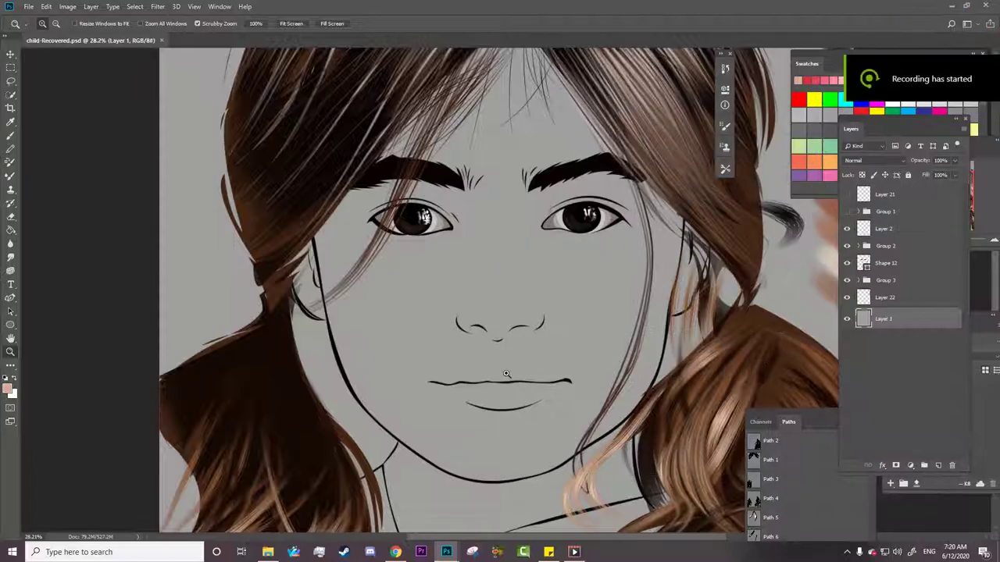
# Hide Group 2 and start the peach face shape down the cheek and jaw line.
pyautogui.click(846, 245)
pyautogui.click(432, 190)
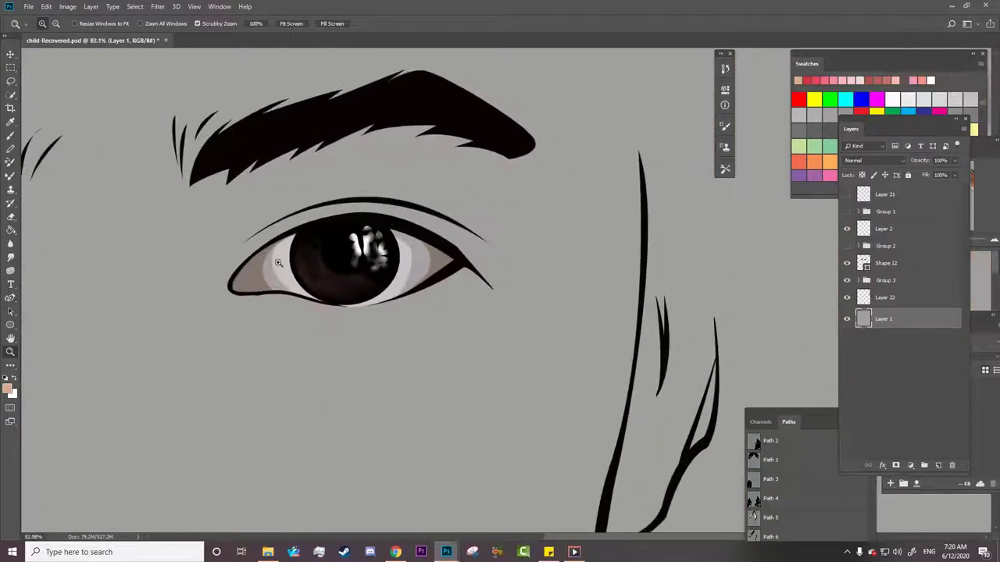
pyautogui.click(11, 298)
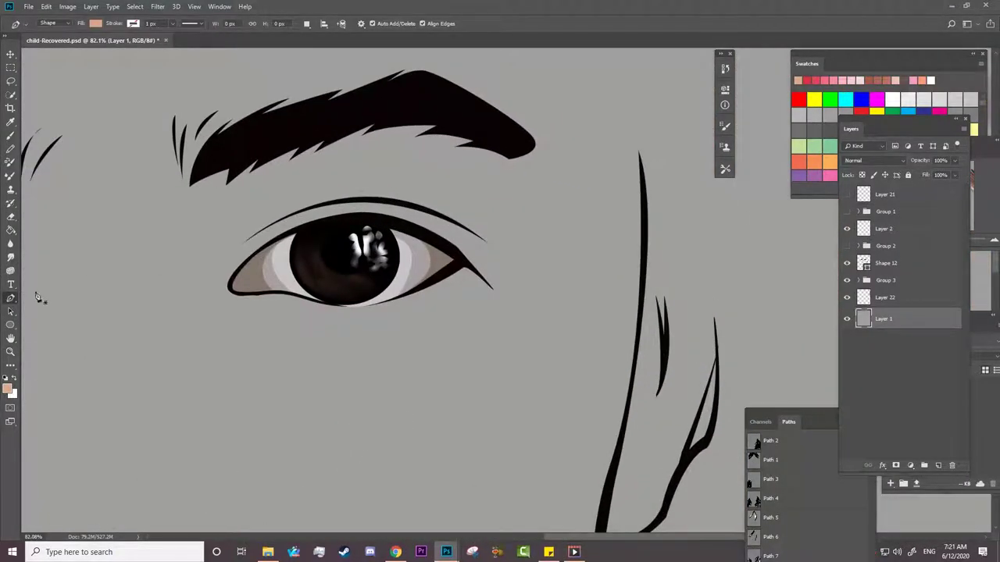
pyautogui.click(640, 171)
pyautogui.moveTo(642, 276); pyautogui.dragTo(643, 285)
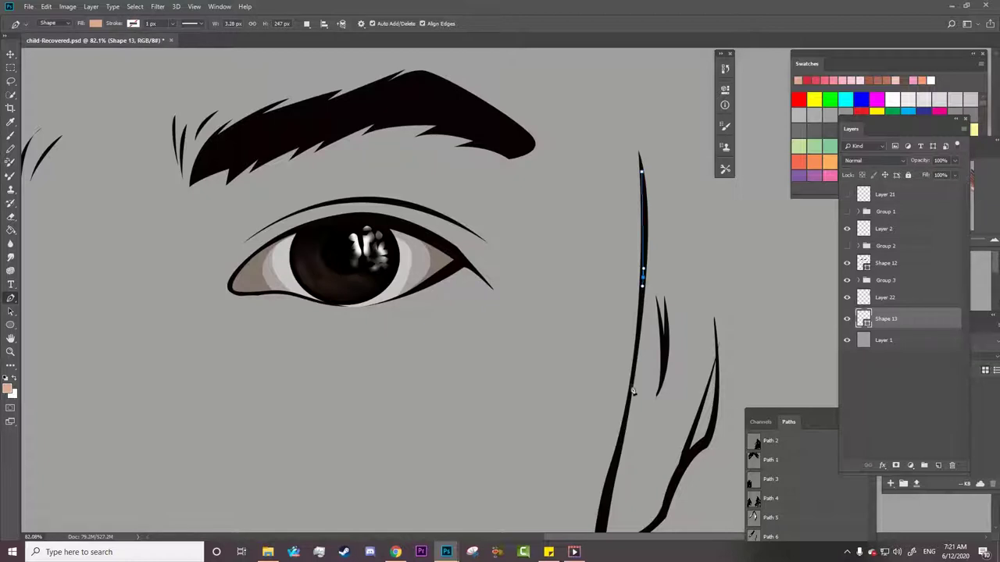
pyautogui.moveTo(630, 386); pyautogui.dragTo(627, 393)
pyautogui.moveTo(612, 473); pyautogui.dragTo(607, 484)
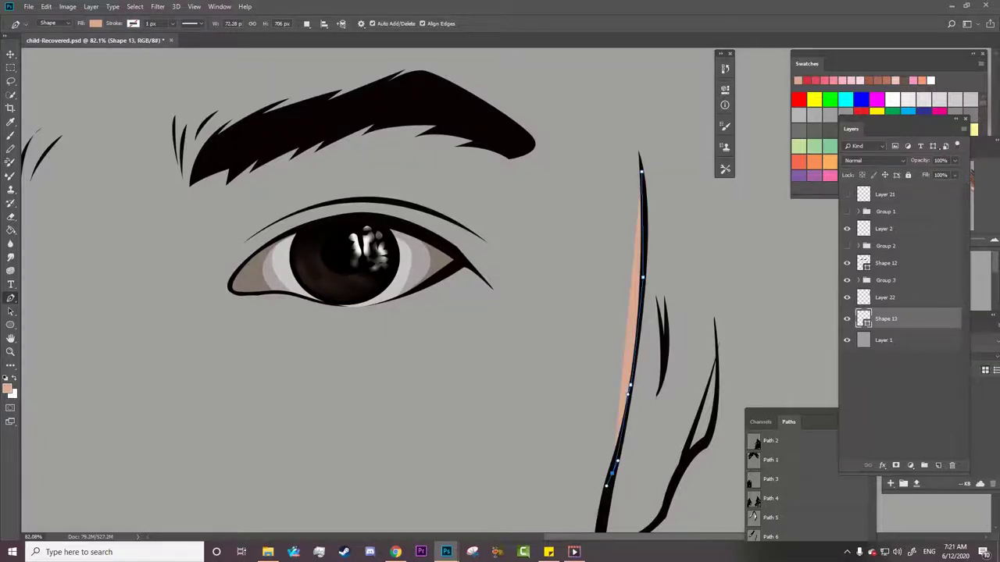
pyautogui.scroll(-5, 591, 223)
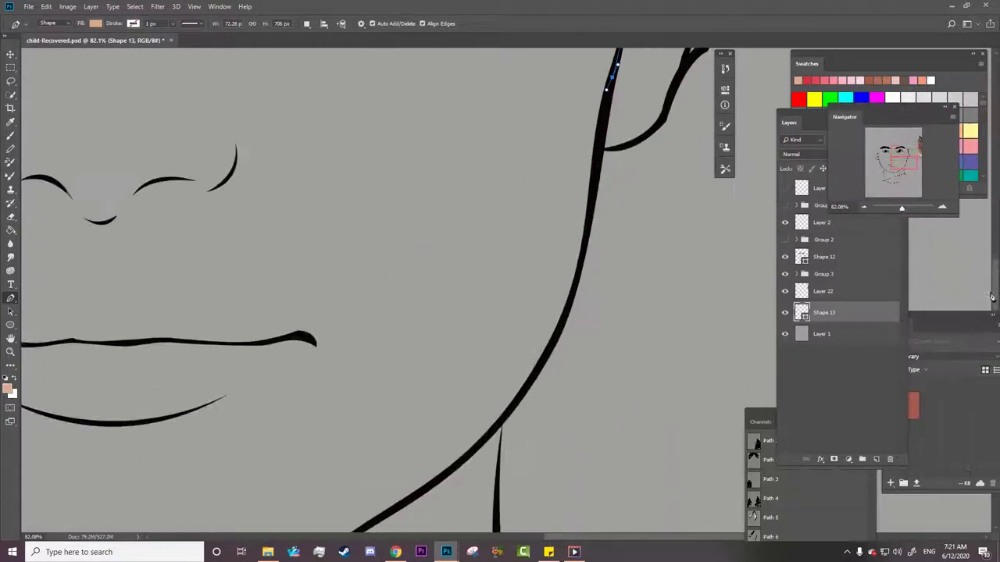
pyautogui.click(588, 217)
pyautogui.moveTo(541, 363); pyautogui.dragTo(531, 379)
pyautogui.moveTo(446, 474)
pyautogui.mouseDown()
pyautogui.moveTo(424, 492)
pyautogui.moveTo(613, 281)
pyautogui.mouseUp()
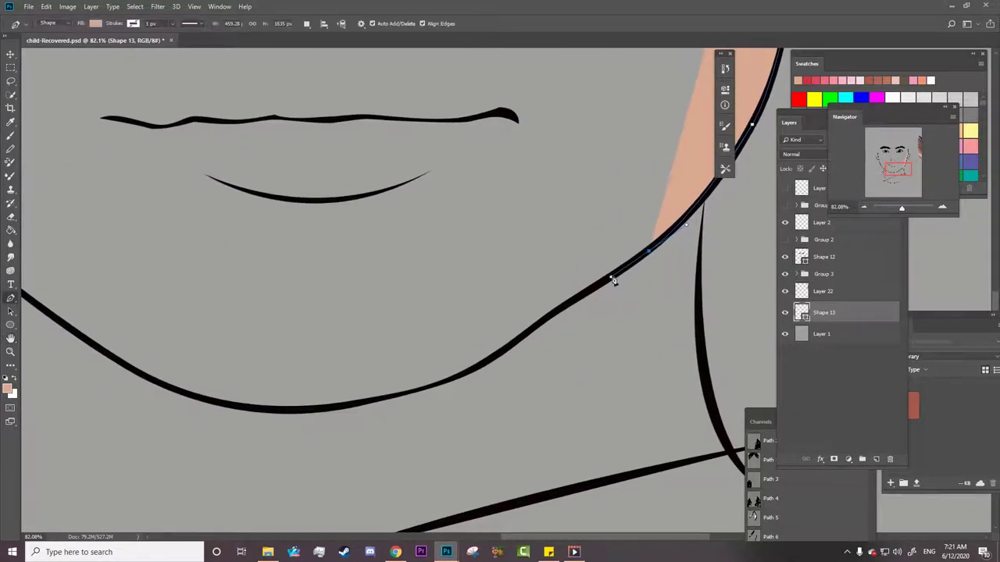
# Continue the face shape around the chin, up the left jawline and across the forehead.
pyautogui.moveTo(544, 320)
pyautogui.mouseDown()
pyautogui.moveTo(497, 361)
pyautogui.moveTo(442, 383)
pyautogui.mouseUp()
pyautogui.moveTo(327, 408); pyautogui.dragTo(345, 402)
pyautogui.moveTo(159, 384)
pyautogui.mouseDown()
pyautogui.moveTo(31, 305)
pyautogui.moveTo(475, 346)
pyautogui.mouseUp()
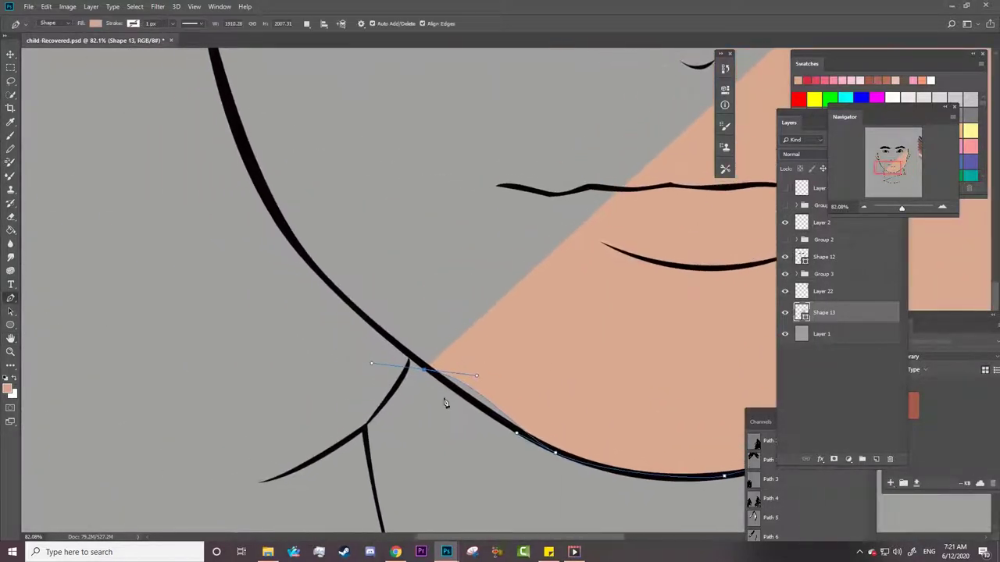
pyautogui.hotkey('ctrl', 'z')
pyautogui.moveTo(377, 332); pyautogui.dragTo(344, 298)
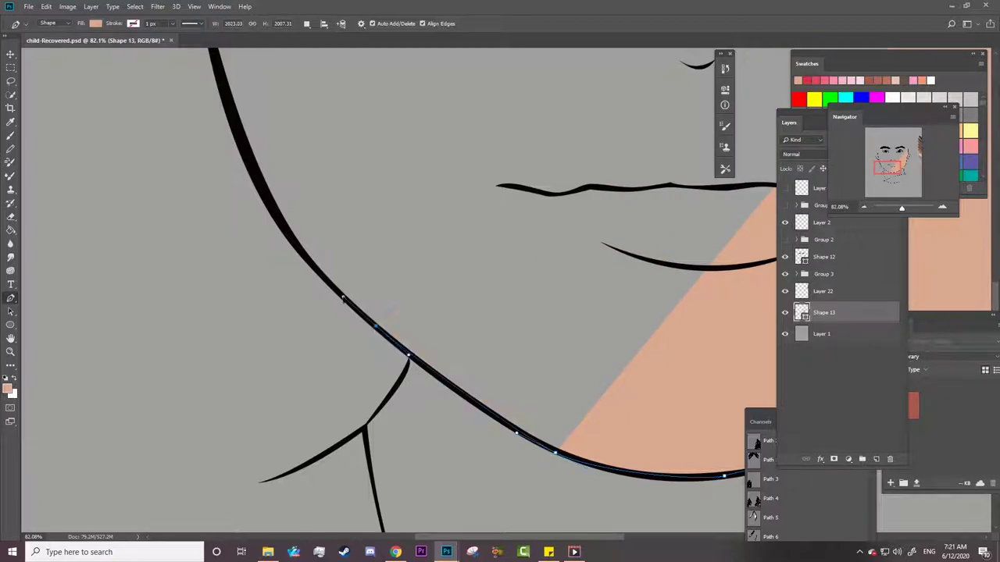
pyautogui.moveTo(248, 160); pyautogui.dragTo(219, 79)
pyautogui.scroll(5, 989, 297)
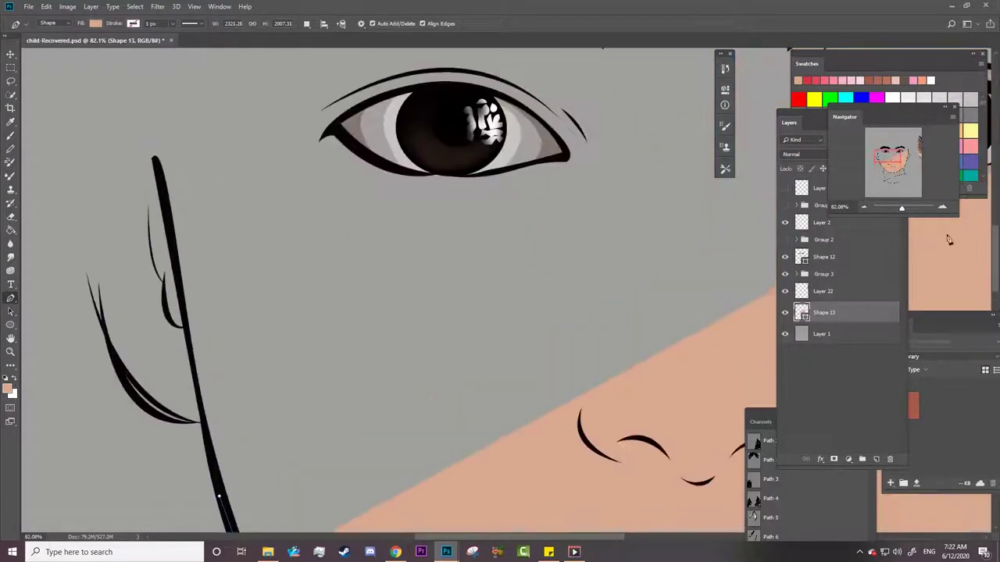
pyautogui.moveTo(167, 212); pyautogui.dragTo(155, 133)
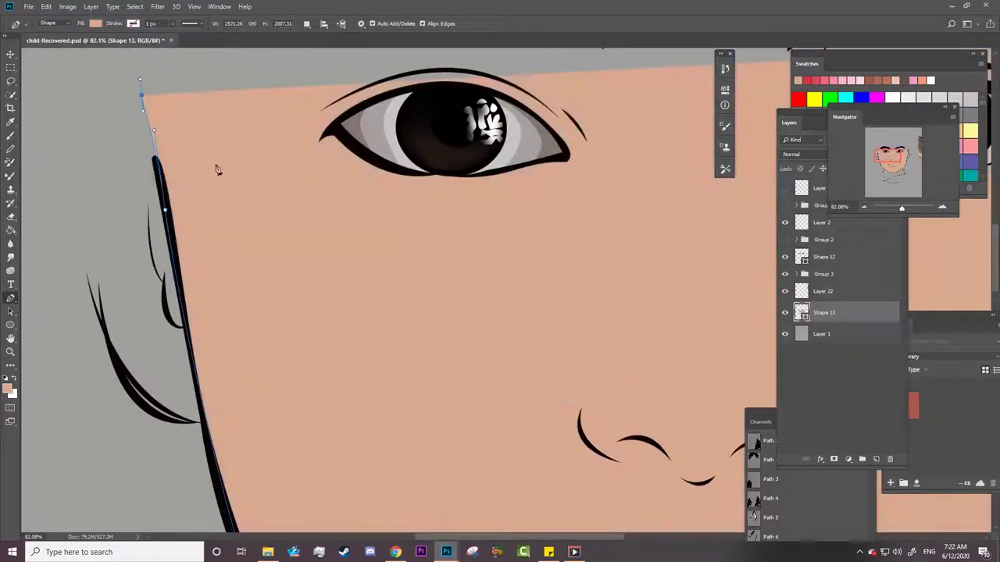
pyautogui.scroll(-5, 516, 336)
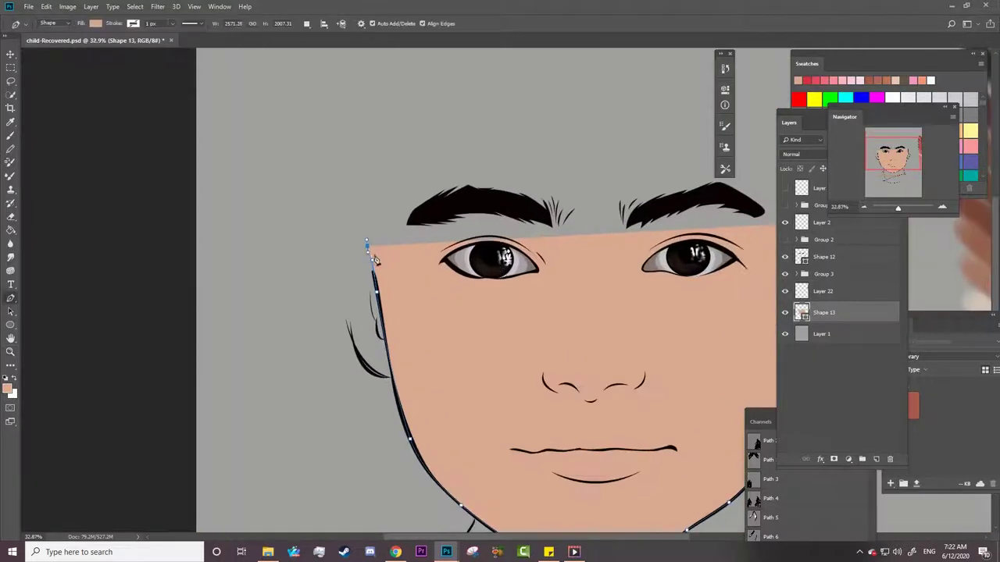
pyautogui.moveTo(422, 113); pyautogui.dragTo(447, 104)
pyautogui.moveTo(655, 69); pyautogui.dragTo(690, 78)
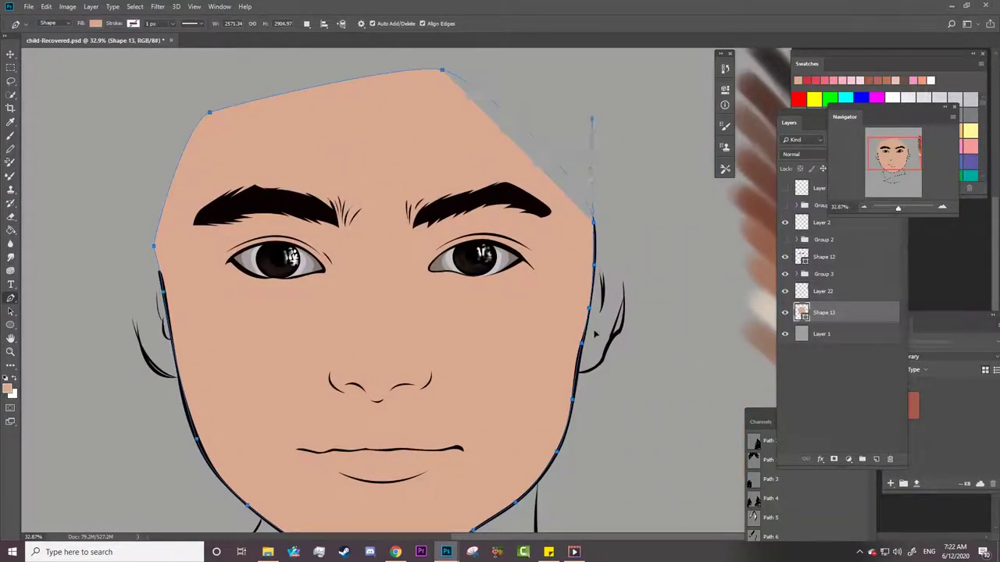
# With the Curvature Pen, smooth the top-left corner and raise the top edge to the hairline.
pyautogui.click(592, 123)
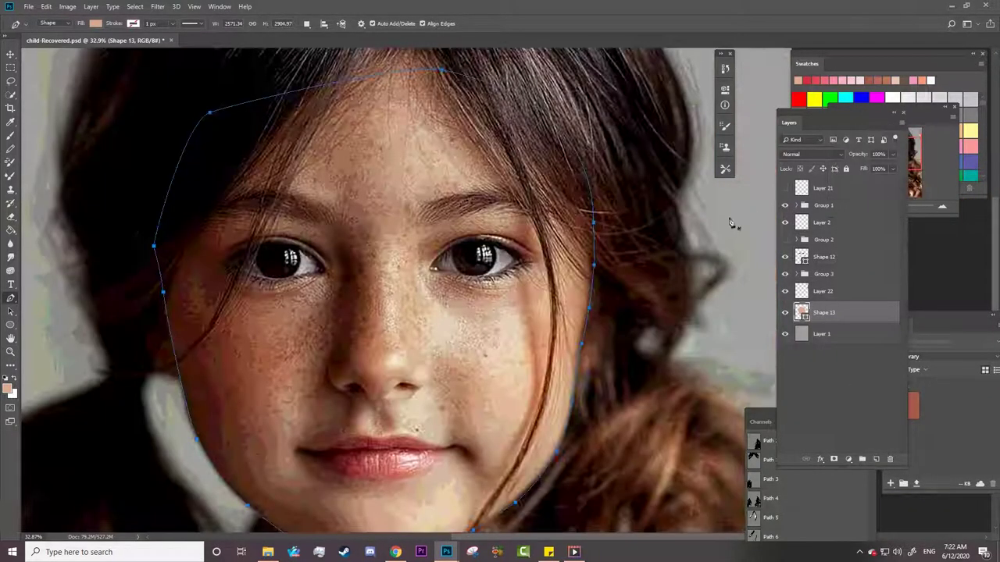
pyautogui.scroll(-3, 406, 297)
pyautogui.scroll(3, 100, 252)
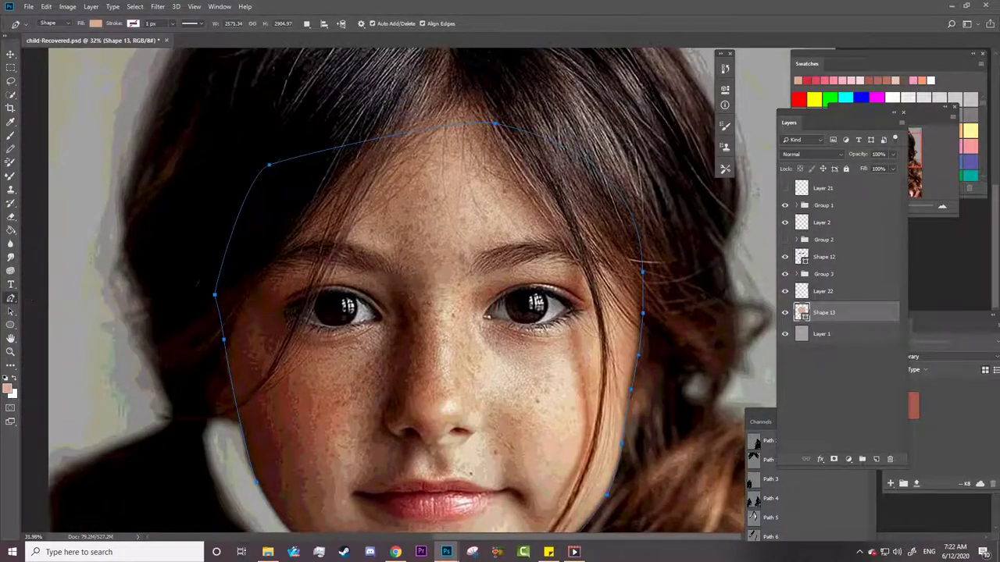
pyautogui.rightClick(11, 297)
pyautogui.click(63, 320)
pyautogui.moveTo(269, 165); pyautogui.dragTo(257, 91)
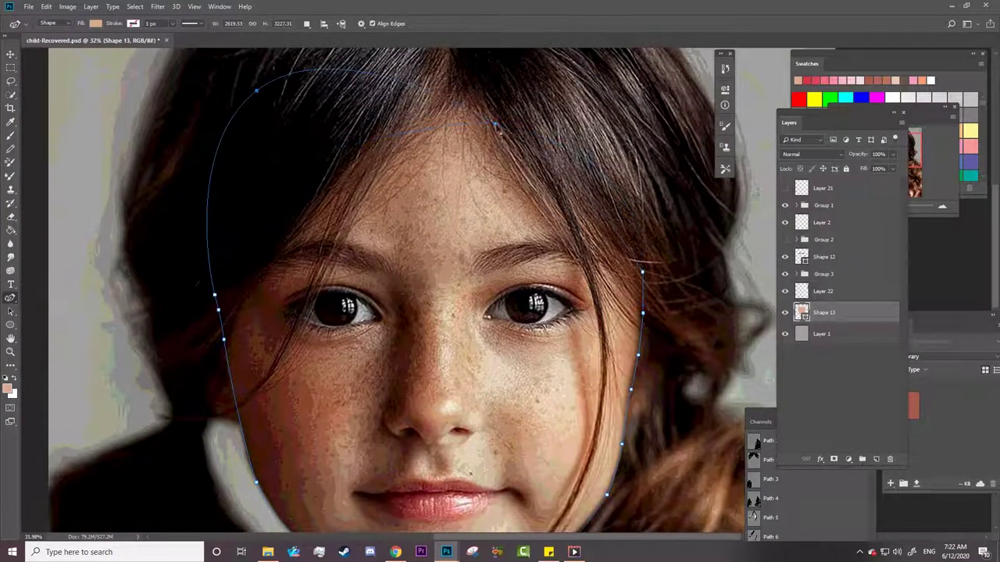
pyautogui.moveTo(497, 125); pyautogui.dragTo(497, 32)
# Check the chin up close, hide the photo reference, fit the view and show Group 2 again.
pyautogui.scroll(-3, 390, 313)
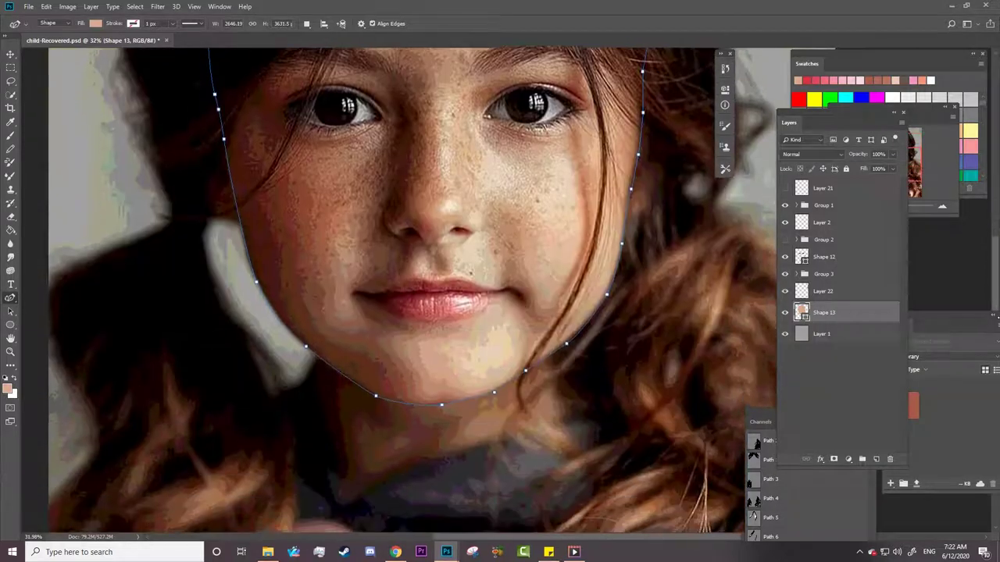
pyautogui.press('z')
pyautogui.click(344, 419)
pyautogui.moveTo(305, 347); pyautogui.dragTo(296, 348)
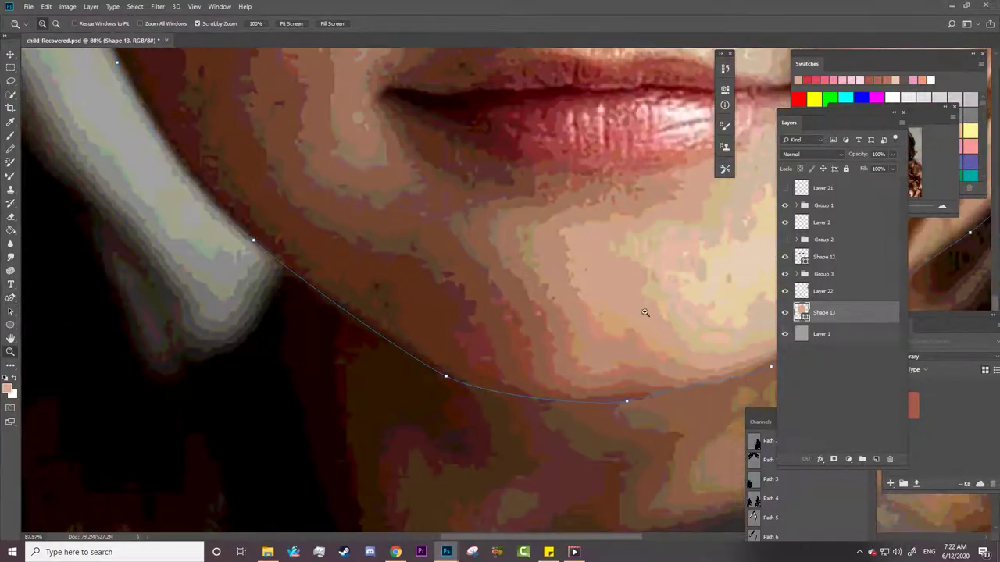
pyautogui.click(785, 205)
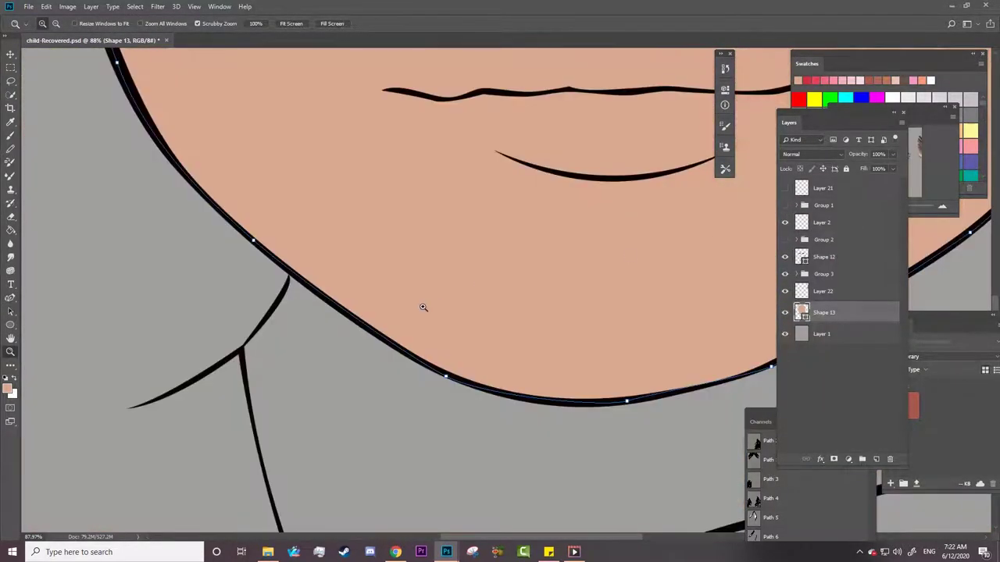
pyautogui.hotkey('ctrl', '0')
pyautogui.click(437, 312)
pyautogui.click(785, 239)
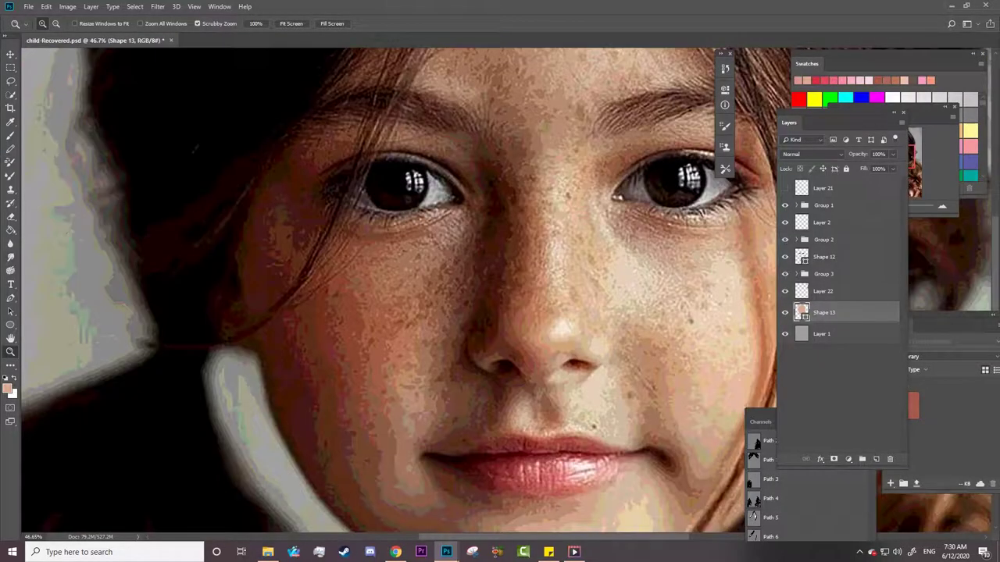
# Start the Shape 14 shading path under the left eye and down the left cheek.
pyautogui.click(10, 298)
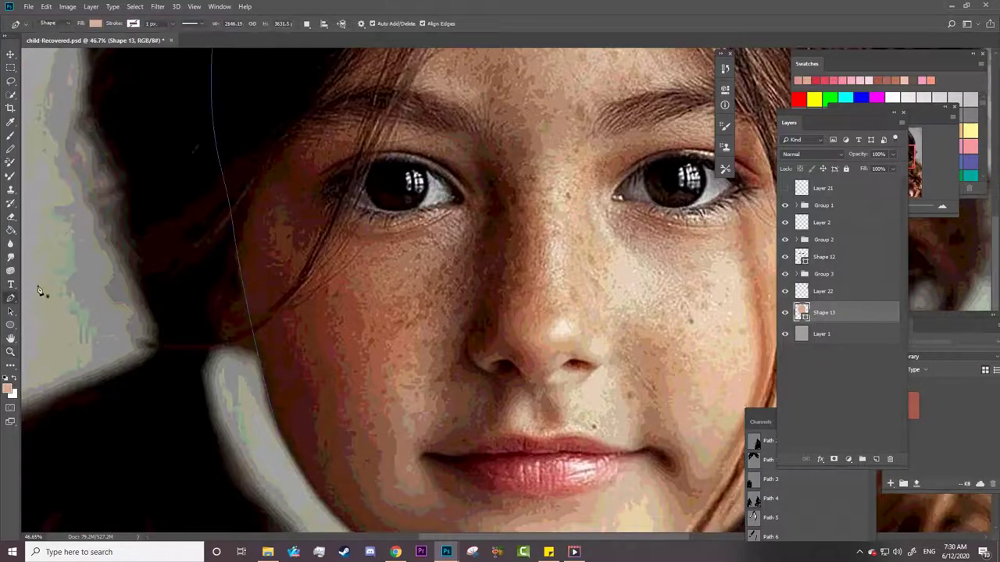
pyautogui.click(442, 223)
pyautogui.moveTo(325, 232); pyautogui.dragTo(304, 228)
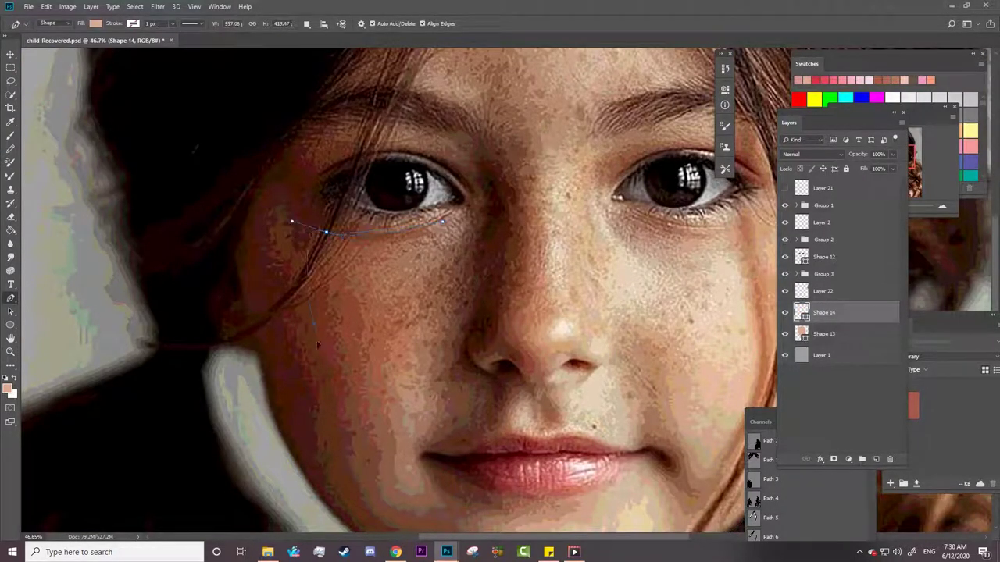
pyautogui.moveTo(313, 323); pyautogui.dragTo(325, 372)
pyautogui.scroll(-3, 379, 529)
pyautogui.moveTo(401, 406); pyautogui.dragTo(459, 417)
# Continue the shading path around the chin, across the upper lip and up the right cheek.
pyautogui.click(484, 467)
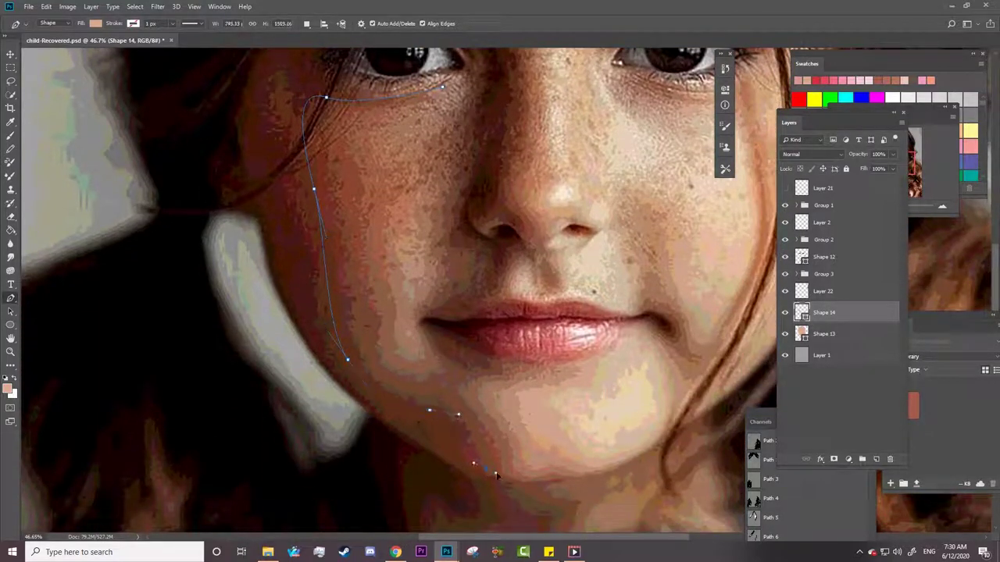
pyautogui.moveTo(554, 464); pyautogui.dragTo(603, 465)
pyautogui.moveTo(662, 418); pyautogui.dragTo(668, 395)
pyautogui.moveTo(652, 344); pyautogui.dragTo(605, 381)
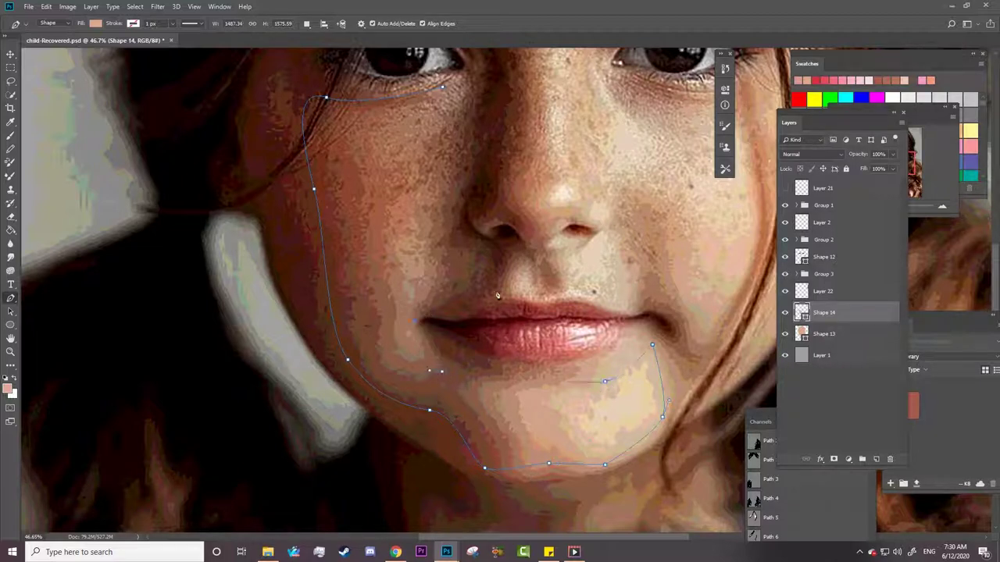
pyautogui.moveTo(541, 299); pyautogui.dragTo(576, 295)
pyautogui.moveTo(638, 309); pyautogui.dragTo(664, 303)
pyautogui.moveTo(753, 216); pyautogui.dragTo(760, 117)
# Extend the path under the right eye, removing two stray anchors.
pyautogui.scroll(2, 766, 393)
pyautogui.scroll(3, 766, 393)
pyautogui.hscroll(4, 660, 478)
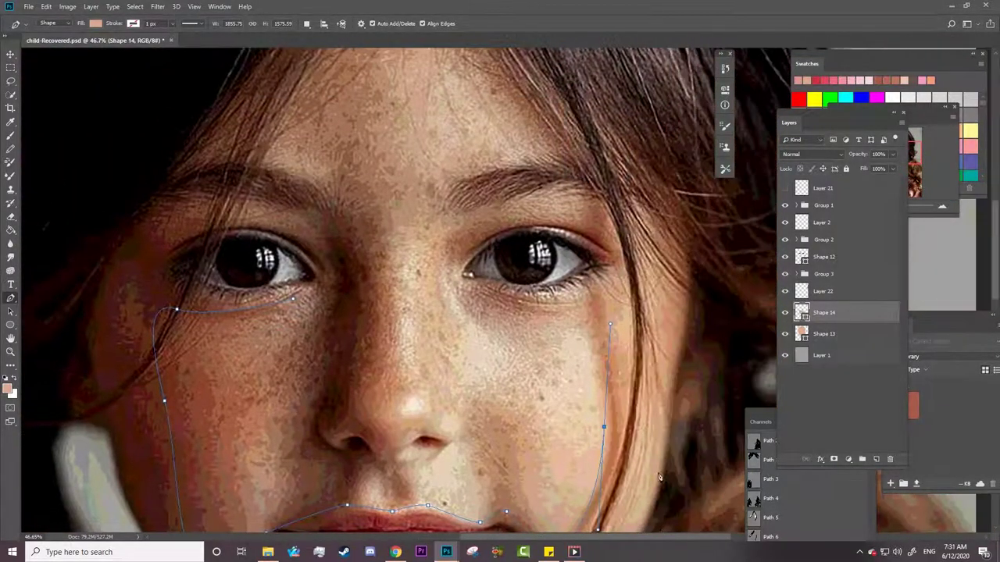
pyautogui.moveTo(594, 314); pyautogui.dragTo(498, 288)
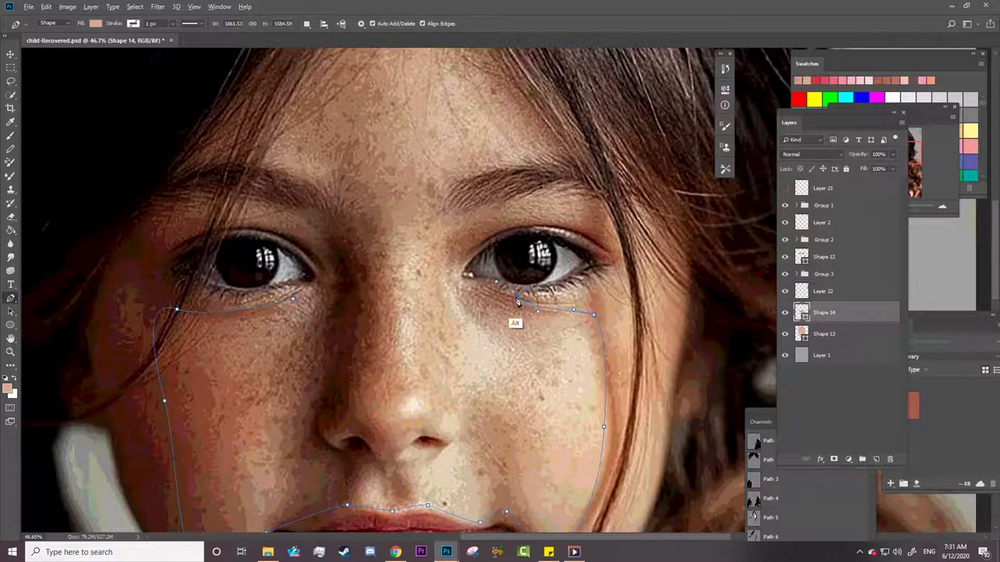
pyautogui.click(563, 316)
pyautogui.keyDown('ctrl'); pyautogui.click(471, 293); pyautogui.keyUp('ctrl')
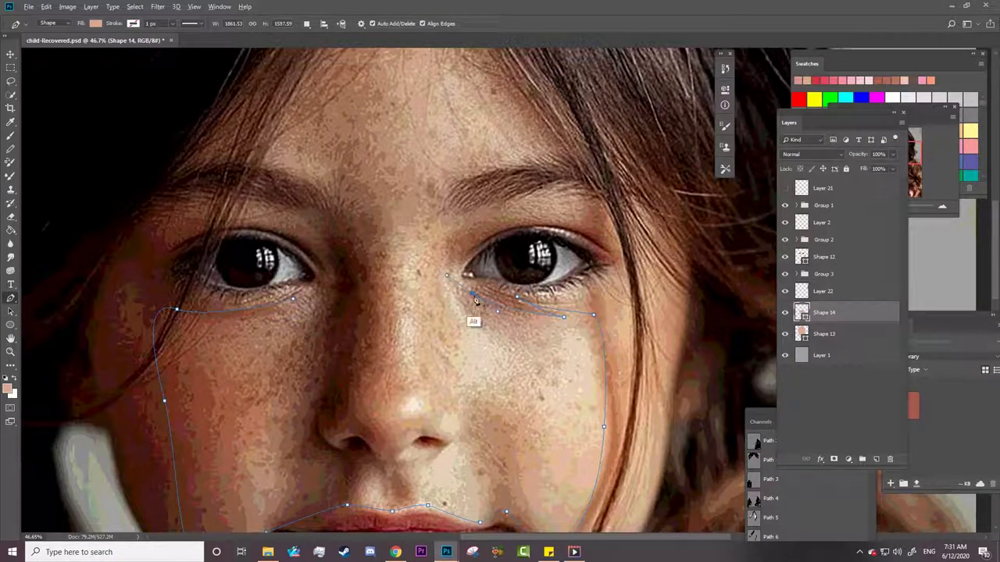
pyautogui.press('z')
pyautogui.click(531, 328)
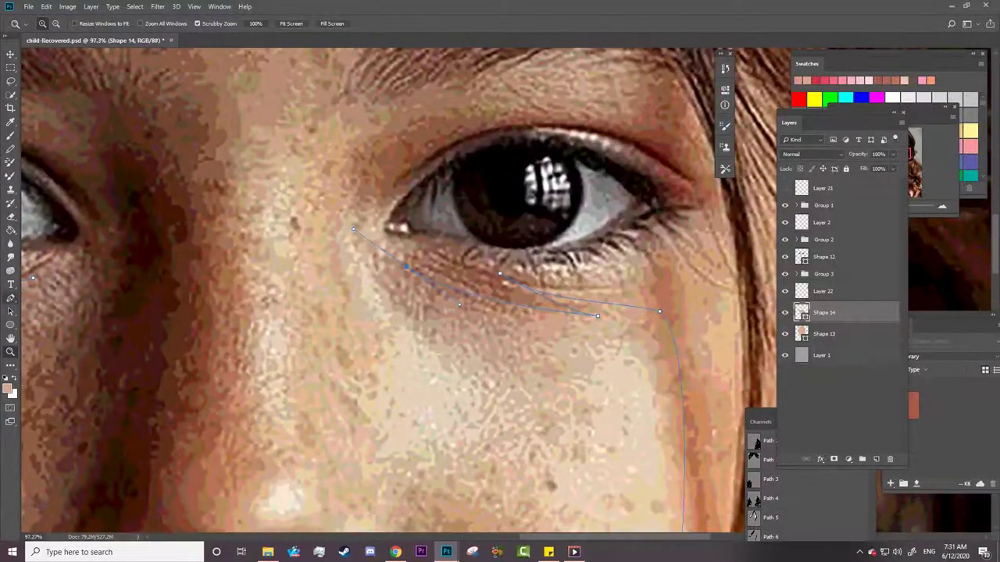
pyautogui.press('p')
pyautogui.hotkey('ctrl', 'z')
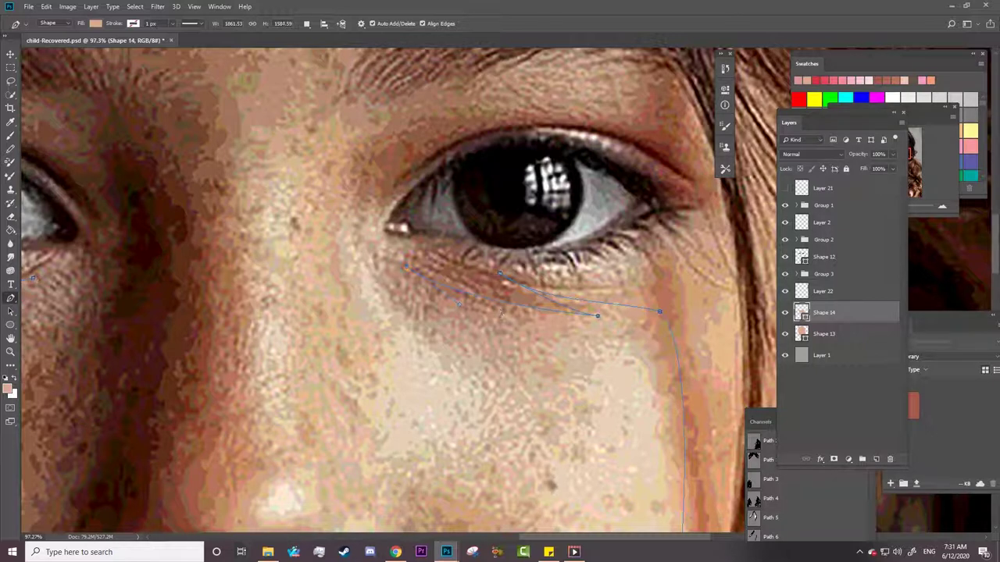
pyautogui.hotkey('ctrl', 'z')
# Reshape the path's curve along the right eye's lower lid.
pyautogui.moveTo(598, 320); pyautogui.dragTo(599, 320)
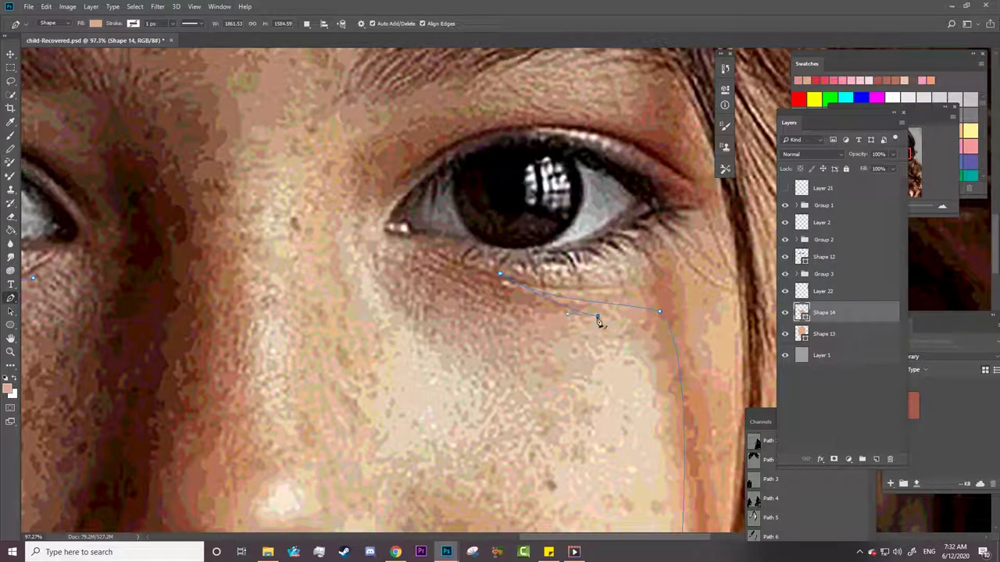
pyautogui.keyDown('ctrl'); pyautogui.click(528, 288); pyautogui.keyUp('ctrl')
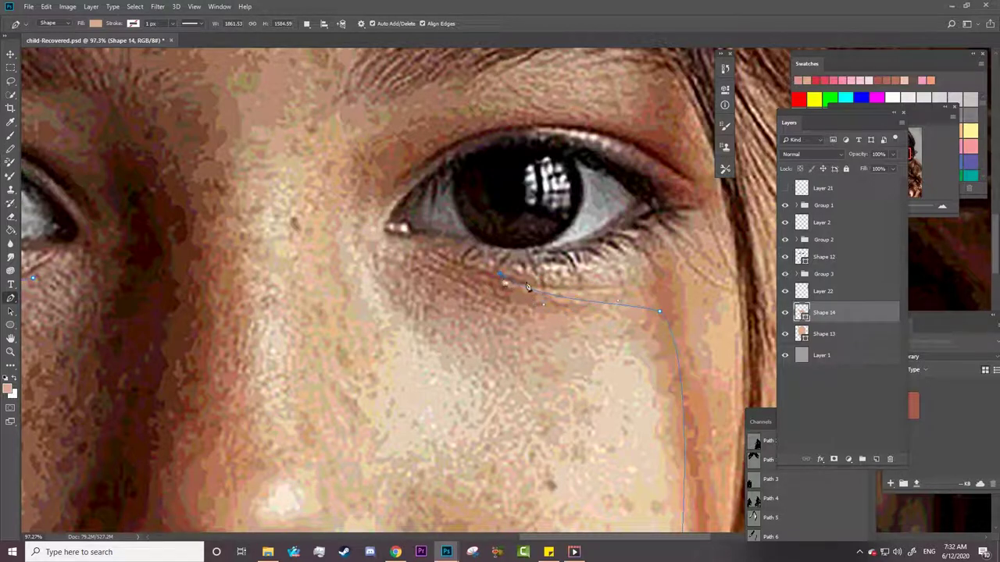
pyautogui.keyDown('ctrl'); pyautogui.click(654, 239); pyautogui.keyUp('ctrl')
pyautogui.moveTo(657, 239)
pyautogui.mouseDown()
pyautogui.moveTo(667, 226)
pyautogui.moveTo(653, 232)
pyautogui.mouseUp()
pyautogui.click(310, 176)
pyautogui.hotkey('ctrl', 'z')
# Wrap the path around the inner and outer eye corners and along the upper lid toward the eyebrow.
pyautogui.click(376, 234)
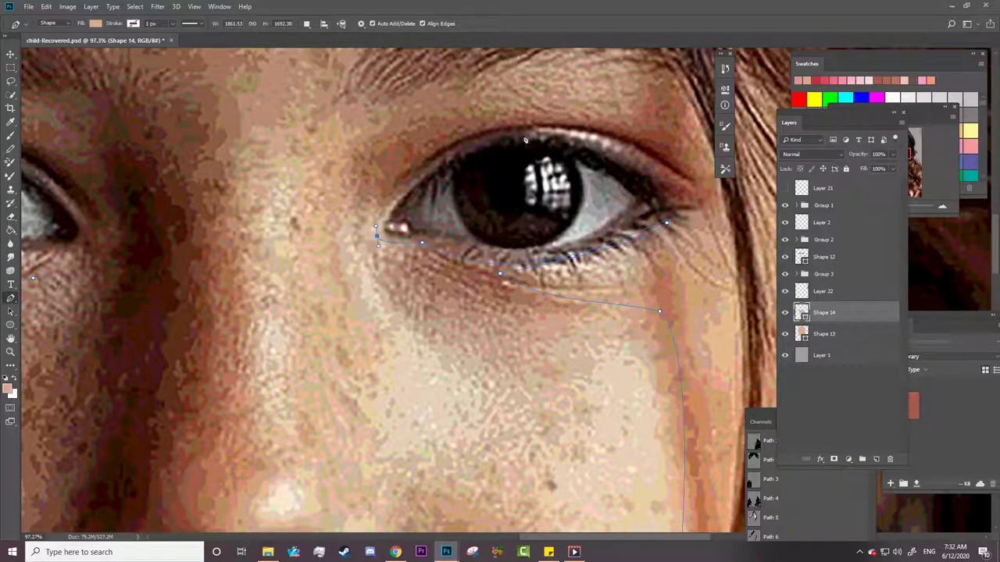
pyautogui.click(690, 192)
pyautogui.moveTo(383, 185); pyautogui.dragTo(217, 324)
pyautogui.moveTo(376, 182); pyautogui.dragTo(466, 85)
pyautogui.scroll(5, 644, 261)
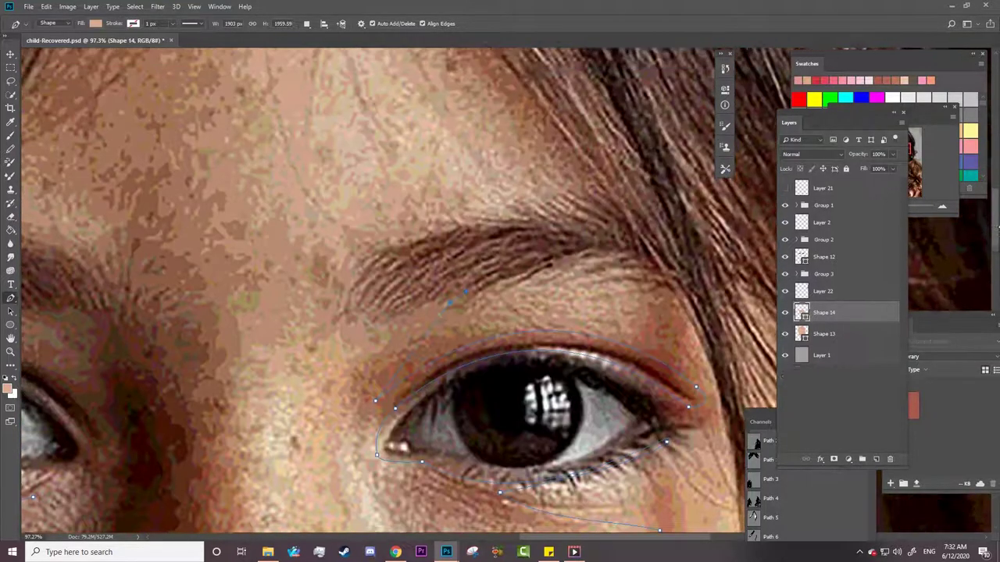
pyautogui.scroll(1, 645, 262)
pyautogui.click(404, 368)
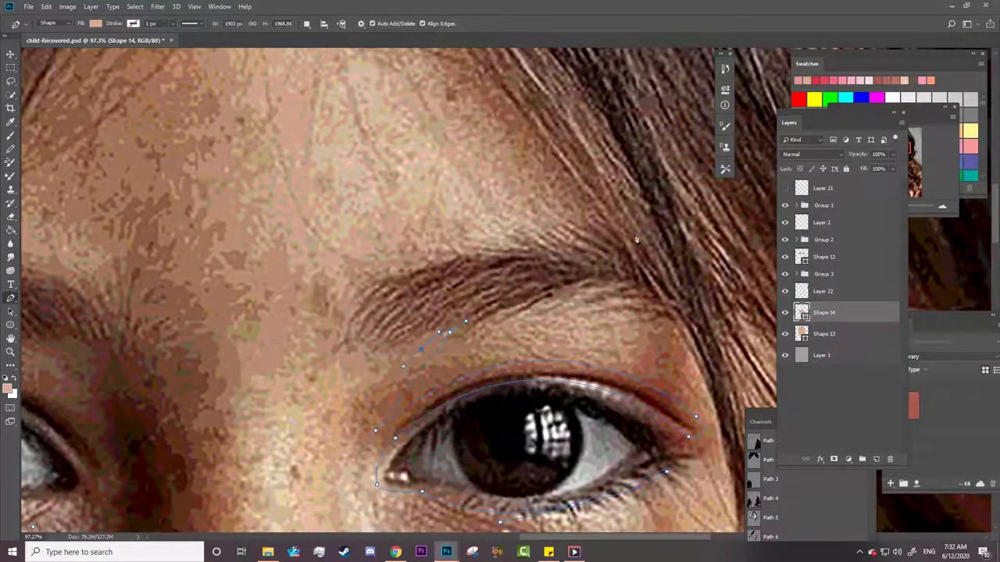
# Add Shape 14 anchors over the eyebrow and forehead up toward the left brow.
pyautogui.press('z')
pyautogui.moveTo(611, 219); pyautogui.dragTo(446, 286)
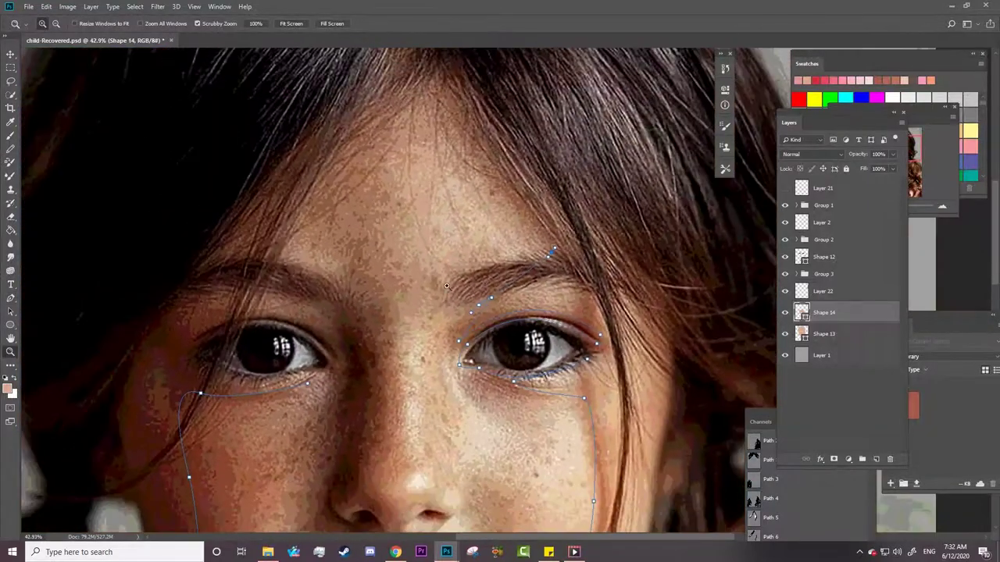
pyautogui.press('p')
pyautogui.click(530, 263)
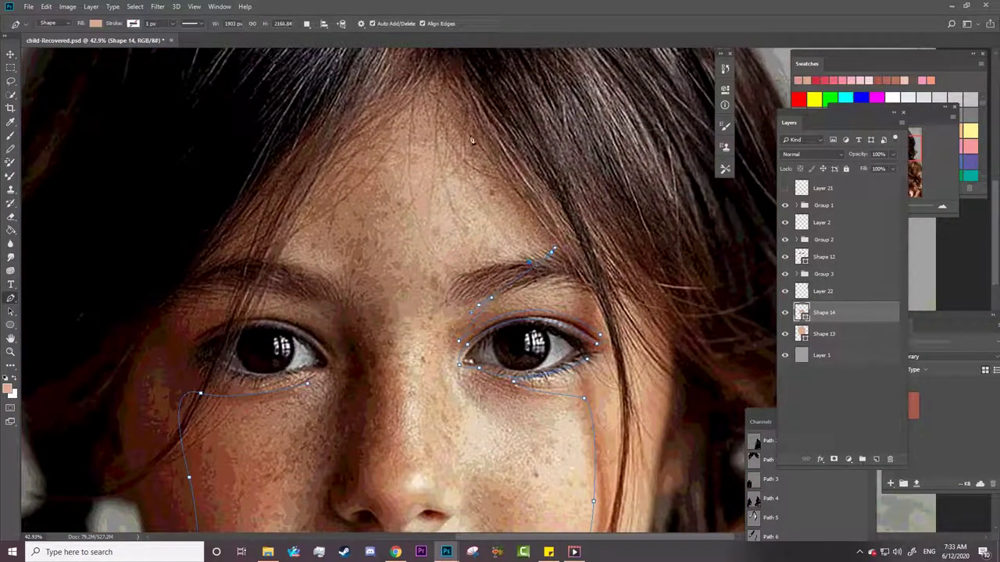
pyautogui.click(429, 67)
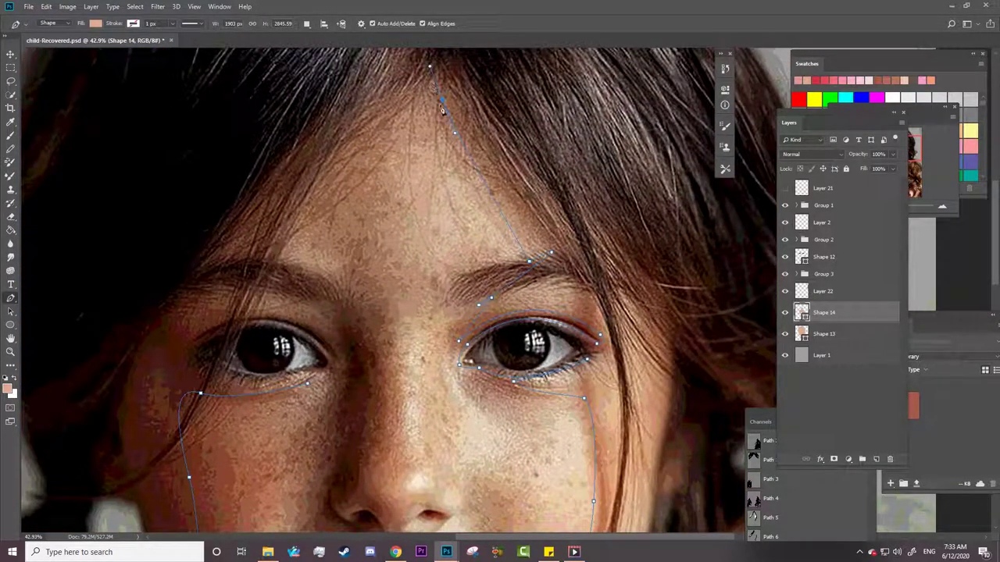
pyautogui.click(466, 162)
pyautogui.click(290, 223)
# Curve the outline beside the left eye's outer edge and along its upper lid.
pyautogui.moveTo(204, 305); pyautogui.dragTo(210, 331)
pyautogui.moveTo(190, 344); pyautogui.dragTo(201, 349)
pyautogui.moveTo(331, 356); pyautogui.dragTo(404, 425)
pyautogui.click(288, 321)
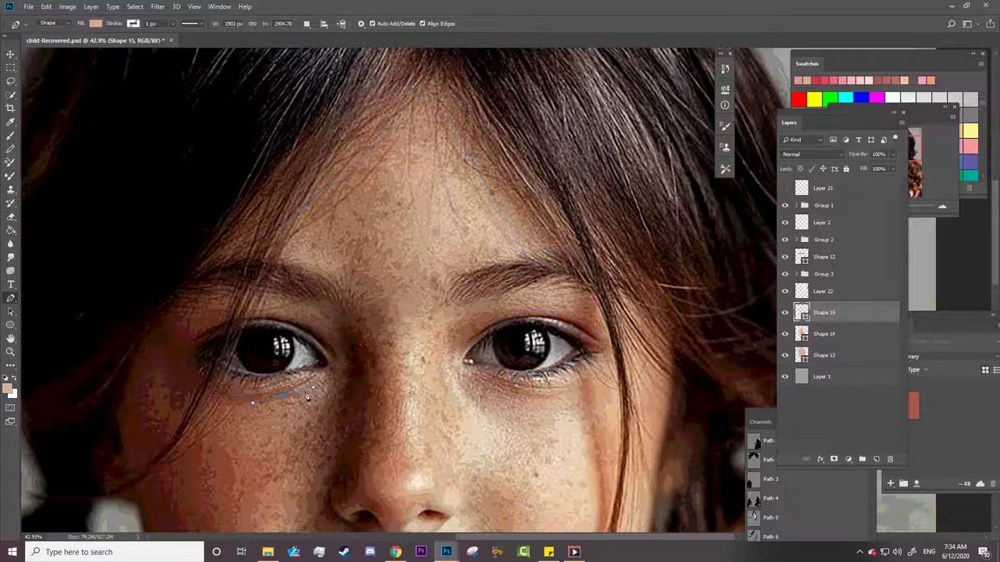
# Curve the outline under the left lower eyelid and around its outer corner.
pyautogui.press('z')
pyautogui.moveTo(281, 409); pyautogui.dragTo(289, 410)
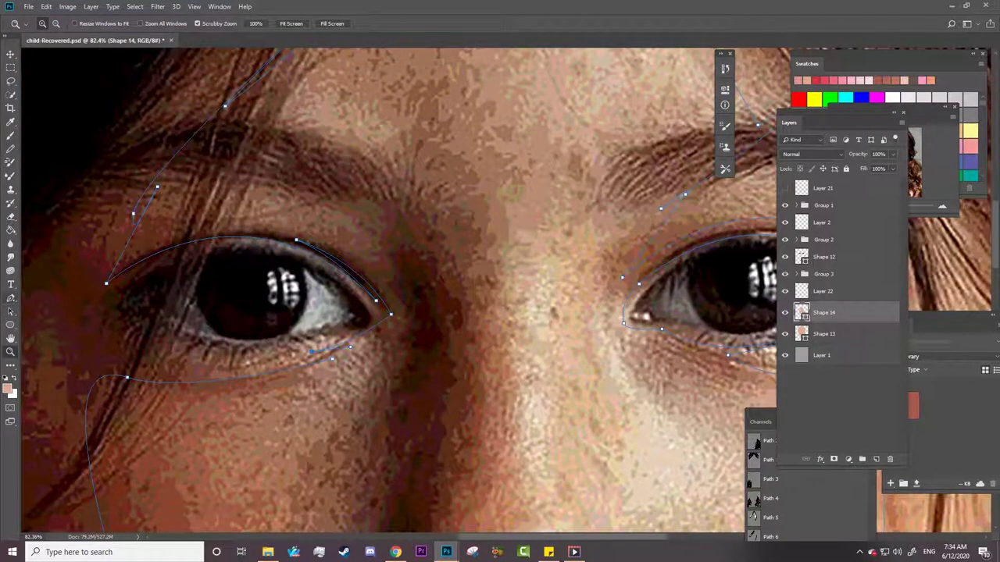
pyautogui.press('p')
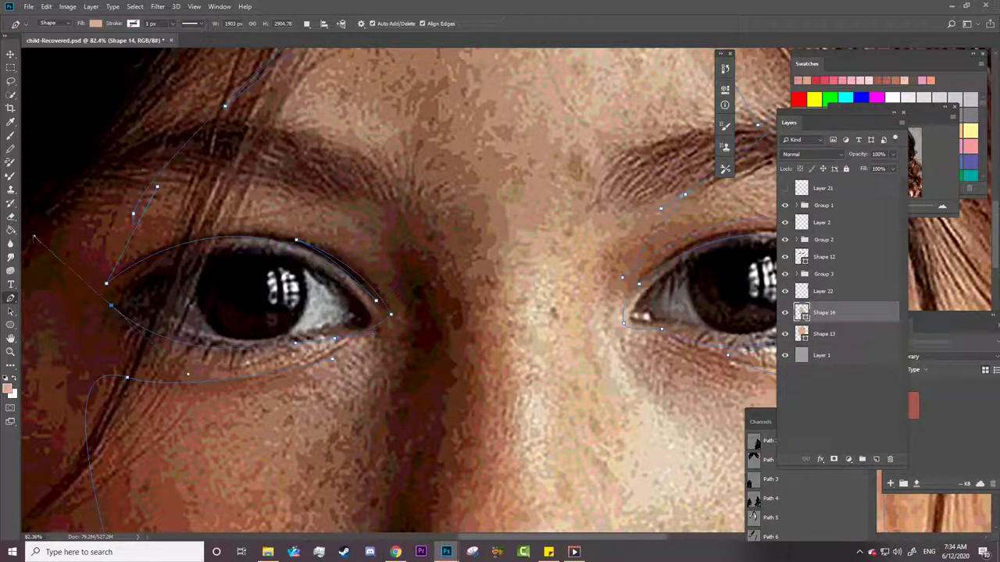
pyautogui.click(127, 302)
pyautogui.moveTo(85, 293)
pyautogui.mouseDown()
pyautogui.moveTo(69, 228)
pyautogui.moveTo(23, 210)
pyautogui.mouseUp()
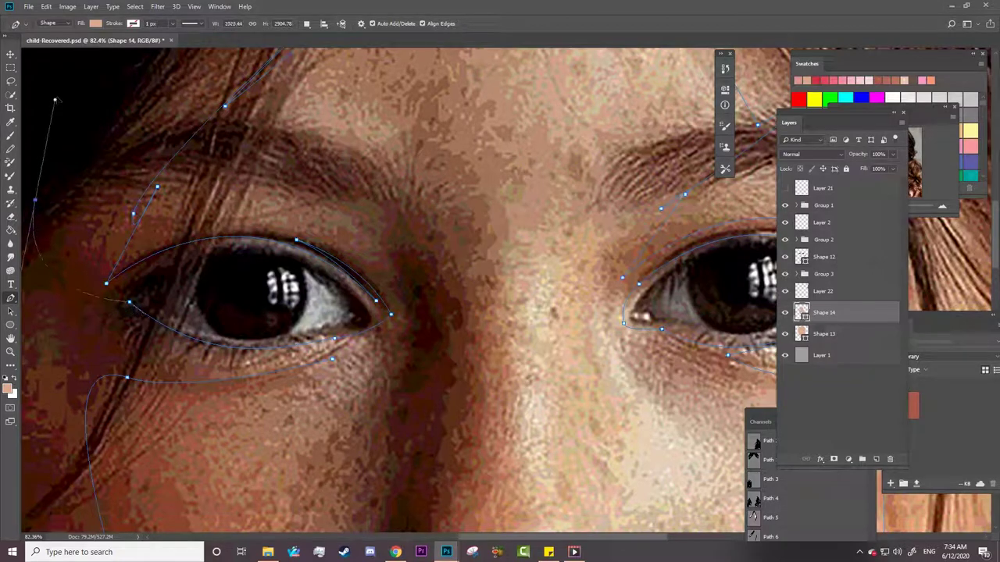
pyautogui.press('z')
pyautogui.keyDown('alt'); pyautogui.click(214, 271); pyautogui.keyUp('alt')
# Drag a large curved outline all the way around the head.
pyautogui.press('p')
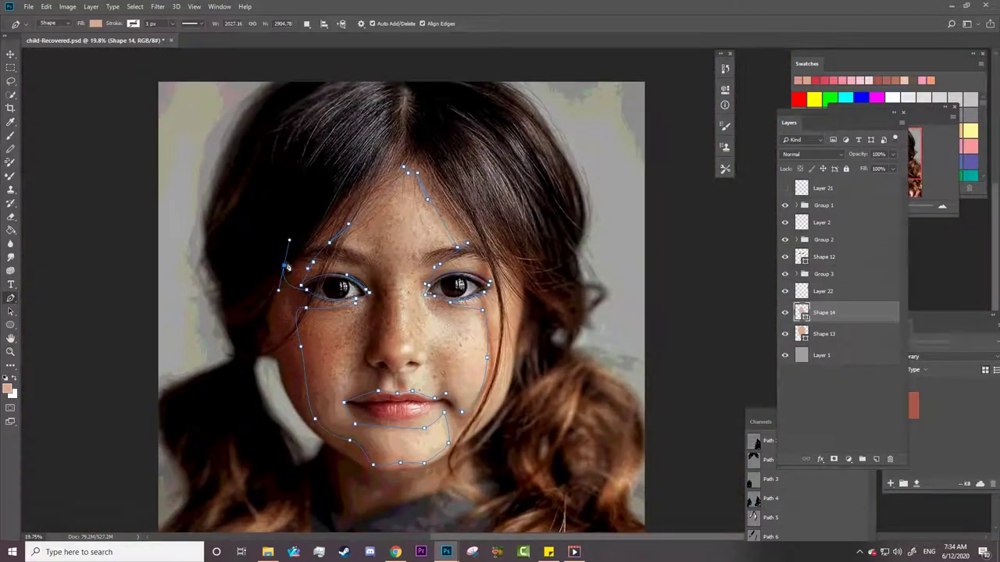
pyautogui.moveTo(278, 151); pyautogui.dragTo(328, 144)
pyautogui.moveTo(564, 219); pyautogui.dragTo(578, 258)
pyautogui.moveTo(556, 429); pyautogui.dragTo(531, 468)
pyautogui.moveTo(338, 509); pyautogui.dragTo(305, 500)
pyautogui.moveTo(233, 328)
pyautogui.mouseDown()
pyautogui.moveTo(239, 300)
pyautogui.moveTo(301, 315)
pyautogui.mouseUp()
# Extend the outline with curves below the left eye and join it at the lower eyelid.
pyautogui.press('z')
pyautogui.press('p')
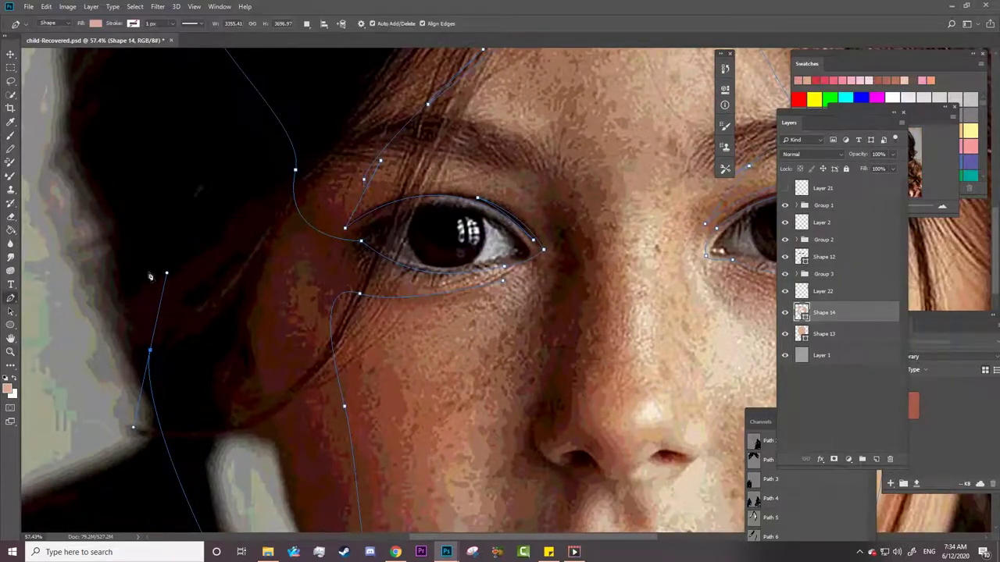
pyautogui.moveTo(286, 211); pyautogui.dragTo(296, 213)
pyautogui.moveTo(422, 281); pyautogui.dragTo(467, 276)
pyautogui.moveTo(504, 279); pyautogui.dragTo(517, 279)
pyautogui.press('z')
pyautogui.scroll(-5, 732, 223)
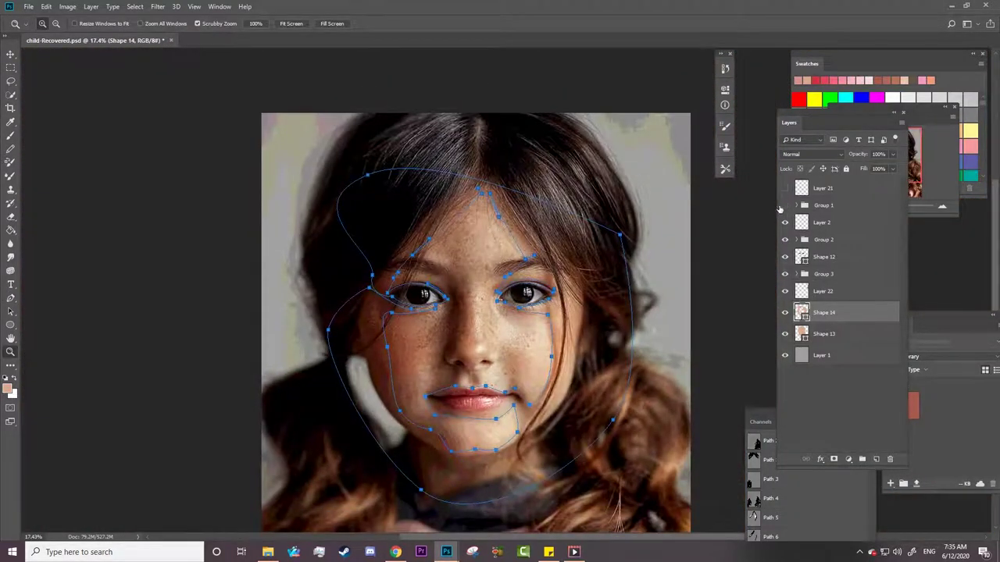
# Set Shape 14's fill to the darker rosy colour d19386.
pyautogui.click(11, 311)
pyautogui.click(82, 23)
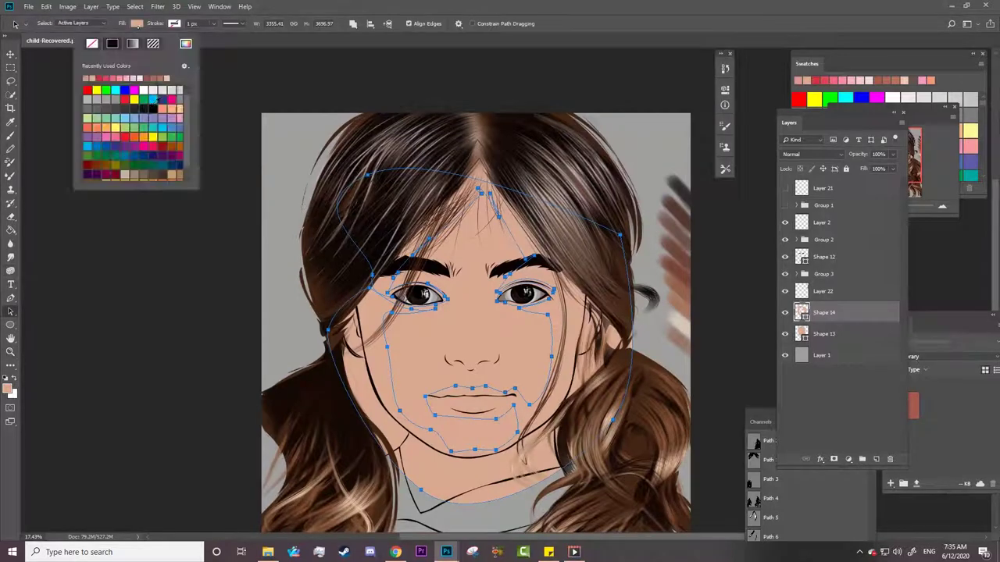
pyautogui.click(185, 43)
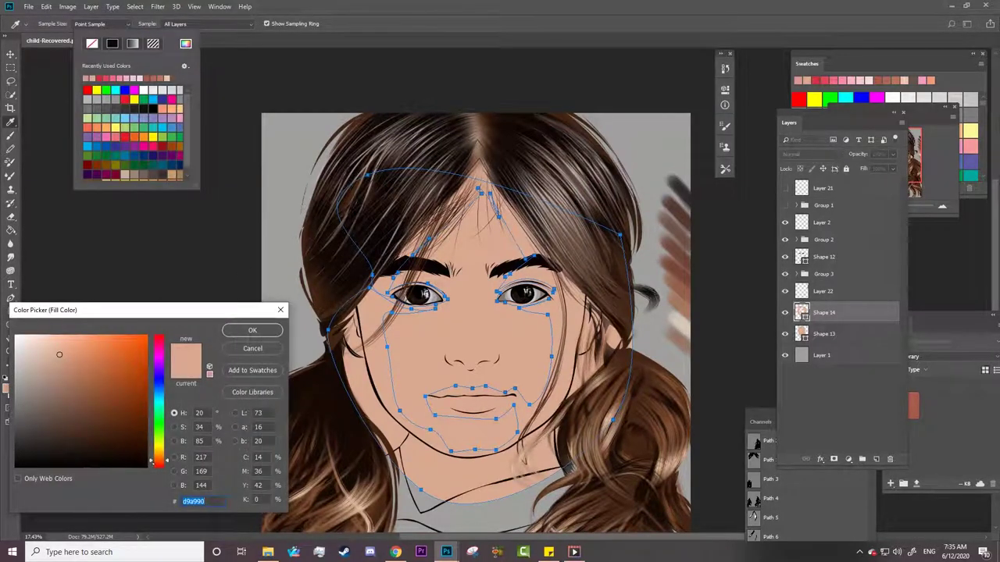
pyautogui.write('d99c90')
pyautogui.moveTo(60, 355); pyautogui.dragTo(62, 358)
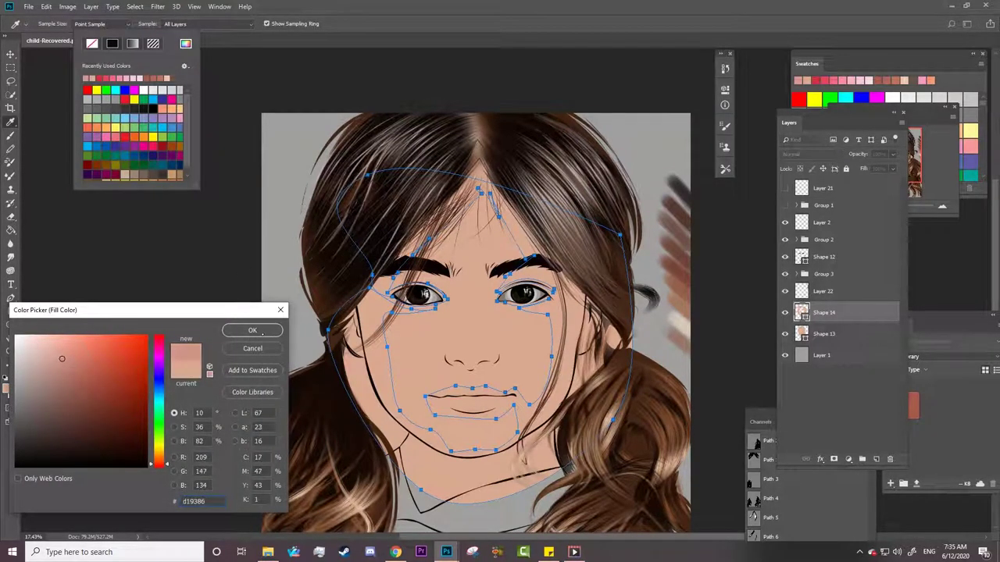
pyautogui.click(253, 330)
pyautogui.rightClick(828, 313)
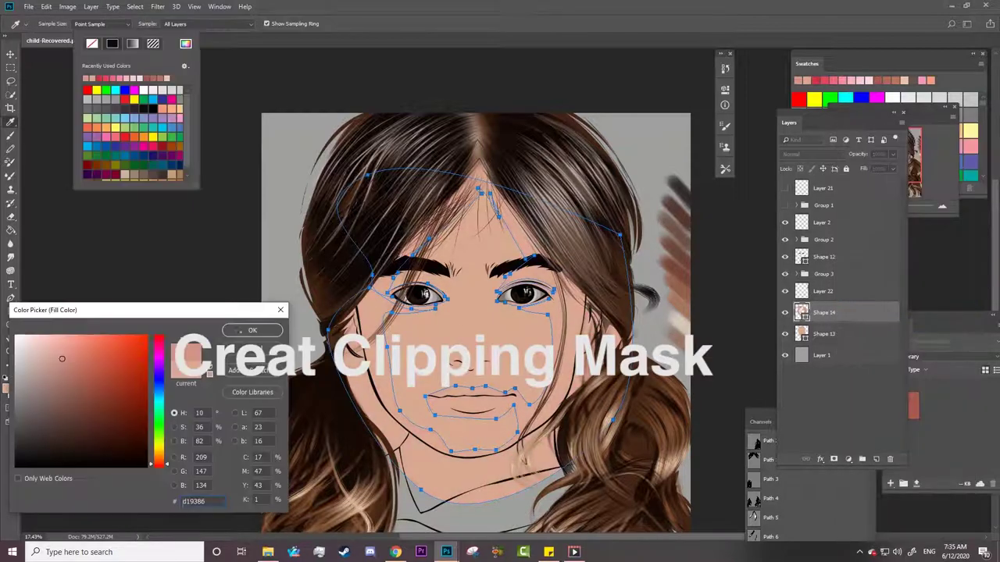
pyautogui.click(240, 331)
pyautogui.rightClick(822, 314)
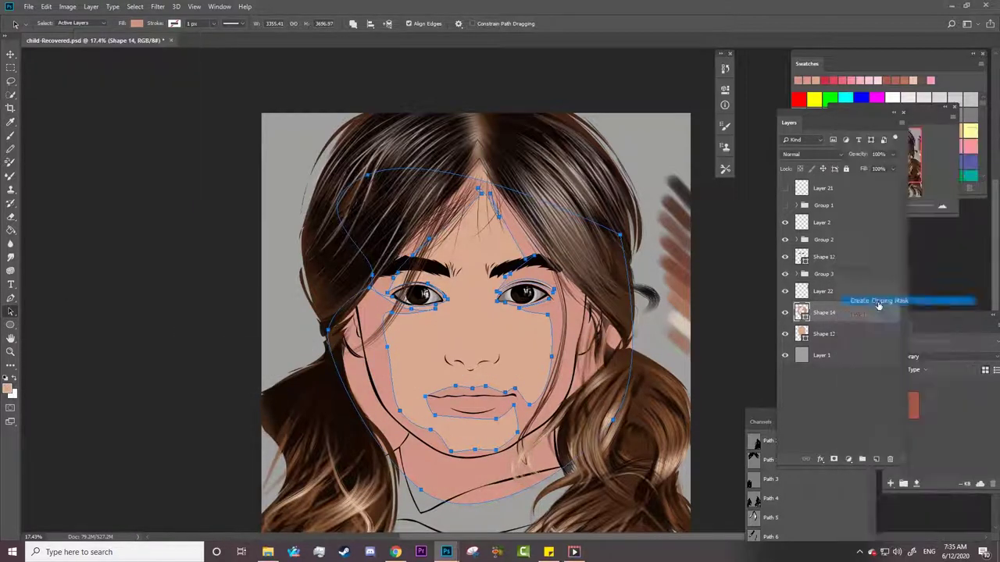
# Clip Shape 14 to the face and begin the nose shading outline with a sharp nostril point.
pyautogui.click(877, 302)
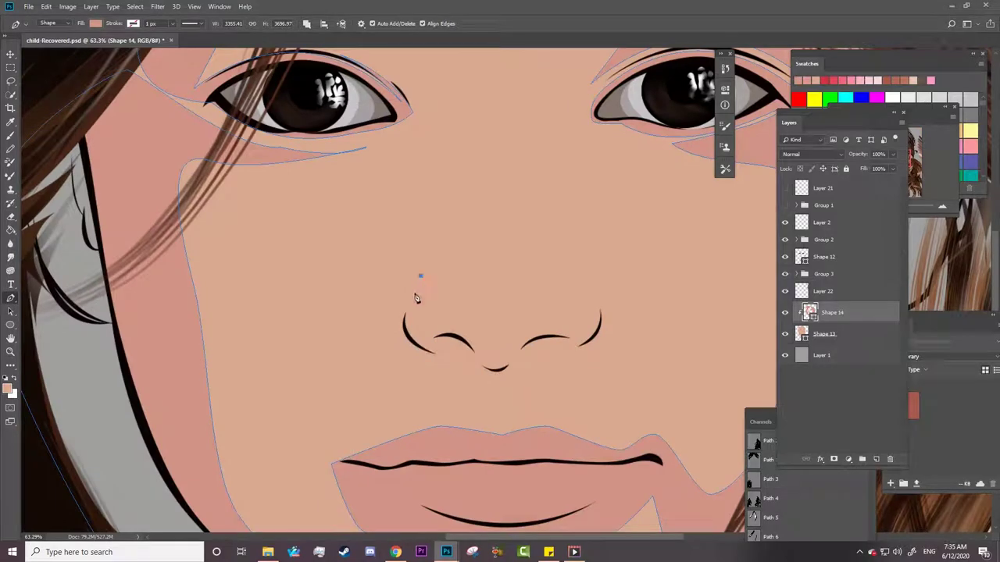
pyautogui.moveTo(432, 351); pyautogui.dragTo(491, 368)
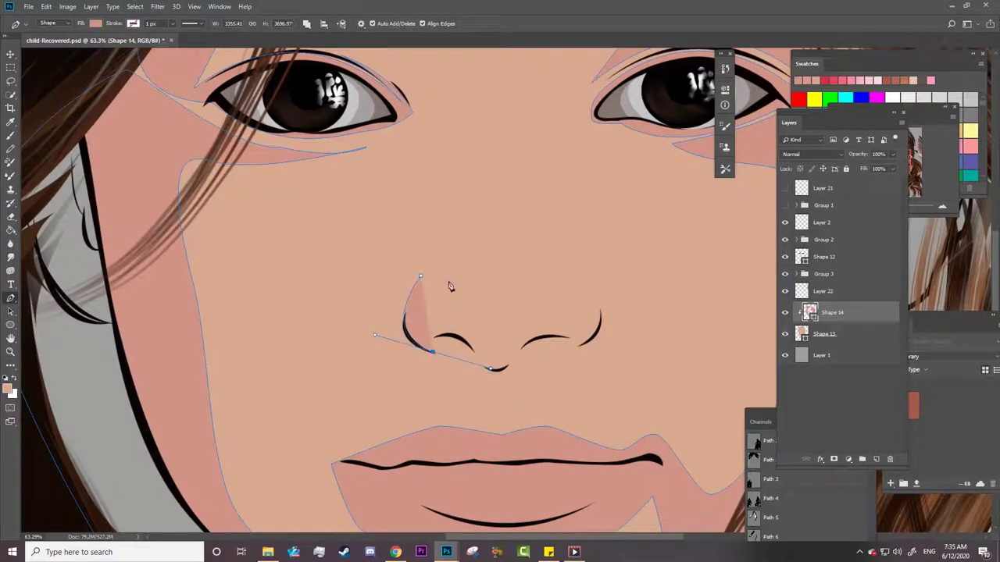
pyautogui.click(785, 205)
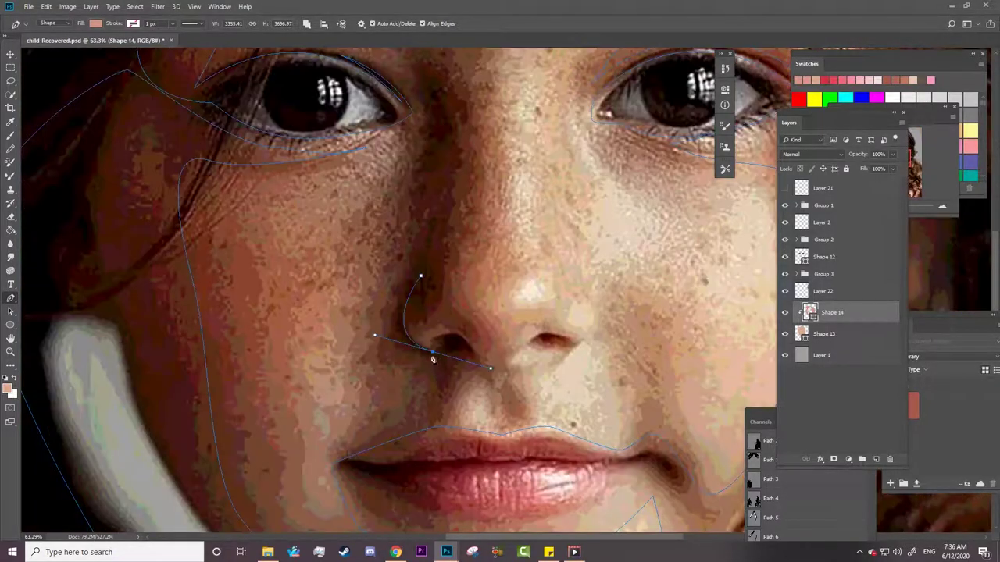
pyautogui.moveTo(432, 352); pyautogui.dragTo(416, 352)
pyautogui.moveTo(421, 275); pyautogui.dragTo(410, 271)
pyautogui.press('ctrl')
pyautogui.keyDown('alt'); pyautogui.click(417, 353); pyautogui.keyUp('alt')
# Trace the nose shading along the right side, the right nostril and across the tip.
pyautogui.moveTo(578, 256); pyautogui.dragTo(626, 307)
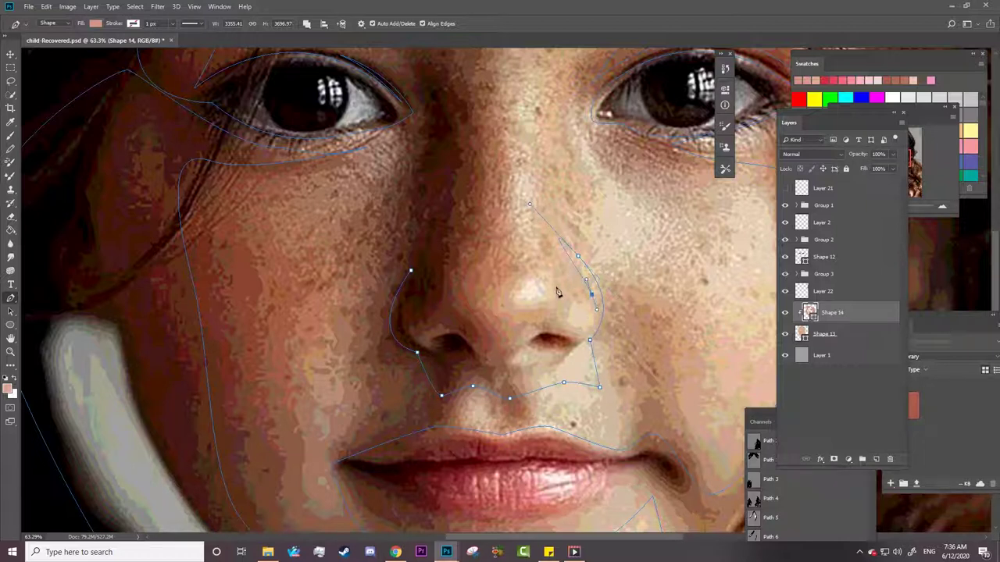
pyautogui.moveTo(562, 325); pyautogui.dragTo(536, 329)
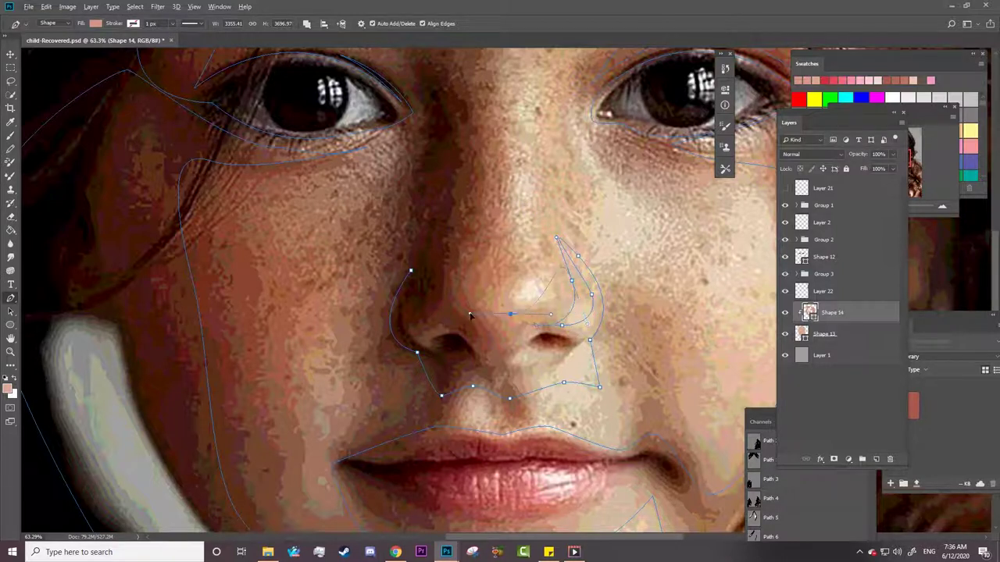
pyautogui.moveTo(546, 309)
pyautogui.mouseDown()
pyautogui.moveTo(510, 311)
pyautogui.moveTo(487, 334)
pyautogui.mouseUp()
pyautogui.click(442, 279)
pyautogui.rightClick(10, 298)
pyautogui.click(70, 319)
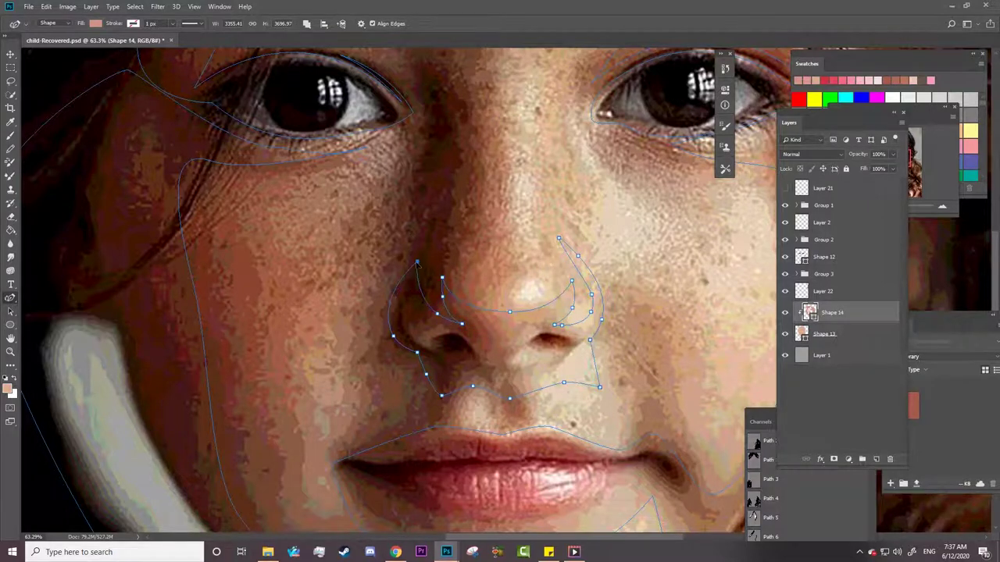
# Refine the nose shading's points with the Curvature Pen, with the reference photo hidden.
pyautogui.click(586, 319)
pyautogui.click(785, 205)
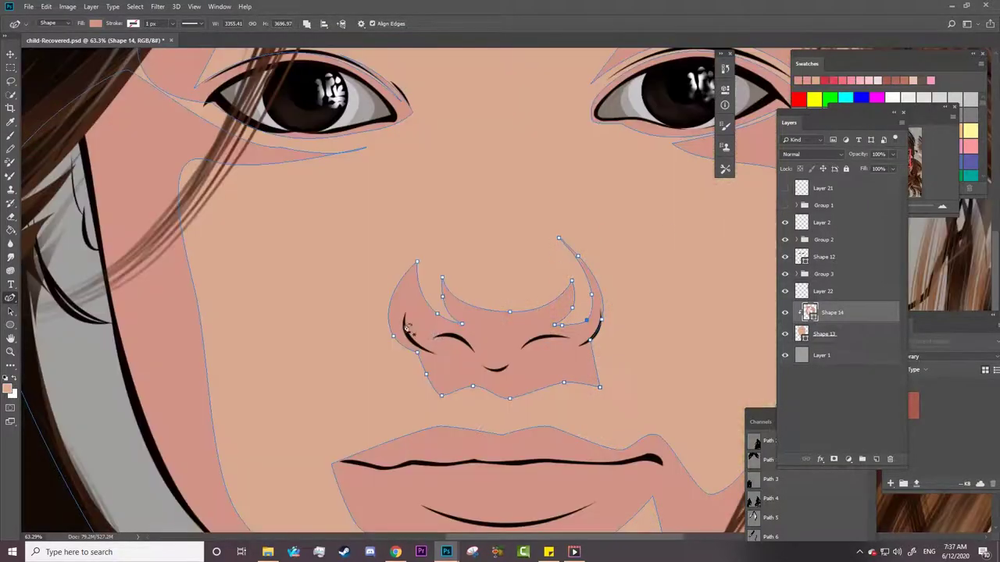
pyautogui.click(401, 342)
pyautogui.moveTo(417, 263); pyautogui.dragTo(427, 248)
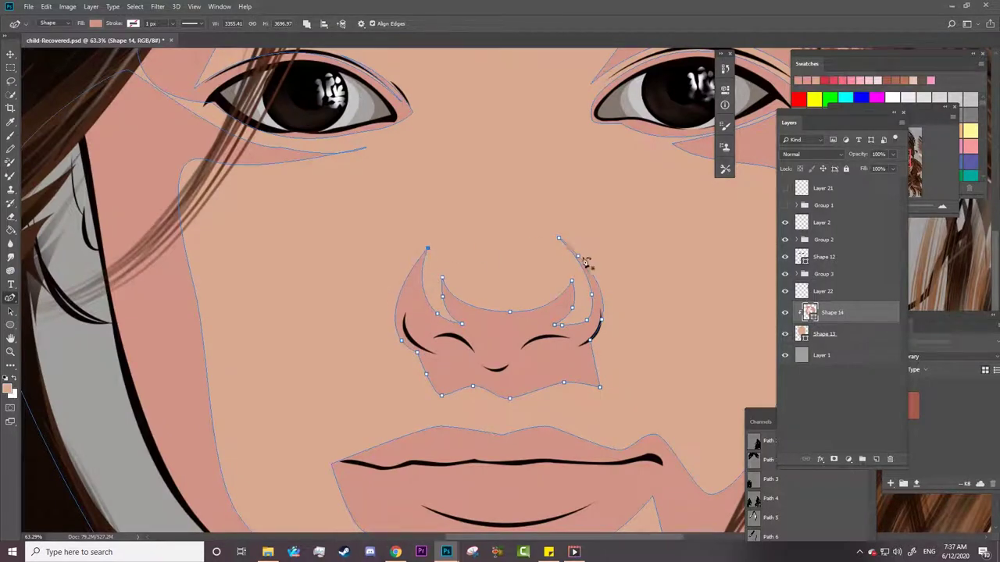
pyautogui.click(586, 260)
pyautogui.click(587, 402)
pyautogui.moveTo(426, 373); pyautogui.dragTo(418, 378)
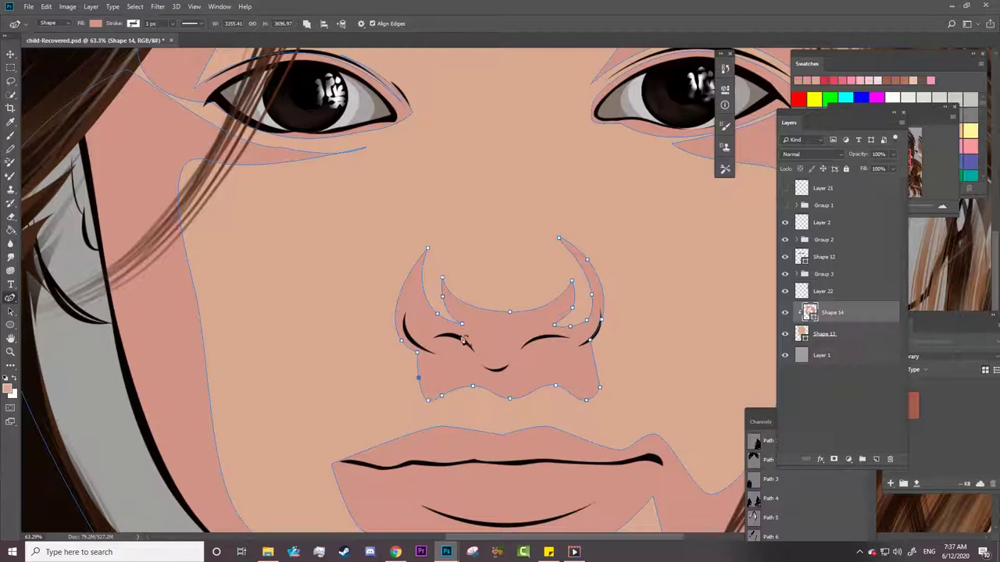
pyautogui.press('z')
pyautogui.scroll(-5, 496, 268)
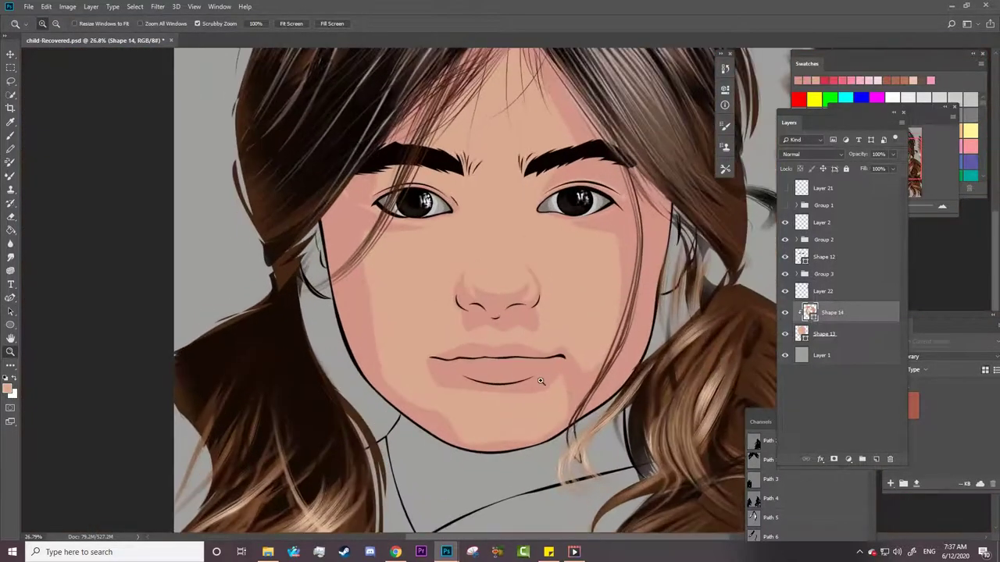
# Reshape the shading edges near the upper-left hair and above the left eye.
pyautogui.scroll(3, 415, 231)
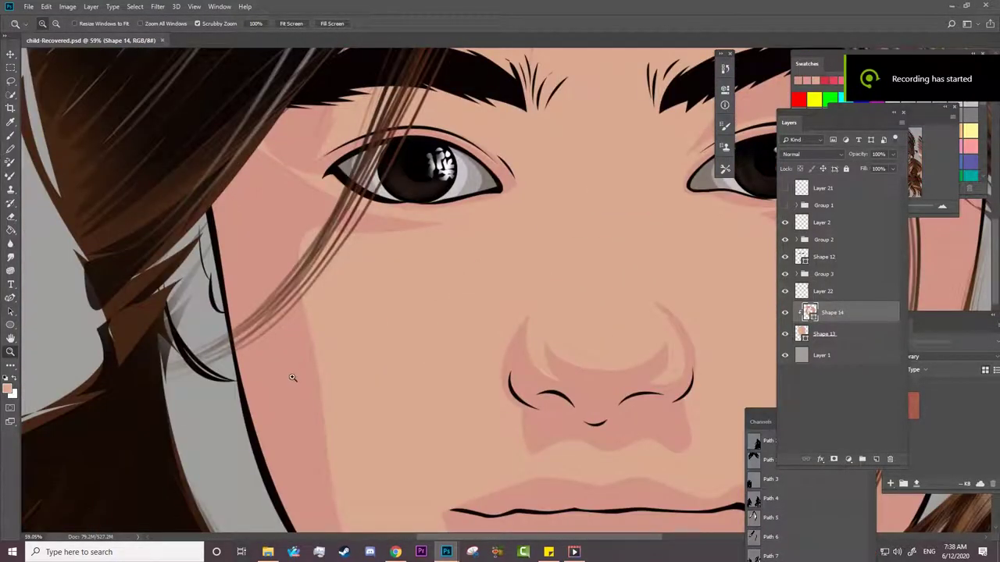
pyautogui.press('a')
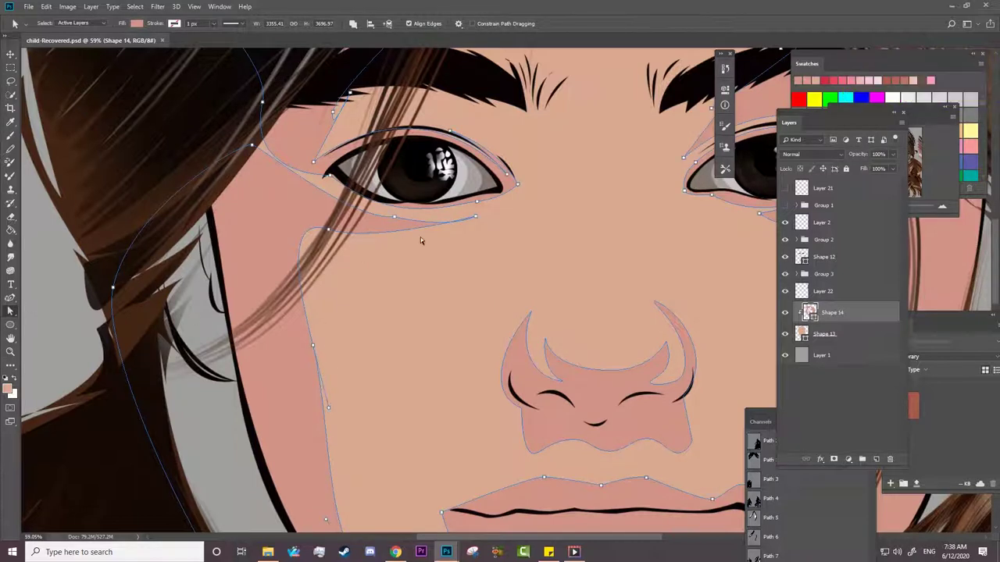
pyautogui.moveTo(252, 148); pyautogui.dragTo(251, 139)
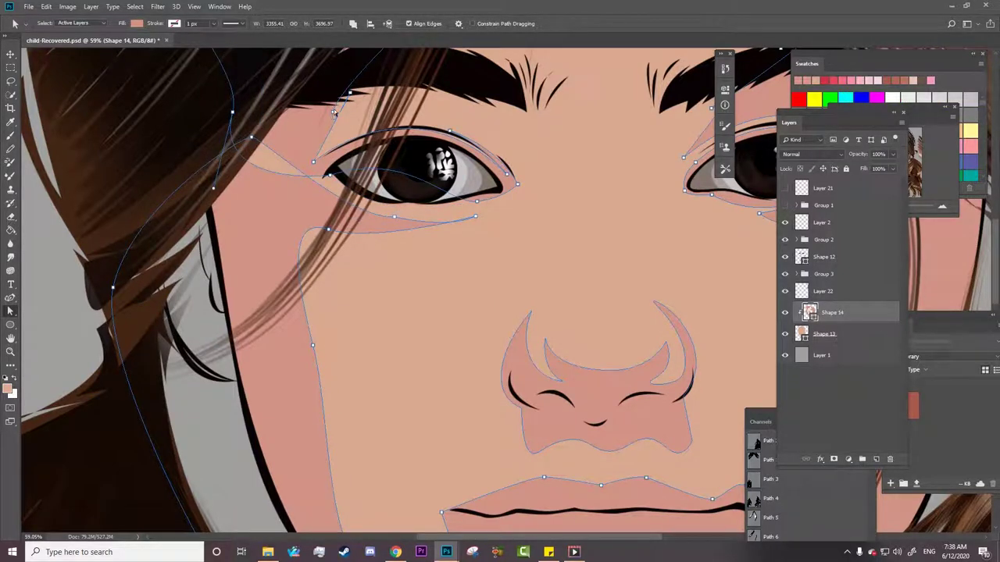
pyautogui.moveTo(332, 112)
pyautogui.mouseDown()
pyautogui.moveTo(339, 83)
pyautogui.moveTo(330, 113)
pyautogui.moveTo(310, 129)
pyautogui.mouseUp()
pyautogui.press('p')
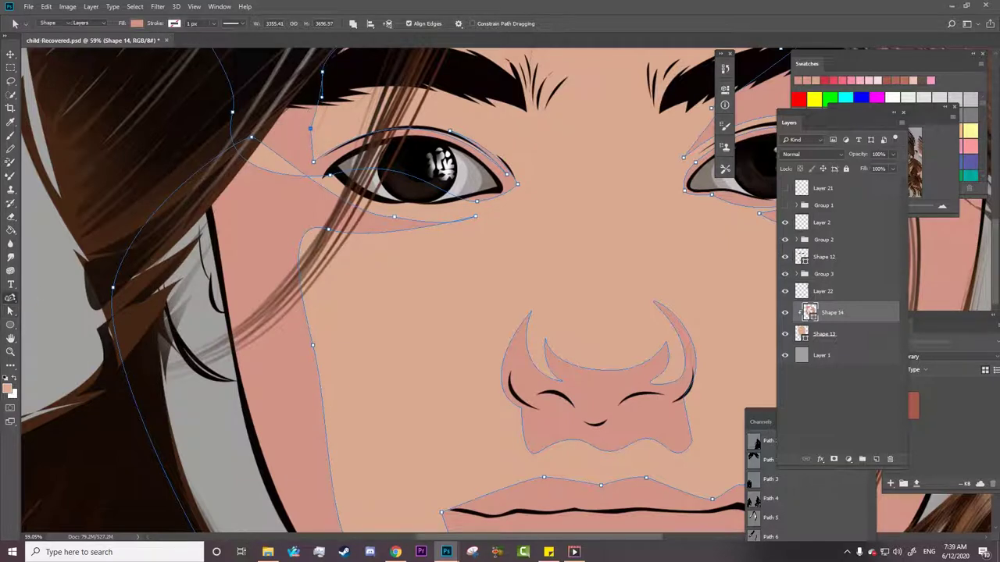
pyautogui.moveTo(266, 151)
pyautogui.mouseDown()
pyautogui.moveTo(250, 188)
pyautogui.moveTo(236, 172)
pyautogui.mouseUp()
pyautogui.moveTo(296, 160); pyautogui.dragTo(259, 159)
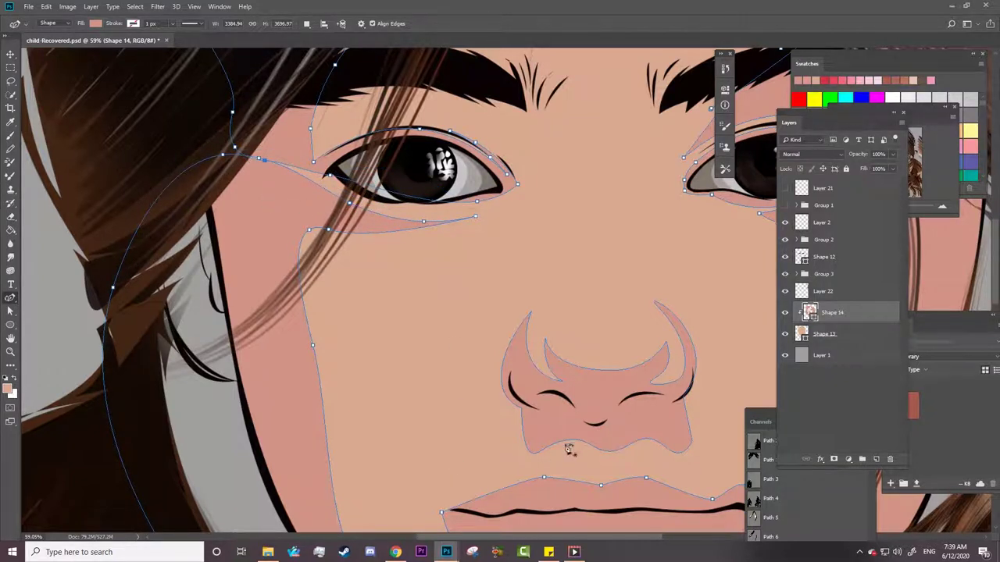
# Select the nose shading outline and move one of its points.
pyautogui.click(504, 372)
pyautogui.hscroll(3, 484, 422)
pyautogui.hscroll(3, 465, 384)
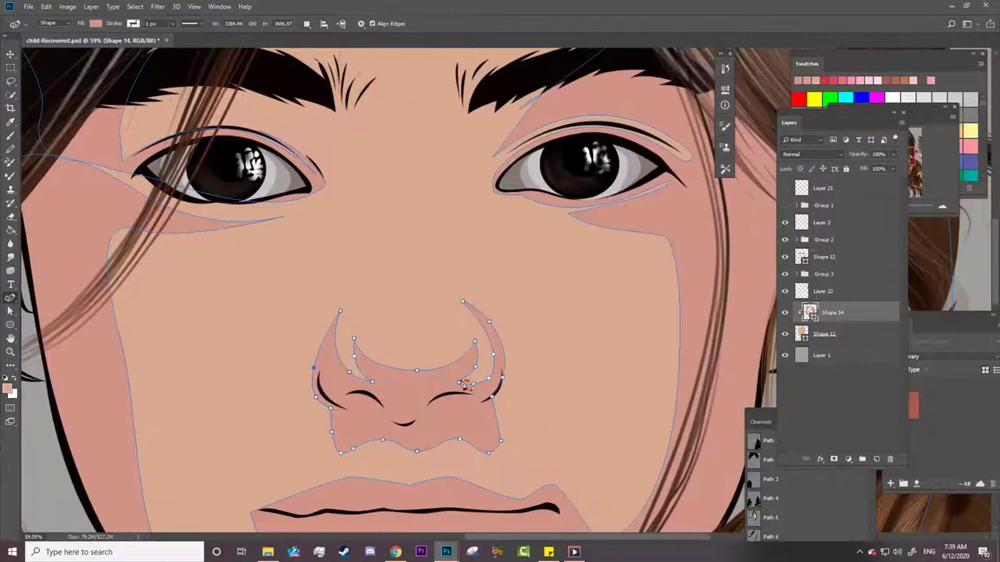
pyautogui.rightClick(472, 390)
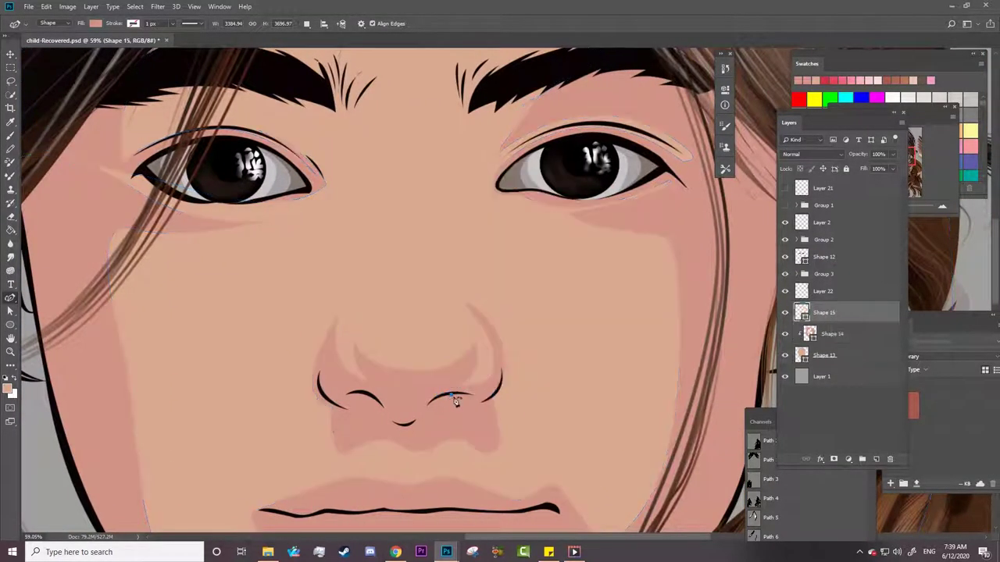
pyautogui.moveTo(382, 394)
pyautogui.mouseDown()
pyautogui.moveTo(364, 384)
pyautogui.moveTo(413, 383)
pyautogui.mouseUp()
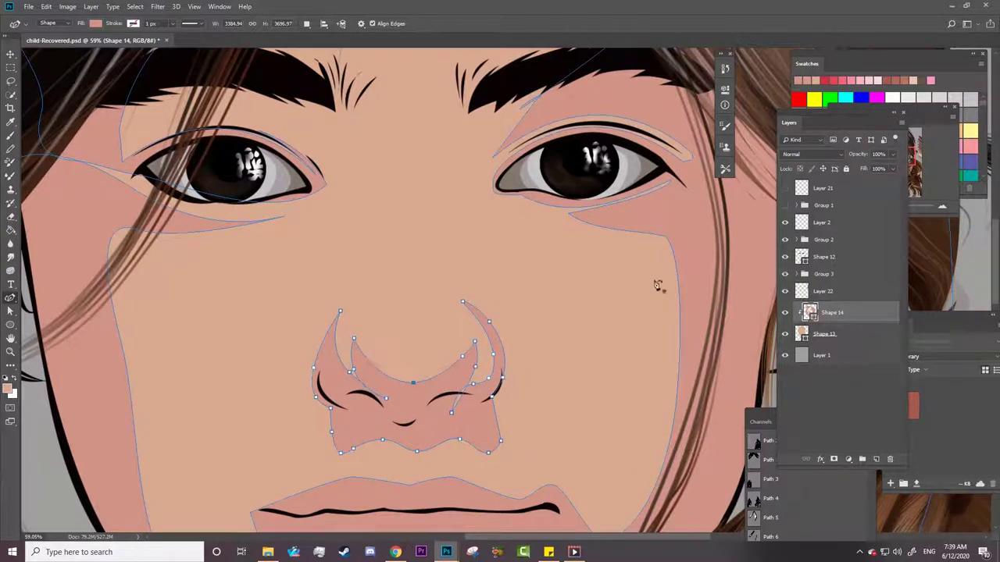
# Reshape Shape 14's under-eye curve and pull its inner-corner edge up toward the eyebrow.
pyautogui.click(674, 267)
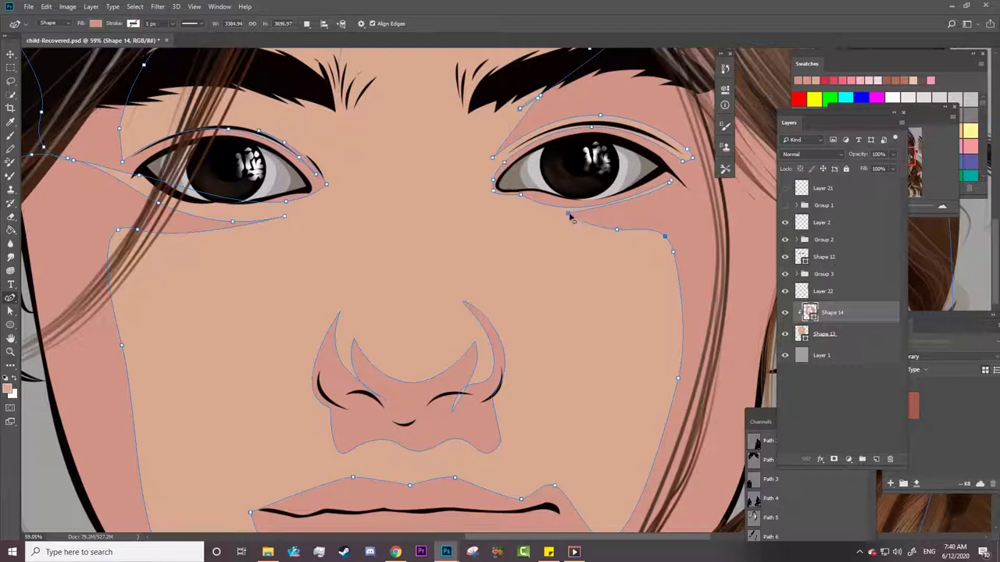
pyautogui.moveTo(568, 214); pyautogui.dragTo(533, 216)
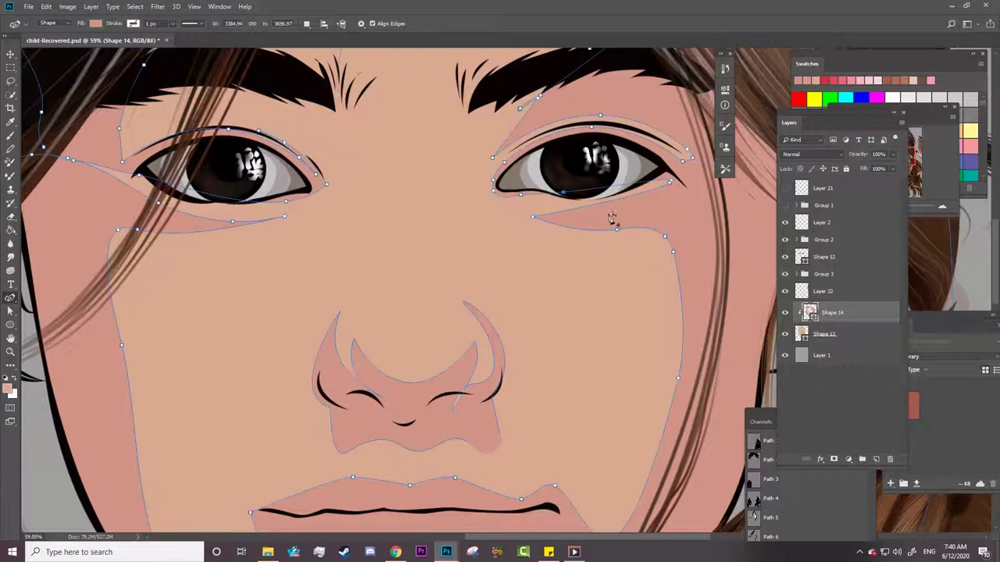
pyautogui.moveTo(610, 220); pyautogui.dragTo(610, 212)
pyautogui.moveTo(522, 197); pyautogui.dragTo(504, 195)
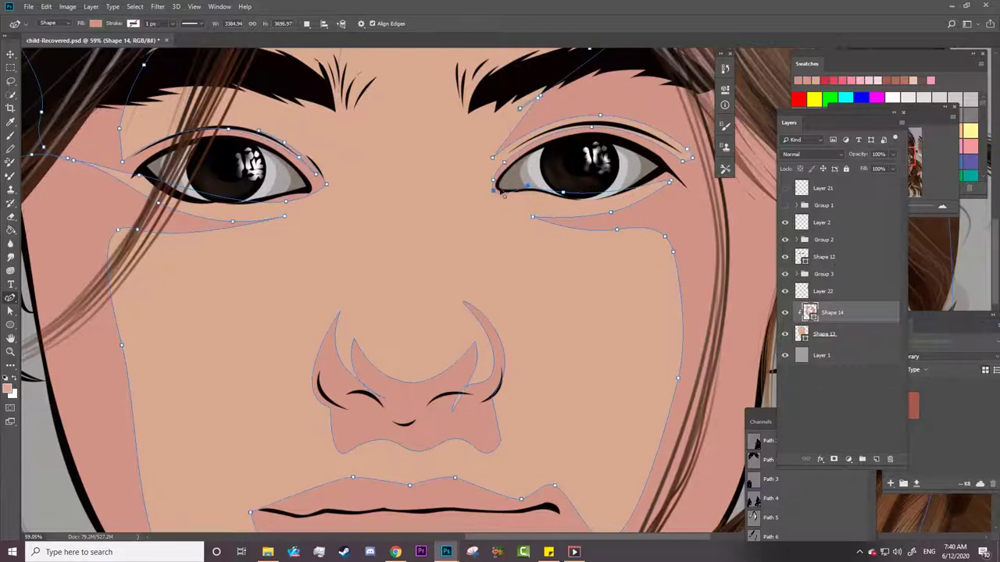
pyautogui.click(497, 190)
pyautogui.moveTo(514, 142)
pyautogui.mouseDown()
pyautogui.moveTo(540, 98)
pyautogui.moveTo(592, 128)
pyautogui.mouseUp()
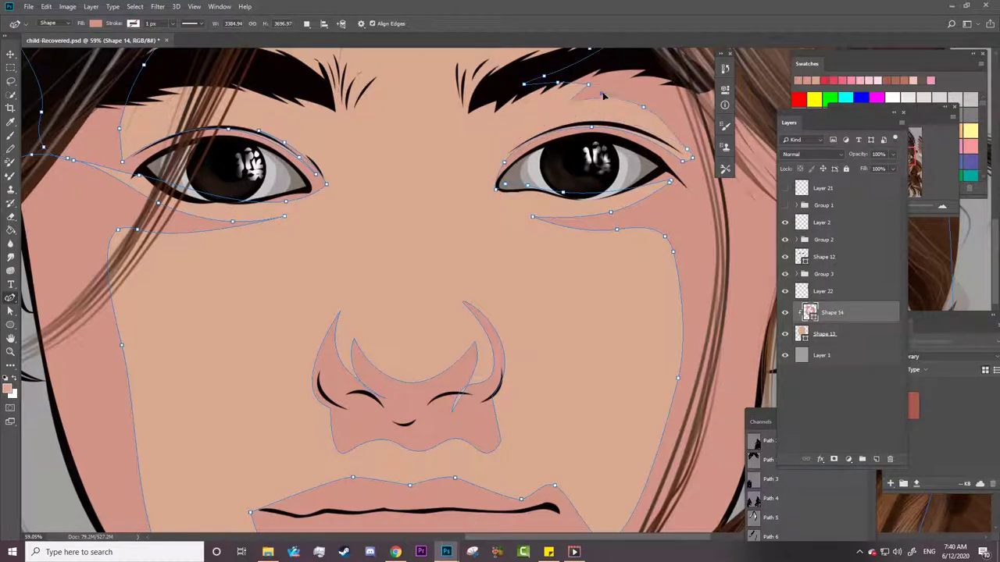
# Add points along the right eyebrow, extending the shading up into the forehead.
pyautogui.scroll(3, 646, 109)
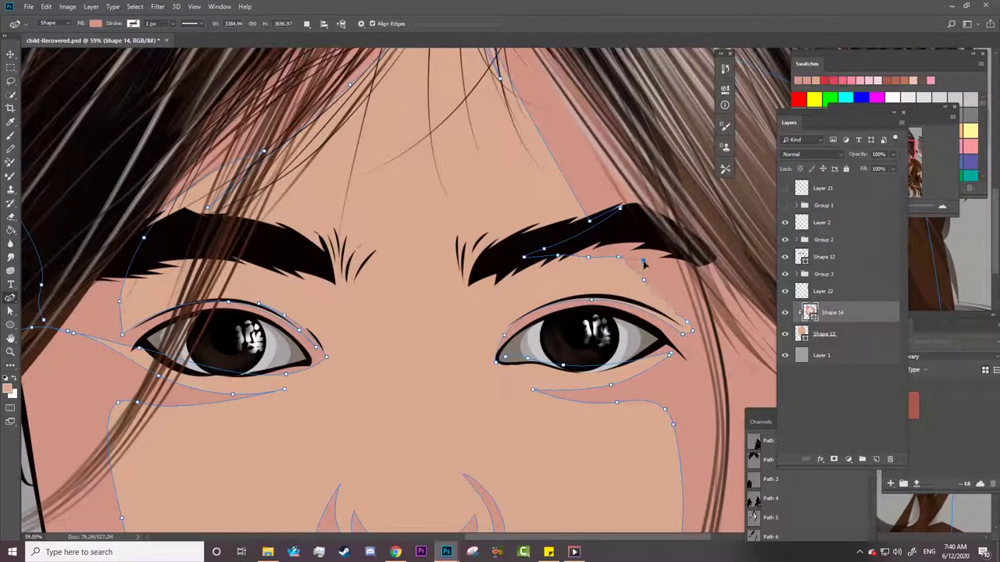
pyautogui.click(677, 286)
pyautogui.click(603, 204)
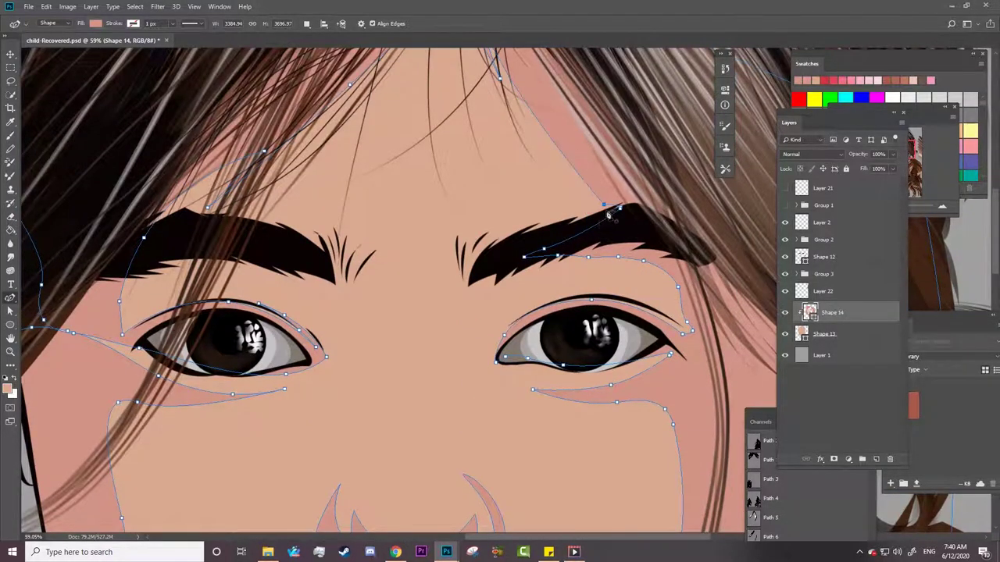
pyautogui.moveTo(584, 152); pyautogui.dragTo(587, 156)
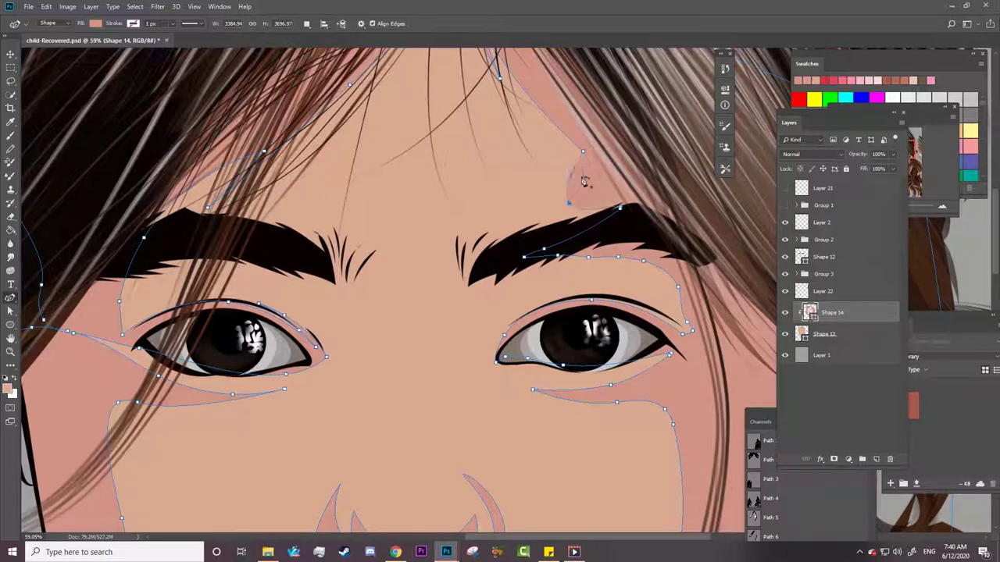
pyautogui.moveTo(571, 208); pyautogui.dragTo(585, 191)
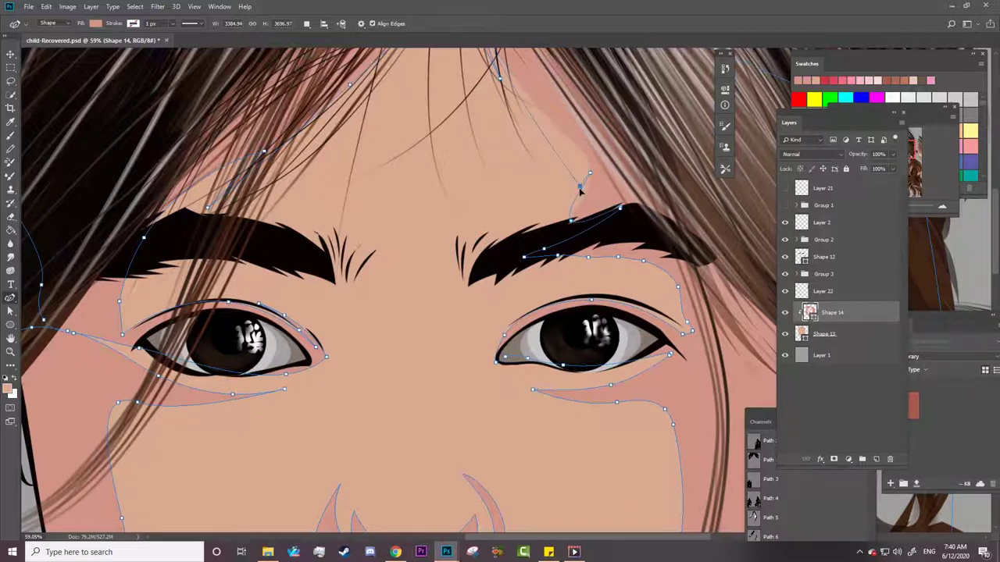
# Zoom out to check the extended shading across the whole face.
pyautogui.press('z')
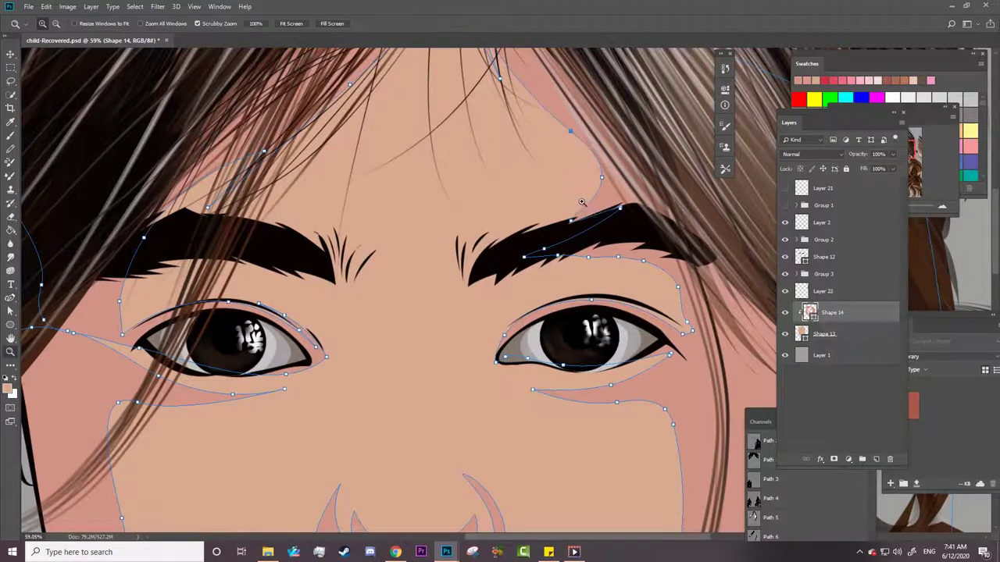
pyautogui.moveTo(585, 191); pyautogui.dragTo(560, 259)
pyautogui.press('a')
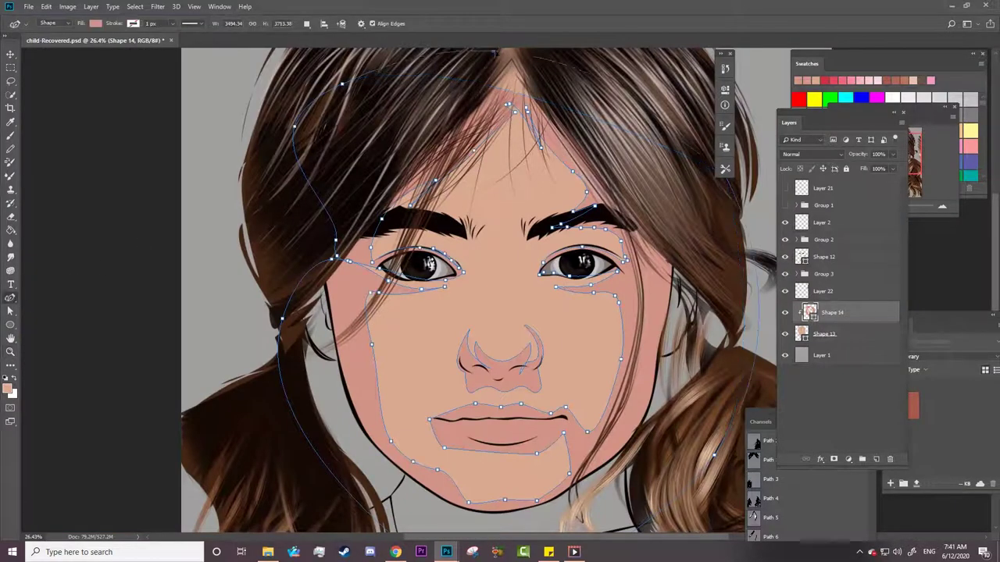
pyautogui.scroll(1, 509, 365)
pyautogui.scroll(-1, 509, 366)
# Zoom in and raise Shape 14's anchor under the left-hand eye.
pyautogui.press('z')
pyautogui.moveTo(438, 402); pyautogui.dragTo(466, 268)
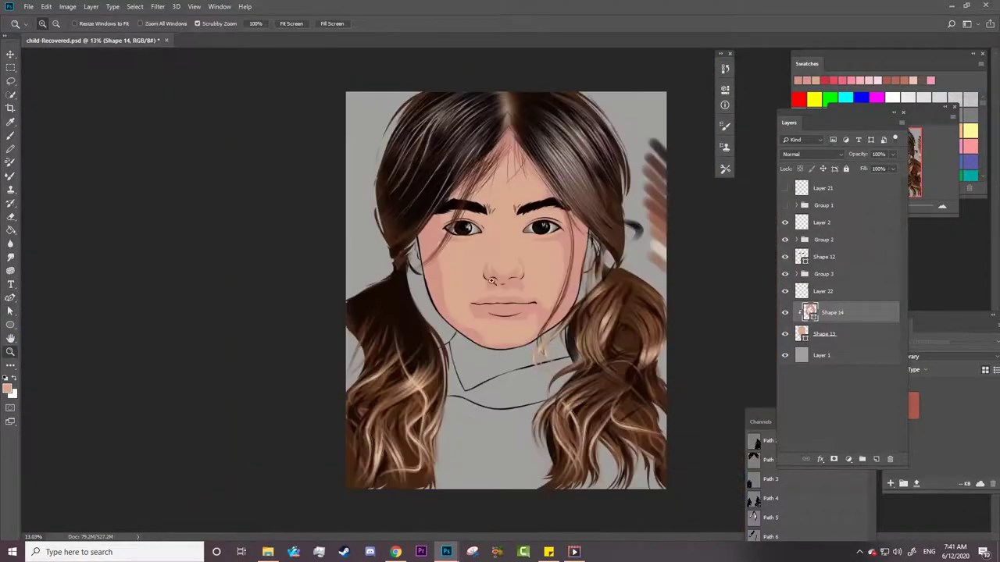
pyautogui.press('a')
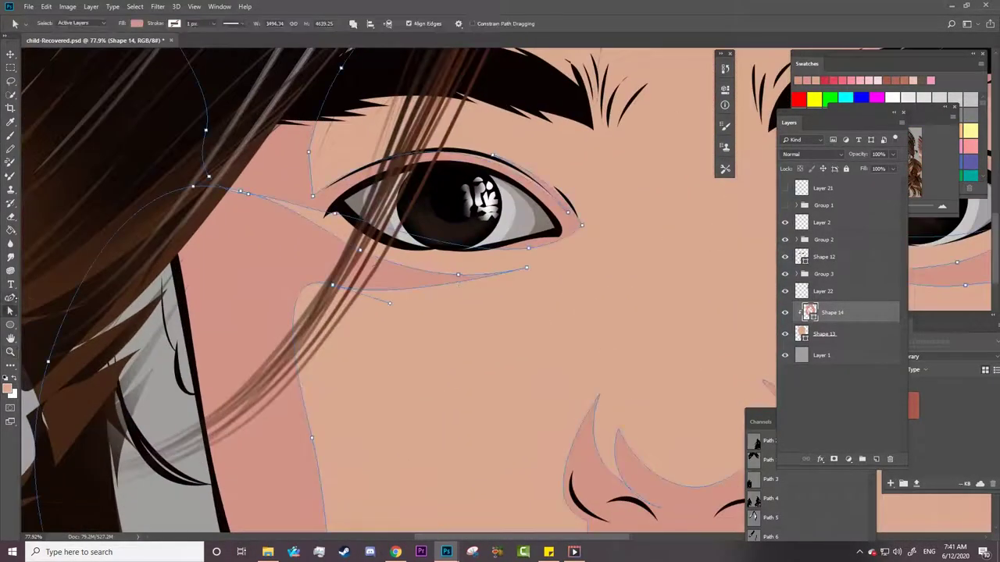
pyautogui.press('p')
pyautogui.moveTo(471, 278); pyautogui.dragTo(467, 268)
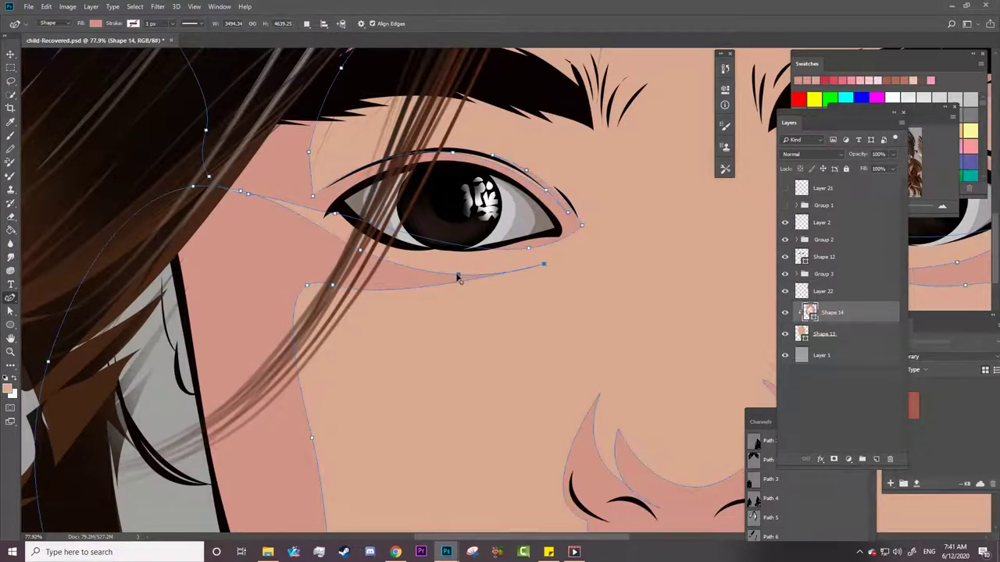
# Switch to the standard Pen Tool and start, then undo, a trial shape under the eye.
pyautogui.rightClick(10, 298)
pyautogui.click(47, 298)
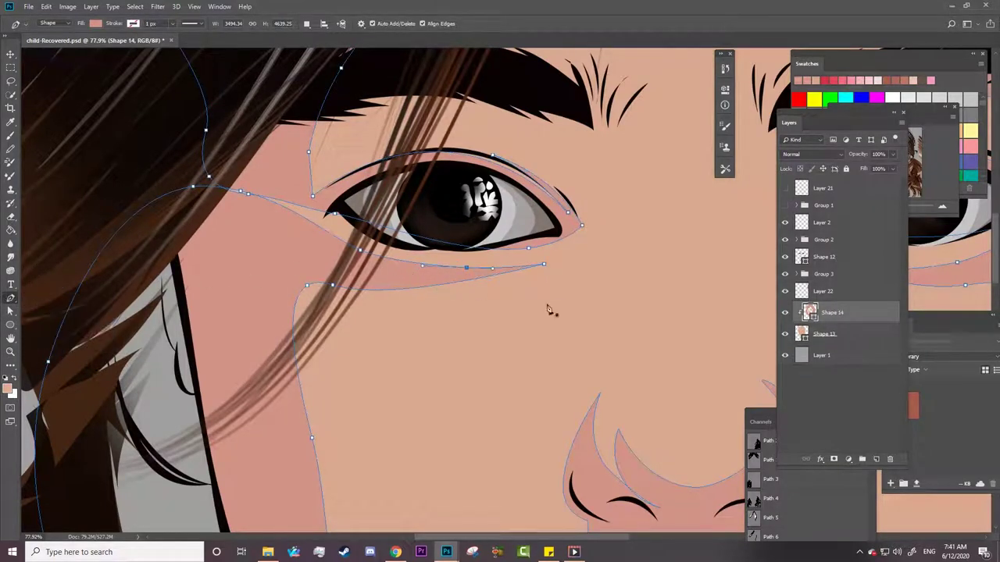
pyautogui.click(464, 272)
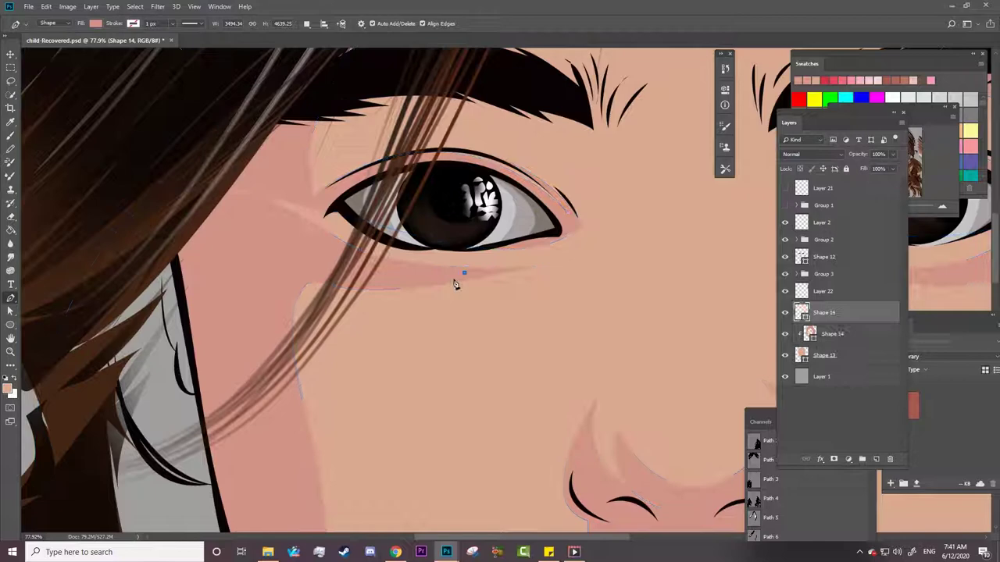
pyautogui.click(299, 236)
pyautogui.hotkey('ctrl', 'z')
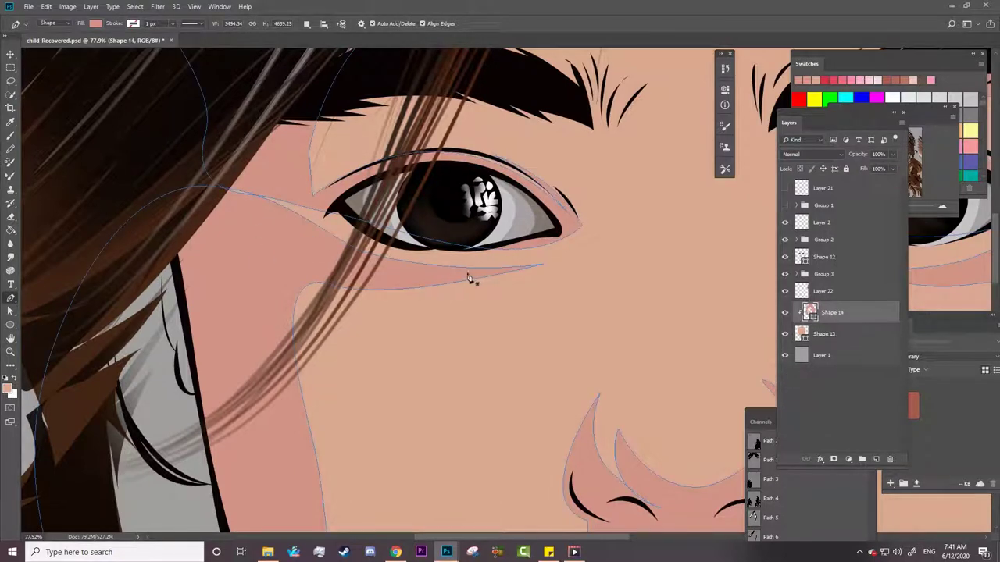
# Draw a jaw shadow shape from under the eye, down the left cheek, along the jaw and up the right cheek.
pyautogui.click(476, 271)
pyautogui.click(311, 243)
pyautogui.click(261, 249)
pyautogui.click(268, 355)
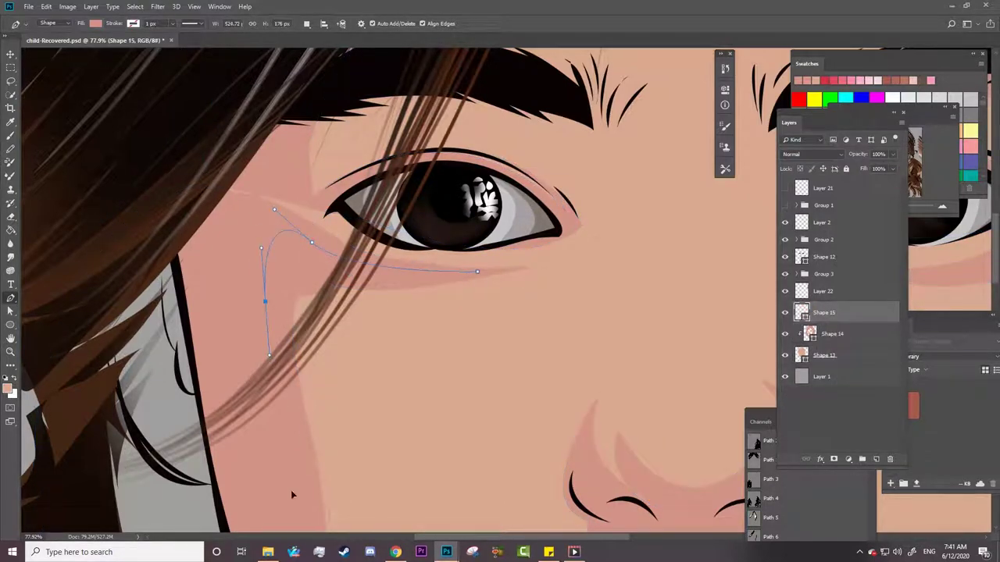
pyautogui.moveTo(289, 474); pyautogui.dragTo(297, 504)
pyautogui.scroll(-5, 565, 366)
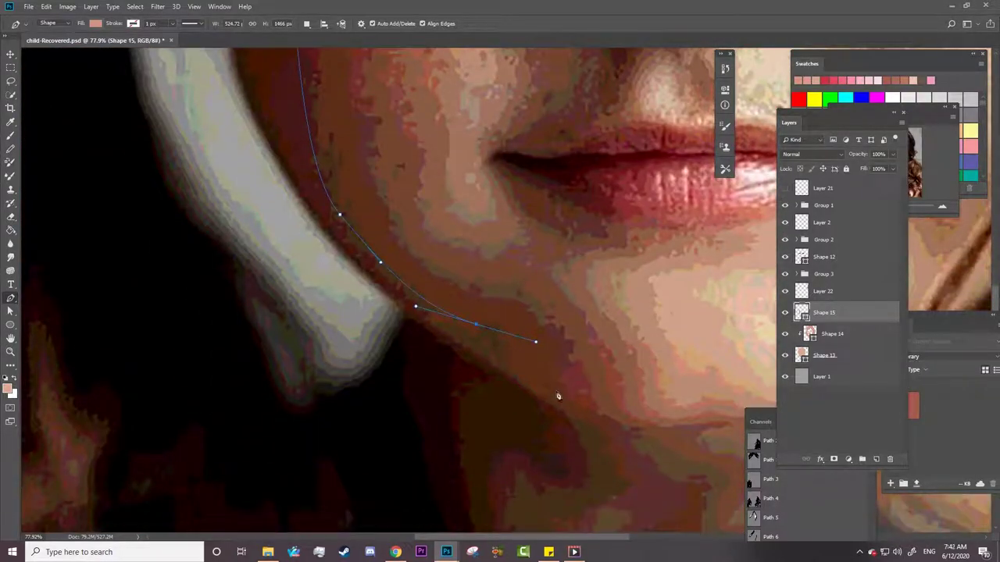
pyautogui.hscroll(5, 591, 365)
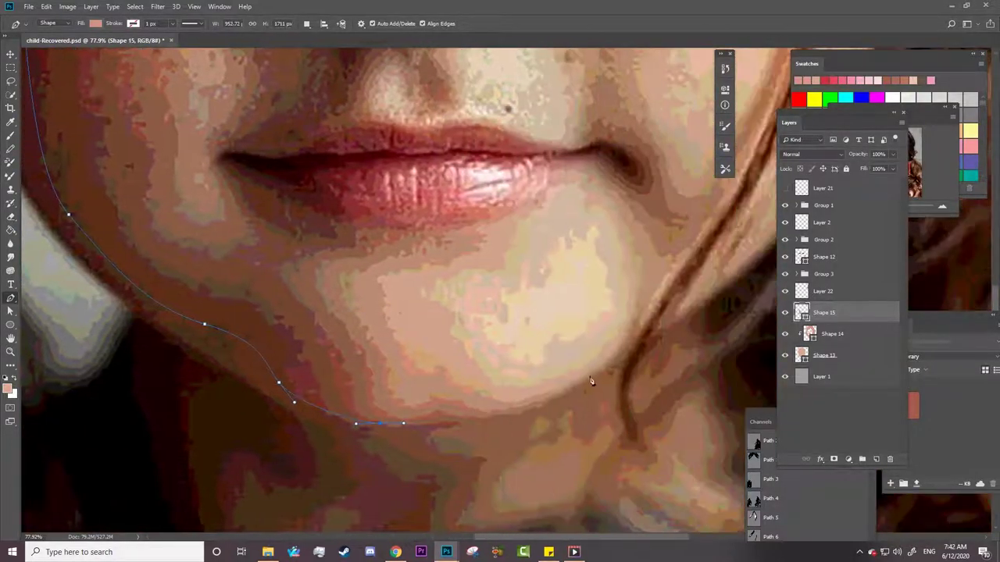
pyautogui.moveTo(592, 366); pyautogui.dragTo(614, 346)
pyautogui.click(784, 205)
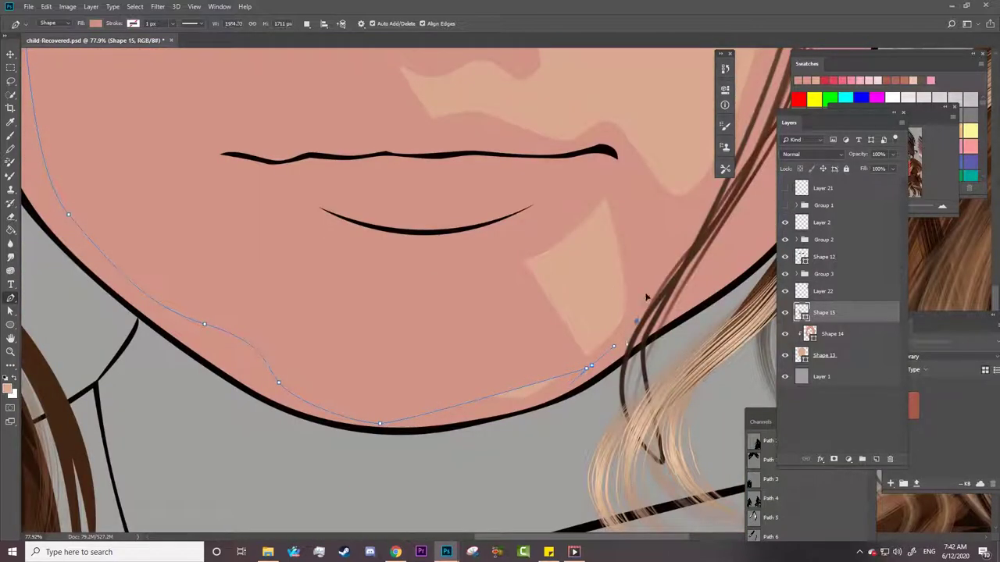
pyautogui.click(645, 293)
# Fill the new shape with #b97162 at 34% opacity.
pyautogui.click(95, 23)
pyautogui.click(144, 43)
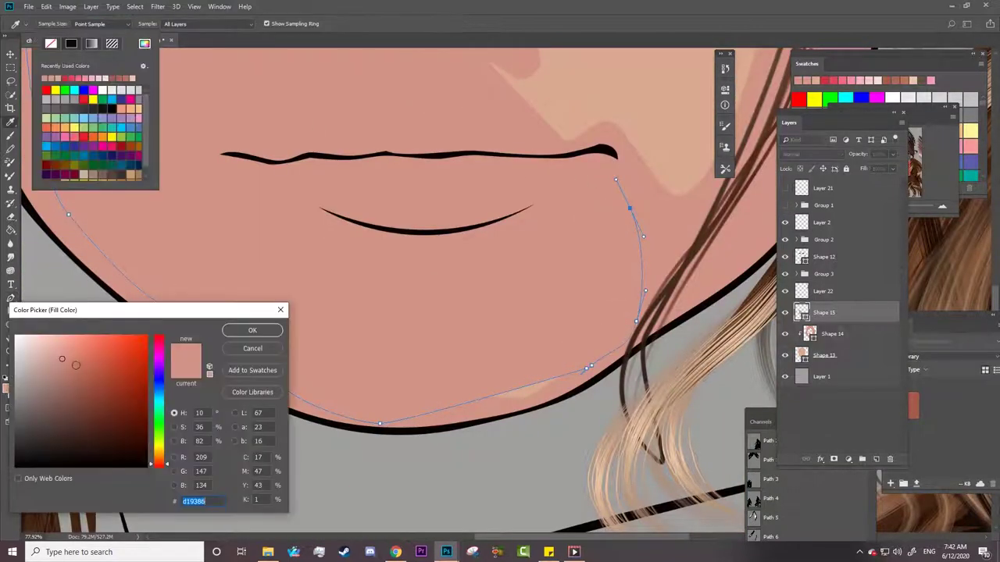
pyautogui.write('b97162')
pyautogui.press('Return')
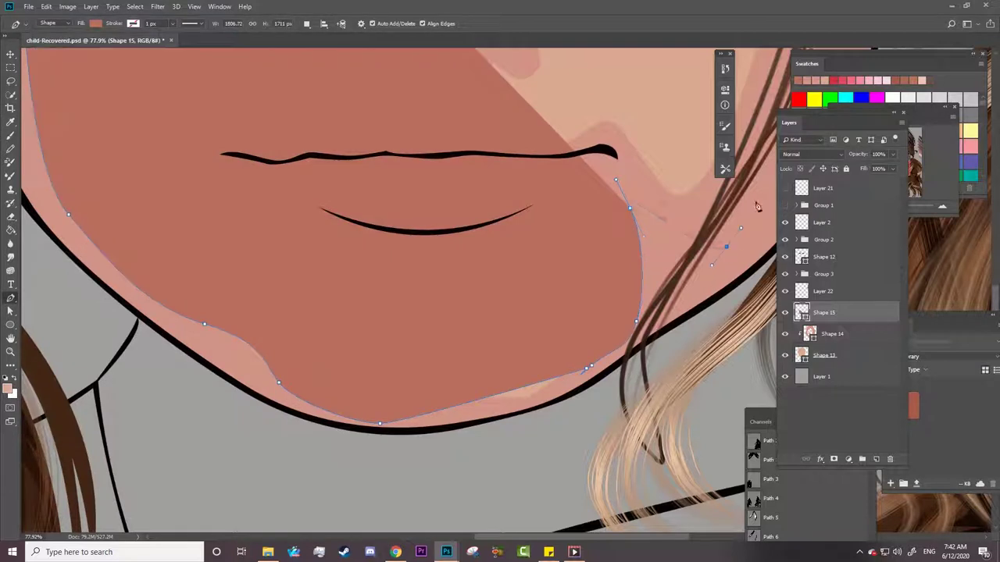
pyautogui.hscroll(2, 558, 357)
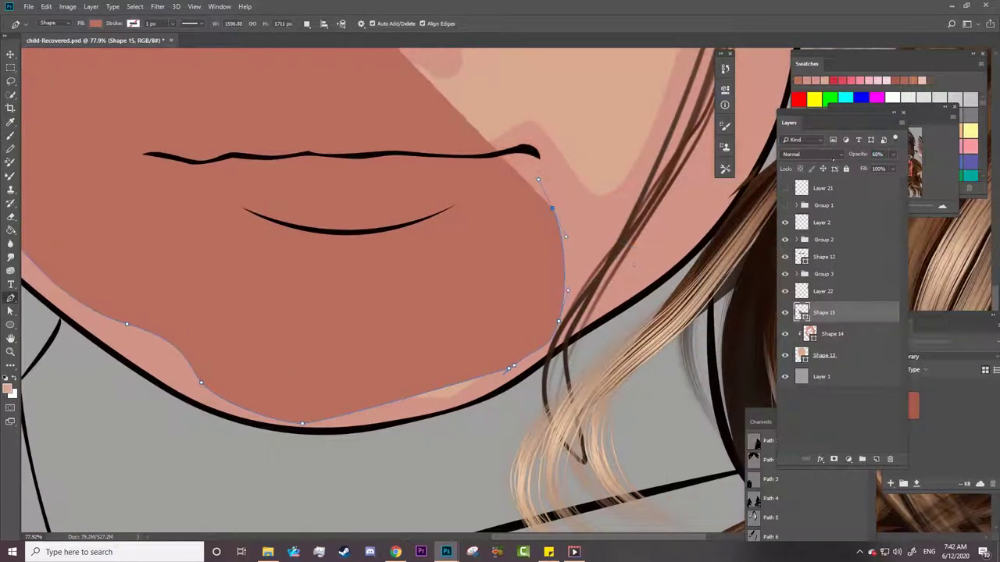
pyautogui.press('3')
pyautogui.press('4')
# Trace the shape's outline around the lower lip, mouth corners and upper lip.
pyautogui.click(500, 189)
pyautogui.click(426, 234)
pyautogui.click(195, 220)
pyautogui.moveTo(158, 168); pyautogui.dragTo(173, 157)
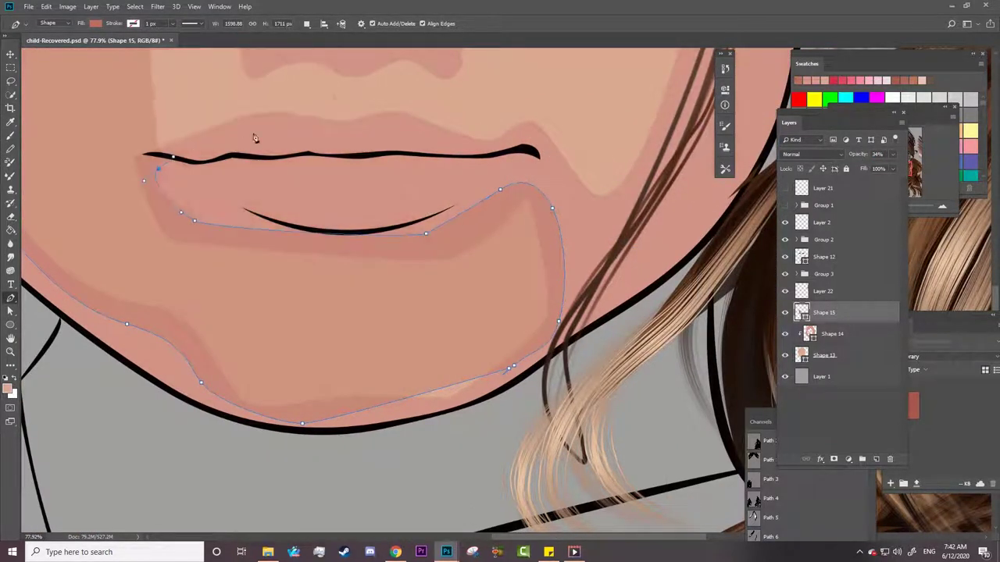
pyautogui.click(254, 134)
pyautogui.click(420, 138)
pyautogui.click(531, 140)
pyautogui.click(570, 199)
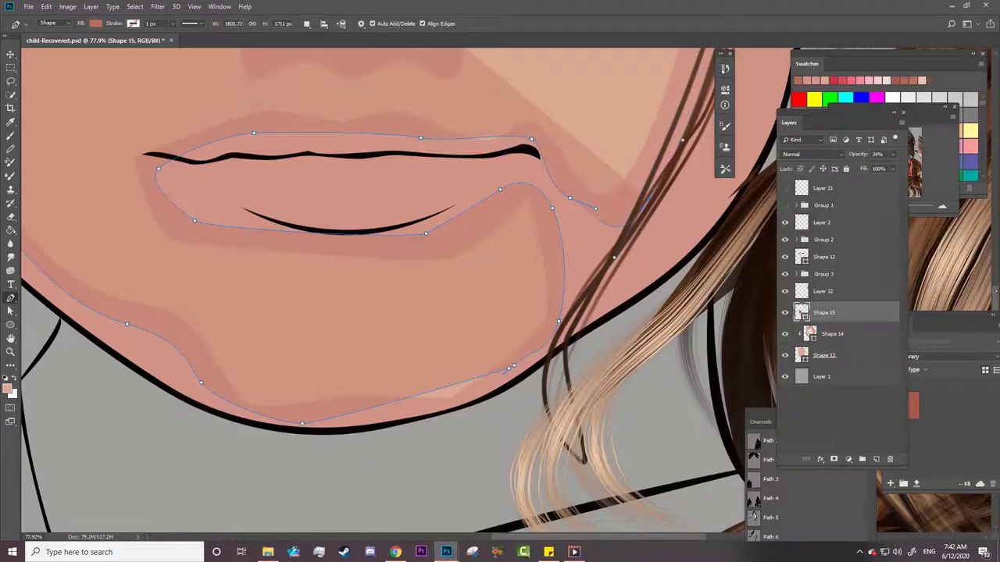
# Extend the outline up to the right eye's outer corner and along the upper eyelid.
pyautogui.scroll(5, 391, 289)
pyautogui.click(548, 169)
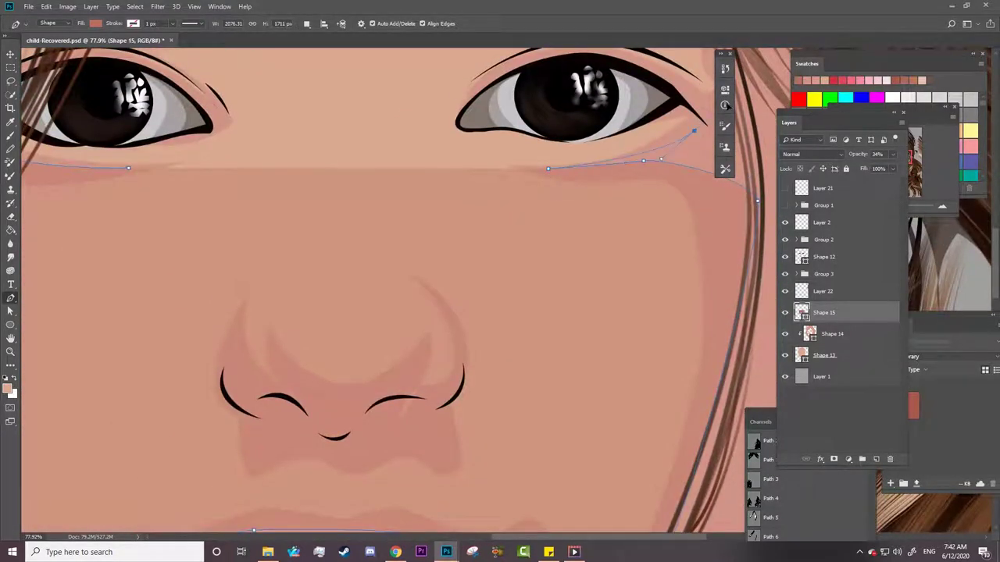
pyautogui.scroll(5, 687, 203)
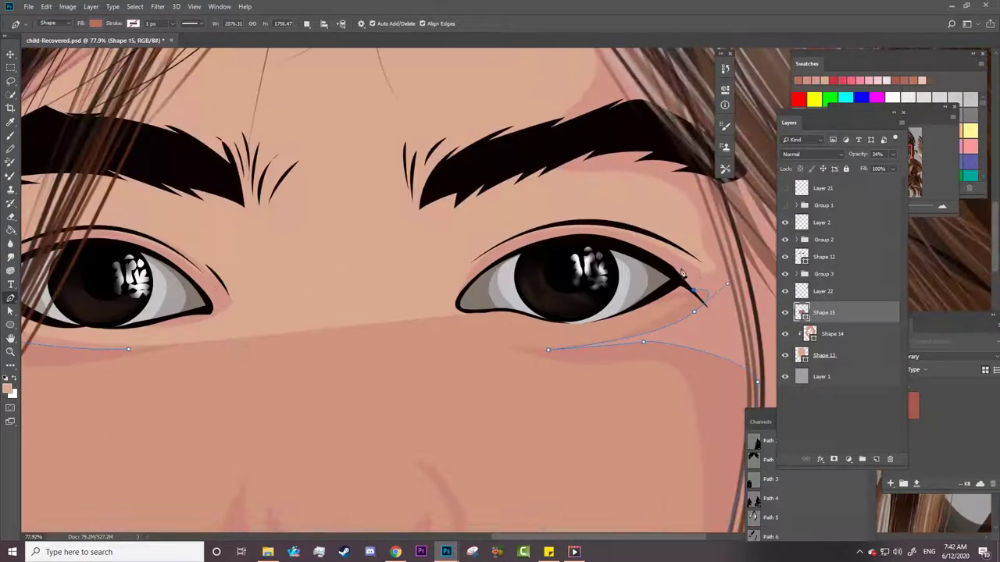
pyautogui.click(679, 266)
pyautogui.click(473, 274)
pyautogui.moveTo(471, 250); pyautogui.dragTo(696, 252)
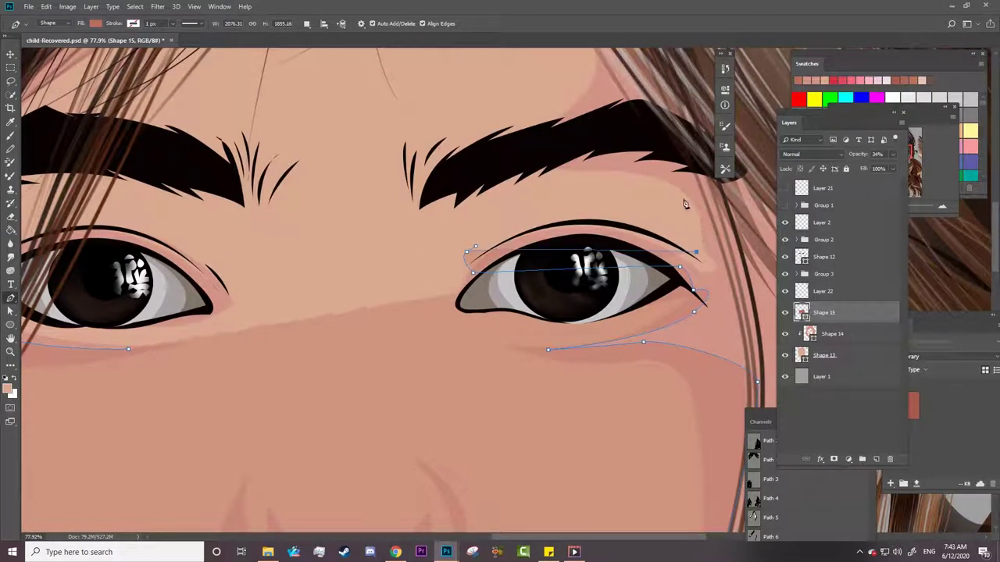
# Delete the unfinished darker mouth-and-chin shading shape.
pyautogui.scroll(-3, 610, 109)
pyautogui.scroll(-7, 609, 109)
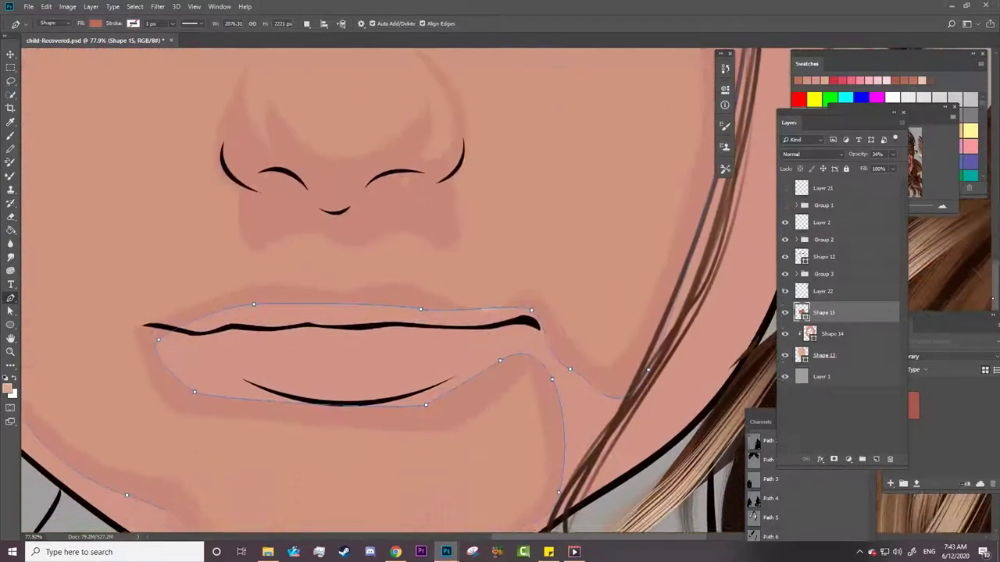
pyautogui.scroll(5, 648, 234)
pyautogui.scroll(-3, 688, 330)
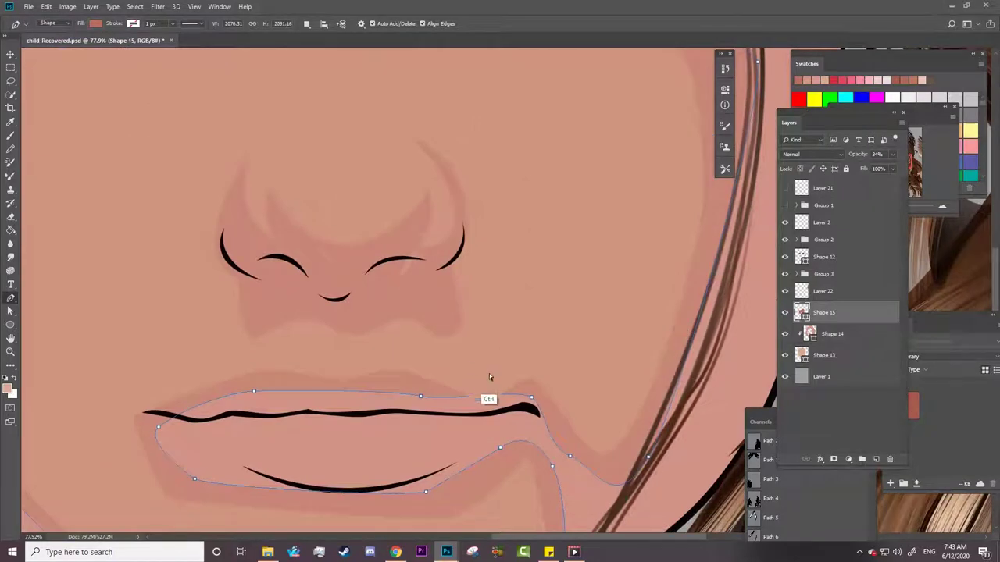
pyautogui.press('Delete')
pyautogui.scroll(-4, 101, 271)
# Start a new shading shape beside the left-hand eye, tracing down the jawline and along the chin.
pyautogui.scroll(1, 101, 271)
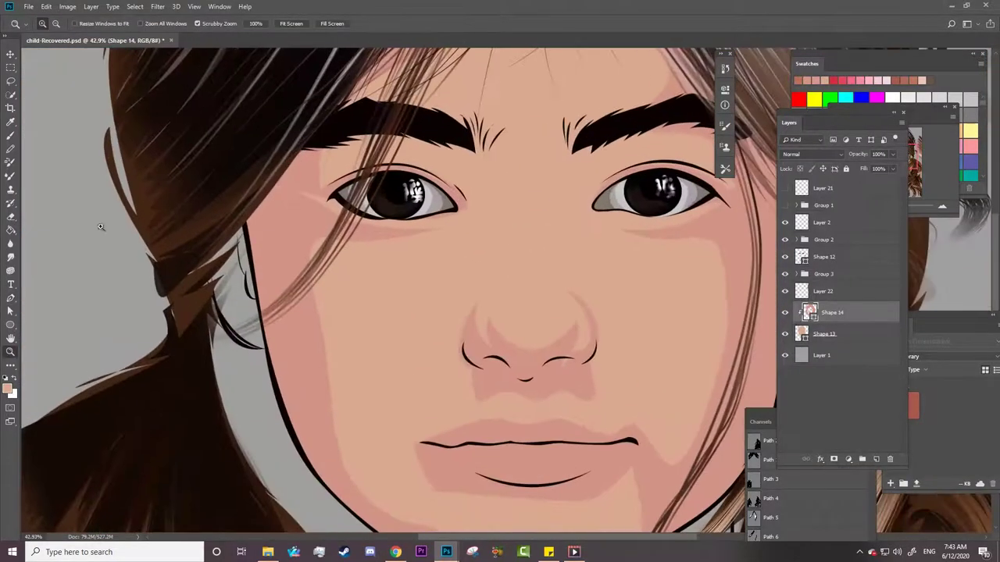
pyautogui.click(403, 230)
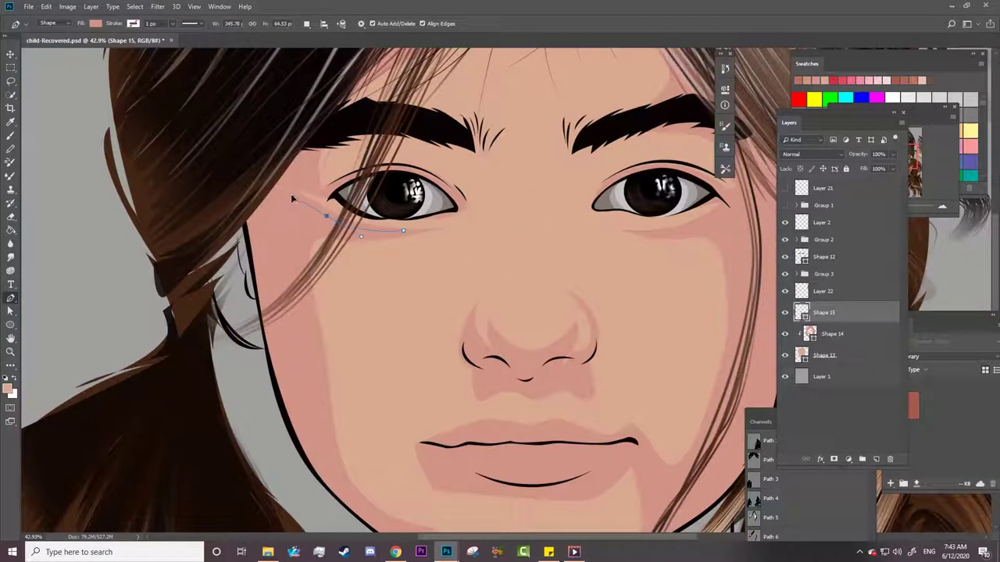
pyautogui.click(314, 431)
pyautogui.click(329, 464)
pyautogui.moveTo(358, 502); pyautogui.dragTo(374, 512)
pyautogui.scroll(-5, 578, 429)
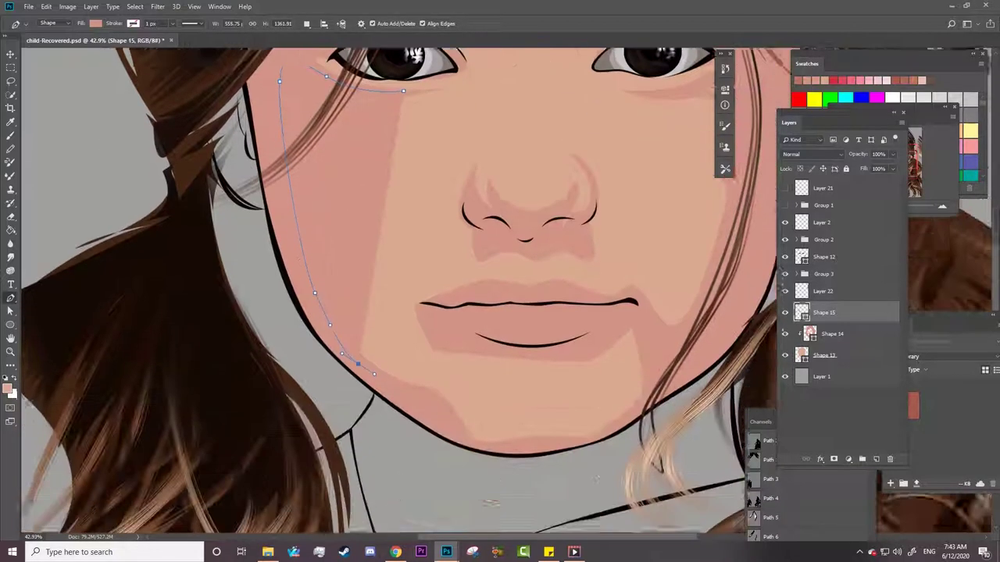
pyautogui.scroll(-1, 475, 356)
pyautogui.moveTo(416, 356); pyautogui.dragTo(442, 371)
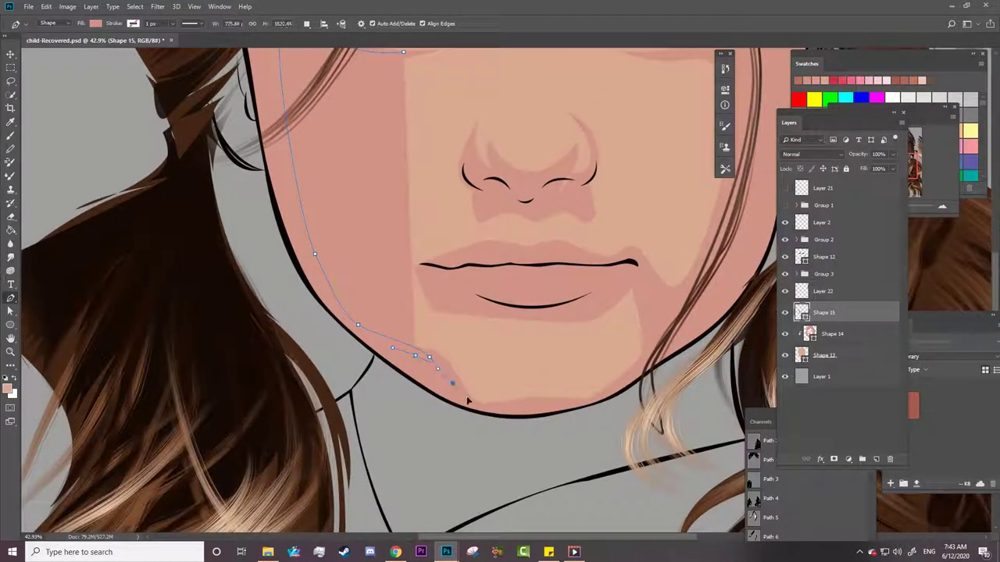
pyautogui.moveTo(516, 410); pyautogui.dragTo(547, 407)
# Continue the outline up the right jaw, along the lower lip and up to the upper lip.
pyautogui.click(654, 340)
pyautogui.moveTo(638, 281); pyautogui.dragTo(628, 279)
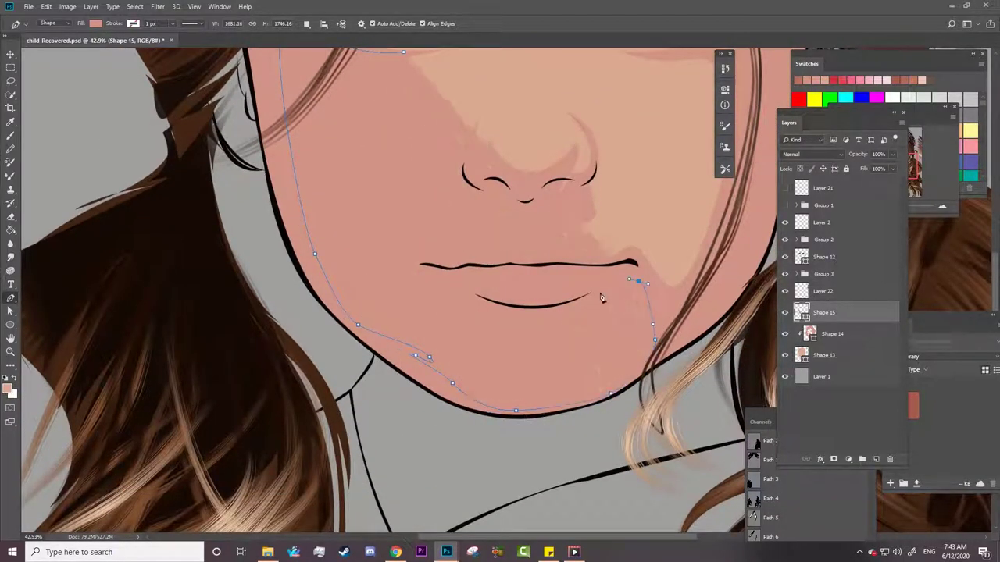
pyautogui.click(589, 297)
pyautogui.click(457, 292)
pyautogui.moveTo(451, 260); pyautogui.dragTo(464, 260)
# Give the shape a darker skin-tone fill in the Color Picker.
pyautogui.click(95, 23)
pyautogui.click(145, 43)
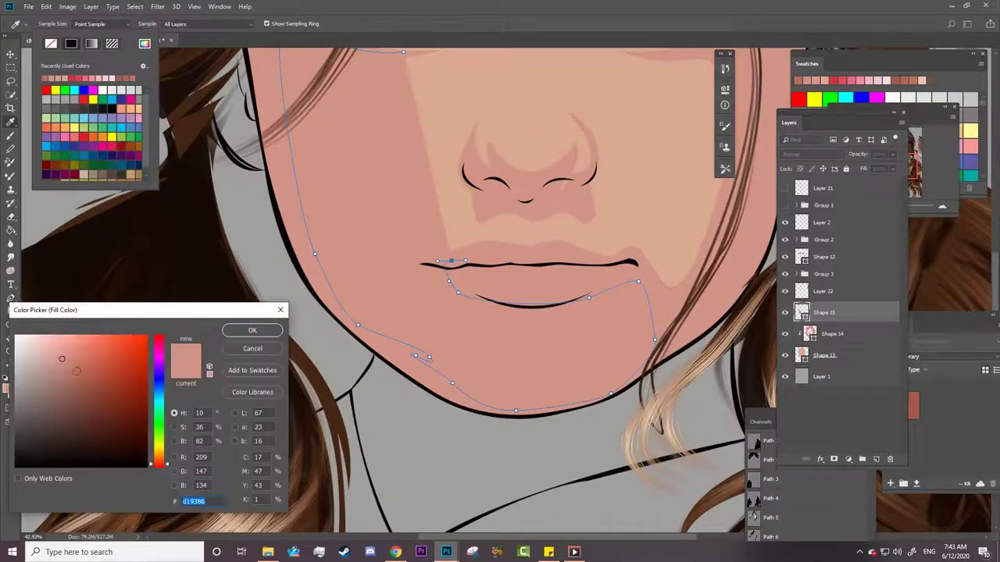
pyautogui.click(76, 371)
pyautogui.click(252, 329)
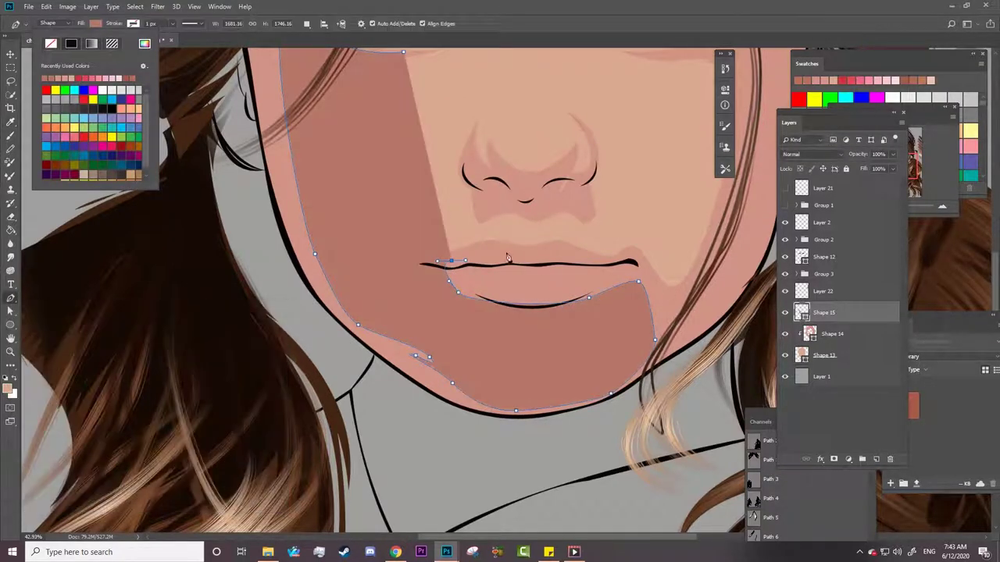
# Carry the outline over the upper lip, up the right cheek, under the right eye to the temple.
pyautogui.moveTo(630, 252); pyautogui.dragTo(613, 268)
pyautogui.click(669, 296)
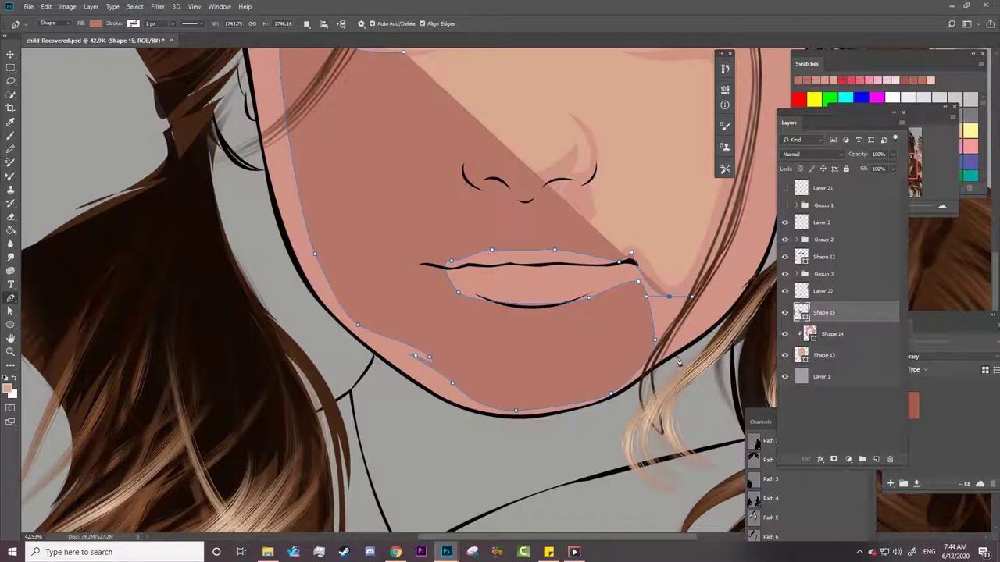
pyautogui.scroll(2, 716, 336)
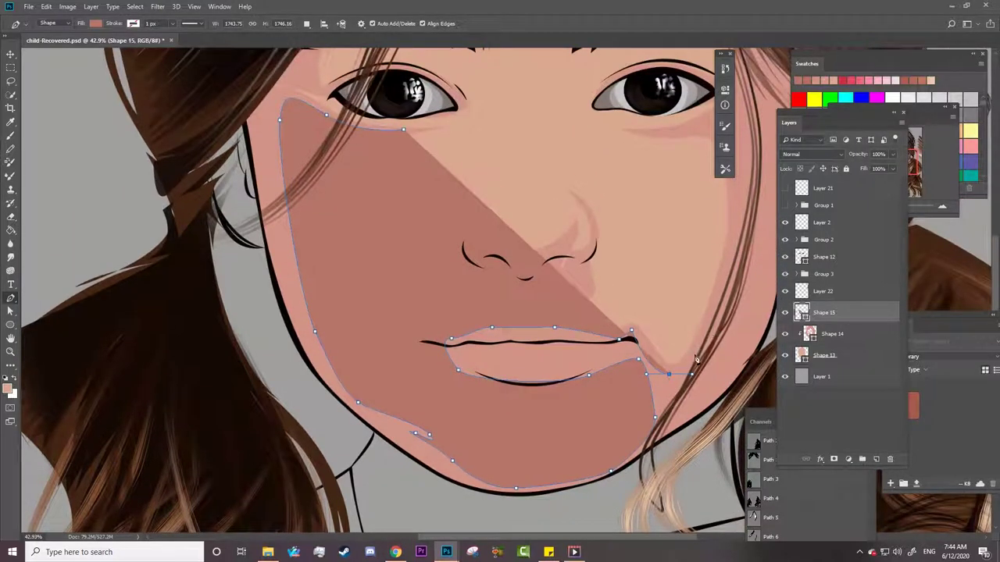
pyautogui.click(734, 236)
pyautogui.click(742, 210)
pyautogui.scroll(5, 742, 234)
pyautogui.click(740, 320)
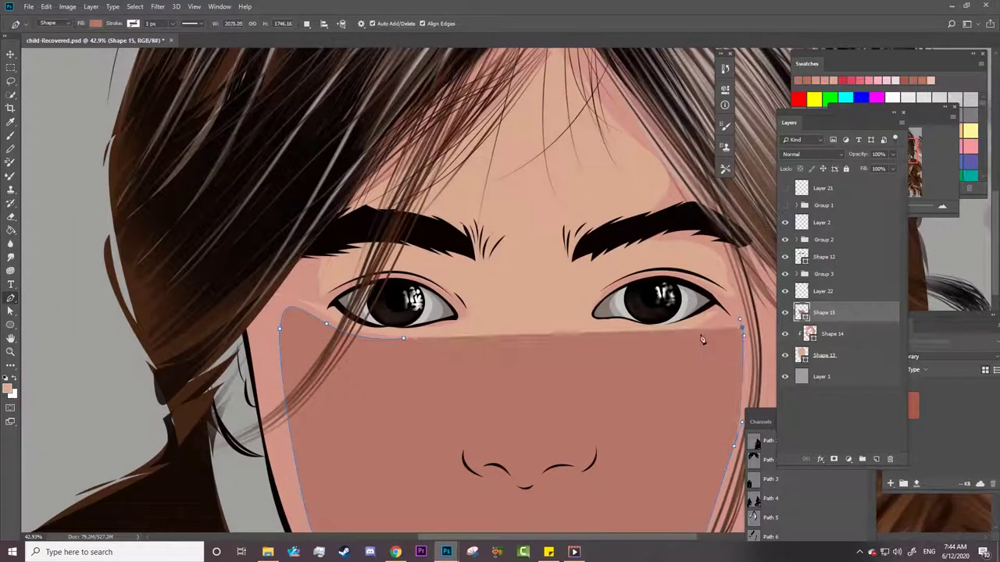
pyautogui.click(660, 345)
pyautogui.click(726, 315)
pyautogui.click(739, 299)
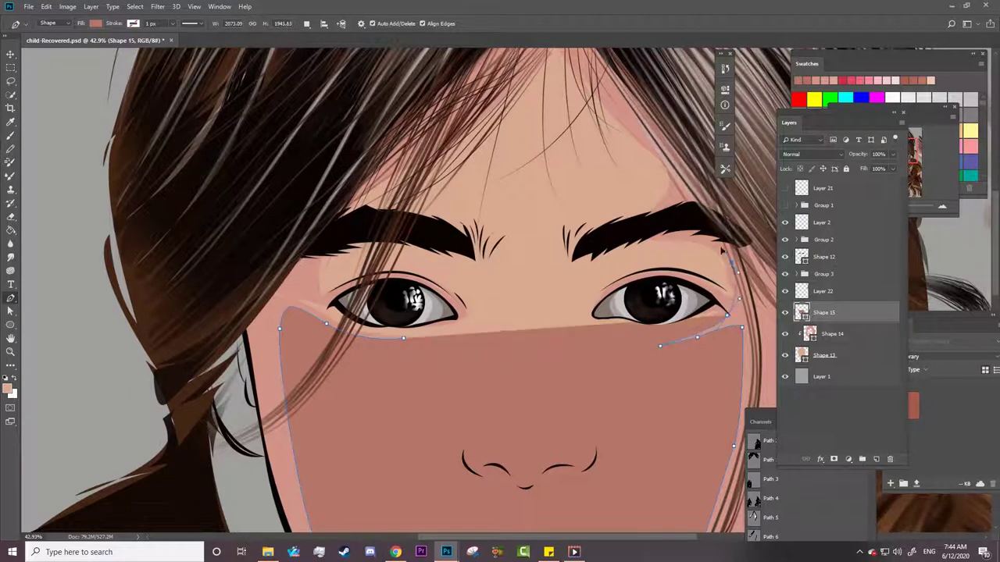
# Extend the outline up the forehead to the hairline and across to the left brow.
pyautogui.click(672, 234)
pyautogui.click(686, 172)
pyautogui.moveTo(601, 82); pyautogui.dragTo(582, 55)
pyautogui.scroll(4, 739, 207)
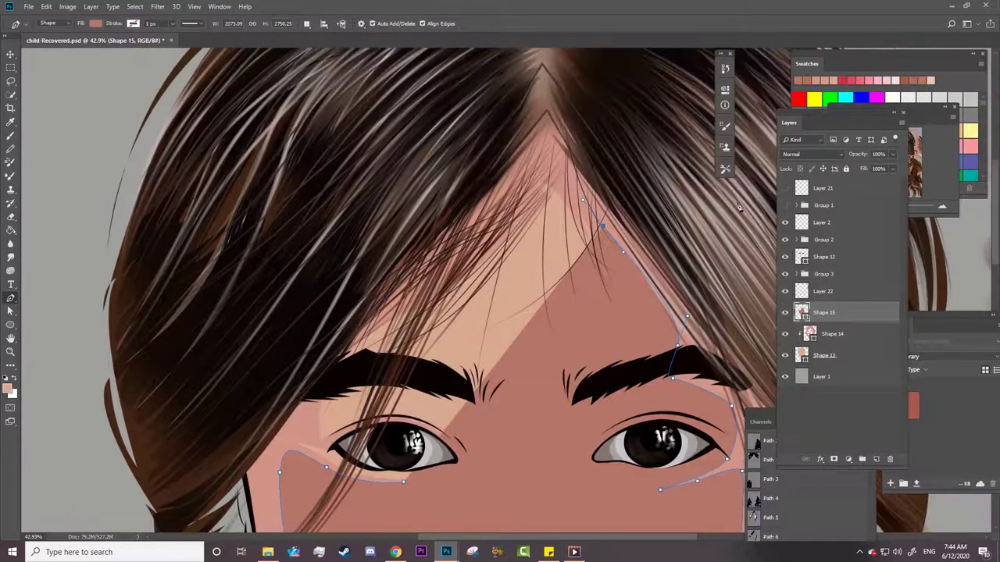
pyautogui.moveTo(567, 164); pyautogui.dragTo(544, 164)
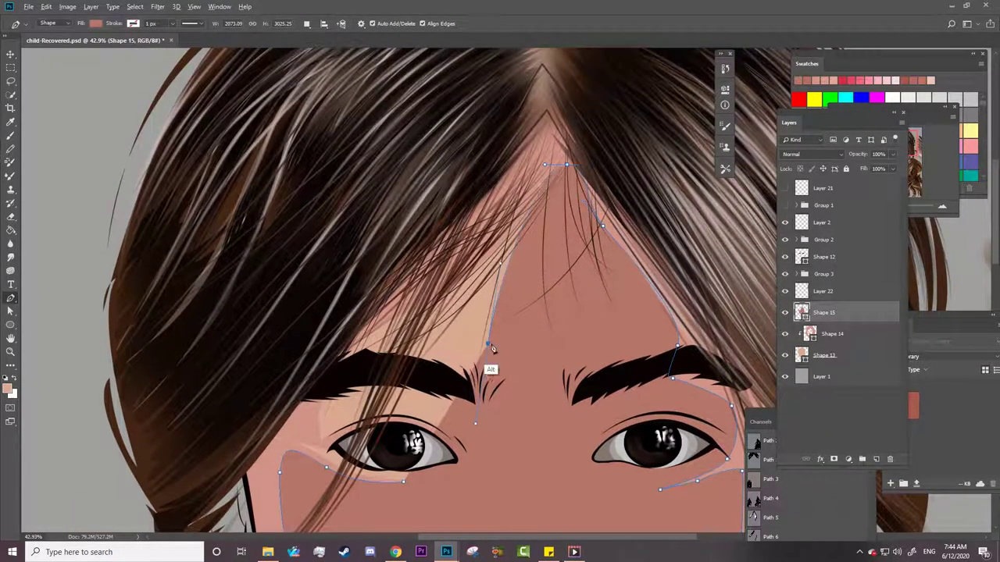
pyautogui.moveTo(391, 334); pyautogui.dragTo(369, 355)
pyautogui.moveTo(310, 404); pyautogui.dragTo(301, 423)
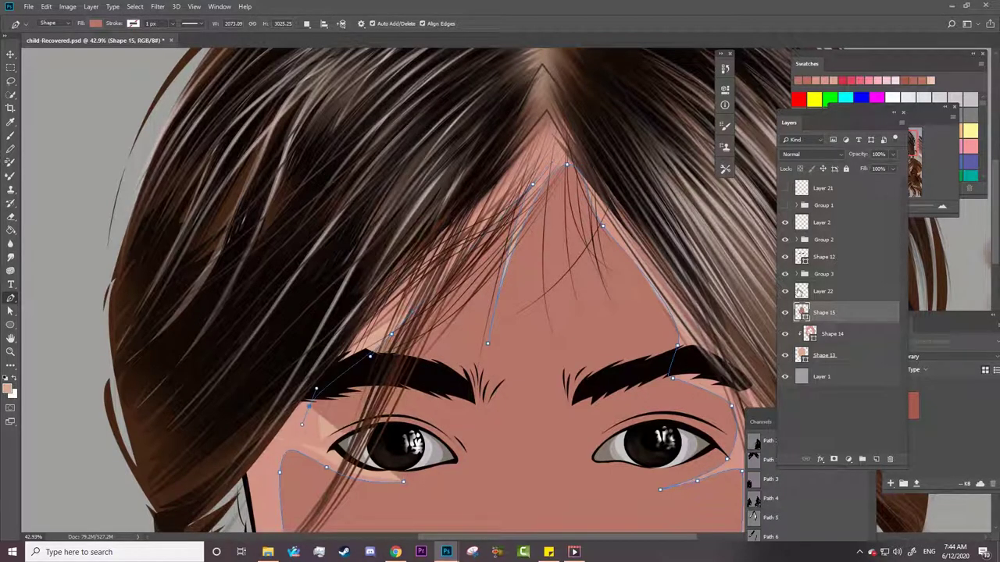
pyautogui.scroll(-8, 406, 289)
pyautogui.scroll(8, 407, 289)
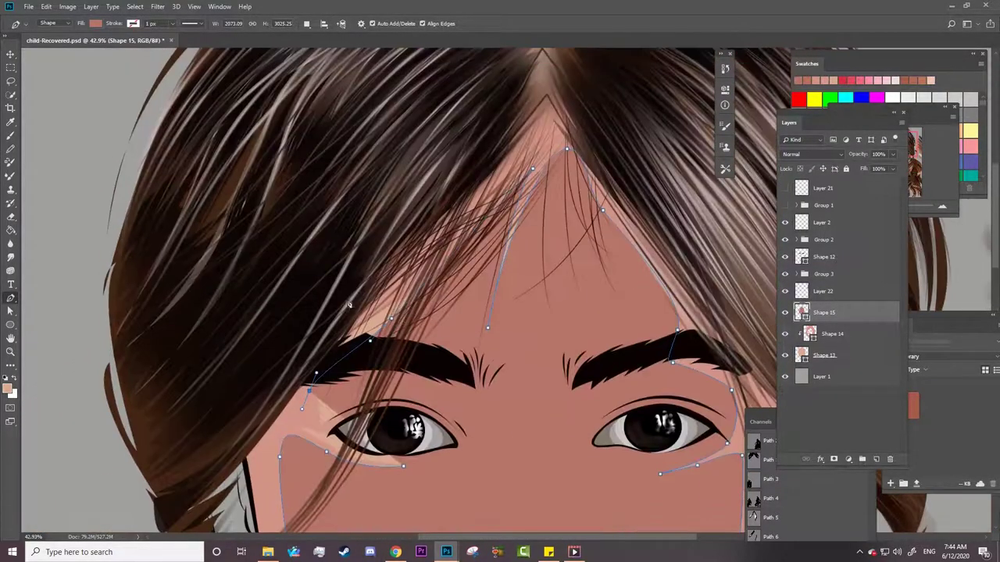
pyautogui.hscroll(5, 633, 539)
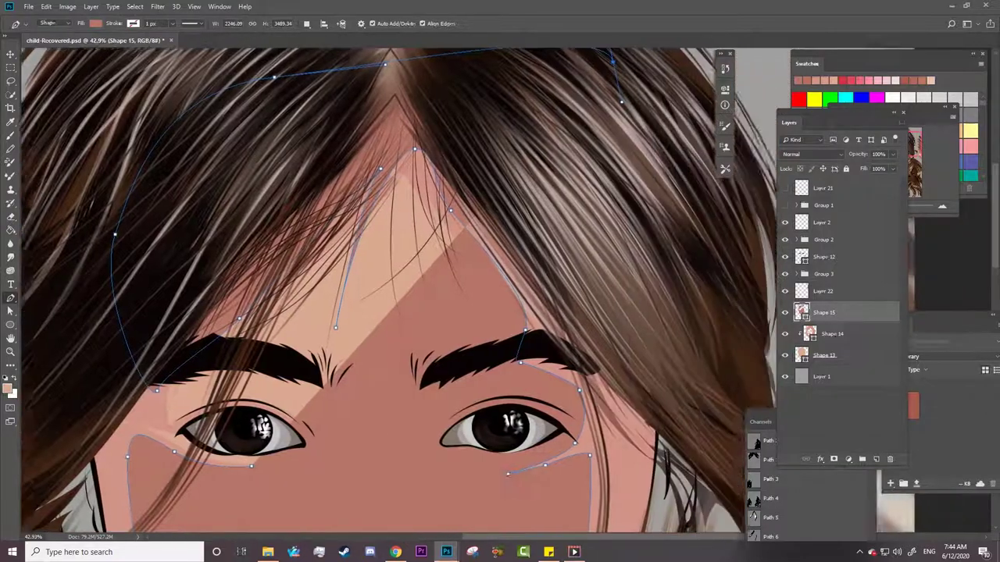
pyautogui.scroll(-10, 100, 318)
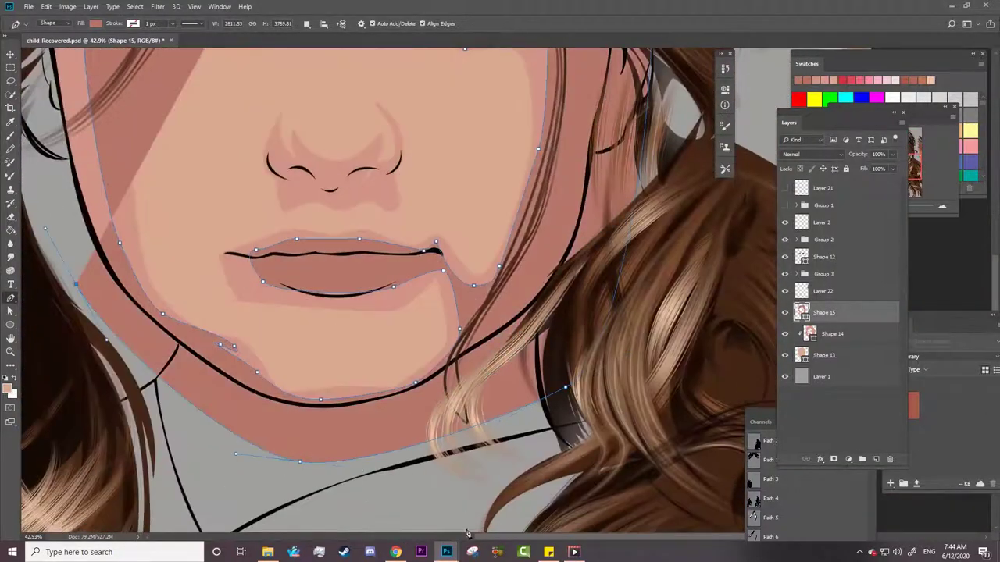
pyautogui.hscroll(-5, 100, 318)
pyautogui.scroll(4, 320, 183)
pyautogui.scroll(4, 319, 183)
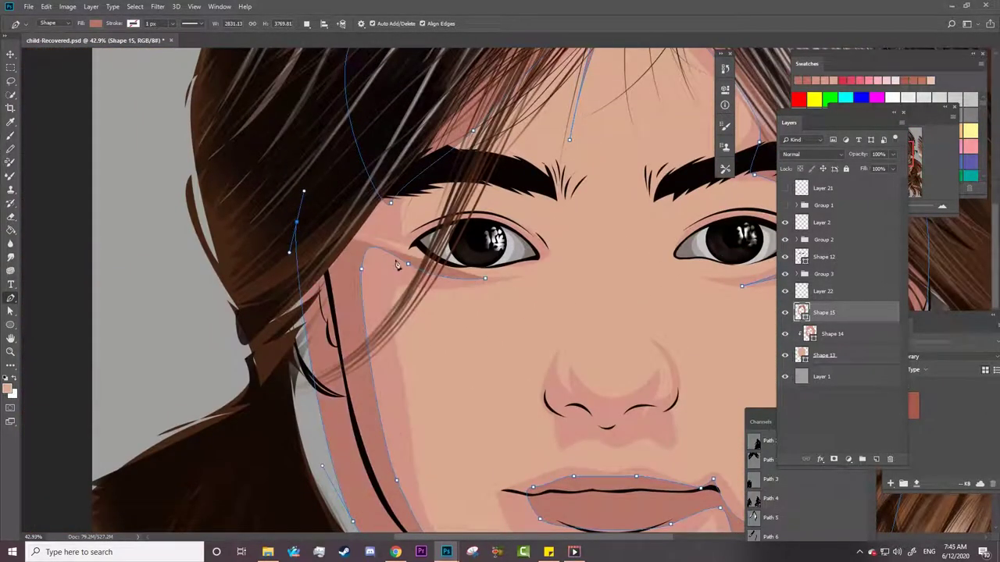
# Fit the portrait on screen and clip Shape 15 to the face layer below.
pyautogui.press('z')
pyautogui.hotkey('ctrl', '0')
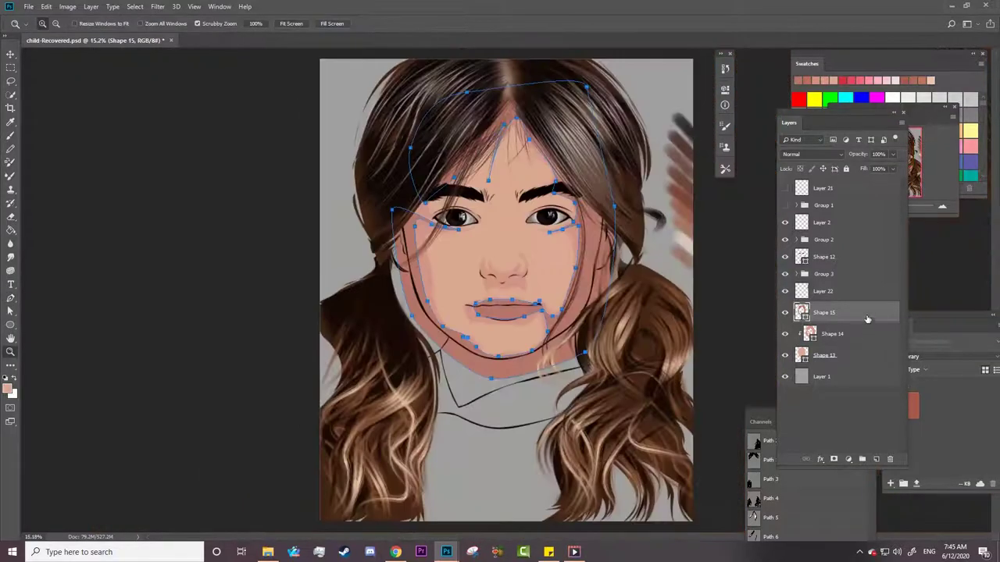
pyautogui.rightClick(867, 316)
pyautogui.click(770, 300)
# Zoom to the left eye and, with the Curvature Pen, move the under-eye anchors.
pyautogui.moveTo(462, 208); pyautogui.dragTo(508, 208)
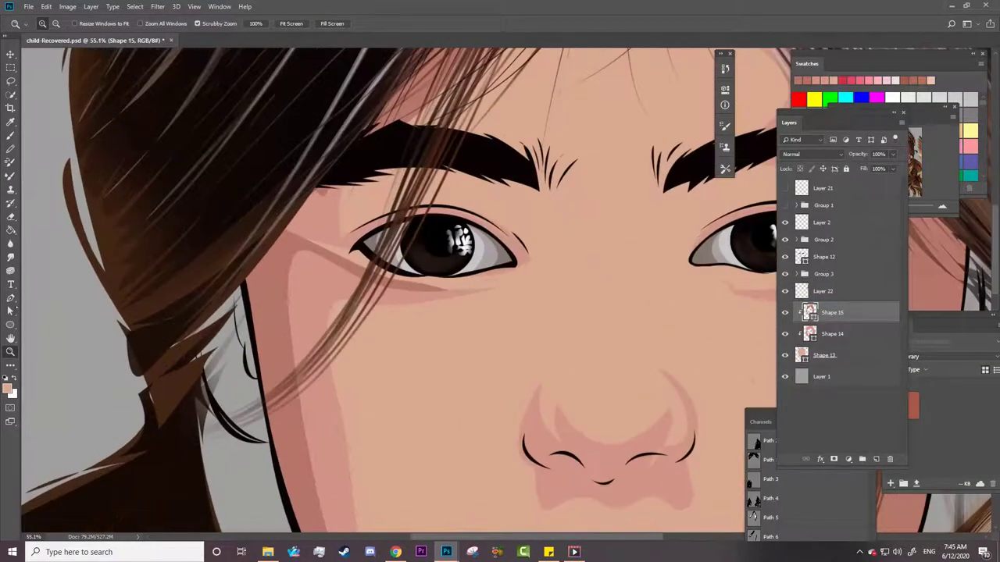
pyautogui.click(11, 298)
pyautogui.click(62, 317)
pyautogui.hotkey('ctrl', '1')
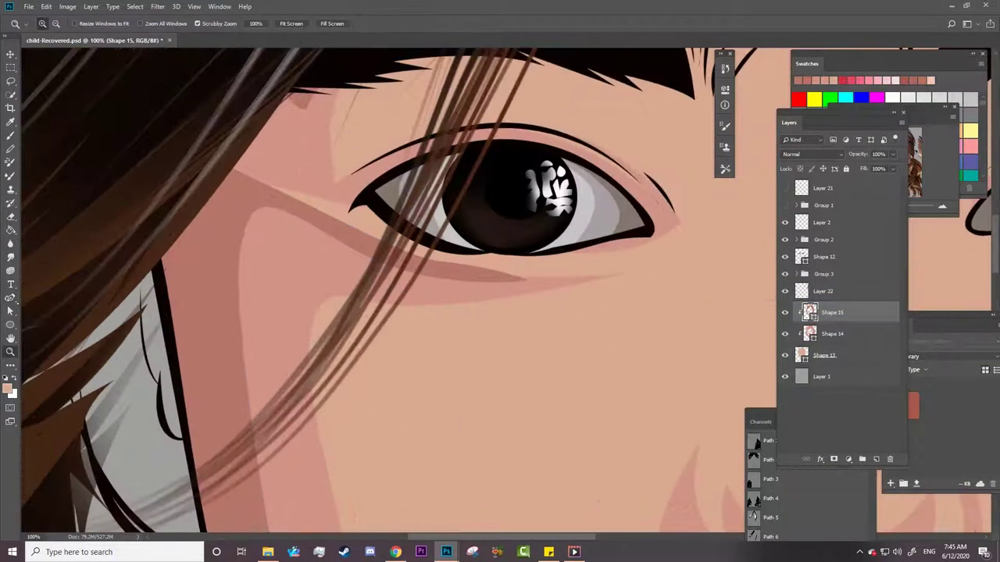
pyautogui.moveTo(535, 287); pyautogui.dragTo(554, 283)
pyautogui.moveTo(346, 250); pyautogui.dragTo(346, 257)
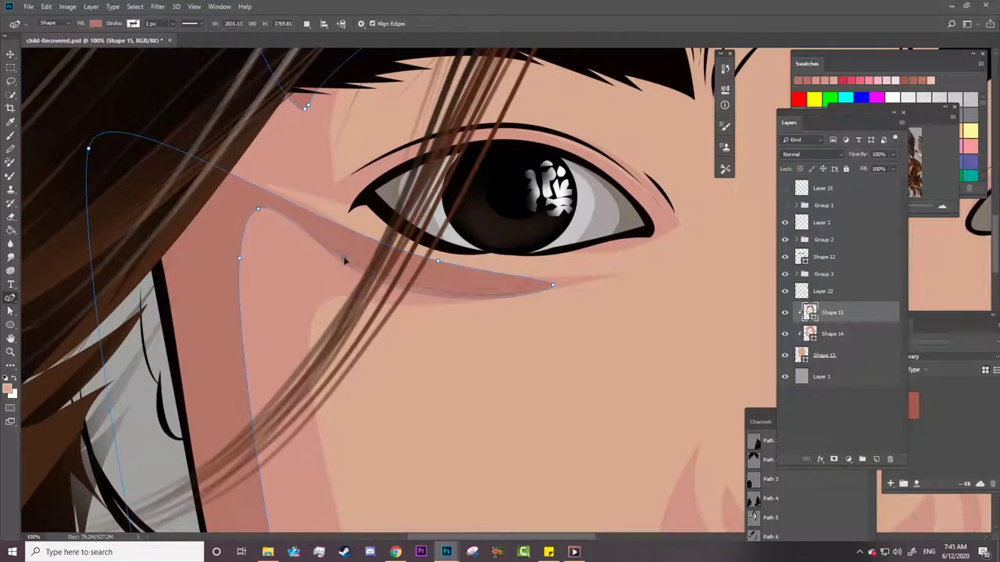
pyautogui.moveTo(257, 211)
pyautogui.mouseDown()
pyautogui.moveTo(295, 230)
pyautogui.moveTo(294, 217)
pyautogui.mouseUp()
# Add and drag points to smooth the under-eye and lower-left curves.
pyautogui.click(268, 245)
pyautogui.click(386, 280)
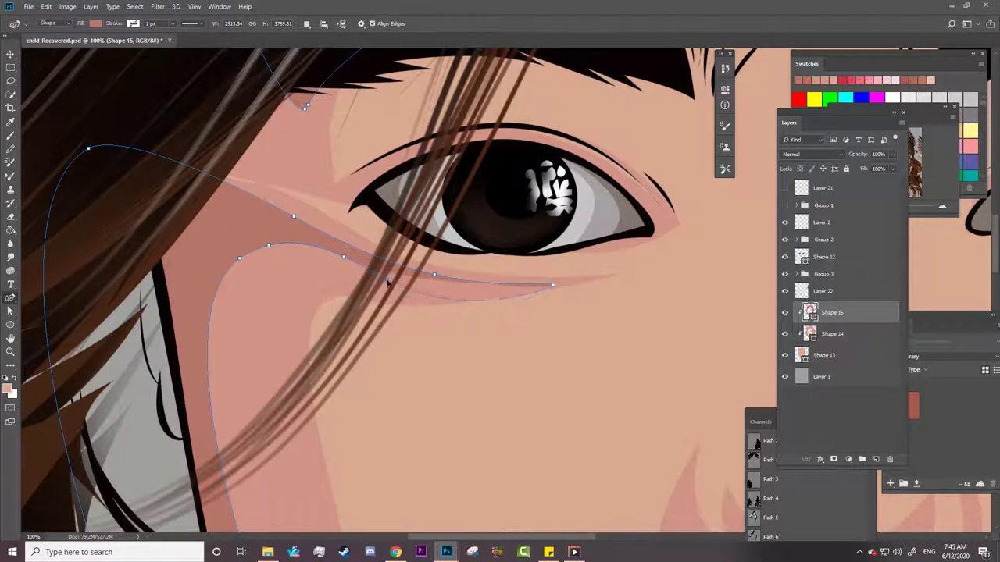
pyautogui.moveTo(469, 281); pyautogui.dragTo(477, 292)
pyautogui.moveTo(89, 149); pyautogui.dragTo(100, 227)
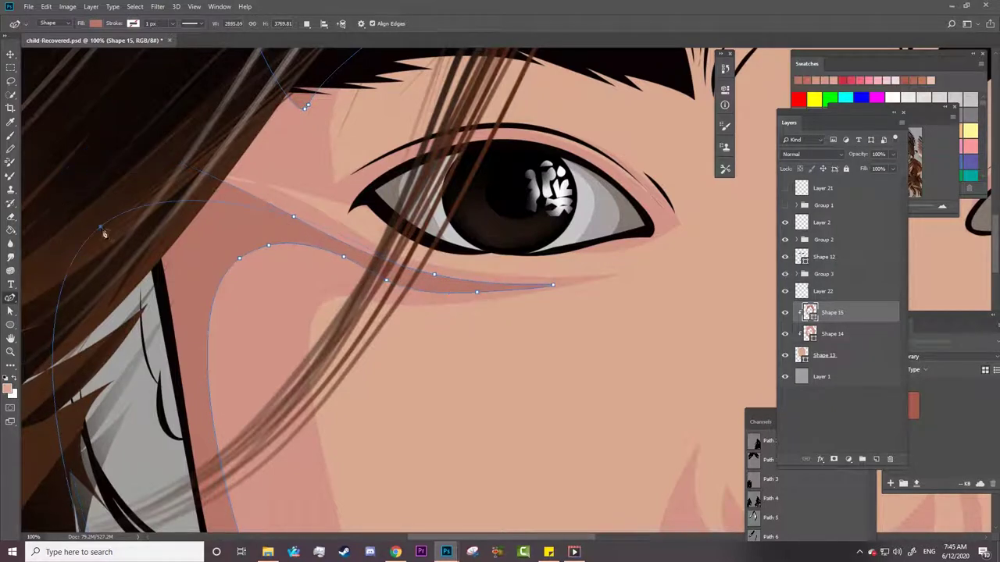
pyautogui.moveTo(226, 390); pyautogui.dragTo(266, 433)
# Switch to the Freeform Pen and reshape the small Shape 15 loop near the jaw, removing its extra points.
pyautogui.scroll(-5, 547, 305)
pyautogui.scroll(-5, 547, 304)
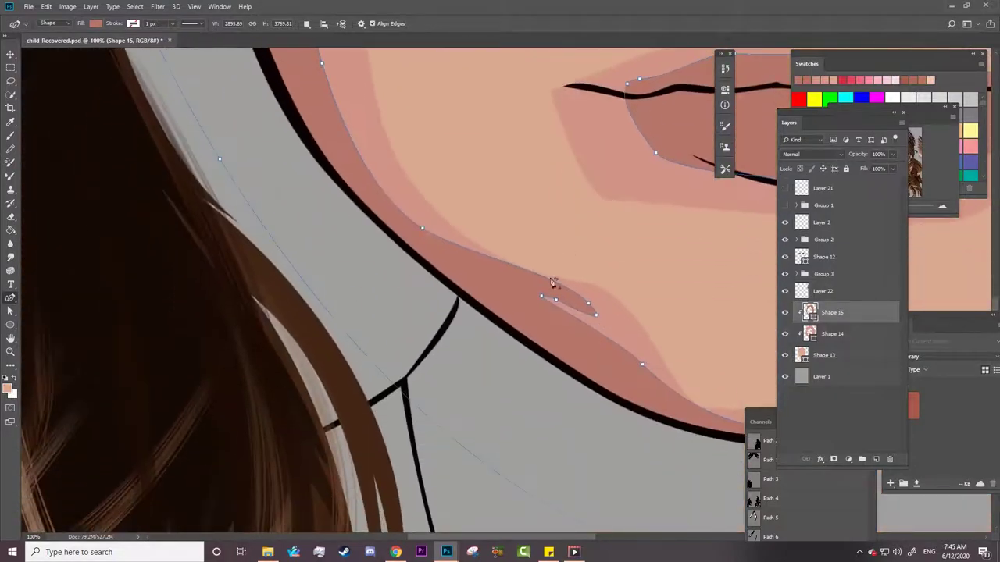
pyautogui.click(578, 315)
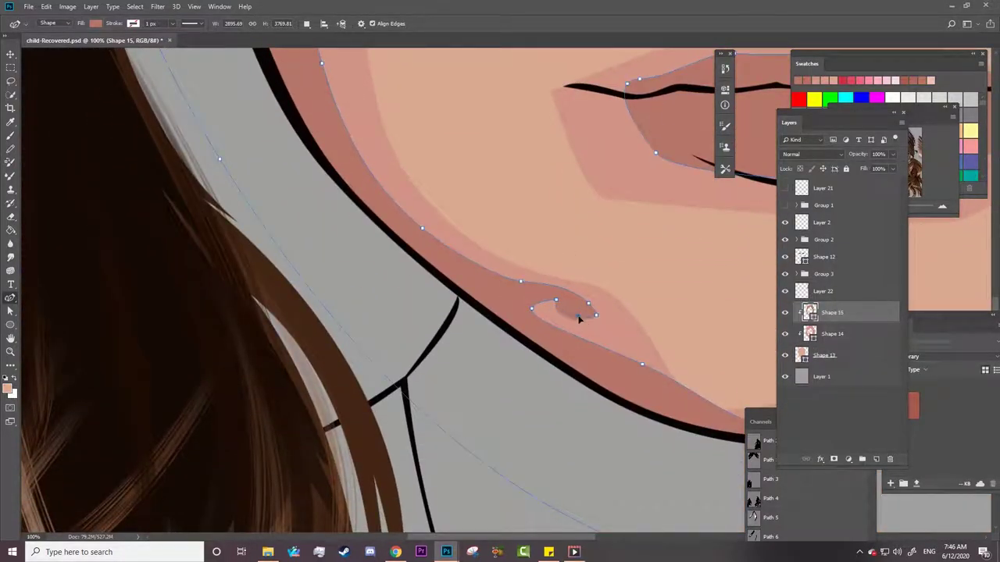
pyautogui.rightClick(11, 297)
pyautogui.click(54, 308)
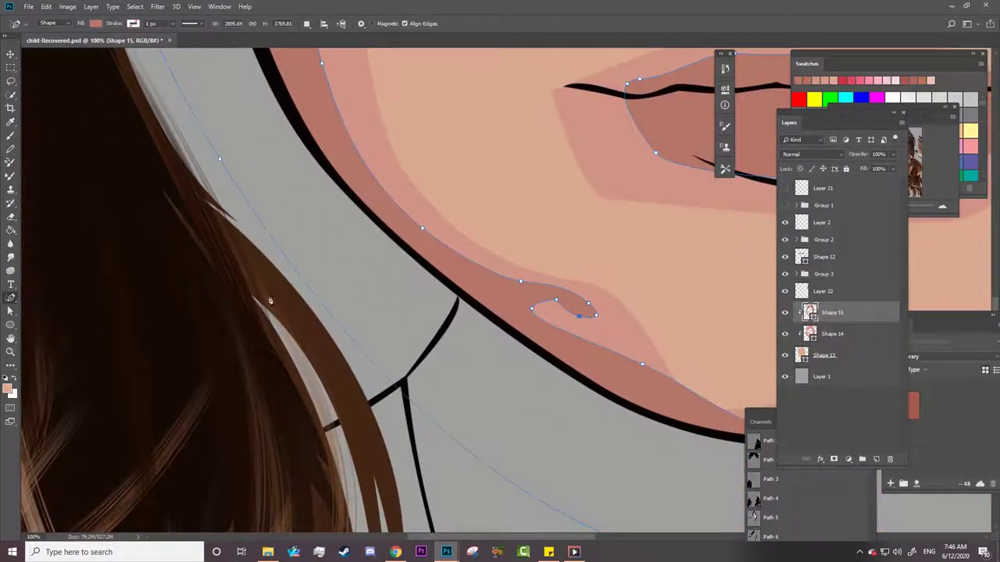
pyautogui.moveTo(559, 325); pyautogui.dragTo(580, 320)
pyautogui.click(577, 318)
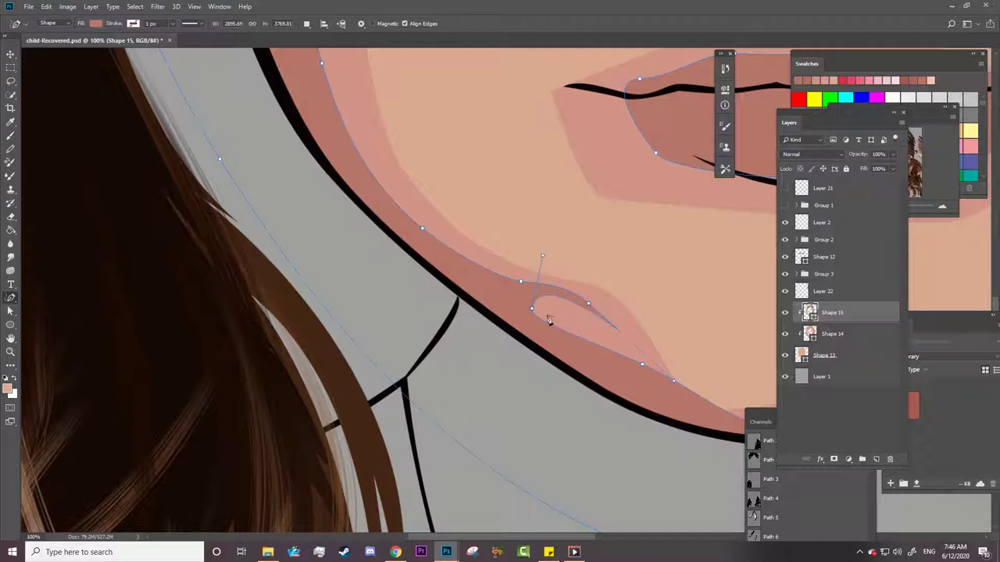
# Refine the loop's tip, upper edge and right and lower-left anchors into smooth curves.
pyautogui.moveTo(590, 310); pyautogui.dragTo(598, 305)
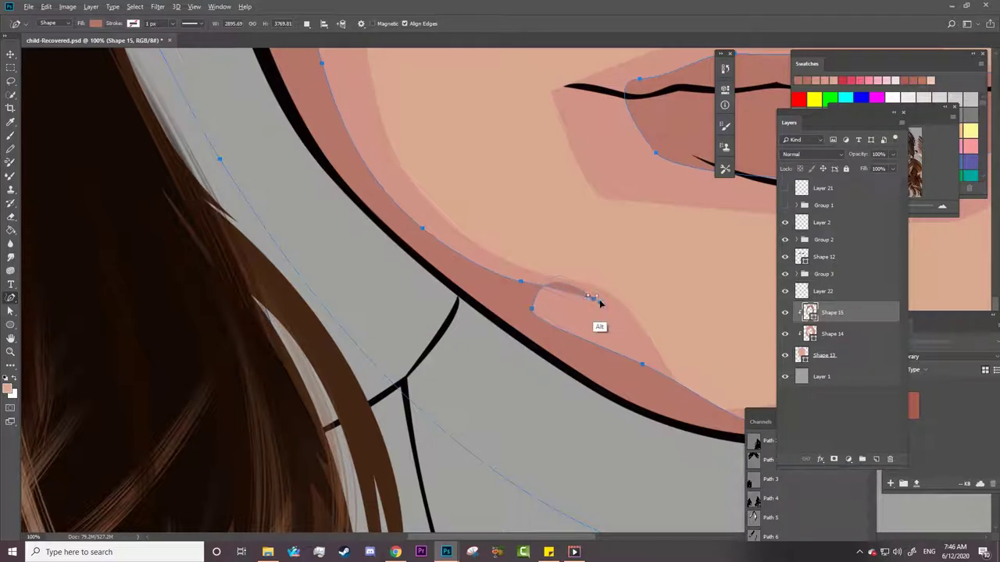
pyautogui.moveTo(521, 282); pyautogui.dragTo(535, 269)
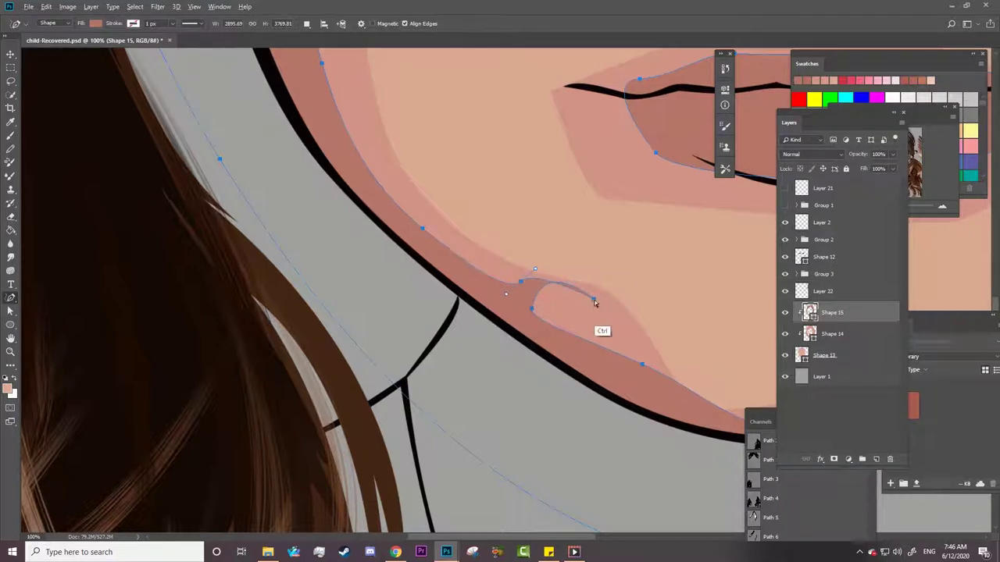
pyautogui.moveTo(592, 301); pyautogui.dragTo(591, 310)
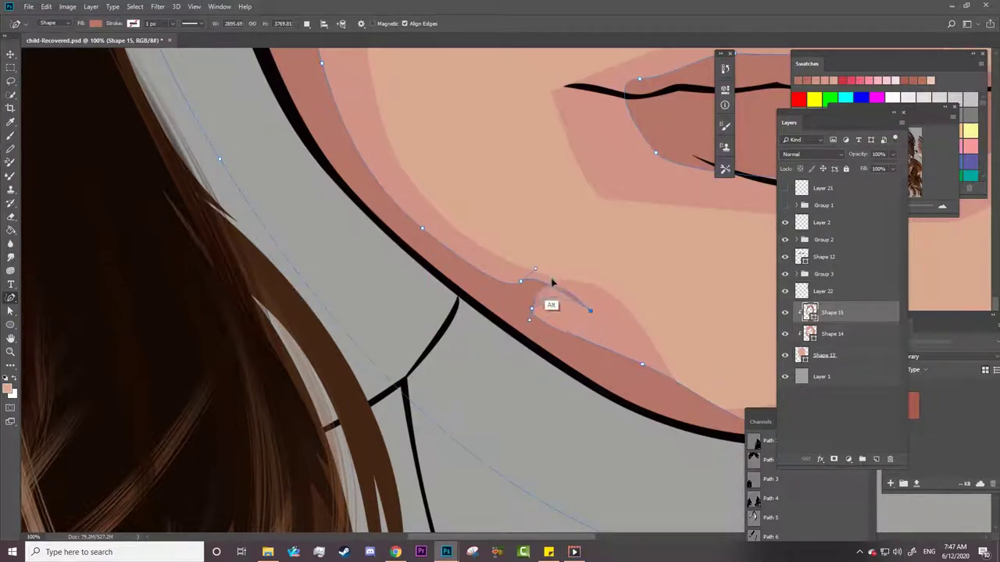
pyautogui.moveTo(521, 284); pyautogui.dragTo(521, 268)
pyautogui.moveTo(590, 311); pyautogui.dragTo(598, 294)
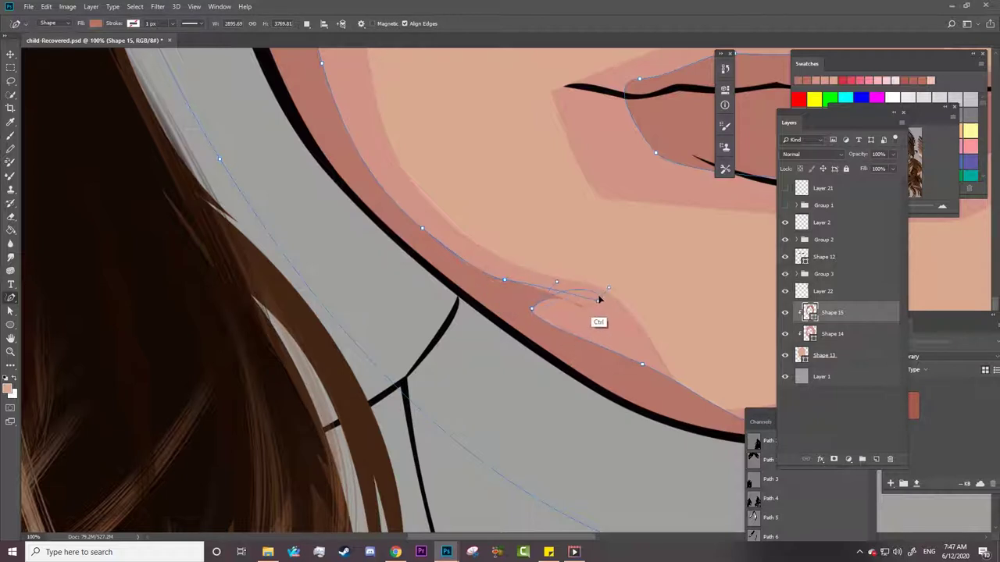
pyautogui.moveTo(534, 312); pyautogui.dragTo(602, 351)
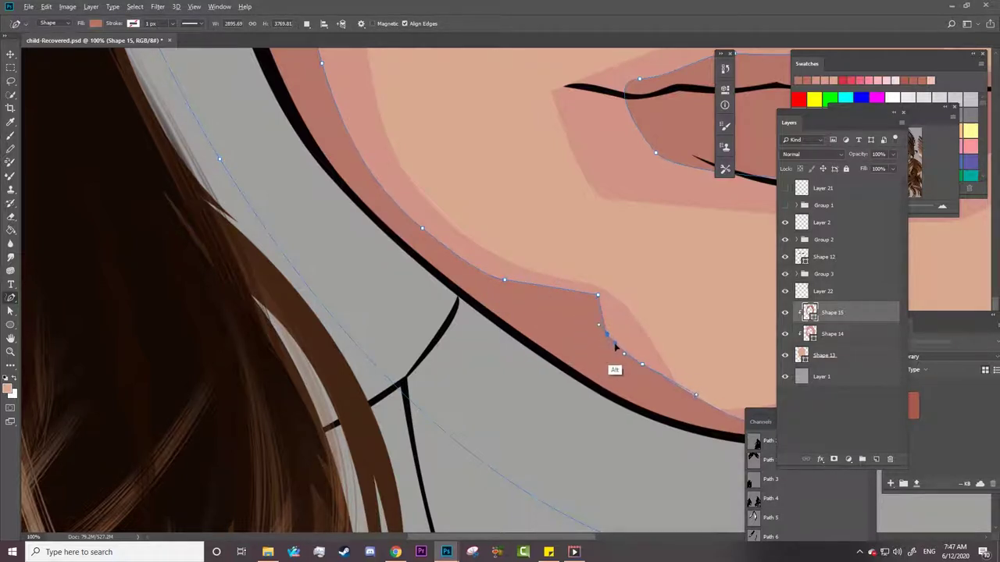
pyautogui.moveTo(534, 292); pyautogui.dragTo(535, 292)
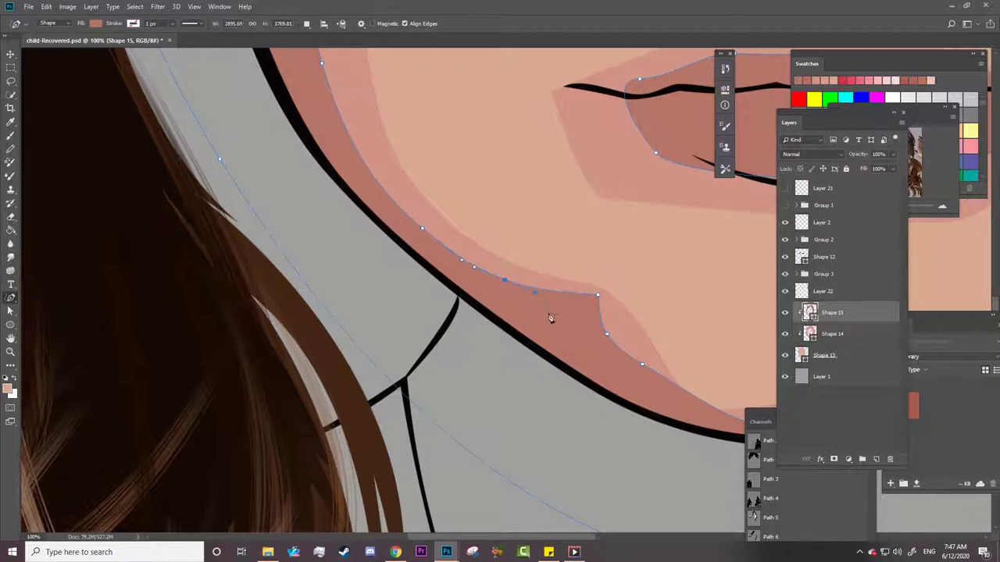
pyautogui.moveTo(599, 299); pyautogui.dragTo(582, 295)
# Fit the lower jaw shading's curve to the black chin outline.
pyautogui.press('space')
pyautogui.moveTo(529, 357); pyautogui.dragTo(341, 311)
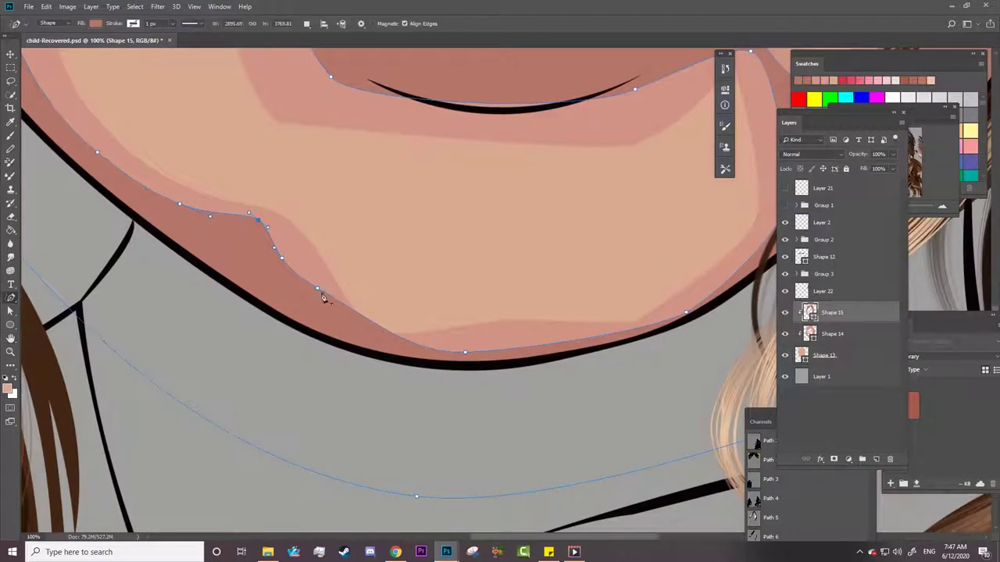
pyautogui.moveTo(317, 289)
pyautogui.mouseDown()
pyautogui.moveTo(334, 320)
pyautogui.moveTo(387, 350)
pyautogui.mouseUp()
pyautogui.moveTo(464, 353); pyautogui.dragTo(484, 350)
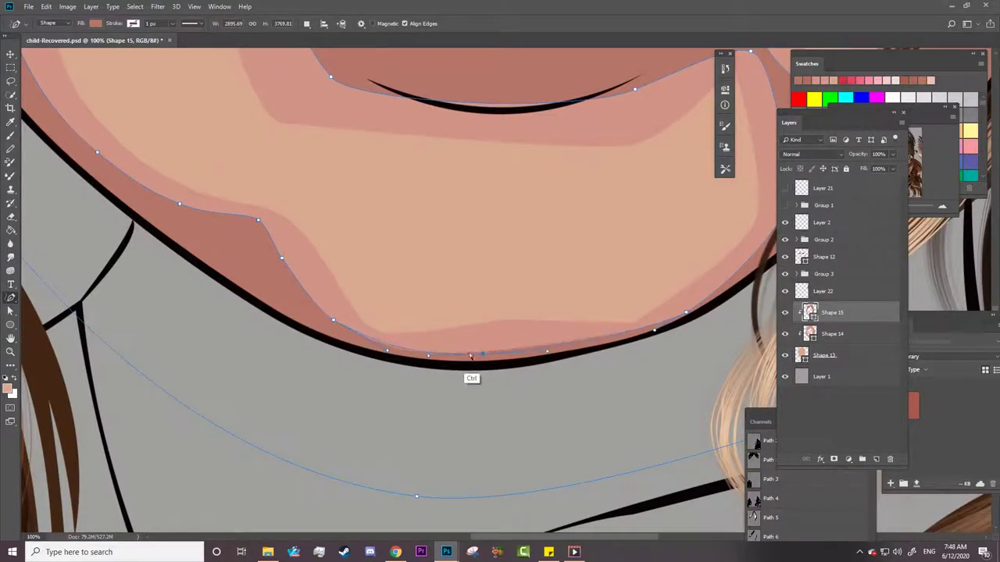
pyautogui.press('Escape')
pyautogui.keyDown('ctrl'); pyautogui.click(506, 351); pyautogui.keyUp('ctrl')
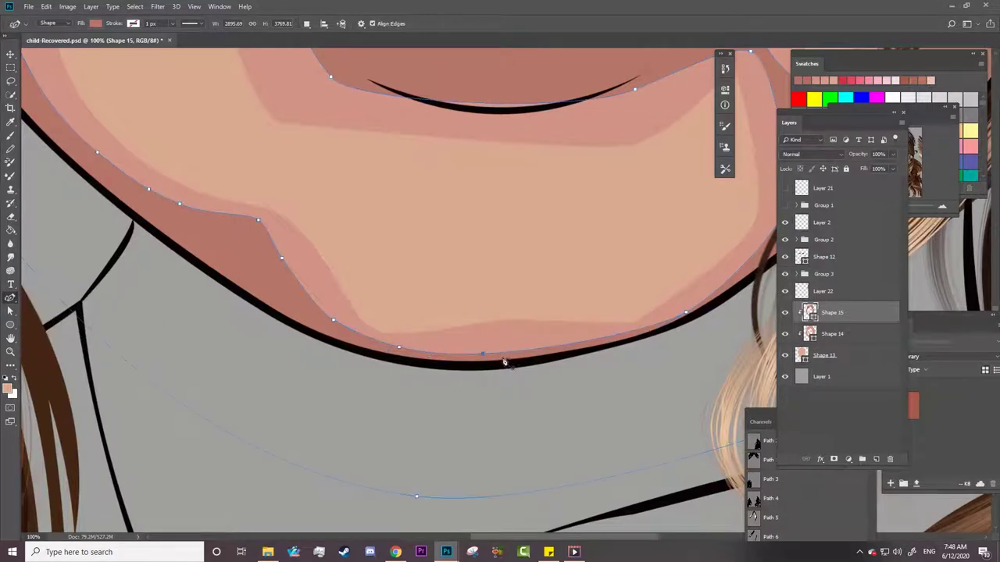
pyautogui.moveTo(493, 349)
pyautogui.mouseDown()
pyautogui.moveTo(625, 333)
pyautogui.moveTo(471, 328)
pyautogui.mouseUp()
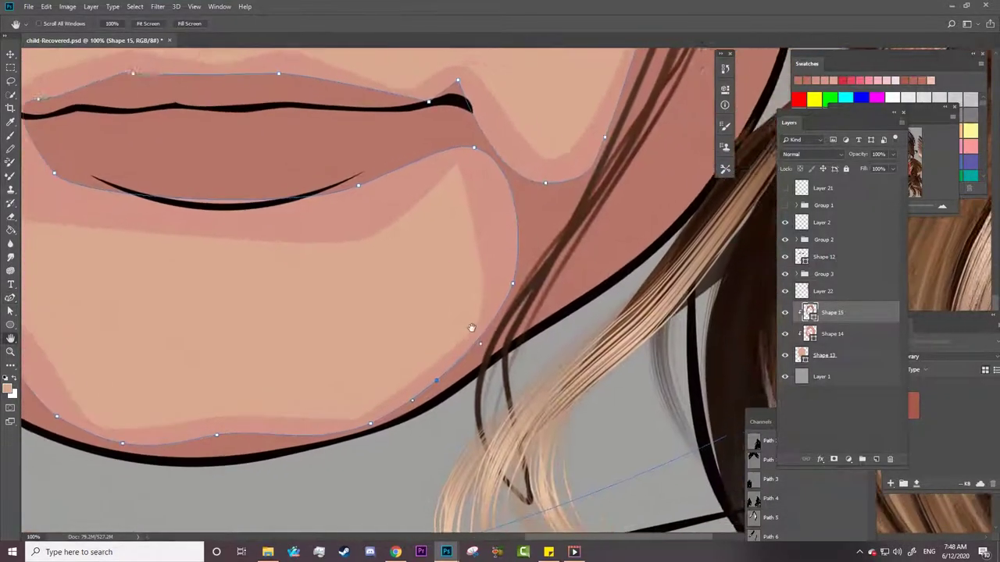
# Reshape Shape 14's shading at the lip corner, cheek's upper edge and lower edge.
pyautogui.moveTo(492, 147)
pyautogui.mouseDown()
pyautogui.moveTo(466, 152)
pyautogui.moveTo(545, 159)
pyautogui.mouseUp()
pyautogui.click(832, 333)
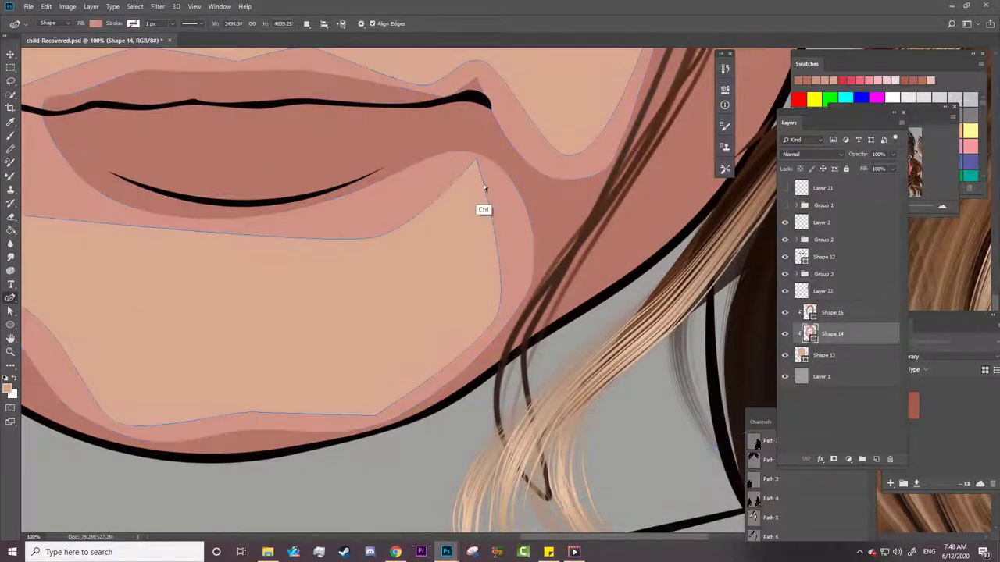
pyautogui.moveTo(483, 184); pyautogui.dragTo(464, 175)
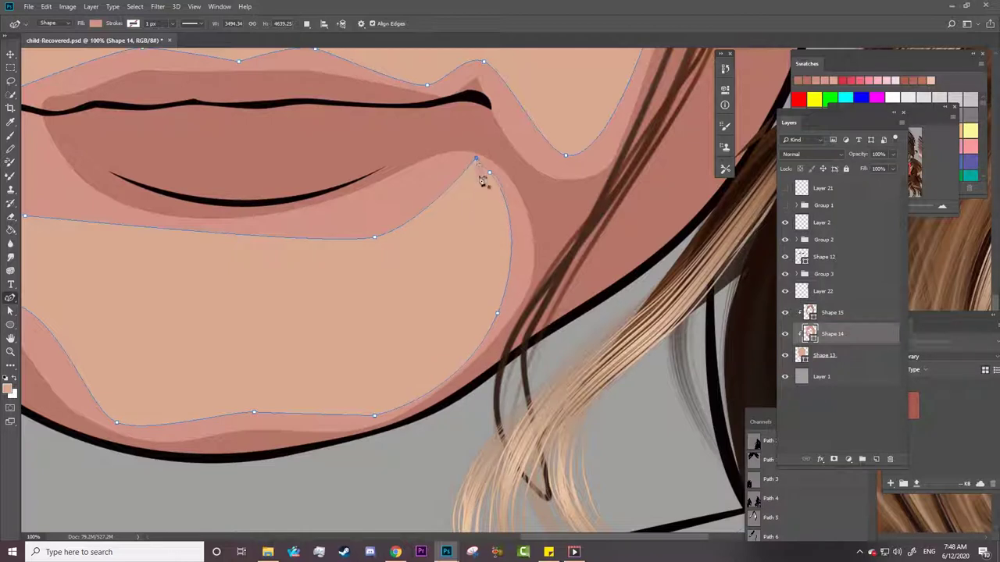
pyautogui.moveTo(460, 174); pyautogui.dragTo(478, 178)
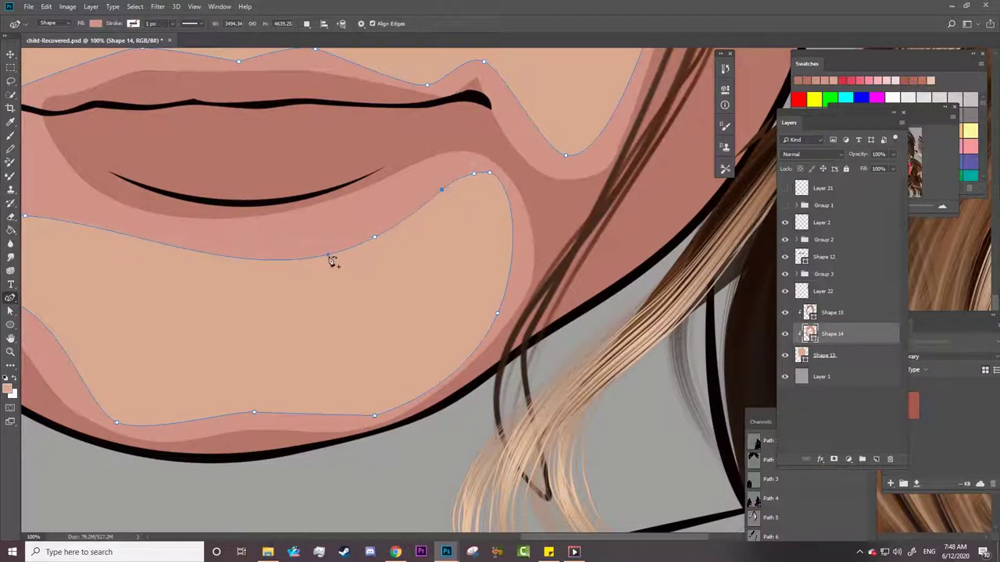
pyautogui.moveTo(329, 257); pyautogui.dragTo(256, 257)
pyautogui.moveTo(497, 313); pyautogui.dragTo(510, 287)
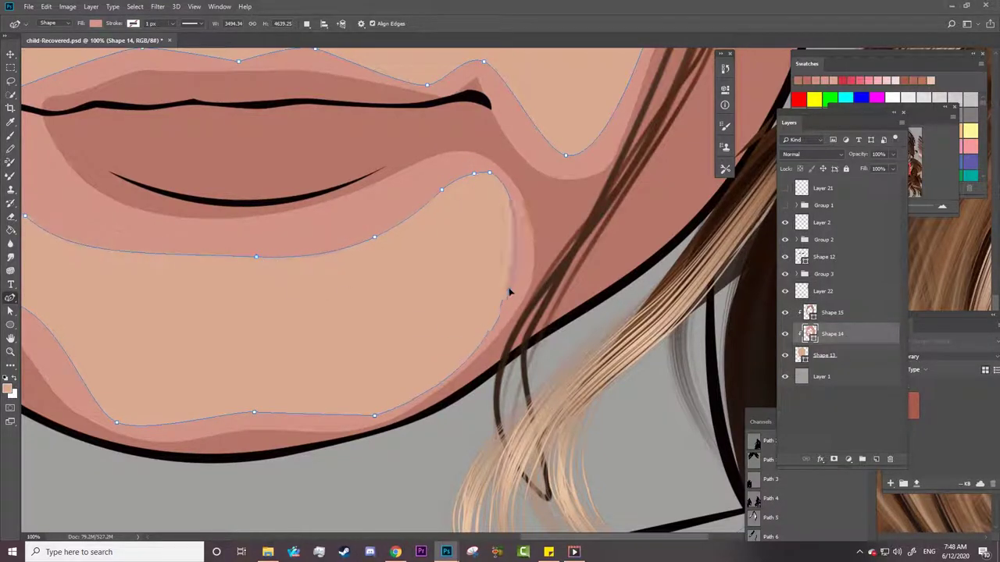
pyautogui.click(460, 357)
pyautogui.moveTo(375, 416); pyautogui.dragTo(358, 418)
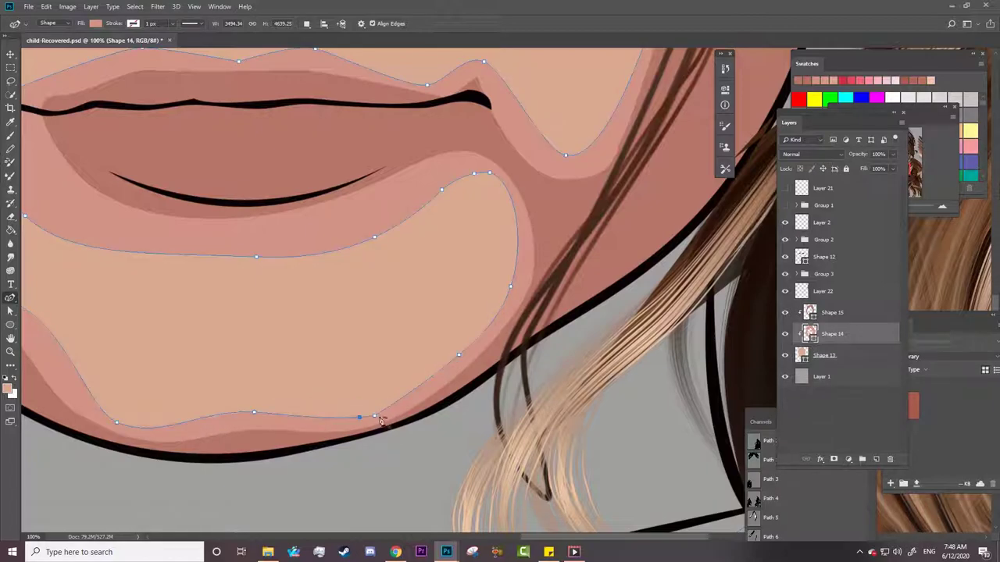
# Zoom to the right-hand eye and raise Shape 14's shading points above the eyelid.
pyautogui.press('z')
pyautogui.hotkey('ctrl', '0')
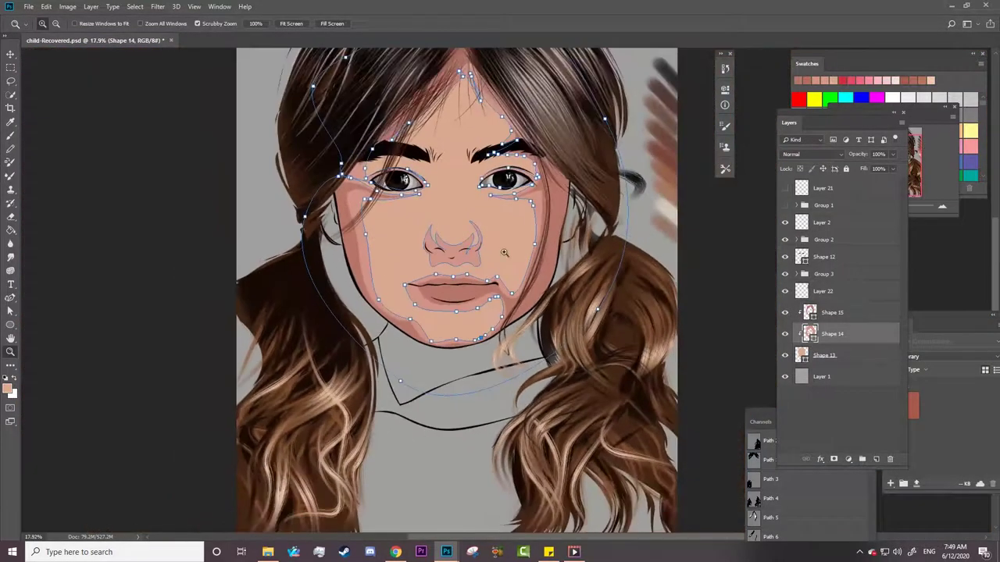
pyautogui.moveTo(538, 185); pyautogui.dragTo(617, 185)
pyautogui.press('p')
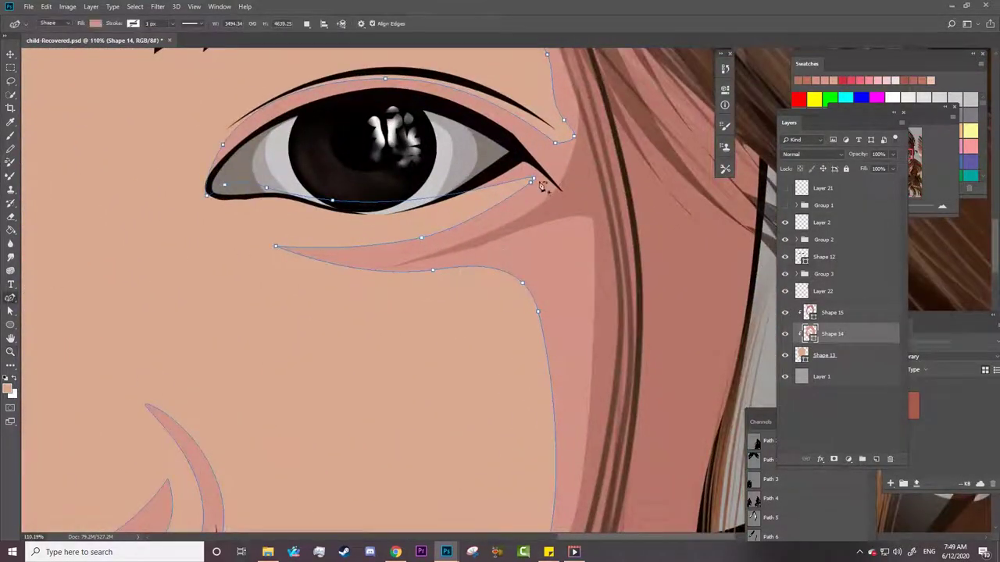
pyautogui.moveTo(540, 183); pyautogui.dragTo(463, 141)
pyautogui.moveTo(224, 147); pyautogui.dragTo(231, 121)
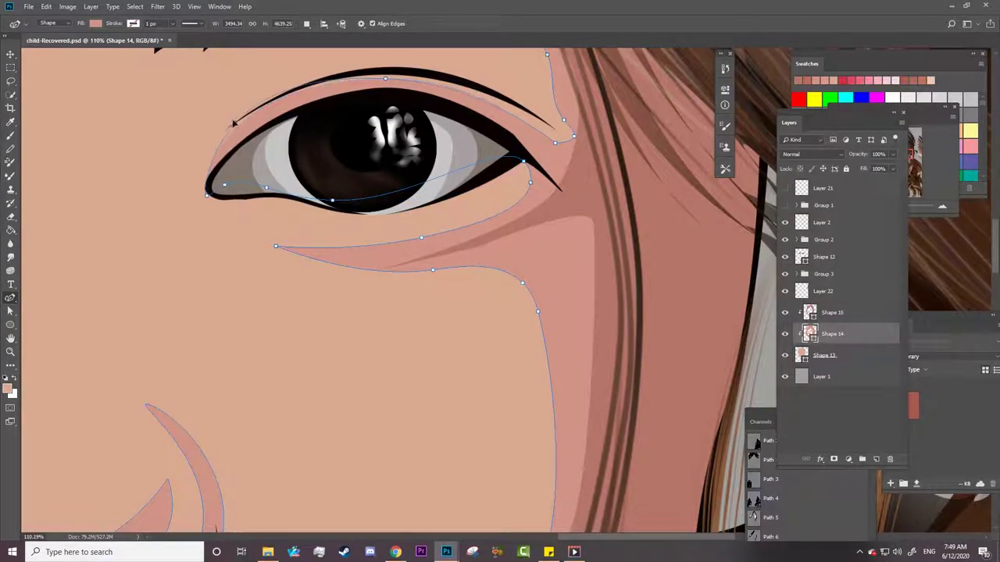
pyautogui.moveTo(385, 78); pyautogui.dragTo(400, 63)
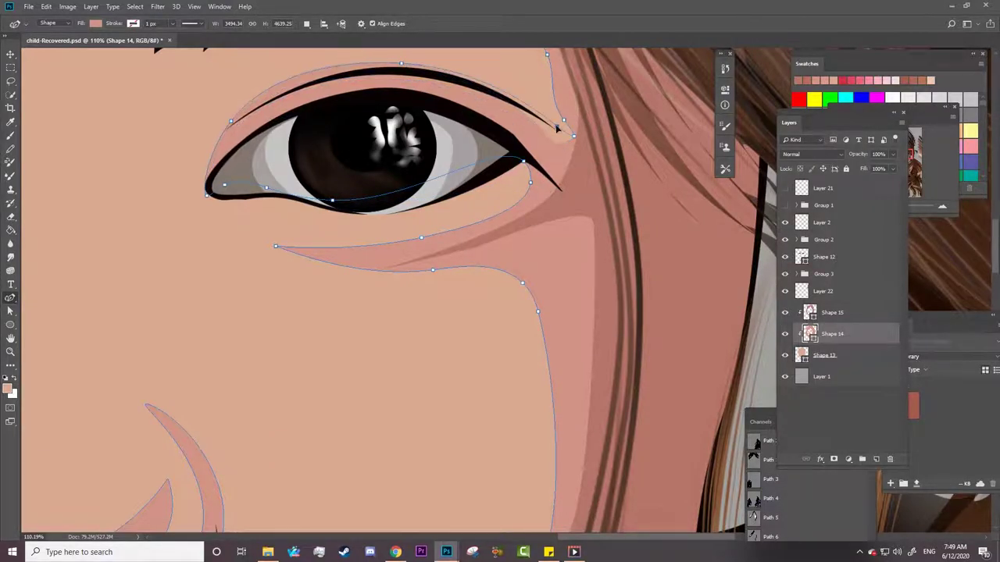
pyautogui.moveTo(557, 127); pyautogui.dragTo(572, 99)
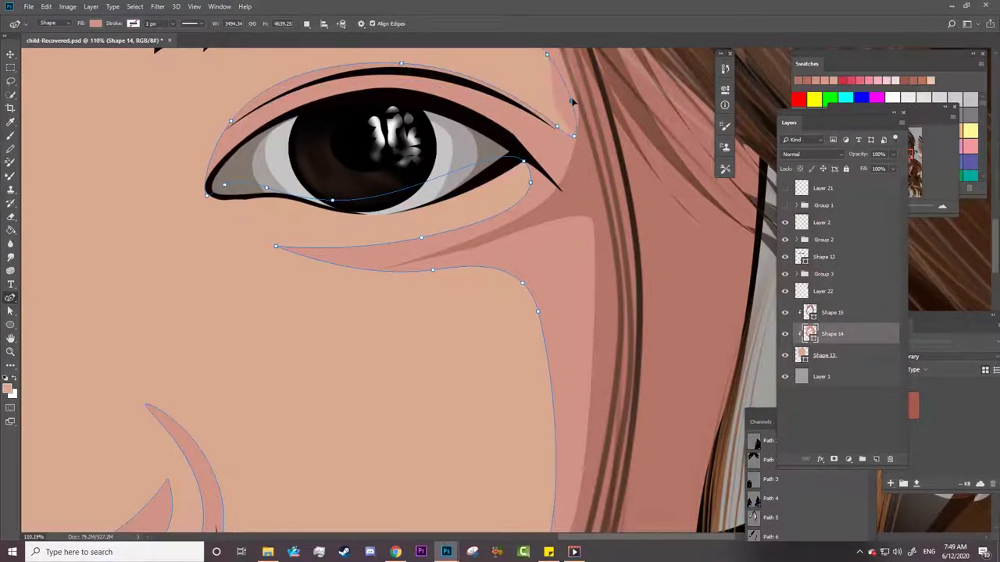
# Add six anchors along the upper eyelid and arch the curve over the iris.
pyautogui.click(239, 131)
pyautogui.click(426, 82)
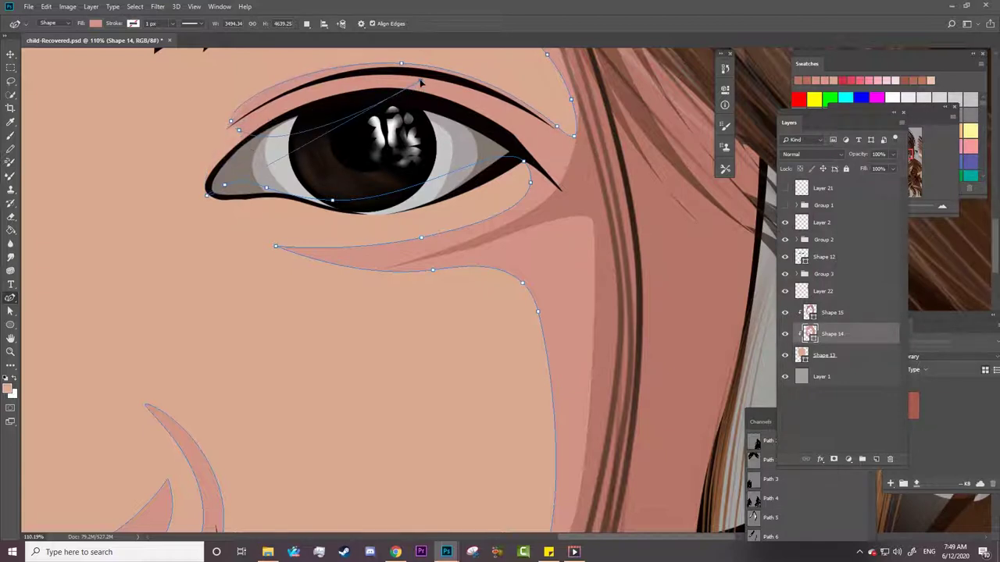
pyautogui.click(342, 84)
pyautogui.click(270, 116)
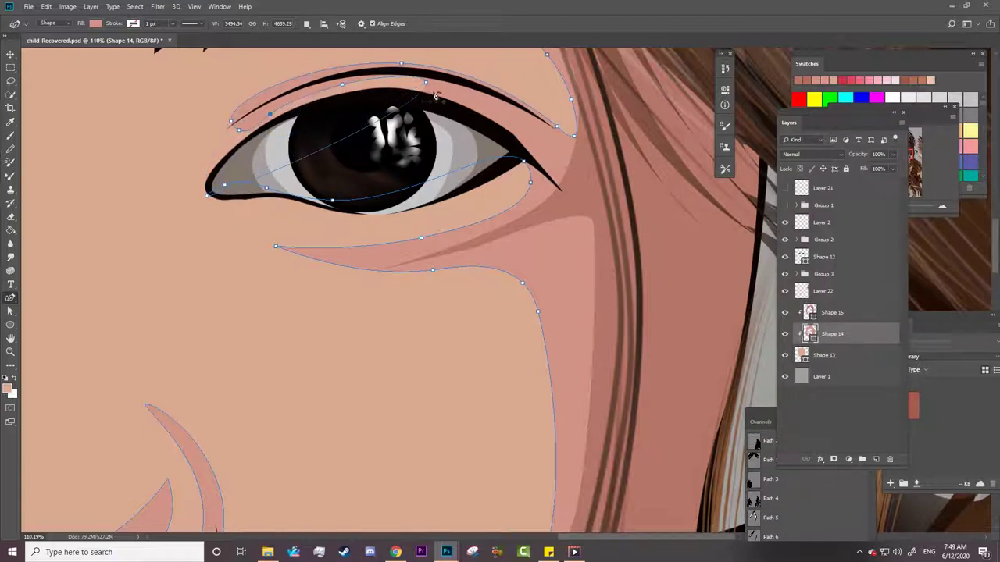
pyautogui.click(500, 135)
pyautogui.click(552, 143)
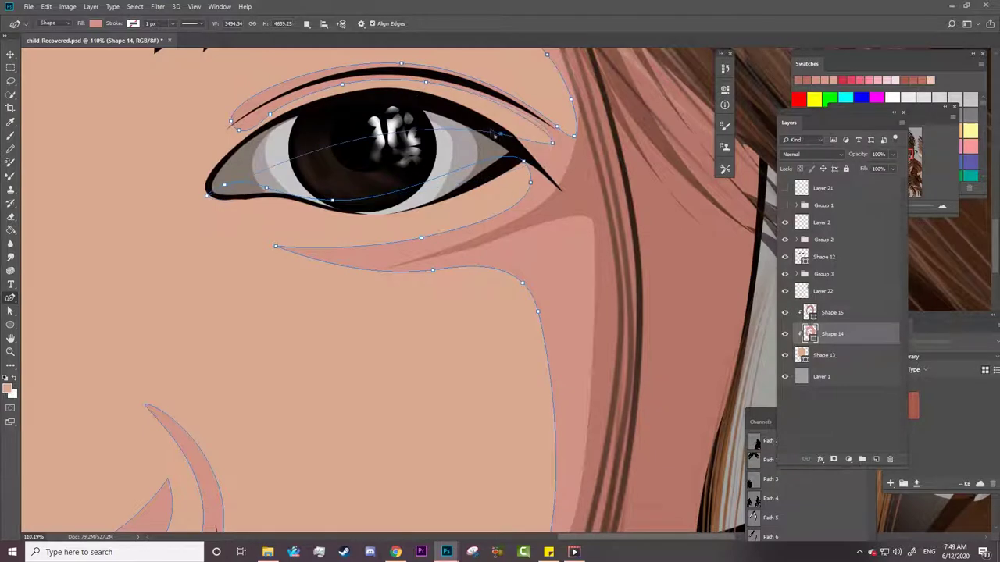
pyautogui.moveTo(494, 134); pyautogui.dragTo(533, 146)
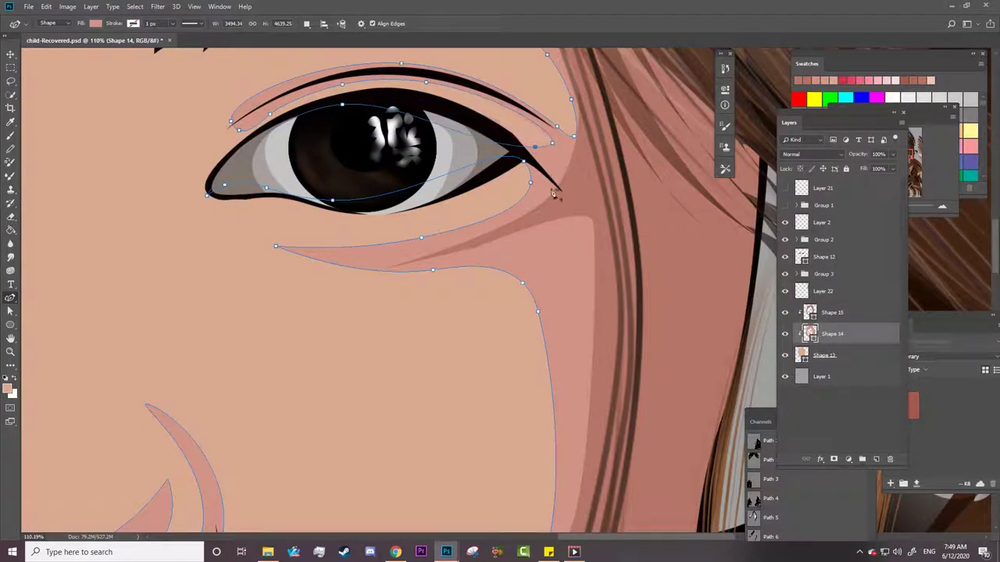
# On Shape 15, narrow the shading under the eye into a thin band below the lid.
pyautogui.click(842, 314)
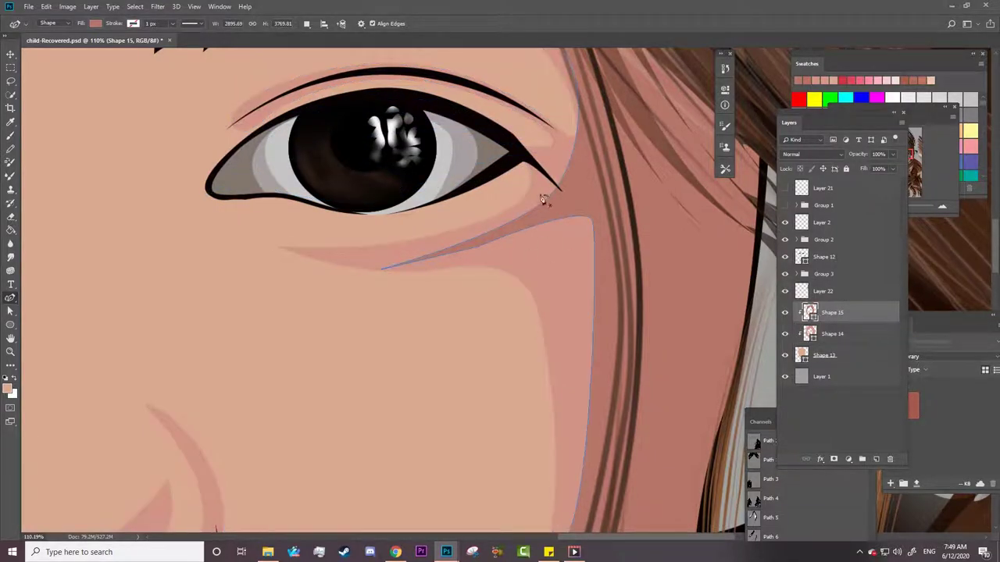
pyautogui.click(470, 253)
pyautogui.moveTo(380, 270); pyautogui.dragTo(329, 258)
pyautogui.moveTo(469, 253)
pyautogui.mouseDown()
pyautogui.moveTo(401, 254)
pyautogui.moveTo(403, 265)
pyautogui.mouseUp()
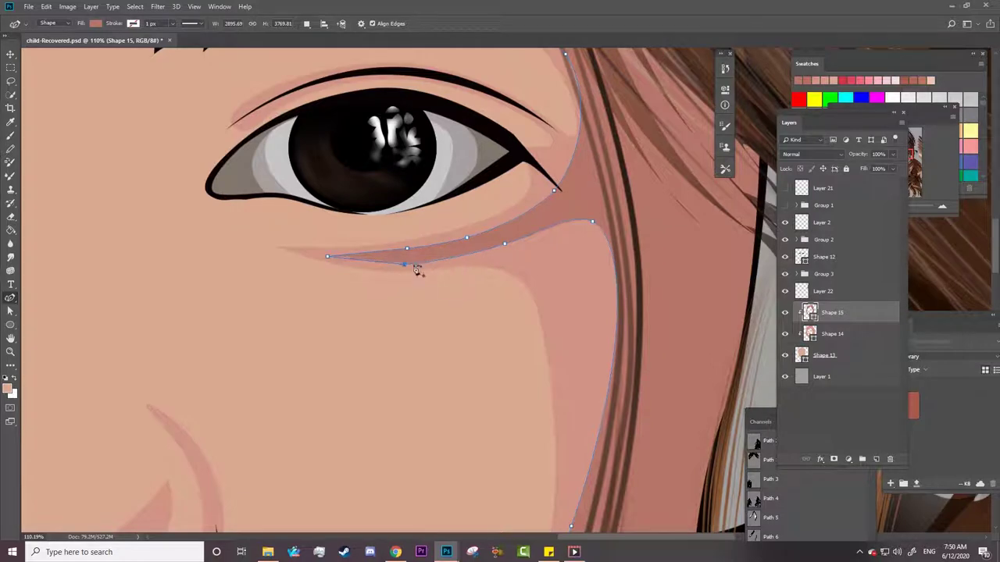
pyautogui.moveTo(593, 223); pyautogui.dragTo(583, 233)
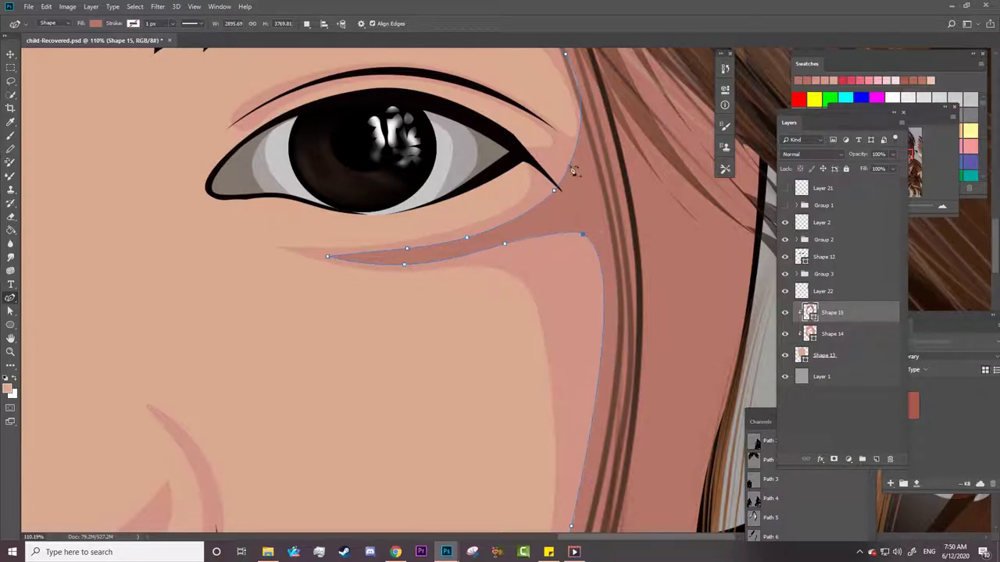
# Add and shift anchors on the darker shading near the eyebrow.
pyautogui.scroll(5, 383, 289)
pyautogui.click(508, 217)
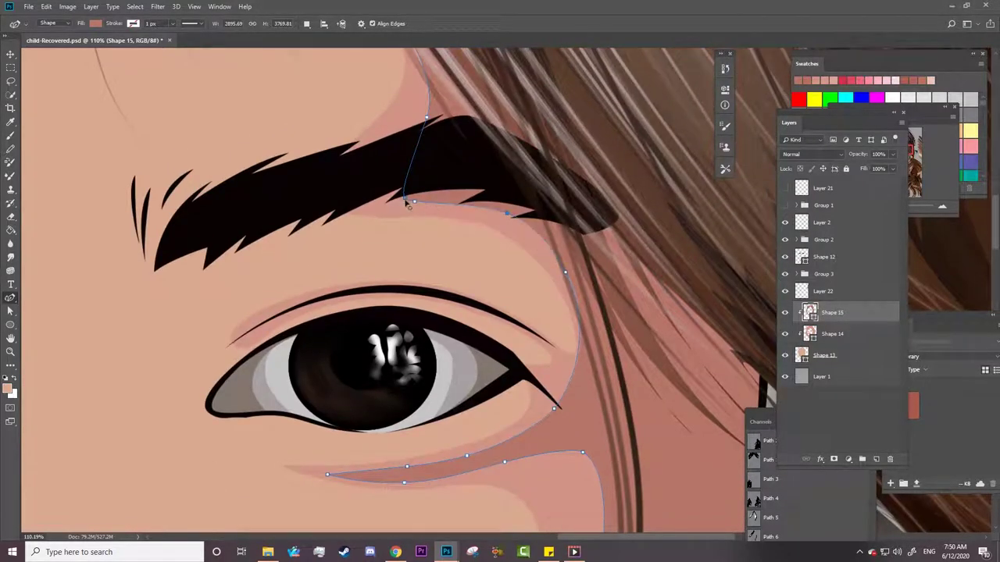
pyautogui.moveTo(405, 197); pyautogui.dragTo(347, 188)
pyautogui.moveTo(426, 117); pyautogui.dragTo(410, 123)
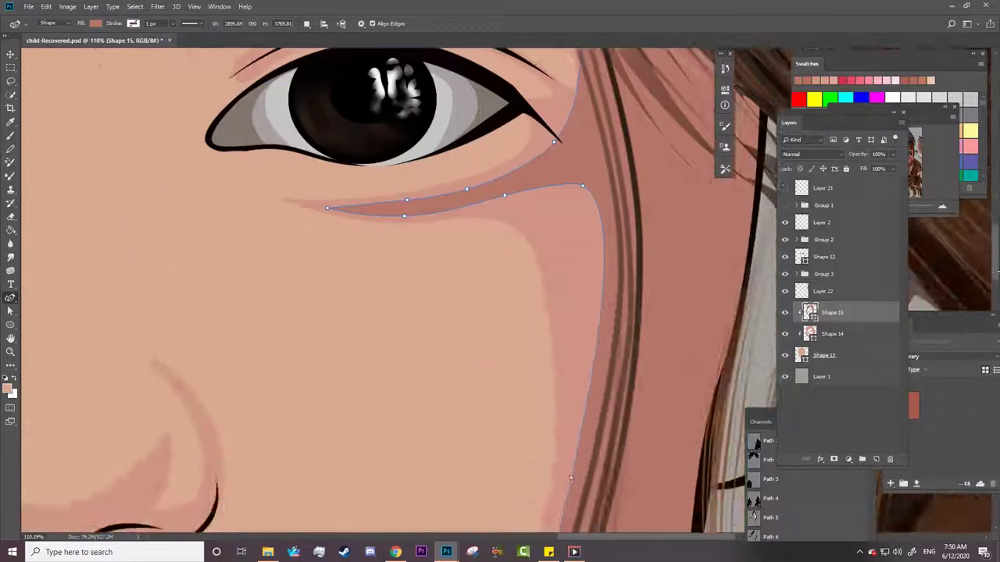
pyautogui.scroll(-15, 689, 273)
# Add two anchors to the shading beside the lip corner, then zoom out to the whole face.
pyautogui.press('z')
pyautogui.press('p')
pyautogui.click(360, 337)
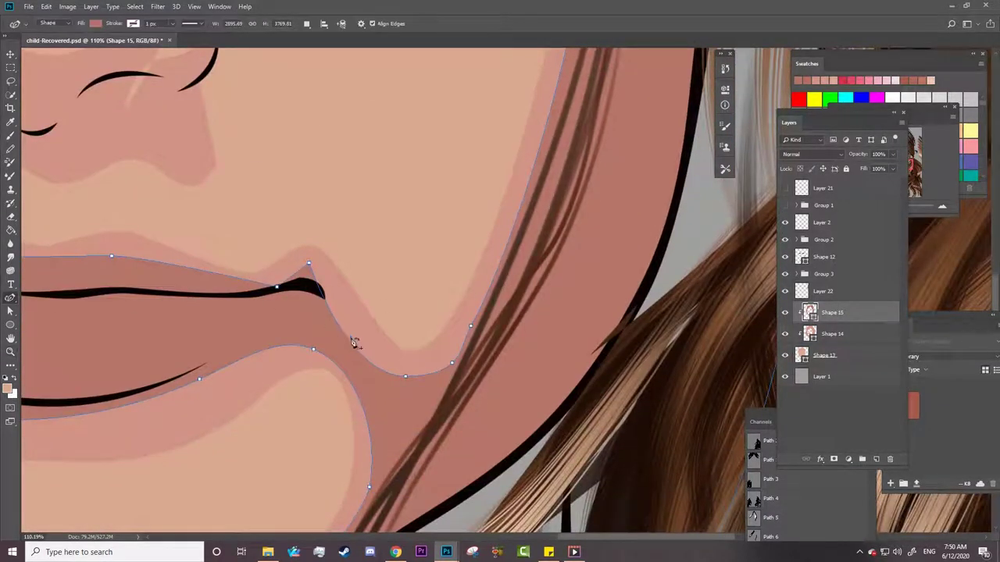
pyautogui.click(227, 286)
pyautogui.press('z')
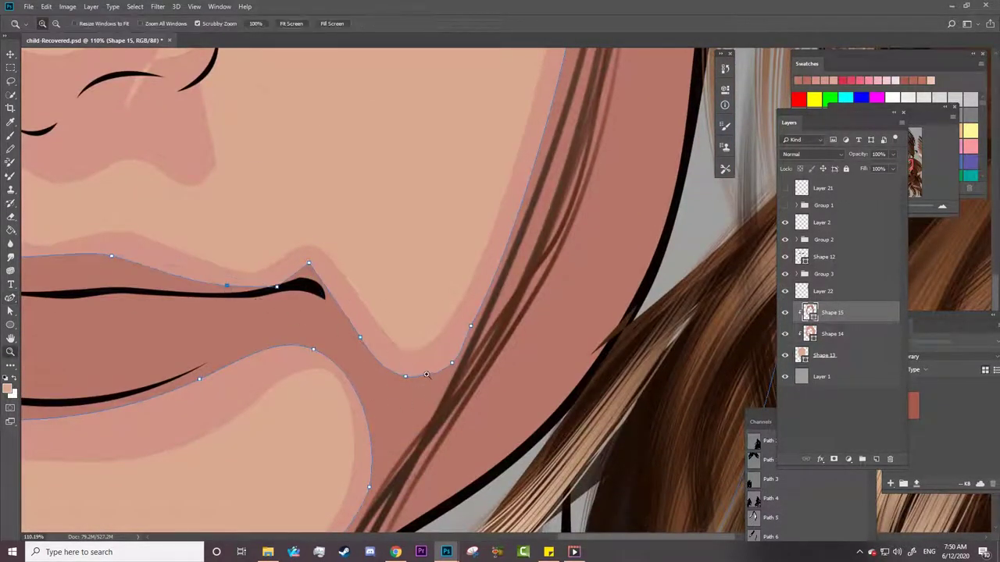
pyautogui.scroll(-2, 424, 292)
pyautogui.scroll(-3, 439, 314)
pyautogui.scroll(3, 328, 281)
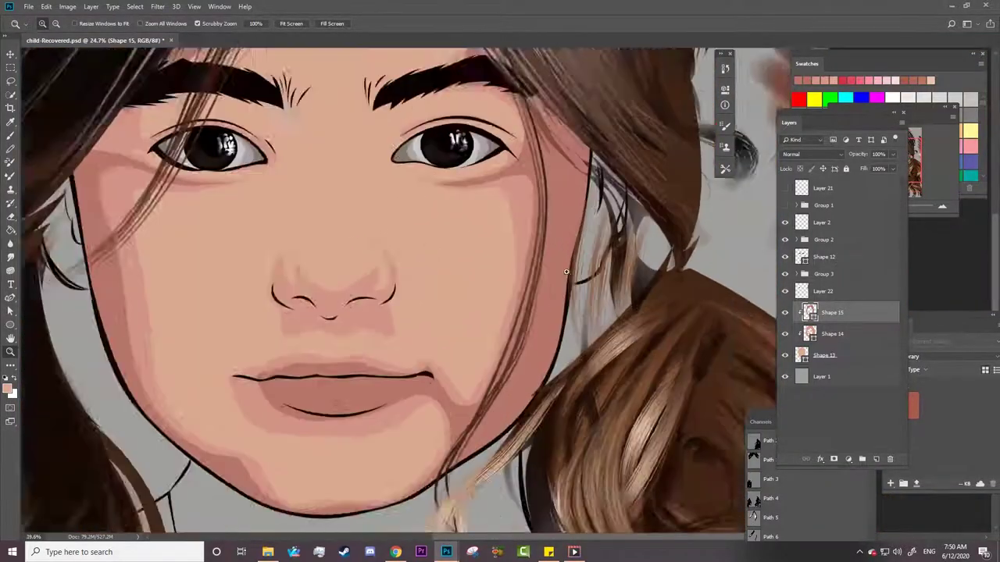
pyautogui.scroll(-2, 375, 289)
pyautogui.scroll(2, 406, 300)
pyautogui.scroll(2, 431, 311)
# Select the standard Pen tool with Path Operations set to Combine Shapes.
pyautogui.scroll(1, 431, 311)
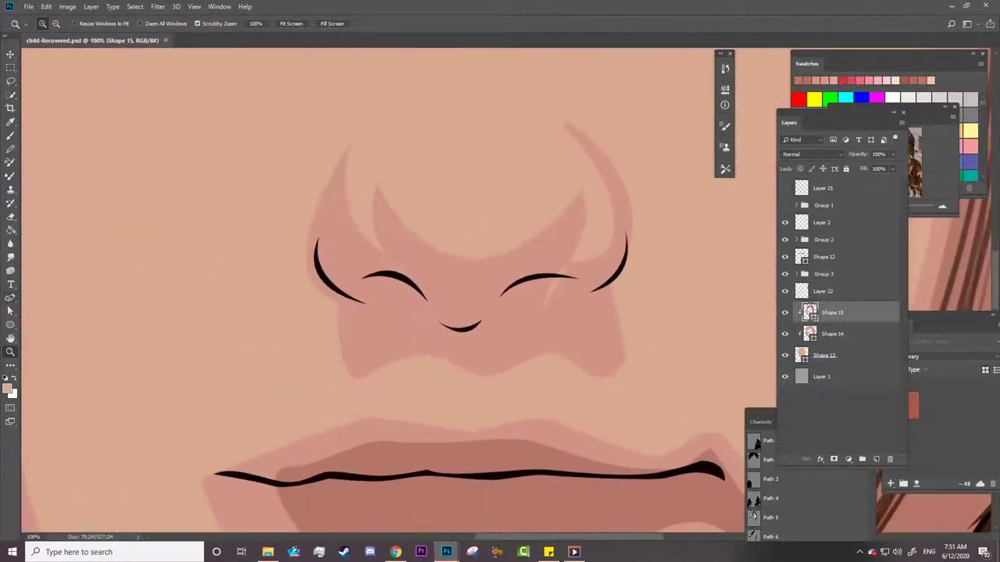
pyautogui.rightClick(11, 297)
pyautogui.click(47, 295)
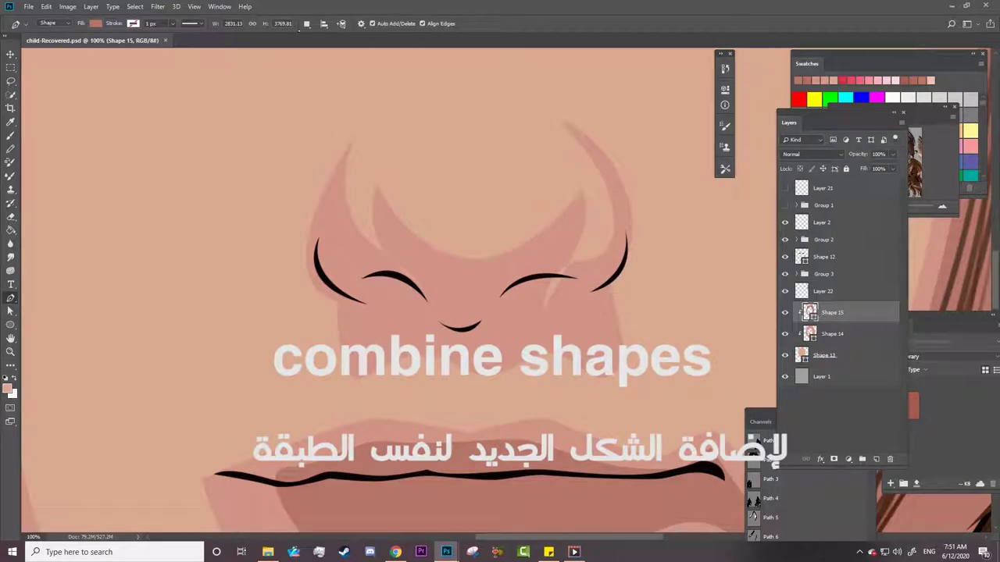
pyautogui.click(305, 23)
pyautogui.click(336, 46)
# Draw and close the Shape 16 nose shadow path around the nostrils, with the reference photo showing.
pyautogui.click(333, 177)
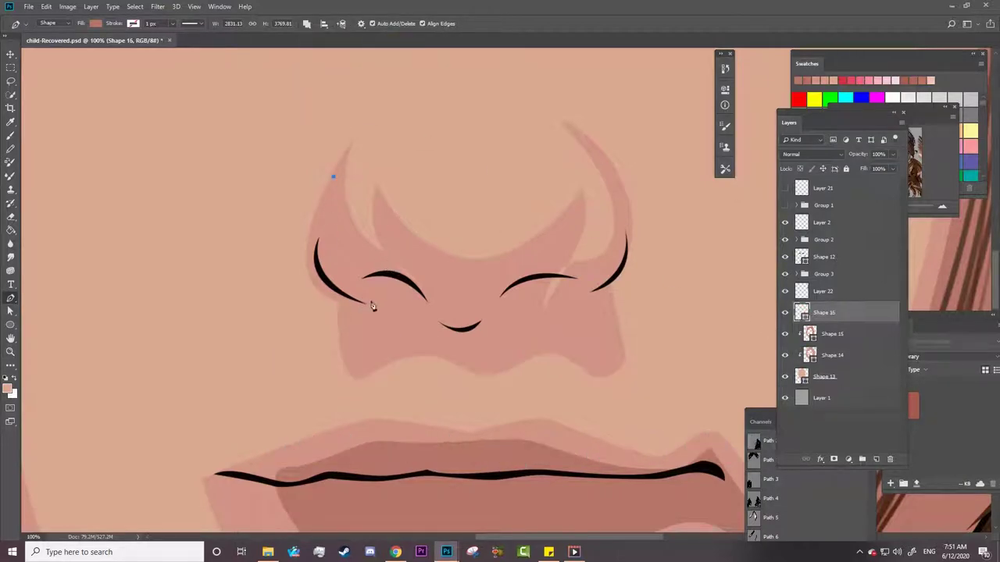
pyautogui.moveTo(367, 307); pyautogui.dragTo(458, 333)
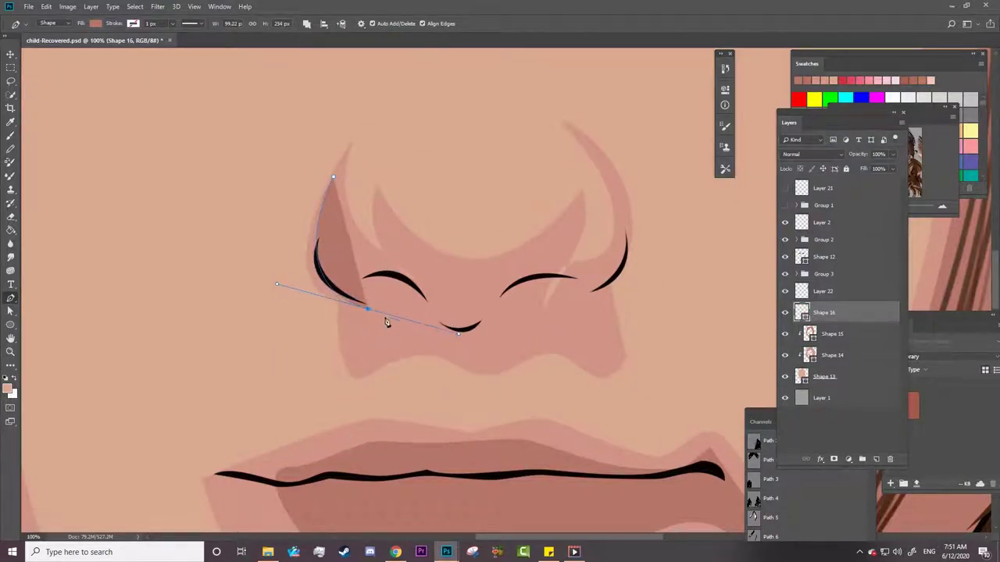
pyautogui.click(787, 205)
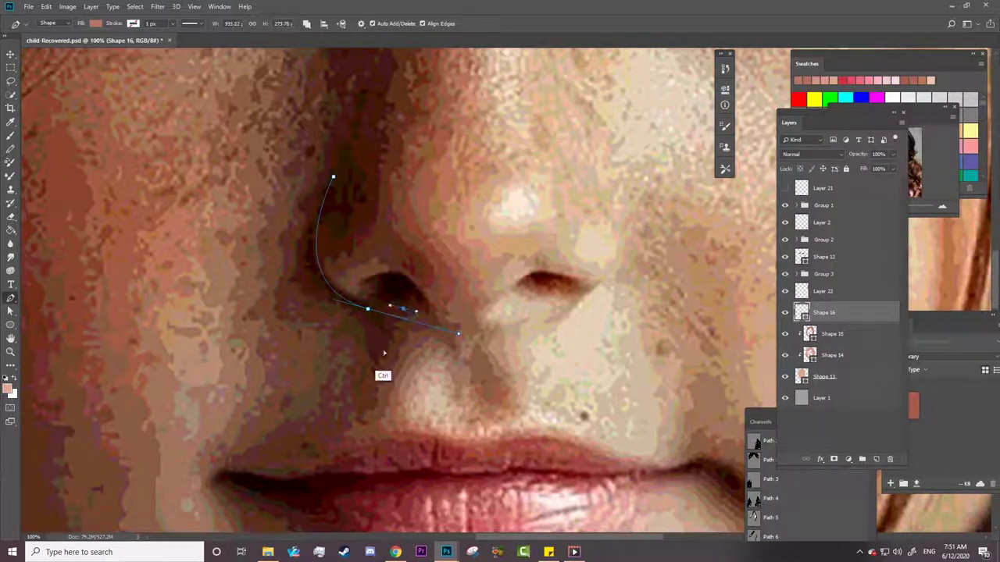
pyautogui.moveTo(394, 310); pyautogui.dragTo(406, 312)
pyautogui.moveTo(594, 168); pyautogui.dragTo(570, 137)
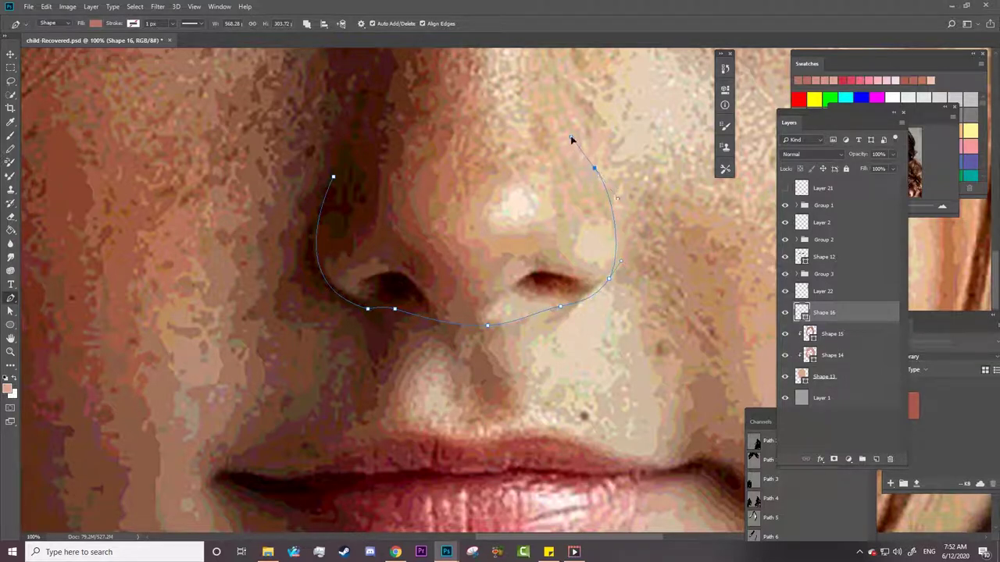
pyautogui.moveTo(579, 279); pyautogui.dragTo(568, 280)
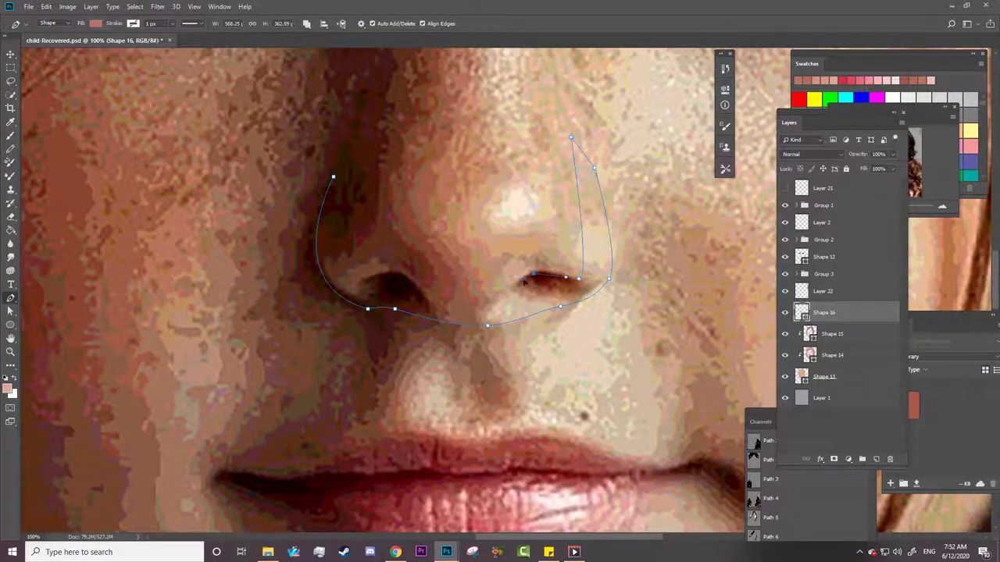
pyautogui.click(334, 179)
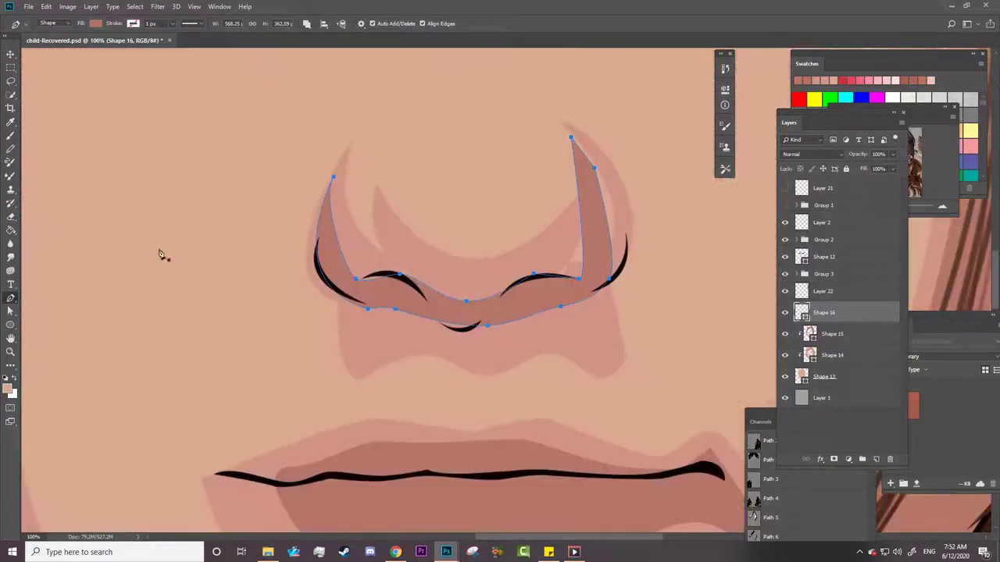
# With the Curvature Pen, smooth the top anchor and reshape the left arm and bottom edge.
pyautogui.rightClick(11, 298)
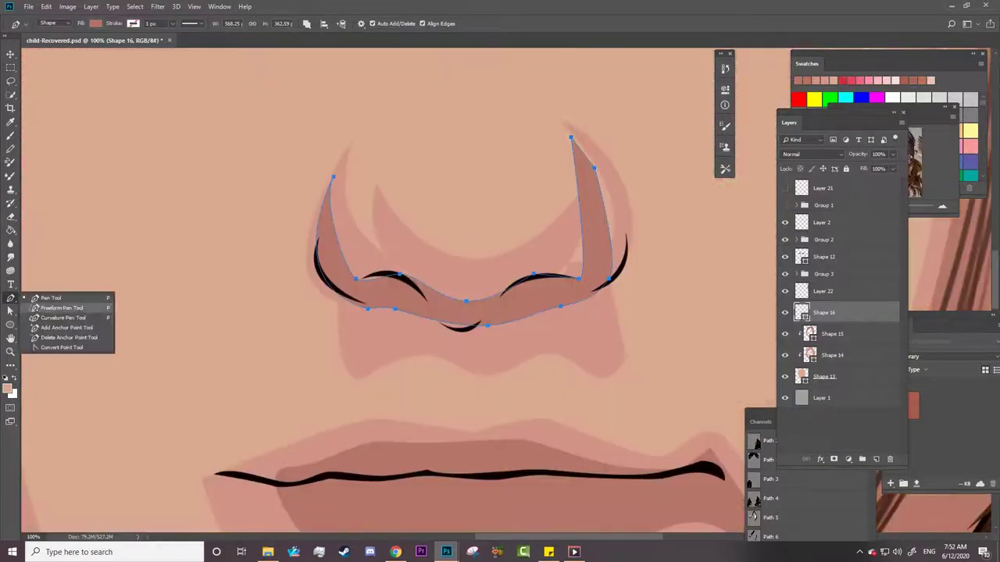
pyautogui.click(54, 319)
pyautogui.click(616, 194)
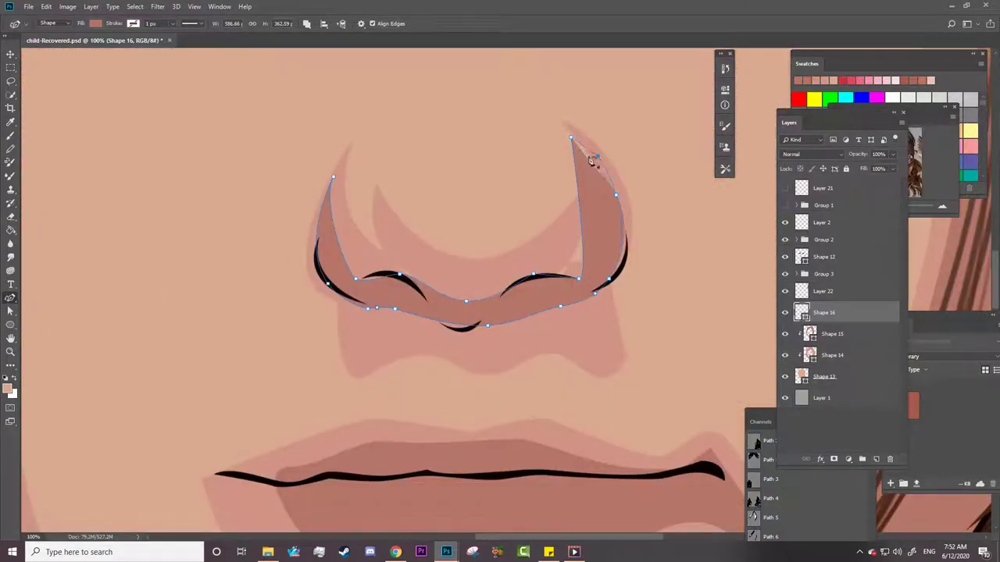
pyautogui.doubleClick(571, 137)
pyautogui.click(616, 273)
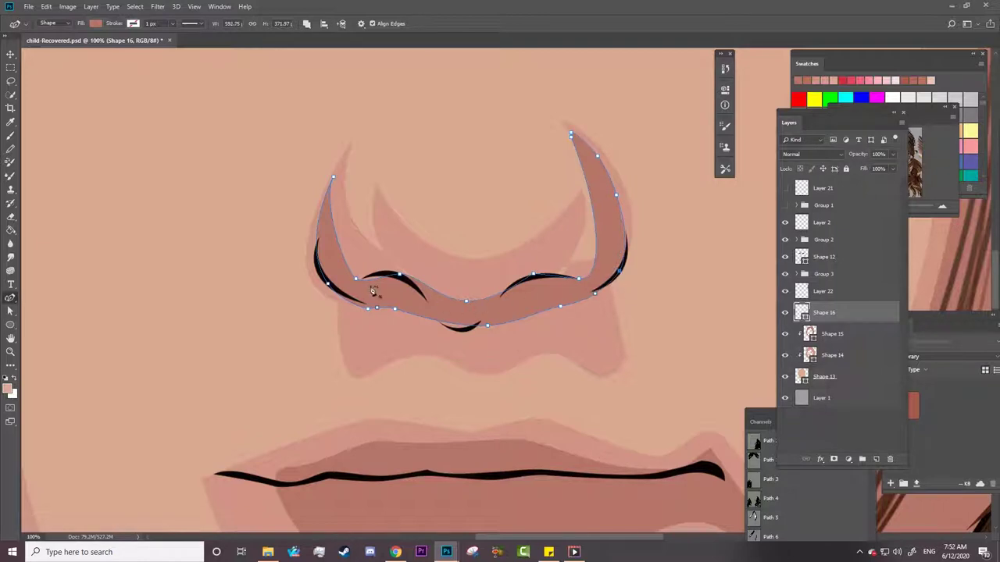
pyautogui.moveTo(332, 178); pyautogui.dragTo(340, 170)
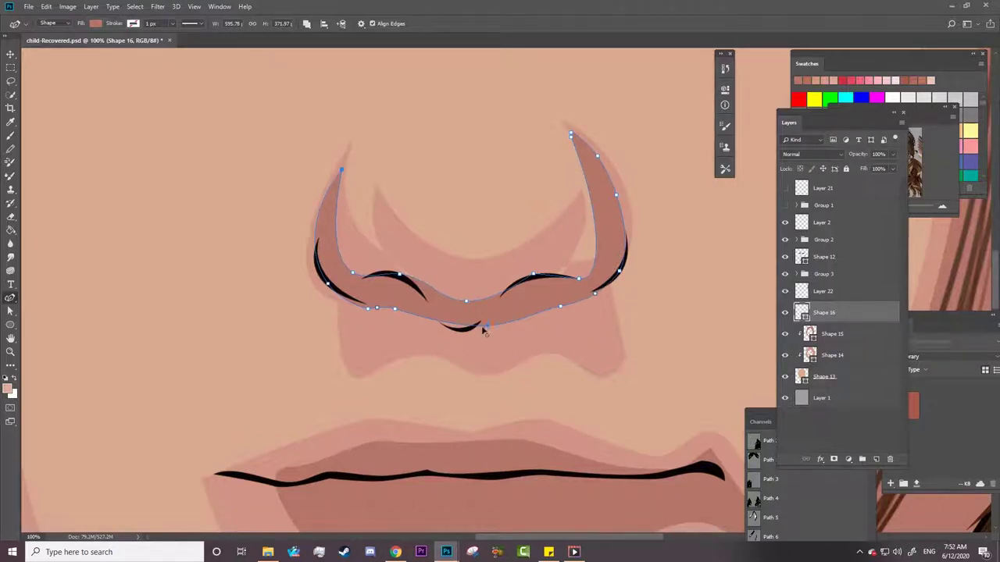
pyautogui.moveTo(483, 329); pyautogui.dragTo(470, 334)
# Delete upper anchors to shorten the nose shadow's left arm.
pyautogui.press('z')
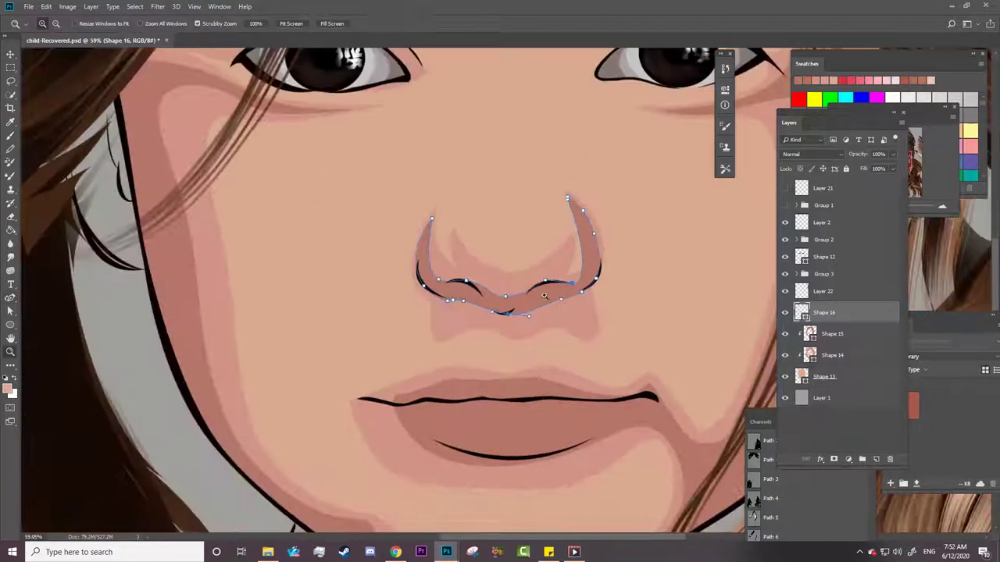
pyautogui.scroll(-3, 600, 340)
pyautogui.scroll(5, 504, 301)
pyautogui.press('a')
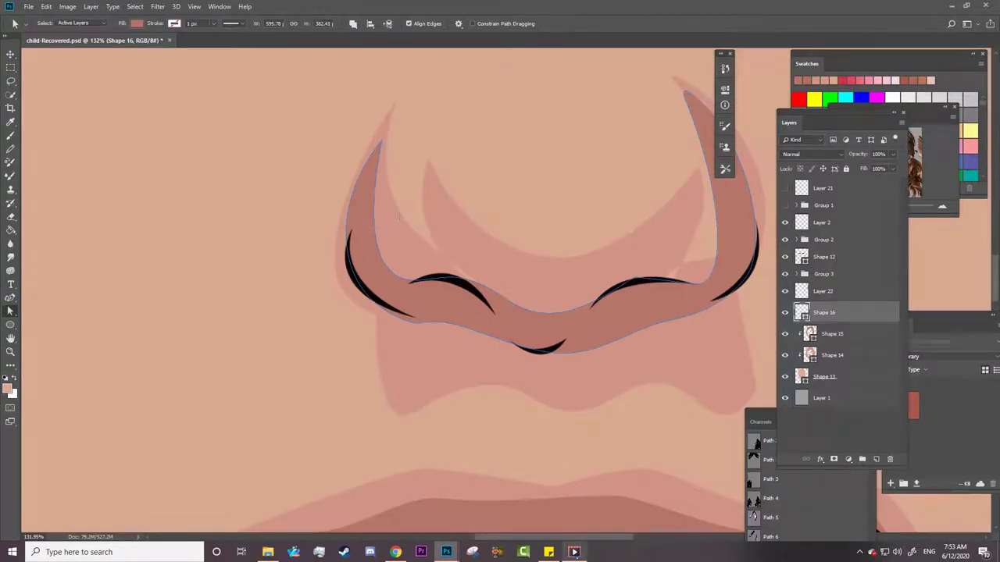
pyautogui.click(372, 222)
pyautogui.press('p')
pyautogui.click(380, 140)
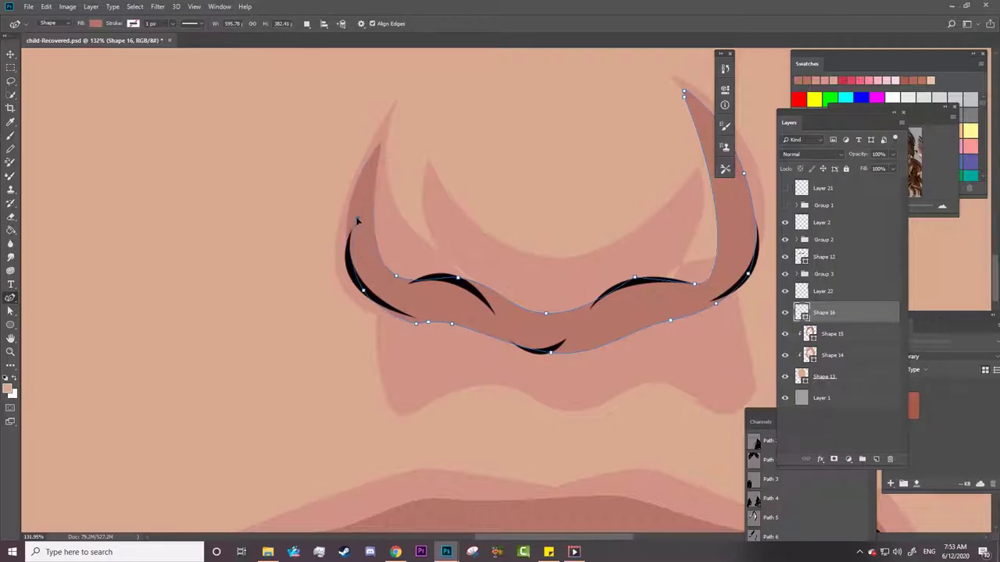
pyautogui.click(368, 258)
# Extend the right arm upward to a new tip, cleaning up the loop there.
pyautogui.click(724, 200)
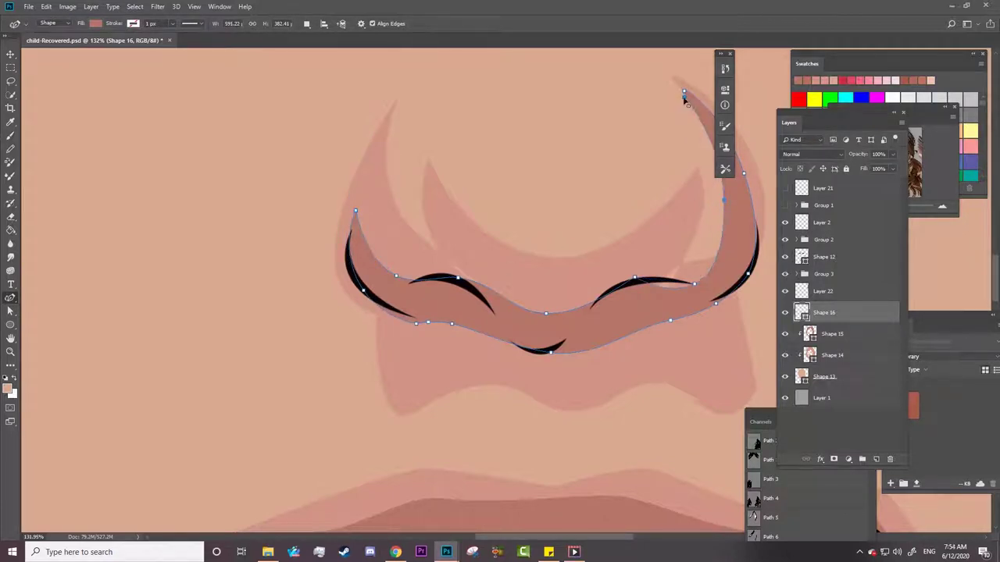
pyautogui.click(758, 227)
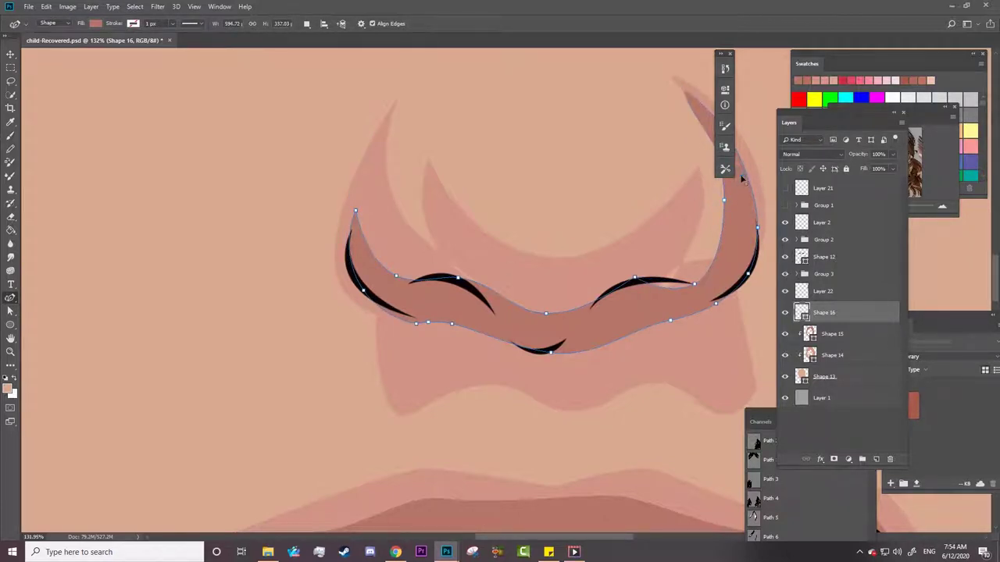
pyautogui.moveTo(742, 180); pyautogui.dragTo(719, 121)
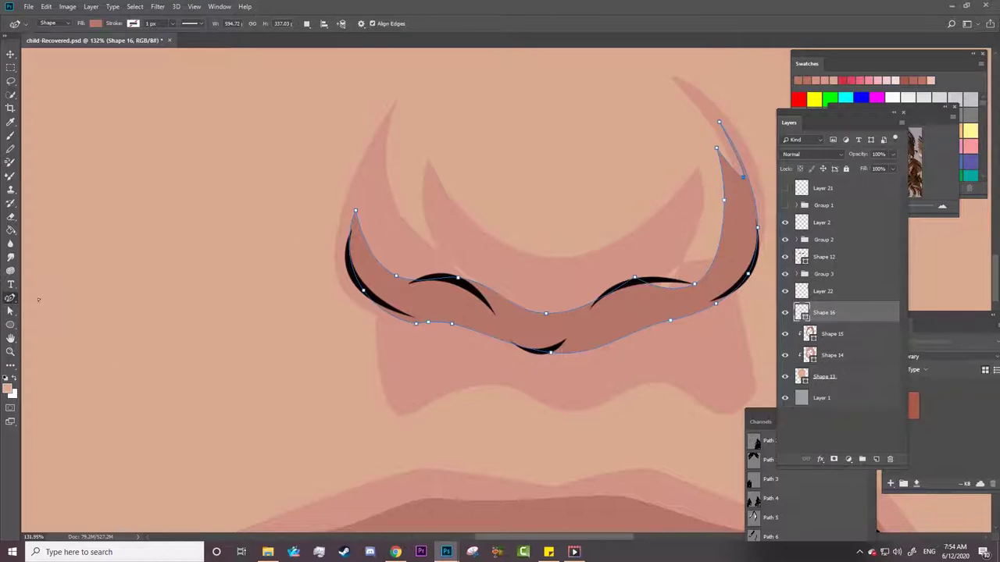
pyautogui.click(742, 178)
pyautogui.click(745, 181)
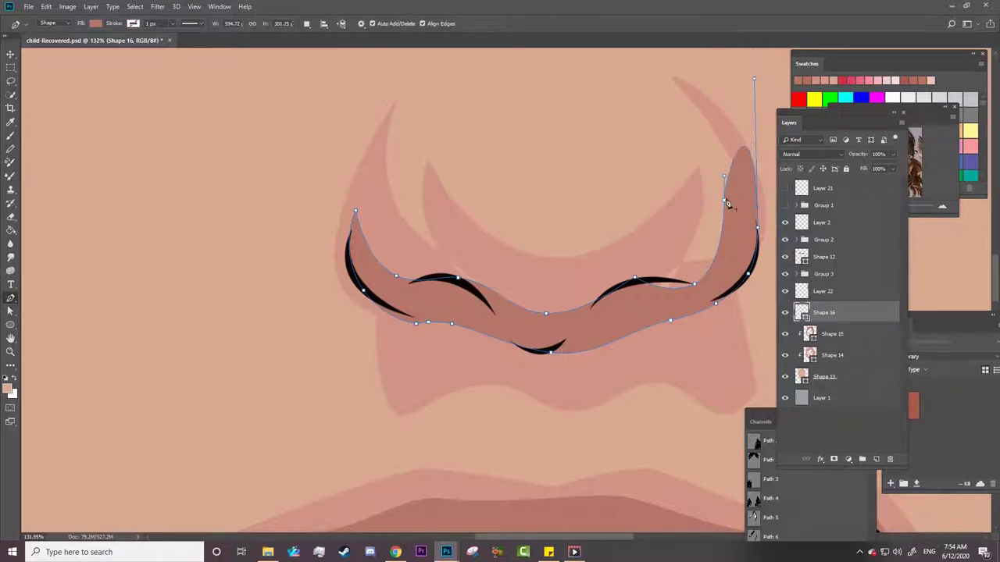
# Round the right arm's tip, sharpen its inner anchor and tuck the lower-left anchor inward.
pyautogui.rightClick(11, 298)
pyautogui.click(54, 307)
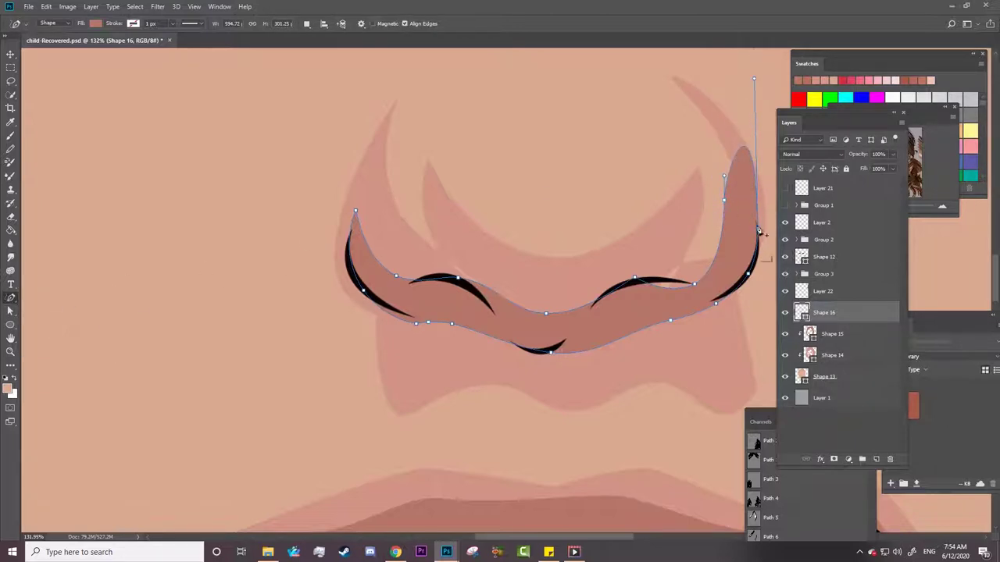
pyautogui.click(756, 228)
pyautogui.rightClick(10, 297)
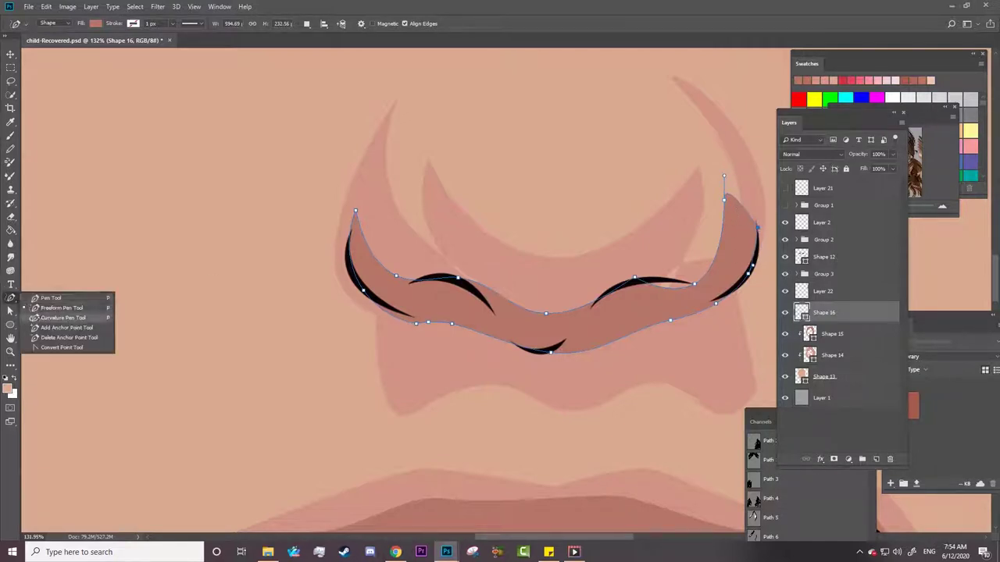
pyautogui.click(55, 316)
pyautogui.moveTo(739, 191); pyautogui.dragTo(730, 201)
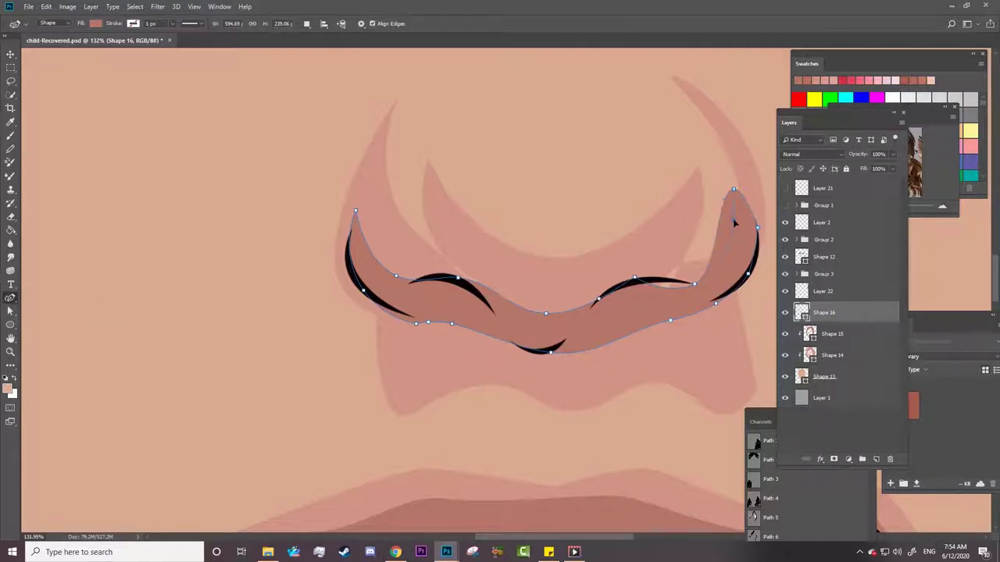
pyautogui.click(734, 223)
pyautogui.moveTo(416, 324)
pyautogui.mouseDown()
pyautogui.moveTo(406, 316)
pyautogui.moveTo(465, 330)
pyautogui.mouseUp()
# Open the Actions panel, select Shape 15 and set the Pen to Combine Shapes.
pyautogui.moveTo(567, 239); pyautogui.dragTo(570, 522)
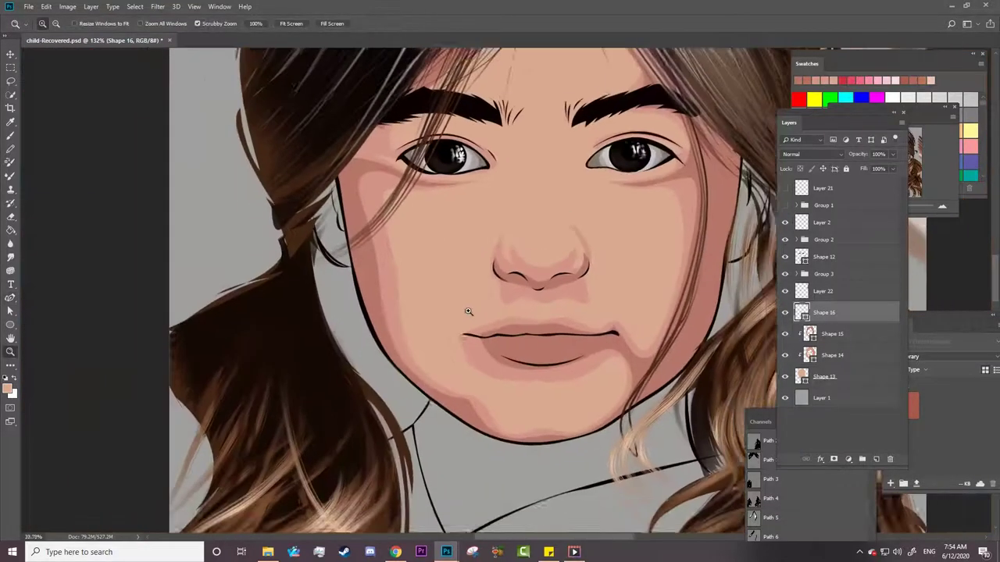
pyautogui.hotkey('alt', 'F9')
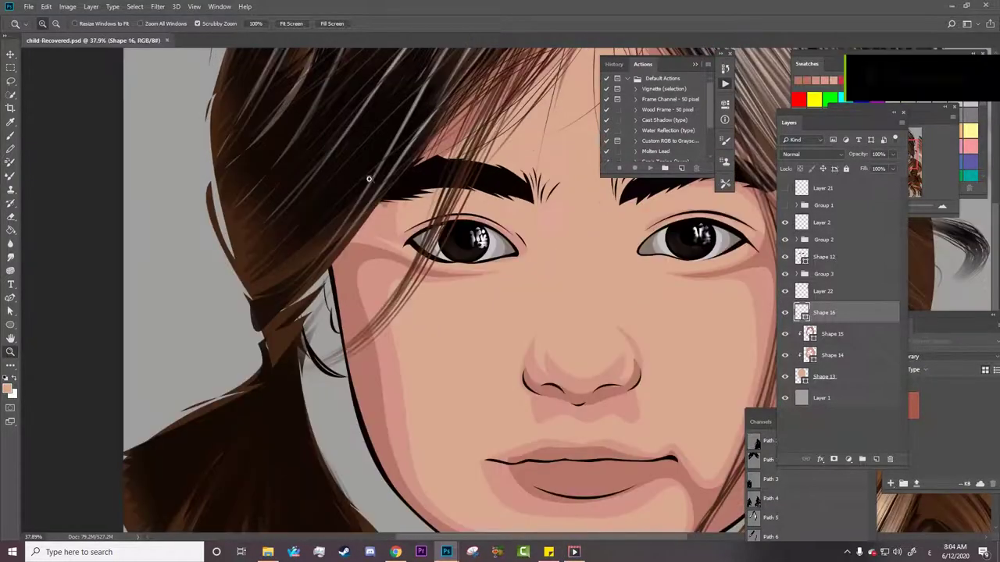
pyautogui.click(795, 330)
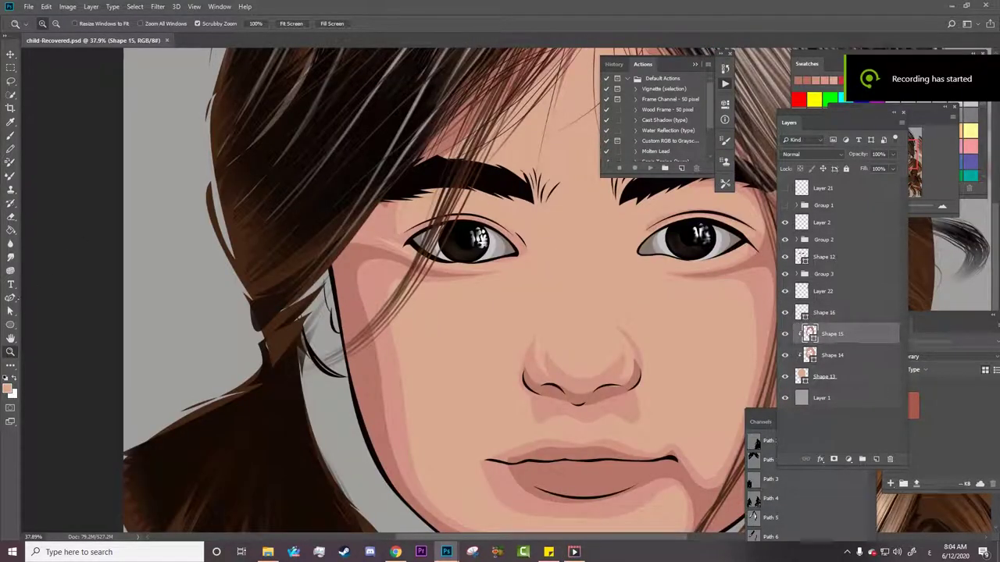
pyautogui.rightClick(11, 297)
pyautogui.click(55, 298)
pyautogui.click(306, 24)
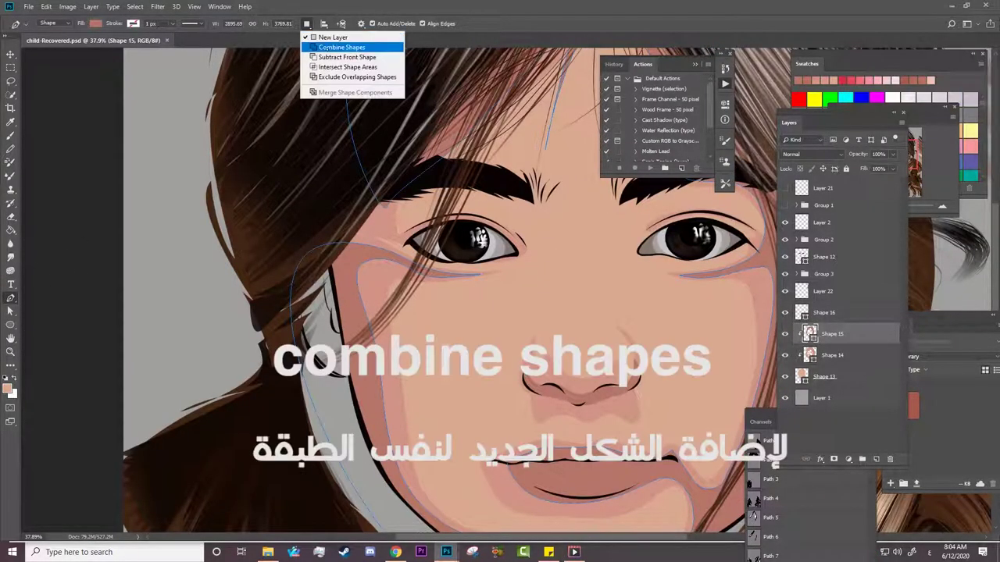
pyautogui.click(336, 47)
# Place four anchors for extra shading beside the left eye and zoom in there.
pyautogui.click(351, 171)
pyautogui.click(304, 241)
pyautogui.click(380, 249)
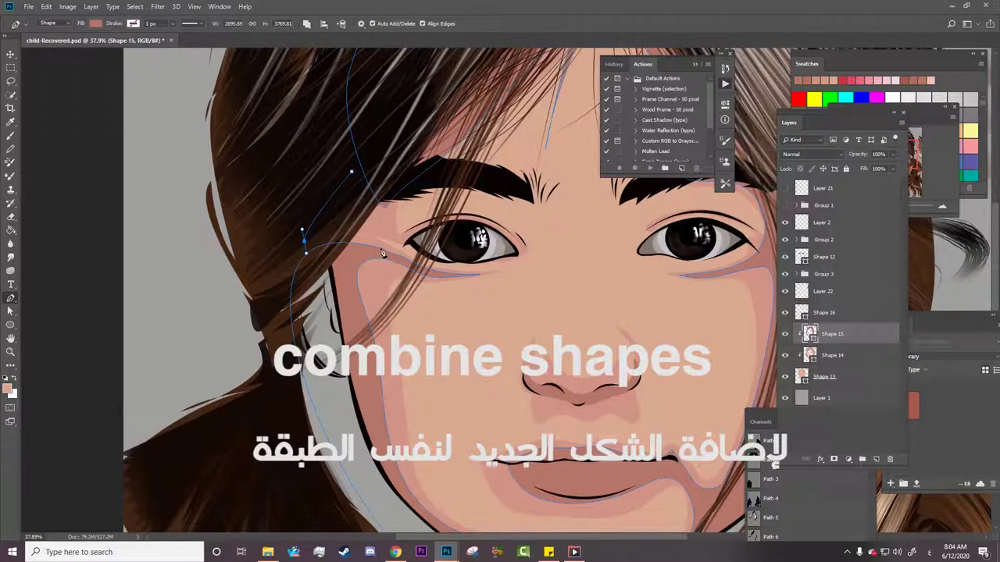
pyautogui.click(391, 186)
pyautogui.keyDown('alt'); pyautogui.click(359, 268); pyautogui.keyUp('alt')
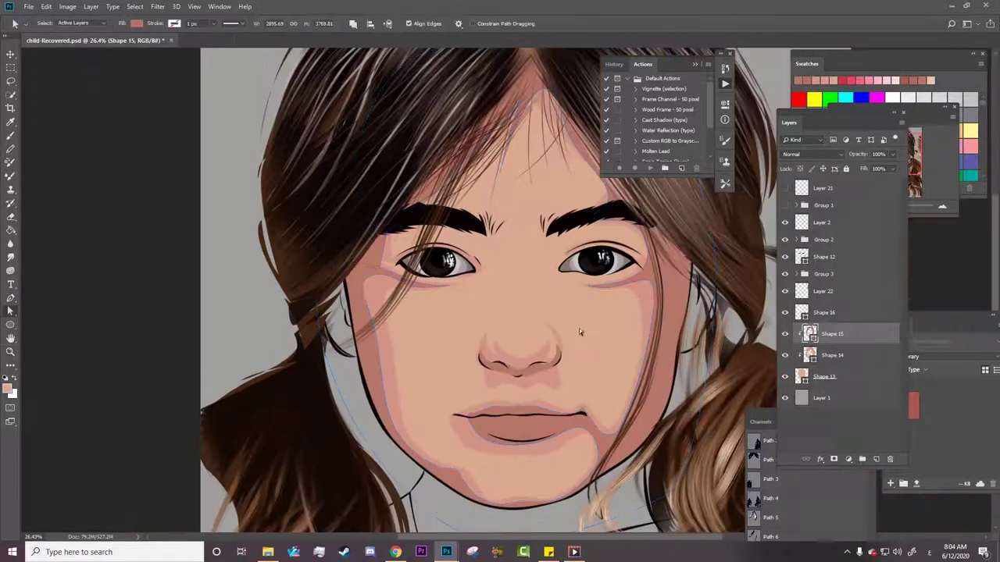
pyautogui.moveTo(395, 275); pyautogui.dragTo(437, 274)
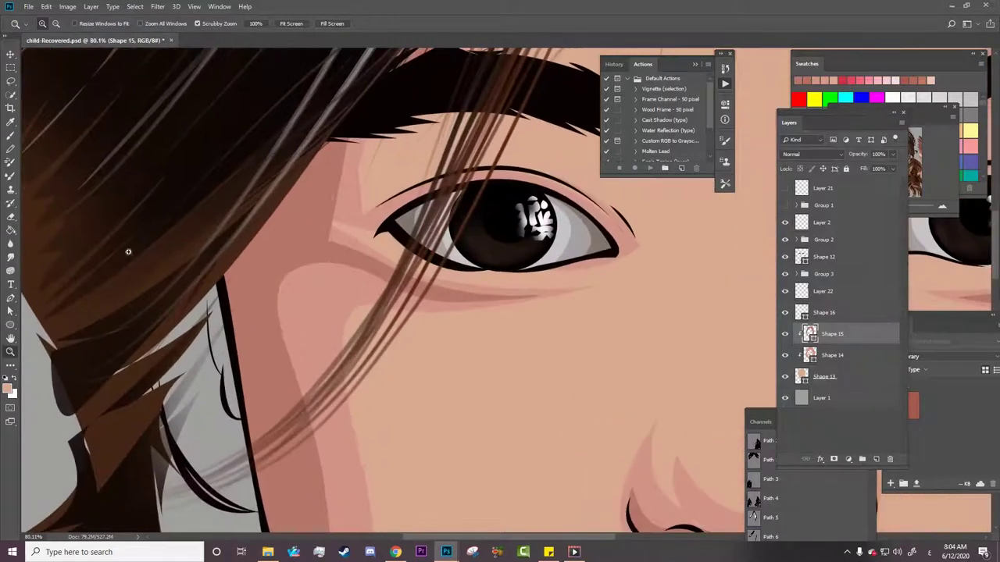
pyautogui.press('p')
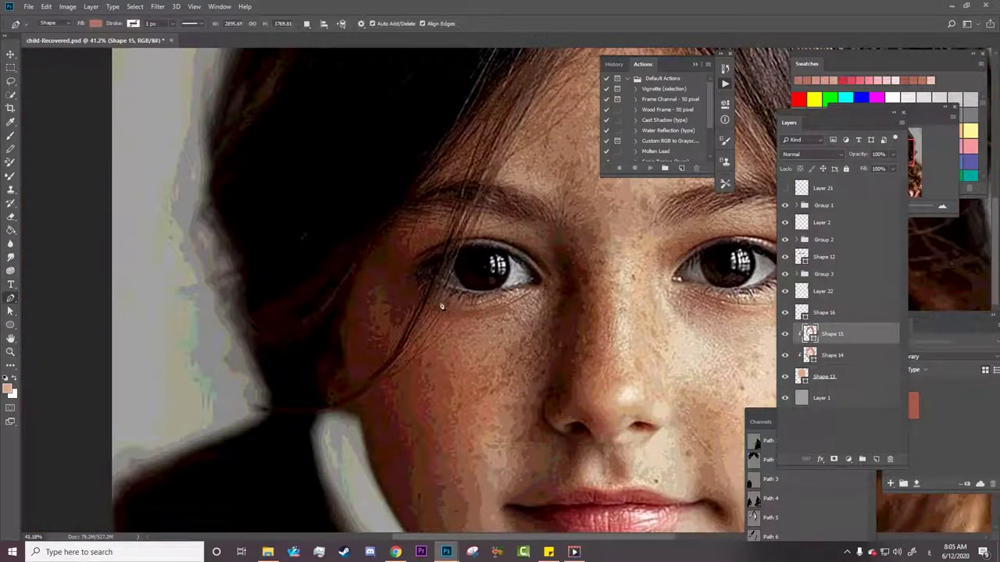
# Start the shading shape under the left eye with anchors running down the cheek edge.
pyautogui.moveTo(430, 302); pyautogui.dragTo(435, 287)
pyautogui.click(406, 314)
pyautogui.click(359, 327)
pyautogui.click(365, 388)
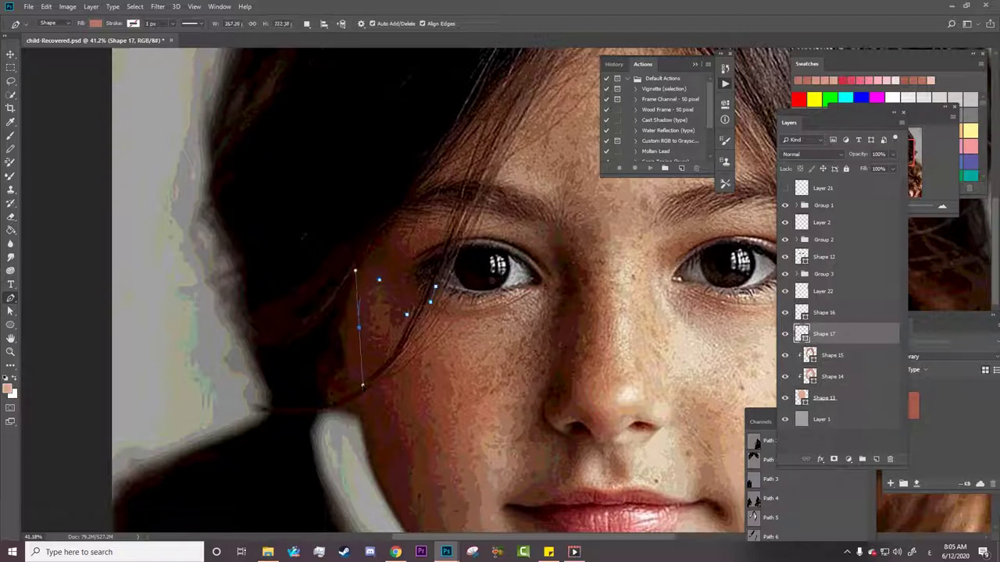
pyautogui.moveTo(386, 440); pyautogui.dragTo(393, 455)
# Hide the reference photo group and set the shape fill to reddish-brown a35f52.
pyautogui.click(785, 205)
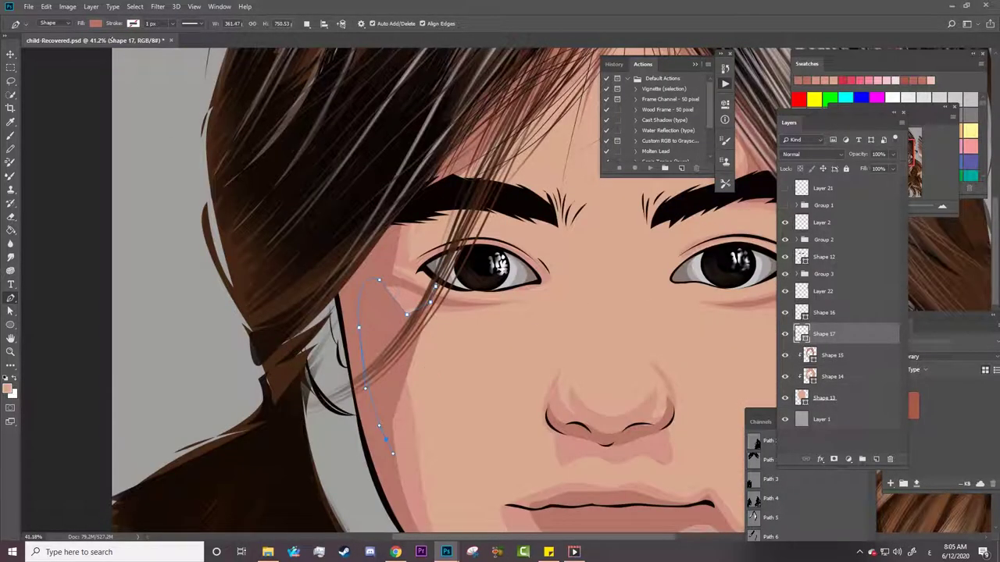
pyautogui.click(95, 24)
pyautogui.click(145, 43)
pyautogui.click(81, 383)
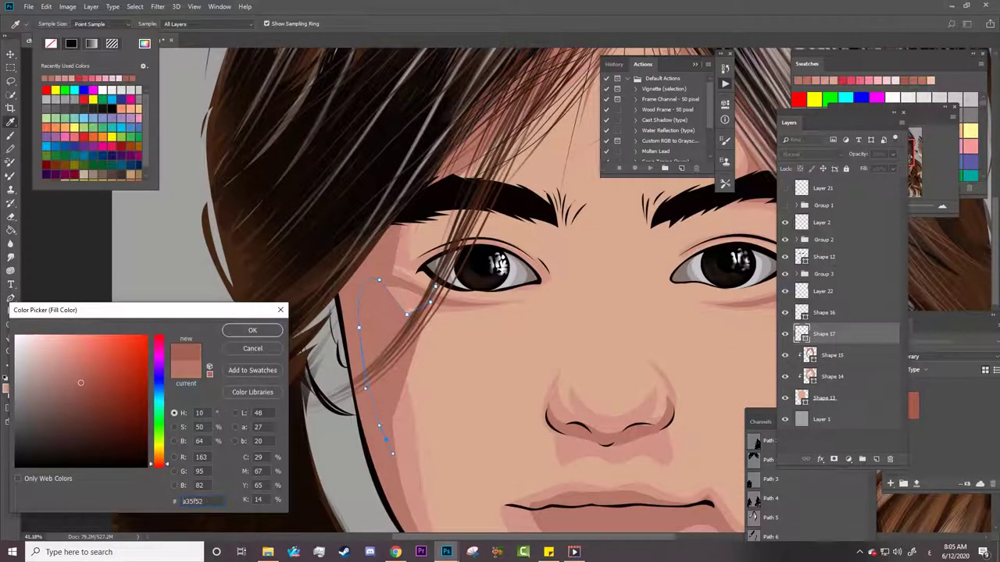
pyautogui.press('Return')
pyautogui.click(856, 159)
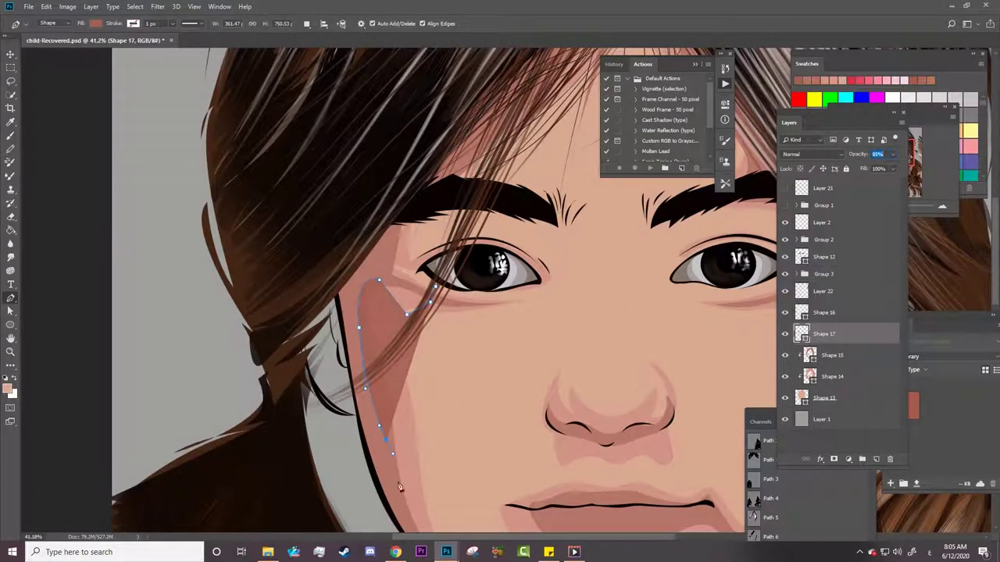
# Extend the shading edge along the jawline to a curved anchor at the chin.
pyautogui.scroll(-3, 422, 438)
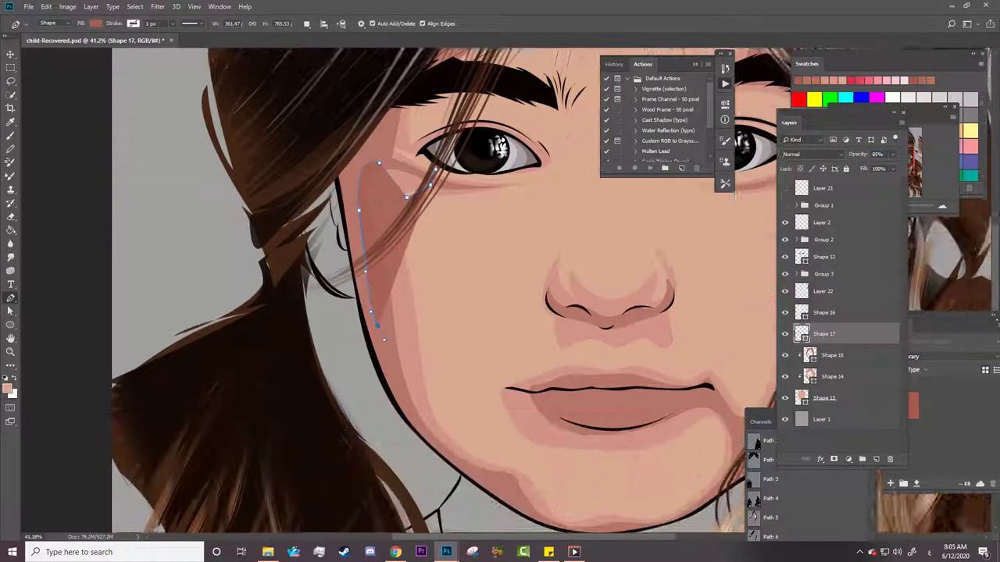
pyautogui.scroll(-2, 461, 437)
pyautogui.click(480, 431)
pyautogui.click(515, 453)
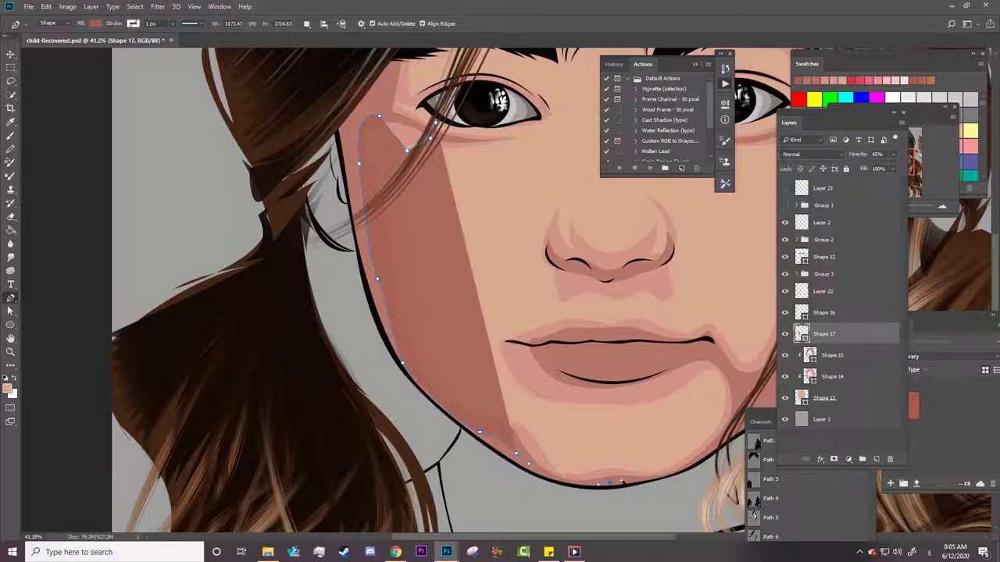
pyautogui.click(608, 482)
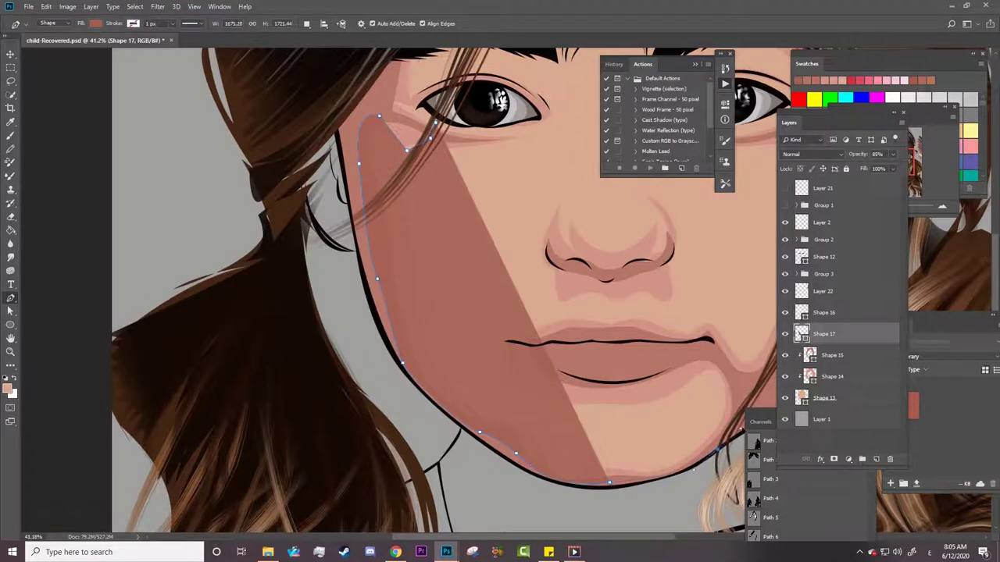
pyautogui.moveTo(716, 450); pyautogui.dragTo(682, 490)
# Bring the shading edge up to the lip corner and trace it along the lower lip.
pyautogui.hscroll(3, 681, 491)
pyautogui.click(623, 394)
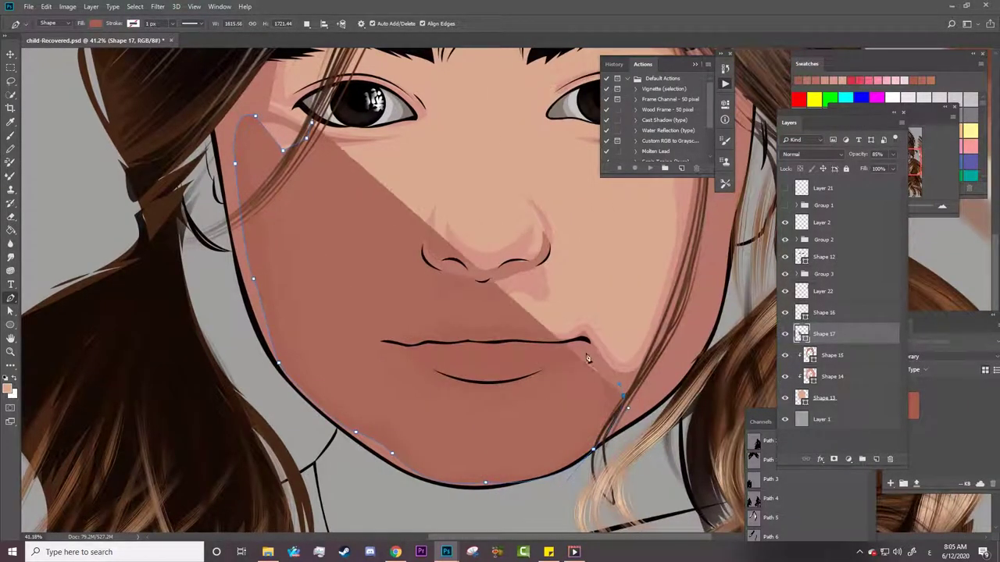
pyautogui.click(582, 354)
pyautogui.click(556, 357)
pyautogui.click(527, 368)
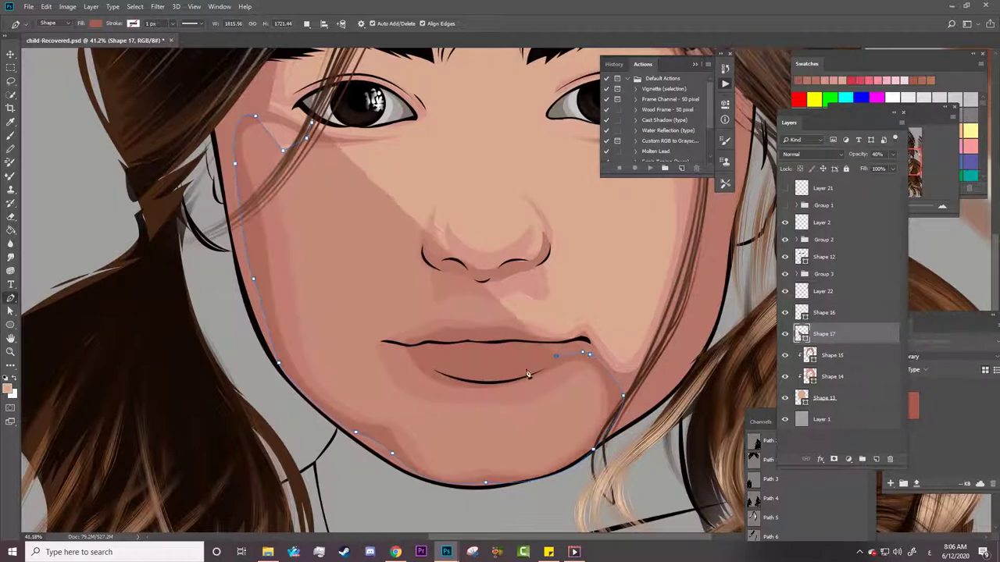
pyautogui.click(494, 373)
pyautogui.click(460, 371)
pyautogui.click(438, 371)
# Trace the edge along the upper lip to the right corner, then extend it rightward.
pyautogui.click(413, 352)
pyautogui.click(445, 336)
pyautogui.click(472, 333)
pyautogui.click(514, 338)
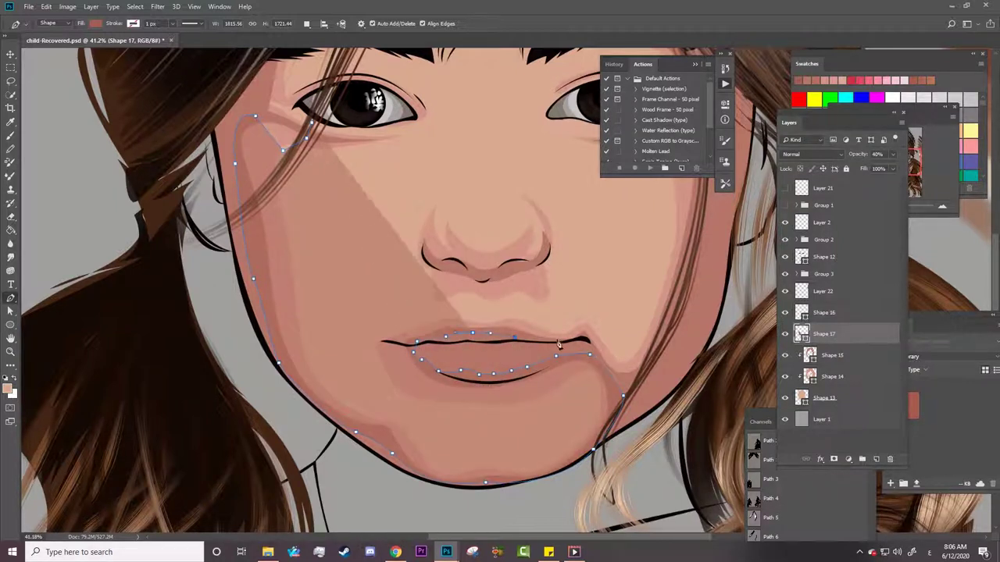
pyautogui.click(582, 340)
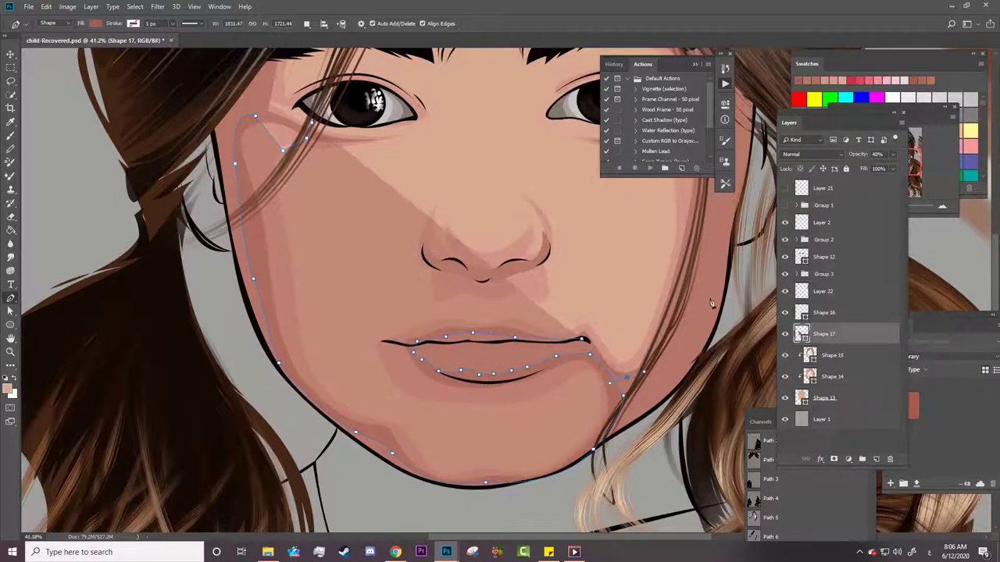
pyautogui.click(723, 234)
pyautogui.click(738, 153)
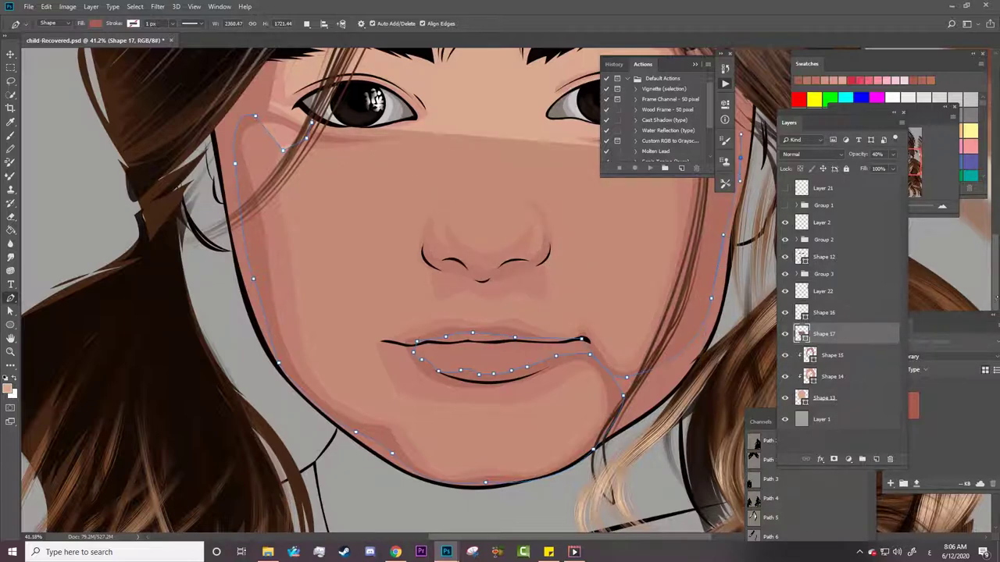
# Continue the shading edge up the right cheek toward the eyebrow and forehead.
pyautogui.scroll(5, 390, 289)
pyautogui.moveTo(656, 64); pyautogui.dragTo(922, 80)
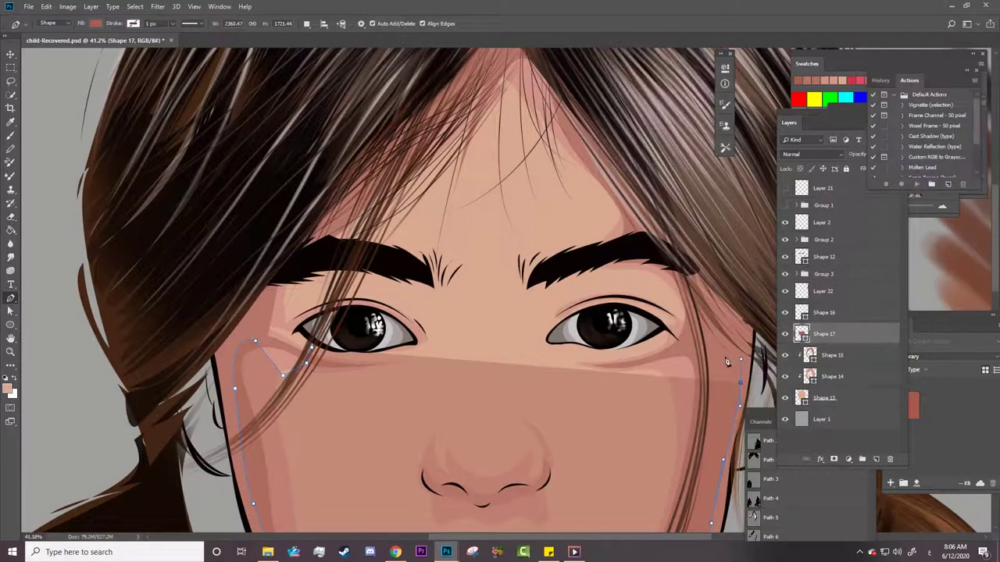
pyautogui.click(646, 360)
pyautogui.click(688, 351)
pyautogui.click(694, 301)
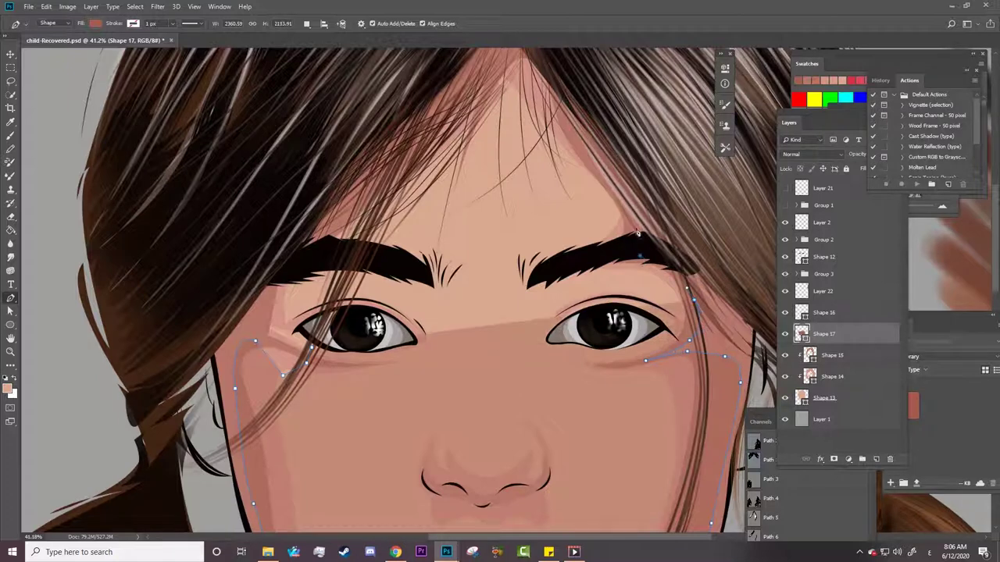
pyautogui.click(637, 218)
# Carry the shading edge across the forehead and down to the left cheek.
pyautogui.click(576, 138)
pyautogui.click(531, 50)
pyautogui.click(475, 74)
pyautogui.click(347, 211)
pyautogui.click(266, 290)
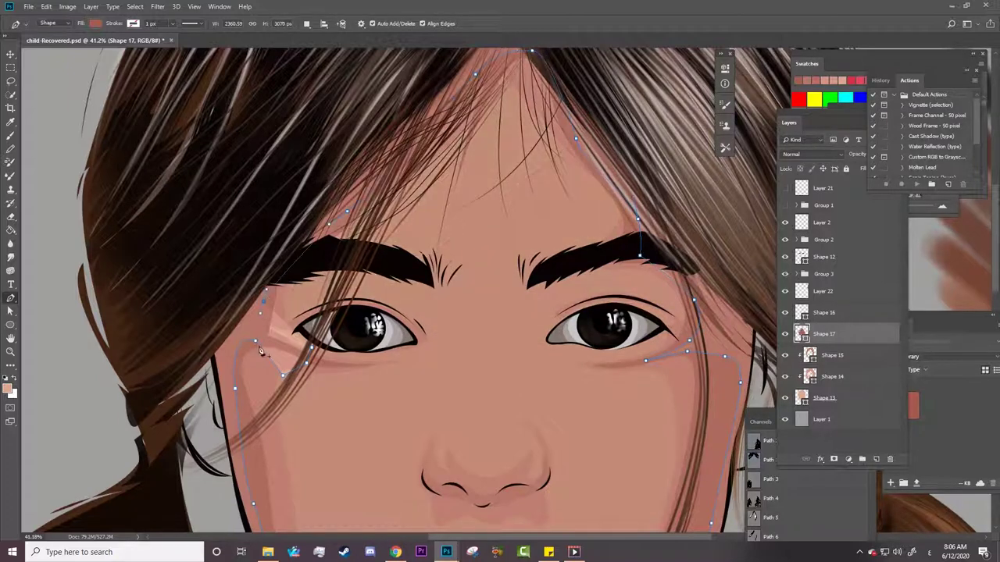
pyautogui.click(262, 330)
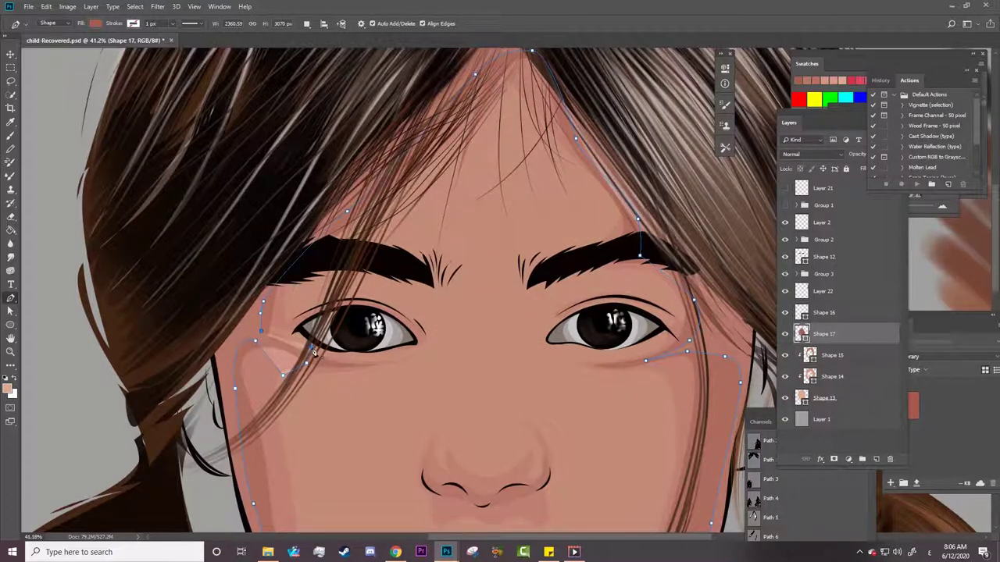
# Open the shape's fill colour picker and close it without changing the fill.
pyautogui.click(95, 24)
pyautogui.click(144, 43)
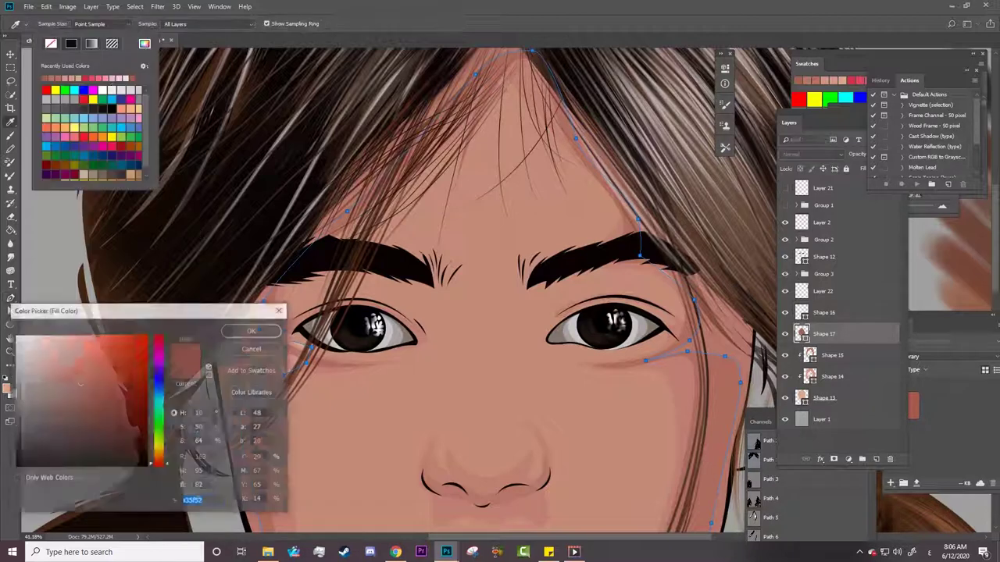
pyautogui.moveTo(86, 305); pyautogui.dragTo(546, 296)
pyautogui.click(650, 314)
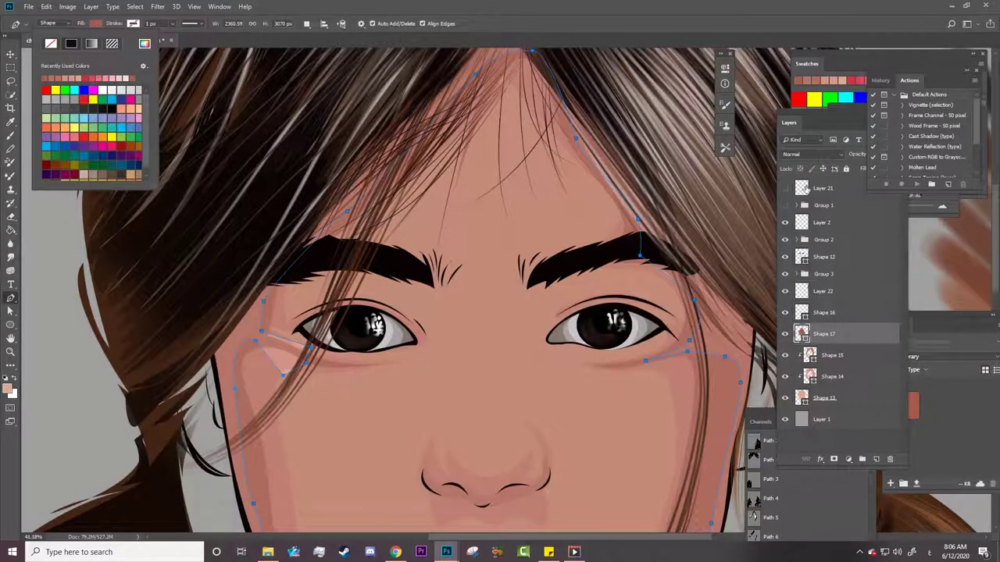
pyautogui.press('Escape')
# Undo the last path change and fit the whole face in view with the Pen tool active.
pyautogui.hotkey('ctrl', 'z')
pyautogui.hotkey('ctrl', 'shift', 'z')
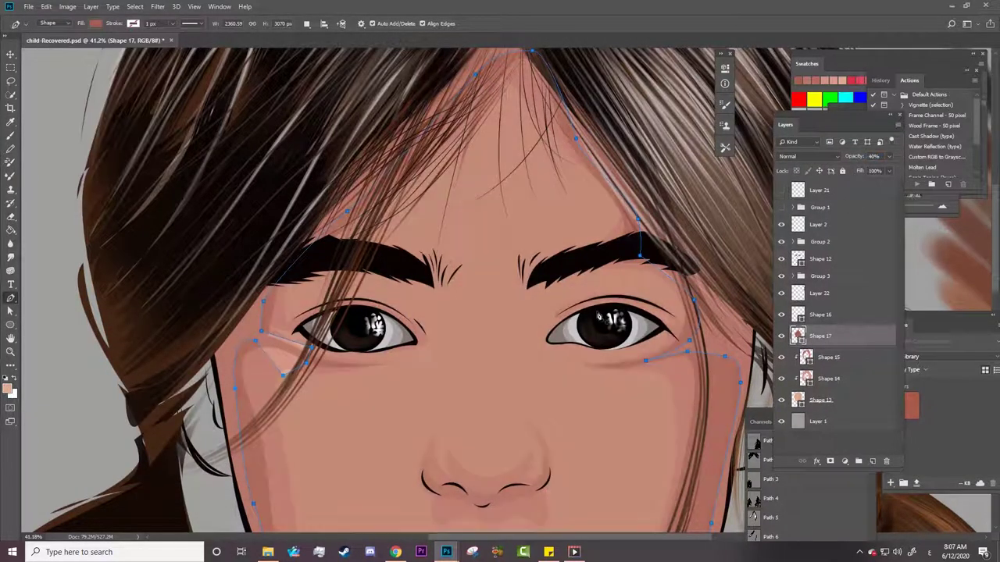
pyautogui.hotkey('ctrl', 'alt', 'z')
pyautogui.hotkey('ctrl', 'alt', 'z')
pyautogui.hotkey('ctrl', 'alt', 'z')
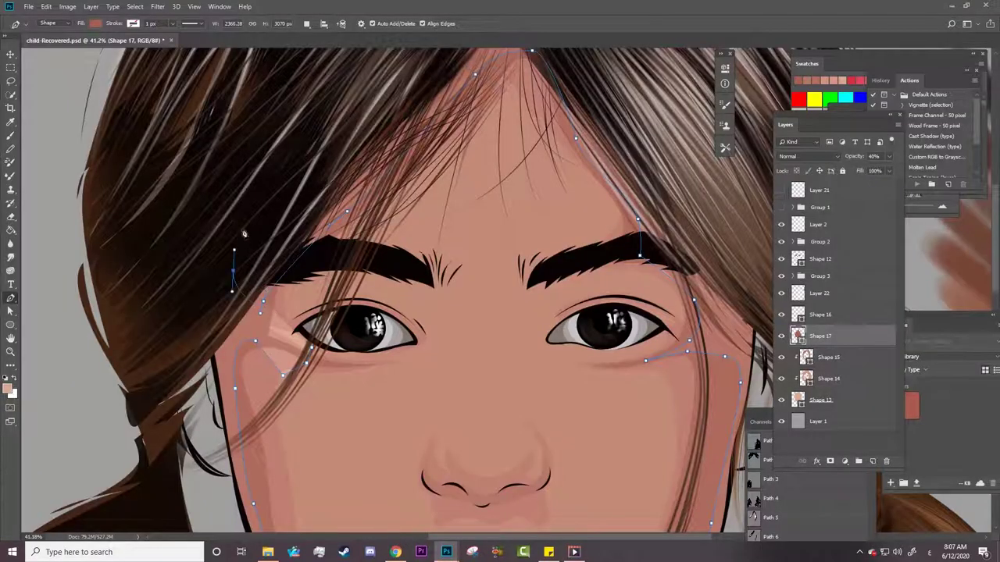
pyautogui.press('z')
pyautogui.hotkey('ctrl', '0')
pyautogui.press('p')
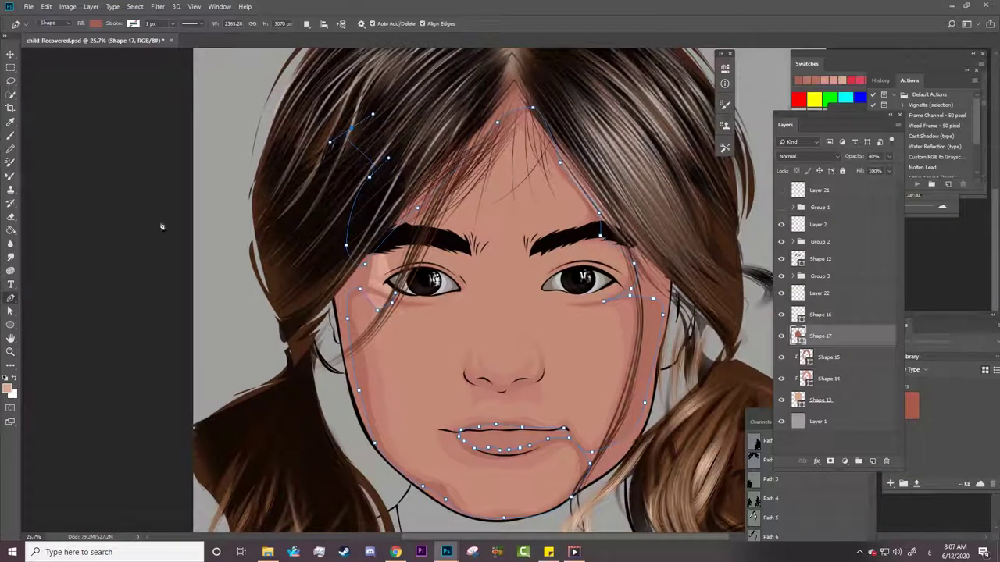
# Loop the shading path around the whole face, close it, and raise opacity to 100%.
pyautogui.moveTo(364, 201)
pyautogui.mouseDown()
pyautogui.moveTo(371, 119)
pyautogui.moveTo(412, 78)
pyautogui.mouseUp()
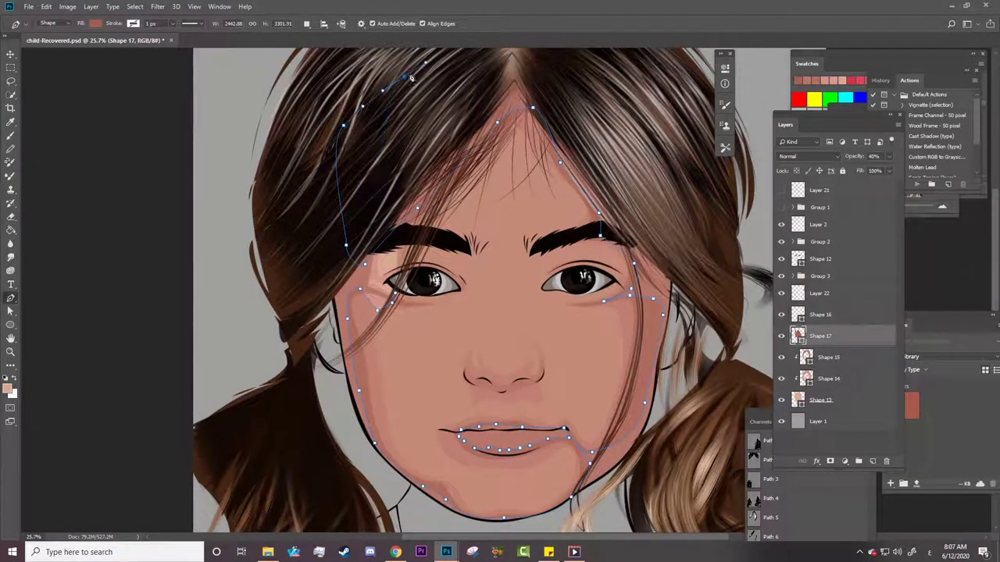
pyautogui.click(728, 254)
pyautogui.click(675, 473)
pyautogui.click(417, 521)
pyautogui.click(314, 353)
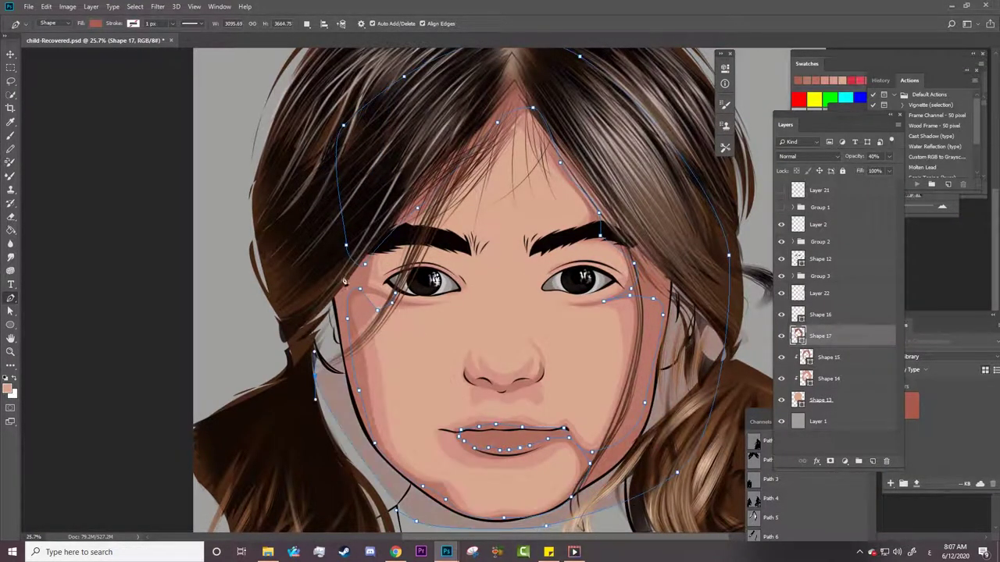
pyautogui.click(334, 278)
pyautogui.moveTo(855, 159); pyautogui.dragTo(911, 161)
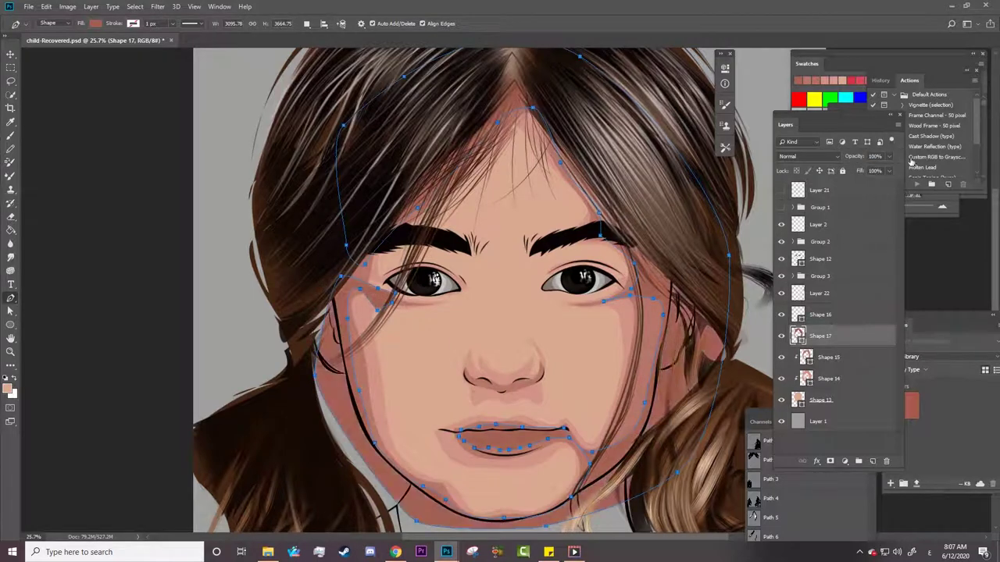
pyautogui.rightClick(859, 337)
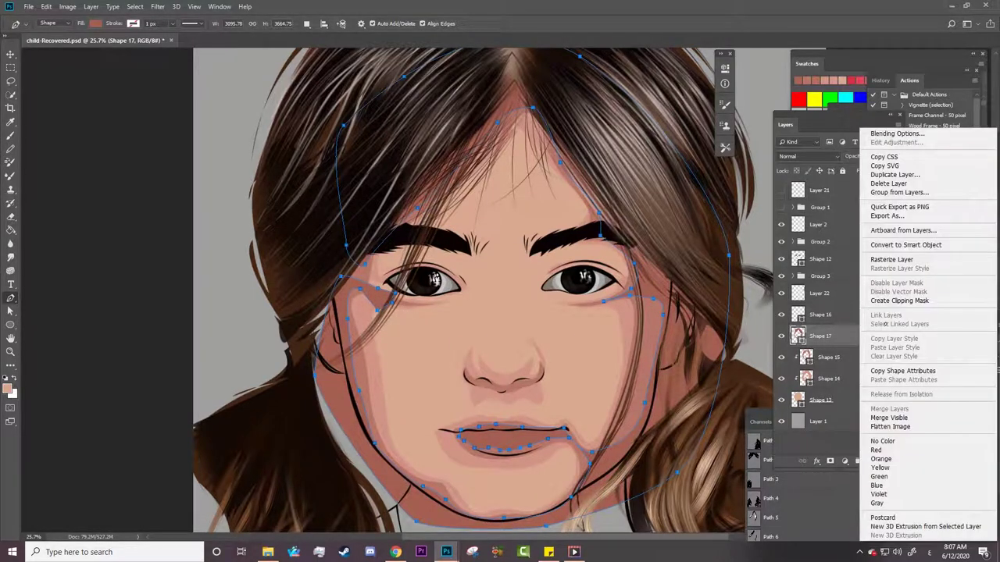
# Clip Shape 17 to the layer below and zoom in on the left eye with the Curvature Pen.
pyautogui.click(898, 301)
pyautogui.press('z')
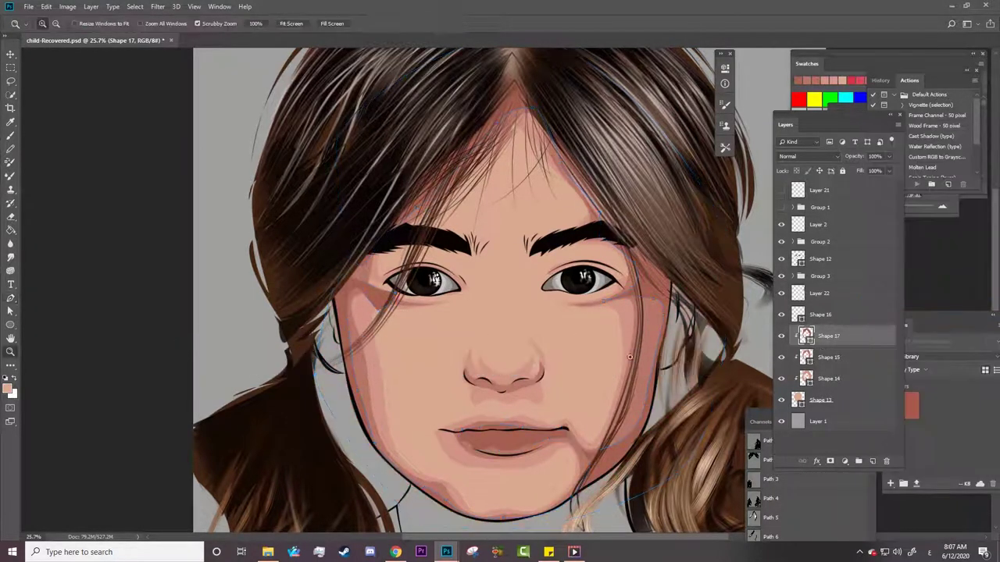
pyautogui.moveTo(356, 289); pyautogui.dragTo(511, 310)
pyautogui.press('a')
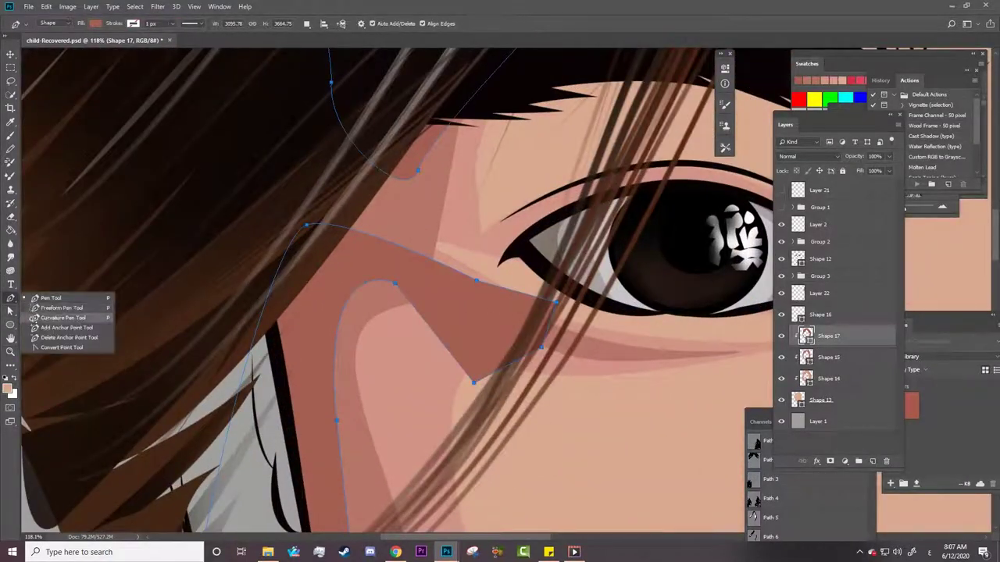
pyautogui.moveTo(10, 298); pyautogui.dragTo(70, 321)
# Remove, add and move anchors so the edge under the left eye curves smoothly.
pyautogui.click(555, 304)
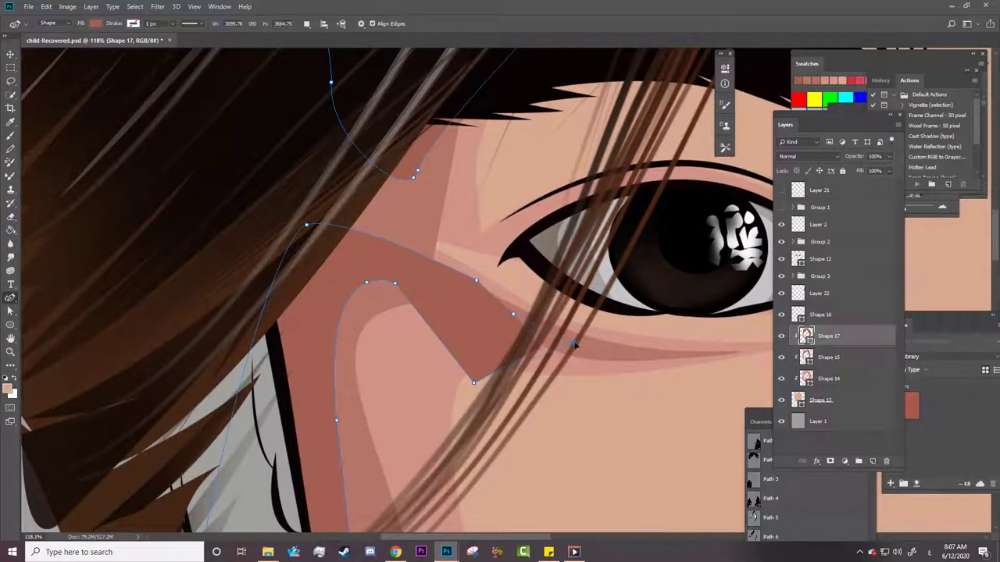
pyautogui.click(574, 345)
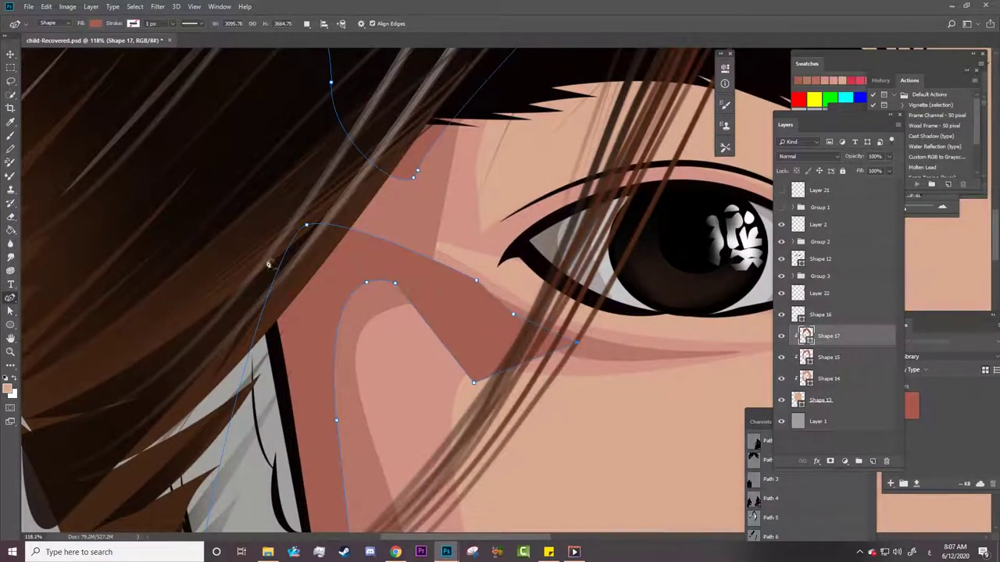
pyautogui.moveTo(475, 281); pyautogui.dragTo(420, 274)
pyautogui.click(467, 295)
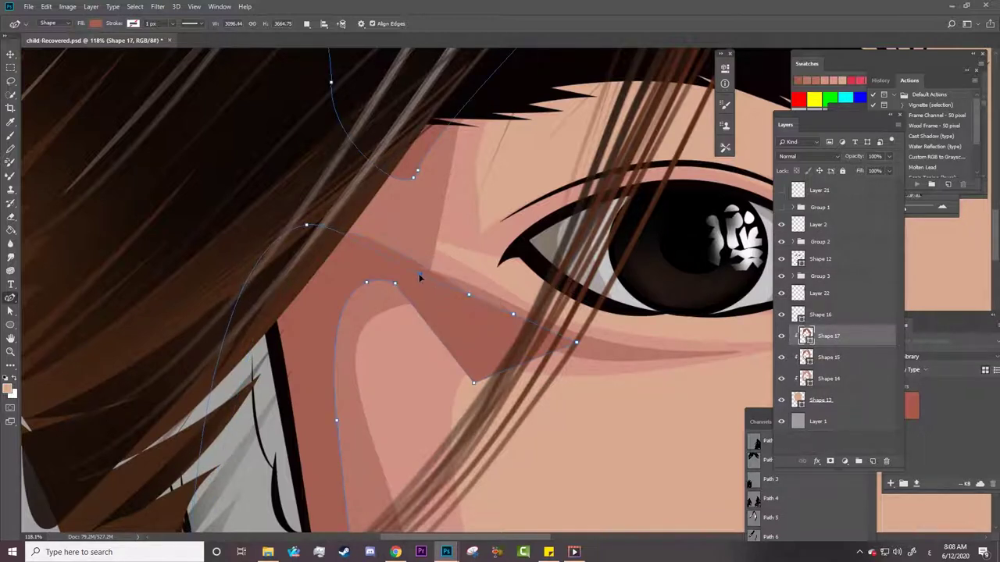
pyautogui.moveTo(474, 382)
pyautogui.mouseDown()
pyautogui.moveTo(480, 329)
pyautogui.moveTo(494, 325)
pyautogui.mouseUp()
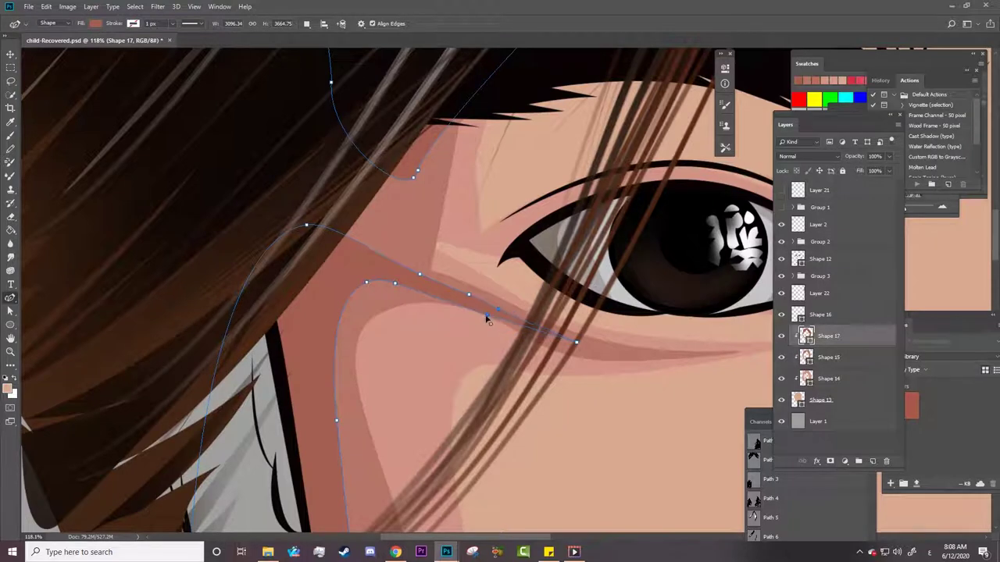
pyautogui.moveTo(404, 260); pyautogui.dragTo(205, 180)
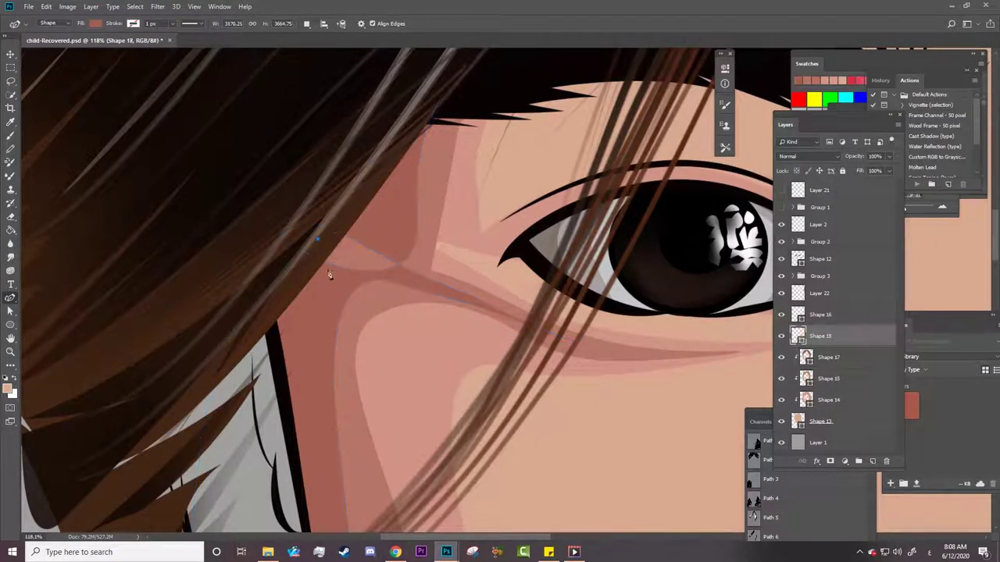
pyautogui.moveTo(320, 231); pyautogui.dragTo(352, 240)
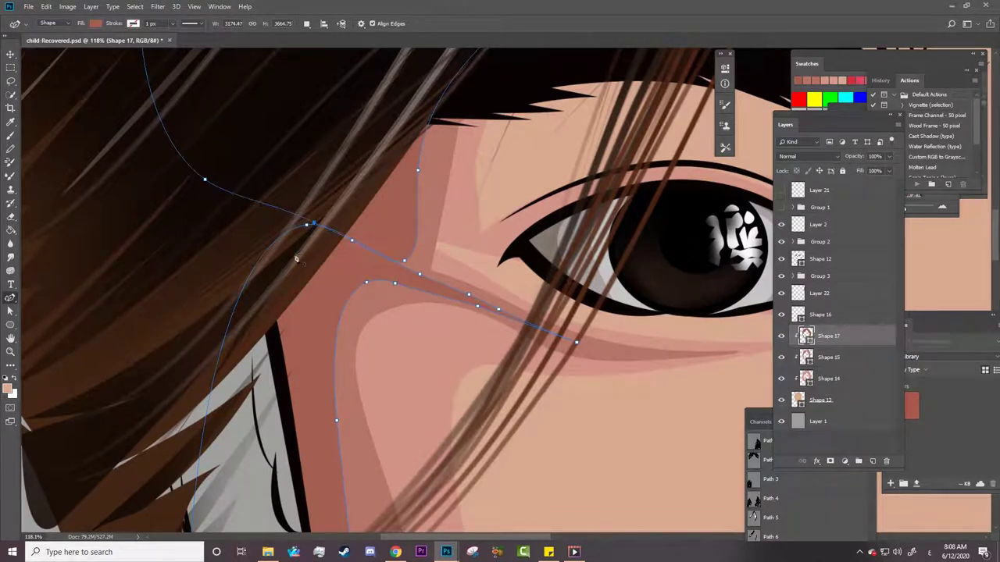
pyautogui.scroll(-8, 392, 159)
pyautogui.scroll(-2, 392, 159)
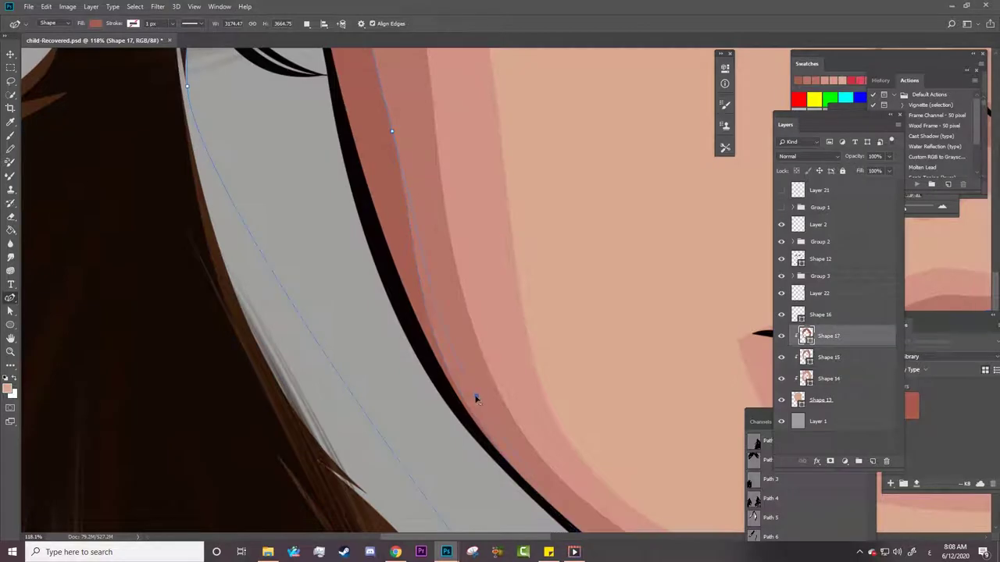
# Smooth out the notch in the jaw shading edge and add a point on the chin edge.
pyautogui.moveTo(406, 314); pyautogui.dragTo(406, 539)
pyautogui.press('space')
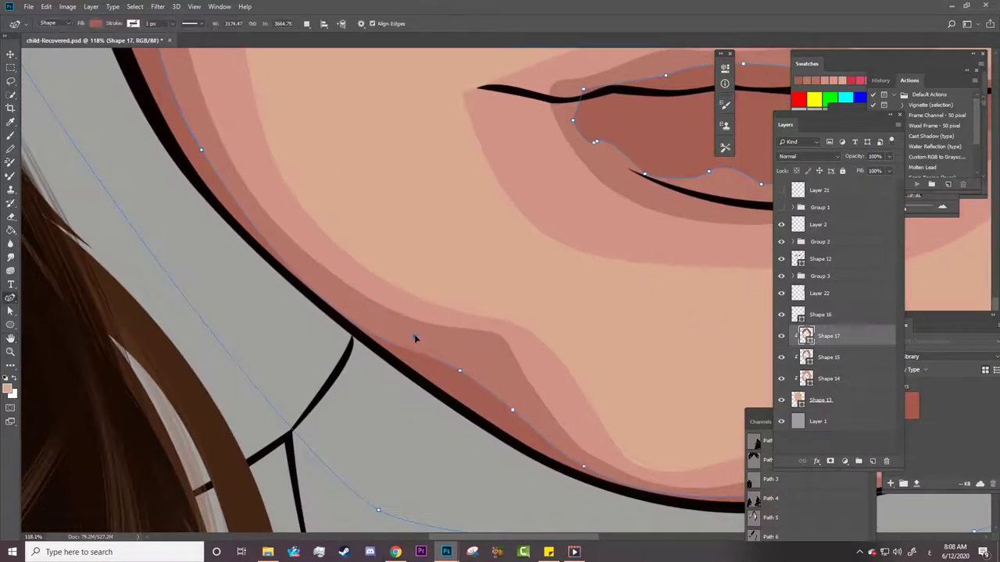
pyautogui.moveTo(399, 337); pyautogui.dragTo(320, 291)
pyautogui.click(464, 370)
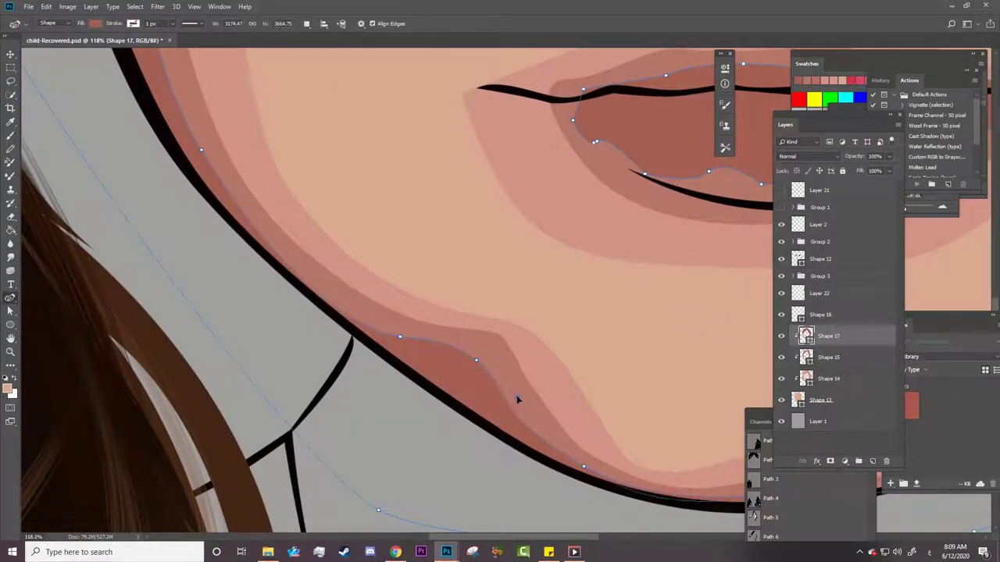
pyautogui.click(536, 419)
pyautogui.moveTo(535, 419); pyautogui.dragTo(51, 332)
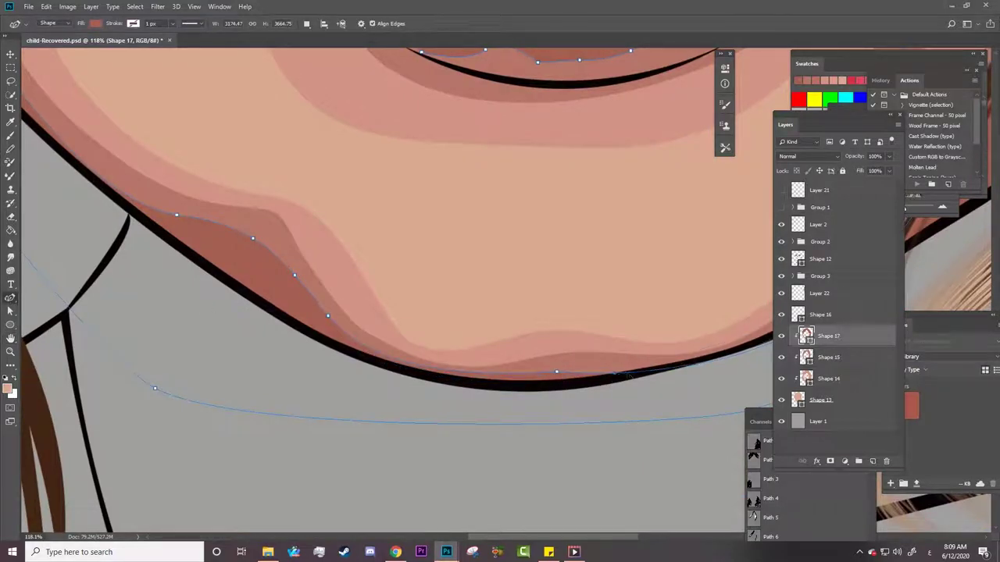
pyautogui.click(605, 368)
# Pull the shading edge along the right jawline and reshape it near the mouth corner.
pyautogui.press('space')
pyautogui.moveTo(589, 378); pyautogui.dragTo(61, 344)
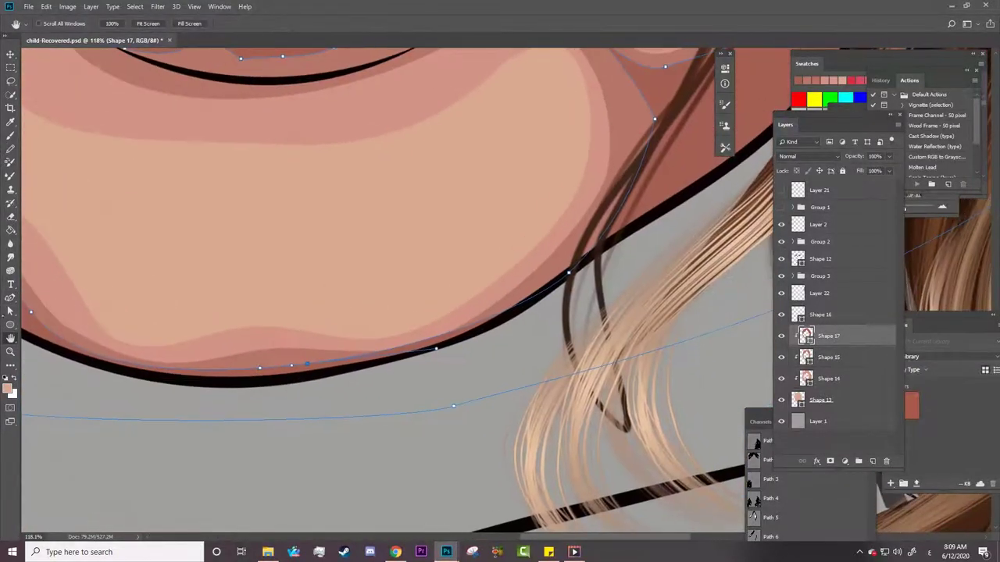
pyautogui.moveTo(569, 273); pyautogui.dragTo(560, 260)
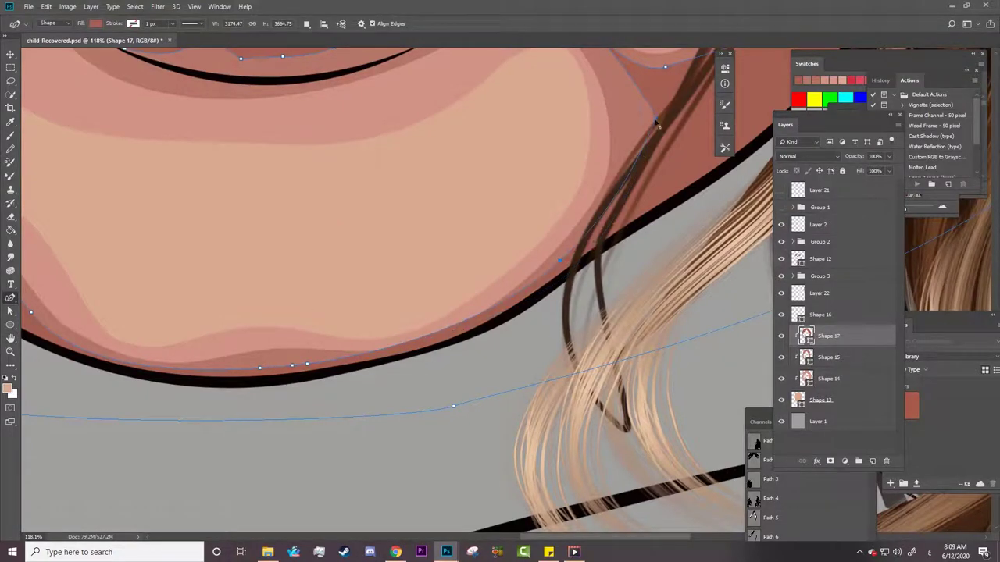
pyautogui.moveTo(655, 119); pyautogui.dragTo(659, 168)
pyautogui.moveTo(395, 101); pyautogui.dragTo(393, 263)
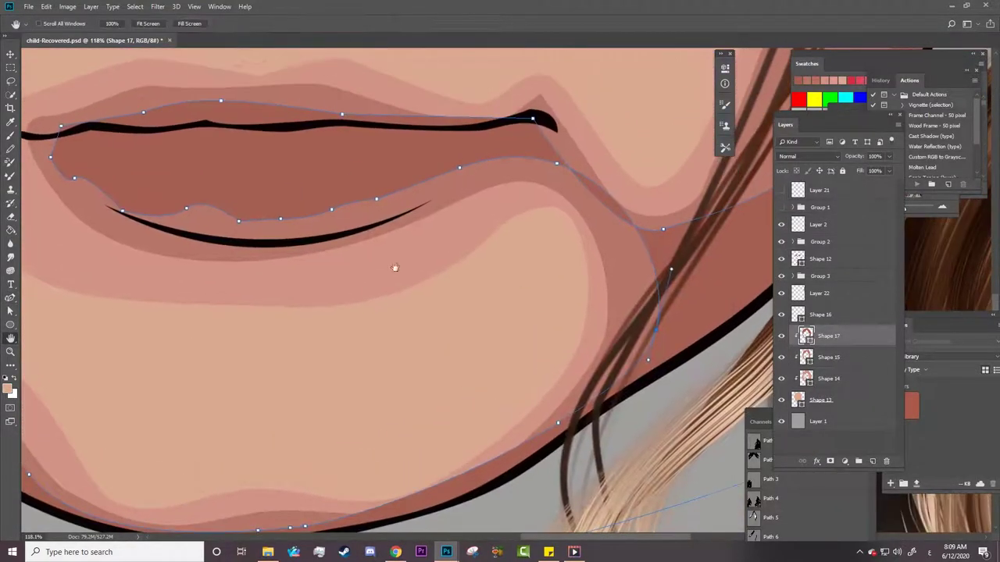
pyautogui.moveTo(647, 247); pyautogui.dragTo(629, 260)
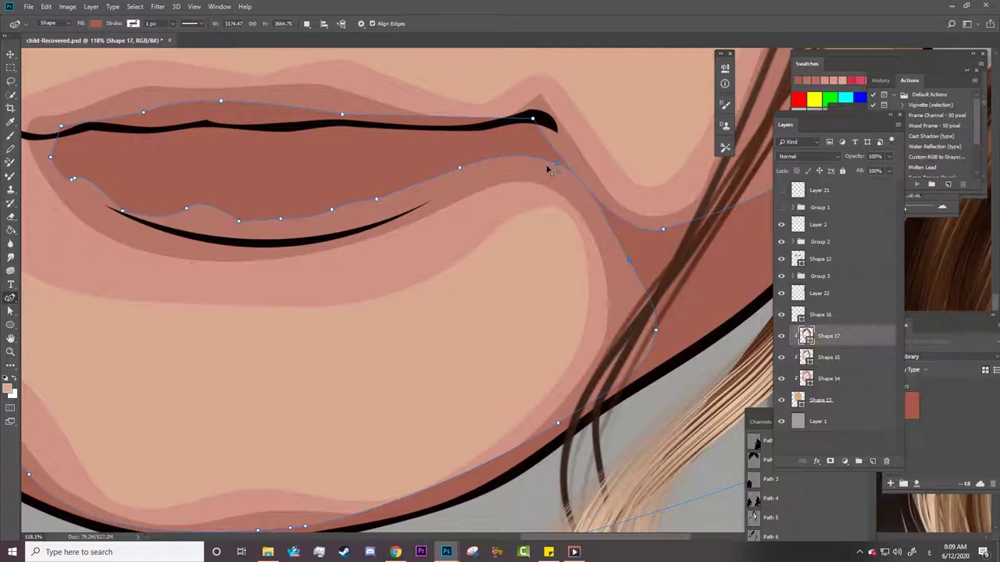
pyautogui.moveTo(556, 163); pyautogui.dragTo(538, 168)
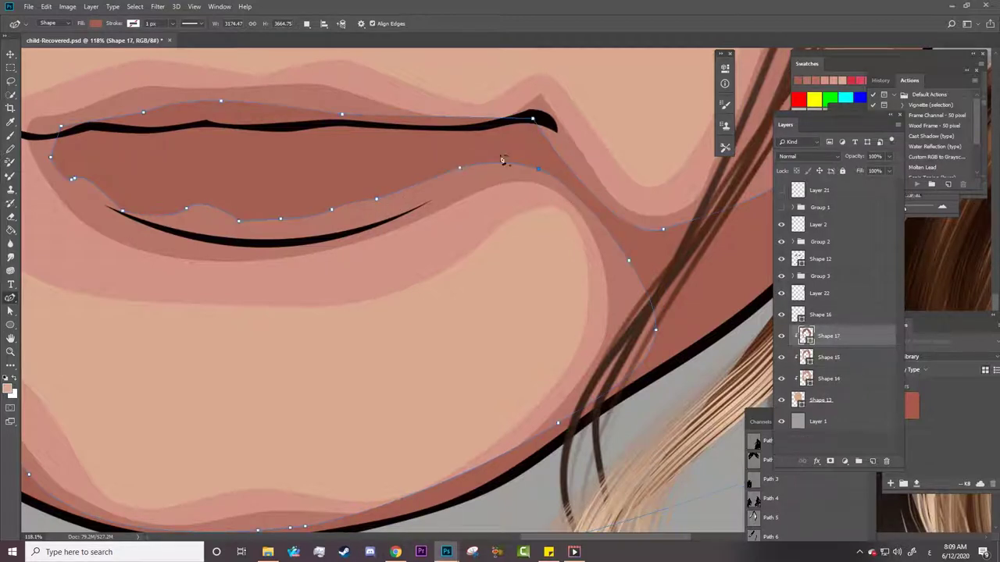
# Align the top edge with the black upper-lip line, then zoom out to the whole face.
pyautogui.moveTo(532, 119)
pyautogui.mouseDown()
pyautogui.moveTo(539, 112)
pyautogui.moveTo(591, 180)
pyautogui.mouseUp()
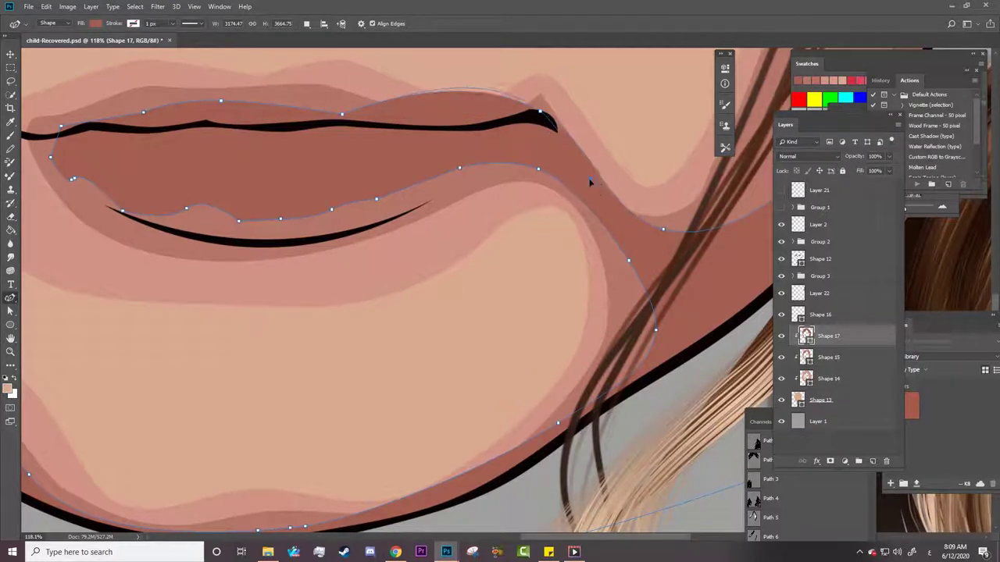
pyautogui.click(662, 230)
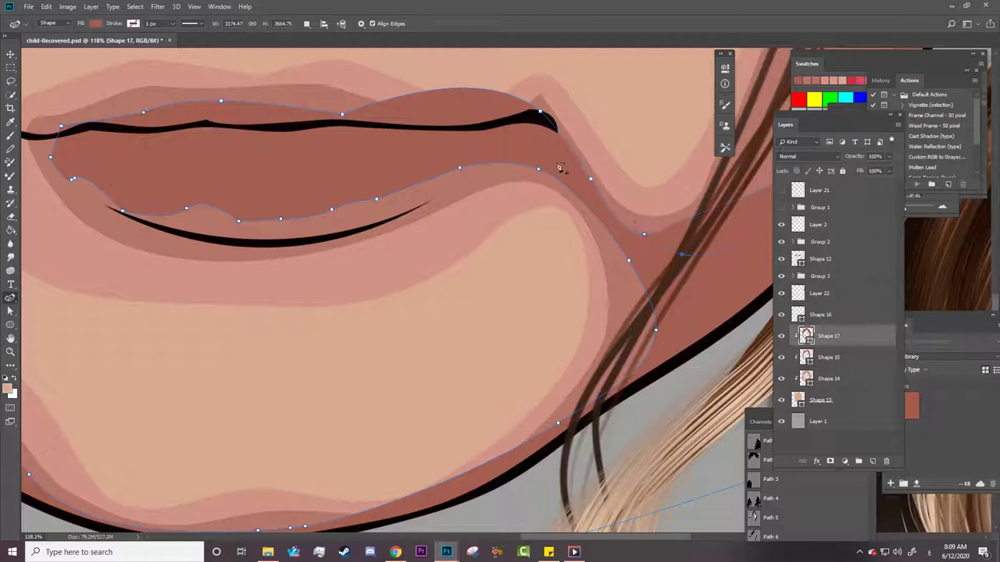
pyautogui.moveTo(480, 94); pyautogui.dragTo(475, 113)
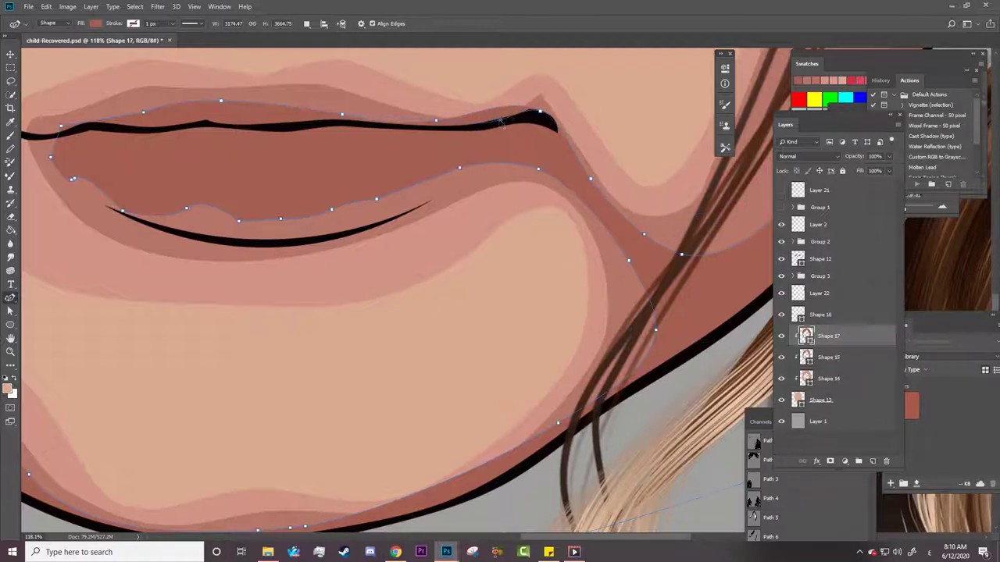
pyautogui.click(436, 120)
pyautogui.press('z')
pyautogui.moveTo(548, 310); pyautogui.dragTo(163, 256)
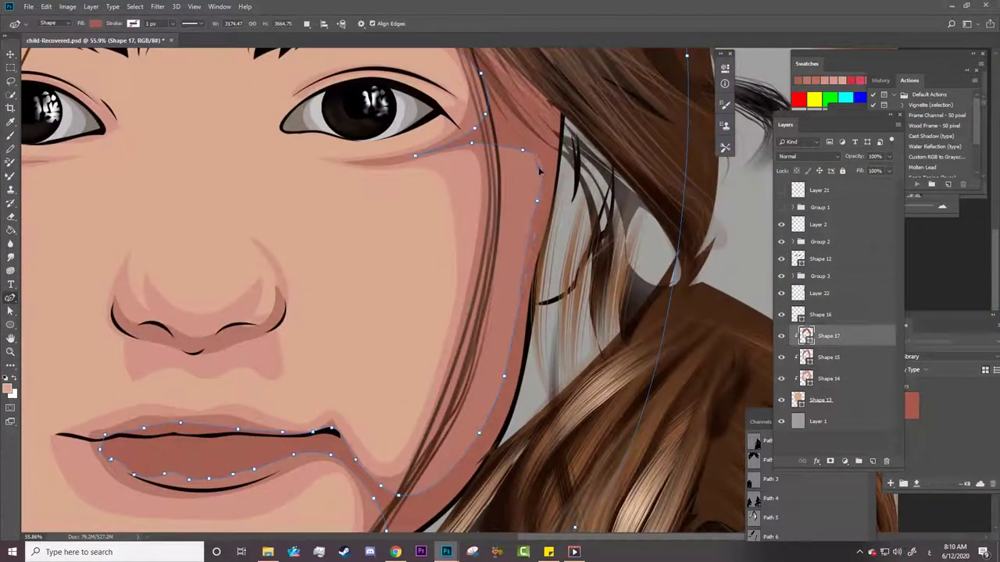
# Zoom in on the eye corner and reshape Shape 17's curve there.
pyautogui.press('z')
pyautogui.click(440, 95)
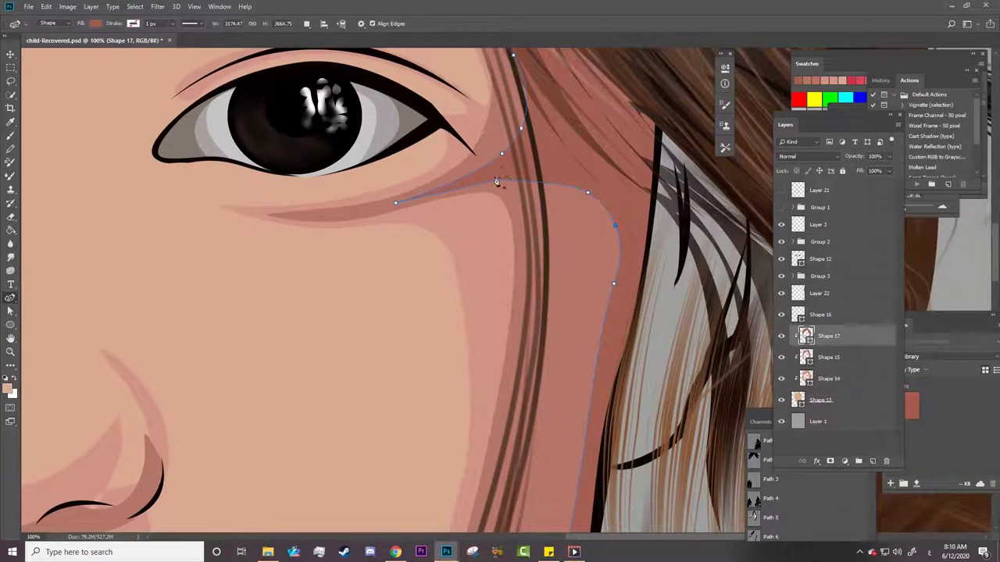
pyautogui.moveTo(513, 181); pyautogui.dragTo(459, 186)
# On Shape 15, redraw the cheek shading outline down around the mouth corner.
pyautogui.hotkey('alt', '[')
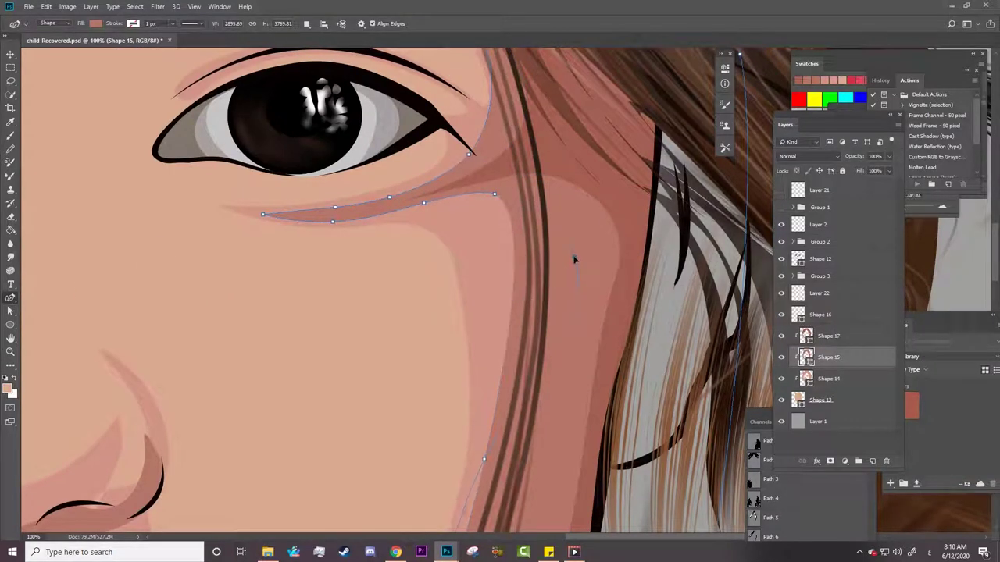
pyautogui.click(574, 257)
pyautogui.click(545, 437)
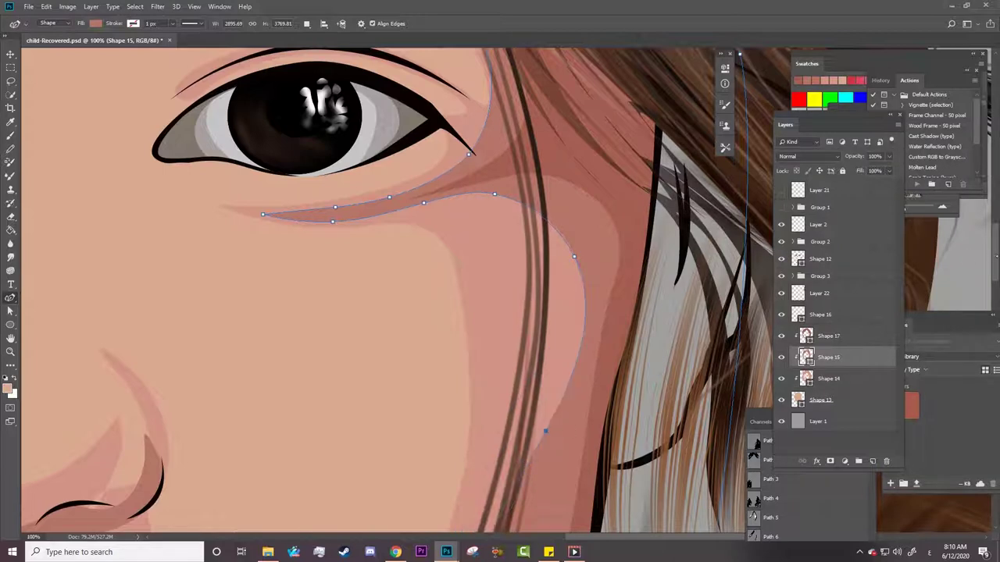
pyautogui.scroll(-5, 509, 249)
pyautogui.click(482, 307)
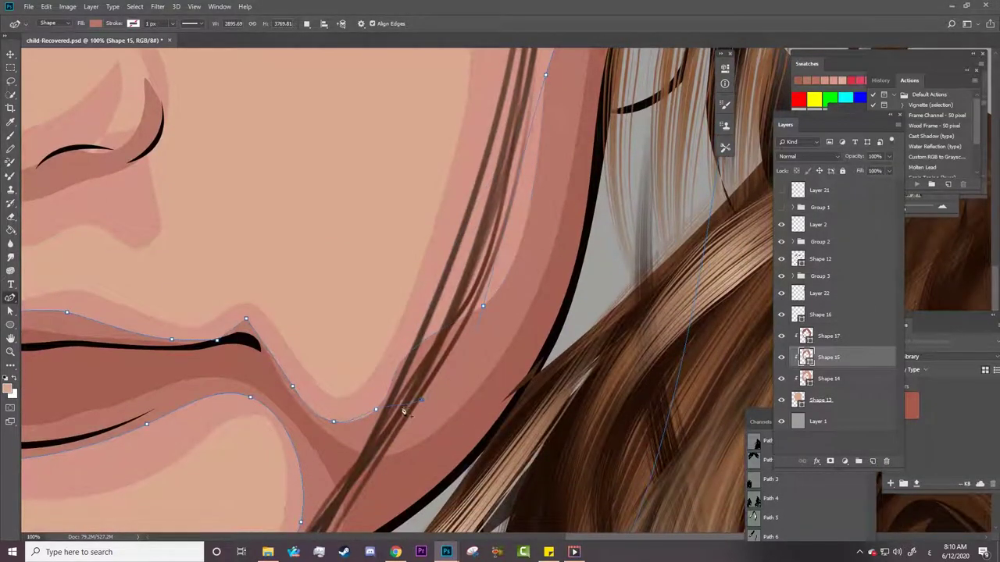
pyautogui.moveTo(407, 401)
pyautogui.mouseDown()
pyautogui.moveTo(315, 404)
pyautogui.moveTo(301, 377)
pyautogui.mouseUp()
pyautogui.hotkey('ctrl', 'z')
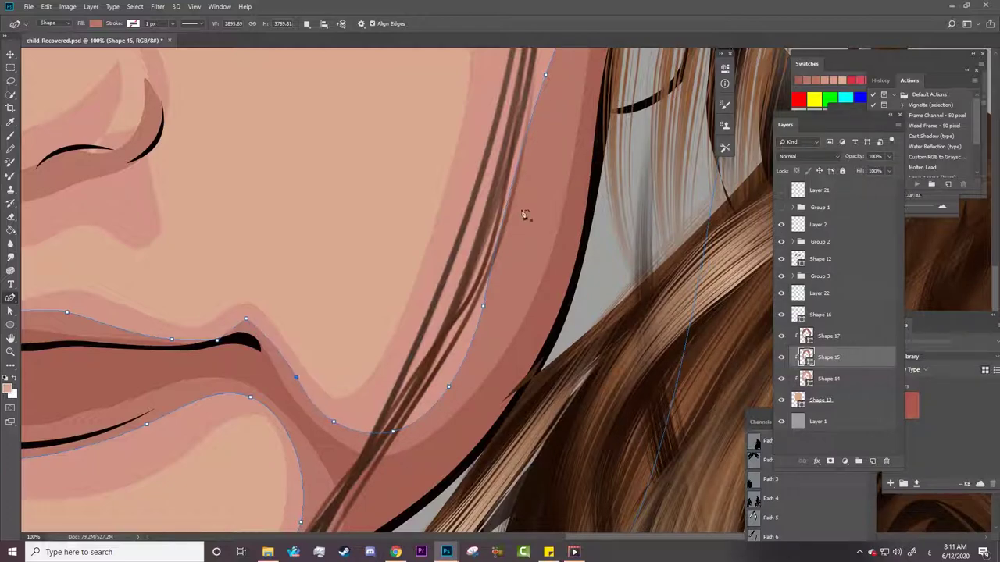
# Zoom out to check the whole face, then zoom in on the nose.
pyautogui.press('z')
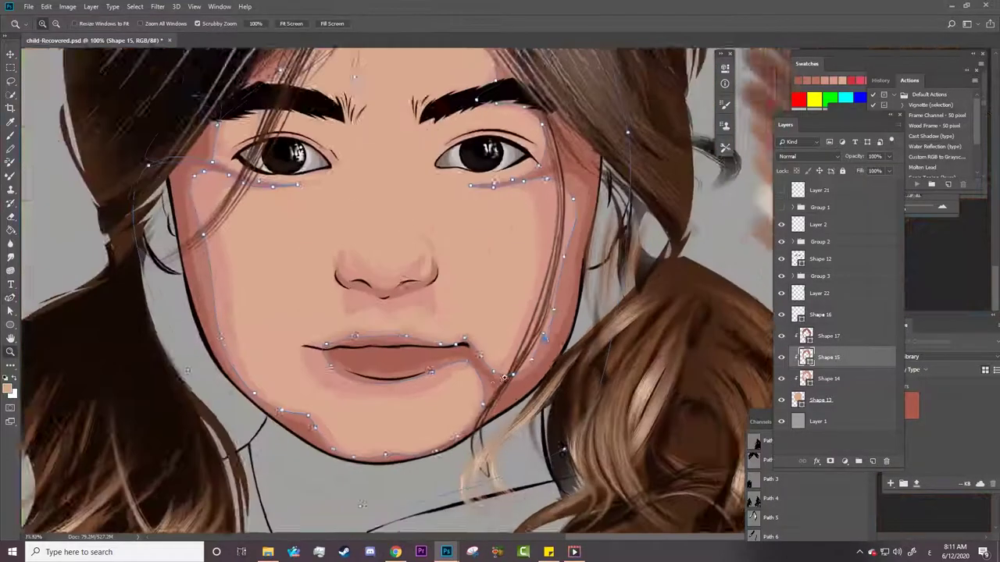
pyautogui.moveTo(502, 330)
pyautogui.mouseDown()
pyautogui.moveTo(615, 236)
pyautogui.moveTo(649, 236)
pyautogui.mouseUp()
pyautogui.press('p')
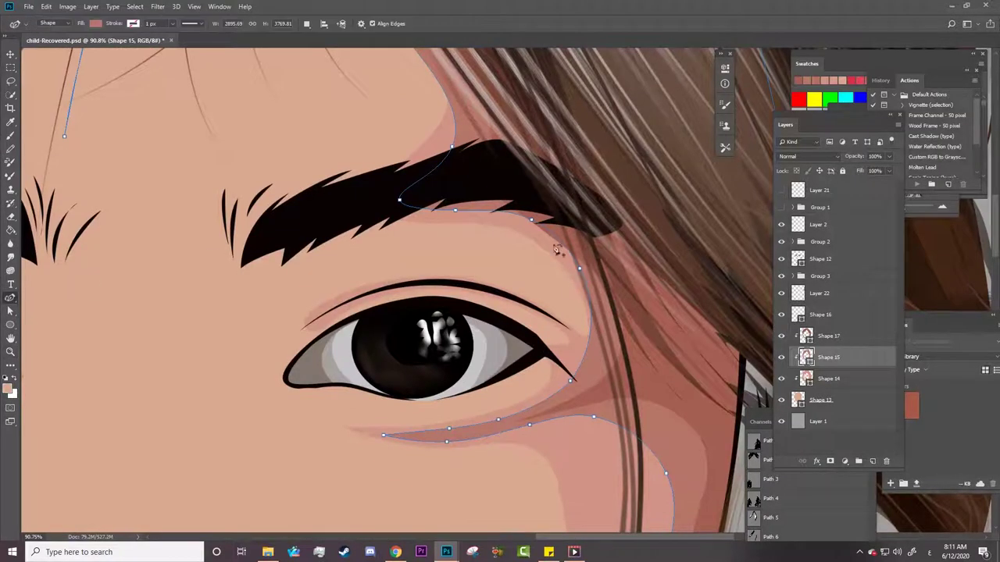
pyautogui.hotkey('ctrl', '0')
pyautogui.scroll(1, 469, 289)
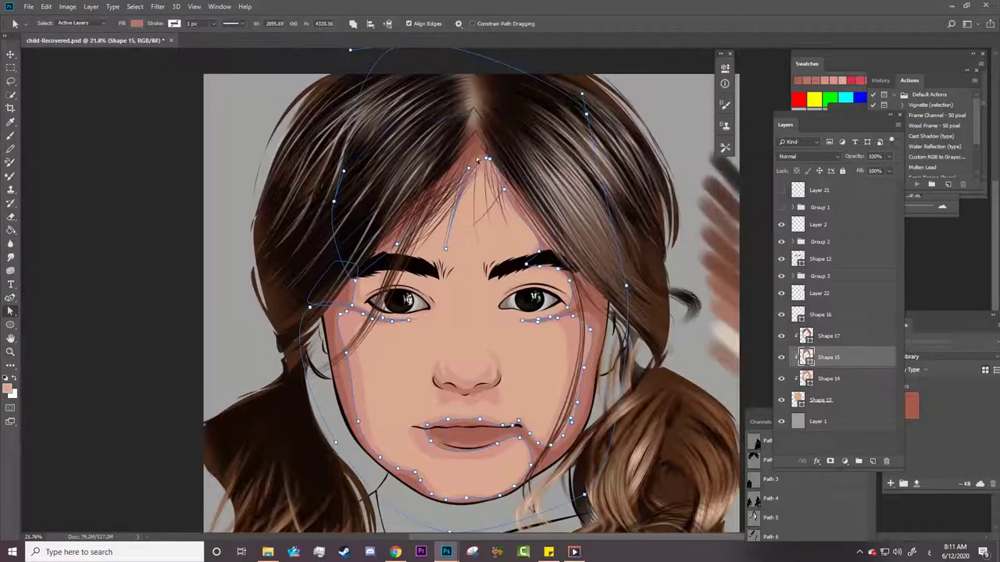
pyautogui.press('z')
pyautogui.moveTo(515, 385); pyautogui.dragTo(530, 385)
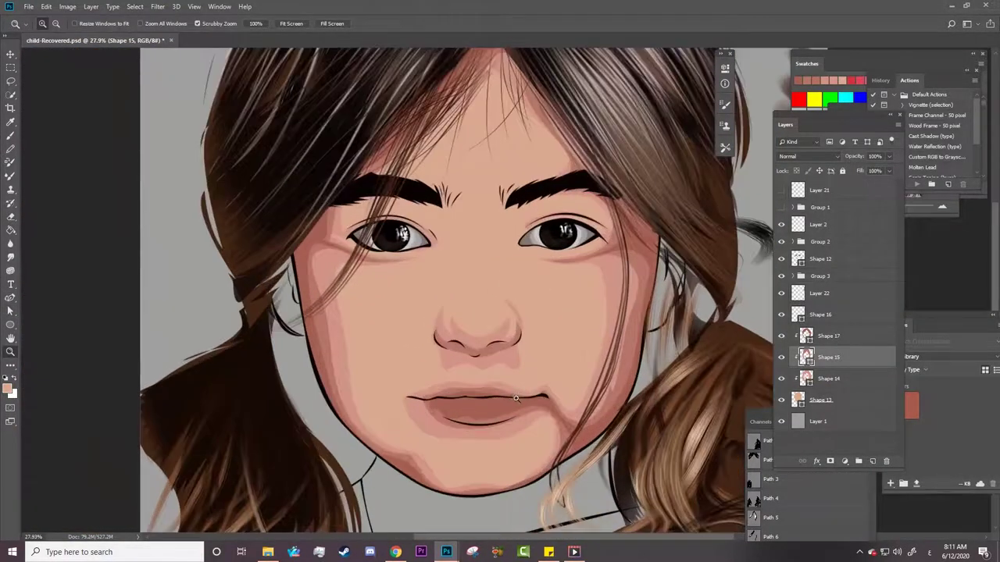
pyautogui.moveTo(481, 337); pyautogui.dragTo(213, 285)
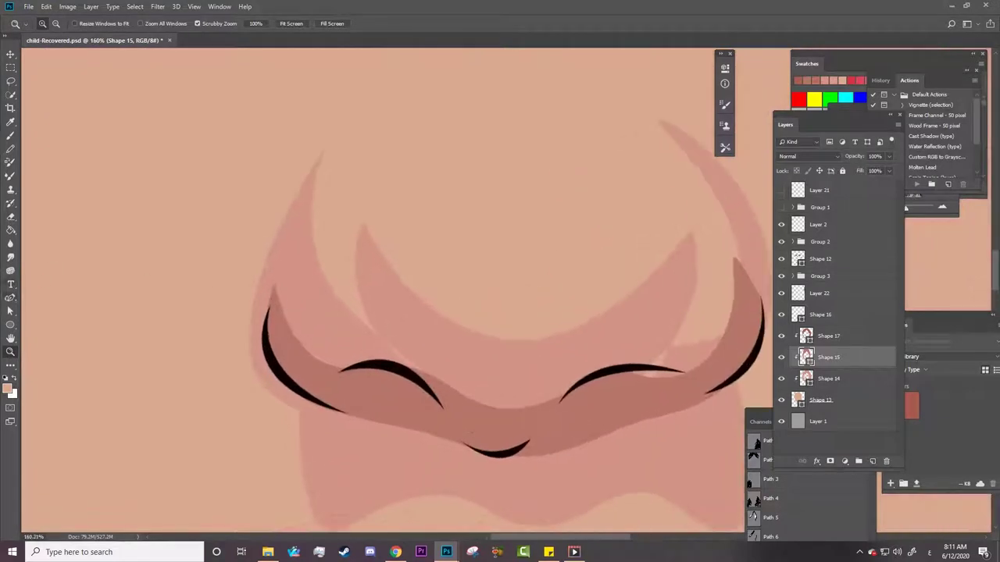
# Select the Shape 17 layer and set the Pen tool to Combine Shapes.
pyautogui.press('p')
pyautogui.rightClick(11, 299)
pyautogui.click(47, 296)
pyautogui.click(306, 23)
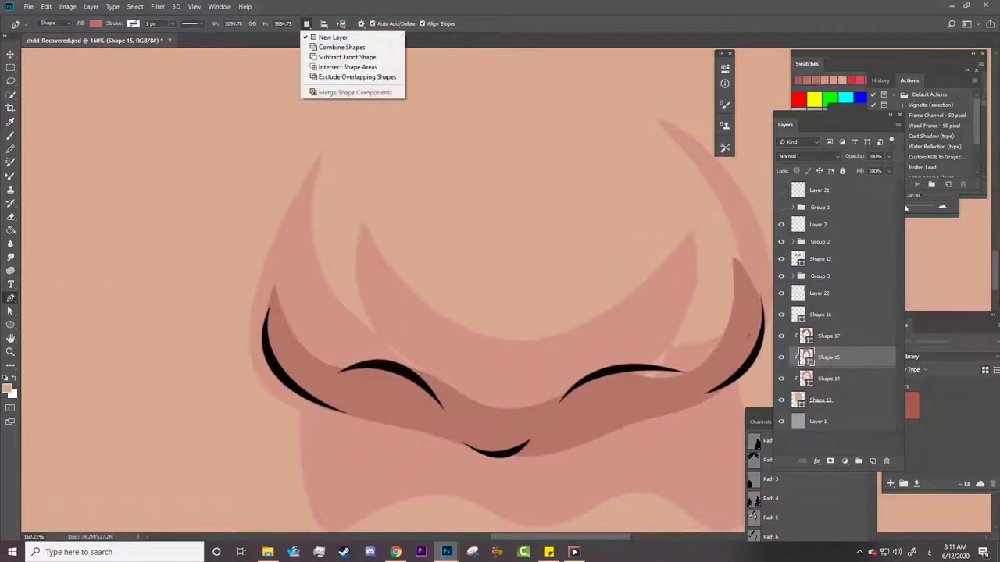
pyautogui.click(828, 336)
pyautogui.click(306, 24)
pyautogui.click(321, 47)
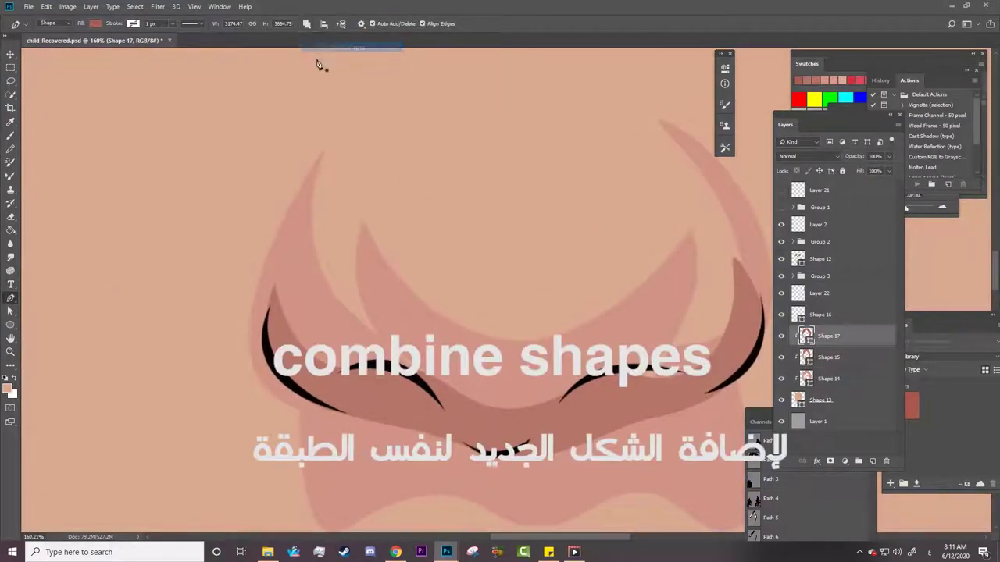
# Trace the nose shading's outer edge from above the left nostril, under the tip, up past the right nostril.
pyautogui.click(292, 235)
pyautogui.moveTo(296, 390); pyautogui.dragTo(365, 424)
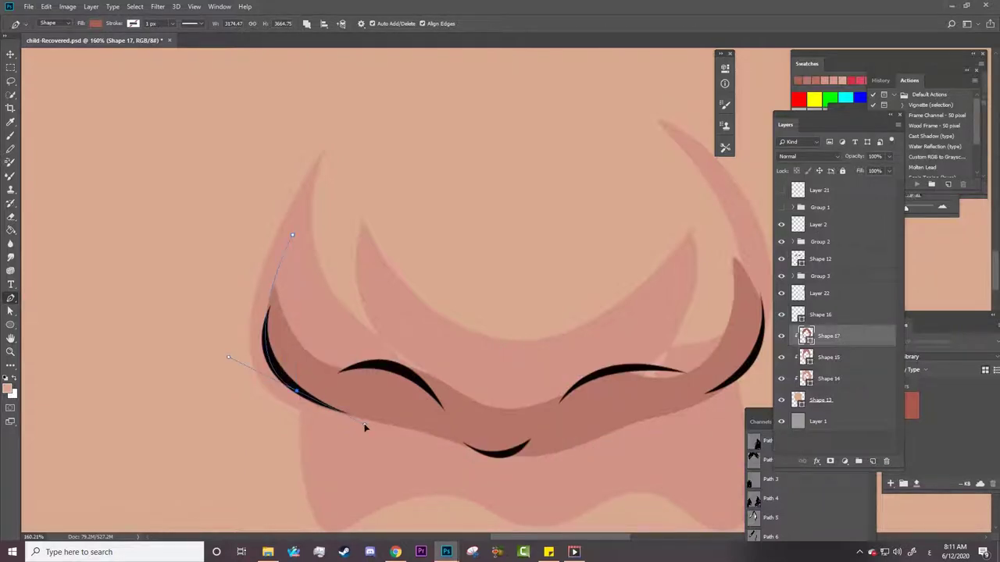
pyautogui.moveTo(452, 435); pyautogui.dragTo(479, 444)
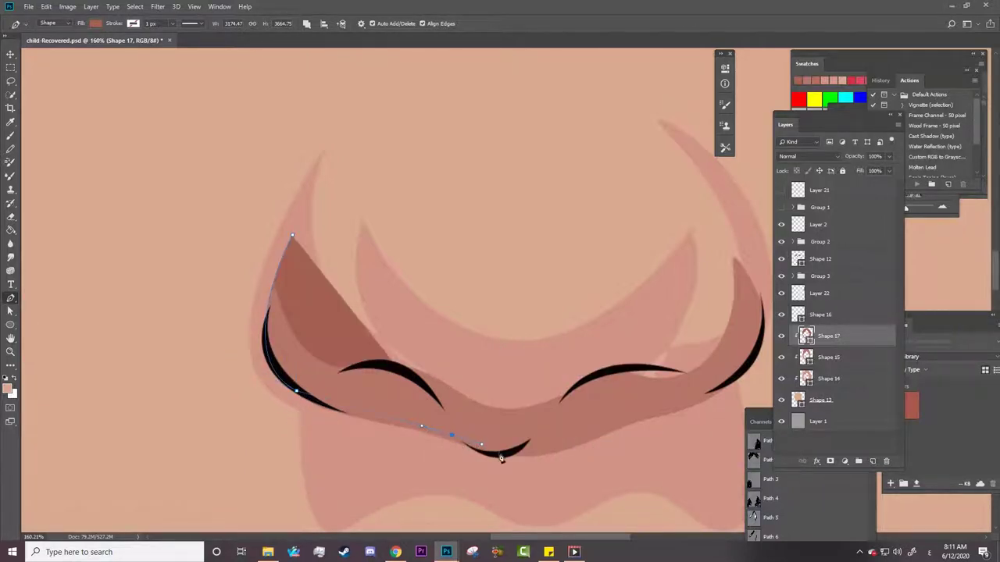
pyautogui.click(502, 453)
pyautogui.moveTo(622, 419); pyautogui.dragTo(652, 409)
pyautogui.moveTo(738, 381); pyautogui.dragTo(752, 359)
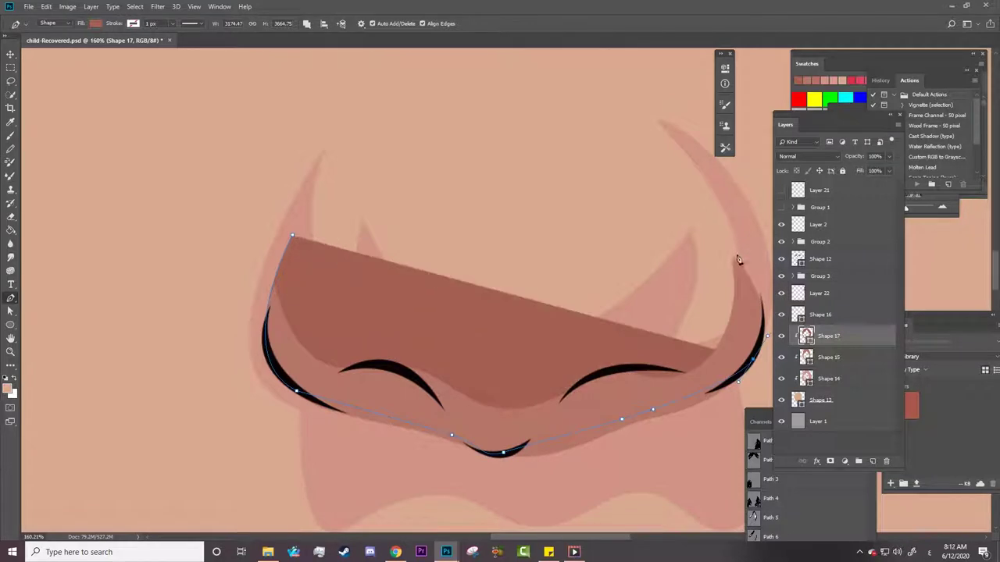
pyautogui.moveTo(736, 255); pyautogui.dragTo(761, 291)
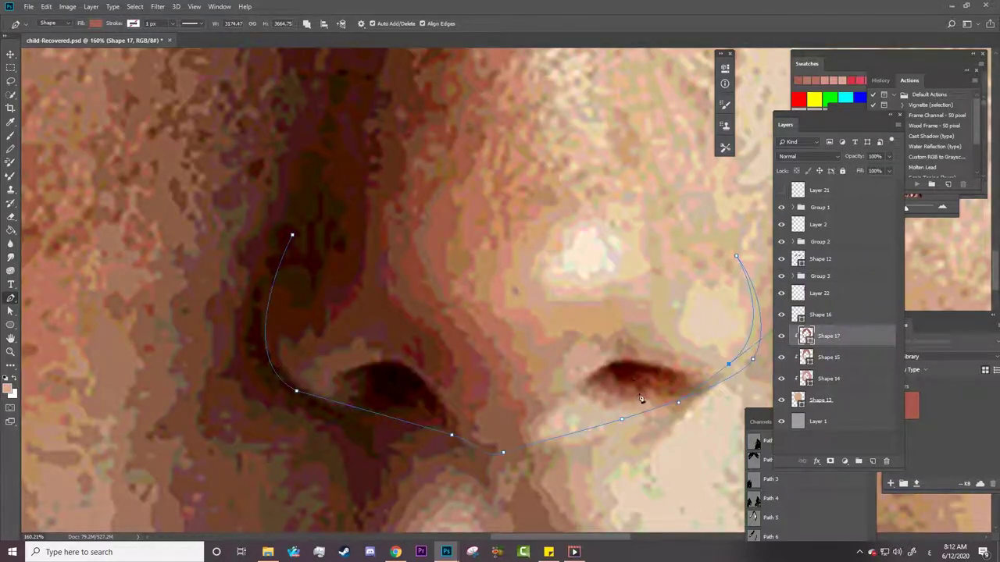
# Trace back along the tops of both nostrils and close the nose shading path.
pyautogui.click(677, 373)
pyautogui.click(627, 363)
pyautogui.click(580, 385)
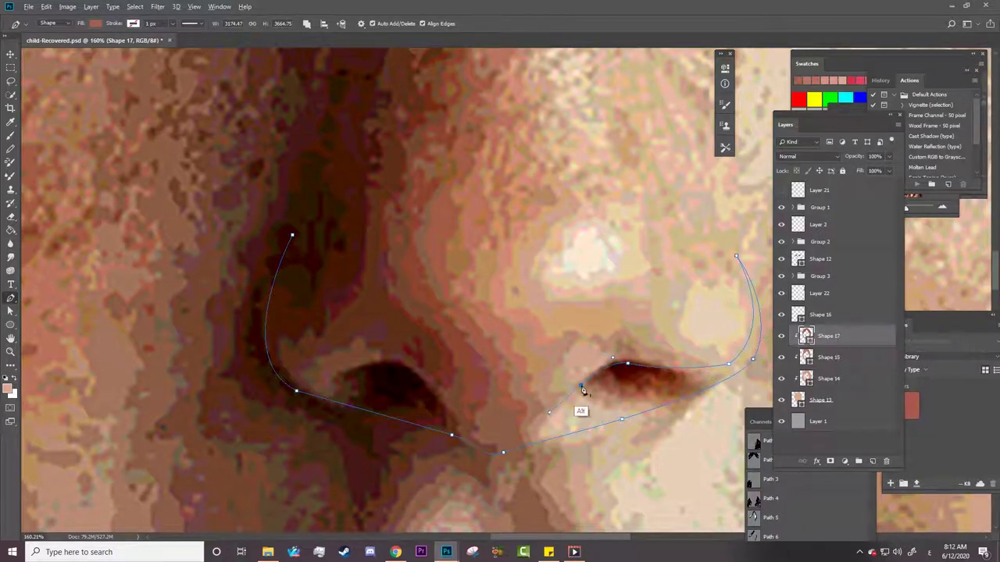
pyautogui.moveTo(474, 407); pyautogui.dragTo(429, 393)
pyautogui.click(428, 388)
pyautogui.click(384, 364)
pyautogui.click(340, 380)
pyautogui.moveTo(306, 394); pyautogui.dragTo(279, 361)
pyautogui.click(292, 235)
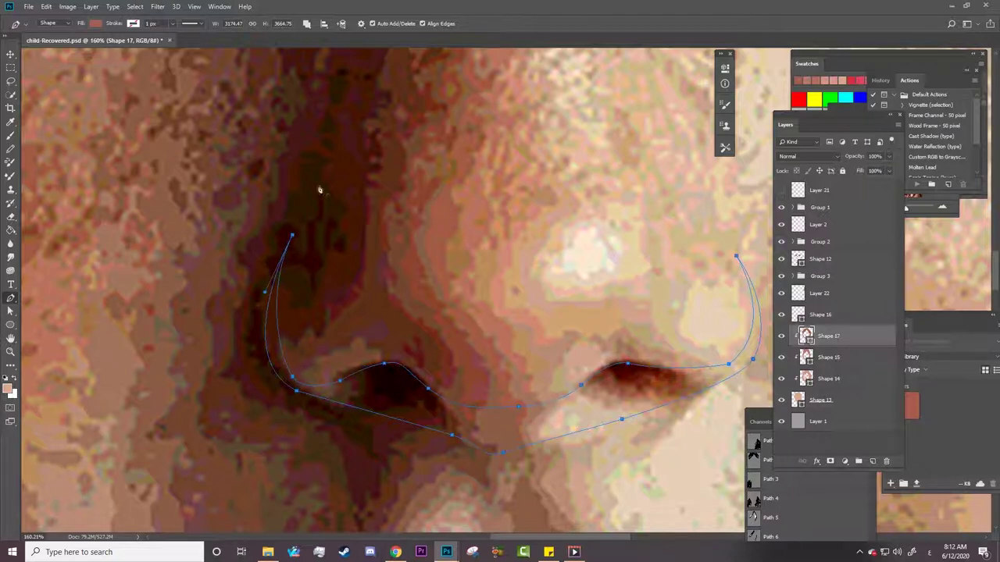
# Hide the Group 1 reference and zoom out to check the nose shading.
pyautogui.click(781, 207)
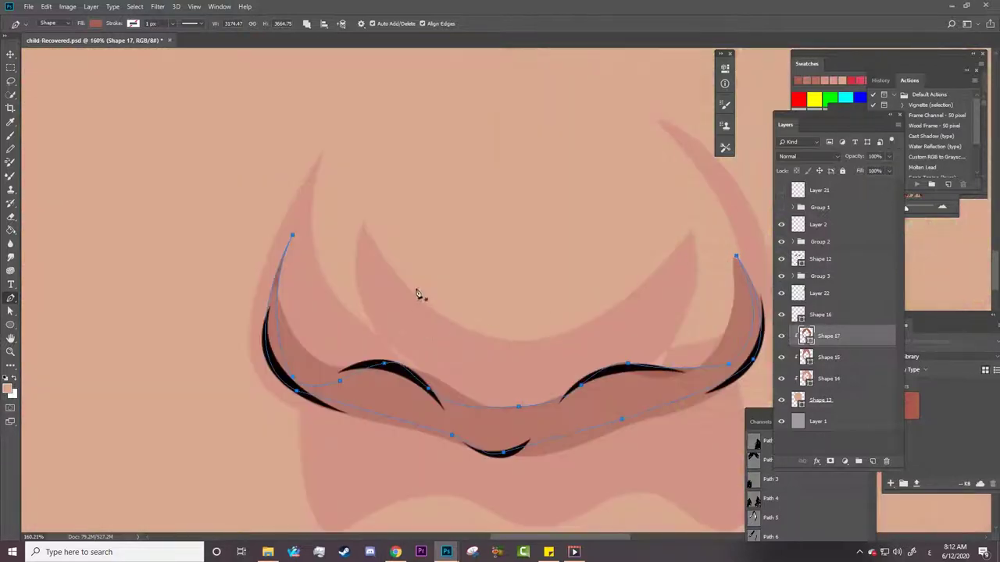
pyautogui.press('z')
pyautogui.scroll(-5, 468, 352)
pyautogui.scroll(-2, 502, 375)
pyautogui.scroll(4, 547, 352)
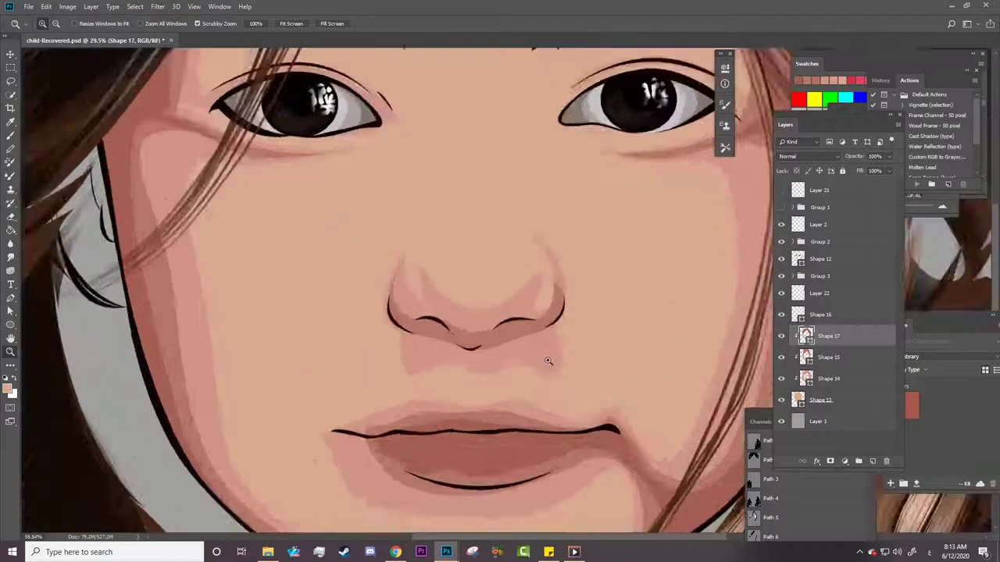
pyautogui.scroll(4, 617, 261)
pyautogui.press('a')
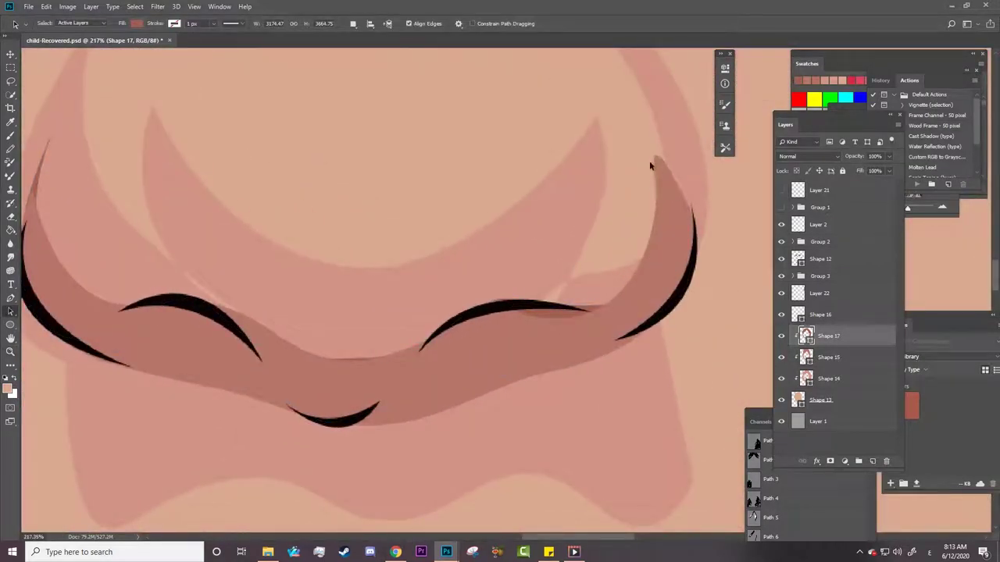
pyautogui.rightClick(10, 298)
pyautogui.click(62, 341)
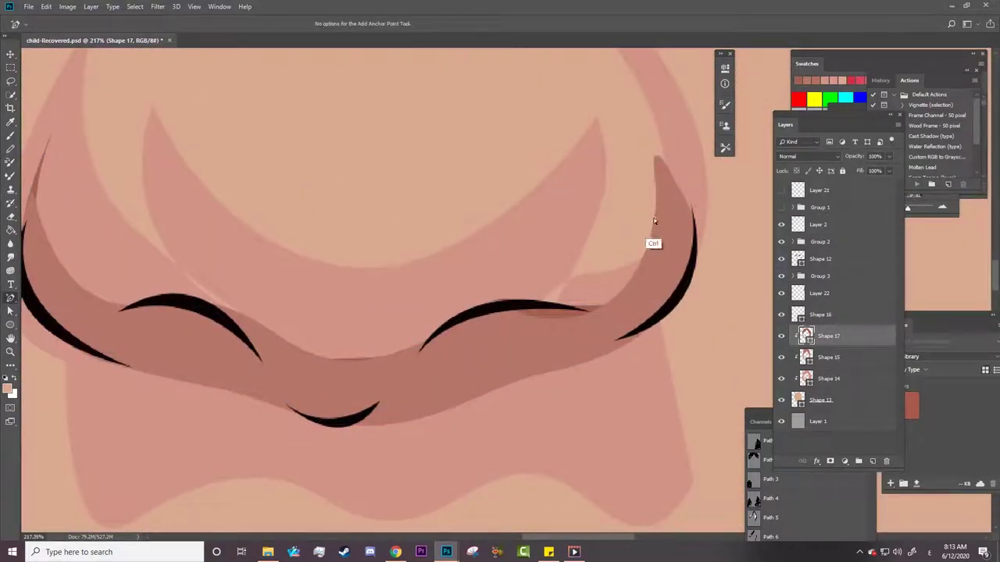
pyautogui.click(789, 338)
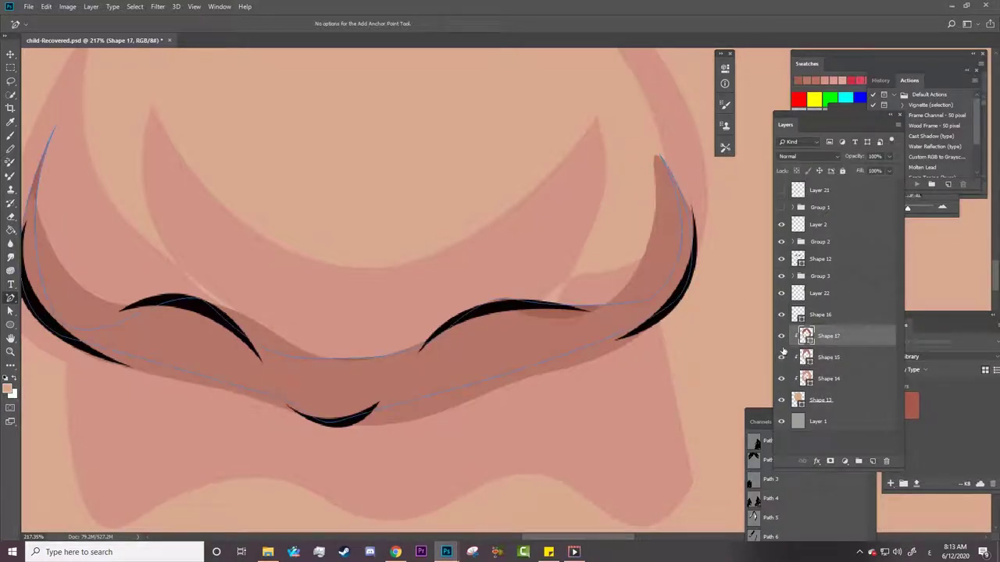
# Inspect Shape 16 by toggling layer visibility and move it directly below Shape 17.
pyautogui.moveTo(781, 336); pyautogui.dragTo(782, 382)
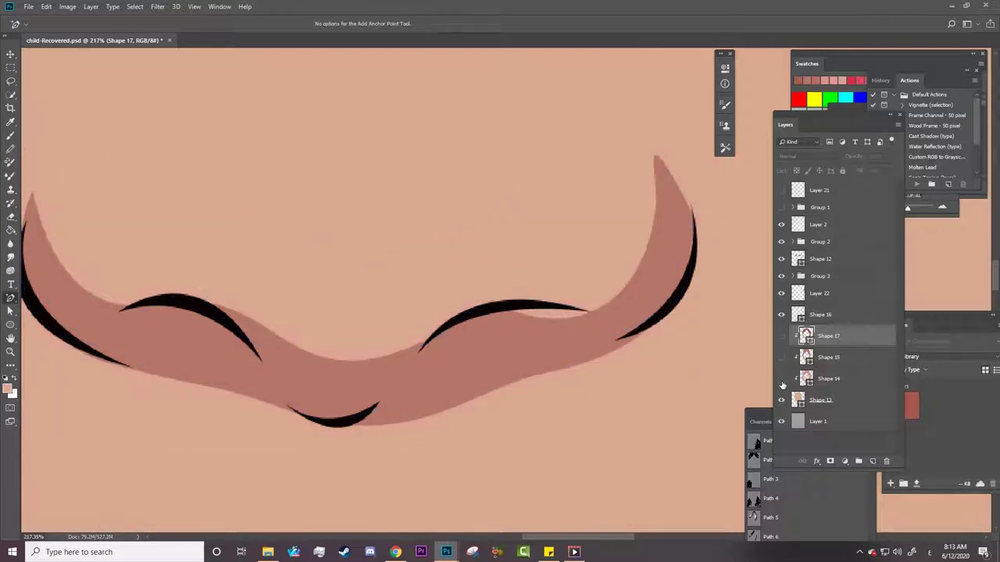
pyautogui.click(781, 292)
pyautogui.click(781, 314)
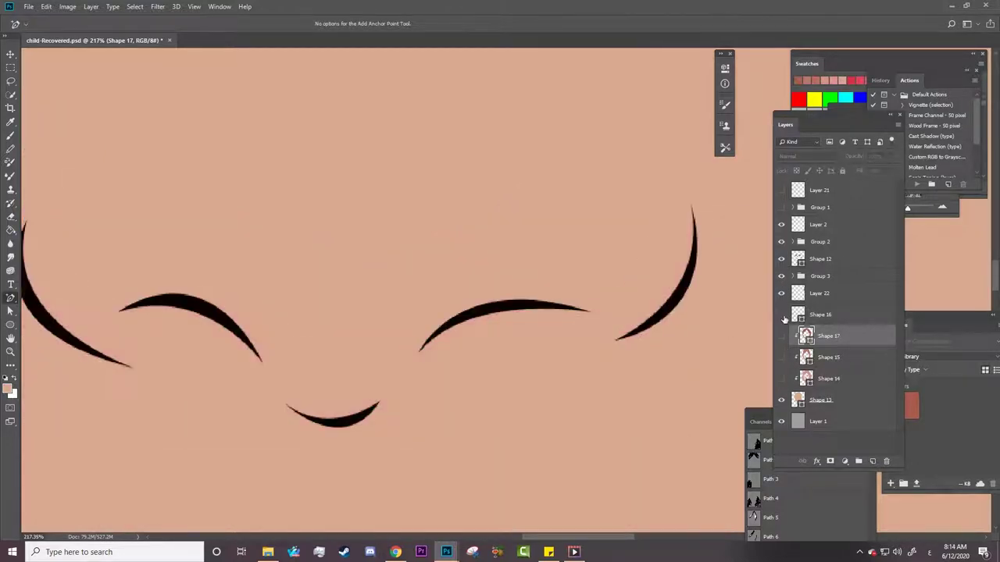
pyautogui.click(827, 317)
pyautogui.moveTo(827, 317); pyautogui.dragTo(822, 348)
pyautogui.moveTo(781, 383); pyautogui.dragTo(781, 358)
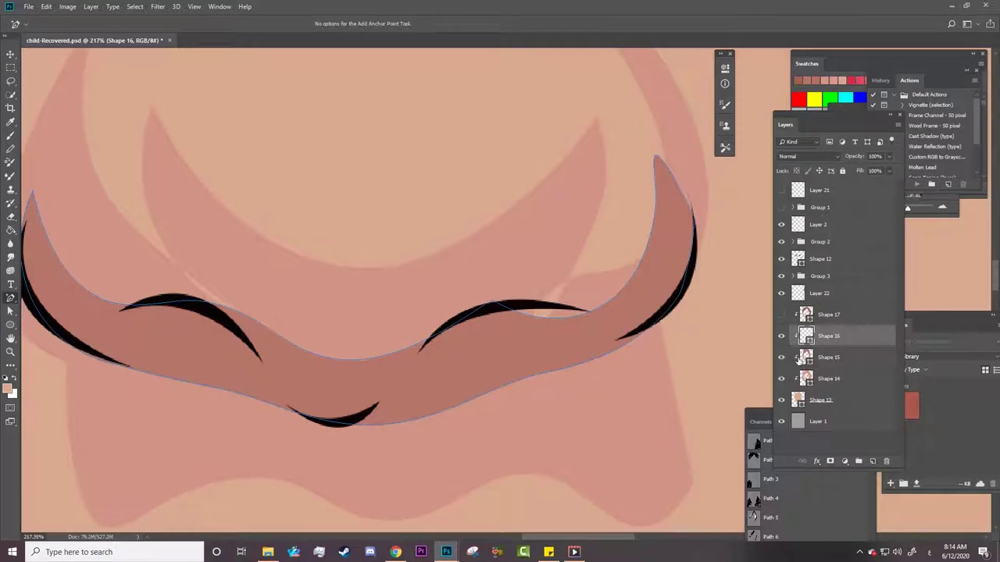
# Merge Shape 15 into Shape 16, then make Shape 17 visible and selected.
pyautogui.rightClick(840, 359)
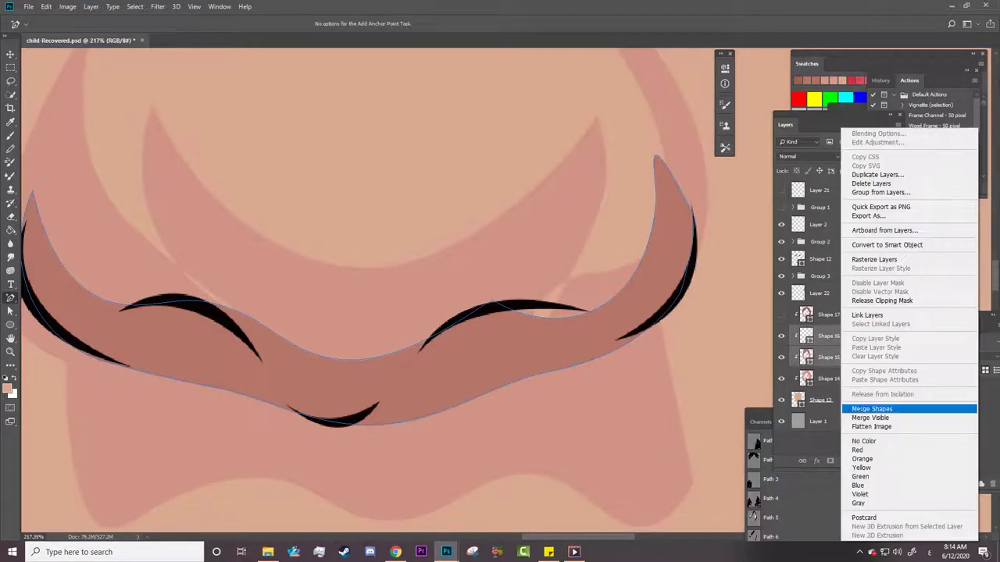
pyautogui.click(859, 409)
pyautogui.click(781, 336)
pyautogui.click(780, 335)
pyautogui.click(781, 314)
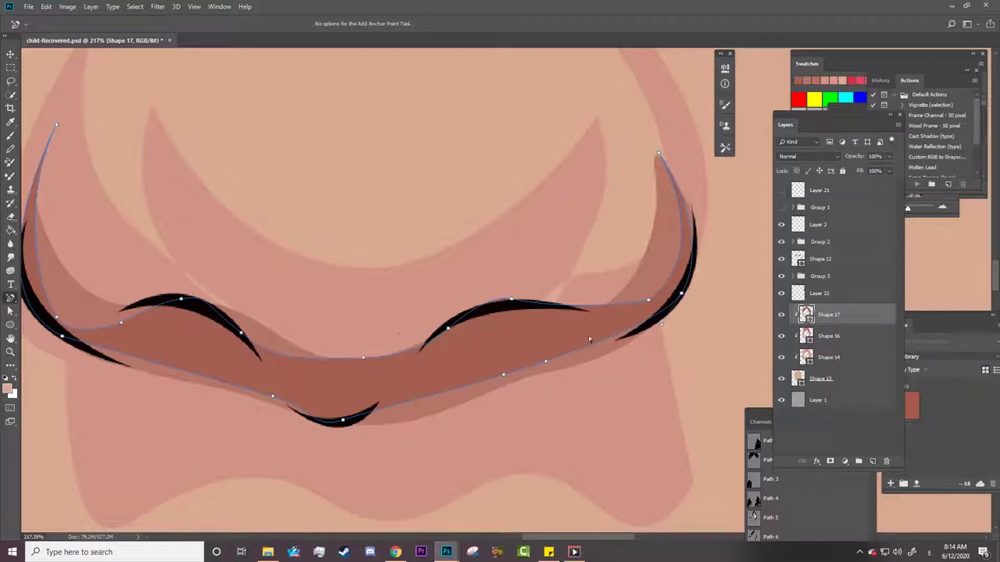
# Add anchors to the dark band's lower-right edge and reshape it.
pyautogui.click(558, 346)
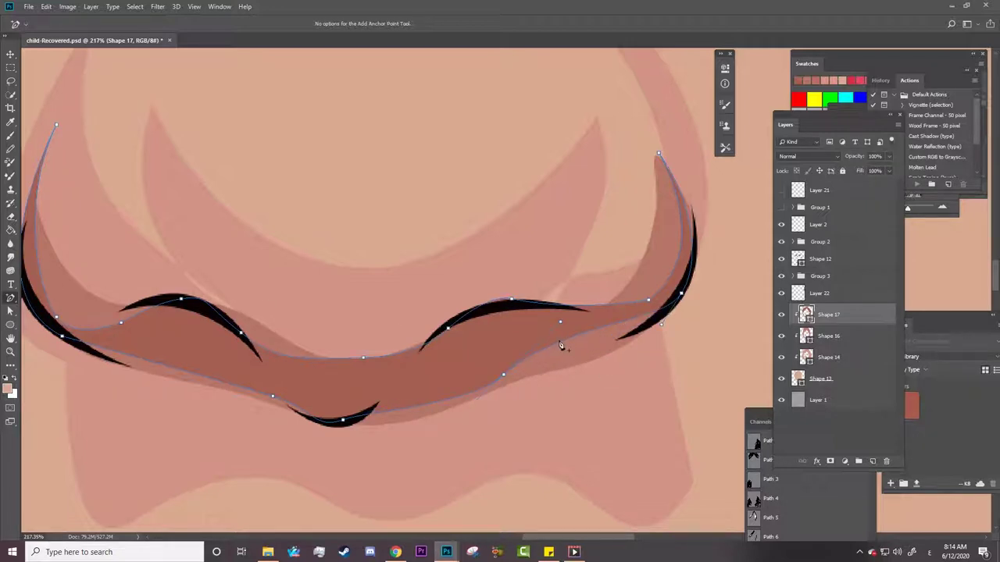
pyautogui.click(558, 343)
pyautogui.moveTo(512, 367); pyautogui.dragTo(559, 350)
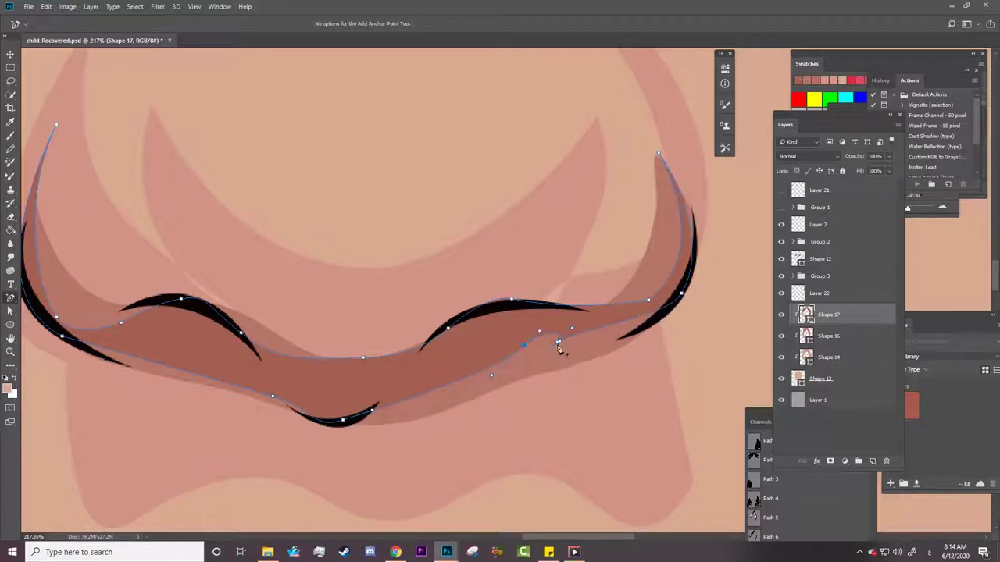
pyautogui.moveTo(471, 377)
pyautogui.mouseDown()
pyautogui.moveTo(468, 386)
pyautogui.moveTo(431, 374)
pyautogui.mouseUp()
# Use the Curvature Pen to cut notches and bends into the band's lower edge.
pyautogui.rightClick(11, 298)
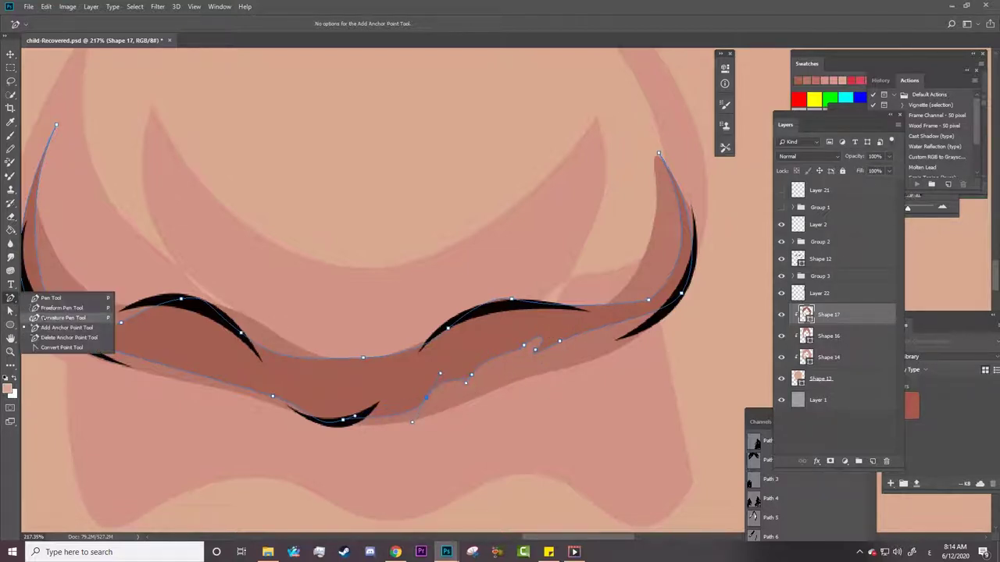
pyautogui.click(63, 319)
pyautogui.click(483, 352)
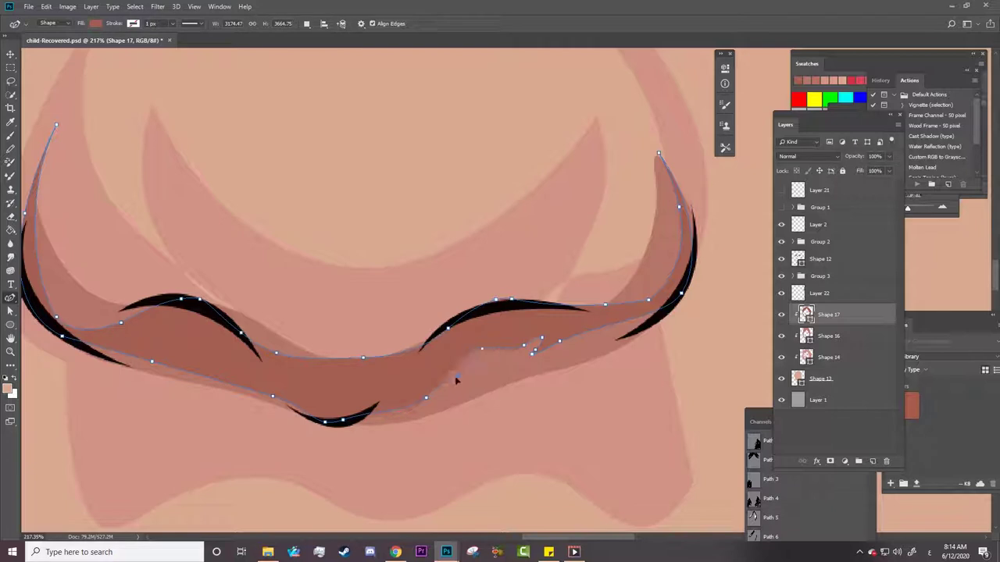
pyautogui.click(408, 398)
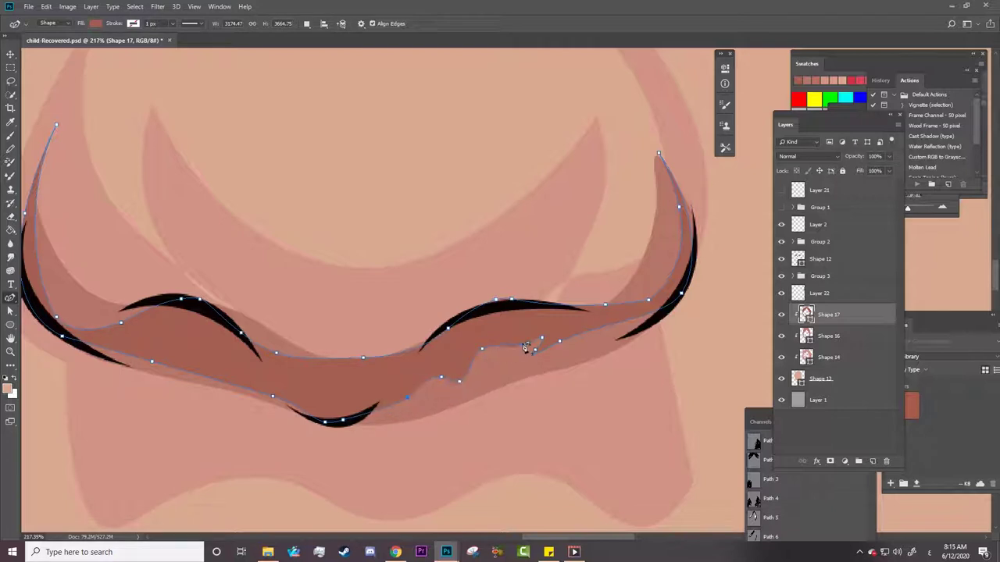
pyautogui.click(594, 346)
pyautogui.moveTo(563, 349); pyautogui.dragTo(565, 341)
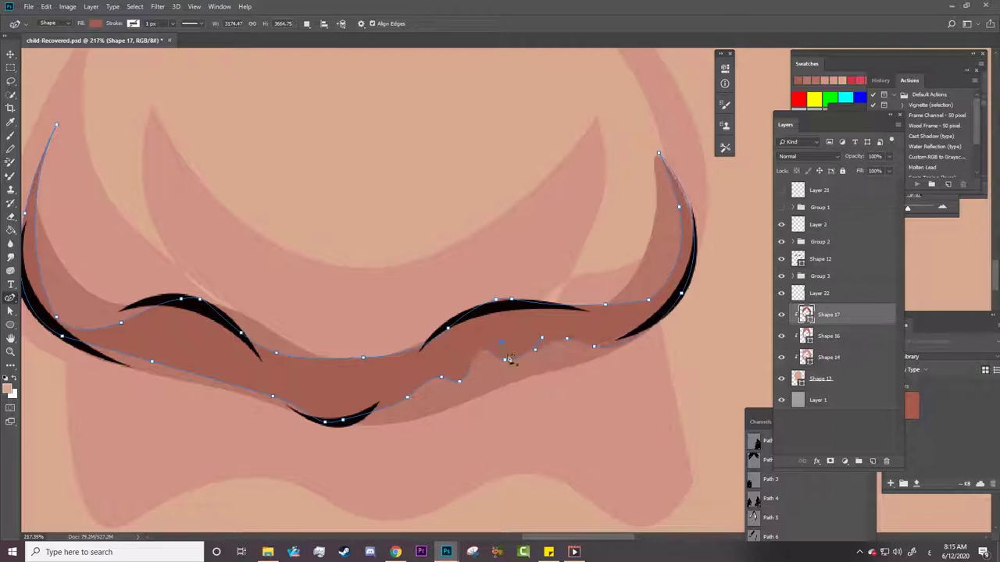
pyautogui.moveTo(506, 359); pyautogui.dragTo(435, 389)
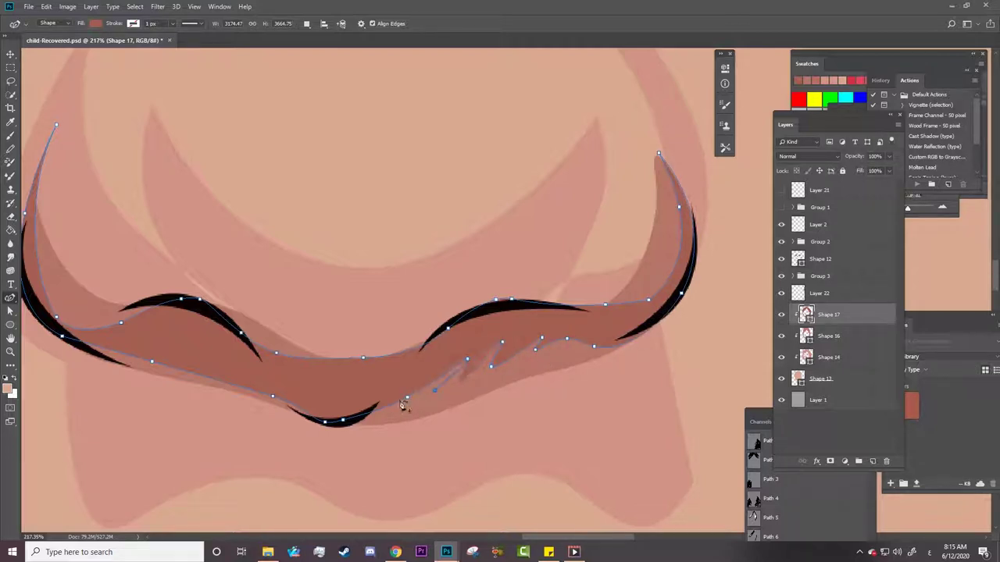
# Make the band's lower-left edge jagged and lower the middle of its upper edge.
pyautogui.click(239, 372)
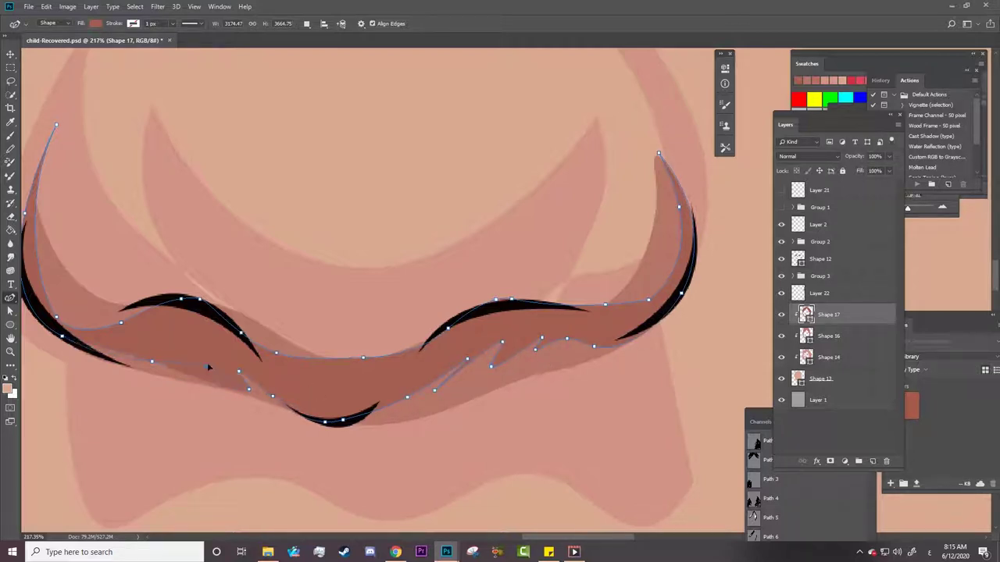
pyautogui.moveTo(212, 364); pyautogui.dragTo(216, 382)
pyautogui.moveTo(152, 362); pyautogui.dragTo(145, 353)
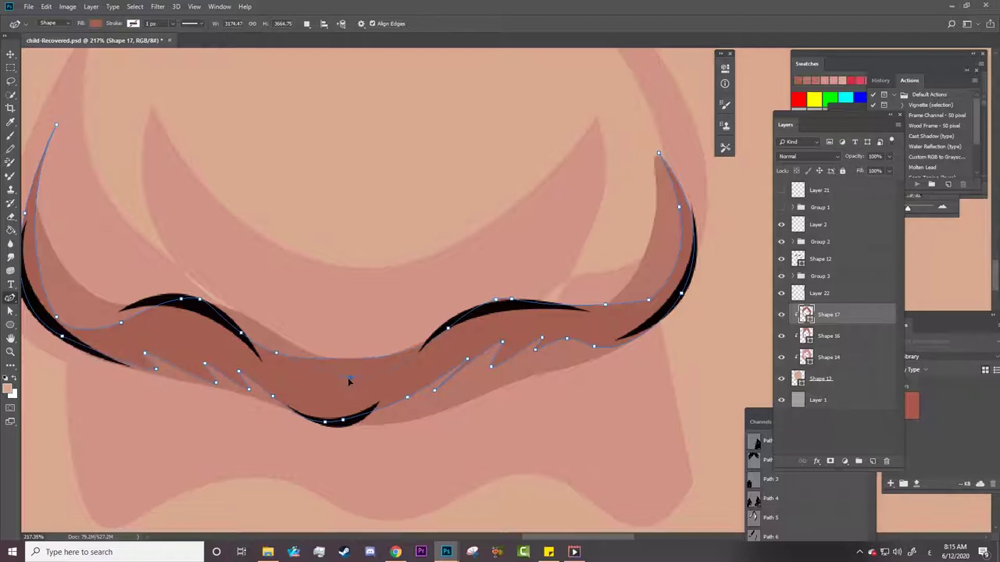
pyautogui.click(349, 380)
pyautogui.moveTo(275, 353); pyautogui.dragTo(269, 369)
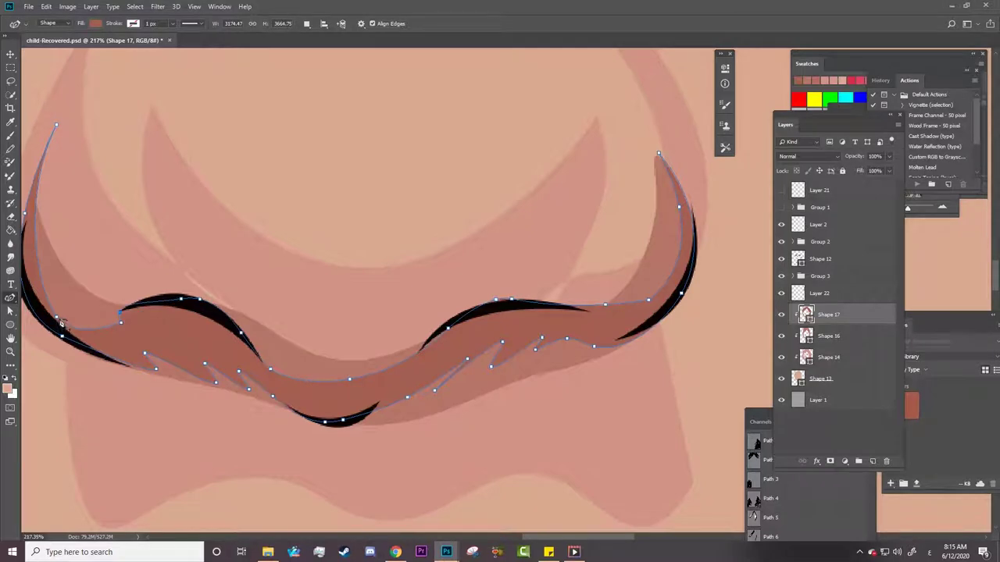
# Zoom out to the whole face and save the portrait.
pyautogui.press('z')
pyautogui.scroll(-5, 617, 312)
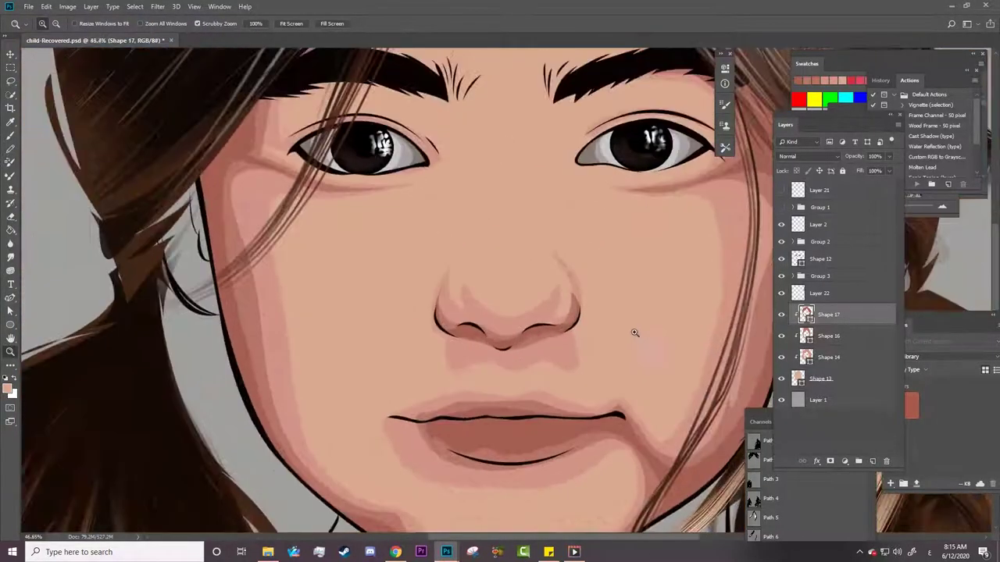
pyautogui.scroll(-3, 634, 333)
pyautogui.hotkey('ctrl', 's')
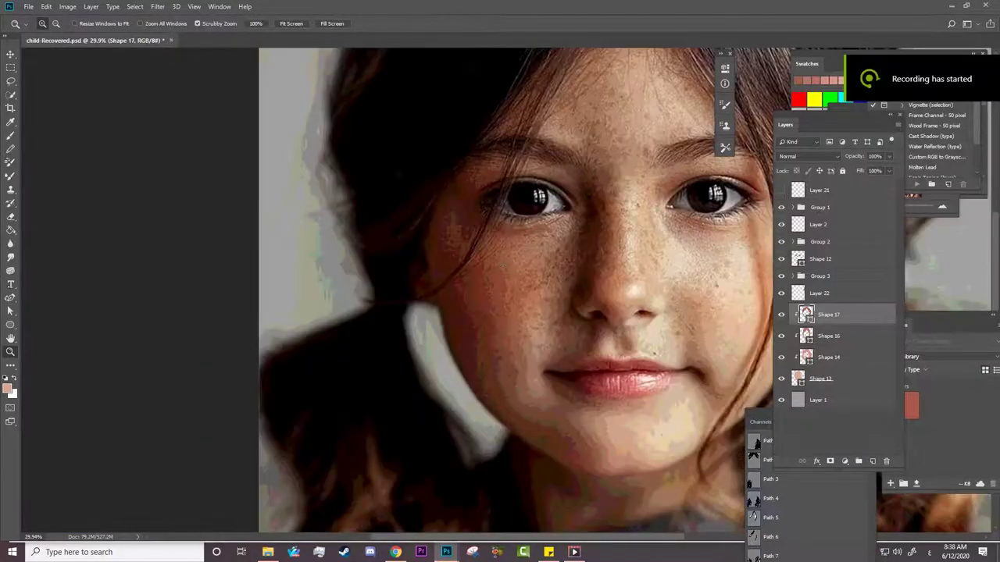
# With the standard Pen, trace a new shape from below the left eye down to the upper lip.
pyautogui.click(10, 298)
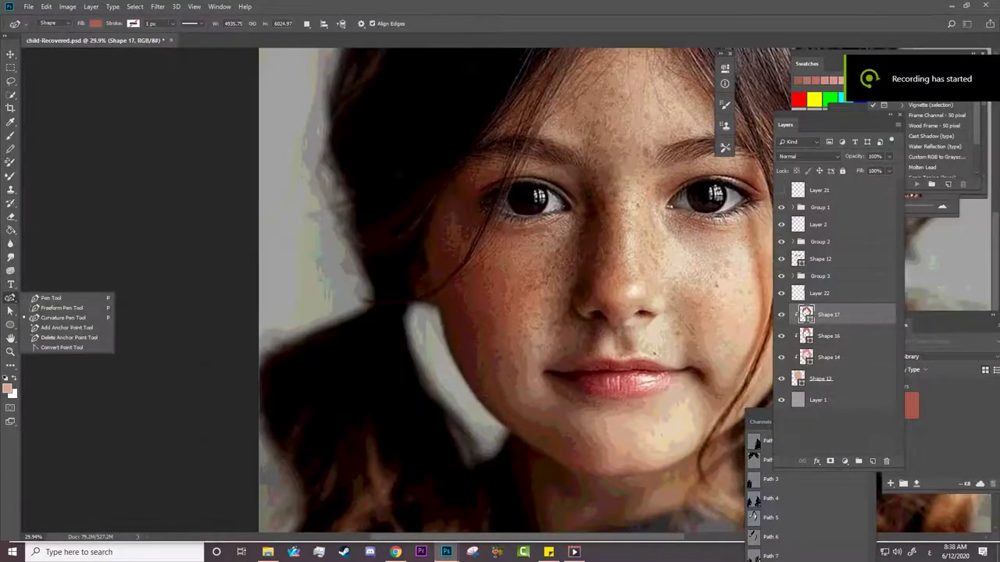
pyautogui.click(51, 298)
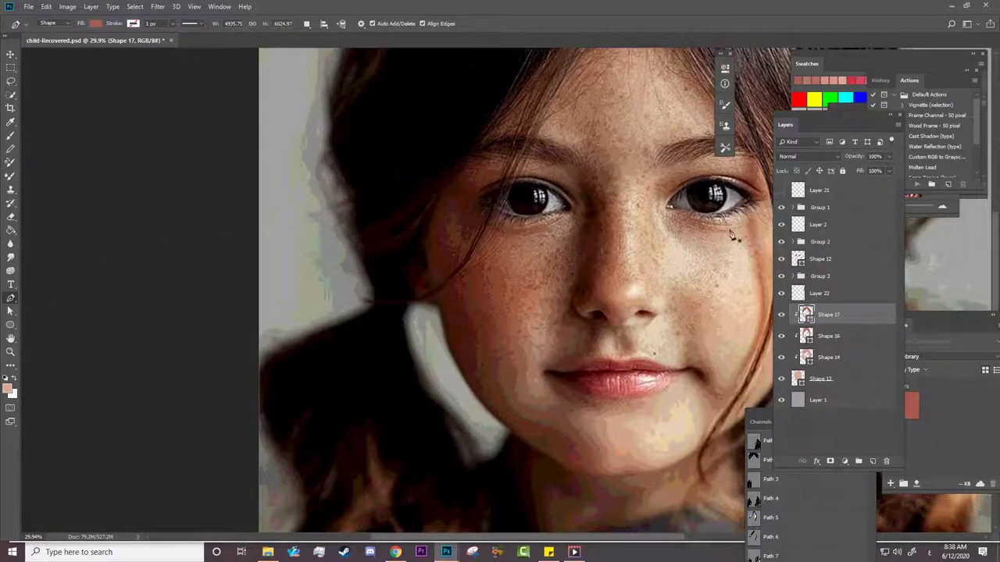
pyautogui.click(578, 228)
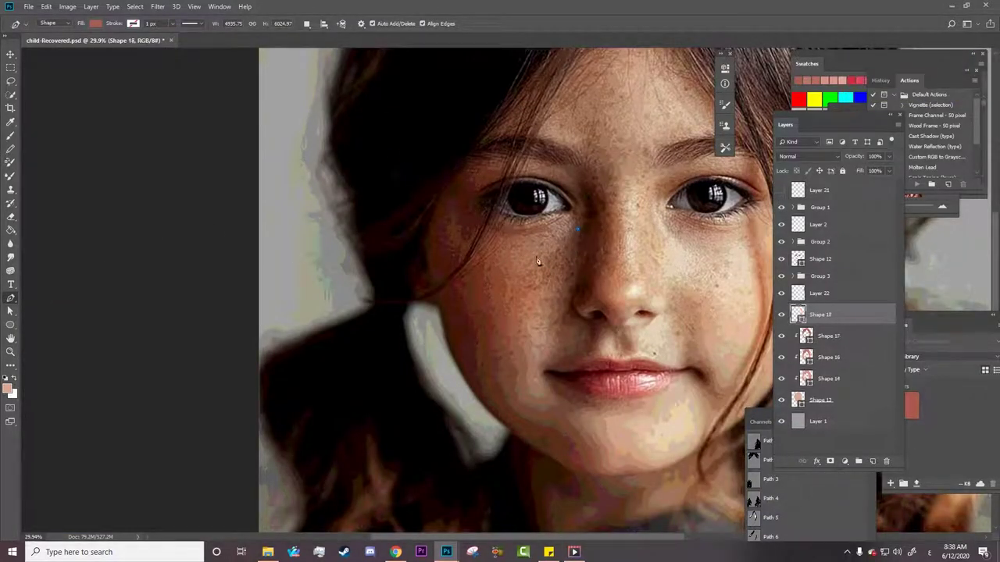
pyautogui.moveTo(494, 254); pyautogui.dragTo(515, 264)
pyautogui.moveTo(515, 381)
pyautogui.mouseDown()
pyautogui.moveTo(524, 398)
pyautogui.moveTo(556, 400)
pyautogui.mouseUp()
pyautogui.moveTo(614, 348); pyautogui.dragTo(670, 321)
pyautogui.click(680, 319)
pyautogui.click(684, 361)
# Outline the right cheek down to the lip corner.
pyautogui.click(665, 280)
pyautogui.click(664, 238)
pyautogui.moveTo(710, 247); pyautogui.dragTo(727, 242)
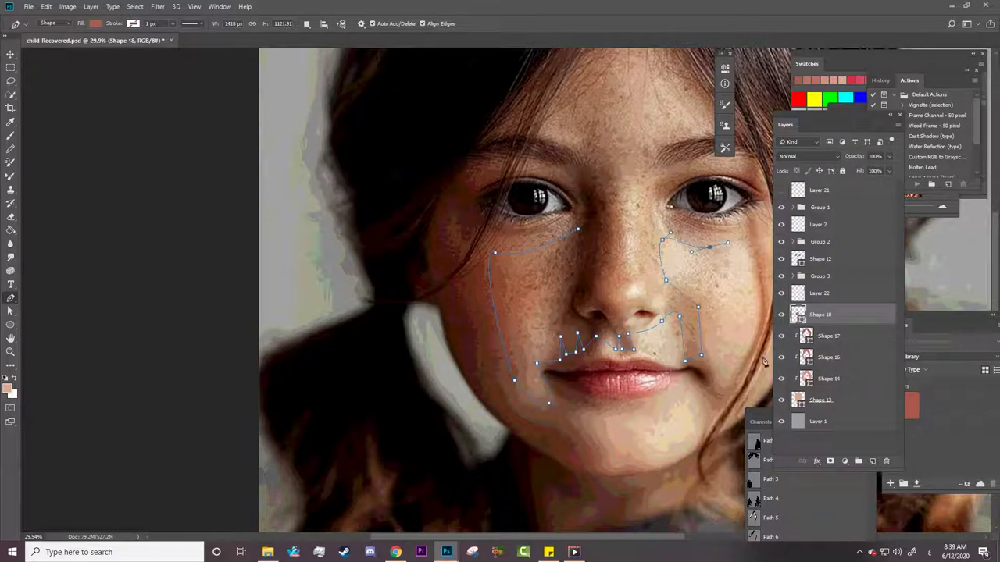
pyautogui.click(761, 360)
pyautogui.moveTo(726, 388); pyautogui.dragTo(735, 398)
pyautogui.click(548, 373)
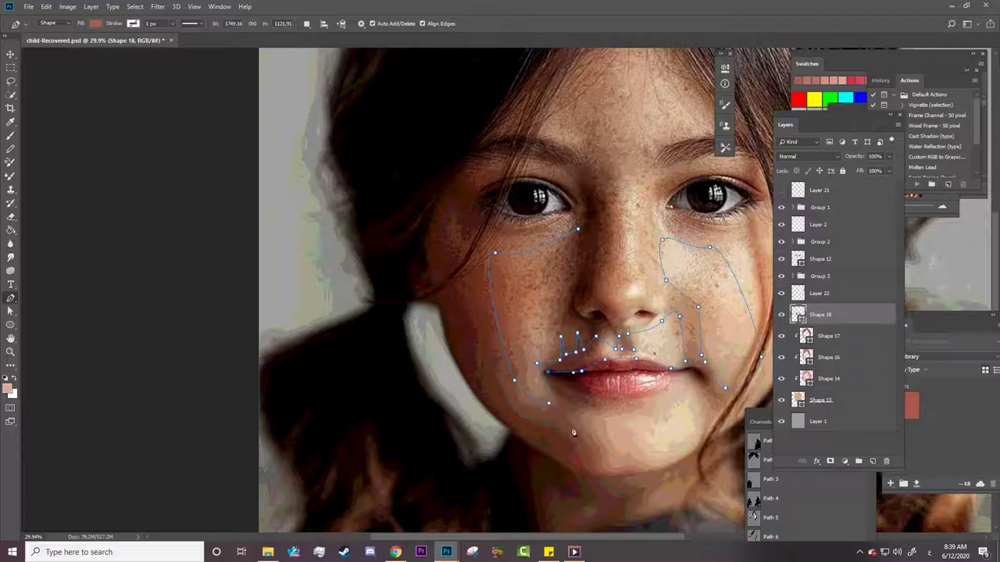
# Restart the left-cheek outline near the eye and undo a misplaced curved anchor.
pyautogui.click(570, 226)
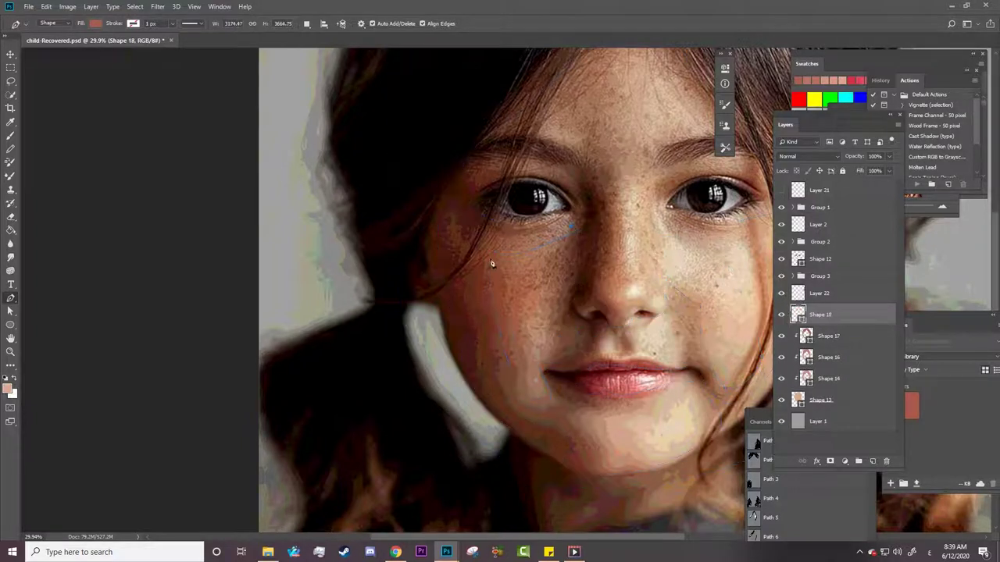
pyautogui.click(468, 244)
pyautogui.click(519, 398)
pyautogui.click(550, 404)
pyautogui.moveTo(545, 372); pyautogui.dragTo(602, 357)
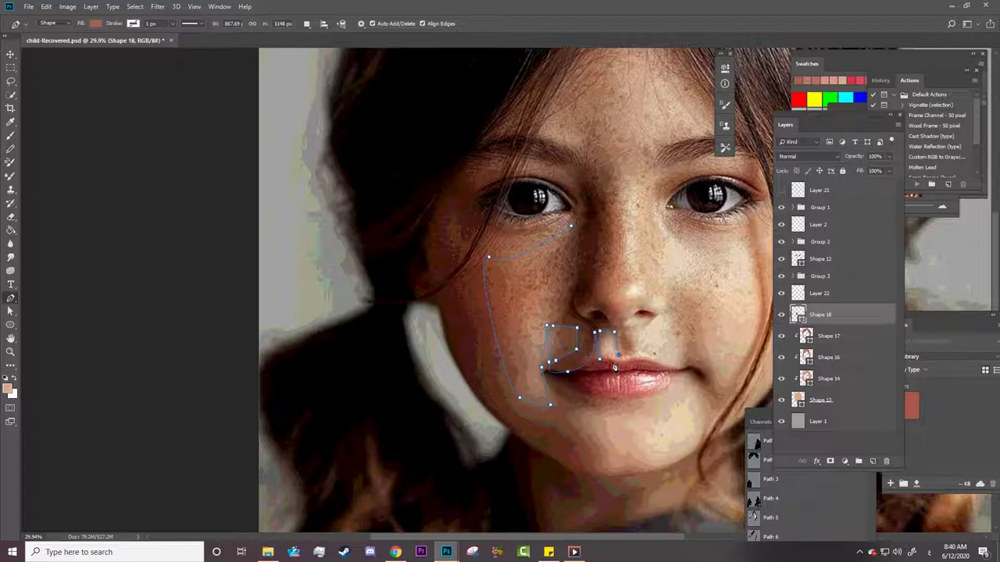
pyautogui.hotkey('ctrl', 'z')
pyautogui.hotkey('ctrl', 'z')
# Trace along the upper lip and back up the cheek, with path operations set to Combine Shapes.
pyautogui.click(599, 360)
pyautogui.click(642, 357)
pyautogui.click(684, 364)
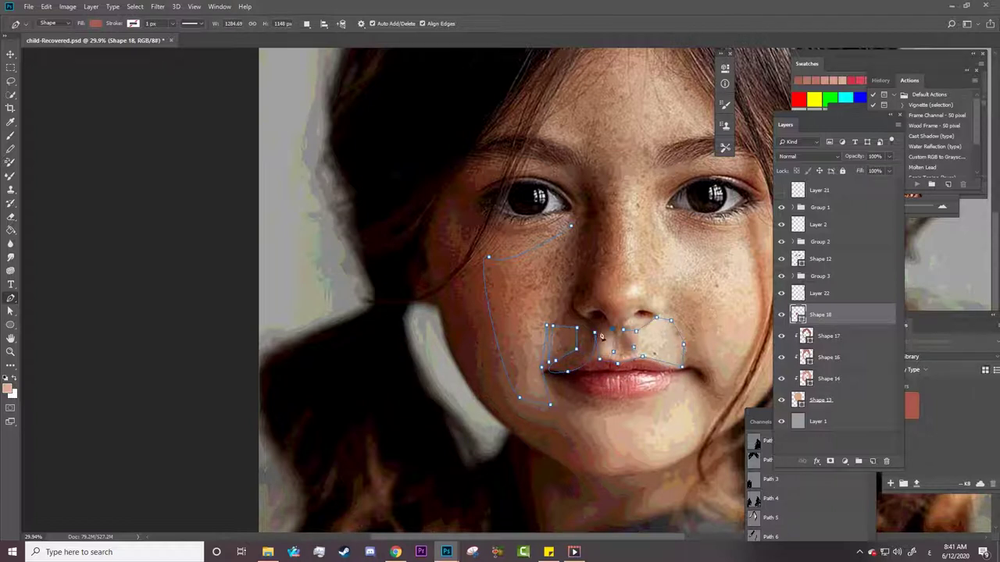
pyautogui.click(576, 283)
pyautogui.click(583, 224)
pyautogui.click(307, 24)
pyautogui.click(343, 48)
# Draw and close a curved outline along the nose and around the nostril.
pyautogui.click(597, 184)
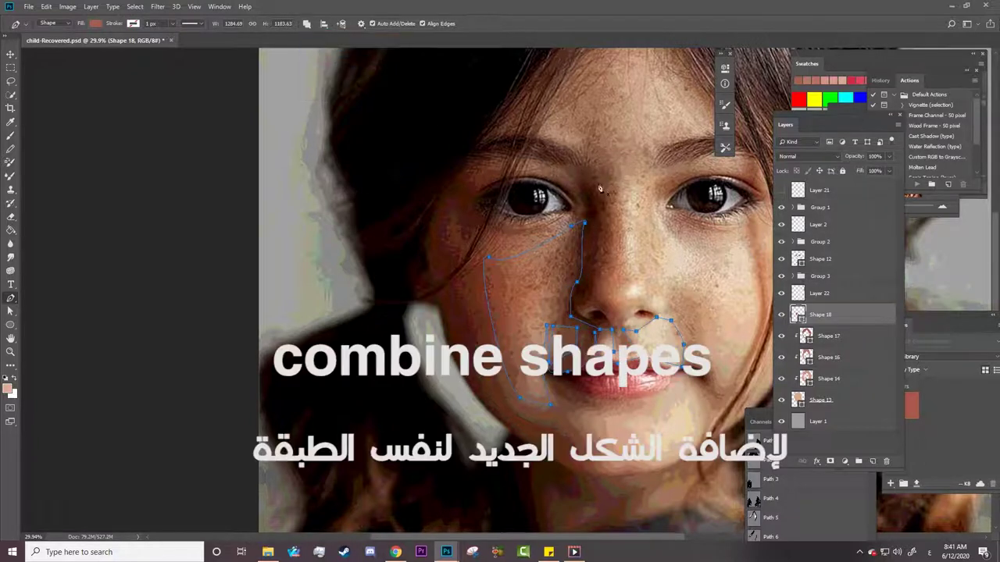
pyautogui.moveTo(601, 275); pyautogui.dragTo(601, 308)
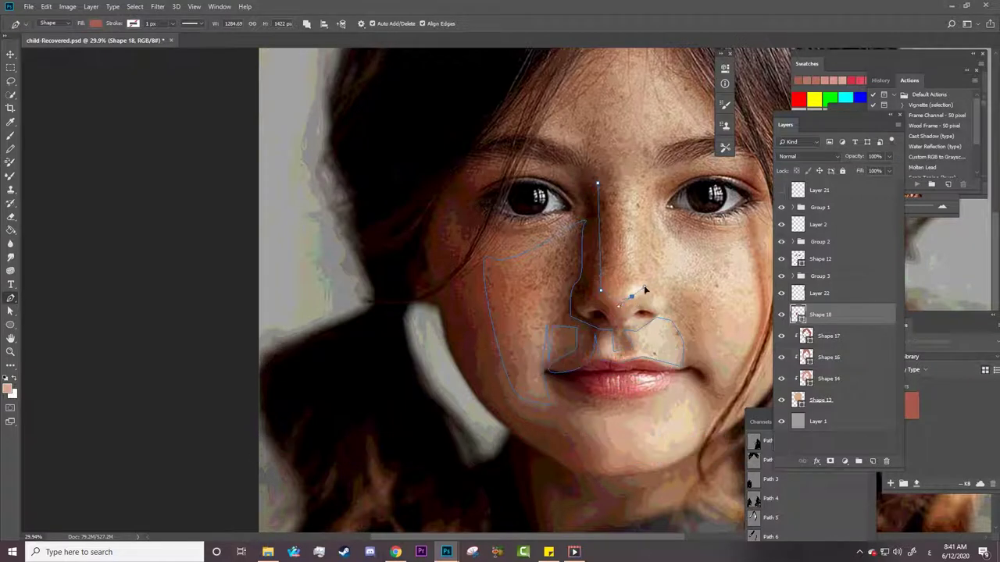
pyautogui.moveTo(642, 298); pyautogui.dragTo(627, 311)
pyautogui.moveTo(638, 193); pyautogui.dragTo(648, 173)
pyautogui.click(597, 184)
# Draw and close a highlight outline on the right cheek.
pyautogui.click(657, 213)
pyautogui.click(680, 246)
pyautogui.click(744, 240)
pyautogui.click(760, 291)
pyautogui.click(746, 368)
pyautogui.click(691, 302)
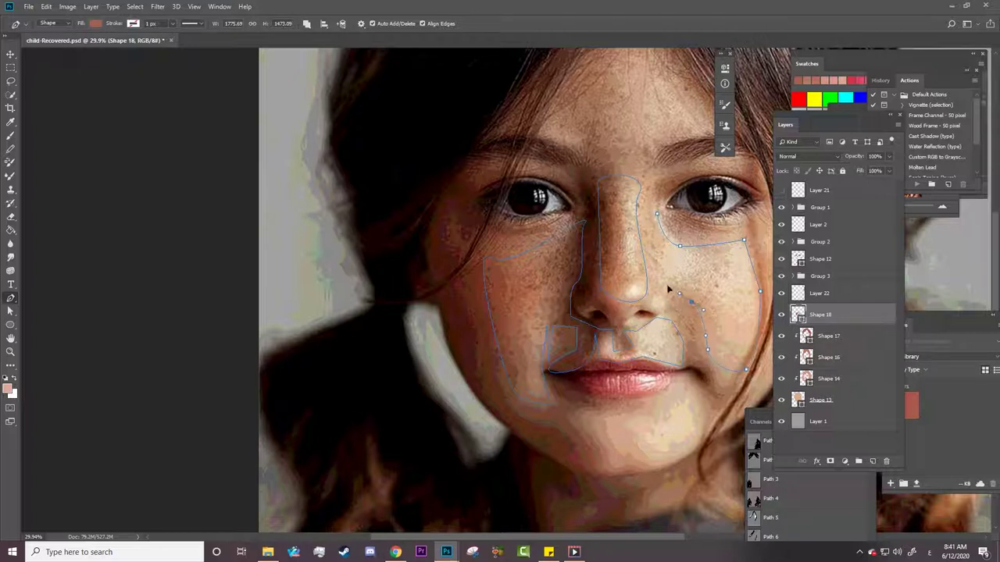
pyautogui.click(657, 213)
# Outline the forehead highlight regions and add a curved point extending the chin outline.
pyautogui.click(479, 147)
pyautogui.click(527, 140)
pyautogui.click(568, 148)
pyautogui.keyDown('ctrl'); pyautogui.click(702, 149); pyautogui.keyUp('ctrl')
pyautogui.click(705, 130)
pyautogui.click(651, 139)
pyautogui.moveTo(646, 76); pyautogui.dragTo(672, 68)
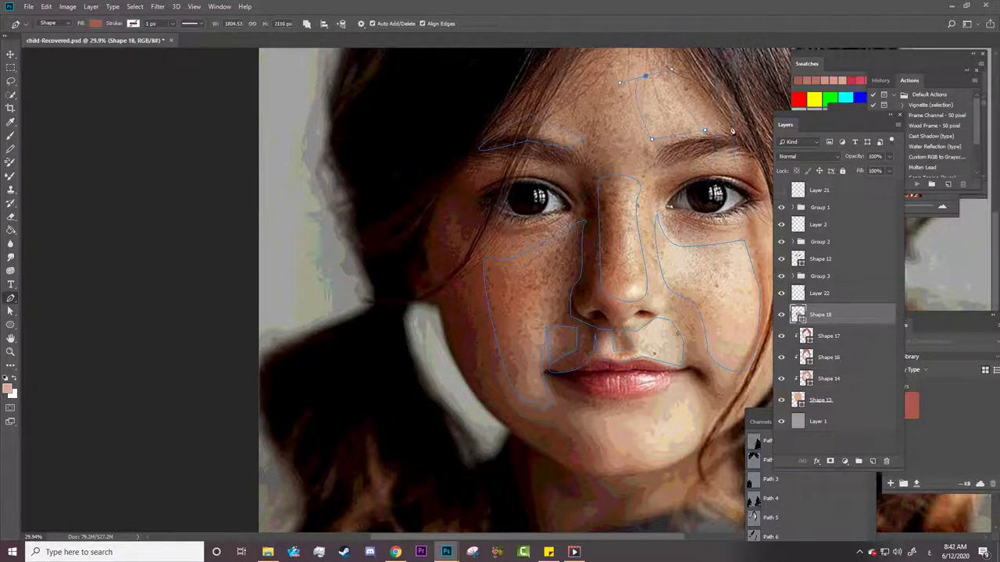
pyautogui.click(717, 112)
pyautogui.moveTo(623, 433); pyautogui.dragTo(653, 415)
# Hide the reference photo group and set Shape 18's fill to light peach (e8bca6).
pyautogui.click(781, 207)
pyautogui.click(95, 23)
pyautogui.click(144, 42)
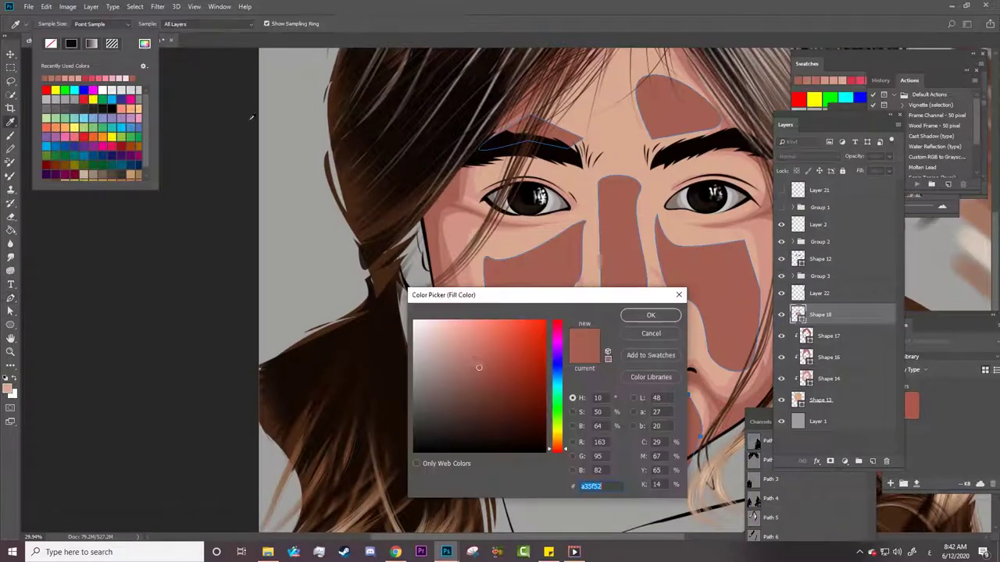
pyautogui.click(527, 242)
pyautogui.click(451, 332)
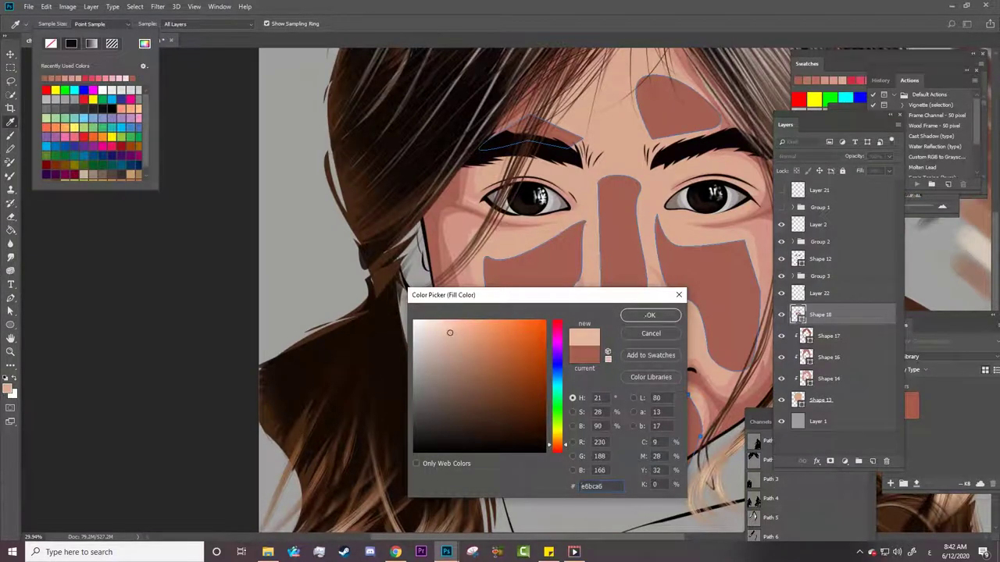
pyautogui.press('Return')
pyautogui.press('Return')
pyautogui.press('z')
pyautogui.scroll(-3, 663, 420)
pyautogui.scroll(2, 652, 333)
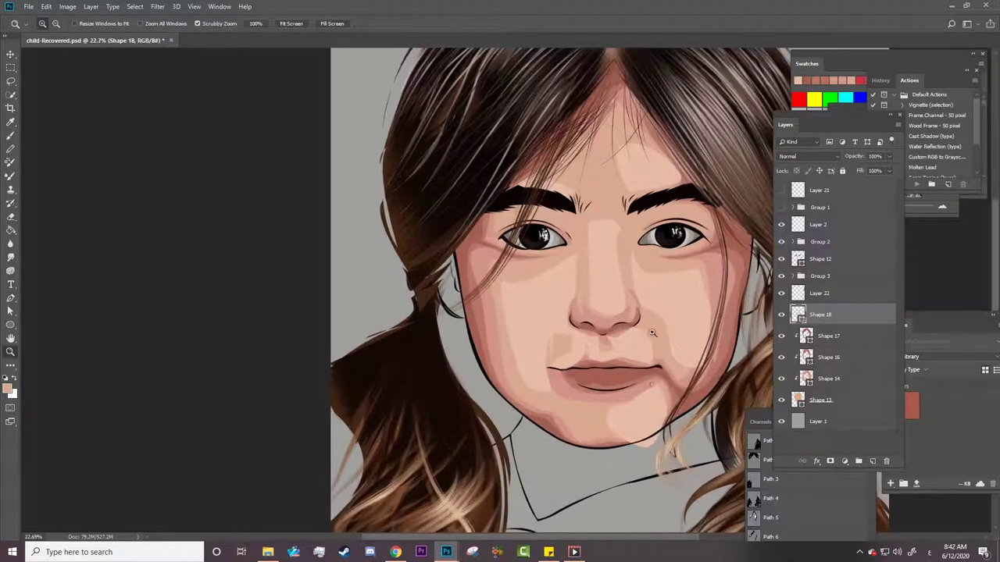
pyautogui.scroll(3, 652, 333)
# Switch to Direct Selection, show the reference photo again, and reshape the cheek highlight outline.
pyautogui.press('a')
pyautogui.rightClick(11, 311)
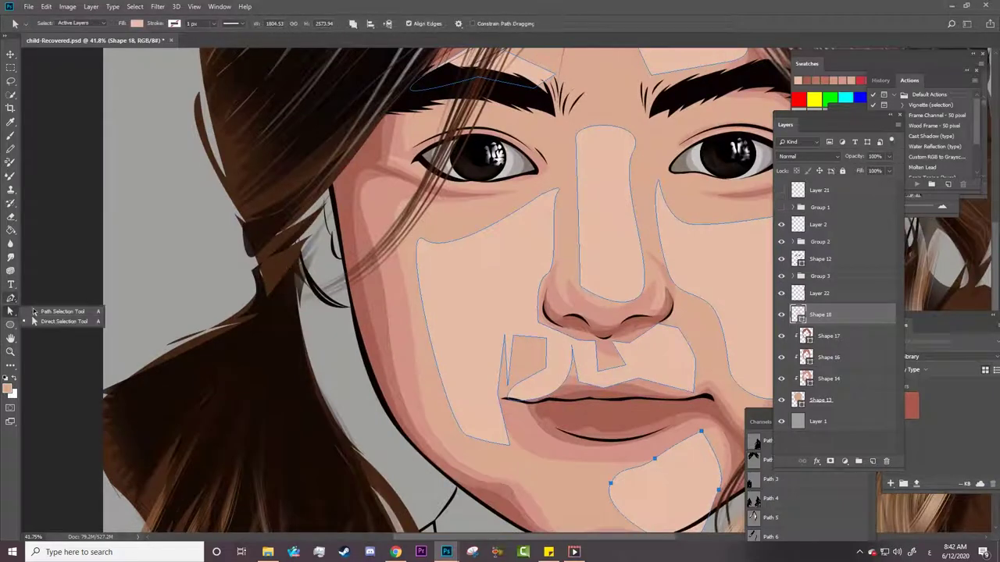
pyautogui.click(63, 315)
pyautogui.click(781, 208)
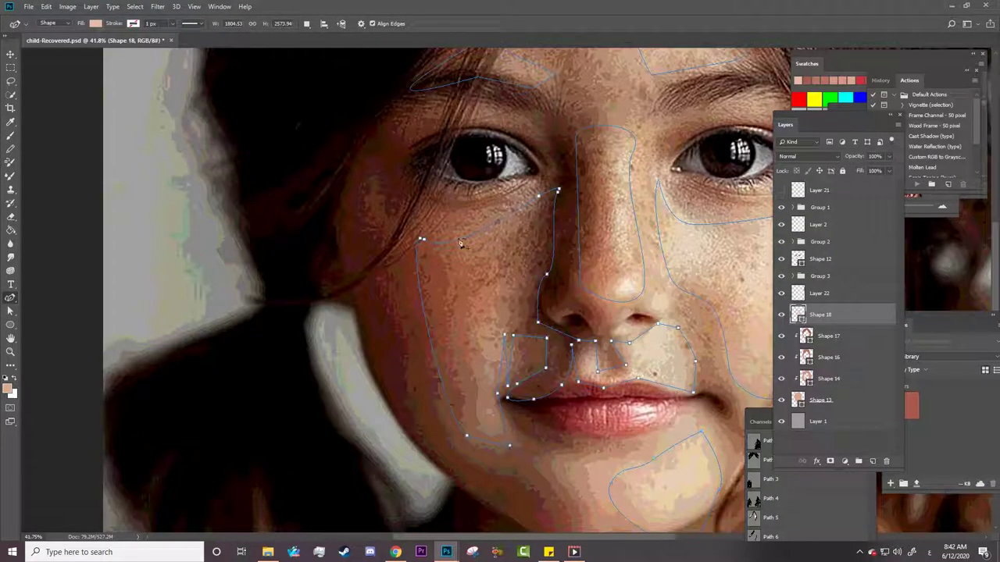
pyautogui.click(465, 237)
# Add and adjust anchors beside the nose and on the left-cheek outline.
pyautogui.click(549, 215)
pyautogui.click(539, 323)
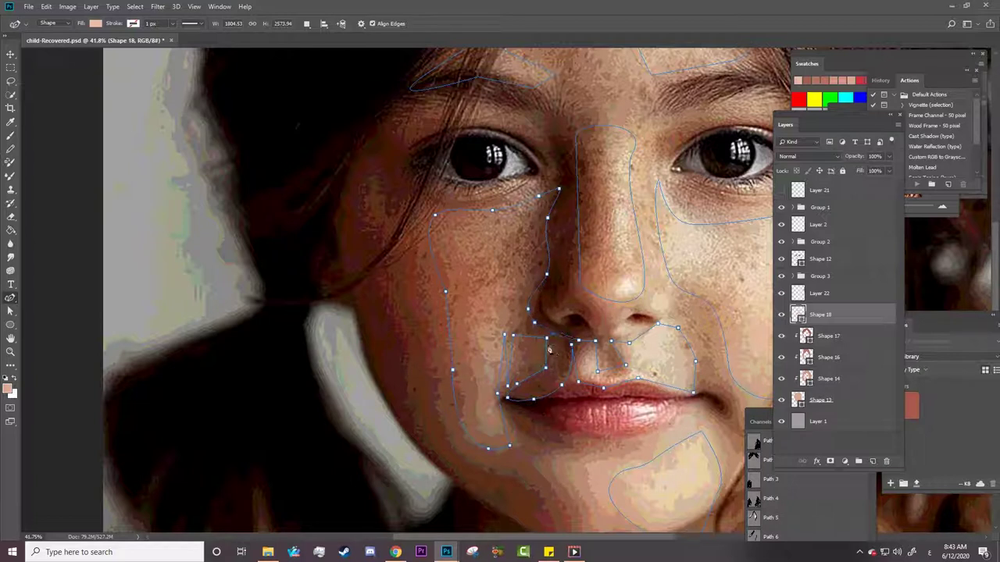
pyautogui.click(514, 328)
pyautogui.rightClick(512, 427)
pyautogui.click(503, 426)
# Raise the nose outline's upper-right anchor, pull its right curve down, and adjust its anchors.
pyautogui.click(585, 199)
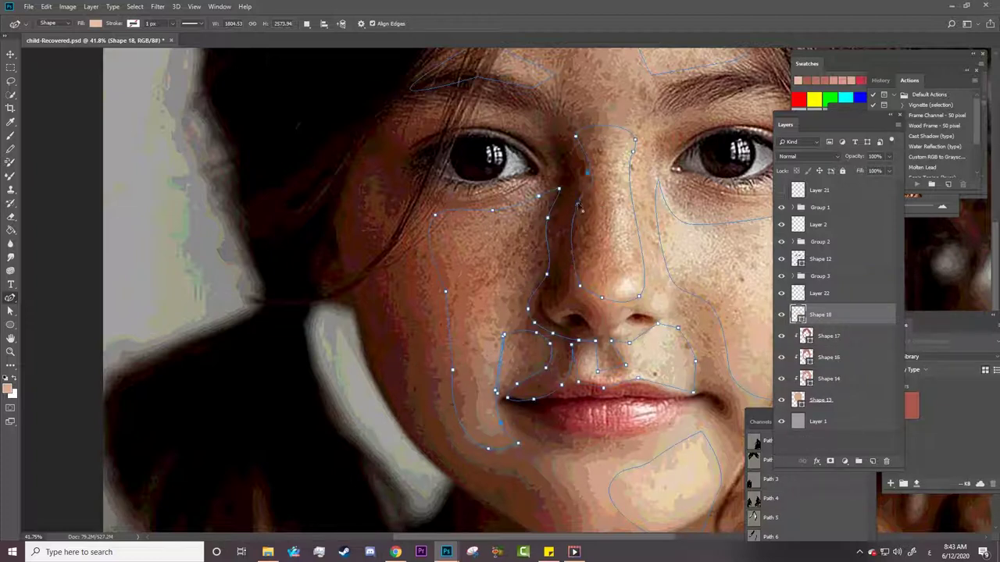
pyautogui.moveTo(635, 142); pyautogui.dragTo(650, 110)
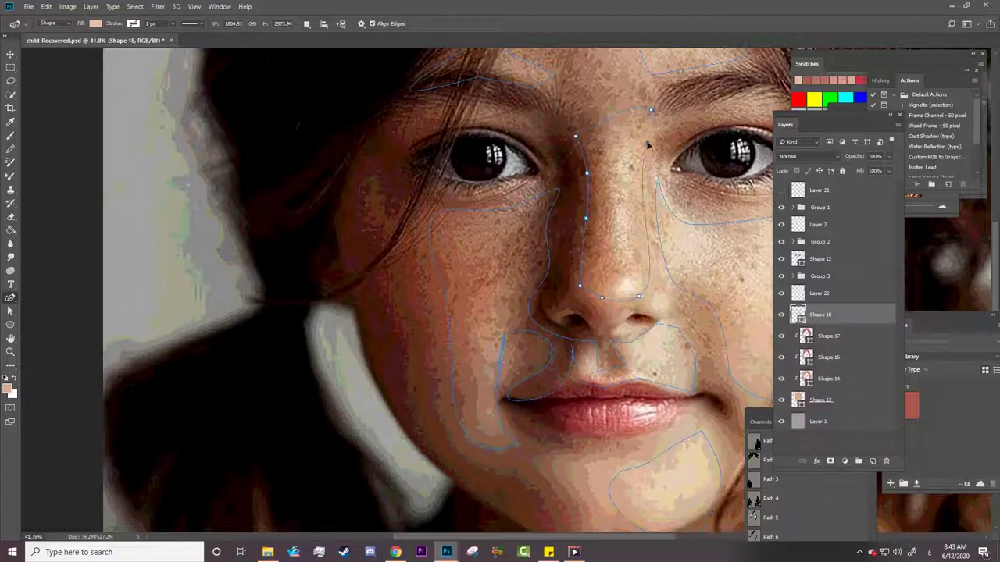
pyautogui.moveTo(639, 176)
pyautogui.mouseDown()
pyautogui.moveTo(635, 257)
pyautogui.moveTo(636, 248)
pyautogui.mouseUp()
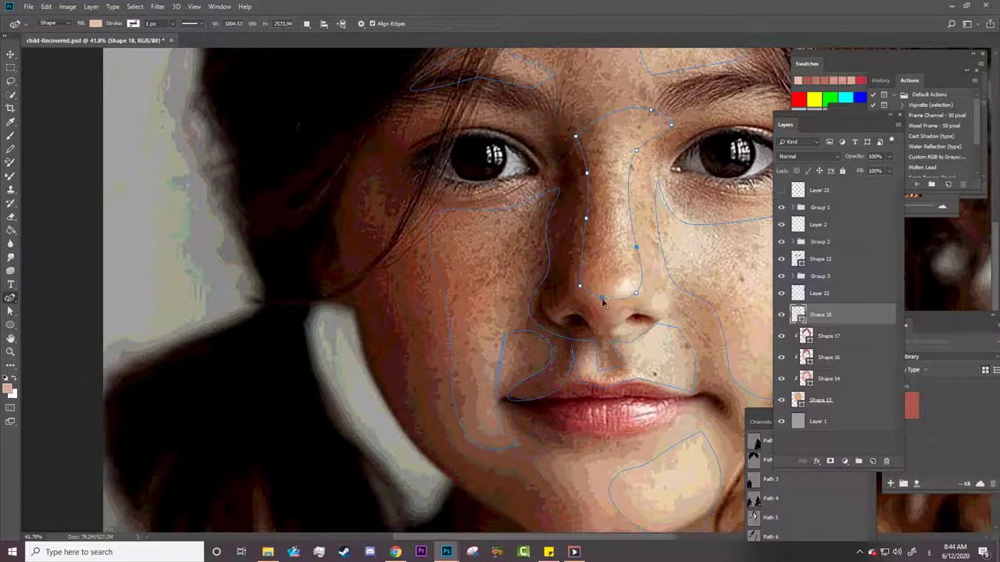
pyautogui.click(603, 299)
pyautogui.click(588, 174)
pyautogui.click(701, 225)
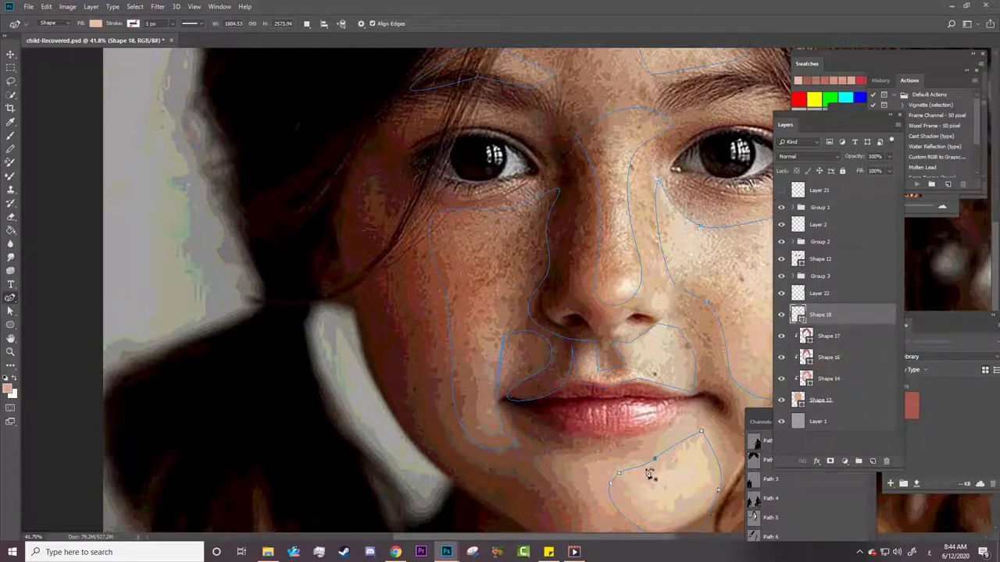
# Adjust anchors on the right-cheek outline and nudge a nose-outline anchor.
pyautogui.click(670, 454)
pyautogui.press('h')
pyautogui.moveTo(531, 377); pyautogui.dragTo(398, 283)
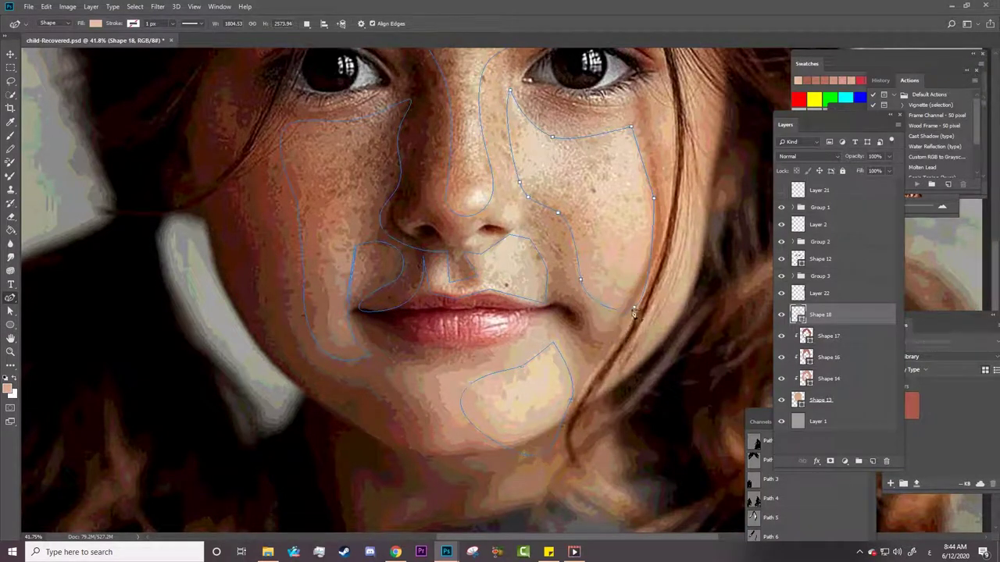
pyautogui.click(610, 320)
pyautogui.moveTo(655, 200); pyautogui.dragTo(655, 208)
pyautogui.click(645, 155)
pyautogui.click(539, 239)
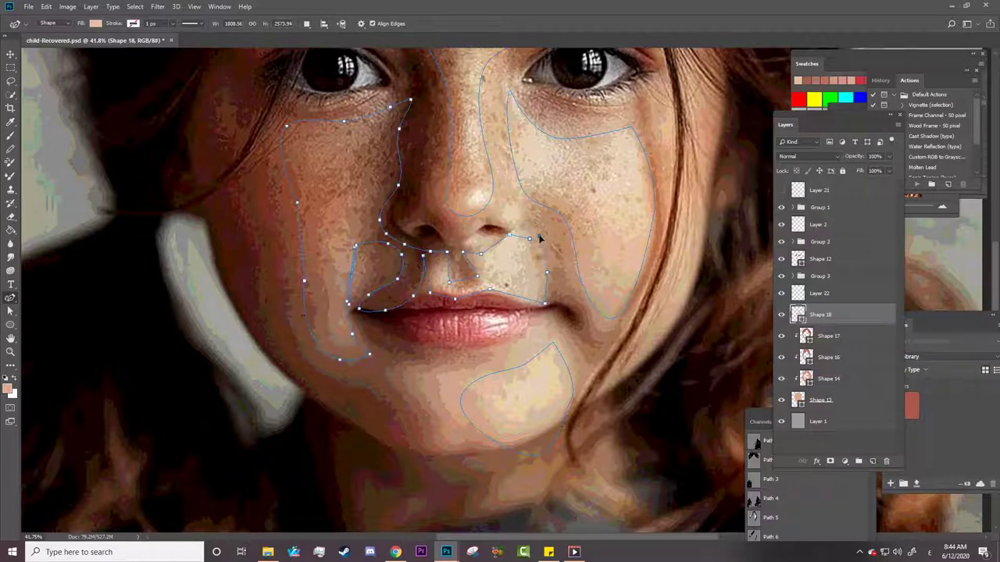
pyautogui.moveTo(530, 239); pyautogui.dragTo(535, 233)
# Add an anchor to the eyebrow highlight outline, then move Shape 18 down above Shape 13.
pyautogui.press('z')
pyautogui.moveTo(482, 258); pyautogui.dragTo(422, 161)
pyautogui.press('p')
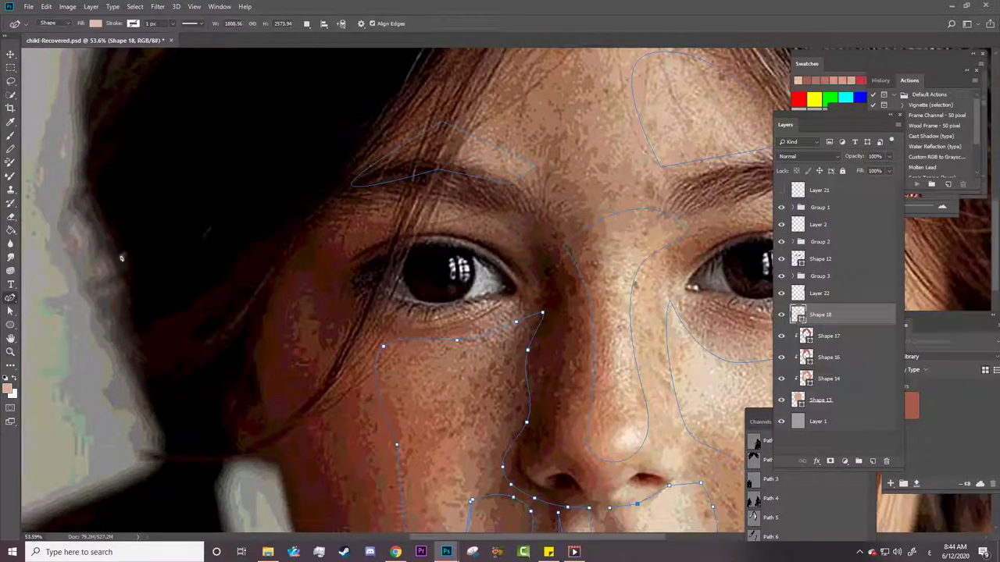
pyautogui.keyDown('ctrl'); pyautogui.click(495, 150); pyautogui.keyUp('ctrl')
pyautogui.click(392, 174)
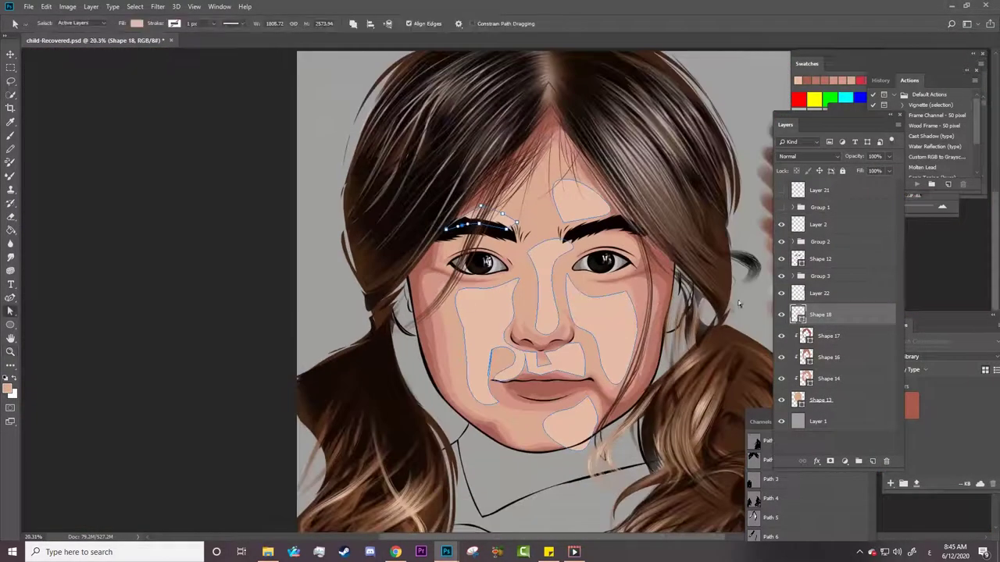
pyautogui.moveTo(860, 314); pyautogui.dragTo(849, 381)
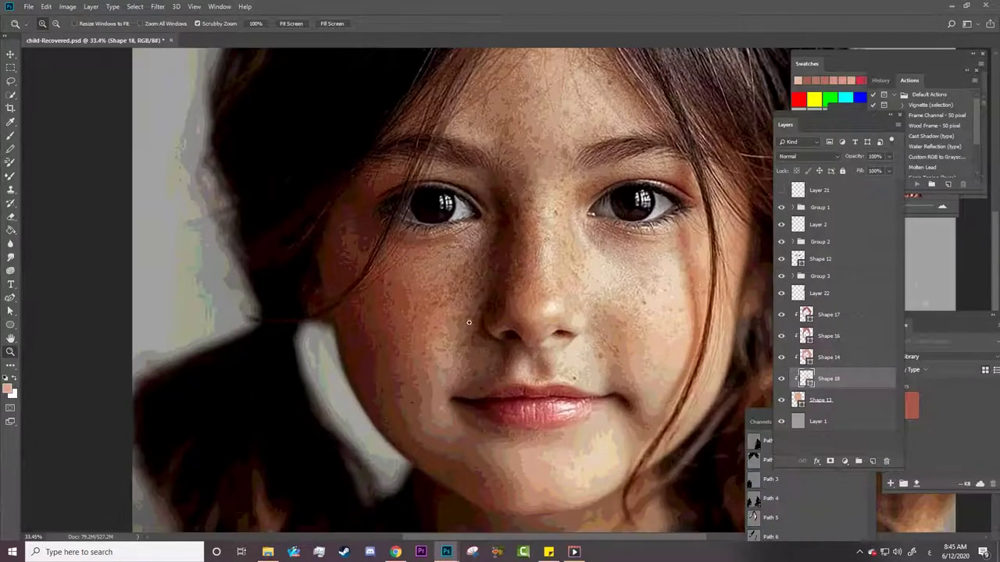
# Outline a narrow nose-bridge highlight as a new Shape 19 with the Pen tool.
pyautogui.click(11, 298)
pyautogui.click(550, 233)
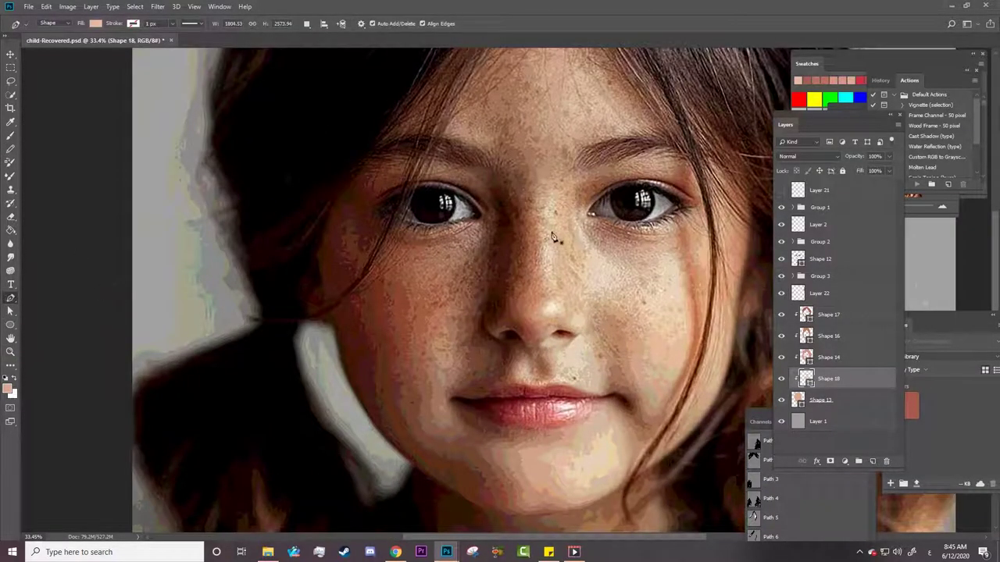
pyautogui.click(553, 286)
pyautogui.hotkey('ctrl', 'z')
pyautogui.click(553, 283)
pyautogui.click(543, 272)
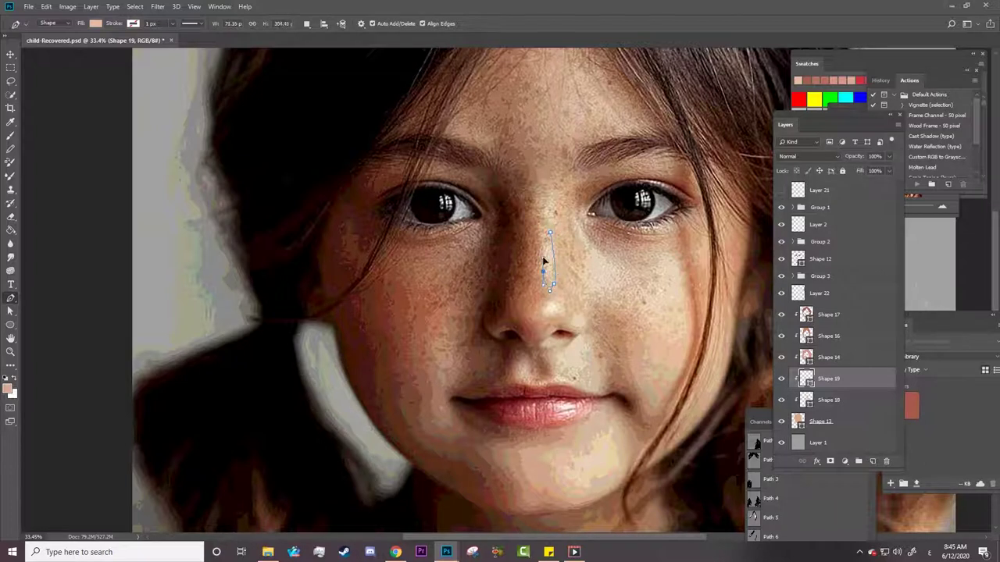
pyautogui.click(538, 227)
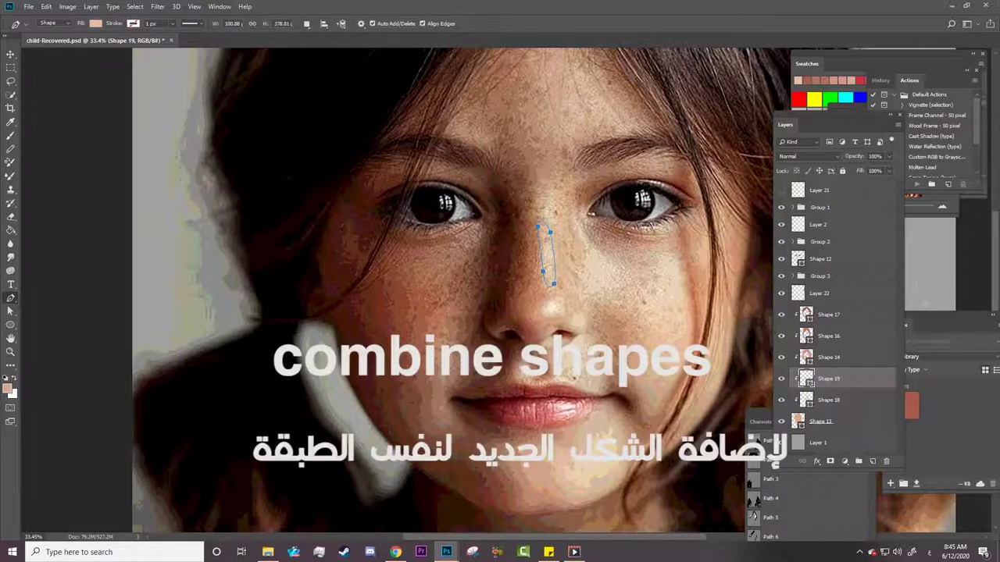
# Switch to Combine Shapes and add a closed cheek highlight outline to Shape 19.
pyautogui.click(307, 24)
pyautogui.click(328, 47)
pyautogui.click(580, 229)
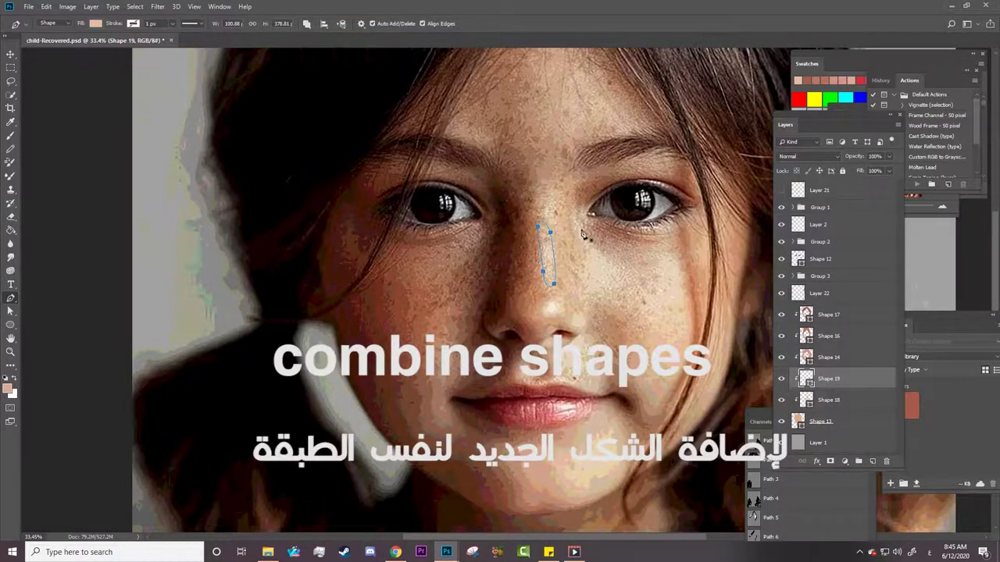
pyautogui.click(610, 262)
pyautogui.click(620, 284)
pyautogui.click(589, 288)
pyautogui.moveTo(569, 267); pyautogui.dragTo(599, 277)
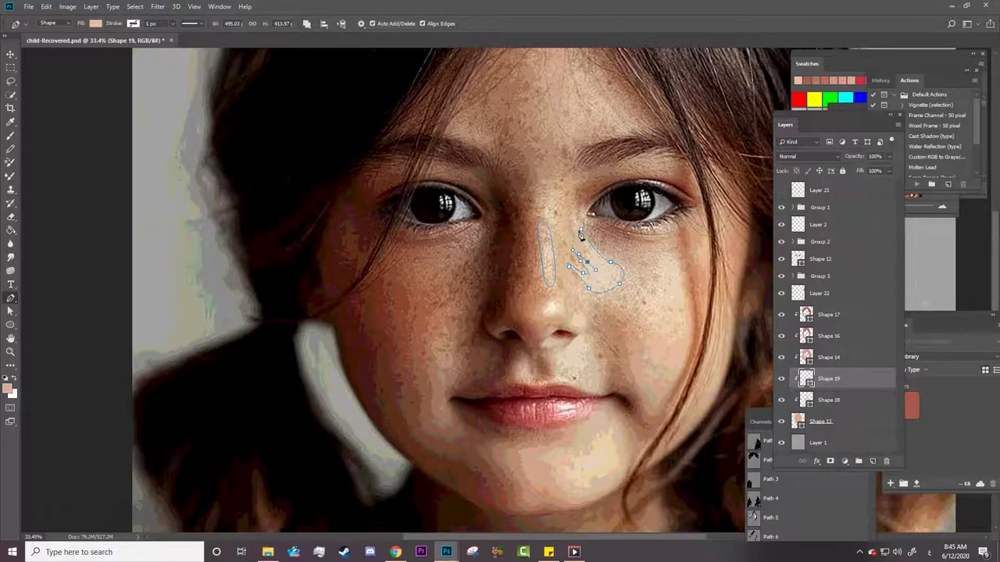
pyautogui.click(580, 231)
# Start a curved outline on the right cheek, then deselect the nose and cheek paths.
pyautogui.click(674, 259)
pyautogui.moveTo(678, 270); pyautogui.dragTo(691, 280)
pyautogui.press('a')
pyautogui.scroll(1, 684, 287)
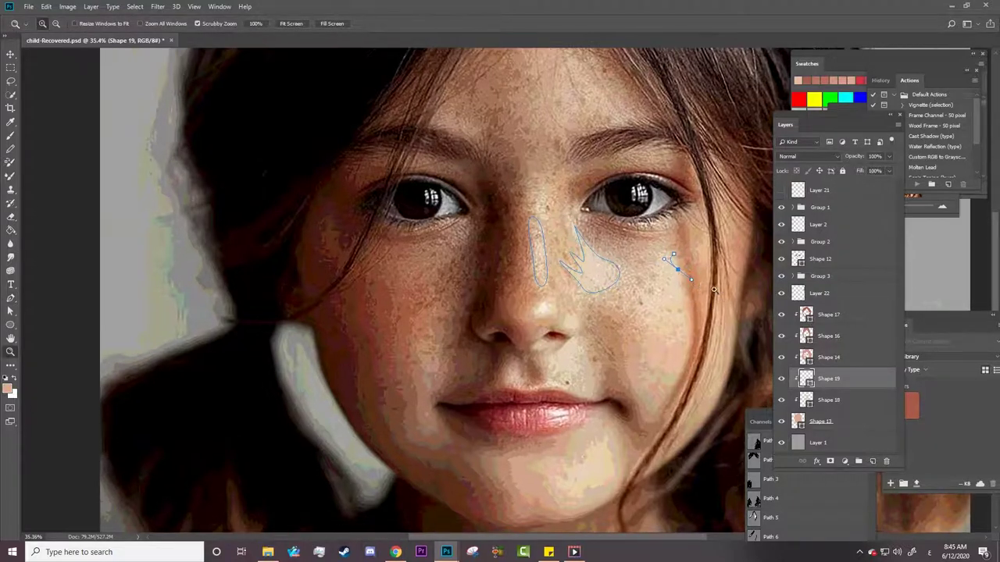
pyautogui.scroll(1, 685, 287)
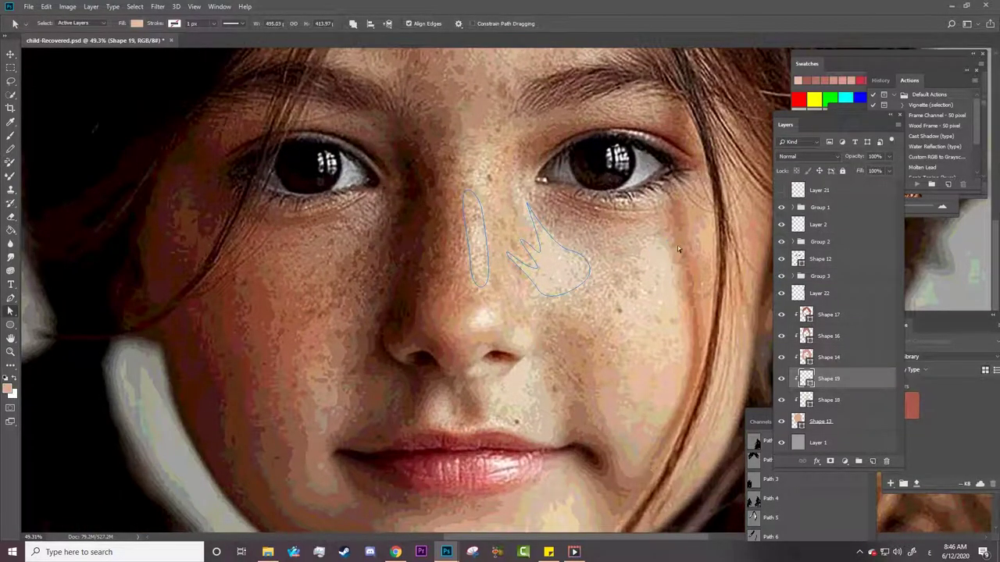
pyautogui.click(689, 286)
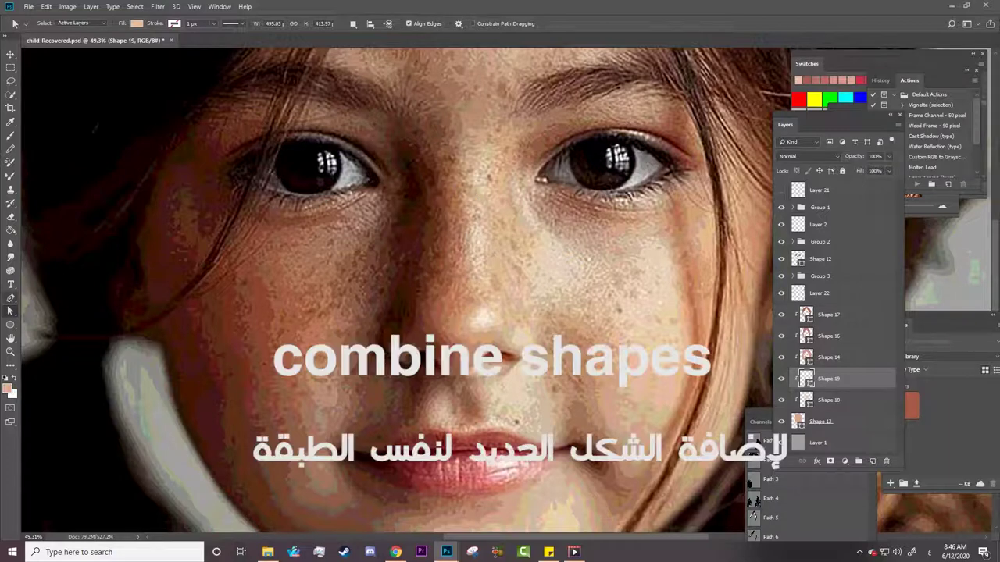
# Begin Shape 20 with Combine Shapes, curving an outline down the right cheek.
pyautogui.click(11, 298)
pyautogui.click(307, 24)
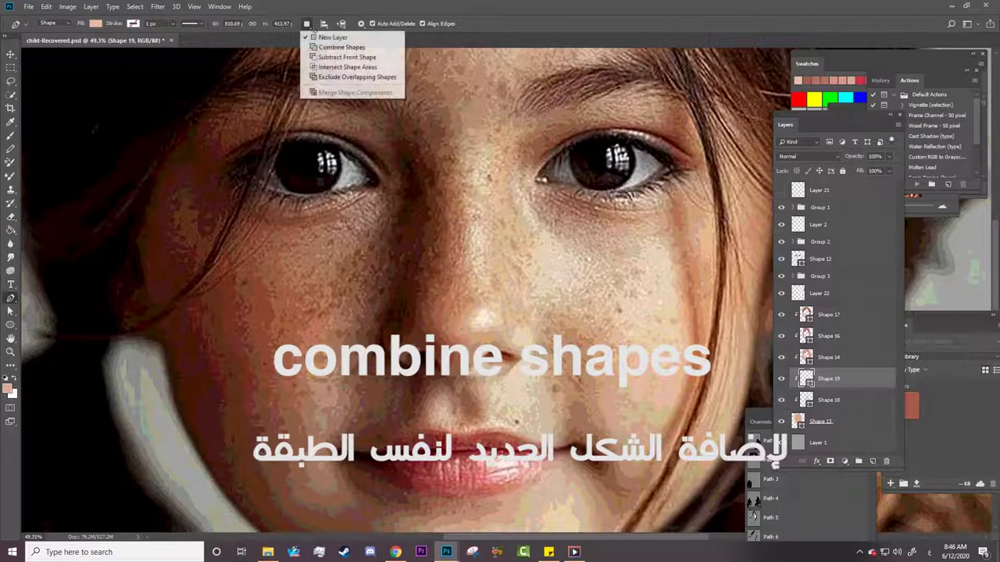
pyautogui.click(344, 46)
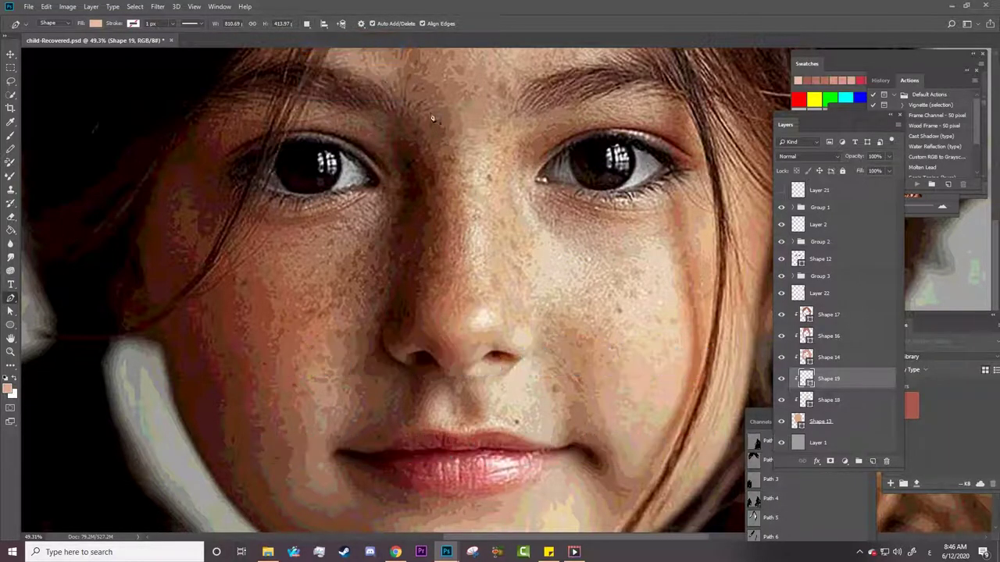
pyautogui.click(632, 233)
pyautogui.moveTo(674, 264); pyautogui.dragTo(692, 340)
pyautogui.moveTo(672, 297); pyautogui.dragTo(684, 344)
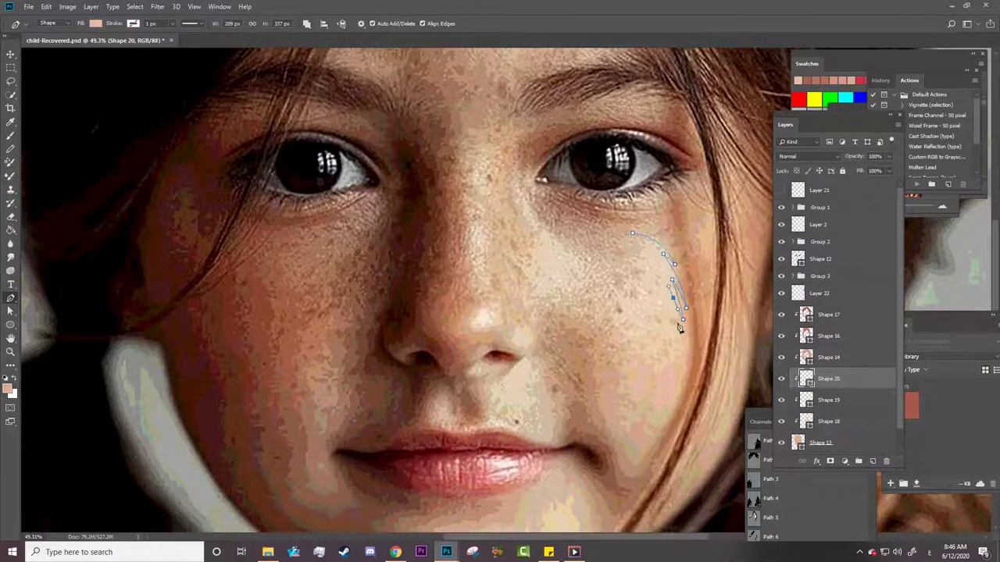
# Close the right-cheek highlight and add a small nose-tip highlight.
pyautogui.moveTo(627, 313)
pyautogui.mouseDown()
pyautogui.moveTo(608, 307)
pyautogui.moveTo(601, 277)
pyautogui.moveTo(617, 249)
pyautogui.mouseUp()
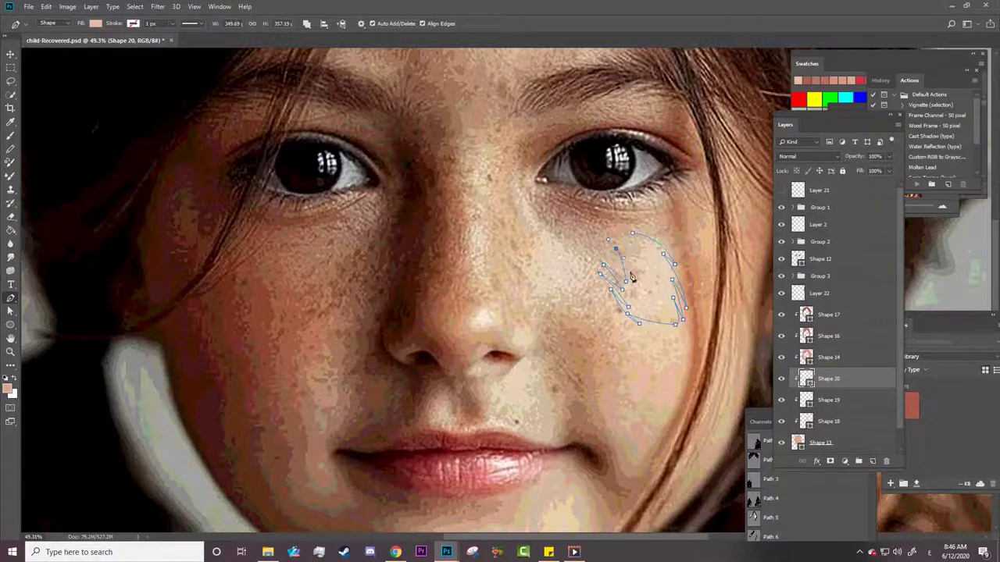
pyautogui.keyDown('ctrl'); pyautogui.click(634, 238); pyautogui.keyUp('ctrl')
pyautogui.moveTo(490, 318)
pyautogui.mouseDown()
pyautogui.moveTo(502, 330)
pyautogui.moveTo(480, 319)
pyautogui.mouseUp()
# Draw a closed curved highlight loop under the nose.
pyautogui.click(446, 394)
pyautogui.moveTo(450, 425); pyautogui.dragTo(445, 434)
pyautogui.click(447, 393)
pyautogui.click(529, 361)
pyautogui.moveTo(508, 410); pyautogui.dragTo(495, 410)
pyautogui.click(492, 383)
pyautogui.click(529, 361)
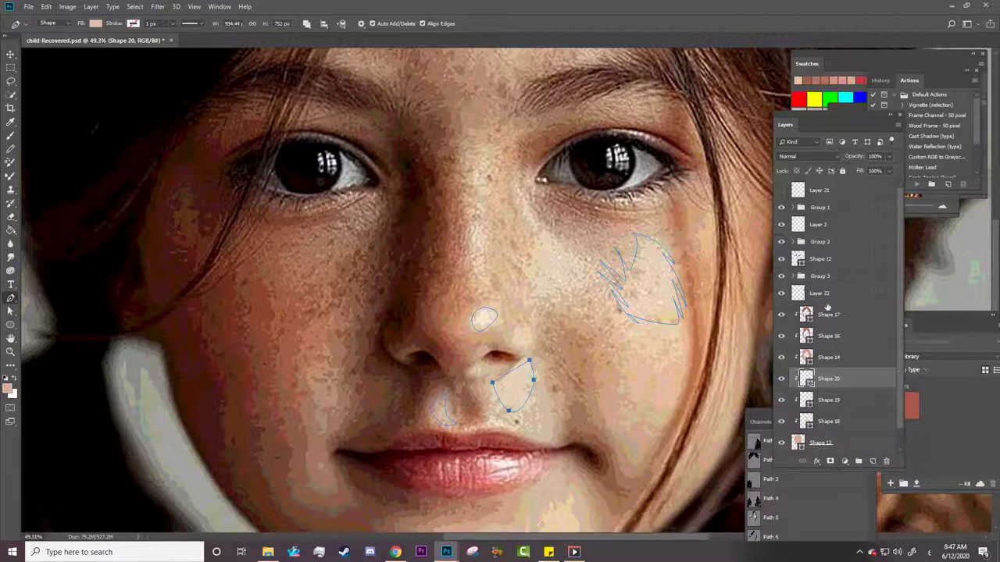
# Add a small closed chin highlight and fit the whole portrait on screen.
pyautogui.scroll(-5, 574, 336)
pyautogui.click(564, 342)
pyautogui.click(560, 371)
pyautogui.click(521, 372)
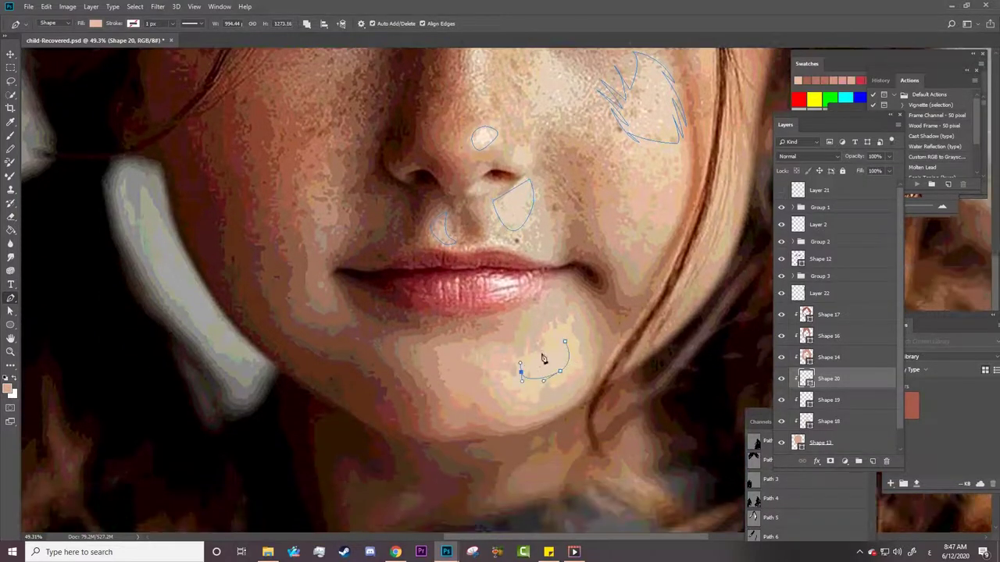
pyautogui.click(545, 348)
pyautogui.click(564, 342)
pyautogui.hotkey('ctrl', '0')
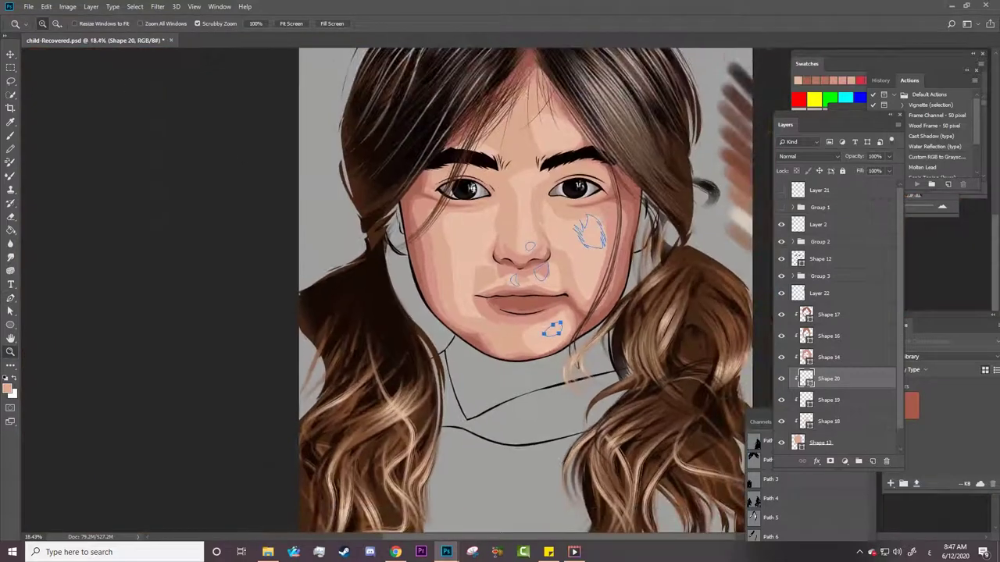
# Set Shape 20's highlight fill to pale cream #f7e1d6 and zoom in on the face.
pyautogui.click(95, 23)
pyautogui.click(144, 43)
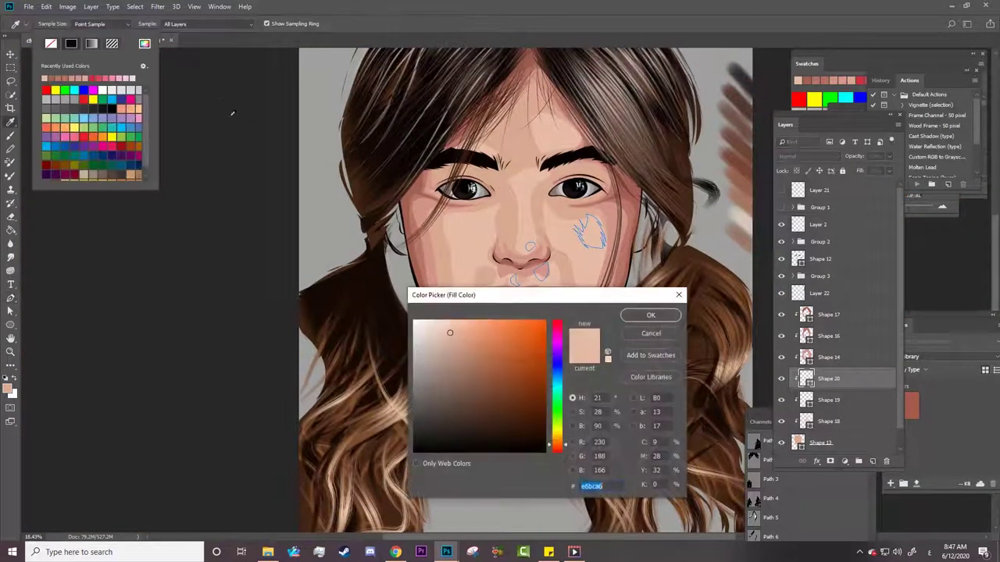
pyautogui.click(430, 323)
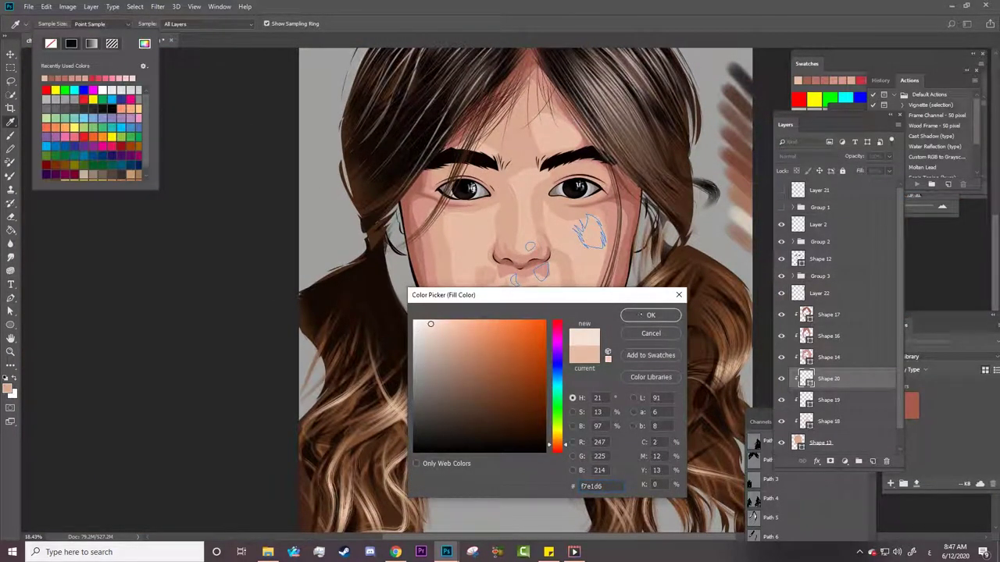
pyautogui.click(641, 314)
pyautogui.click(598, 316)
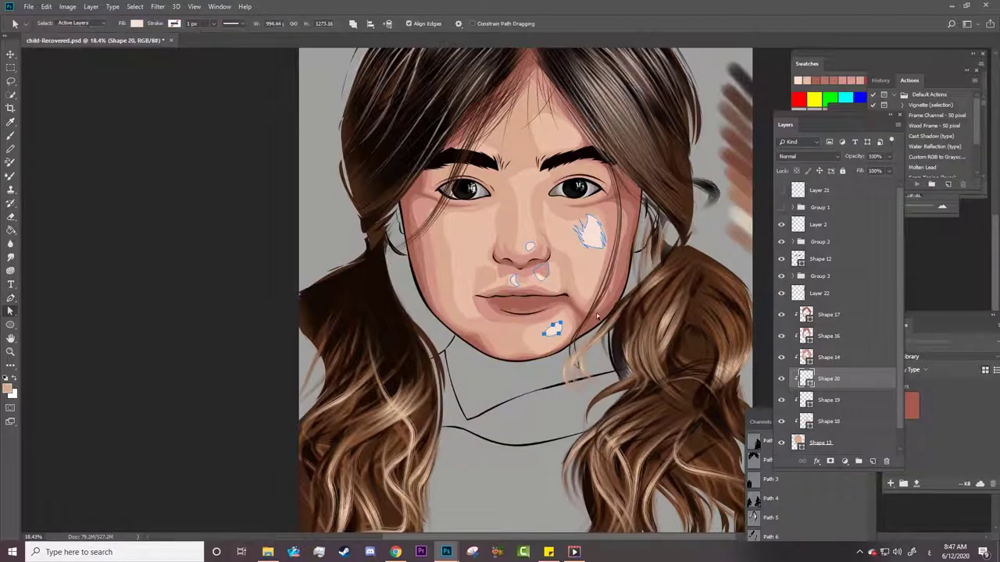
pyautogui.press('z')
pyautogui.click(564, 284)
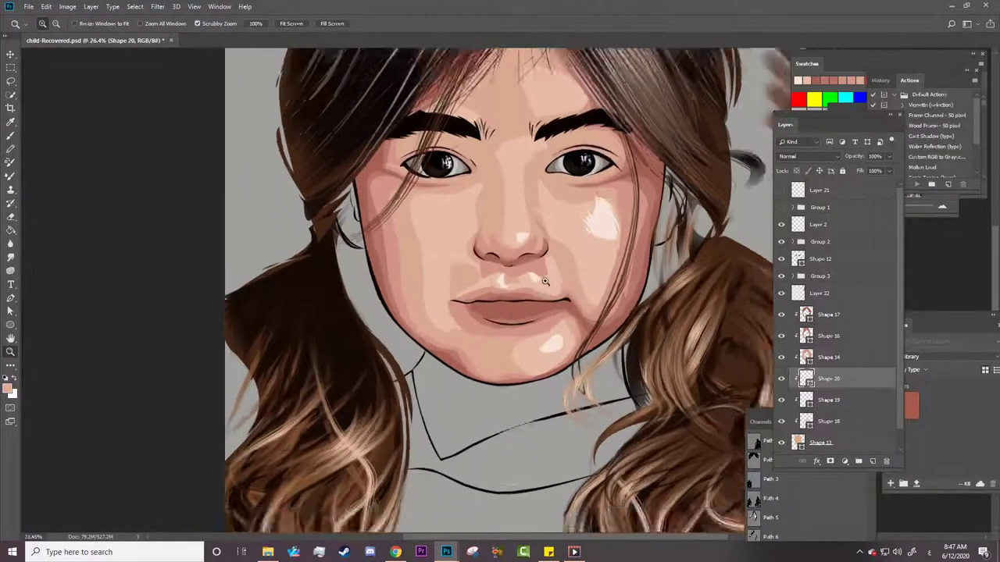
pyautogui.keyDown('alt'); pyautogui.click(545, 281); pyautogui.keyUp('alt')
# Show the Group 1 reference photo and set the Pen to Combine Shapes.
pyautogui.click(525, 245)
pyautogui.click(781, 207)
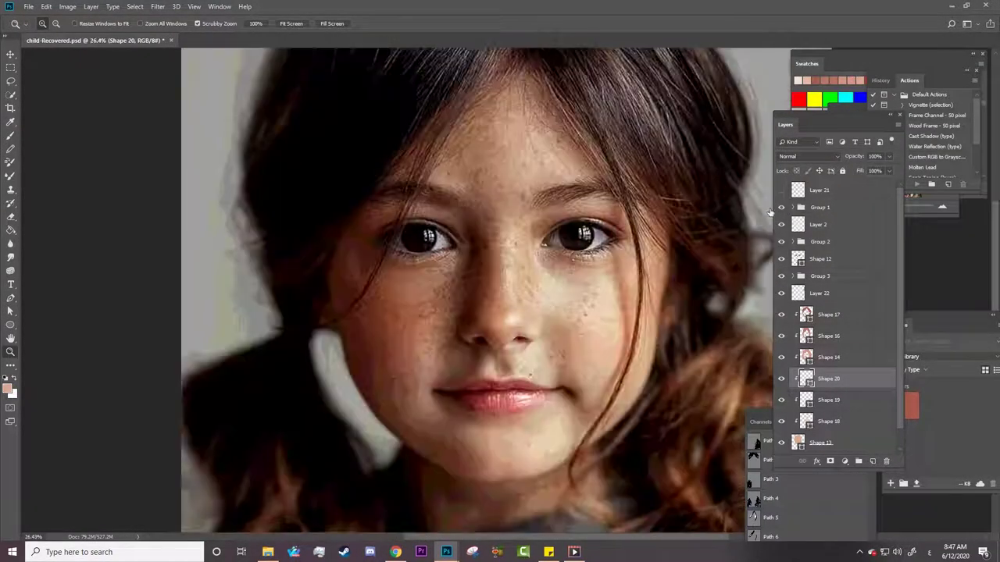
pyautogui.press('p')
pyautogui.click(306, 23)
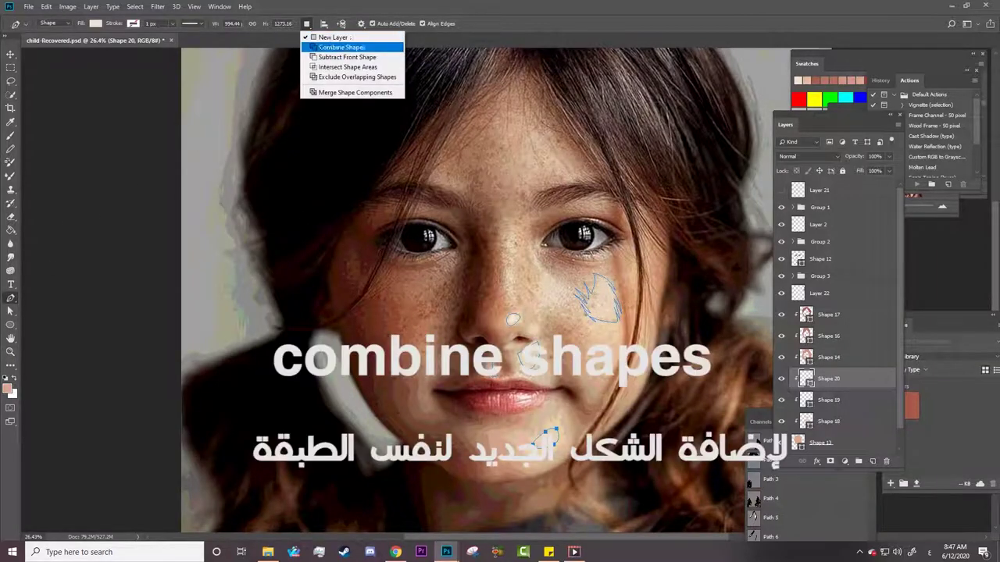
pyautogui.click(341, 46)
# Draw and close a curved forehead highlight above the brows.
pyautogui.click(538, 135)
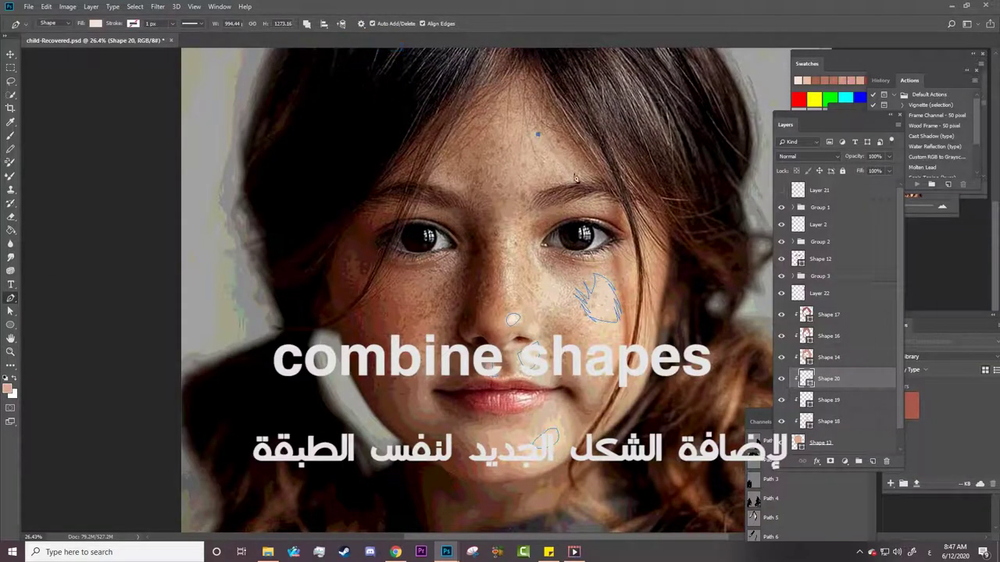
pyautogui.click(564, 164)
pyautogui.scroll(2, 574, 178)
pyautogui.scroll(2, 574, 178)
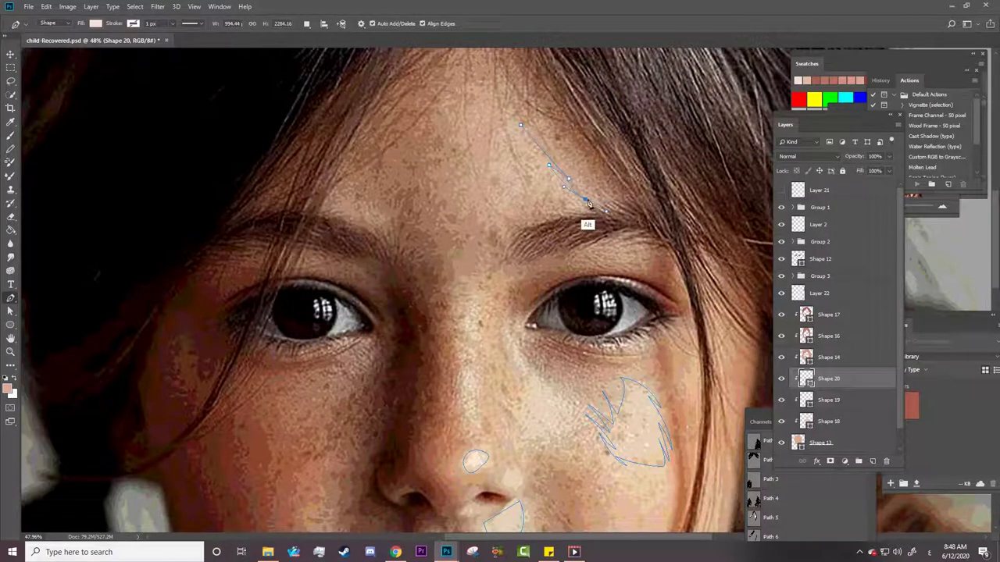
pyautogui.moveTo(571, 182)
pyautogui.mouseDown()
pyautogui.moveTo(559, 188)
pyautogui.moveTo(556, 211)
pyautogui.mouseUp()
pyautogui.click(594, 208)
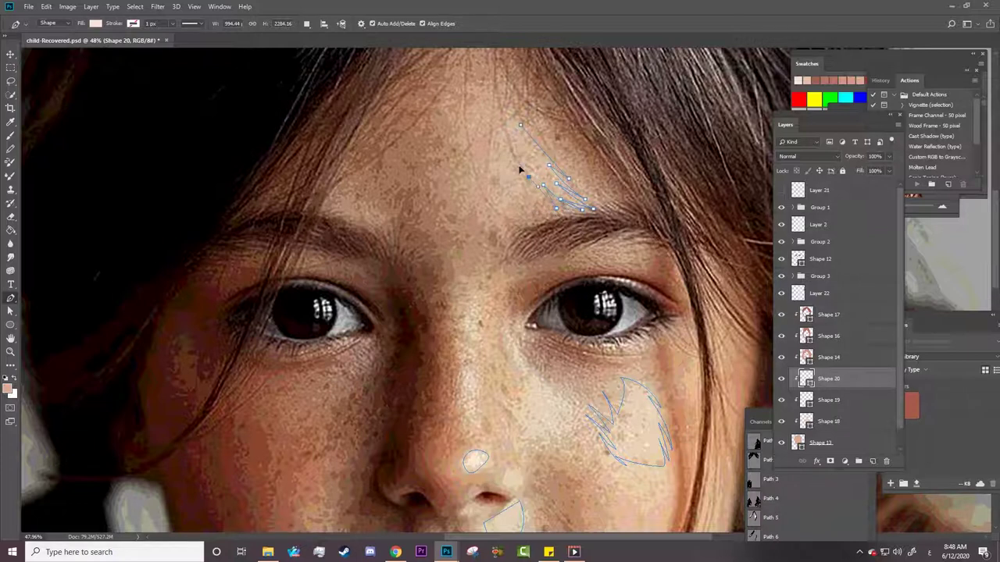
pyautogui.moveTo(505, 208); pyautogui.dragTo(480, 233)
pyautogui.moveTo(514, 200); pyautogui.dragTo(498, 212)
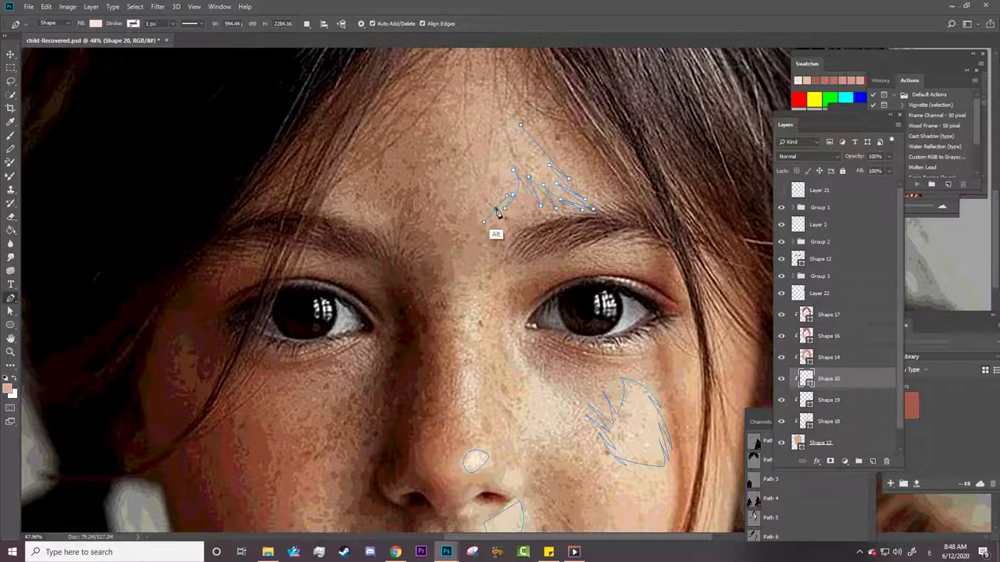
pyautogui.moveTo(492, 170); pyautogui.dragTo(479, 136)
pyautogui.click(485, 160)
pyautogui.click(518, 122)
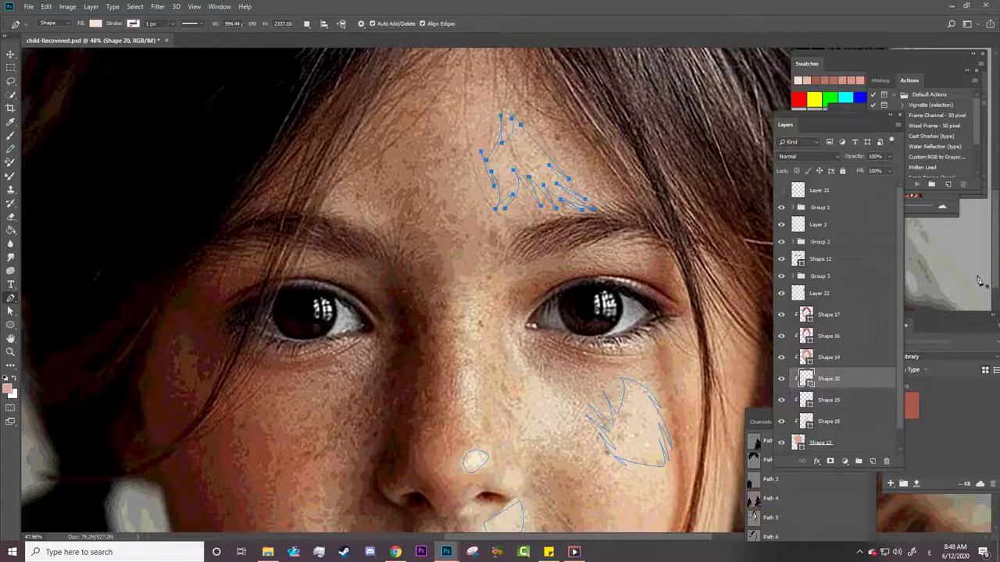
# Start a new Shape 21 highlight outline on the cheek beside the mouth.
pyautogui.scroll(-5, 395, 349)
pyautogui.scroll(-3, 395, 349)
pyautogui.scroll(-2, 395, 349)
pyautogui.scroll(3, 395, 349)
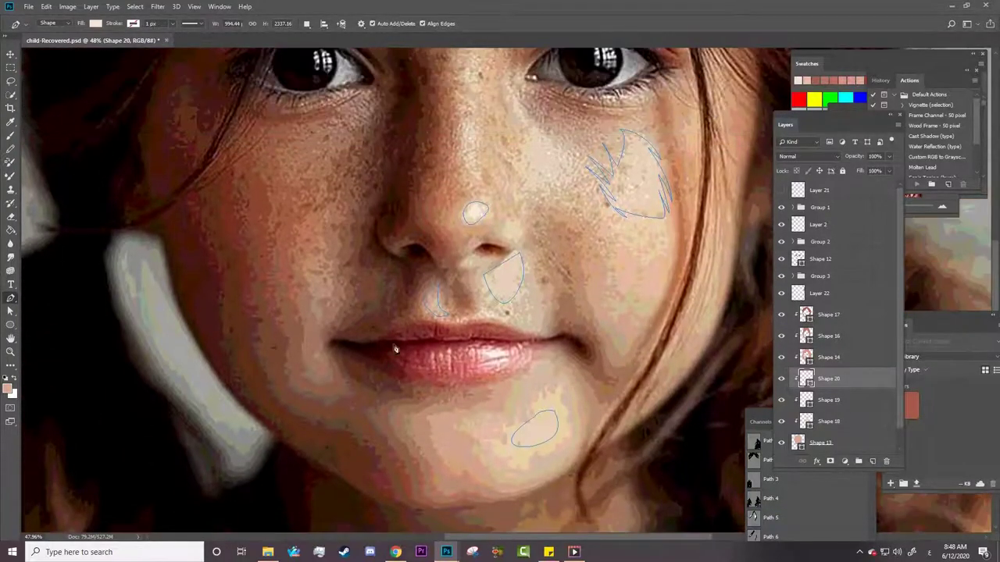
pyautogui.click(321, 268)
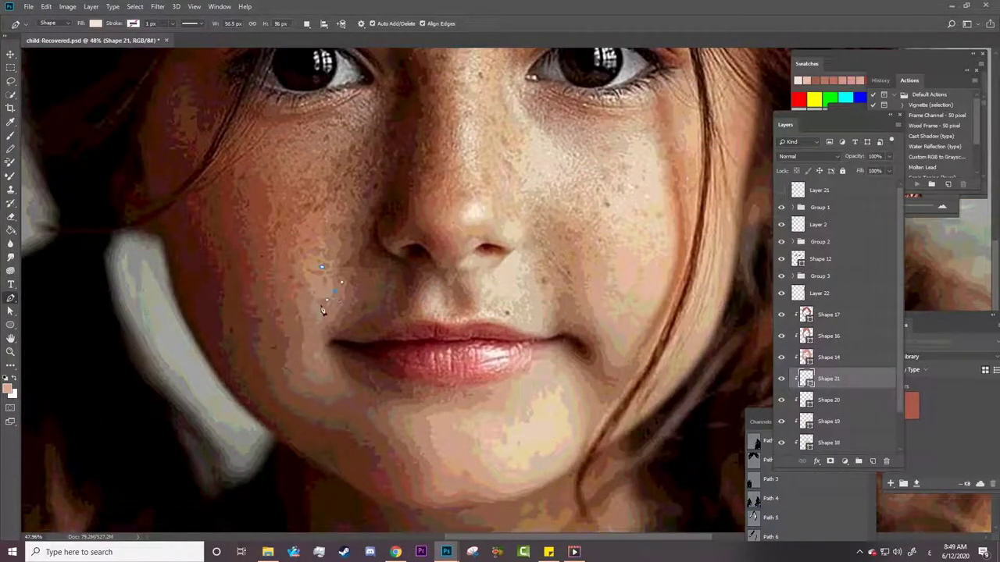
# Finish the left-cheek highlight, hide the reference, and merge Shape 20 with Shape 21.
pyautogui.click(320, 310)
pyautogui.click(300, 273)
pyautogui.click(781, 207)
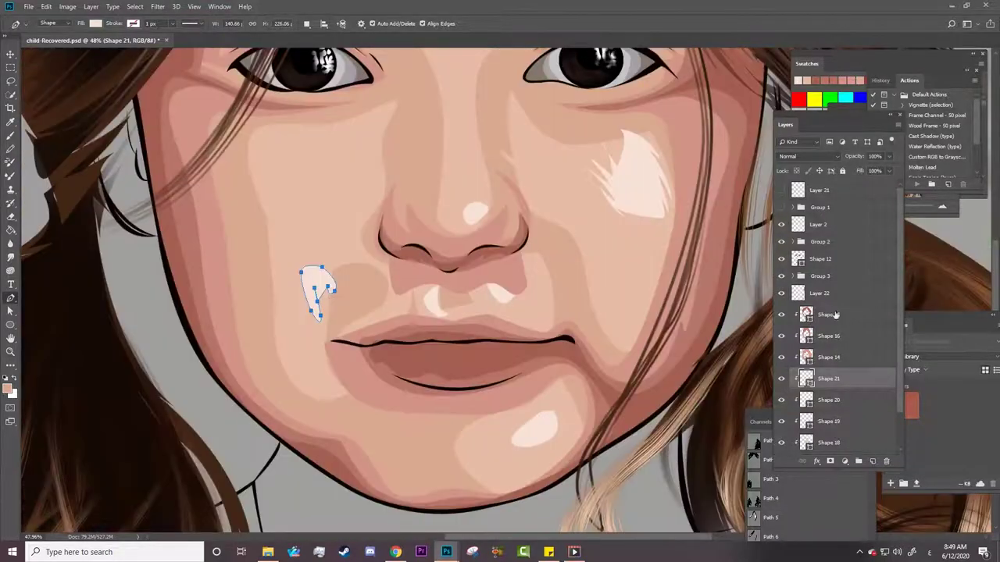
pyautogui.keyDown('shift'); pyautogui.click(828, 400); pyautogui.keyUp('shift')
pyautogui.rightClick(837, 400)
pyautogui.click(867, 410)
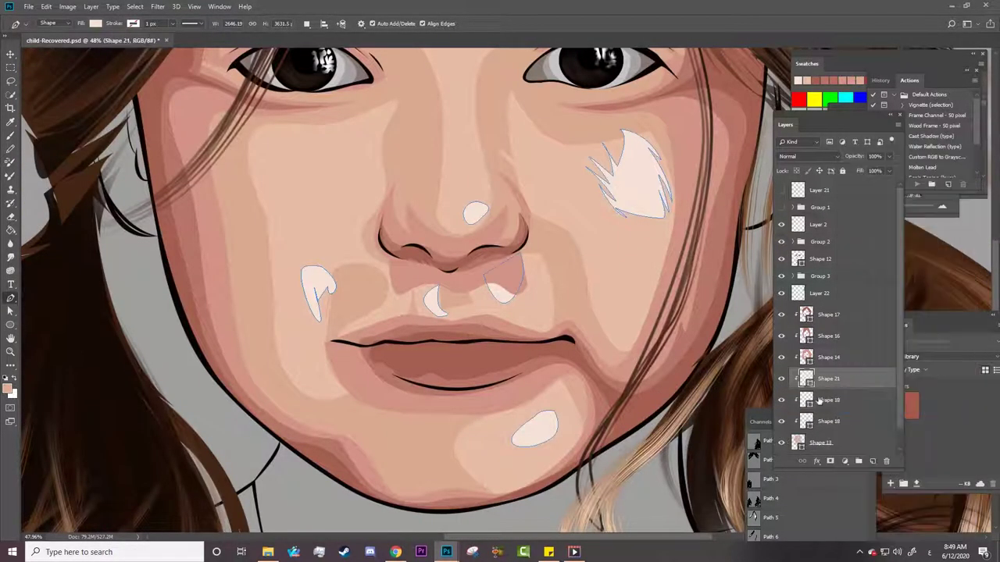
# With the reference shown, add a narrow nose-bridge highlight strip using Combine Shapes.
pyautogui.click(781, 379)
pyautogui.press('z')
pyautogui.hotkey('ctrl', '0')
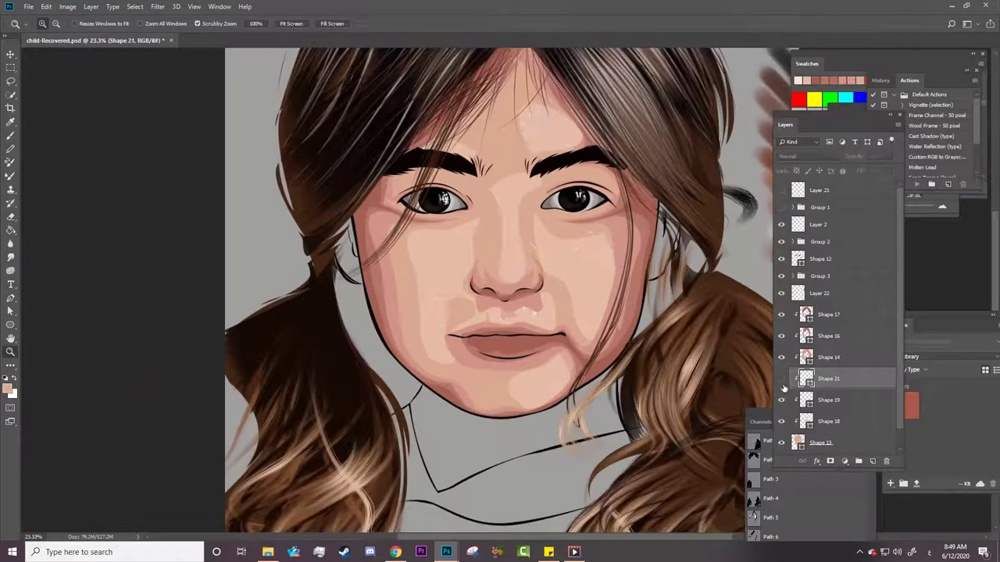
pyautogui.moveTo(564, 262); pyautogui.dragTo(602, 262)
pyautogui.click(781, 207)
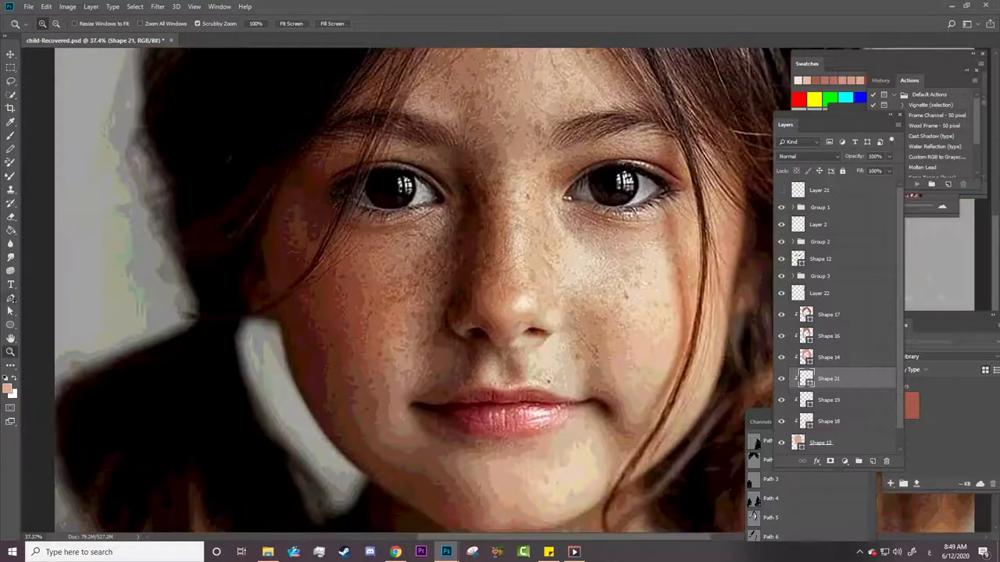
pyautogui.press('p')
pyautogui.click(306, 24)
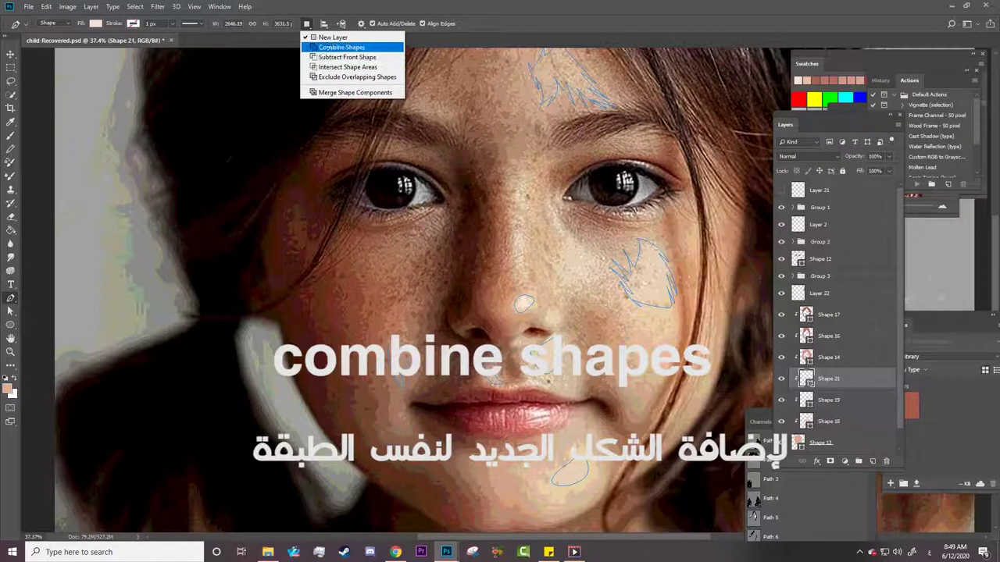
pyautogui.click(336, 46)
pyautogui.click(522, 185)
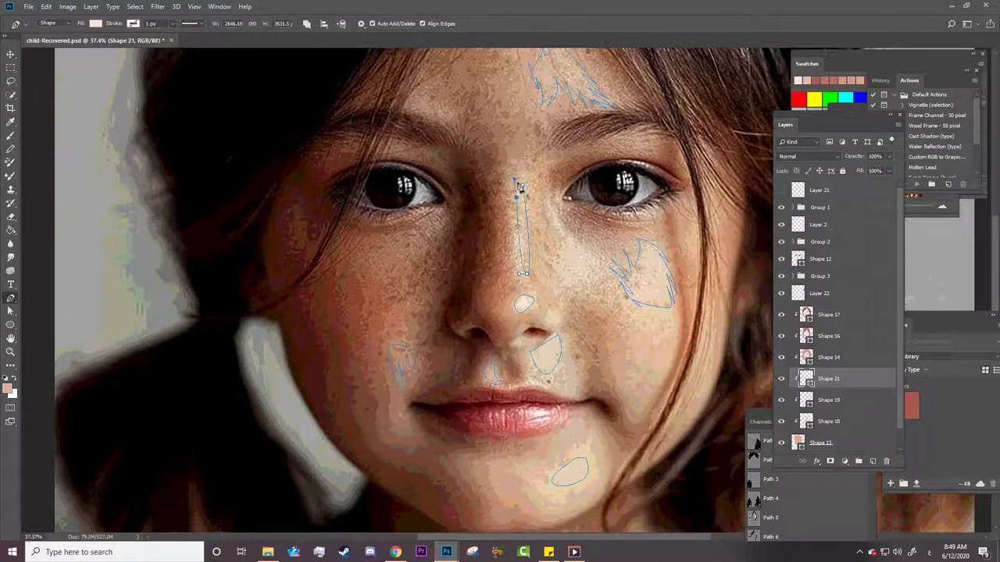
pyautogui.moveTo(522, 185); pyautogui.dragTo(528, 198)
# Hide the reference photo and select the Shape 18 shading layer.
pyautogui.click(781, 207)
pyautogui.press('z')
pyautogui.scroll(-3, 589, 340)
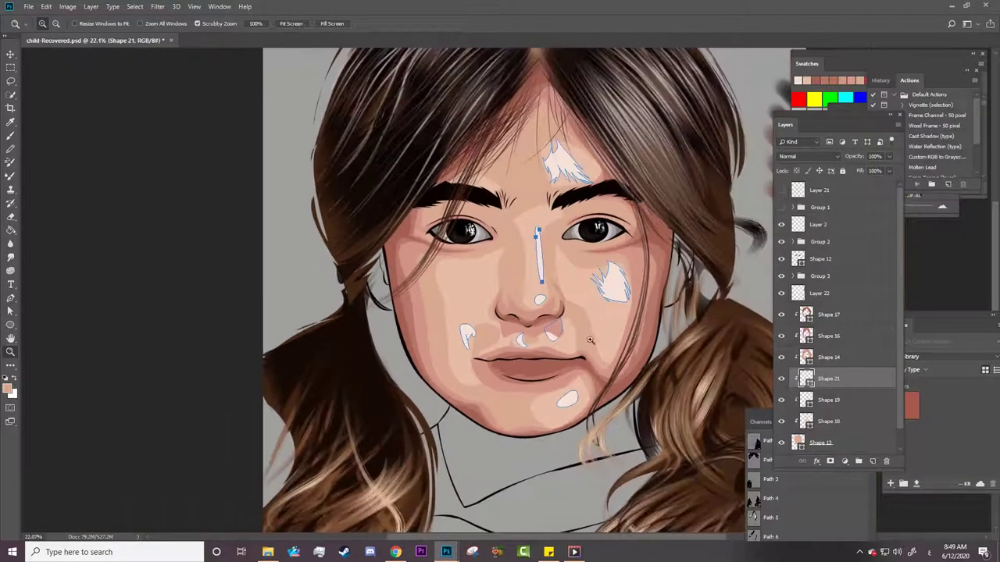
pyautogui.scroll(2, 589, 339)
pyautogui.click(828, 421)
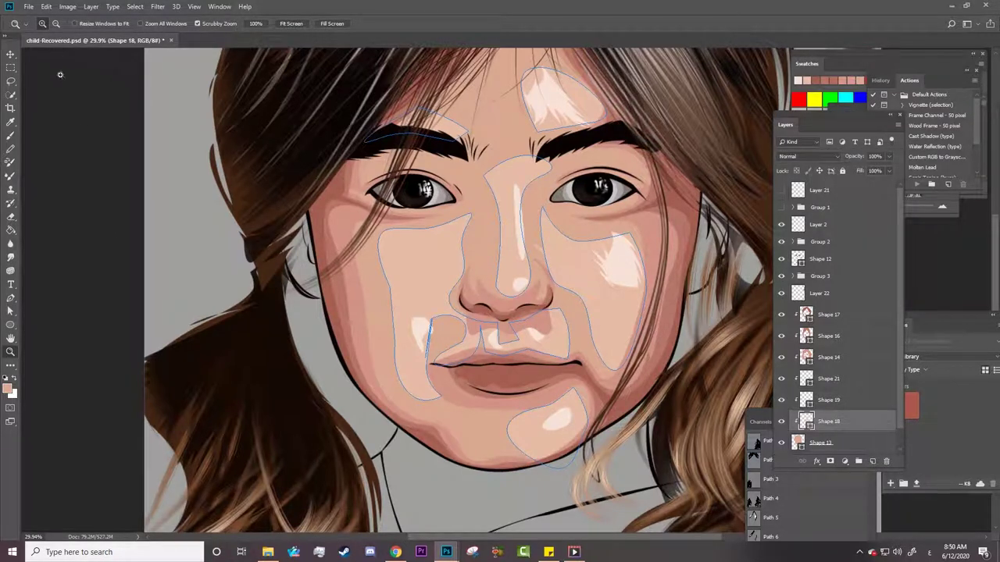
# Lighten Shape 18's fill to #ecc6b3 and ready the Brush for mask painting.
pyautogui.press('u')
pyautogui.click(88, 24)
pyautogui.click(186, 44)
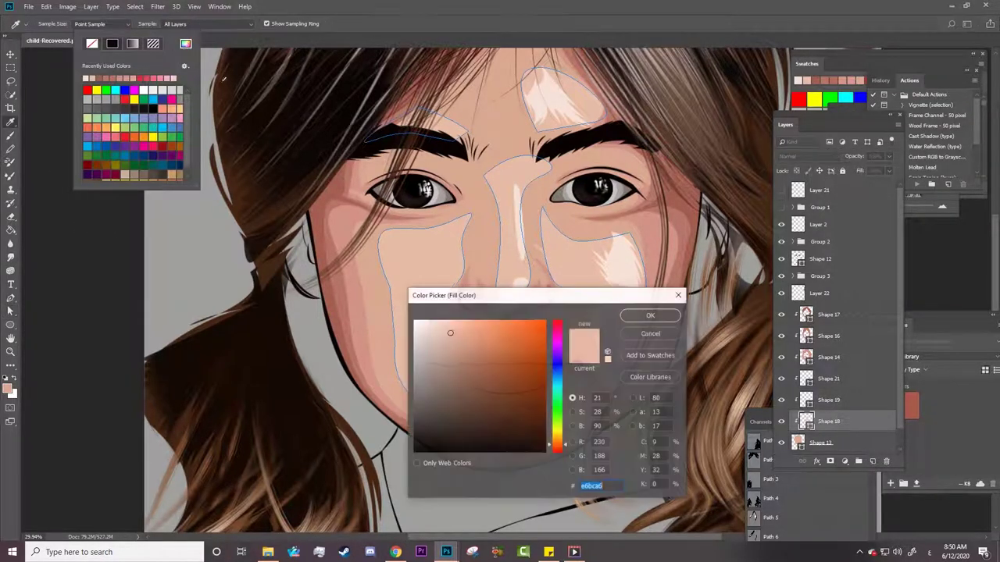
pyautogui.click(446, 330)
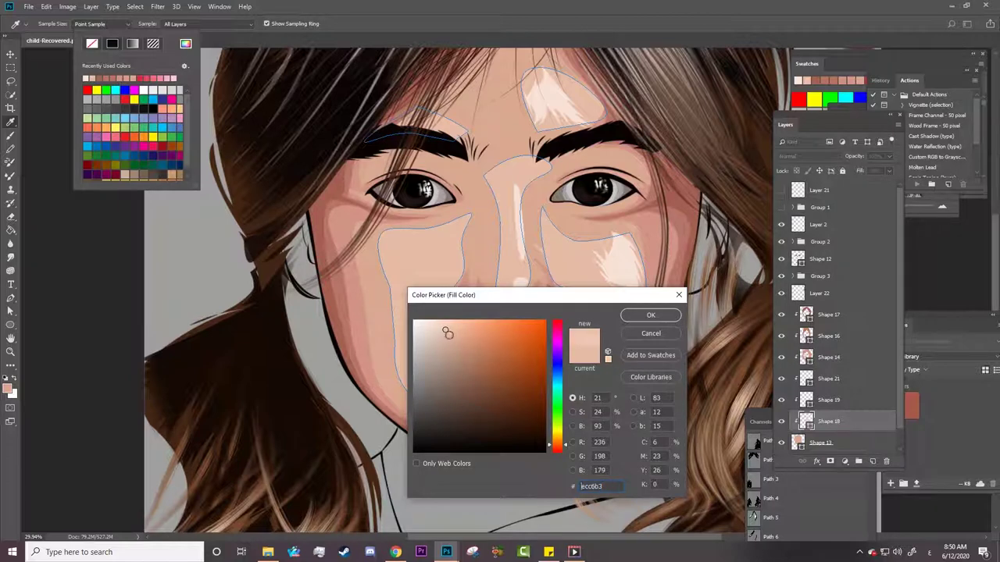
pyautogui.click(642, 317)
pyautogui.press('Escape')
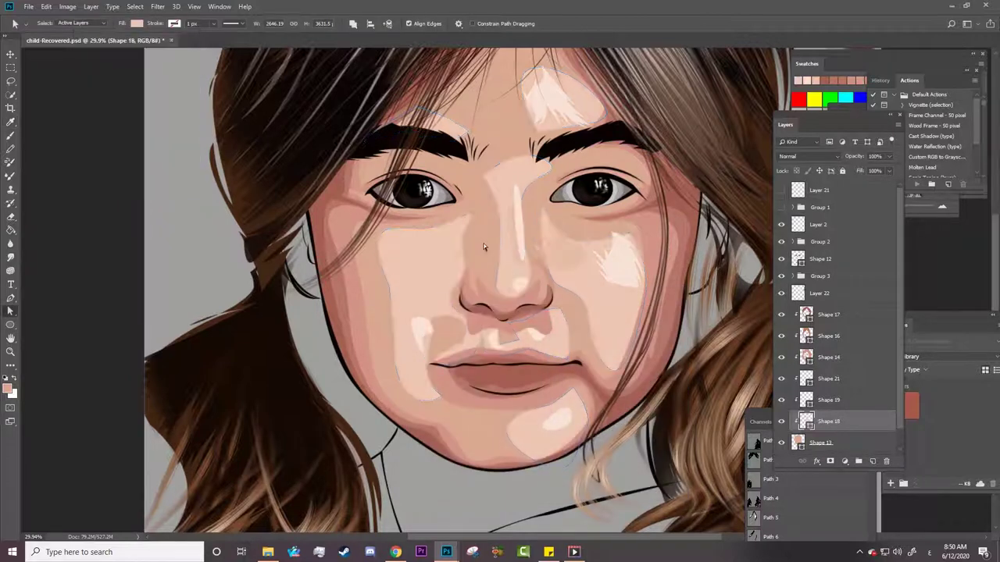
pyautogui.press('a')
pyautogui.press('b')
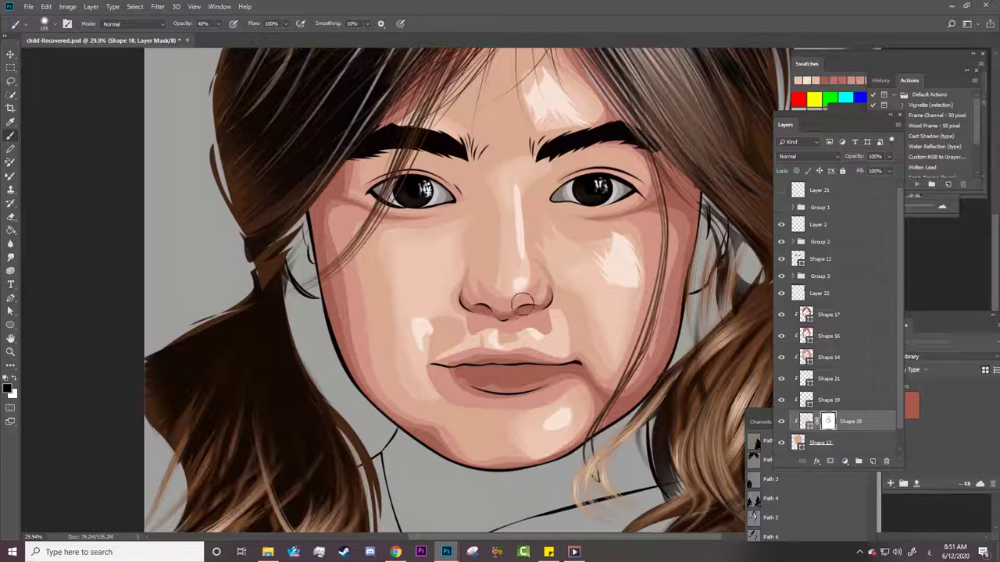
# Merge Shape 18 into Shape 19 and add a layer mask to the merged shading.
pyautogui.click(795, 406)
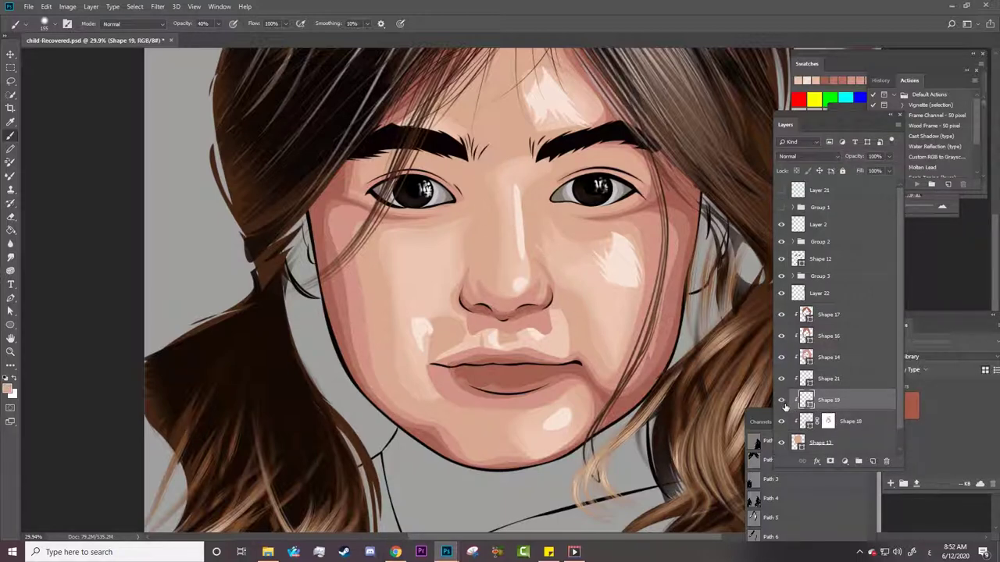
pyautogui.rightClick(853, 420)
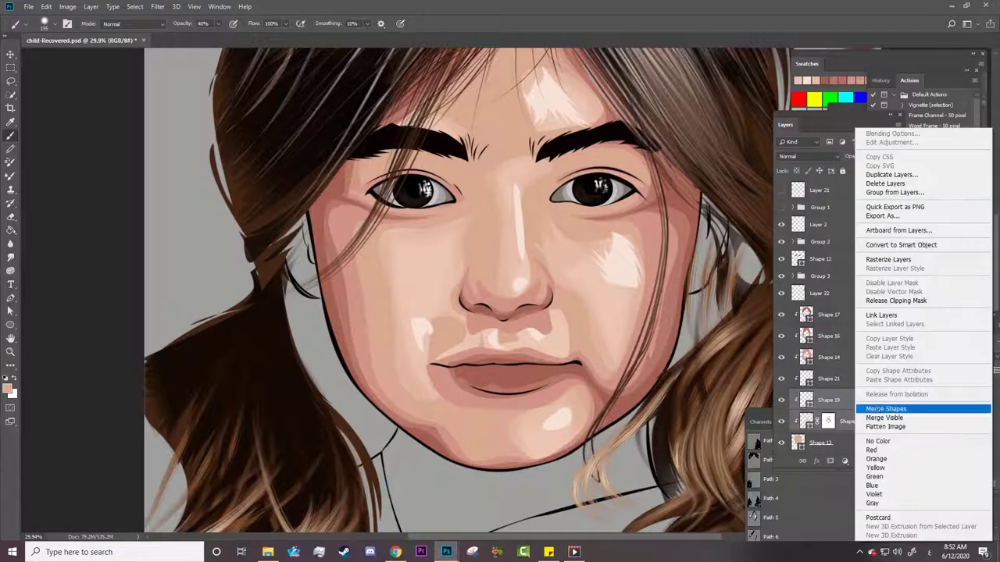
pyautogui.click(881, 408)
pyautogui.click(829, 461)
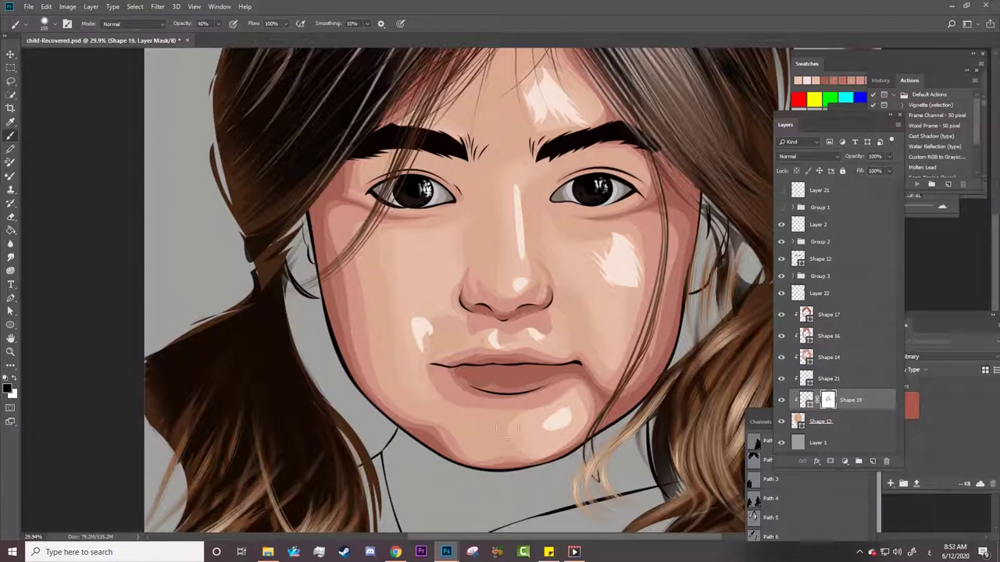
# Dim the cheek highlight right of the nose on Shape 21's mask, then target Shape 14's mask.
pyautogui.click(828, 379)
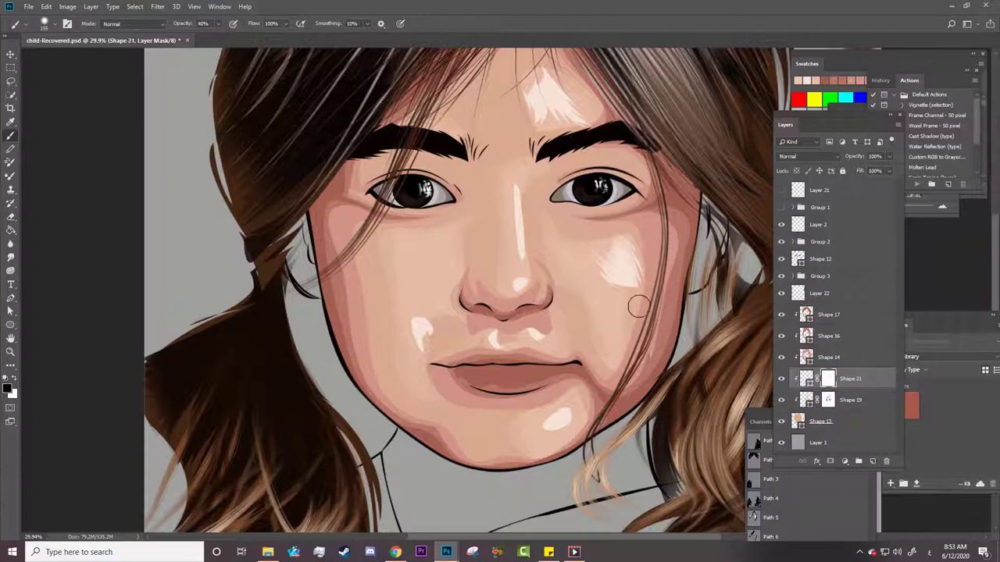
pyautogui.moveTo(590, 242); pyautogui.dragTo(621, 259)
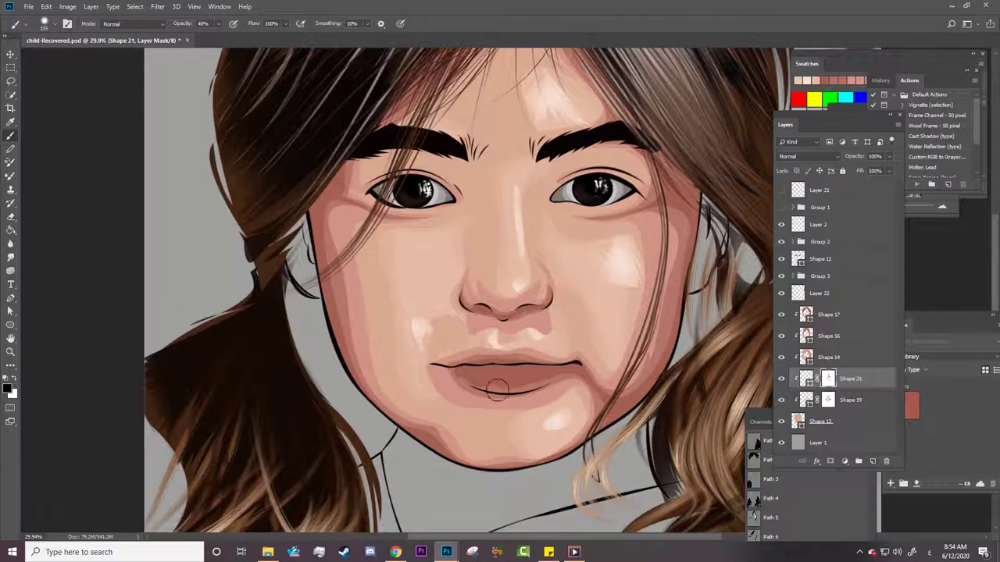
pyautogui.click(849, 357)
pyautogui.click(781, 357)
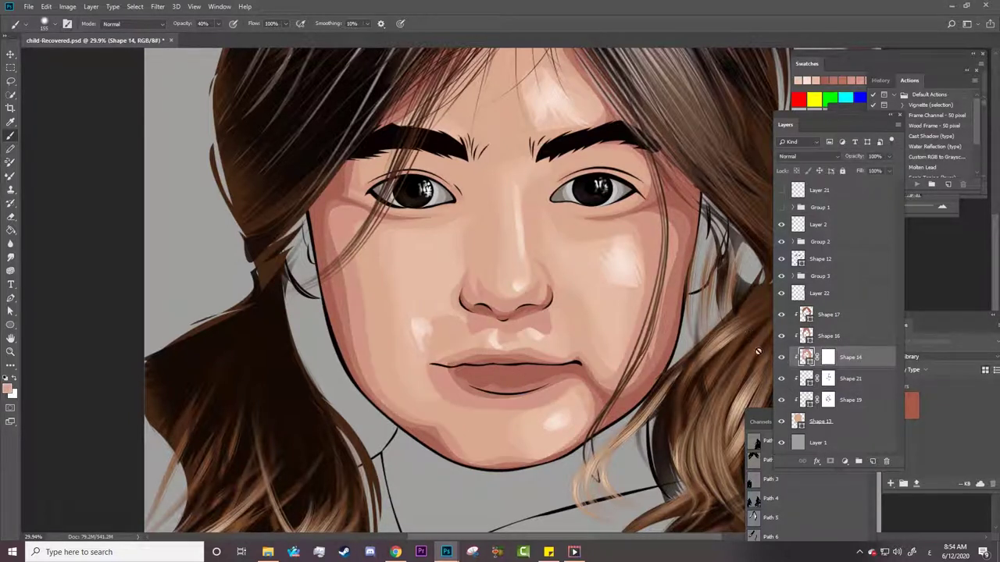
pyautogui.click(826, 357)
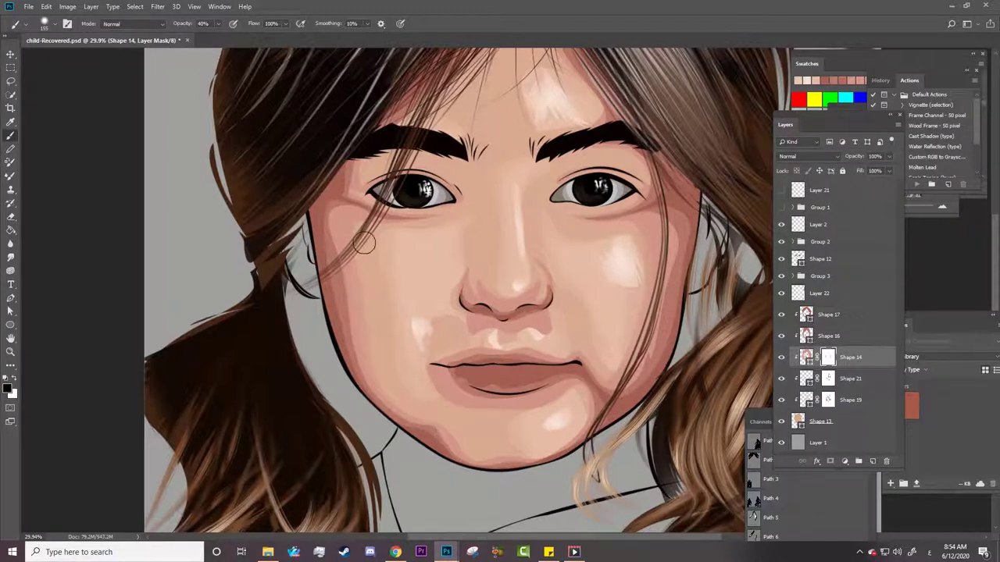
# Set black as the mask colour and target Shape 17's mask, zoomed on nose and mouth.
pyautogui.keyDown('ctrl'); pyautogui.click(697, 308); pyautogui.keyUp('ctrl')
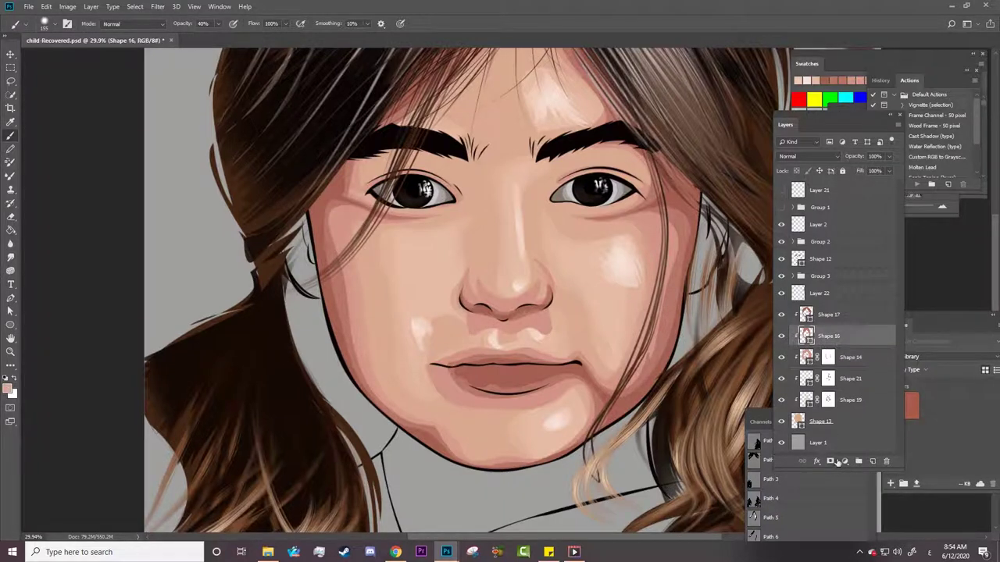
pyautogui.keyDown('alt'); pyautogui.click(662, 224); pyautogui.keyUp('alt')
pyautogui.hotkey('ctrl', '\\')
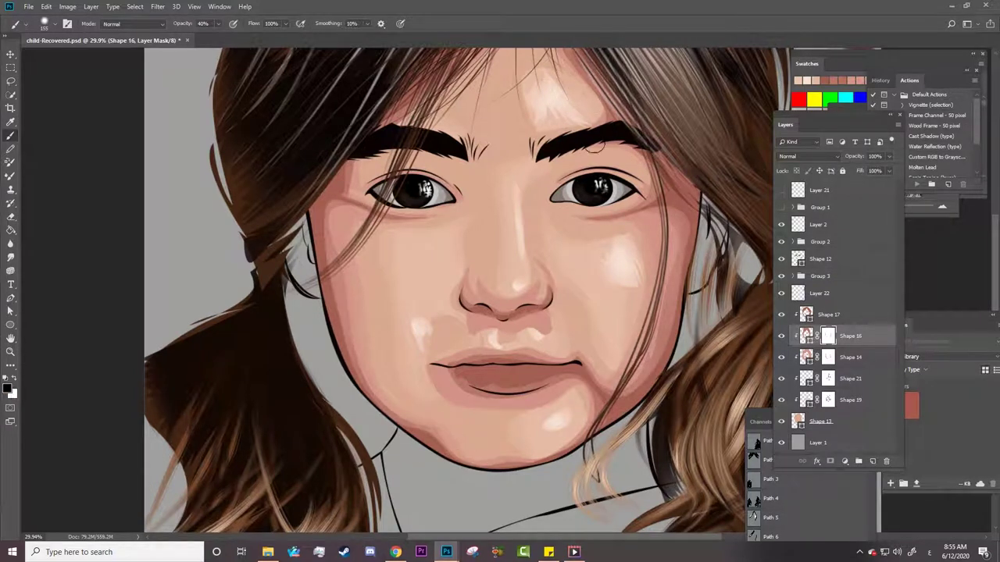
pyautogui.scroll(3, 586, 196)
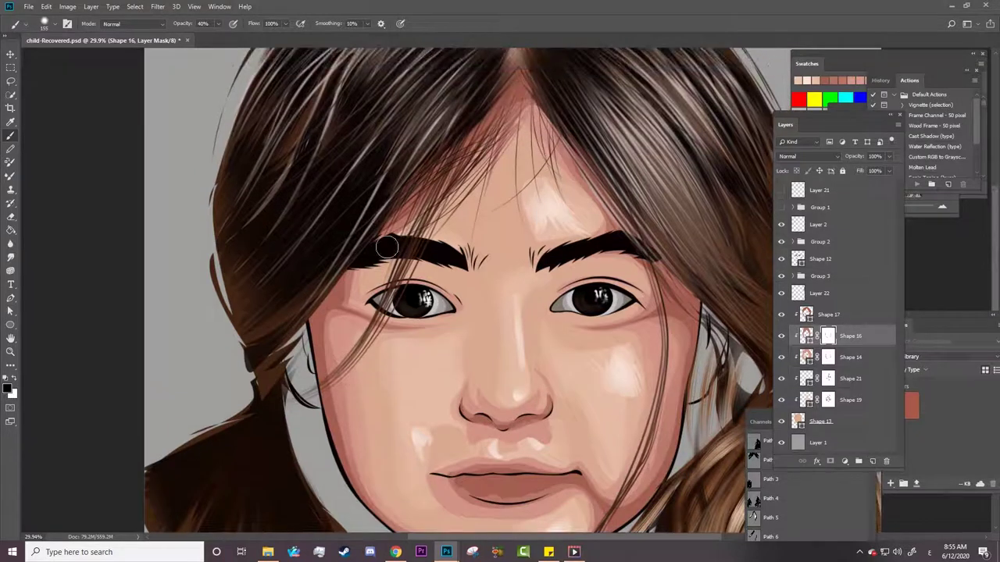
pyautogui.click(828, 314)
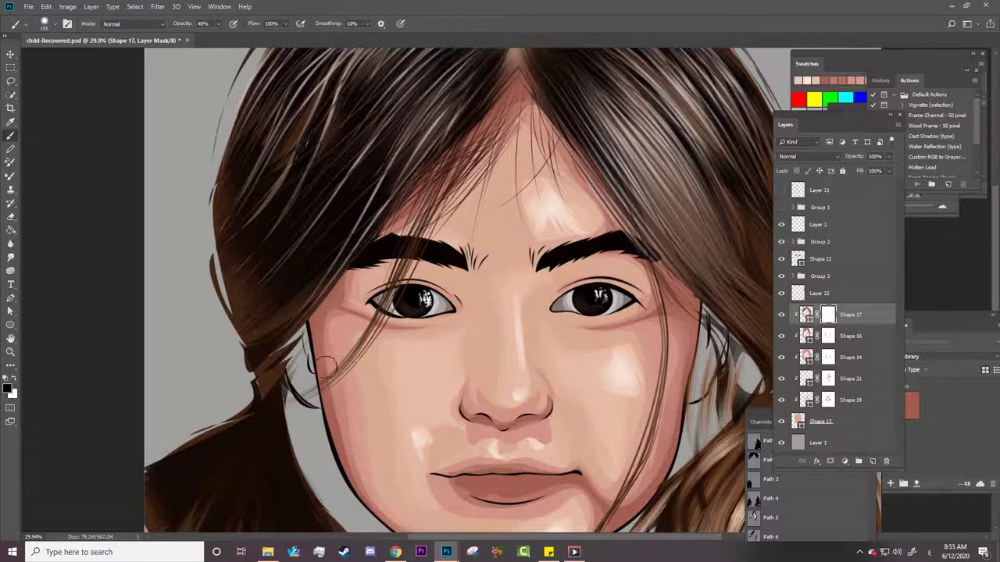
pyautogui.scroll(-4, 590, 402)
pyautogui.scroll(-1, 658, 297)
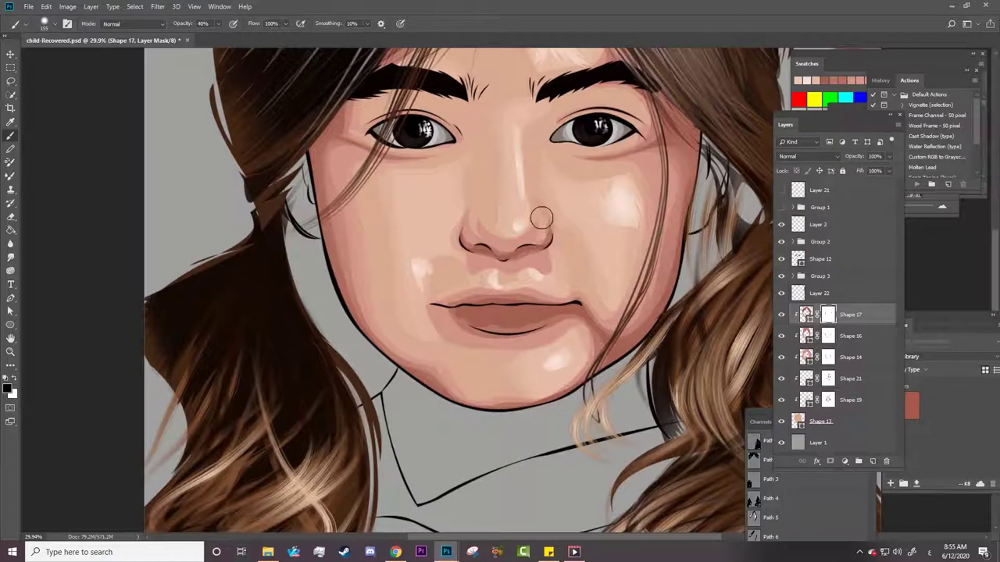
pyautogui.click(806, 336)
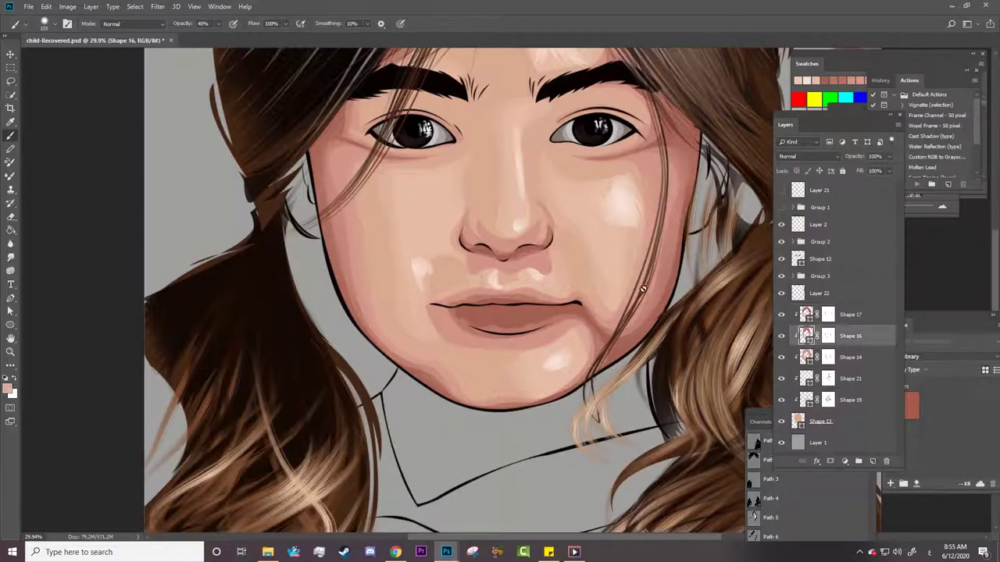
pyautogui.press('z')
pyautogui.click(597, 240)
pyautogui.click(828, 314)
pyautogui.press('b')
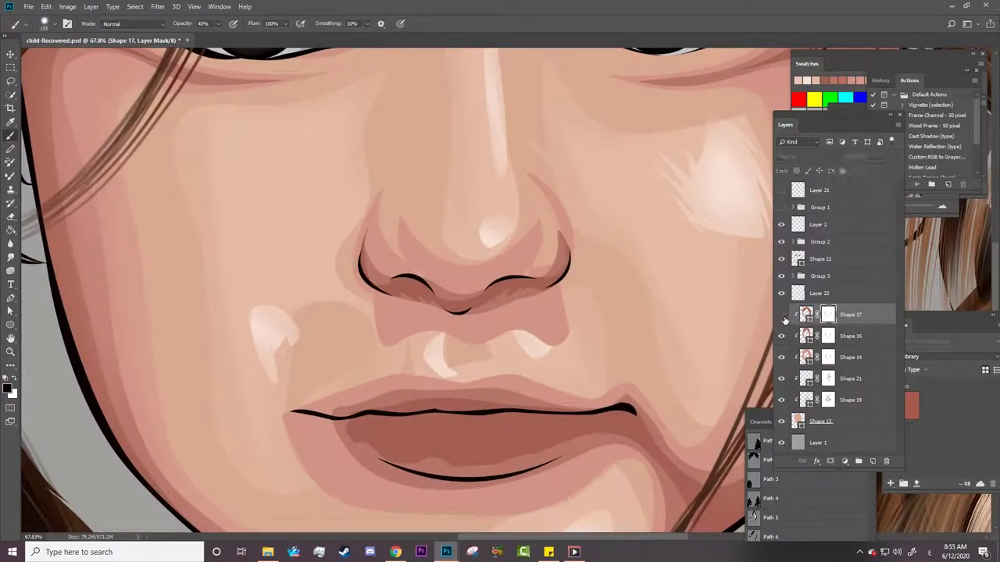
# Lighten the upper lip's right-edge shading on Shape 14's mask, touching up Shape 16 and 17 masks.
pyautogui.click(827, 357)
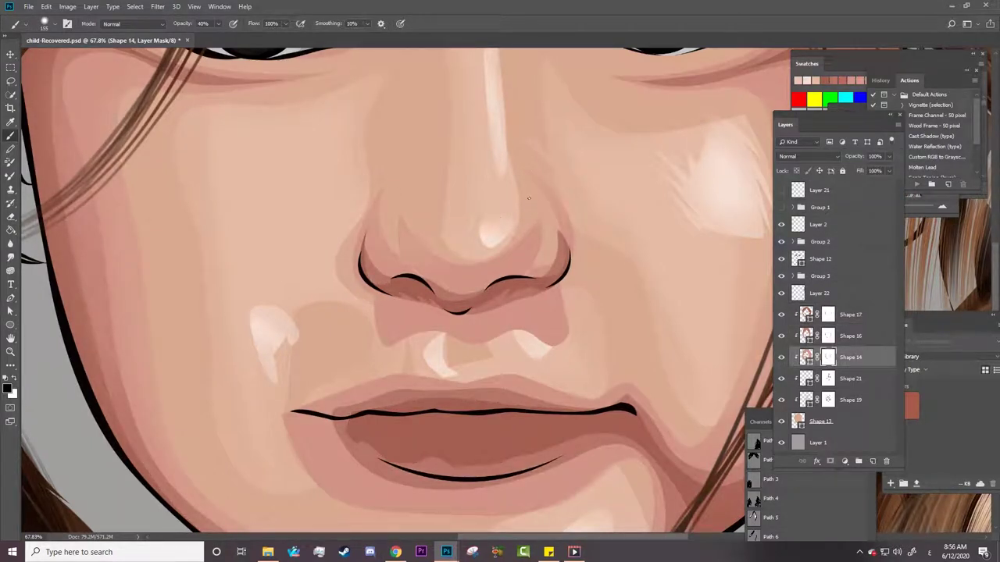
pyautogui.moveTo(525, 273); pyautogui.dragTo(536, 260)
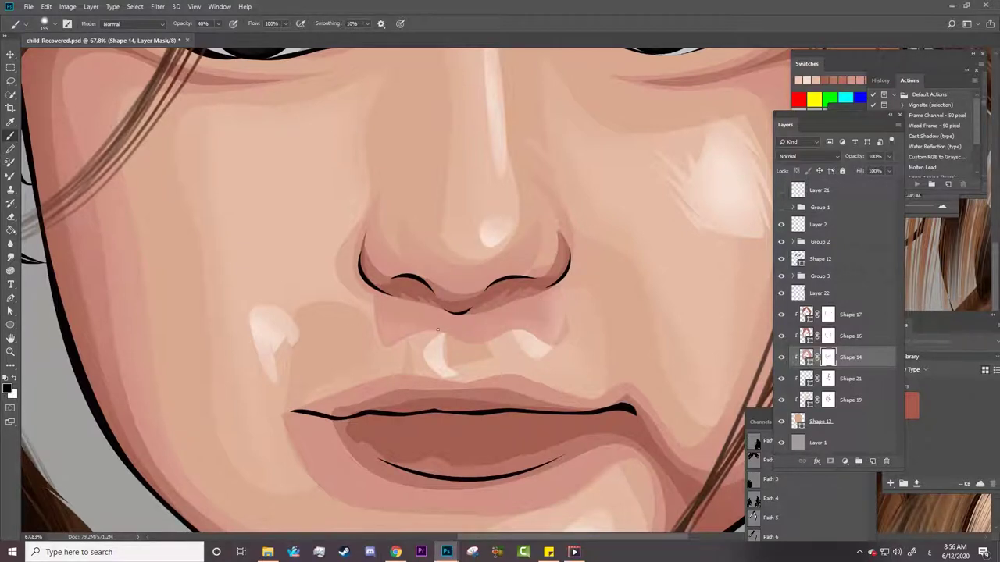
pyautogui.click(809, 337)
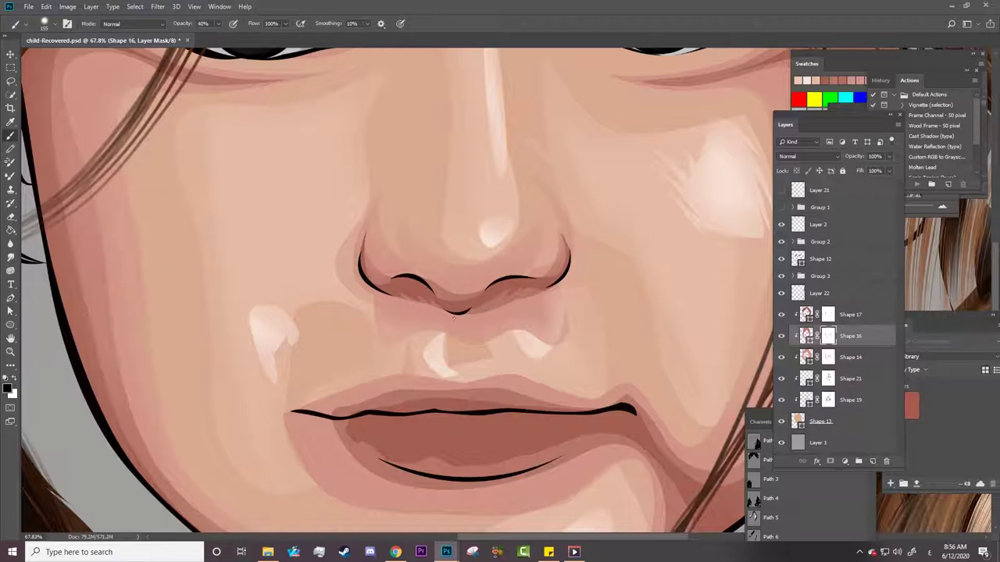
pyautogui.hotkey('alt', ']')
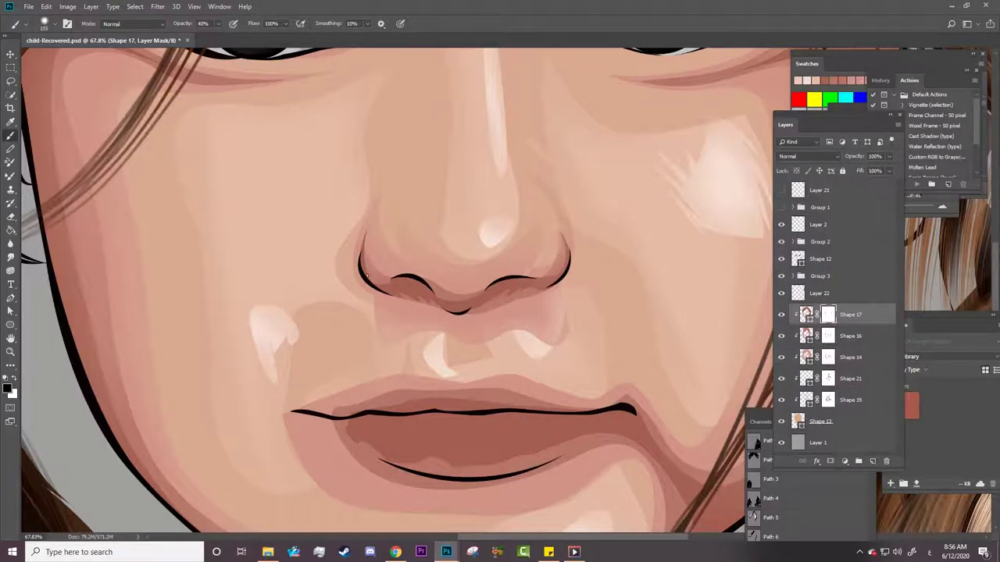
pyautogui.press('z')
pyautogui.moveTo(557, 346)
pyautogui.mouseDown()
pyautogui.moveTo(518, 384)
pyautogui.moveTo(539, 407)
pyautogui.moveTo(521, 408)
pyautogui.moveTo(547, 406)
pyautogui.mouseUp()
pyautogui.hotkey('alt', '[')
pyautogui.hotkey('alt', '[')
pyautogui.press('b')
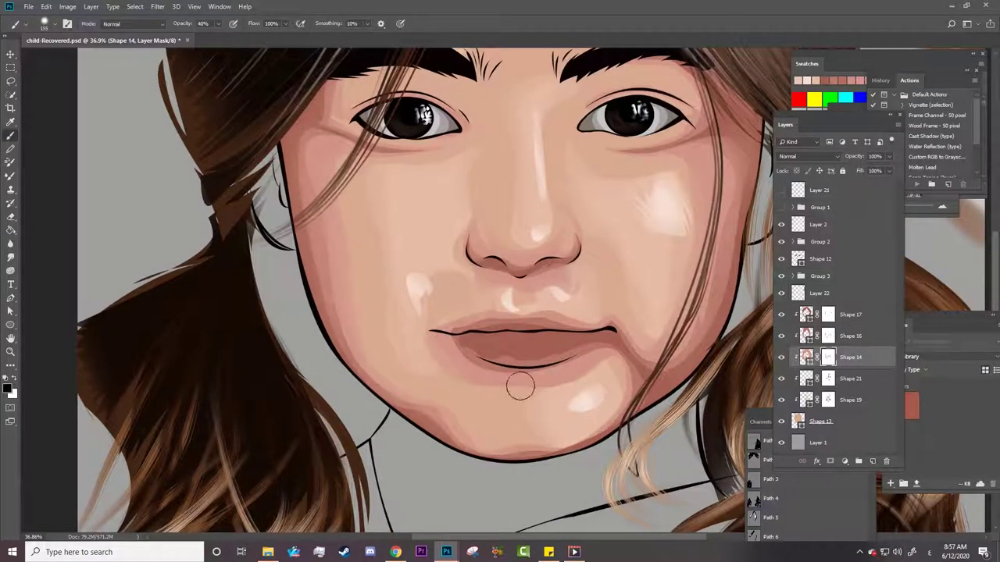
# Check the whole portrait, then keep refining the Shape 17 and Shape 16 masks.
pyautogui.press('z')
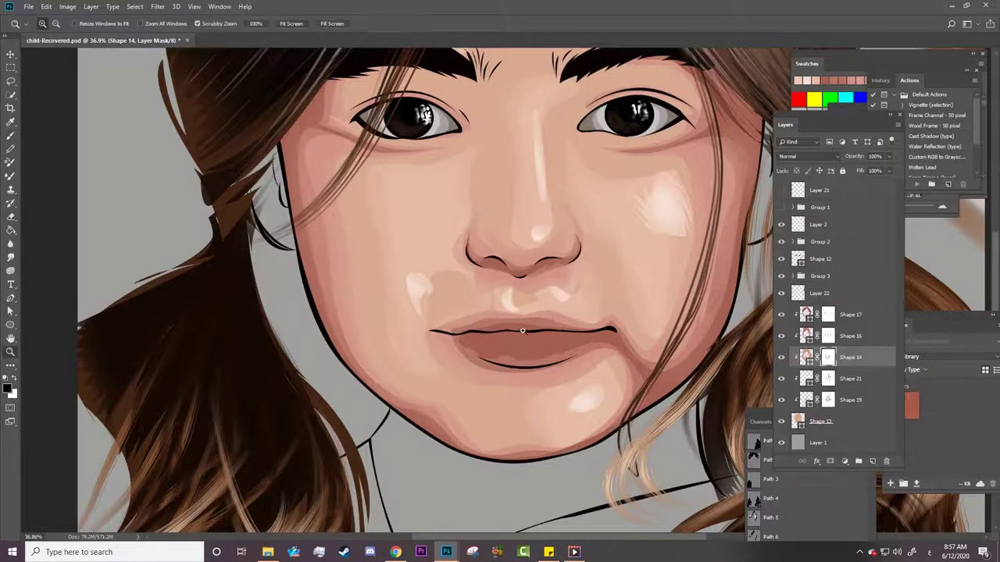
pyautogui.moveTo(523, 331); pyautogui.dragTo(501, 230)
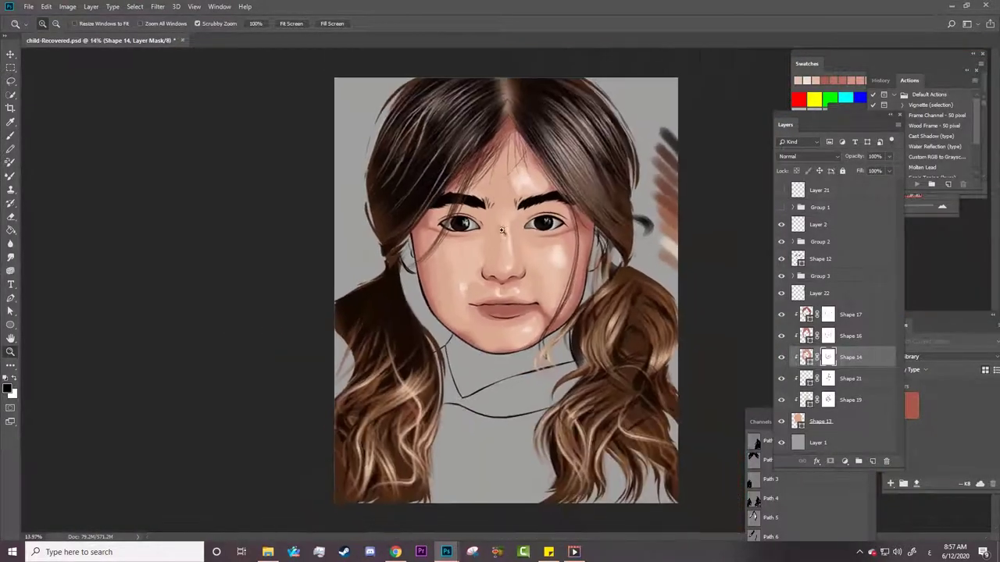
pyautogui.moveTo(506, 127); pyautogui.dragTo(539, 127)
pyautogui.hotkey('alt', ']')
pyautogui.hotkey('alt', ']')
pyautogui.press('b')
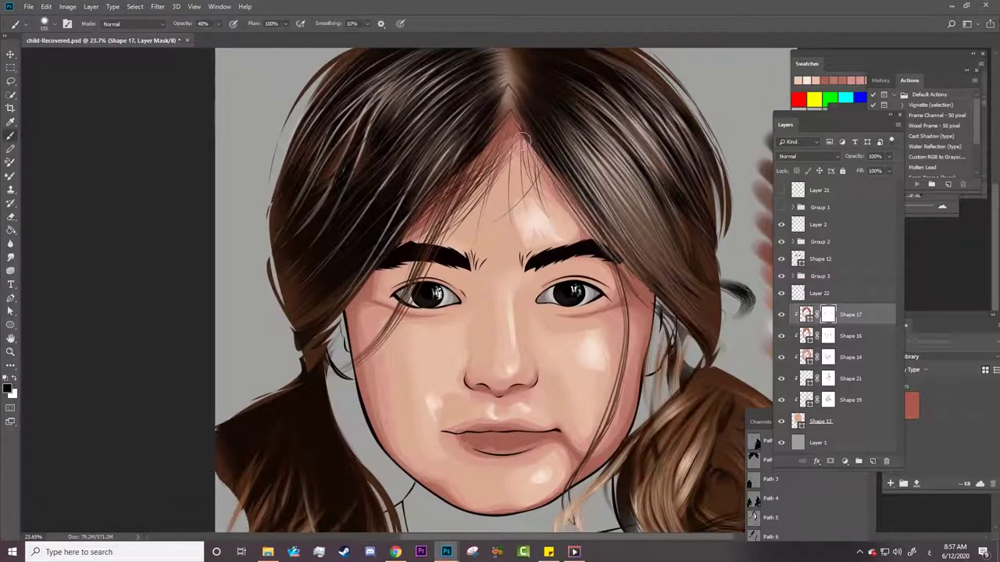
pyautogui.click(819, 336)
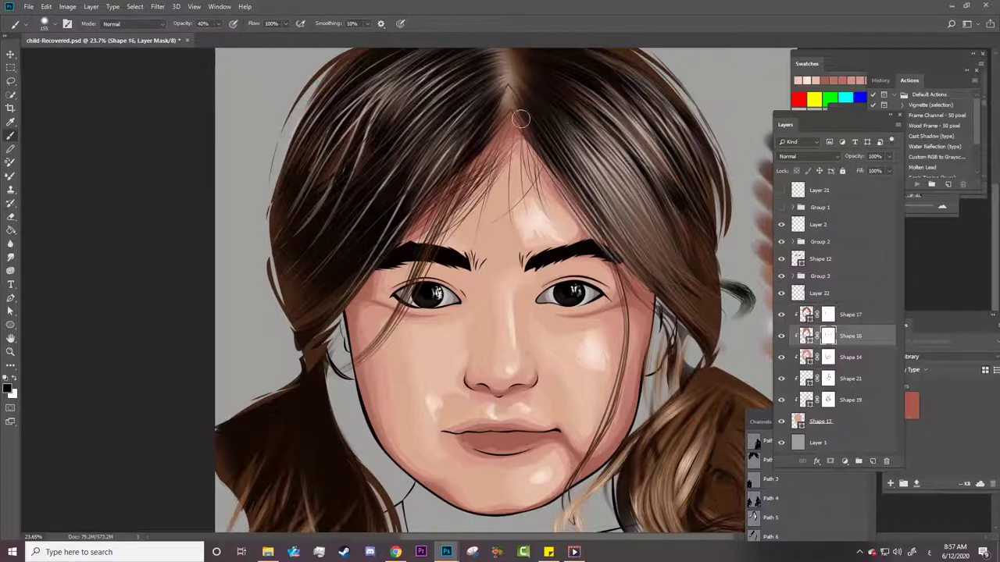
pyautogui.press('z')
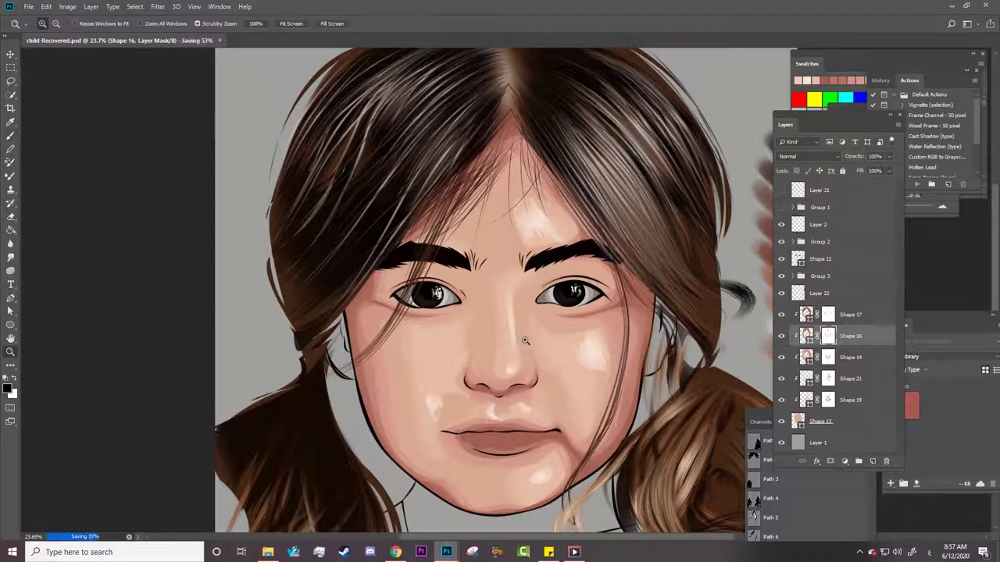
pyautogui.moveTo(514, 323); pyautogui.dragTo(464, 308)
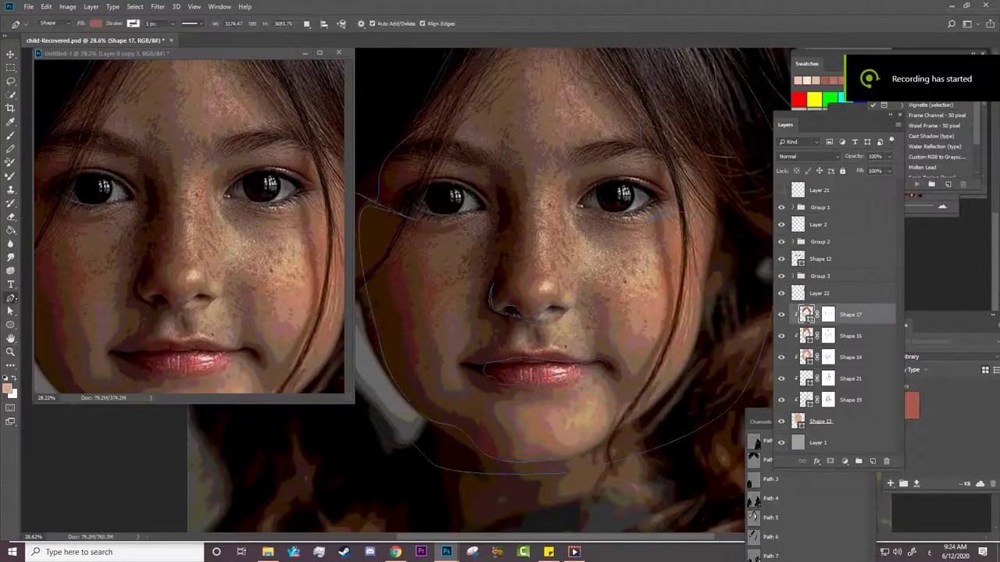
# Trace a curved shadow shape along the nose bridge on new layer Shape 22.
pyautogui.click(497, 184)
pyautogui.moveTo(512, 216); pyautogui.dragTo(508, 228)
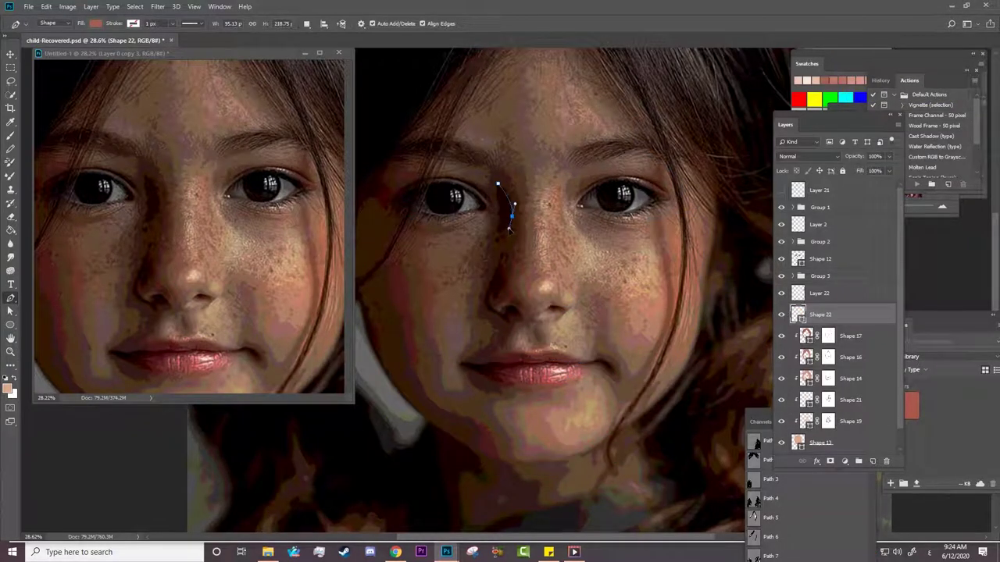
pyautogui.scroll(5, 509, 216)
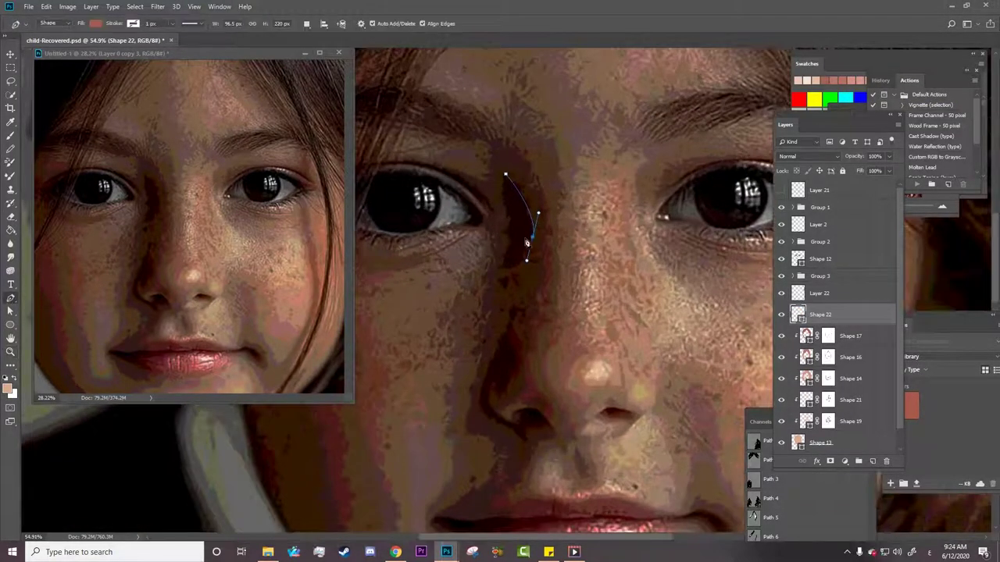
pyautogui.keyDown('alt'); pyautogui.moveTo(506, 272); pyautogui.dragTo(504, 268); pyautogui.keyUp('alt')
pyautogui.moveTo(513, 207); pyautogui.dragTo(507, 244)
pyautogui.click(498, 172)
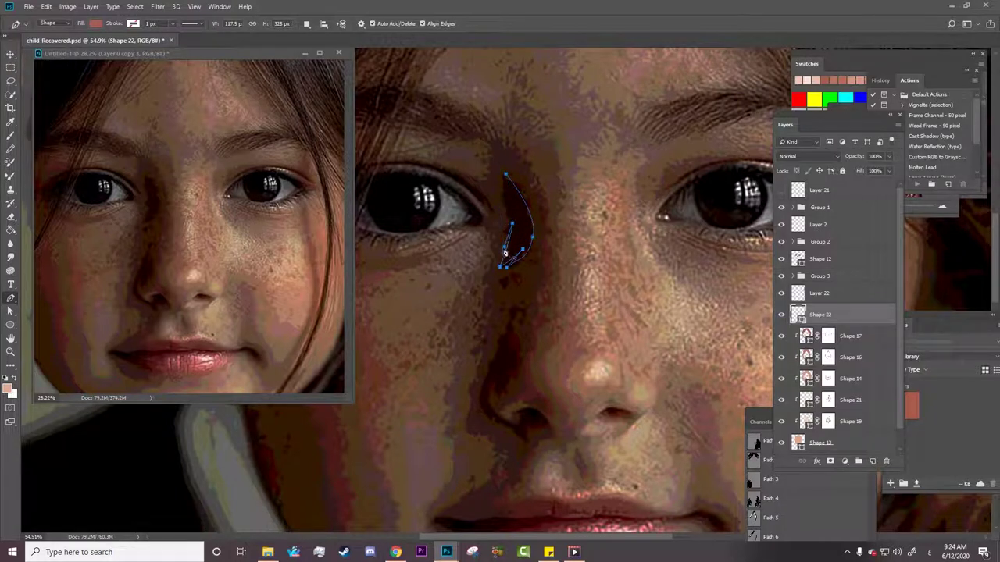
pyautogui.click(511, 225)
# Set Combine Shapes and add a second shadow along the nostril side.
pyautogui.click(306, 23)
pyautogui.click(344, 55)
pyautogui.moveTo(508, 383); pyautogui.dragTo(512, 369)
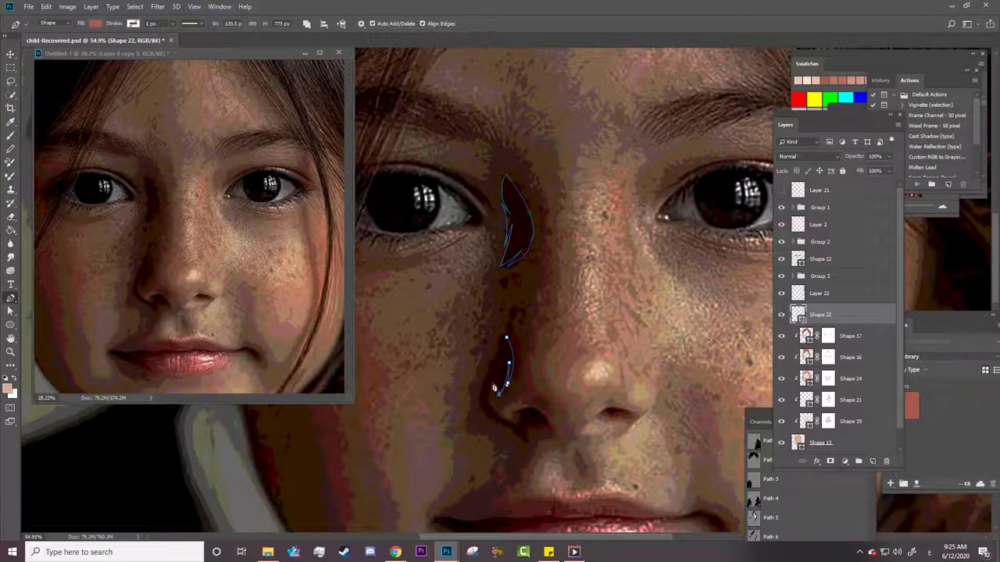
pyautogui.moveTo(509, 424); pyautogui.dragTo(531, 434)
pyautogui.moveTo(464, 388); pyautogui.dragTo(456, 422)
# Hide Group 1 and pick dark brown 4e241c as the shadow fill.
pyautogui.click(781, 208)
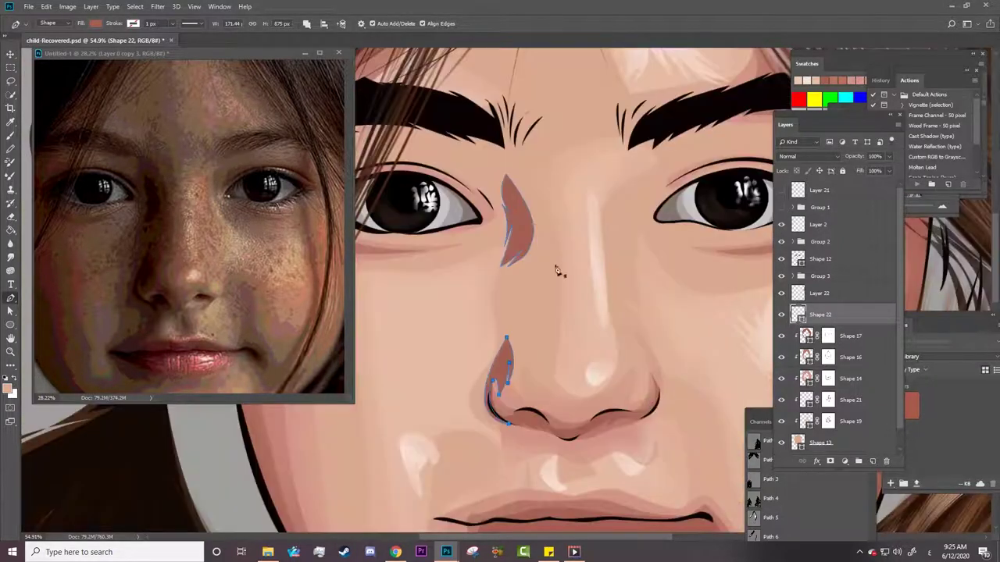
pyautogui.click(96, 23)
pyautogui.click(145, 43)
pyautogui.moveTo(495, 401); pyautogui.dragTo(499, 412)
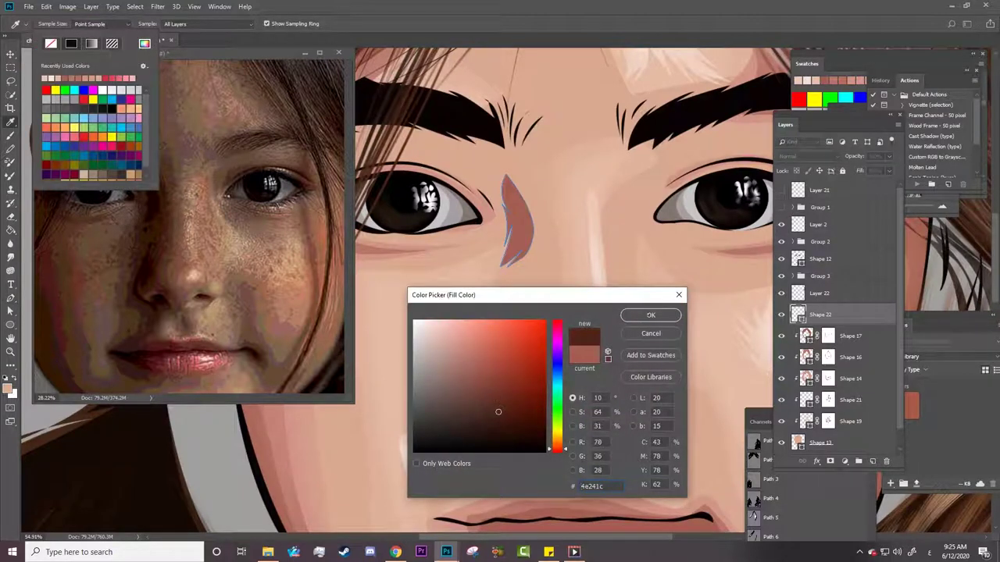
# Confirm the 4e241c fill and set the Pen to Combine Shapes.
pyautogui.press('Return')
pyautogui.scroll(3, 658, 396)
pyautogui.scroll(2, 698, 410)
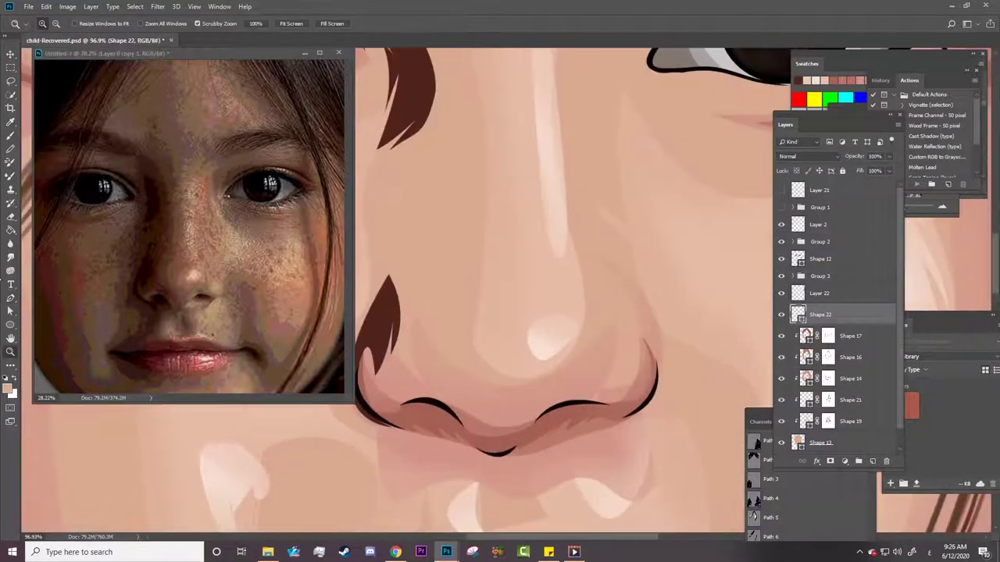
pyautogui.click(306, 23)
pyautogui.click(336, 48)
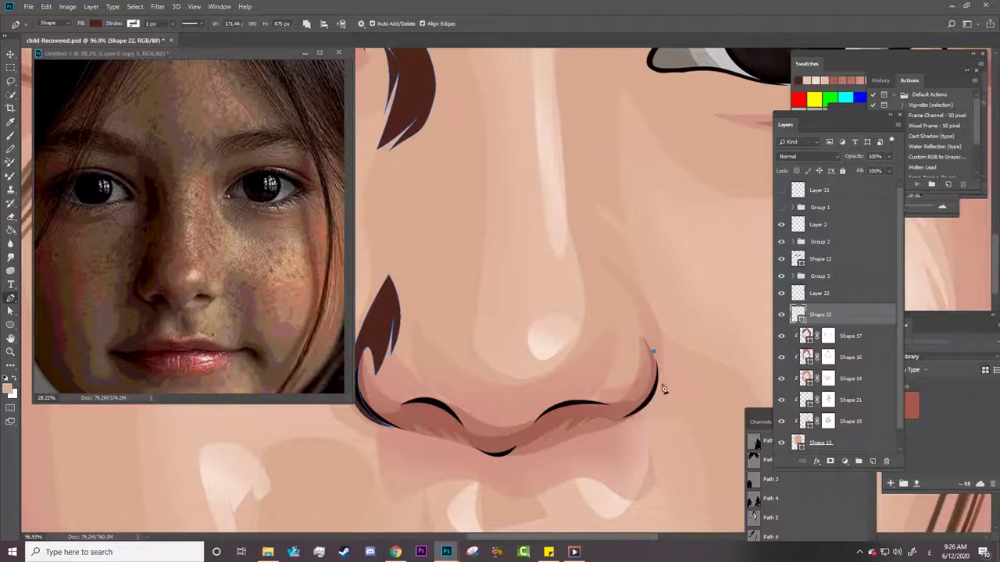
# Draw and reshape a curved shadow along the right nostril and under the nose tip.
pyautogui.moveTo(626, 417); pyautogui.dragTo(685, 395)
pyautogui.click(463, 428)
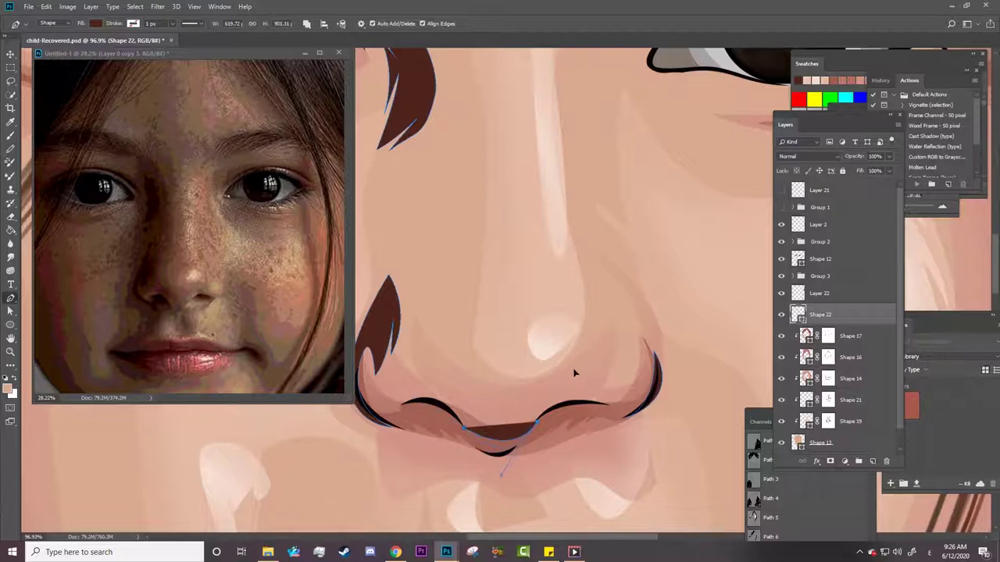
pyautogui.hotkey('ctrl', 'z')
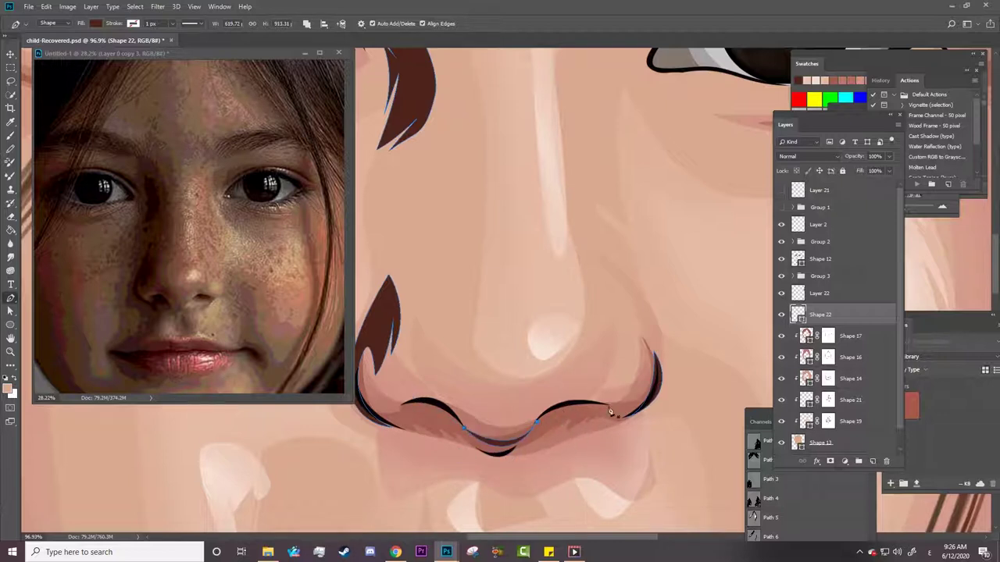
pyautogui.moveTo(514, 445); pyautogui.dragTo(517, 441)
pyautogui.scroll(3, 542, 425)
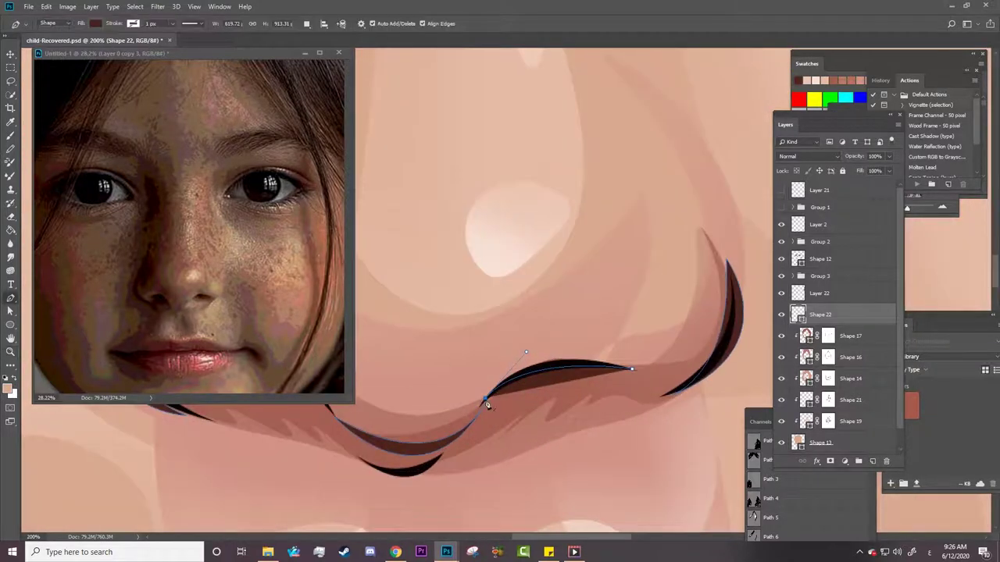
pyautogui.moveTo(528, 394); pyautogui.dragTo(509, 402)
pyautogui.moveTo(478, 411); pyautogui.dragTo(541, 387)
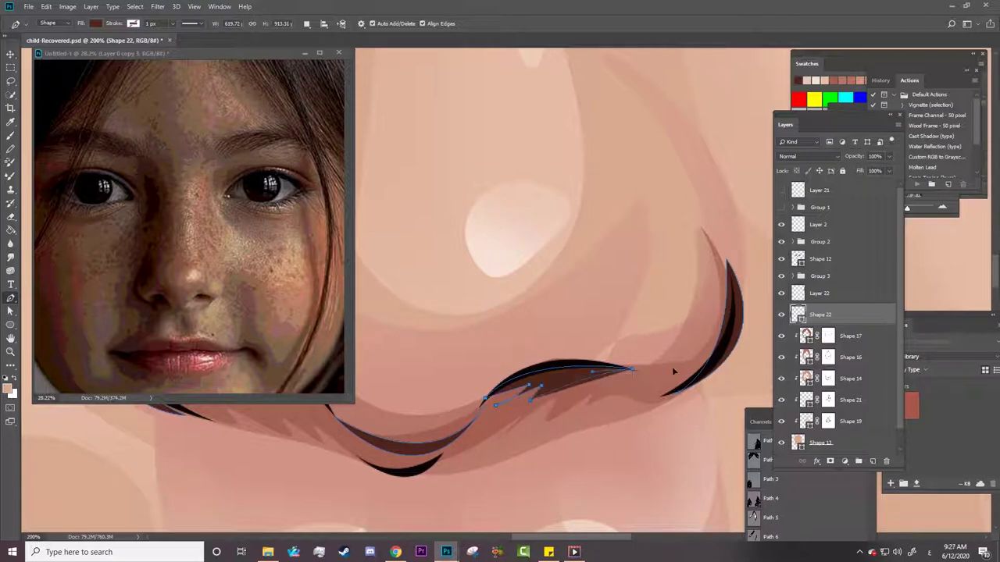
pyautogui.press('Escape')
# Trace a small closed shadow along the nostril edge as new layer Shape 23.
pyautogui.hscroll(-5, 558, 419)
pyautogui.click(561, 416)
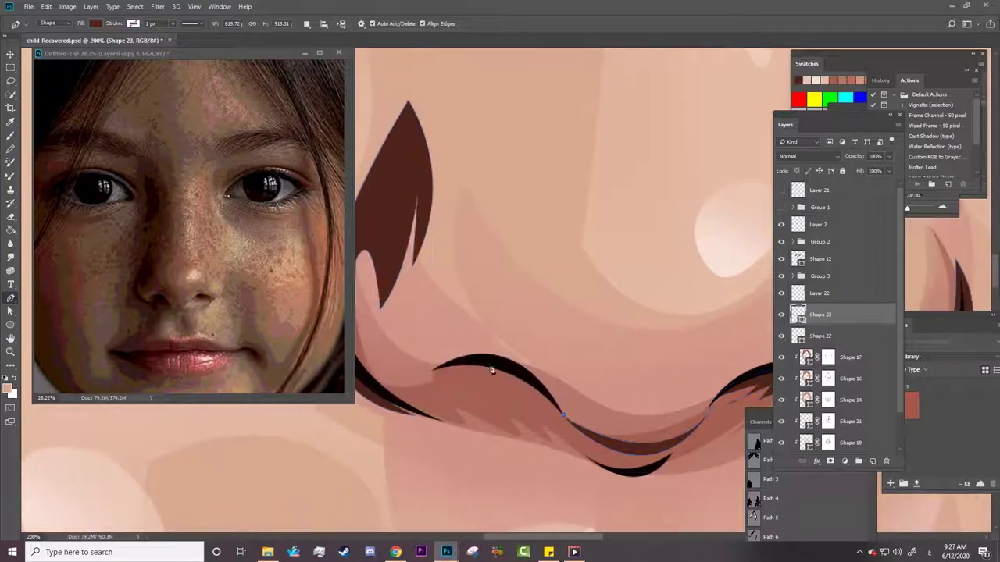
pyautogui.click(436, 370)
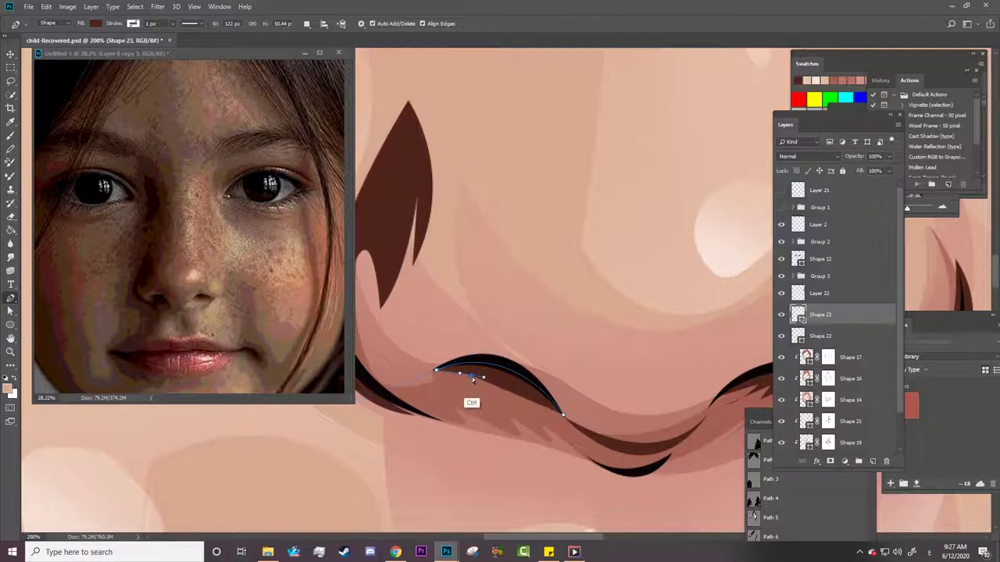
pyautogui.moveTo(473, 380)
pyautogui.mouseDown()
pyautogui.moveTo(448, 383)
pyautogui.moveTo(498, 380)
pyautogui.mouseUp()
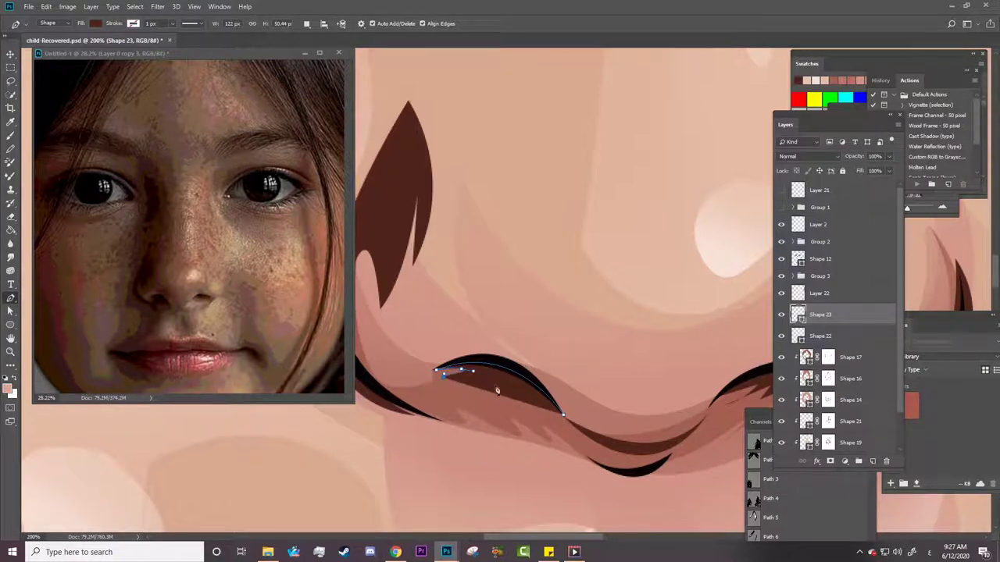
pyautogui.click(562, 415)
pyautogui.press('z')
pyautogui.moveTo(563, 413)
pyautogui.mouseDown()
pyautogui.moveTo(497, 414)
pyautogui.moveTo(424, 394)
pyautogui.mouseUp()
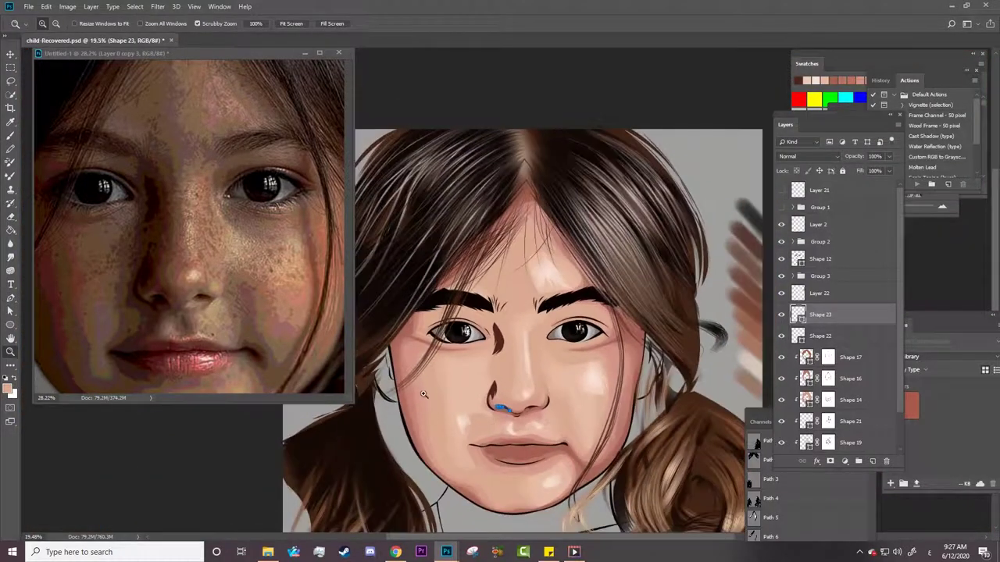
pyautogui.moveTo(522, 472); pyautogui.dragTo(522, 386)
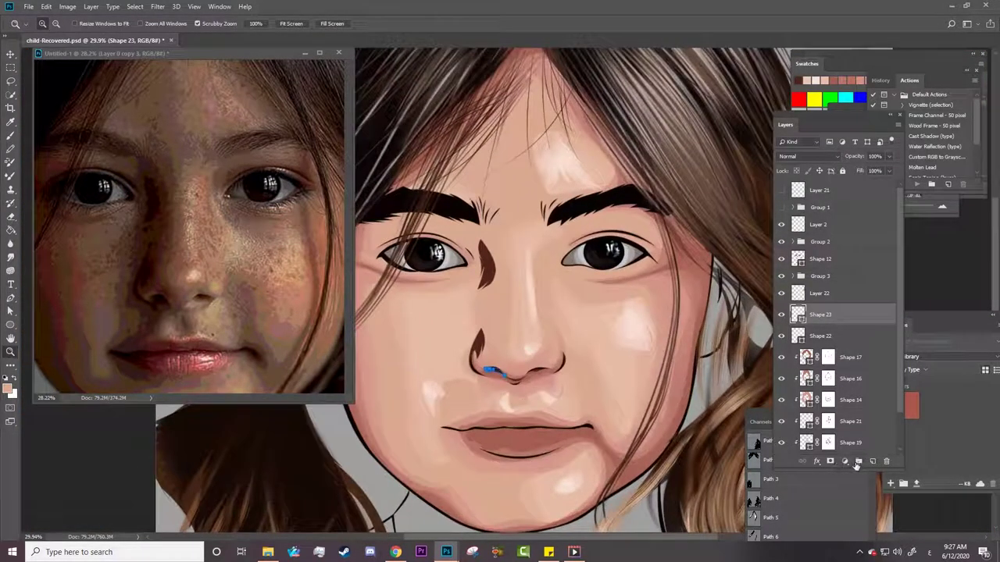
# Add a layer mask to Shape 23 and merge its shapes with Shape 22.
pyautogui.click(831, 461)
pyautogui.press('b')
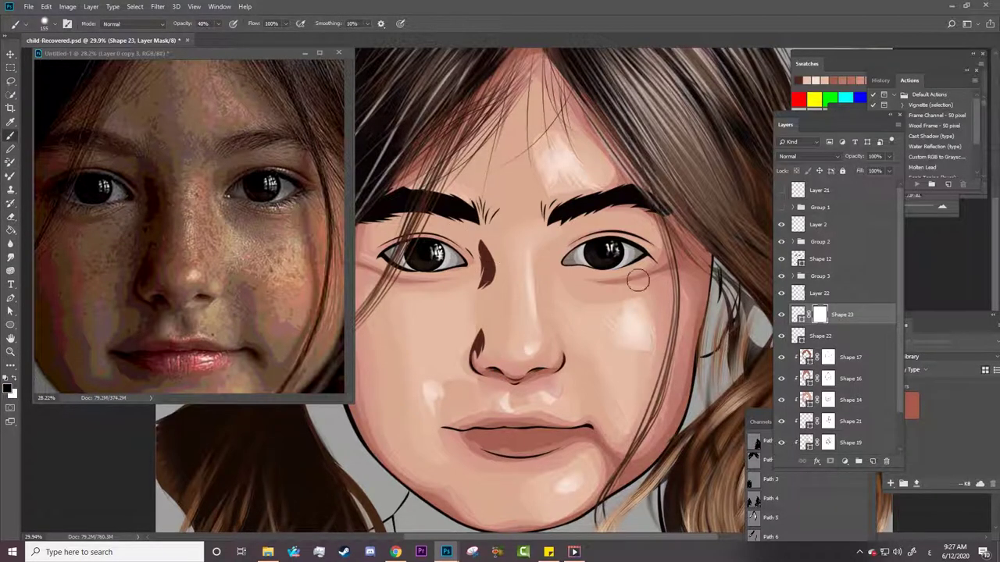
pyautogui.click(782, 315)
pyautogui.rightClick(812, 336)
pyautogui.click(851, 414)
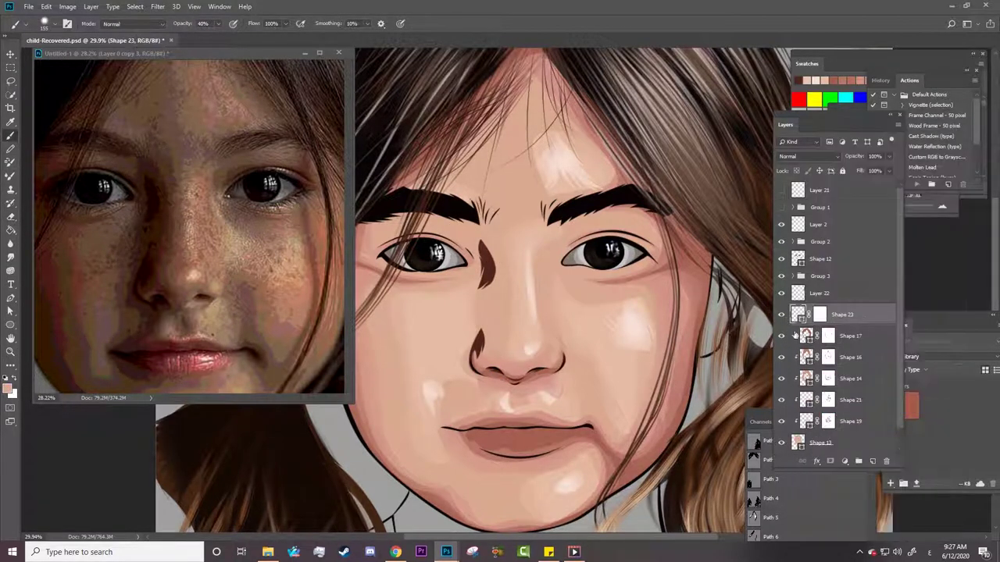
# Paint on the mask with a 40% brush to lighten the nose-bridge shadow.
pyautogui.click(817, 316)
pyautogui.press('d')
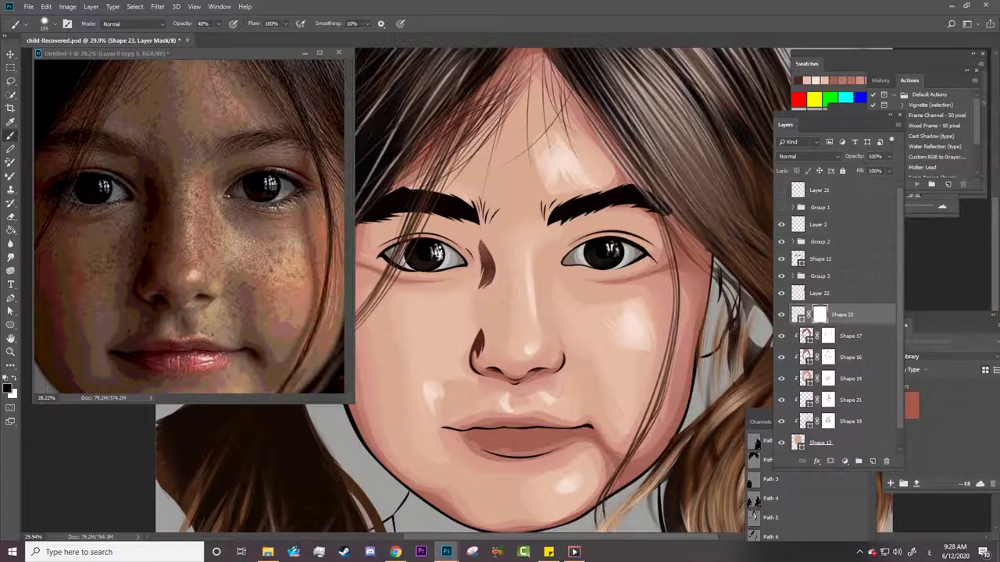
pyautogui.moveTo(486, 274); pyautogui.dragTo(485, 246)
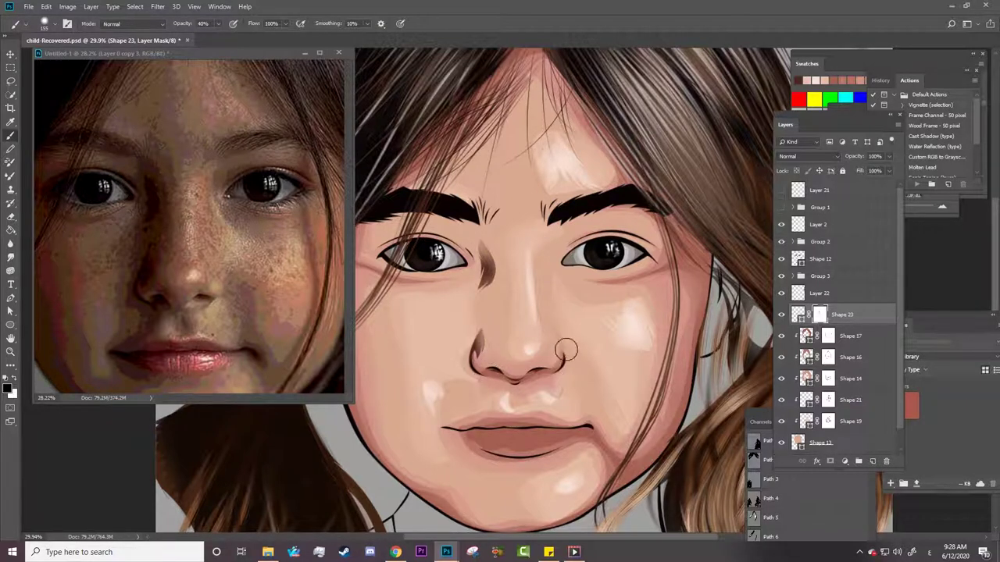
pyautogui.moveTo(496, 261); pyautogui.dragTo(486, 290)
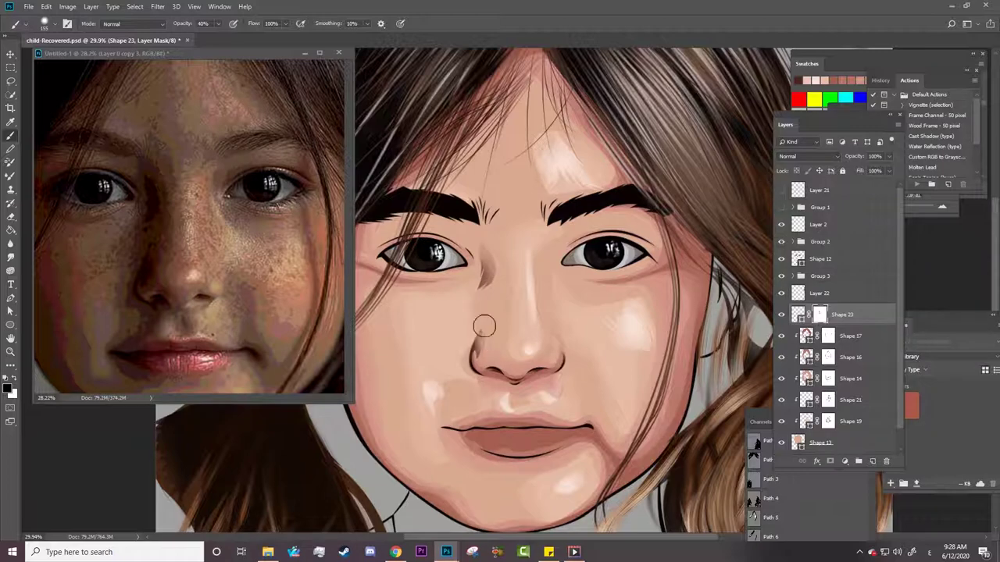
pyautogui.press('z')
pyautogui.moveTo(482, 359)
pyautogui.mouseDown()
pyautogui.moveTo(486, 380)
pyautogui.moveTo(570, 398)
pyautogui.mouseUp()
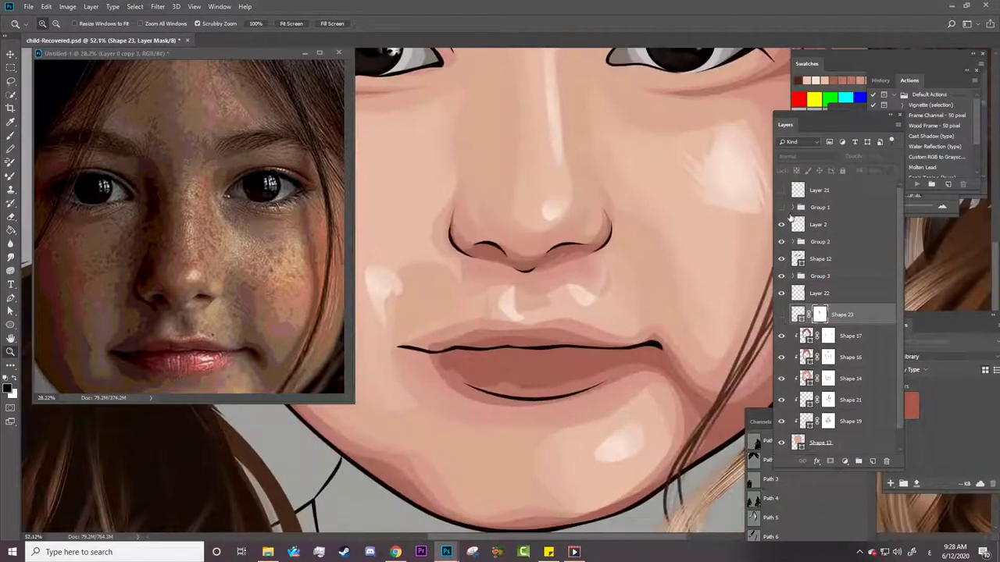
# Show Group 1 with its reference photo copy and zoom in on the lips.
pyautogui.click(781, 190)
pyautogui.click(792, 207)
pyautogui.click(781, 267)
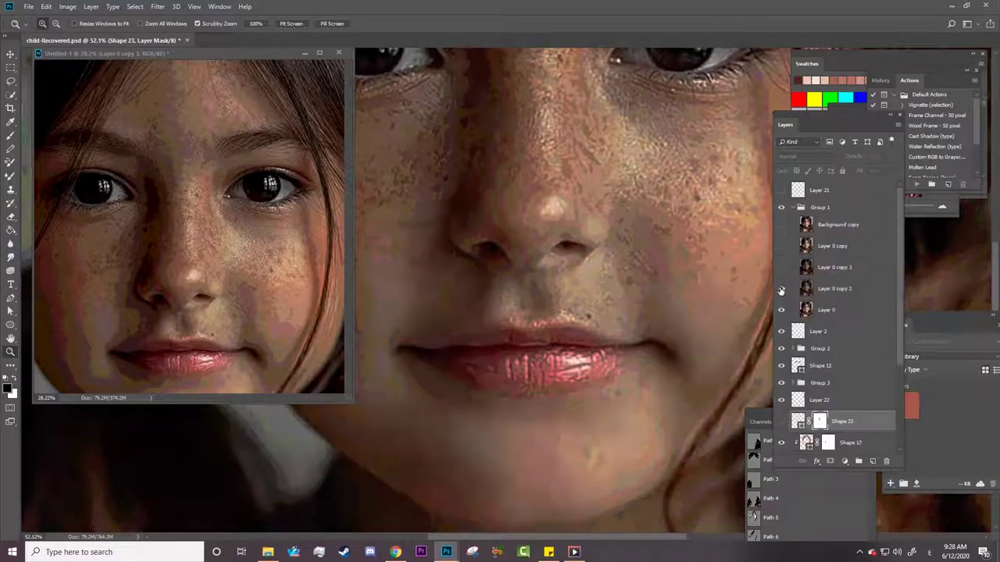
pyautogui.click(781, 288)
pyautogui.moveTo(508, 399); pyautogui.dragTo(520, 398)
# Trace the upper-lip outline from corner to corner as new layer Shape 24.
pyautogui.press('p')
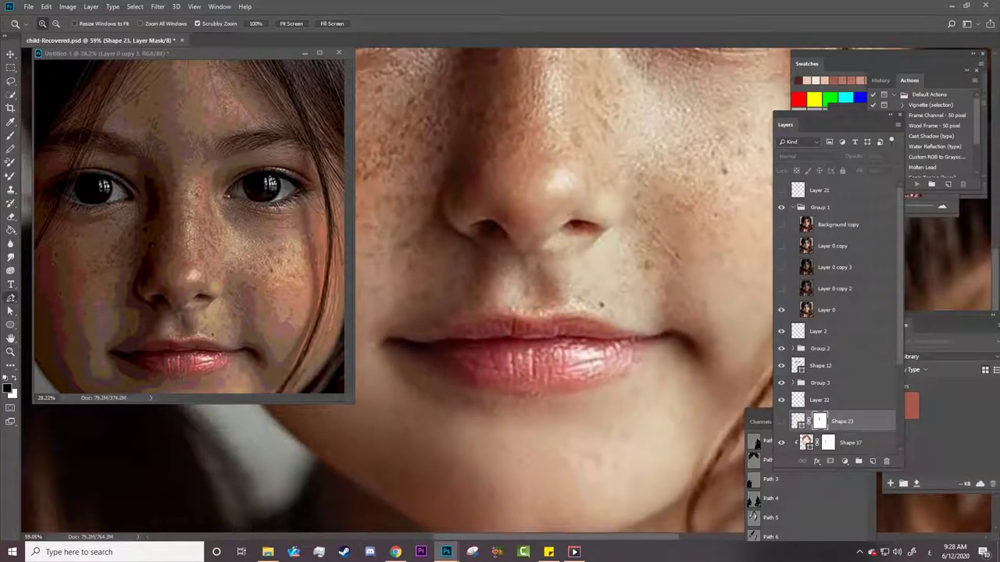
pyautogui.click(390, 339)
pyautogui.moveTo(410, 343); pyautogui.dragTo(472, 338)
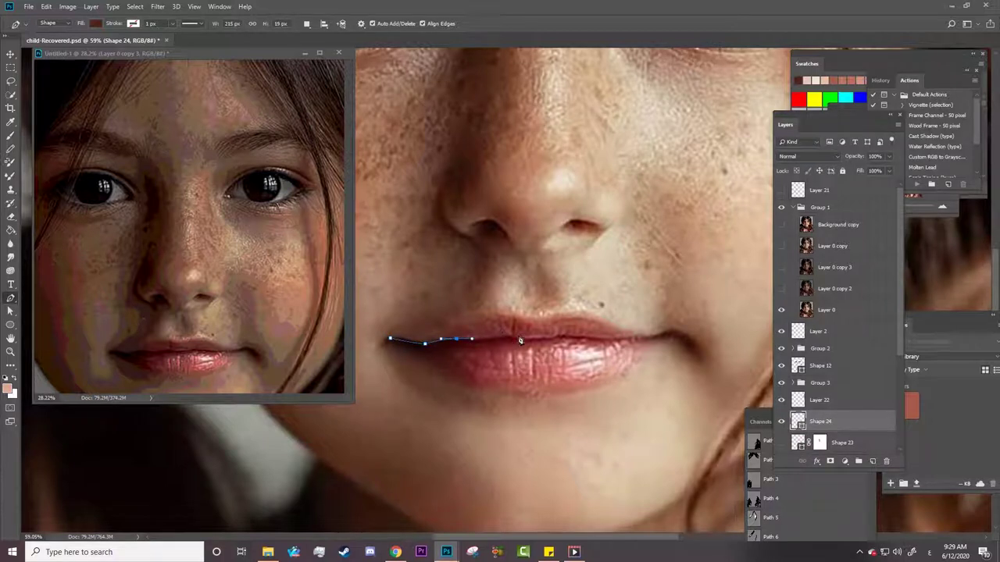
pyautogui.moveTo(557, 335); pyautogui.dragTo(598, 340)
pyautogui.moveTo(668, 338); pyautogui.dragTo(544, 328)
pyautogui.moveTo(392, 342); pyautogui.dragTo(370, 333)
# Fill Shape 24 with a muted red lip colour from the Color Picker.
pyautogui.click(95, 23)
pyautogui.click(144, 43)
pyautogui.moveTo(484, 291); pyautogui.dragTo(683, 332)
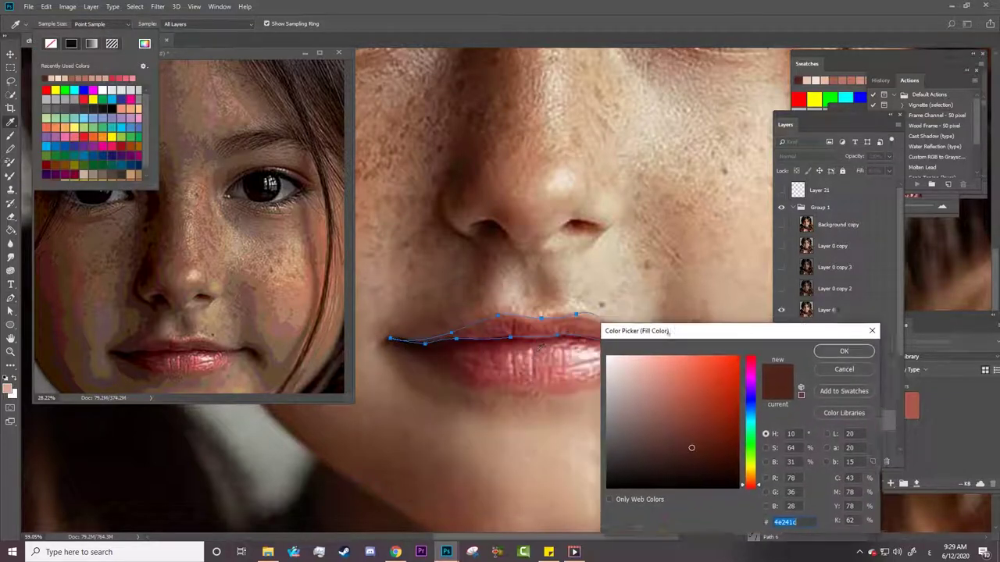
pyautogui.click(849, 353)
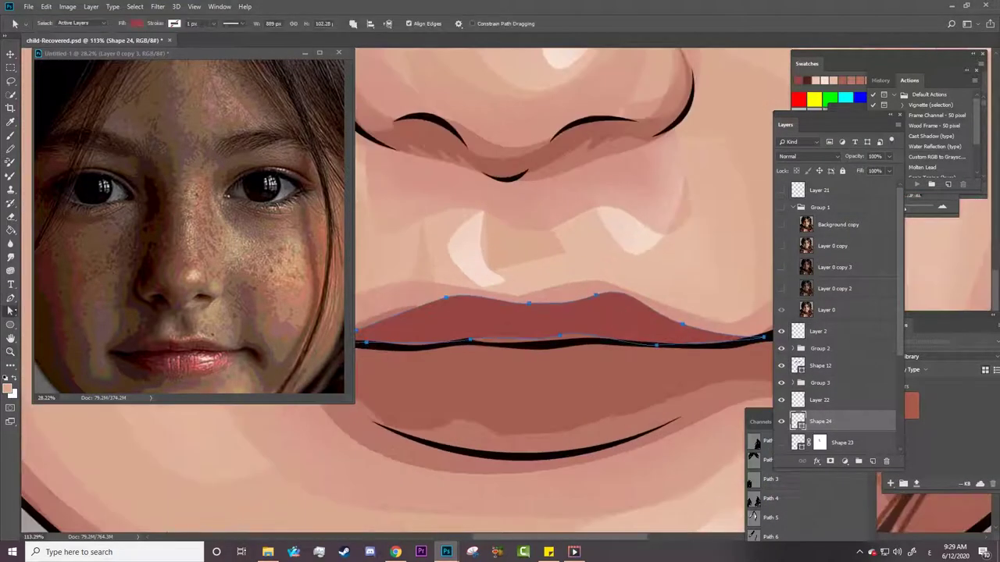
pyautogui.rightClick(10, 297)
# Reshape Shape 24's lower edge and flatten its peak with the Curvature Pen, adding anchors.
pyautogui.click(55, 319)
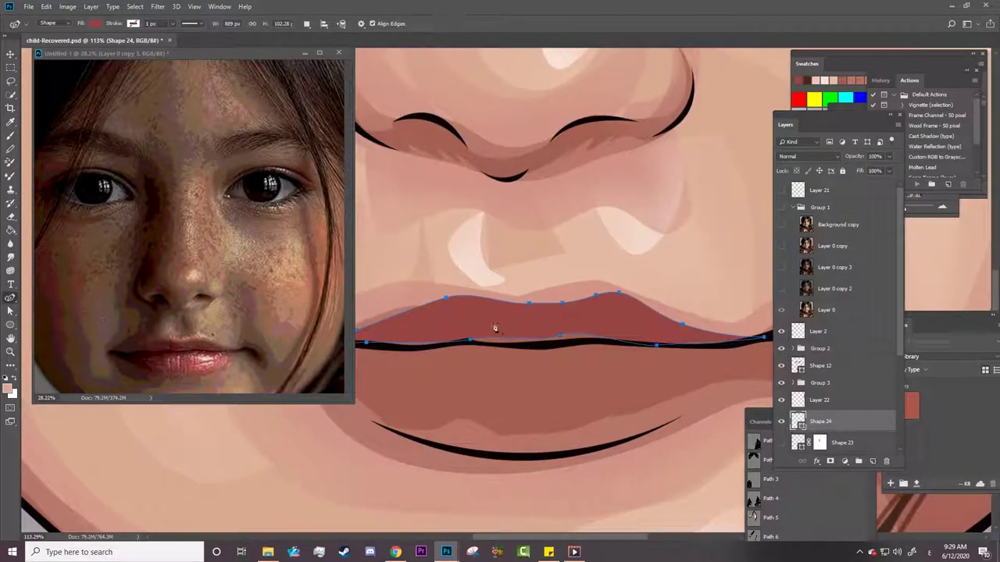
pyautogui.moveTo(562, 339); pyautogui.dragTo(580, 341)
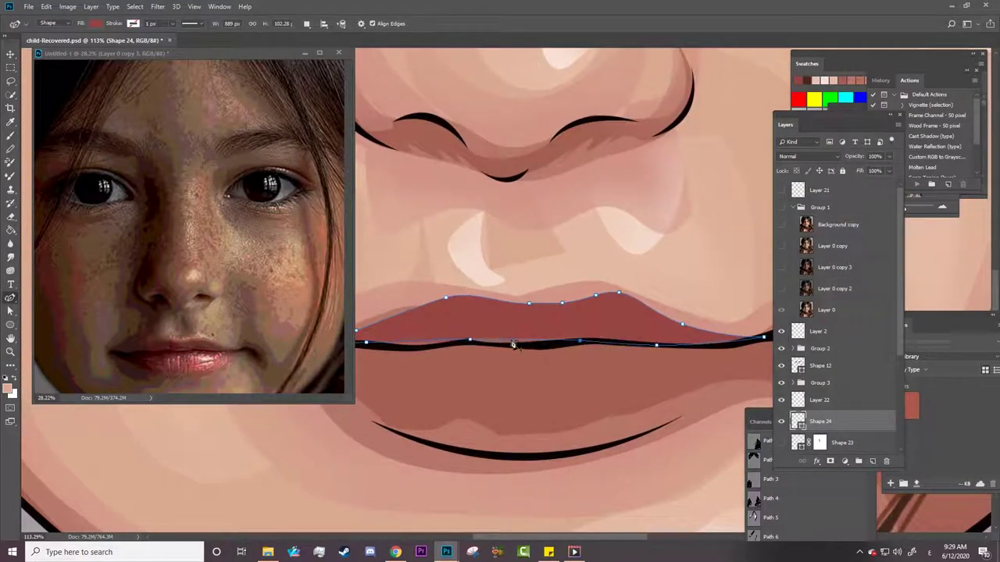
pyautogui.click(525, 344)
pyautogui.moveTo(521, 538); pyautogui.dragTo(484, 539)
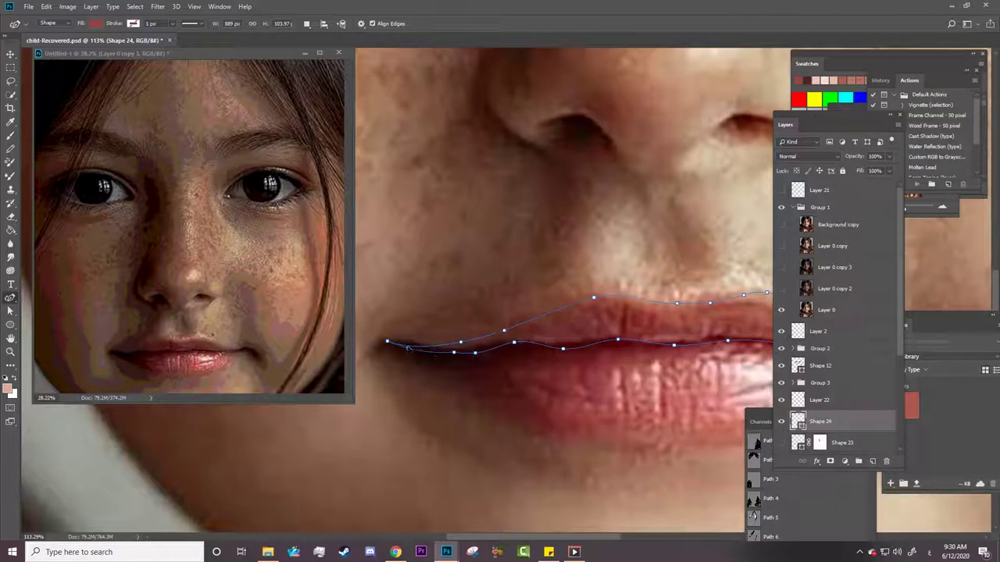
pyautogui.moveTo(508, 537); pyautogui.dragTo(544, 538)
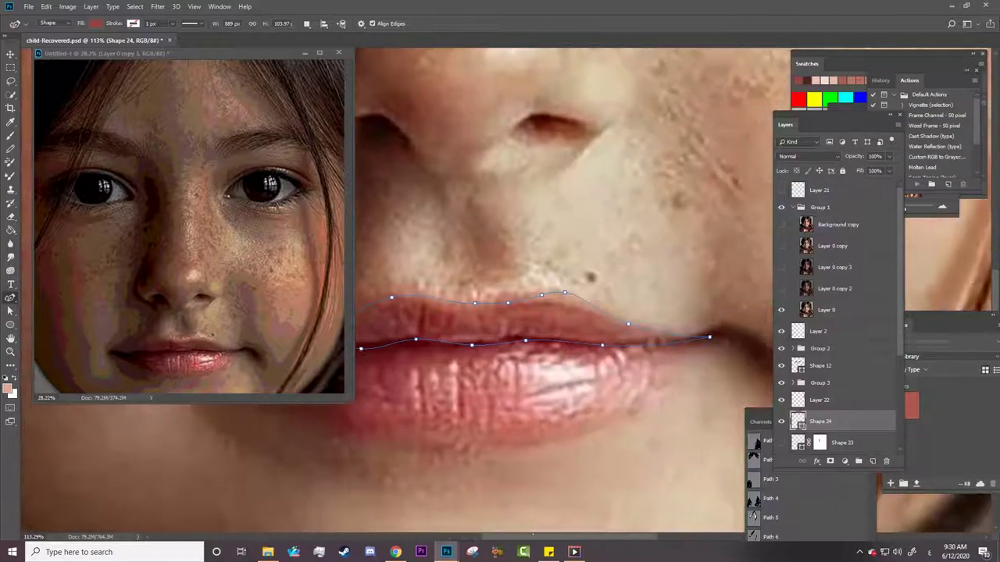
pyautogui.moveTo(564, 293); pyautogui.dragTo(557, 297)
# Toggle Group 1 off and on to check the lip, returning to the standard Pen.
pyautogui.click(781, 207)
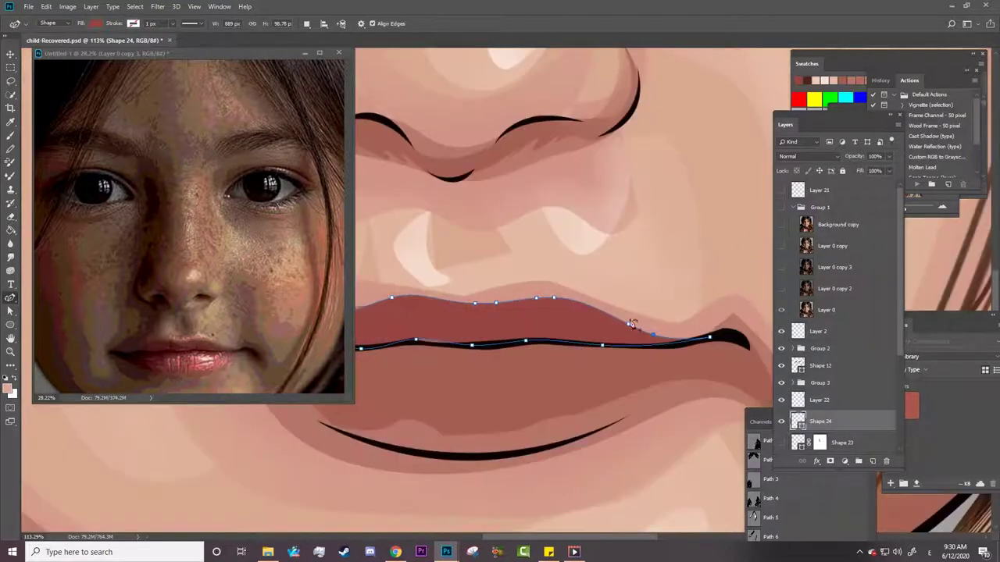
pyautogui.scroll(-3, 531, 336)
pyautogui.rightClick(10, 299)
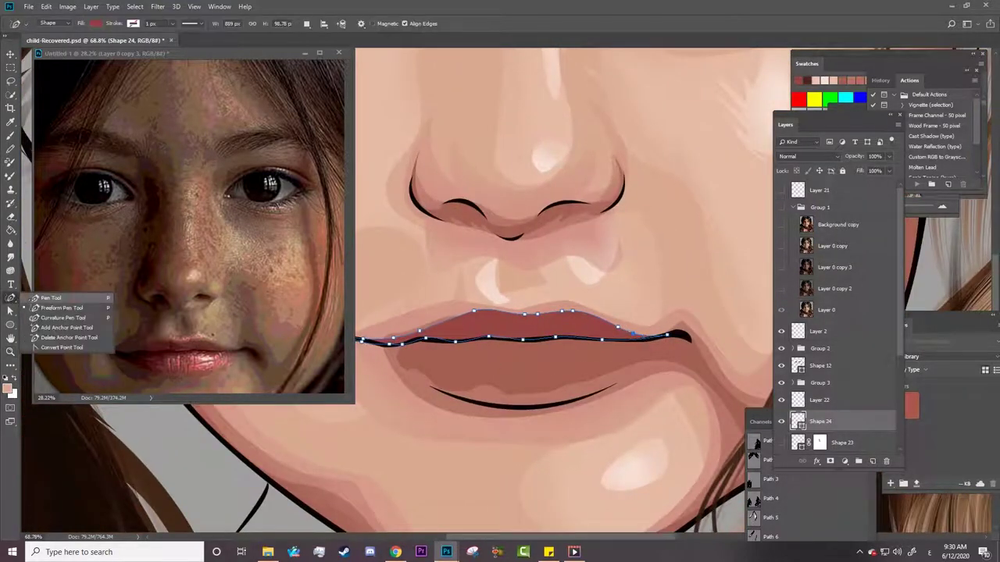
pyautogui.click(51, 298)
pyautogui.click(782, 207)
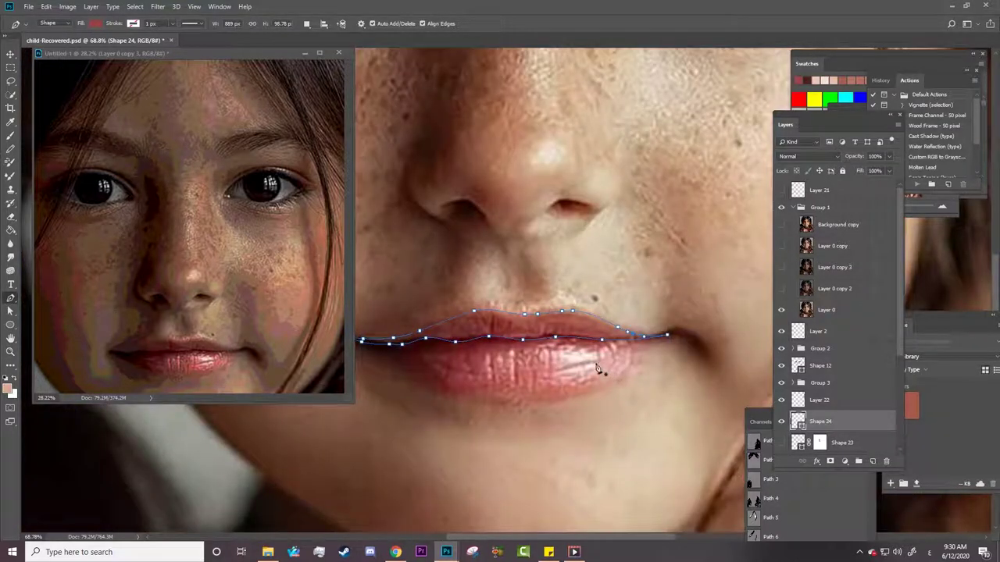
# Trace the lower-lip outline between the mouth corners as new layer Shape 25.
pyautogui.click(660, 340)
pyautogui.click(633, 363)
pyautogui.click(612, 380)
pyautogui.click(573, 397)
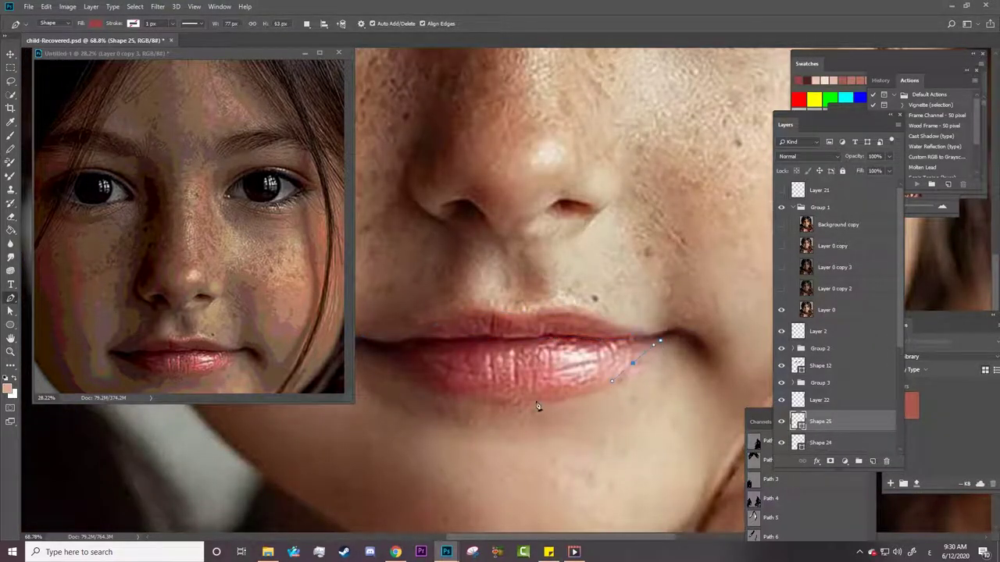
pyautogui.click(533, 400)
pyautogui.click(428, 390)
pyautogui.click(387, 349)
pyautogui.moveTo(419, 342); pyautogui.dragTo(500, 342)
pyautogui.moveTo(566, 339); pyautogui.dragTo(583, 339)
# Hide the reference and reshape the lower lip's bottom curve with the Curvature Pen.
pyautogui.click(781, 207)
pyautogui.scroll(4, 625, 365)
pyautogui.rightClick(11, 298)
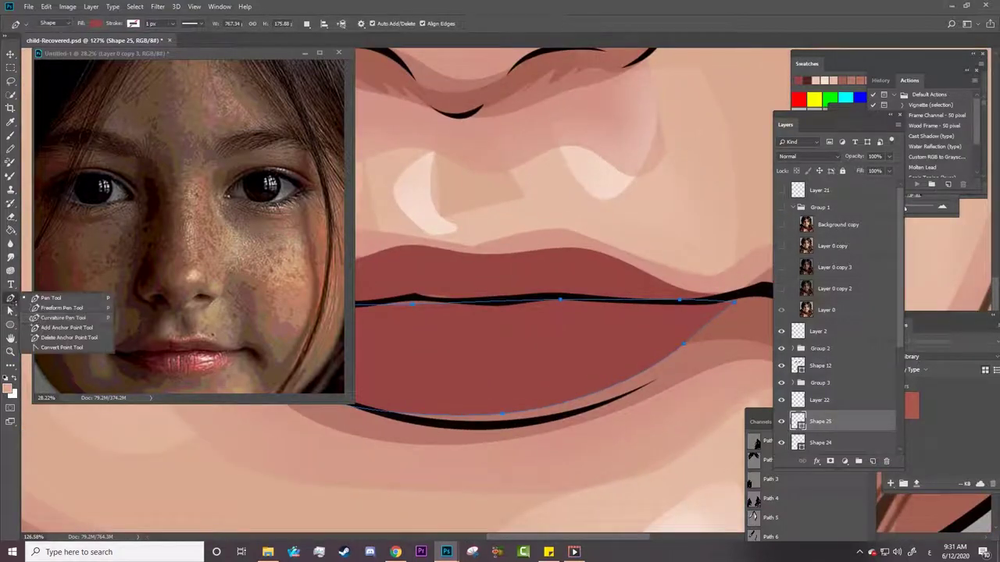
pyautogui.click(62, 317)
pyautogui.moveTo(683, 344); pyautogui.dragTo(678, 365)
pyautogui.moveTo(499, 414); pyautogui.dragTo(500, 423)
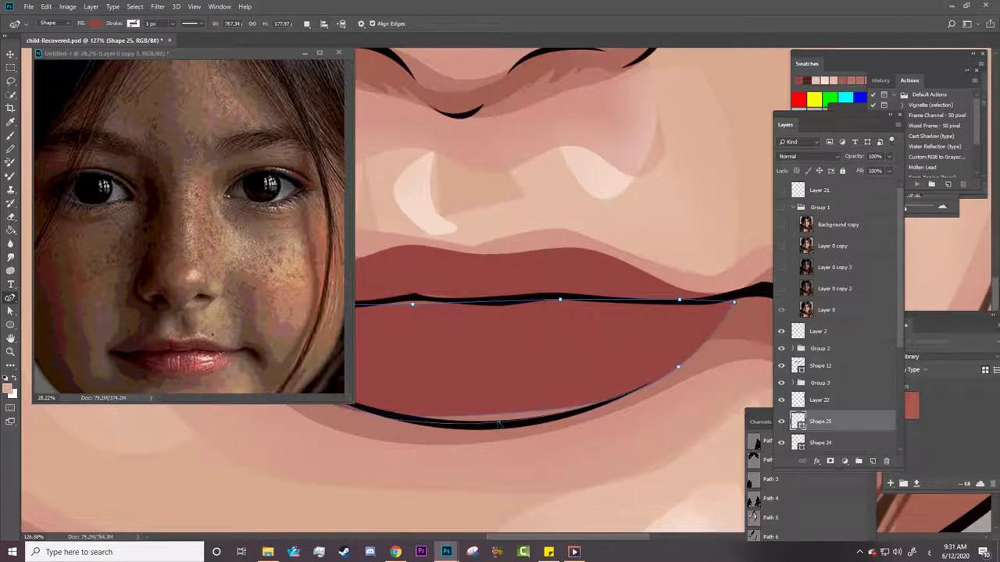
# Add an anchor point on the lower-lip outline, checking the path options at its anchors.
pyautogui.rightClick(735, 303)
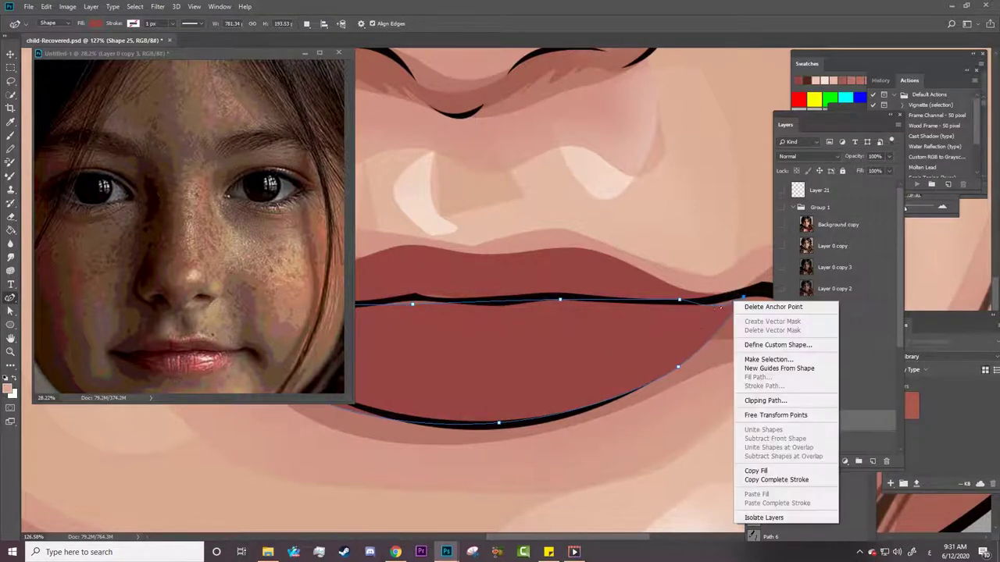
pyautogui.press('Escape')
pyautogui.hscroll(-3, 585, 300)
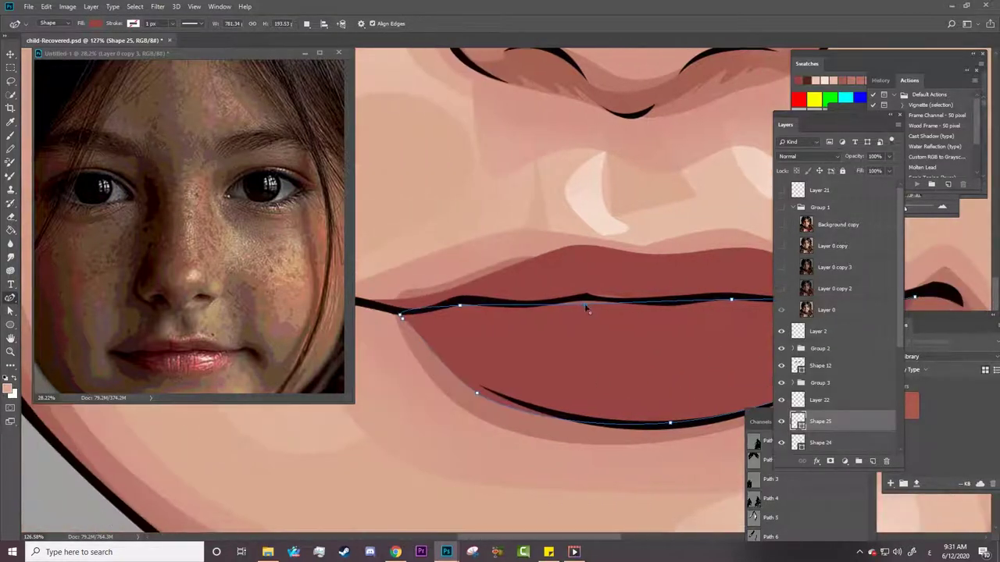
pyautogui.rightClick(462, 310)
pyautogui.press('Escape')
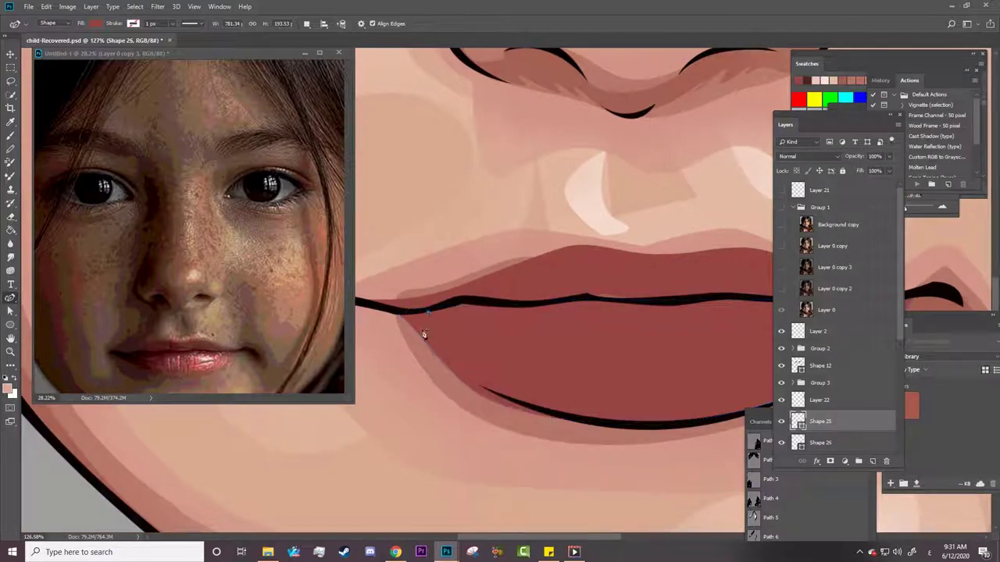
pyautogui.click(428, 312)
pyautogui.rightClick(400, 316)
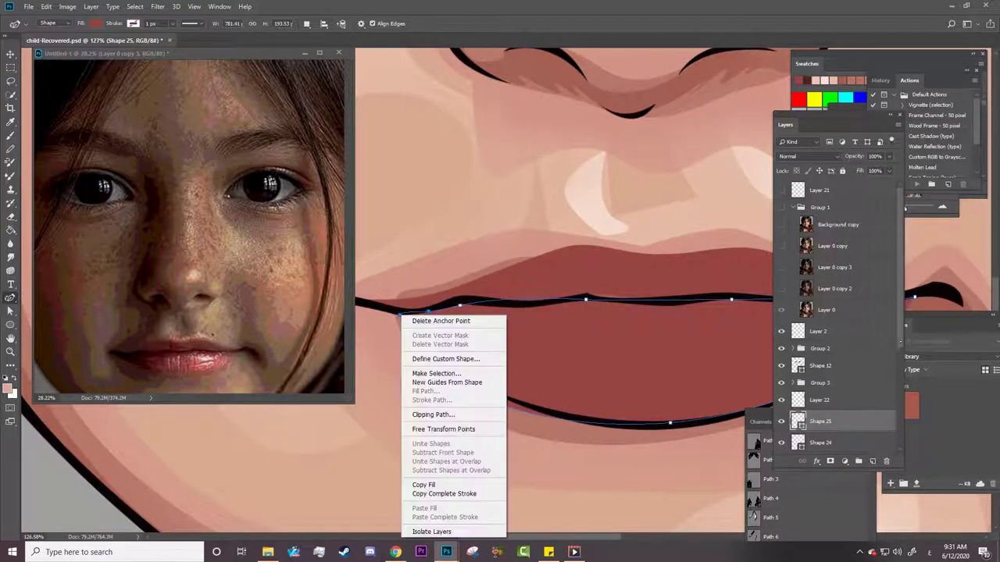
pyautogui.press('Escape')
# Zoom the lips to 100% and make Layer 0 copy 3 visible over them.
pyautogui.press('a')
pyautogui.scroll(-1, 442, 364)
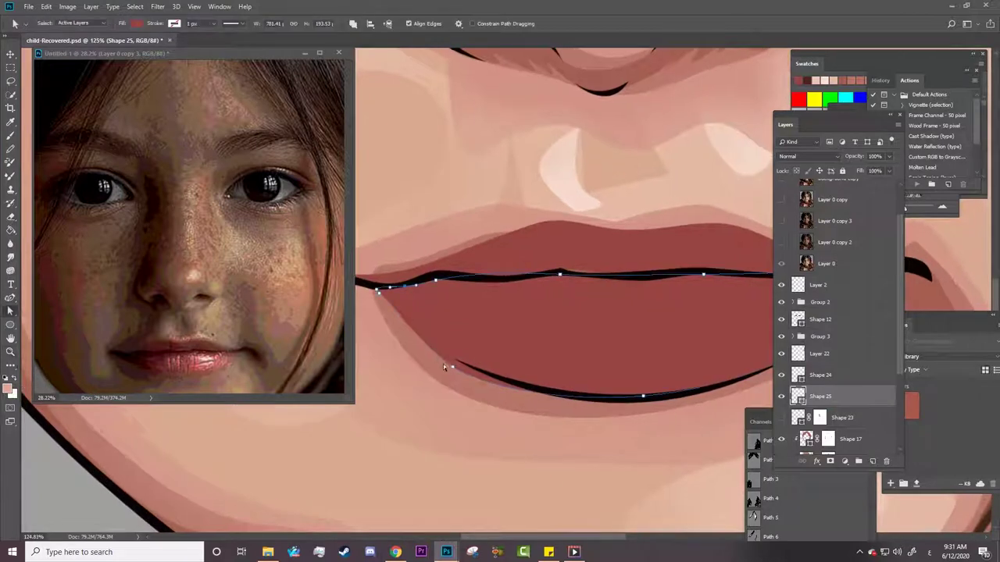
pyautogui.scroll(-5, 511, 385)
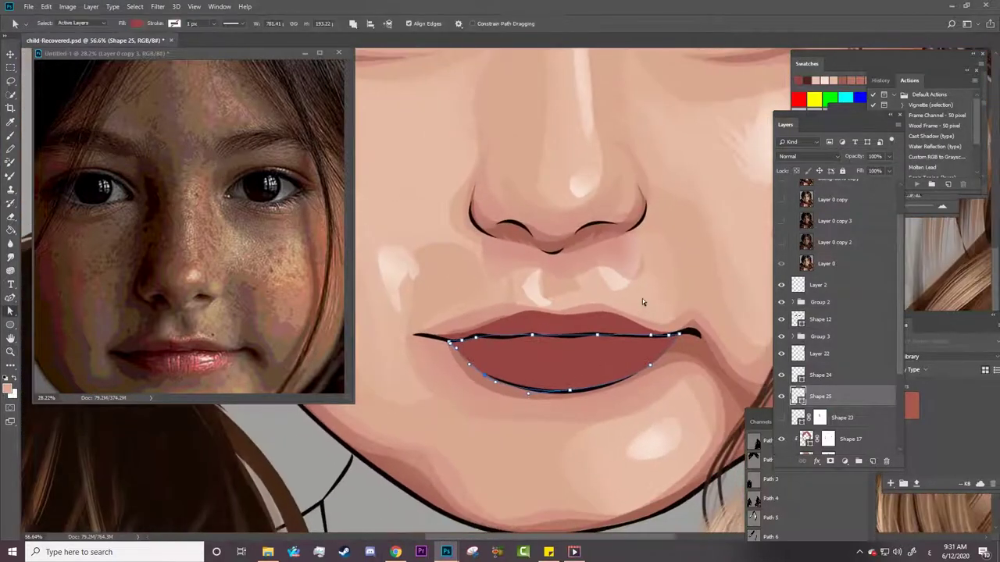
pyautogui.press('z')
pyautogui.click(619, 361)
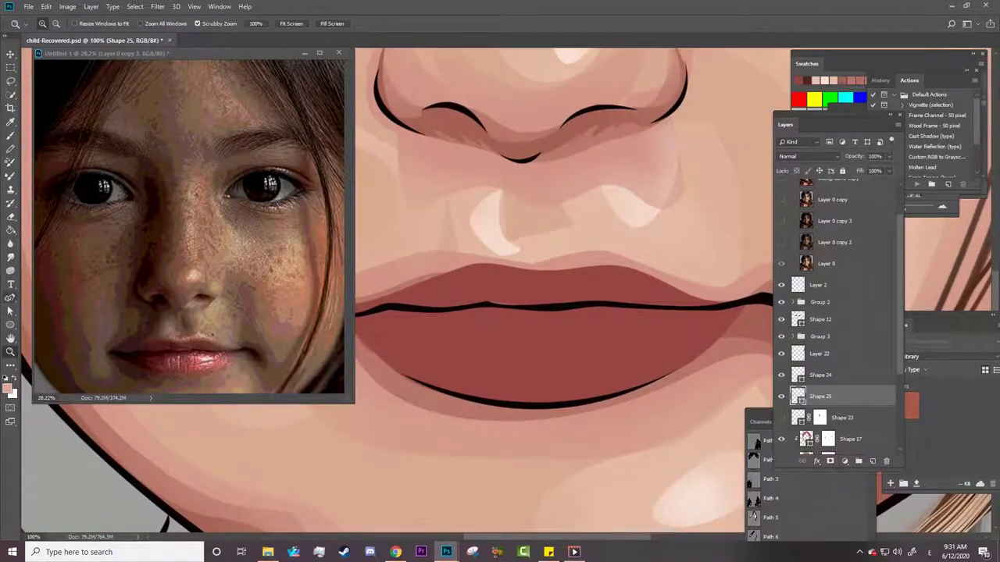
pyautogui.press('p')
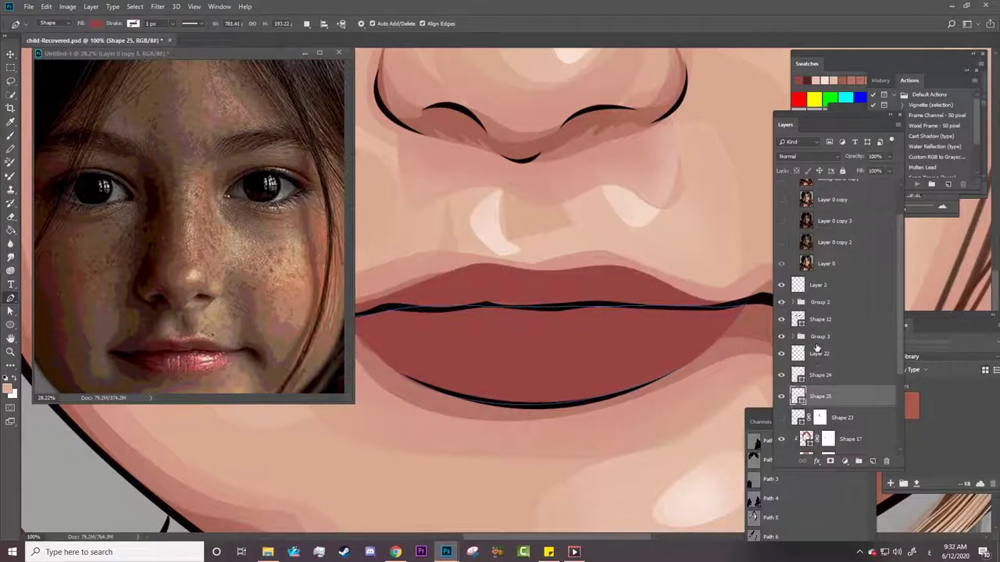
pyautogui.scroll(2, 828, 328)
pyautogui.click(781, 267)
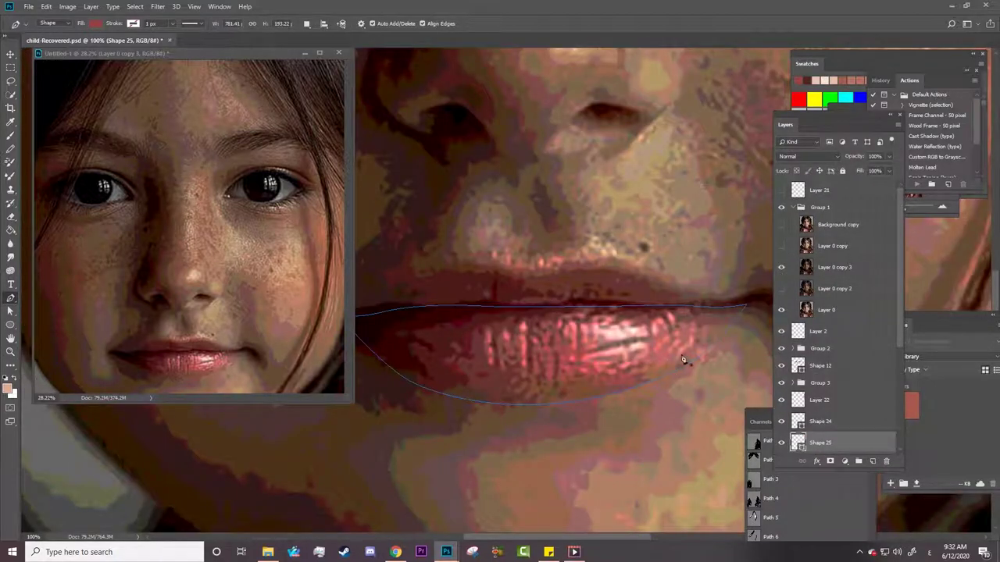
# Start Shape 26's jagged mouth-interior outline along the lip line, undoing stray anchors.
pyautogui.click(725, 324)
pyautogui.moveTo(701, 328)
pyautogui.mouseDown()
pyautogui.moveTo(670, 318)
pyautogui.moveTo(650, 340)
pyautogui.mouseUp()
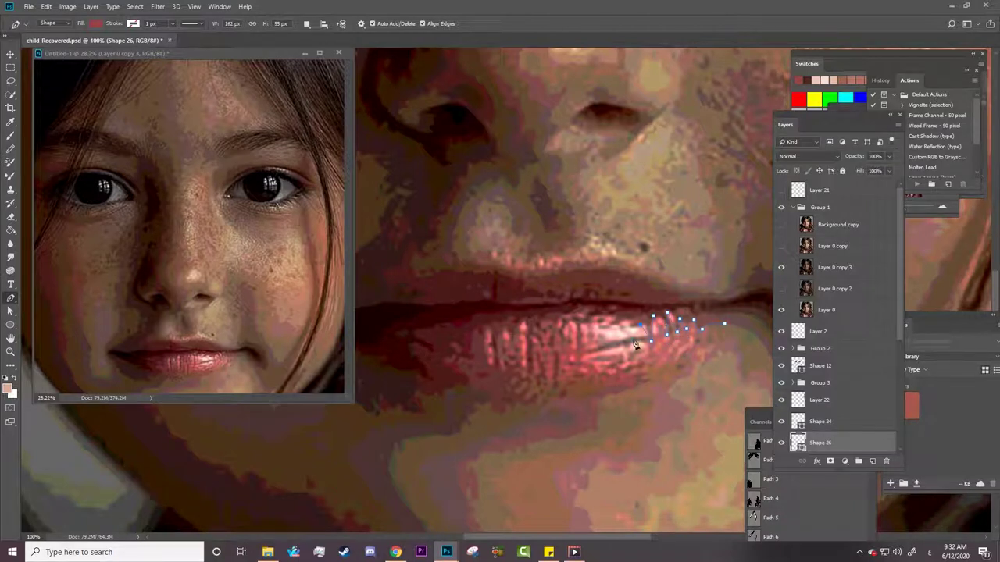
pyautogui.moveTo(578, 339)
pyautogui.mouseDown()
pyautogui.moveTo(576, 329)
pyautogui.moveTo(531, 367)
pyautogui.mouseUp()
pyautogui.moveTo(488, 343); pyautogui.dragTo(479, 331)
pyautogui.hscroll(-3, 446, 360)
pyautogui.moveTo(392, 327); pyautogui.dragTo(445, 251)
pyautogui.moveTo(692, 231); pyautogui.dragTo(710, 231)
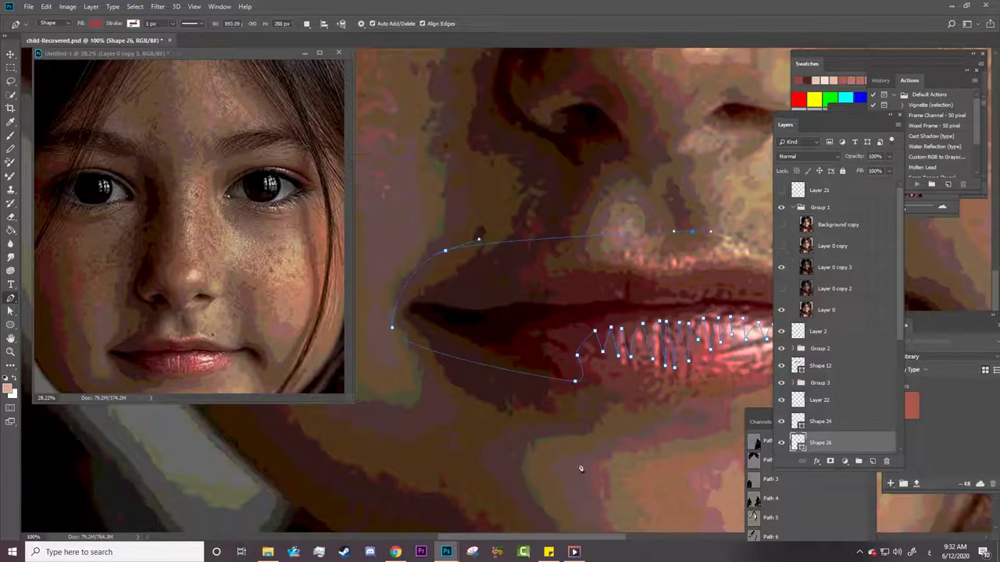
pyautogui.hscroll(-1, 581, 469)
pyautogui.hotkey('ctrl', 'alt', 'z')
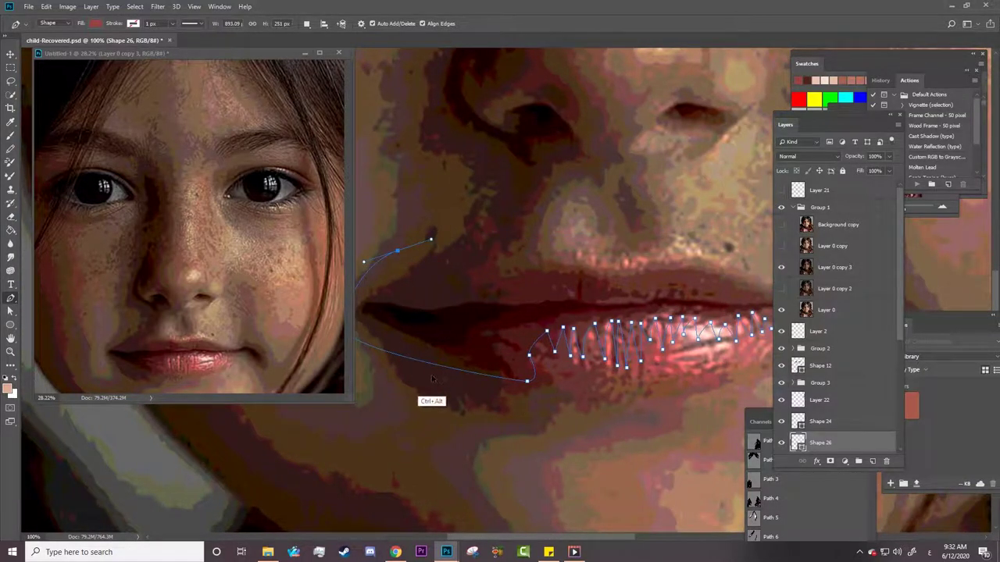
pyautogui.hotkey('ctrl', 'alt', 'z')
pyautogui.hotkey('ctrl', 'alt', 'z')
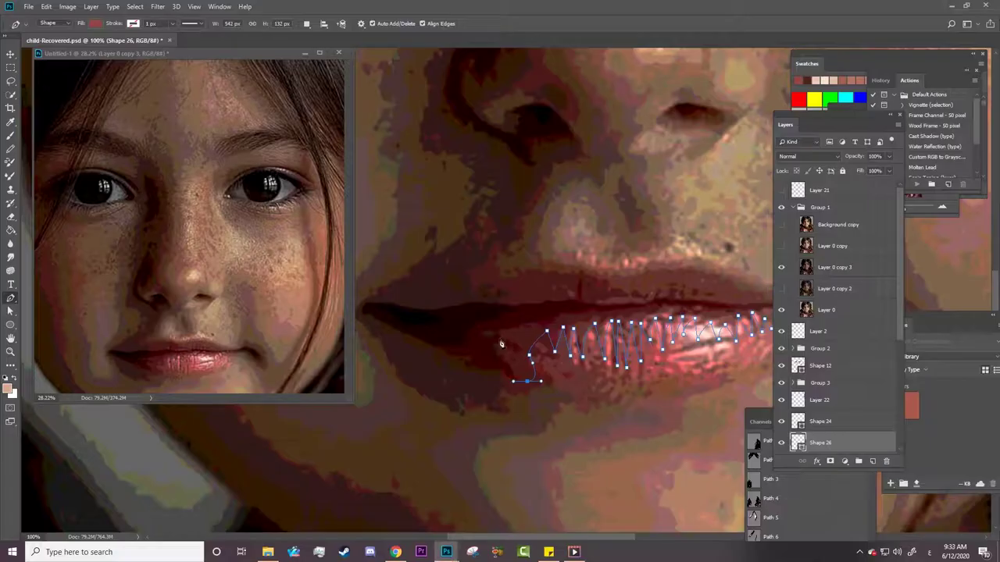
# Continue the mouth-interior outline over the upper lip and close it at the right corner.
pyautogui.moveTo(495, 334); pyautogui.dragTo(506, 331)
pyautogui.click(390, 357)
pyautogui.click(392, 273)
pyautogui.click(664, 250)
pyautogui.hscroll(3, 622, 539)
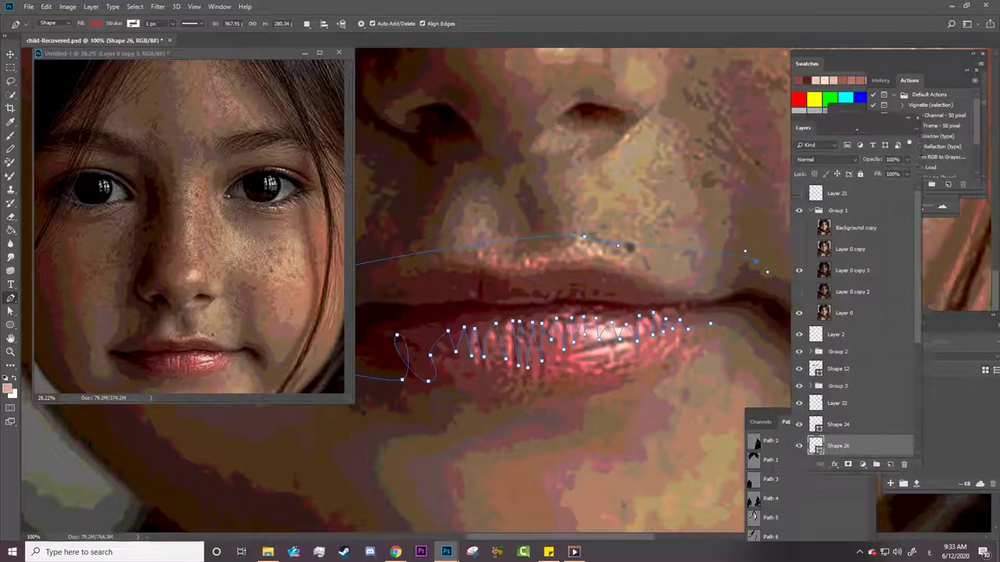
pyautogui.moveTo(828, 340); pyautogui.dragTo(784, 330)
pyautogui.moveTo(735, 302); pyautogui.dragTo(716, 307)
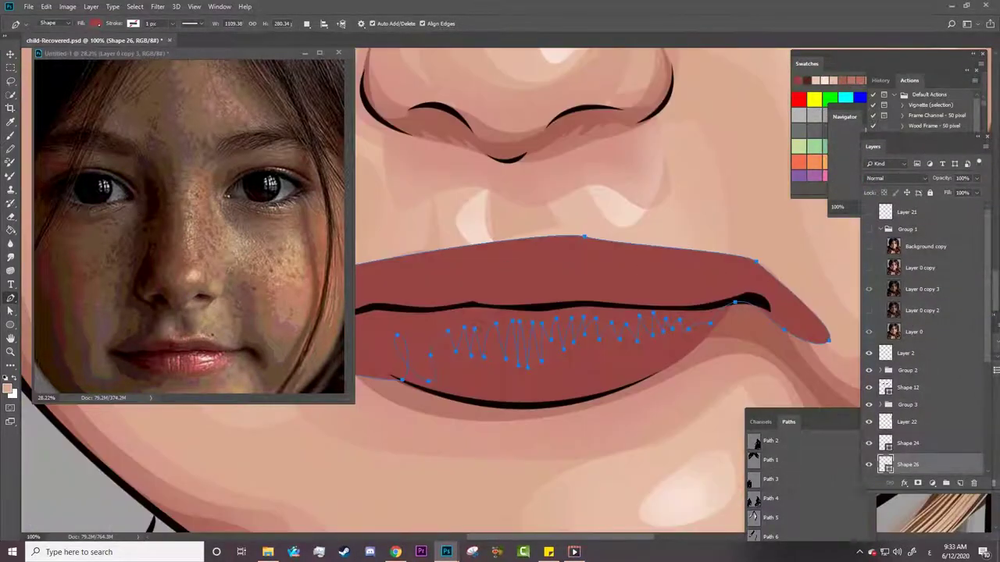
# Fill Shape 26 with dark maroon 330000.
pyautogui.click(95, 23)
pyautogui.click(144, 43)
pyautogui.click(742, 469)
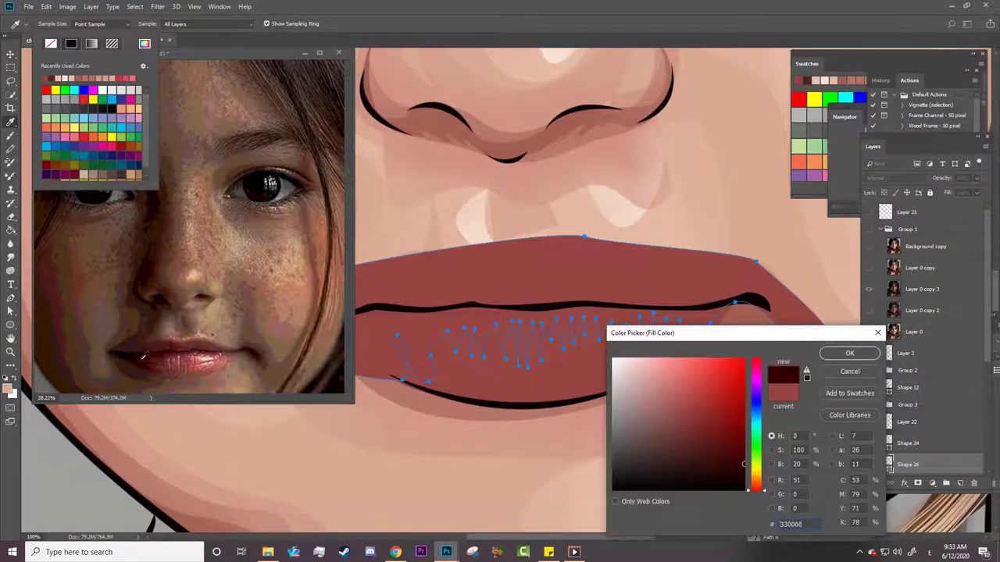
pyautogui.click(848, 353)
pyautogui.press('v')
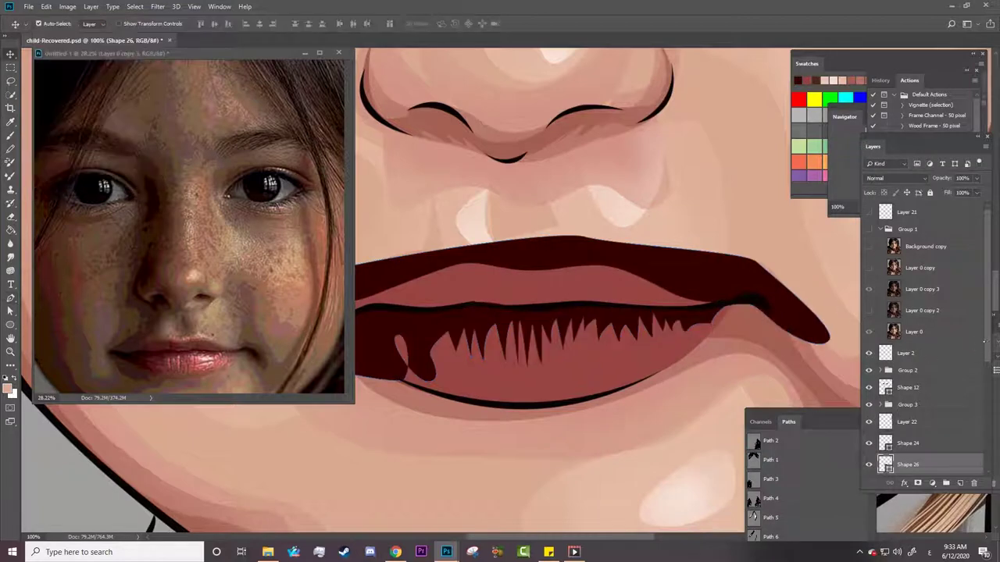
# Clip Shape 26 to the lower-lip Shape 25 and show Group 1 again.
pyautogui.scroll(-3, 988, 354)
pyautogui.rightClick(949, 348)
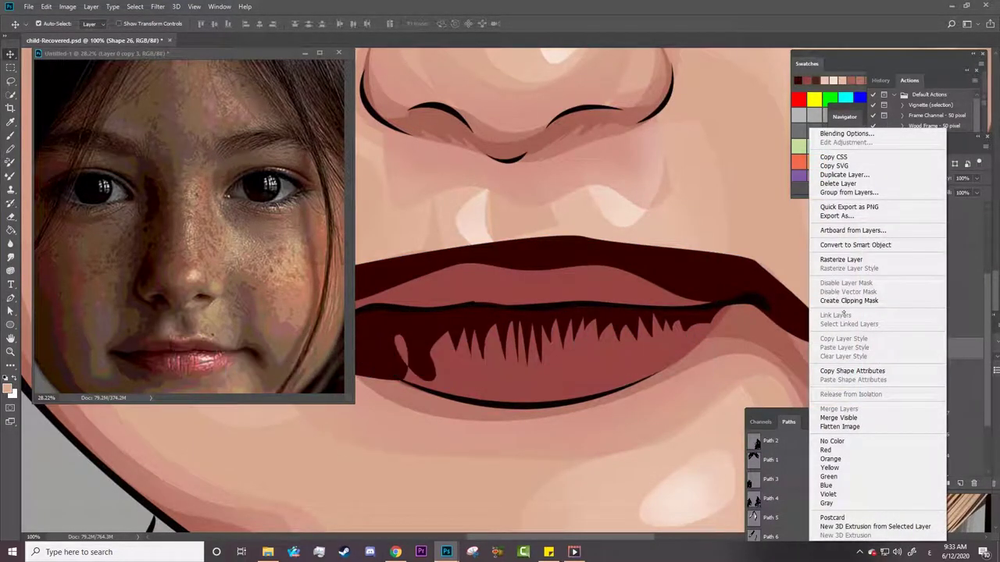
pyautogui.click(845, 300)
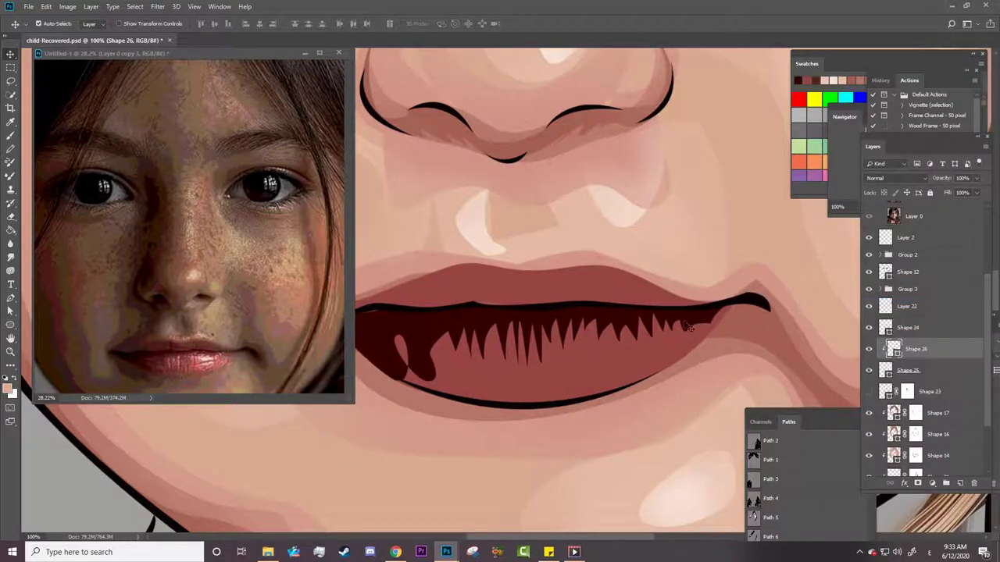
pyautogui.press('z')
pyautogui.keyDown('alt'); pyautogui.click(654, 328); pyautogui.keyUp('alt')
pyautogui.scroll(3, 983, 224)
pyautogui.click(868, 233)
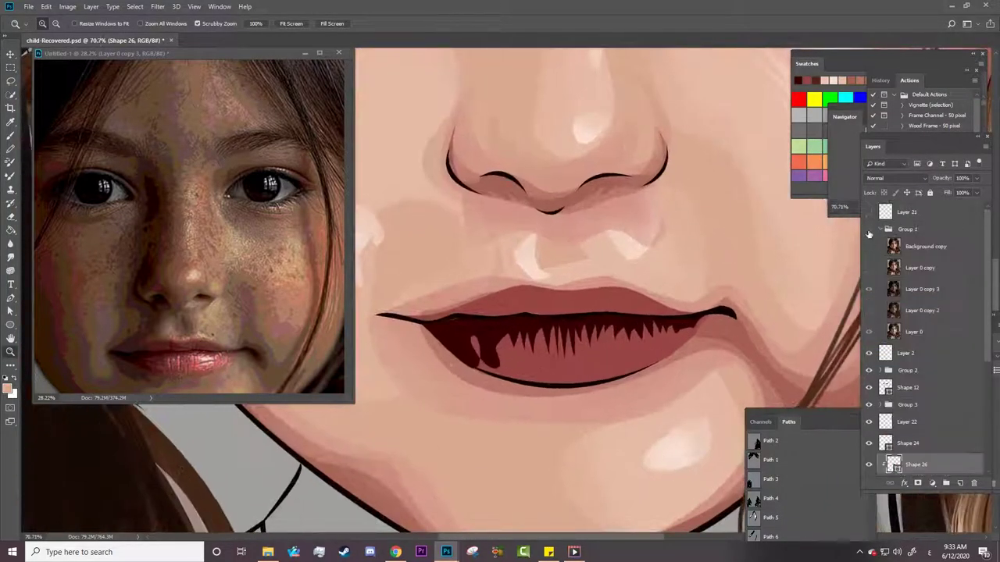
pyautogui.scroll(-3, 979, 345)
# Select Shape 25 and begin a new pen shape with curved anchors along the lower lip.
pyautogui.click(908, 398)
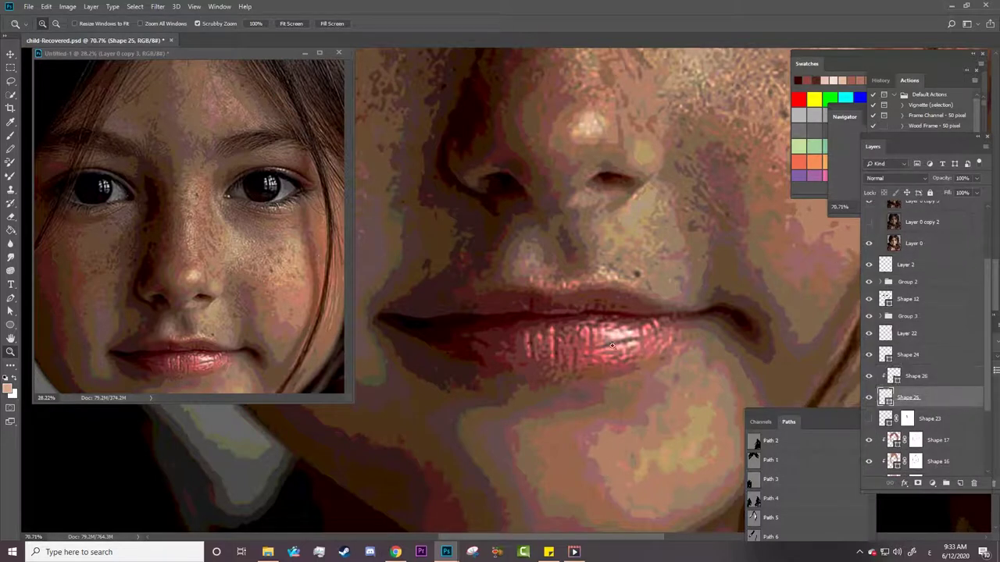
pyautogui.press('p')
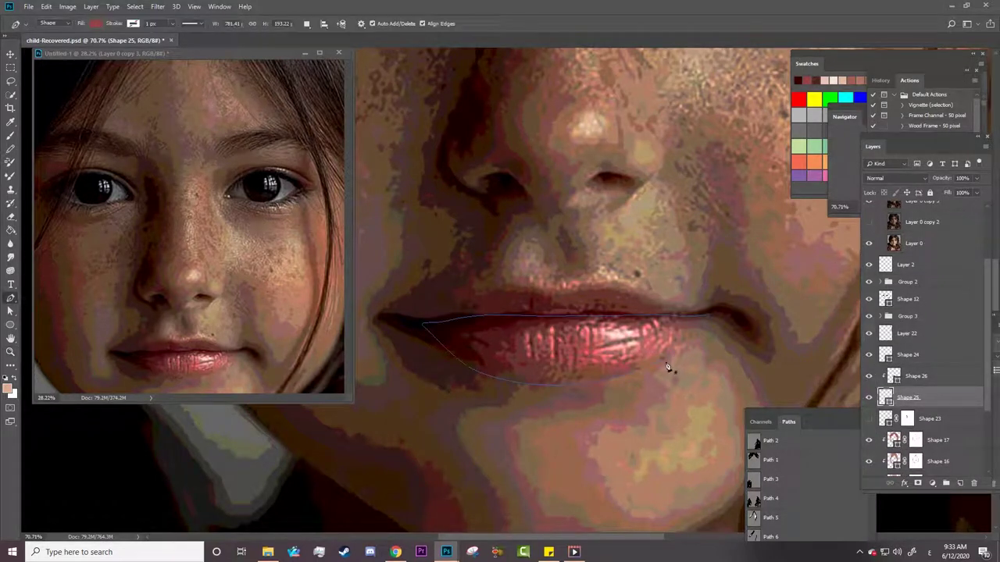
pyautogui.click(713, 336)
pyautogui.moveTo(672, 359); pyautogui.dragTo(648, 328)
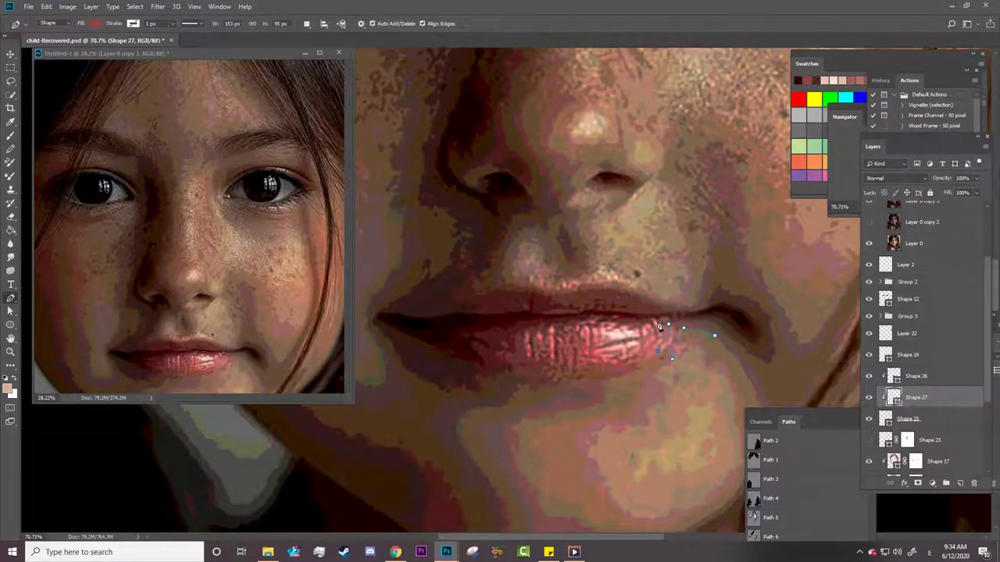
pyautogui.moveTo(619, 364); pyautogui.dragTo(601, 350)
pyautogui.moveTo(551, 372); pyautogui.dragTo(542, 338)
# Finish the jagged mouth-interior outline around the mouth and close it as Shape 27.
pyautogui.click(497, 384)
pyautogui.click(399, 367)
pyautogui.click(369, 301)
pyautogui.click(549, 249)
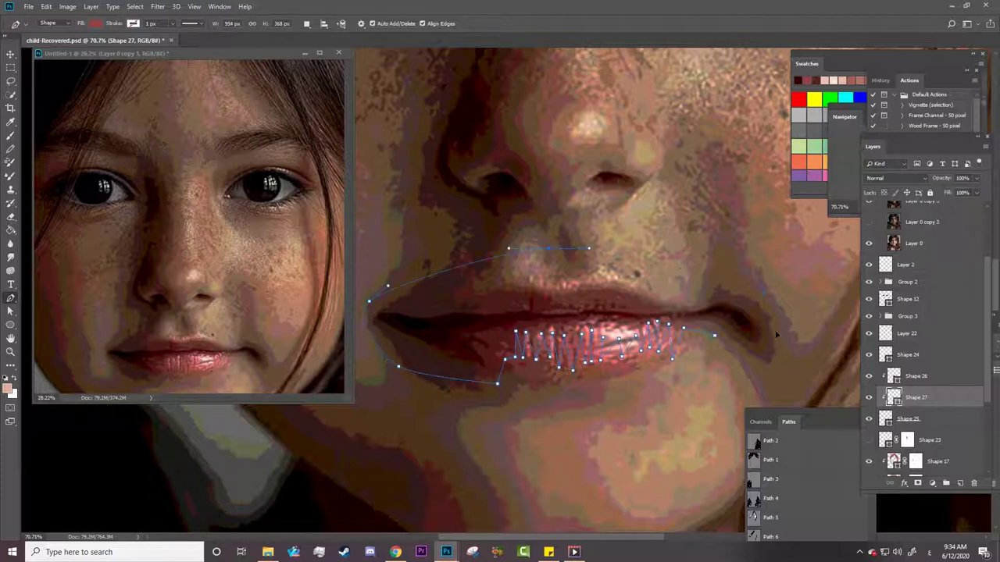
pyautogui.click(763, 293)
pyautogui.moveTo(751, 355); pyautogui.dragTo(733, 342)
pyautogui.click(714, 338)
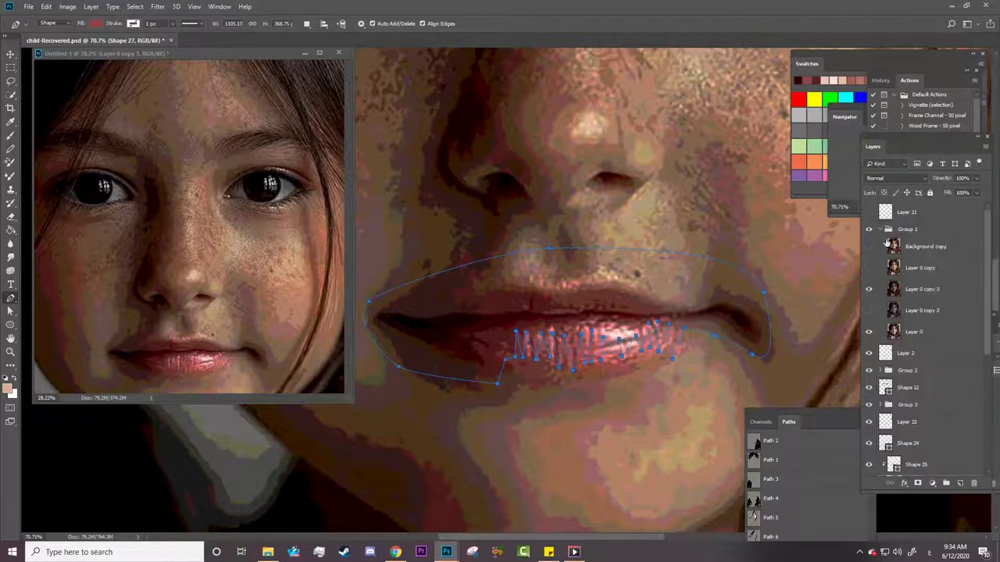
# Hide the reference photo and give the new mouth shape a red fill.
pyautogui.click(868, 238)
pyautogui.click(95, 24)
pyautogui.click(145, 44)
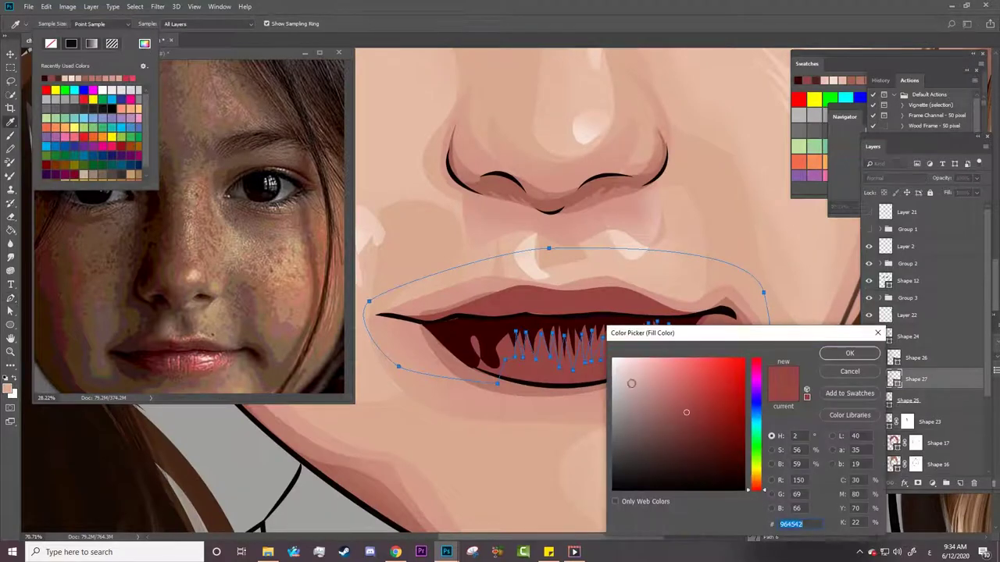
pyautogui.click(829, 359)
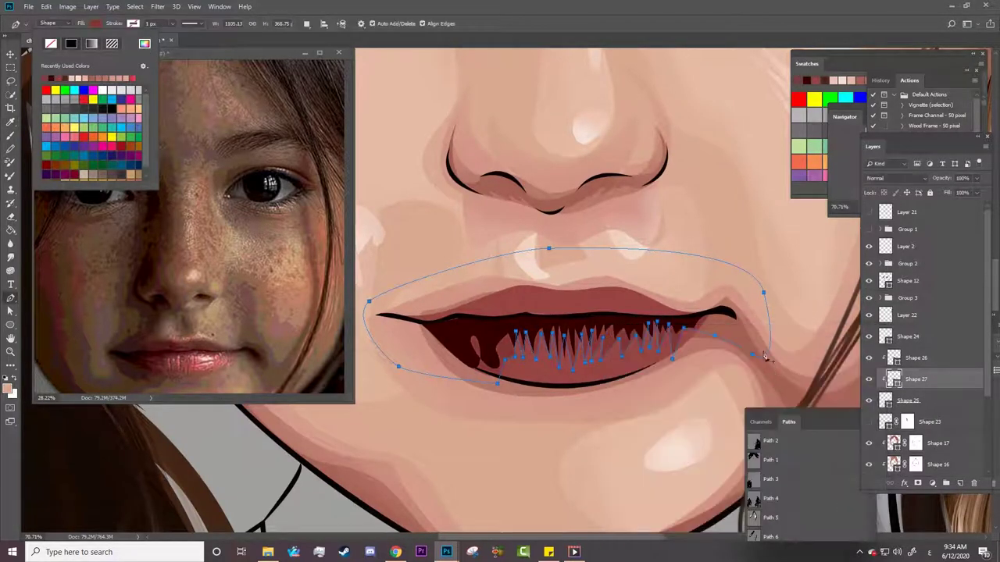
pyautogui.press('a')
pyautogui.click(797, 336)
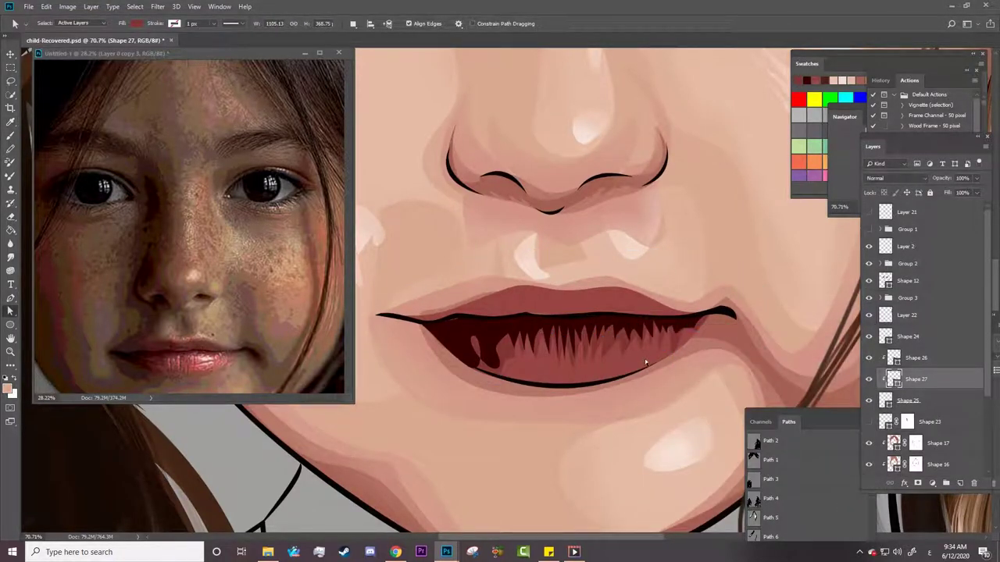
# Change Shape 27's fill to a darker red-brown (702523), then select Shape 26.
pyautogui.click(646, 361)
pyautogui.click(137, 23)
pyautogui.click(186, 43)
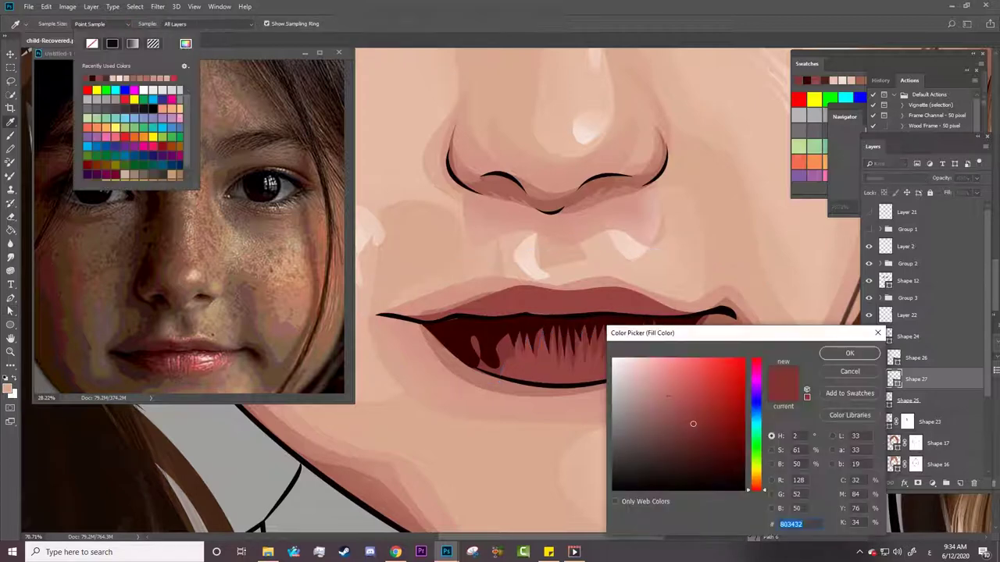
pyautogui.click(683, 407)
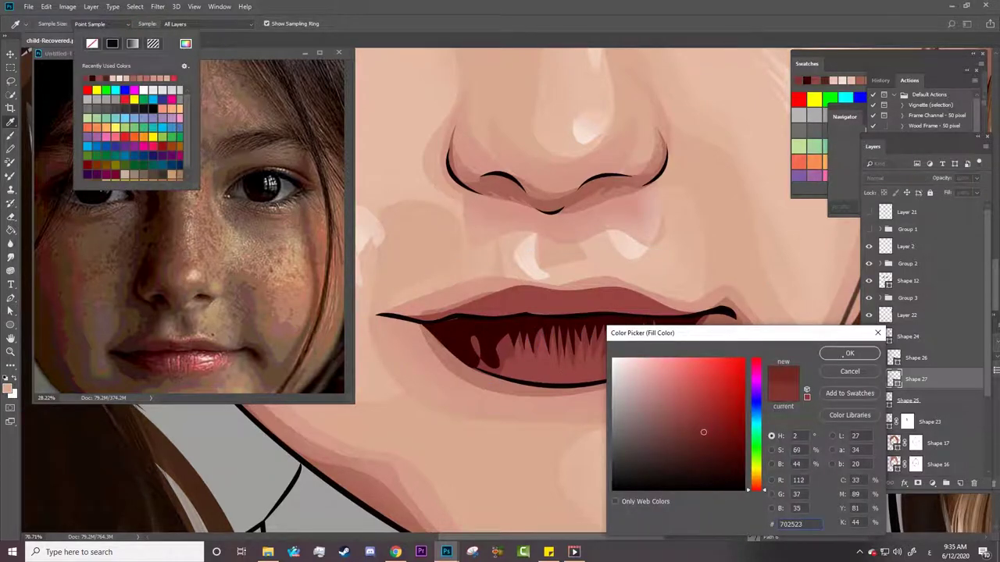
pyautogui.click(849, 353)
pyautogui.click(923, 361)
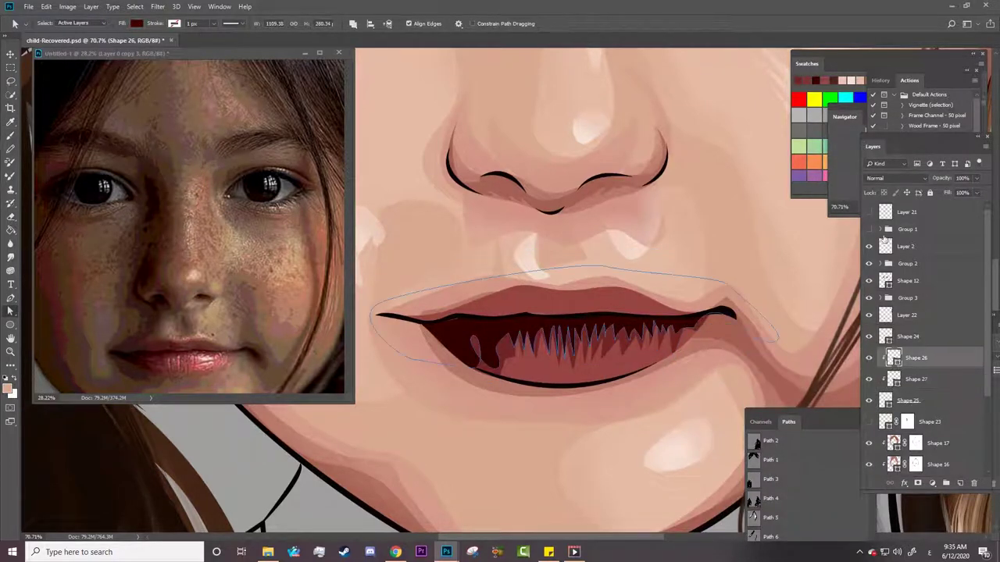
# Start the teeth outline with the Pen tool and fill it pale pink #ffb2b2.
pyautogui.press('p')
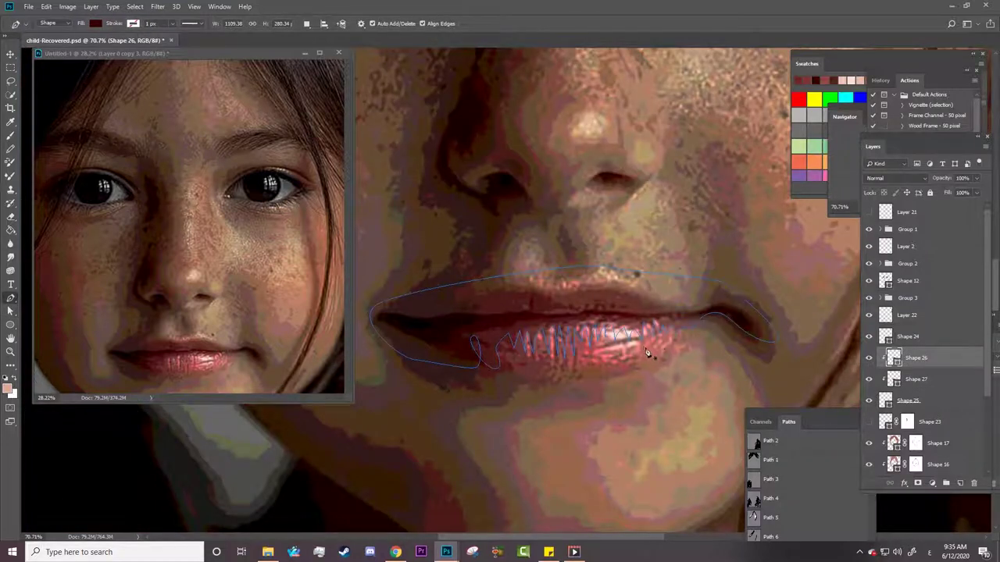
pyautogui.moveTo(642, 353); pyautogui.dragTo(602, 367)
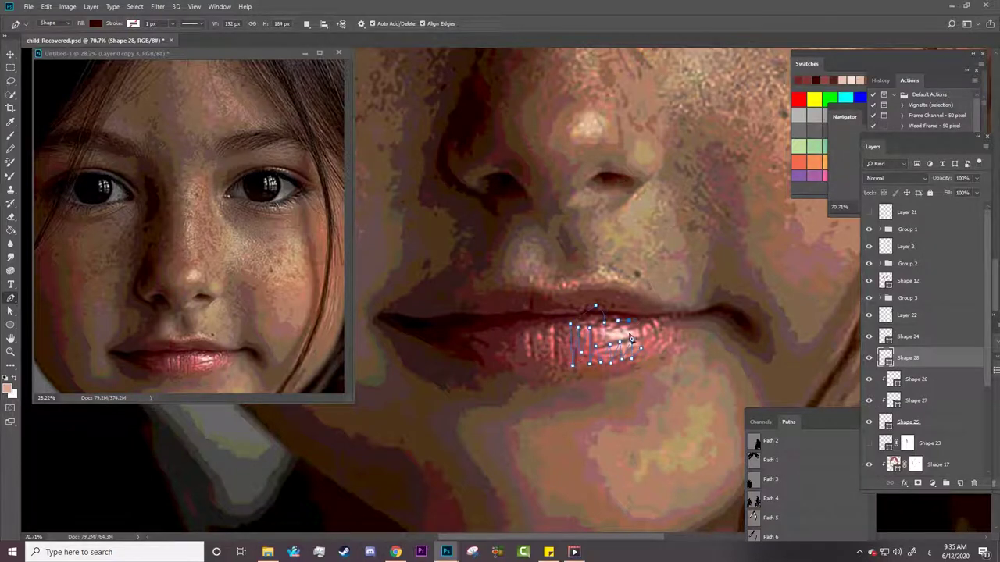
pyautogui.moveTo(649, 307); pyautogui.dragTo(669, 304)
pyautogui.click(95, 23)
pyautogui.click(145, 42)
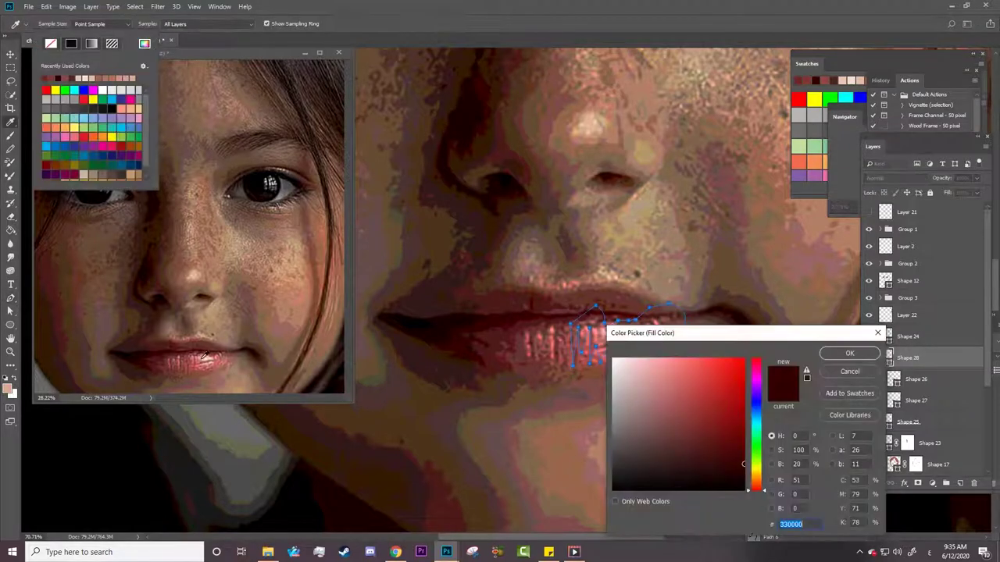
pyautogui.click(206, 359)
pyautogui.click(829, 355)
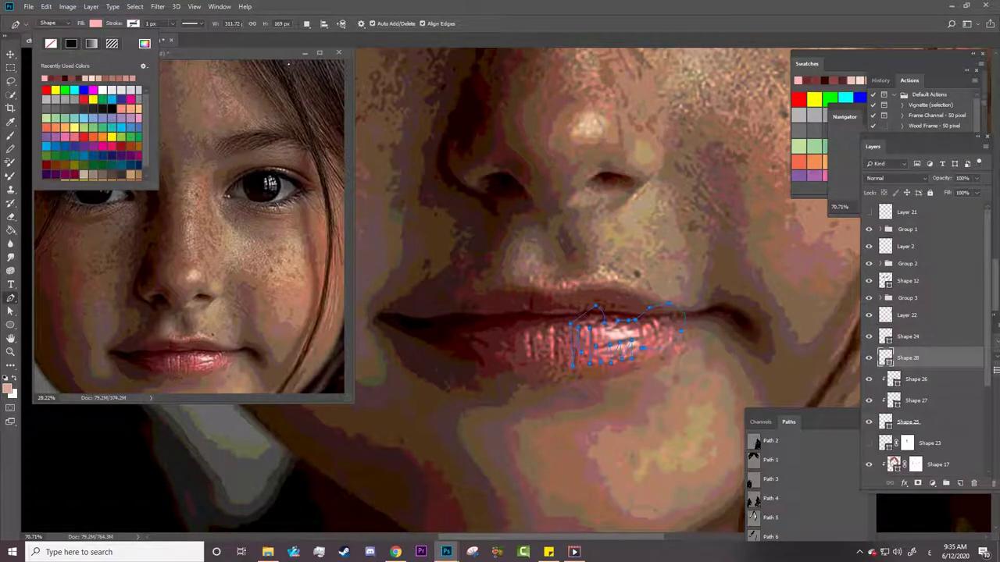
# Switch to Combine Shapes and add another curved tooth to the same shape.
pyautogui.click(306, 23)
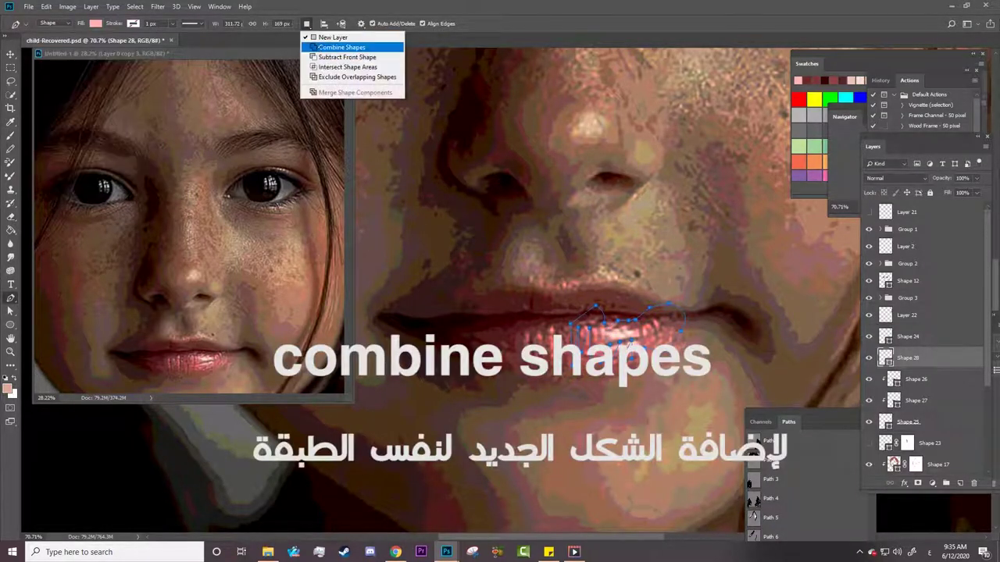
pyautogui.click(341, 47)
pyautogui.click(556, 332)
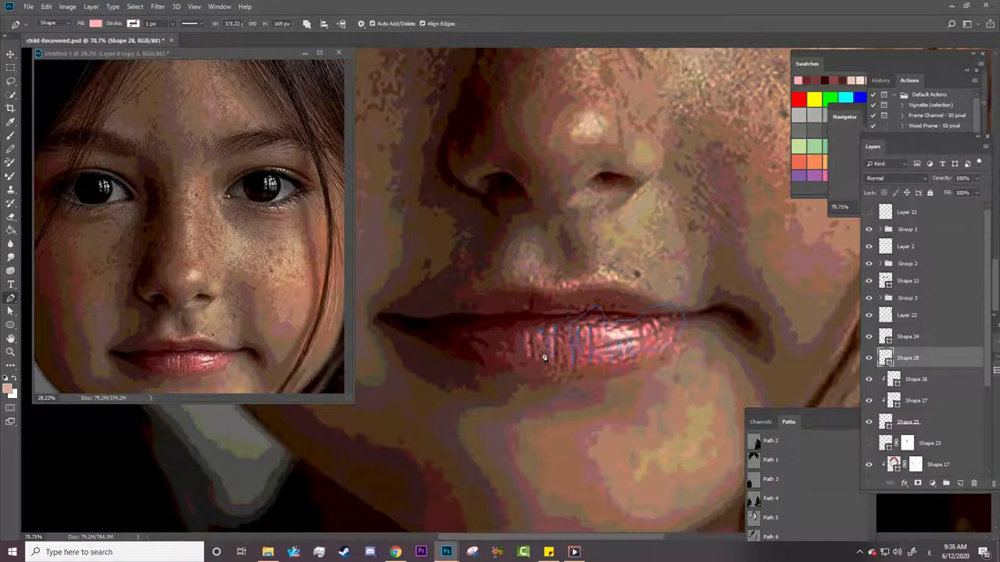
pyautogui.moveTo(542, 342)
pyautogui.mouseDown()
pyautogui.moveTo(546, 326)
pyautogui.moveTo(527, 350)
pyautogui.mouseUp()
# Hide Group 1 and clip Shape 28 to the mouth shape below.
pyautogui.click(868, 229)
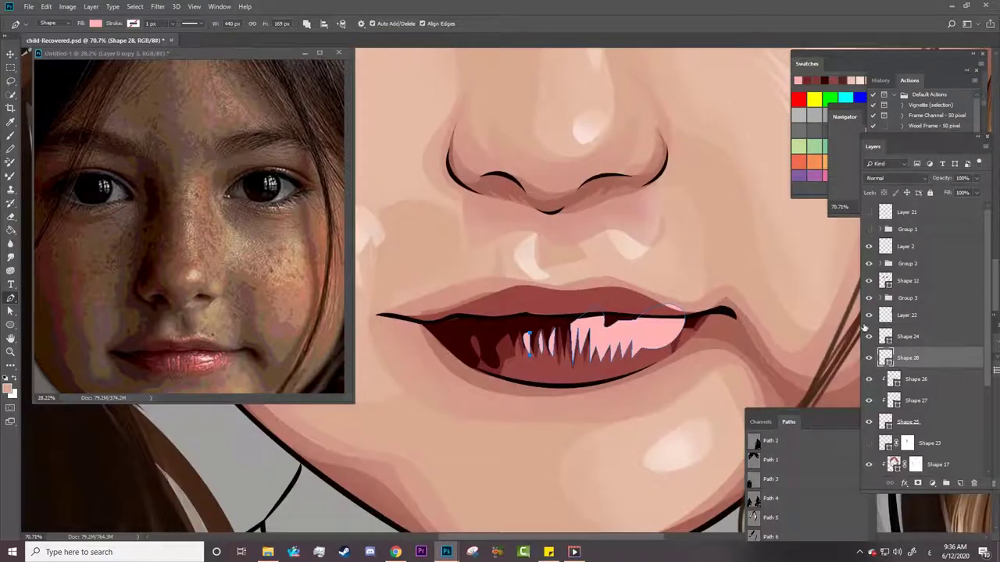
pyautogui.rightClick(934, 357)
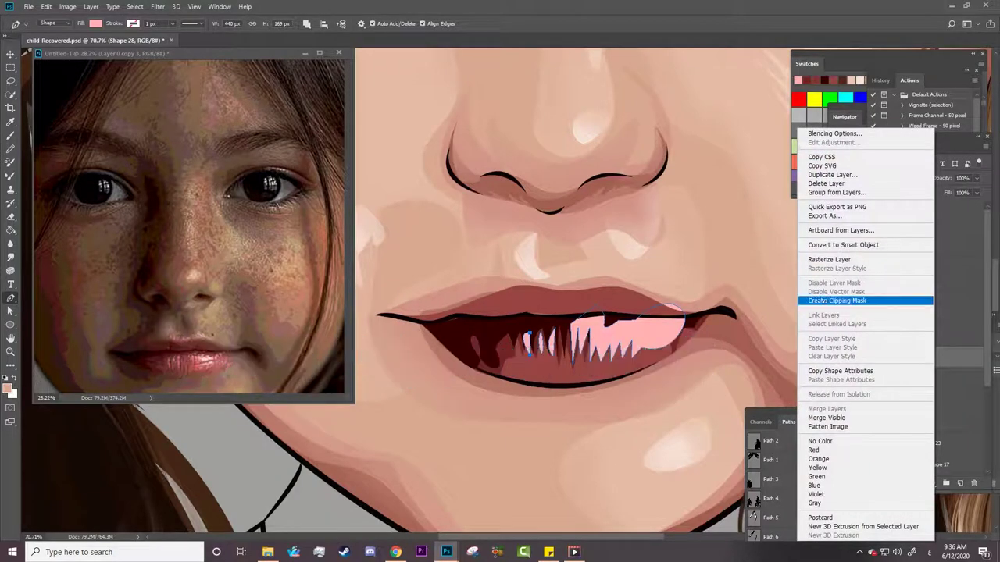
pyautogui.click(837, 301)
# Move the teeth layer below Shape 27 and zoom in close on the teeth.
pyautogui.press('z')
pyautogui.moveTo(578, 387); pyautogui.dragTo(624, 387)
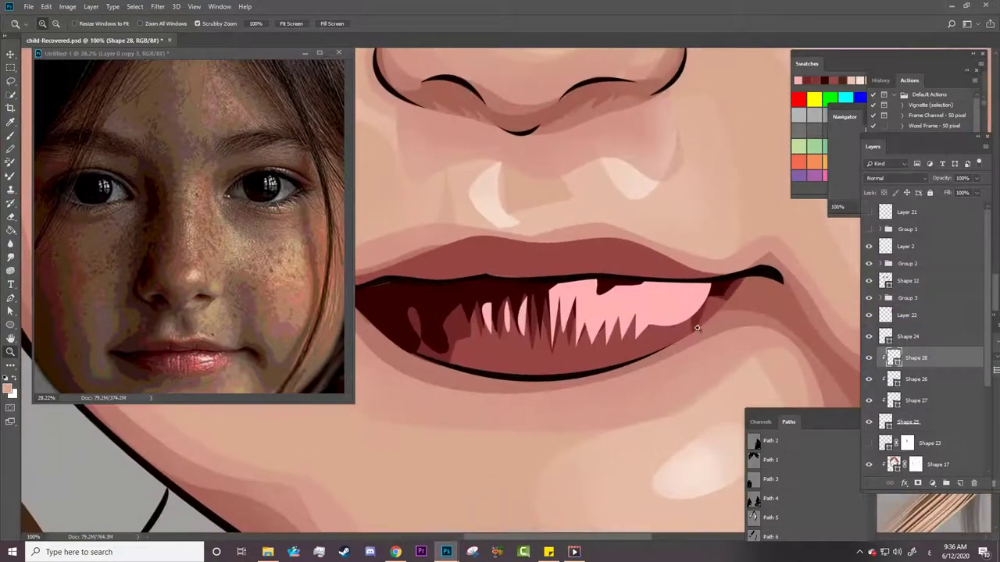
pyautogui.press('a')
pyautogui.moveTo(916, 358); pyautogui.dragTo(915, 395)
pyautogui.press('z')
pyautogui.keyDown('alt'); pyautogui.click(608, 352); pyautogui.keyUp('alt')
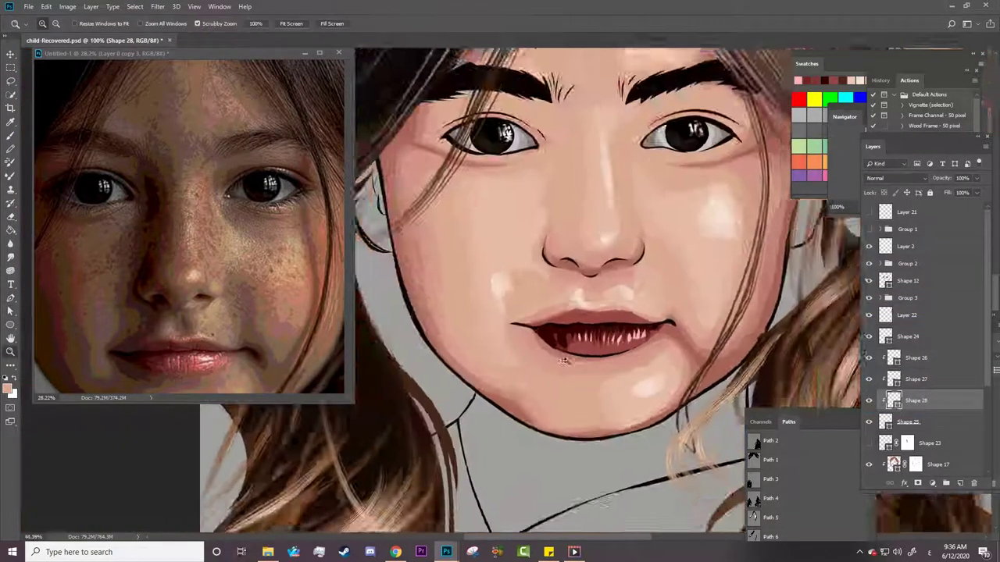
pyautogui.click(608, 351)
pyautogui.keyDown('alt'); pyautogui.click(608, 351); pyautogui.keyUp('alt')
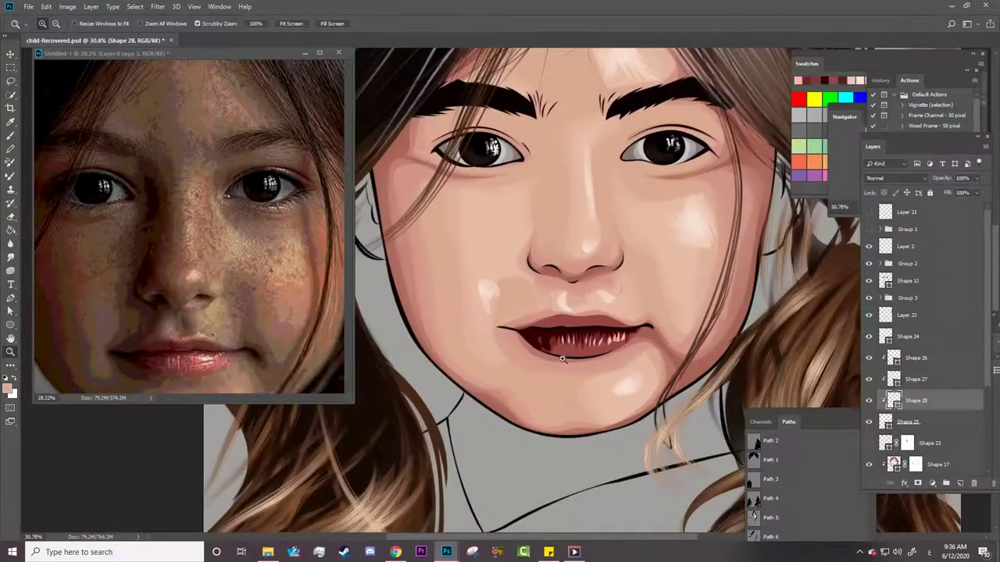
pyautogui.click(688, 321)
# Switch to the Convert Point tool and make the upper tooth anchor a sharp corner.
pyautogui.press('a')
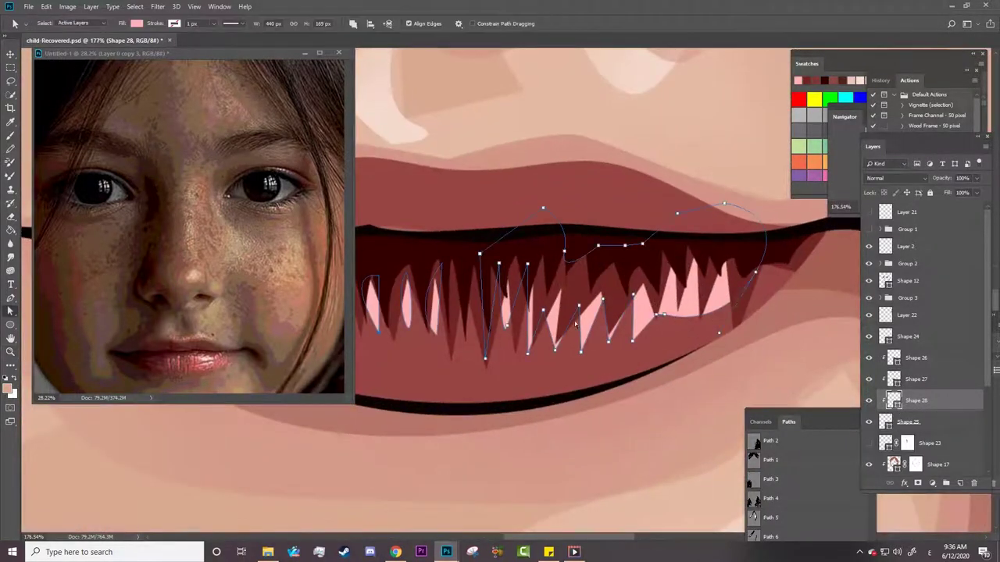
pyautogui.rightClick(10, 297)
pyautogui.click(63, 349)
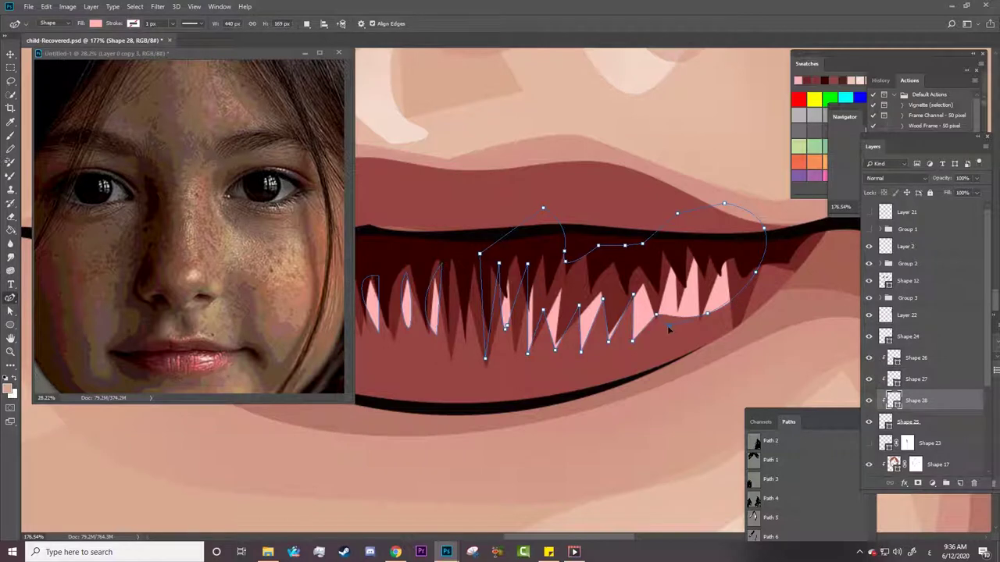
pyautogui.rightClick(681, 322)
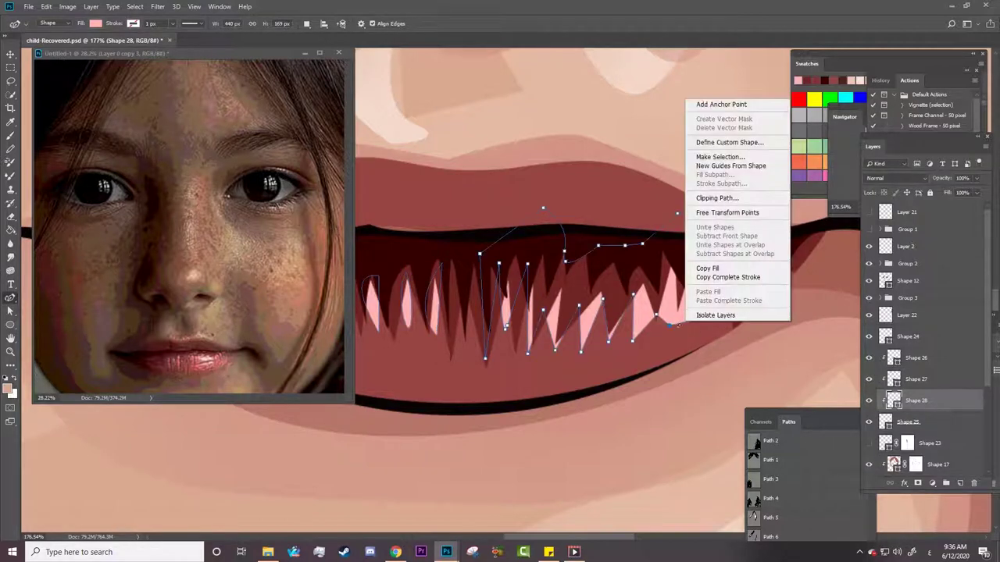
pyautogui.press('Escape')
pyautogui.click(681, 309)
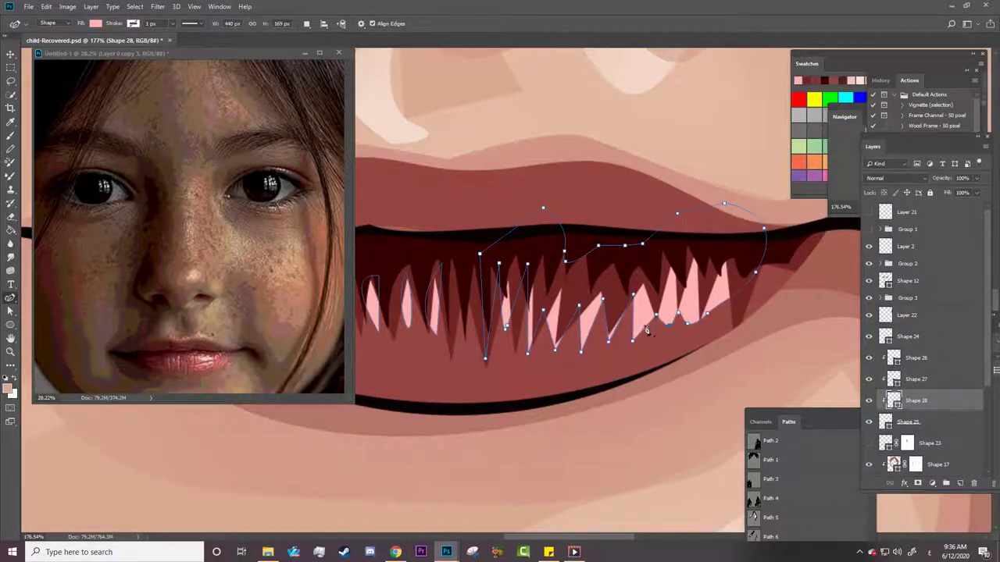
# Curve the right-side teeth, adjust the tooth tips, and stretch the left tooth longer.
pyautogui.moveTo(642, 343)
pyautogui.mouseDown()
pyautogui.moveTo(635, 322)
pyautogui.moveTo(597, 325)
pyautogui.mouseUp()
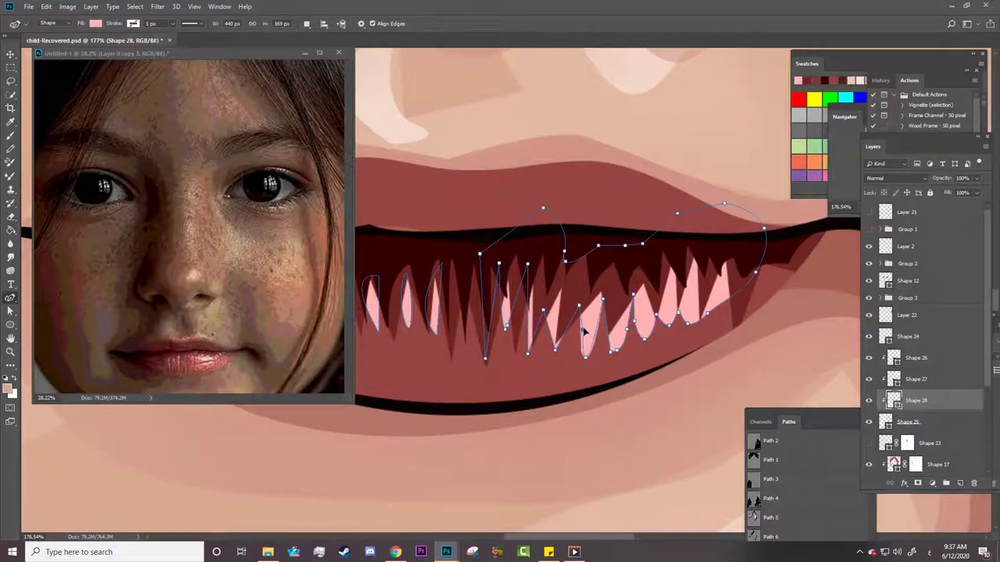
pyautogui.moveTo(555, 350); pyautogui.dragTo(544, 329)
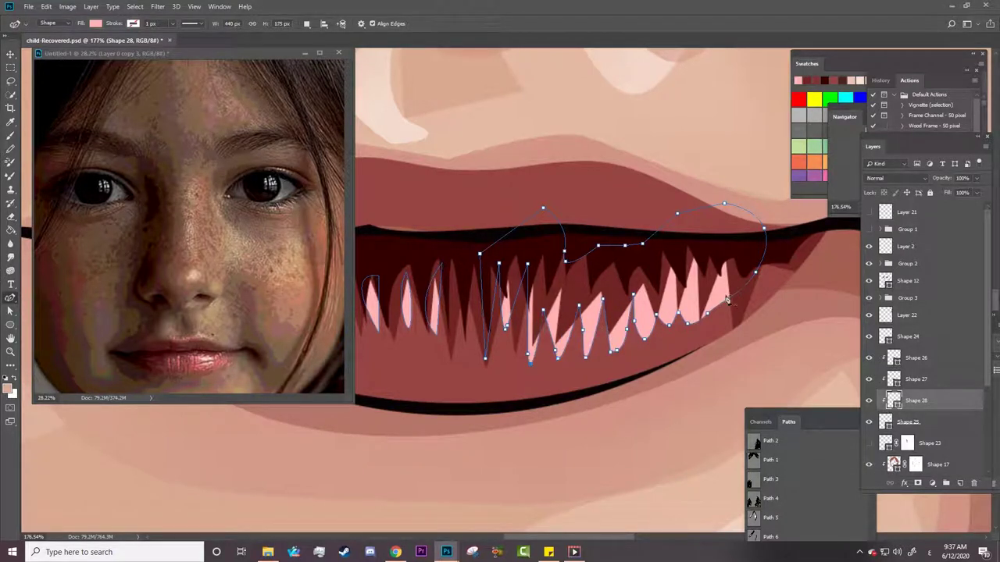
pyautogui.moveTo(714, 319); pyautogui.dragTo(718, 315)
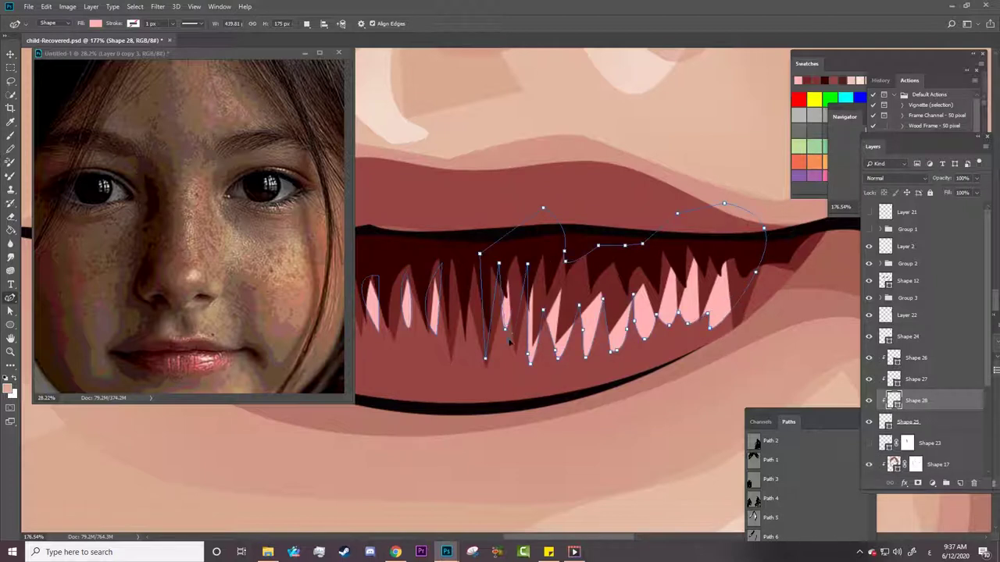
pyautogui.moveTo(508, 341); pyautogui.dragTo(506, 356)
pyautogui.click(407, 327)
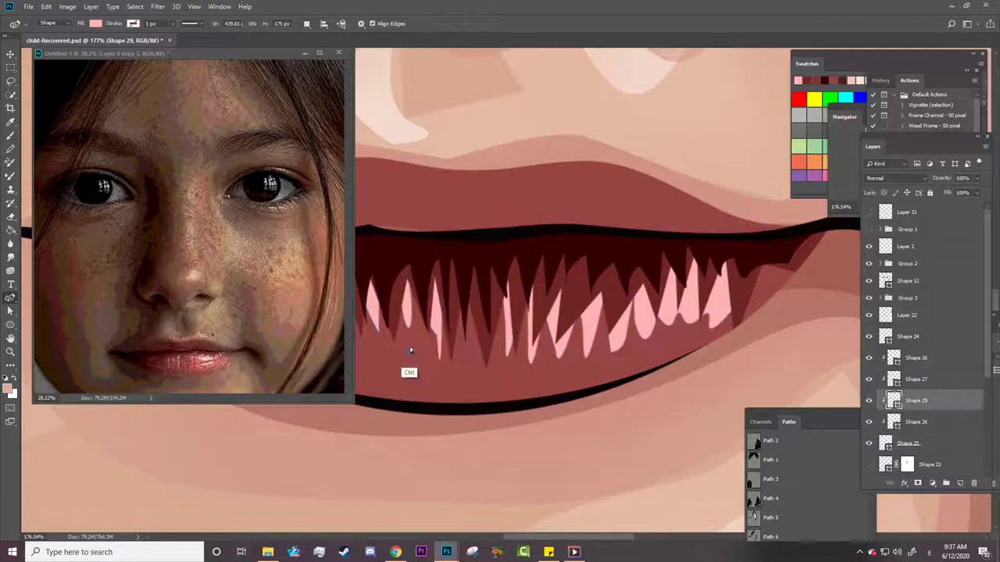
pyautogui.moveTo(401, 370); pyautogui.dragTo(380, 357)
# Change the teeth fill to muted rose #bd716e and zoom so the mouth fills the view.
pyautogui.click(95, 23)
pyautogui.click(144, 43)
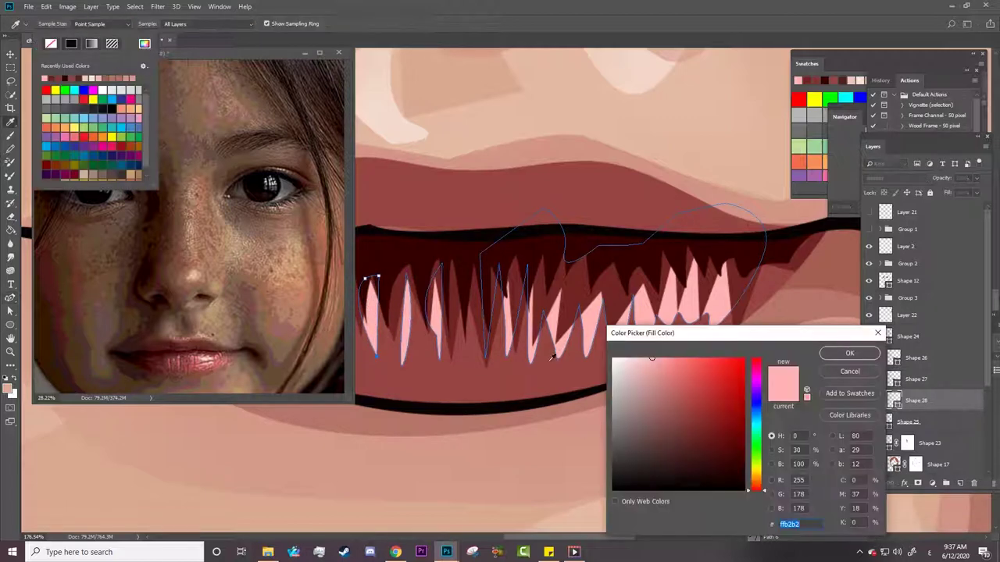
pyautogui.click(550, 357)
pyautogui.click(849, 353)
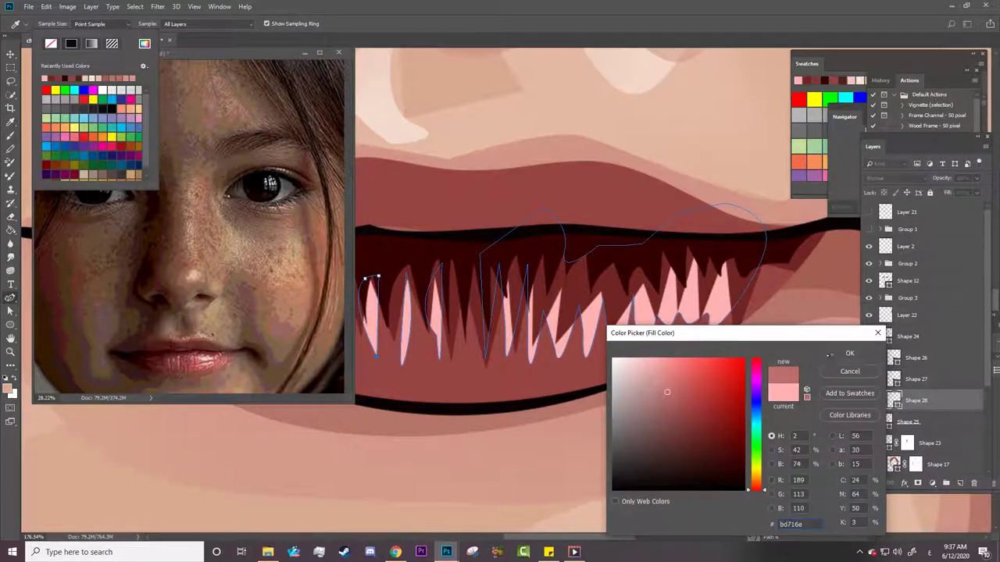
pyautogui.press('z')
pyautogui.keyDown('alt'); pyautogui.click(485, 396); pyautogui.keyUp('alt')
pyautogui.moveTo(485, 396); pyautogui.dragTo(622, 357)
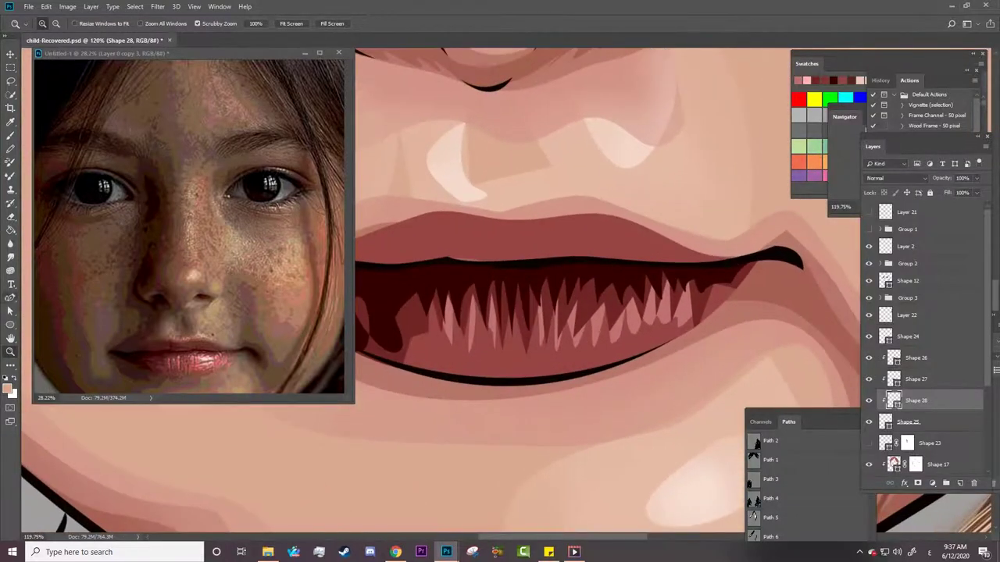
# Show Group 1 again and trace small lip highlight paths with Combine Shapes.
pyautogui.click(10, 298)
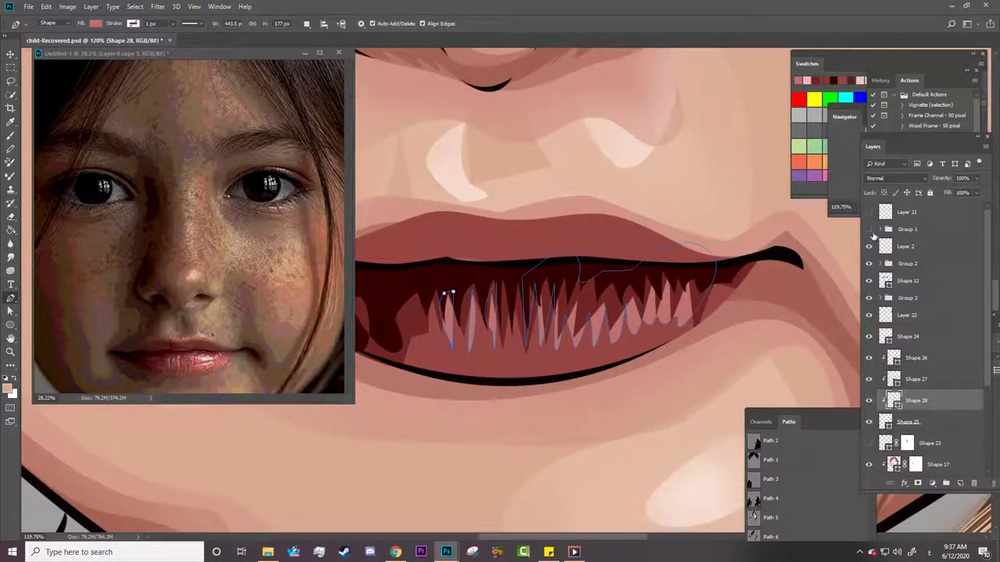
pyautogui.click(869, 229)
pyautogui.click(664, 271)
pyautogui.moveTo(670, 306); pyautogui.dragTo(665, 287)
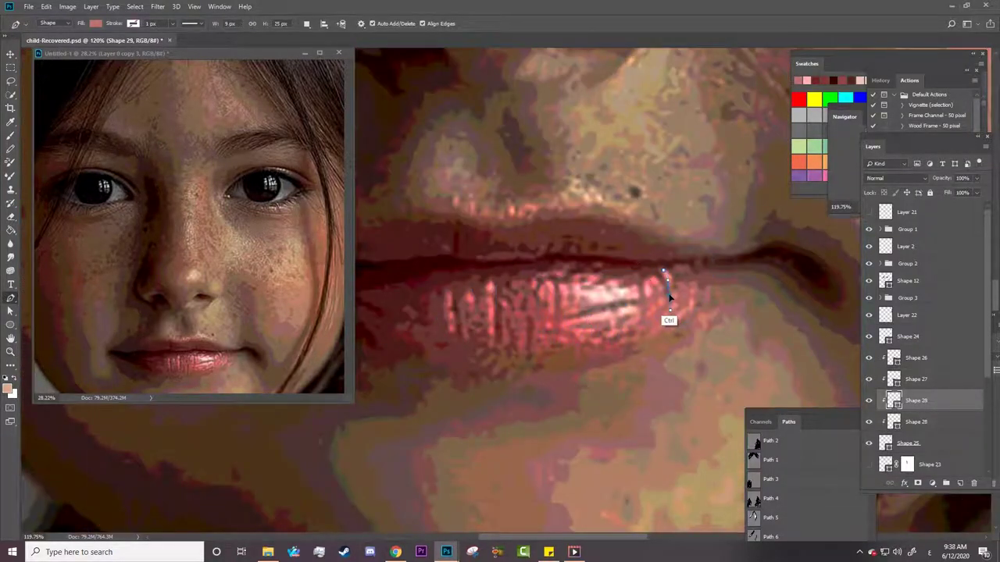
pyautogui.click(626, 291)
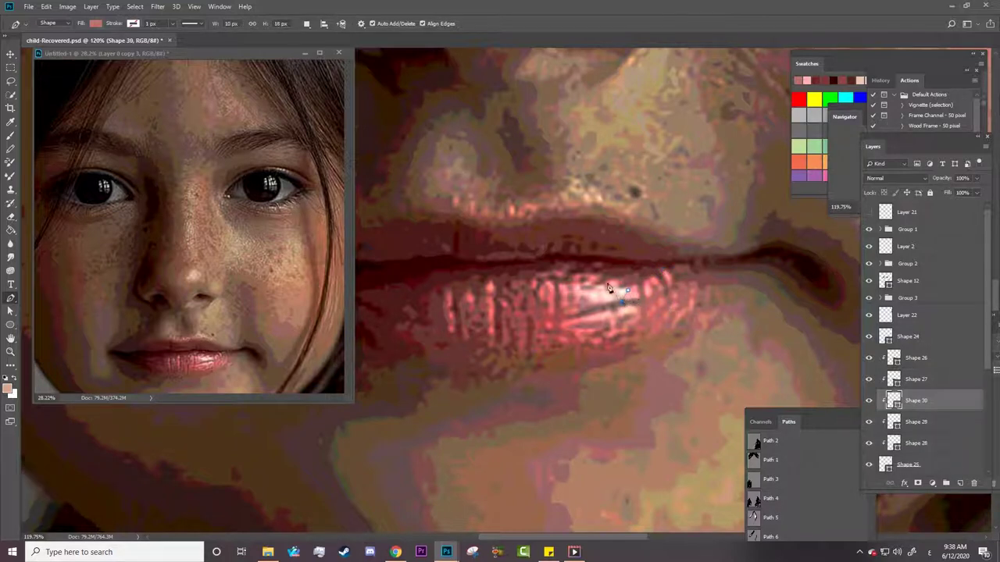
pyautogui.click(307, 23)
pyautogui.click(344, 47)
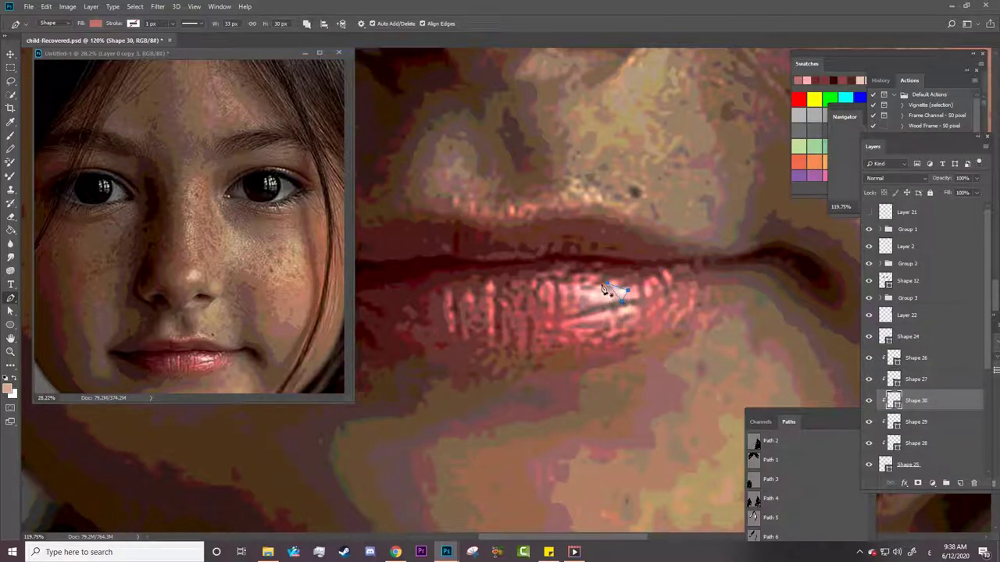
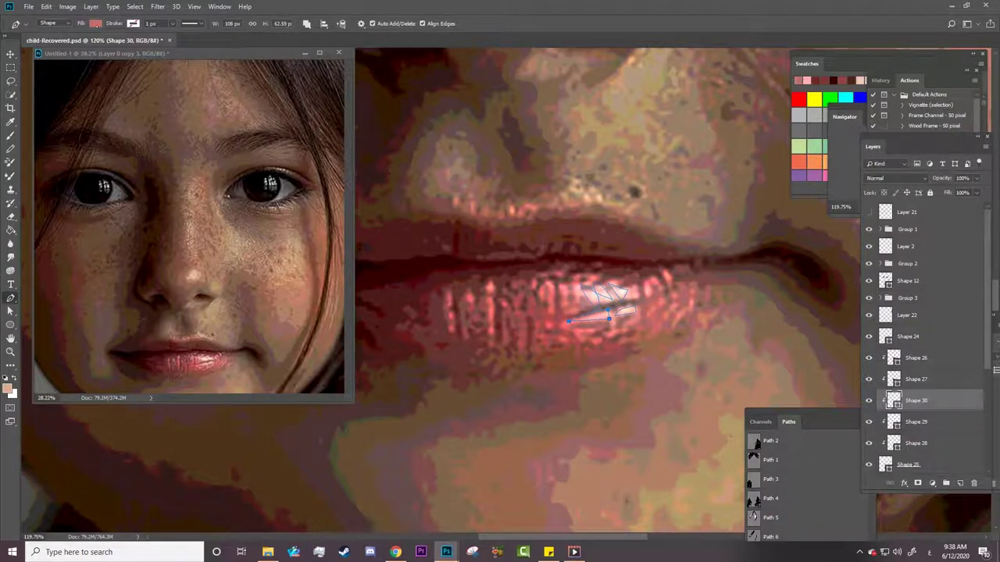
# Fill the tooth highlight light pink and hide the Group 1 photo reference.
pyautogui.click(95, 23)
pyautogui.click(151, 40)
pyautogui.click(638, 362)
pyautogui.click(850, 352)
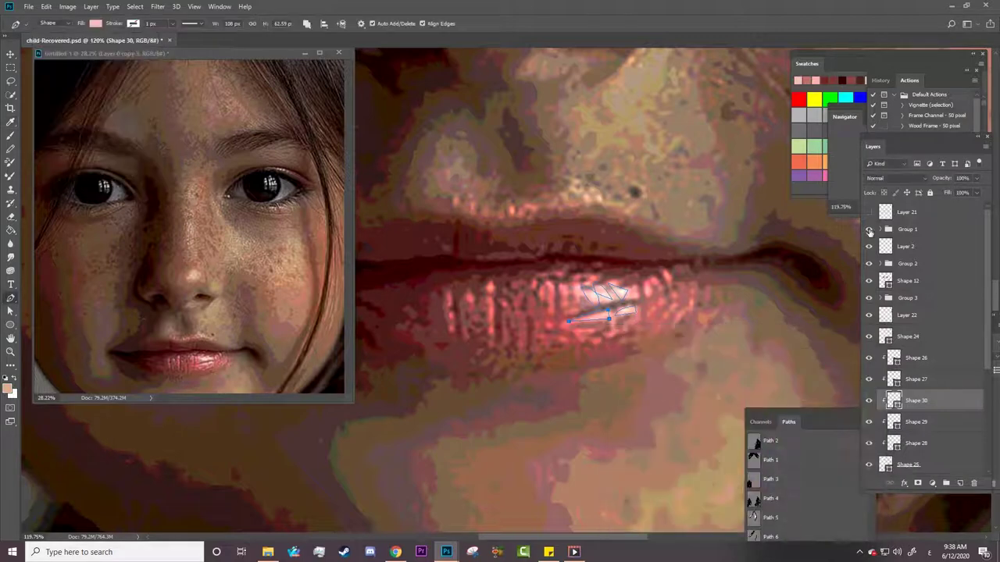
pyautogui.click(868, 229)
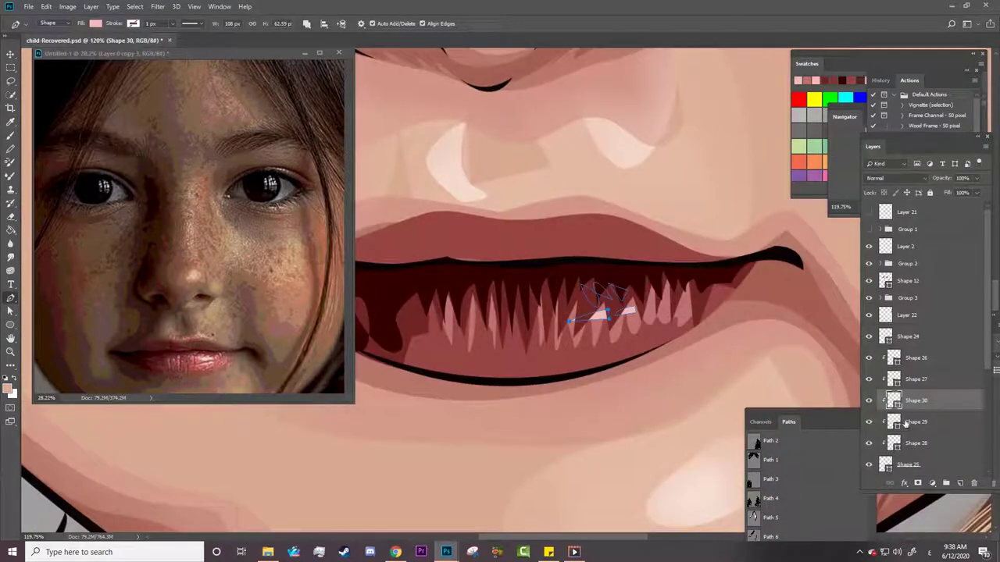
pyautogui.click(869, 400)
# Delete the Shape 29 layer and move Shape 30 above Shape 26.
pyautogui.rightClick(916, 424)
pyautogui.click(929, 294)
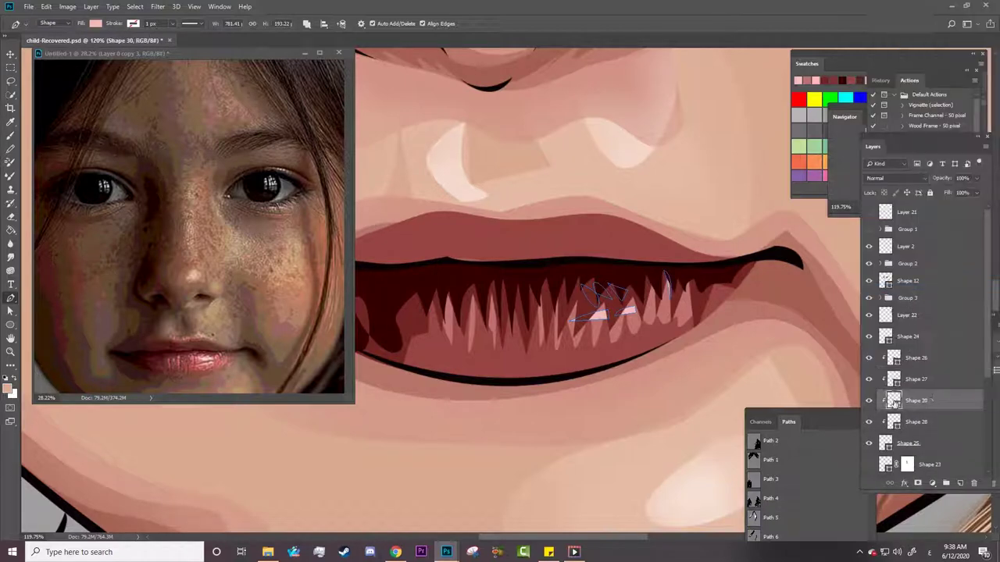
pyautogui.moveTo(916, 358)
pyautogui.mouseDown()
pyautogui.moveTo(926, 355)
pyautogui.moveTo(916, 357)
pyautogui.mouseUp()
pyautogui.press('z')
pyautogui.moveTo(687, 324)
pyautogui.mouseDown()
pyautogui.moveTo(621, 324)
pyautogui.moveTo(781, 325)
pyautogui.mouseUp()
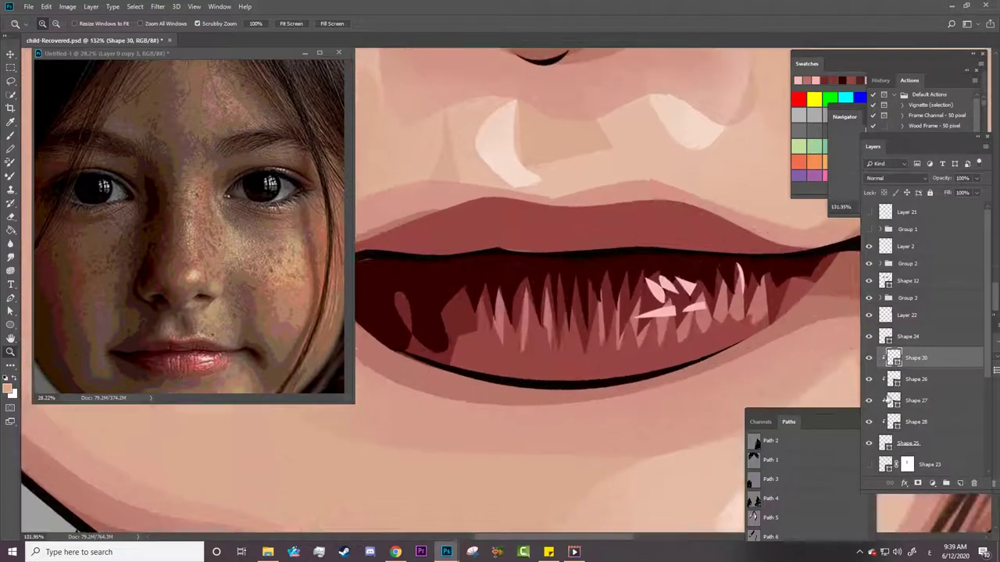
pyautogui.click(910, 400)
# Redraw the left end of Shape 26's teeth outline with Pen and Freeform Pen edits.
pyautogui.press('a')
pyautogui.click(909, 381)
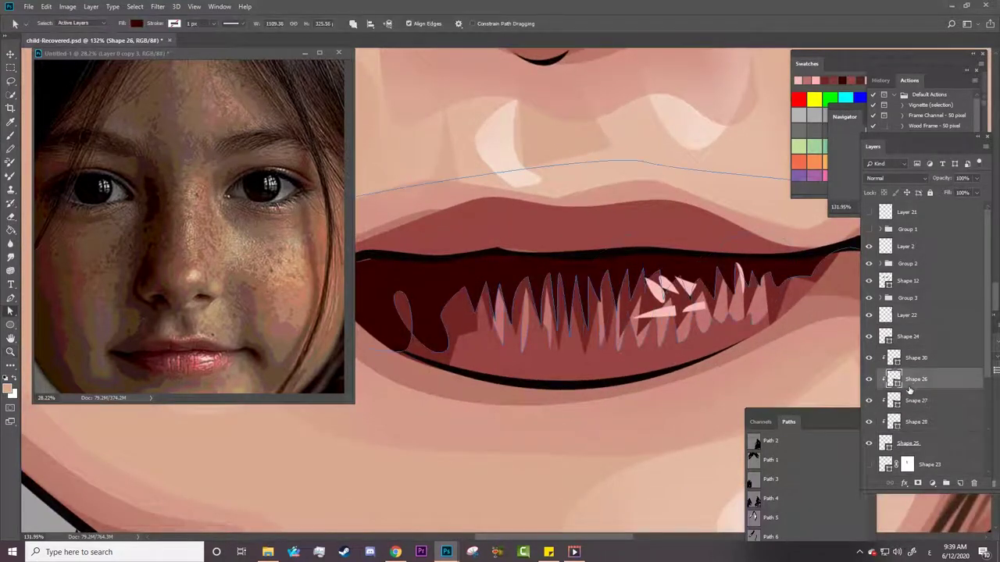
pyautogui.click(10, 298)
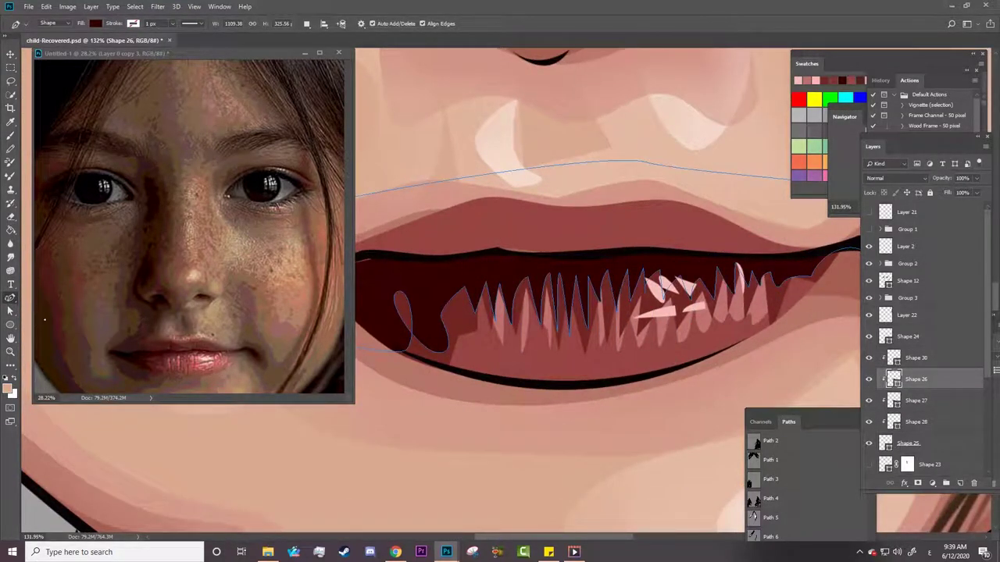
pyautogui.moveTo(416, 341); pyautogui.dragTo(403, 344)
pyautogui.rightClick(10, 298)
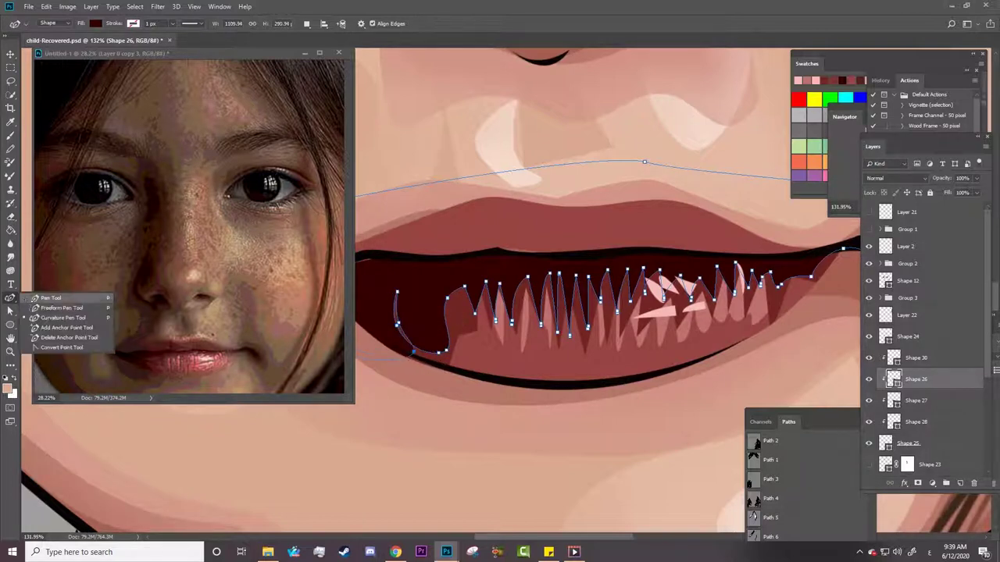
pyautogui.click(54, 308)
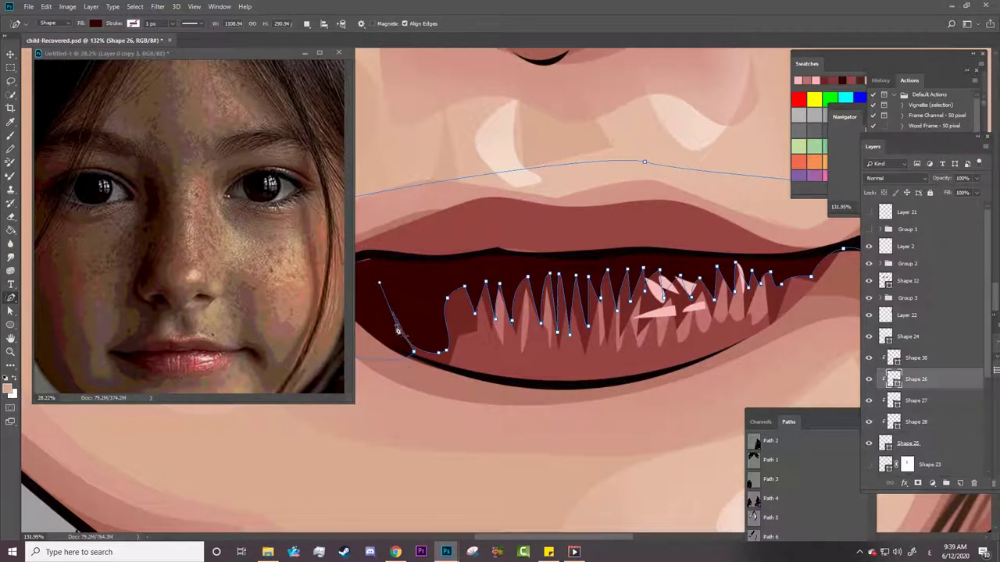
pyautogui.moveTo(408, 311); pyautogui.dragTo(406, 383)
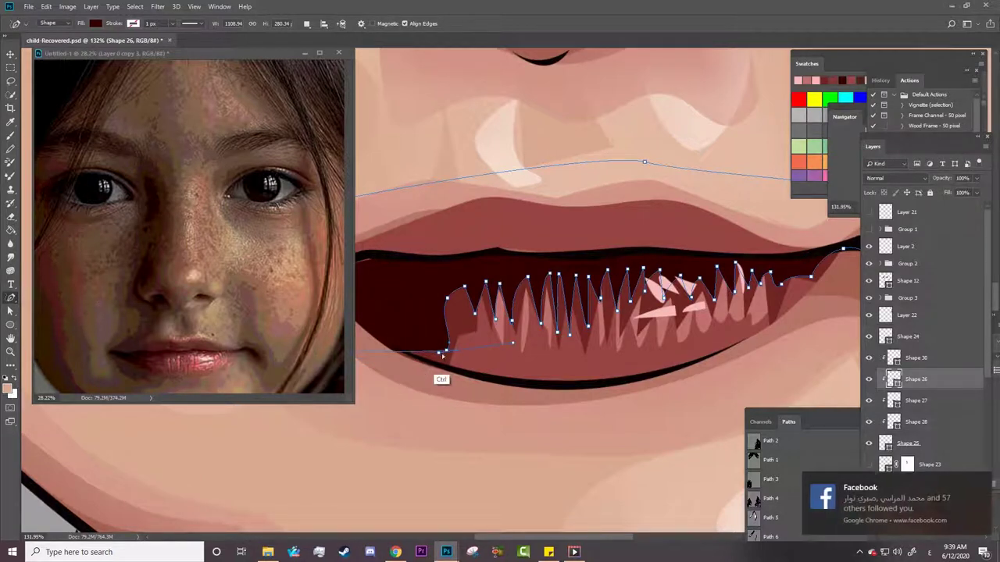
pyautogui.keyDown('alt'); pyautogui.click(433, 364); pyautogui.keyUp('alt')
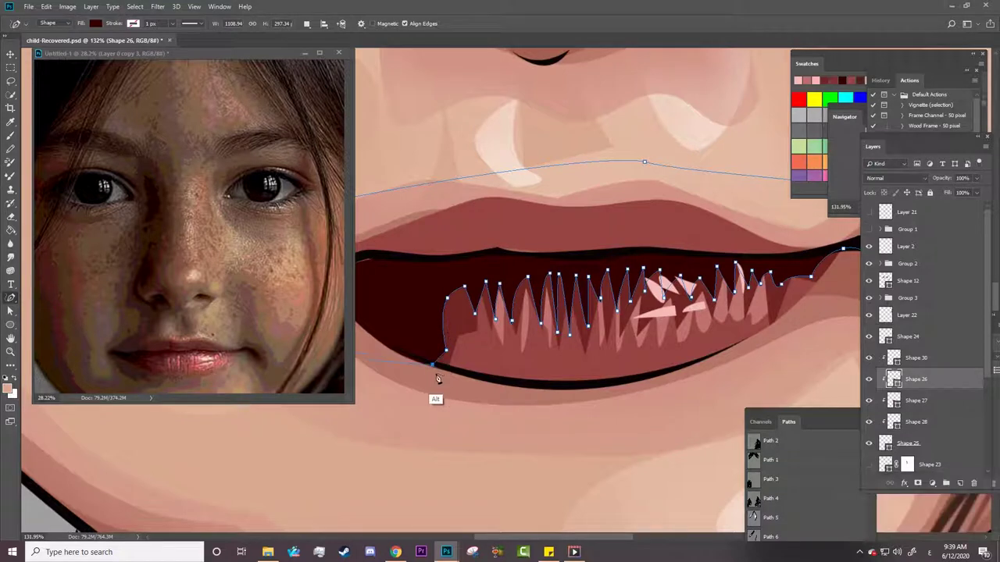
pyautogui.moveTo(447, 357); pyautogui.dragTo(416, 363)
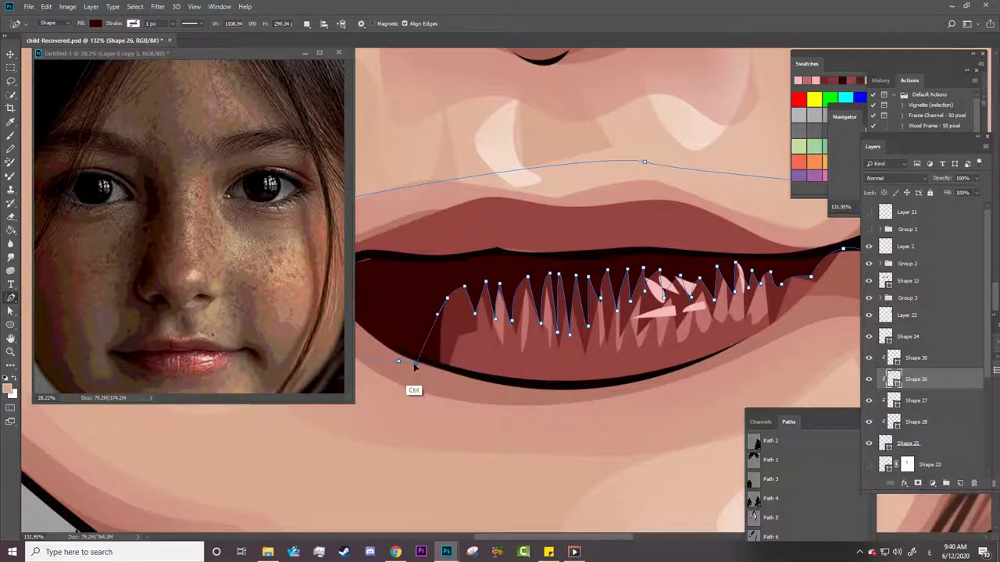
pyautogui.moveTo(439, 379)
pyautogui.mouseDown()
pyautogui.moveTo(446, 300)
pyautogui.moveTo(461, 286)
pyautogui.moveTo(453, 273)
pyautogui.moveTo(454, 297)
pyautogui.moveTo(426, 320)
pyautogui.mouseUp()
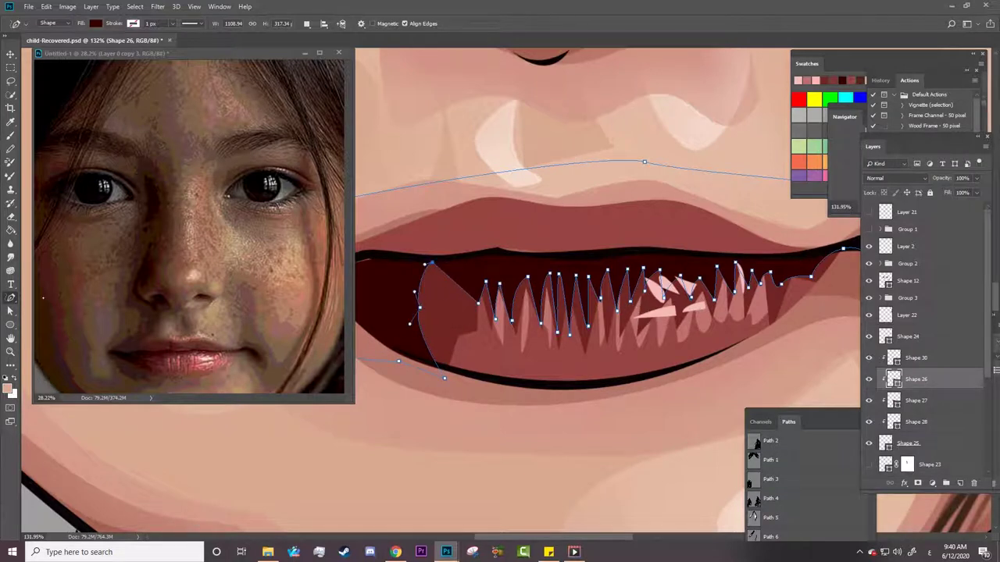
# Move Shape 26's top-left anchor and curve its left segment down toward the teeth.
pyautogui.rightClick(11, 298)
pyautogui.click(54, 316)
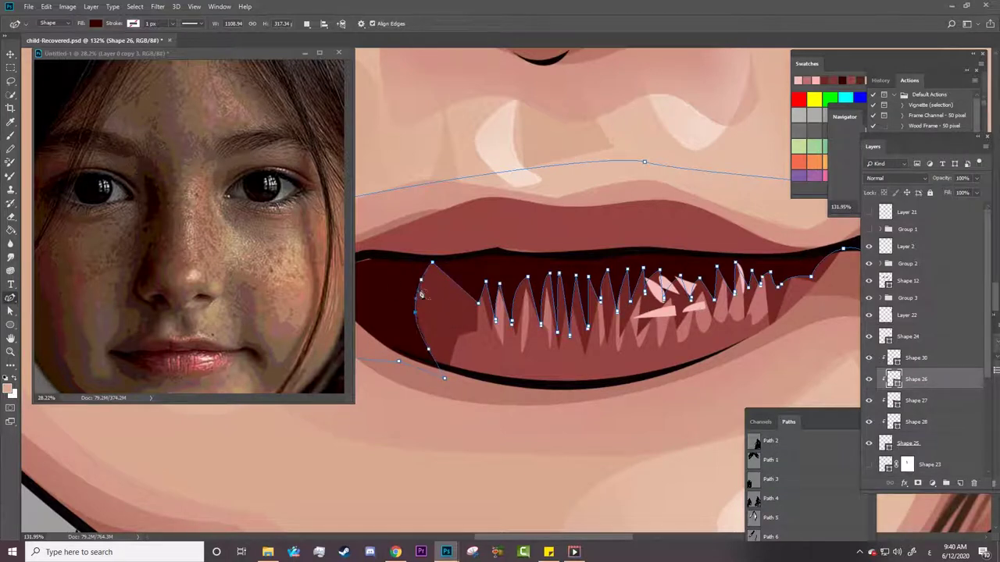
pyautogui.moveTo(420, 280); pyautogui.dragTo(409, 273)
pyautogui.moveTo(457, 312); pyautogui.dragTo(472, 324)
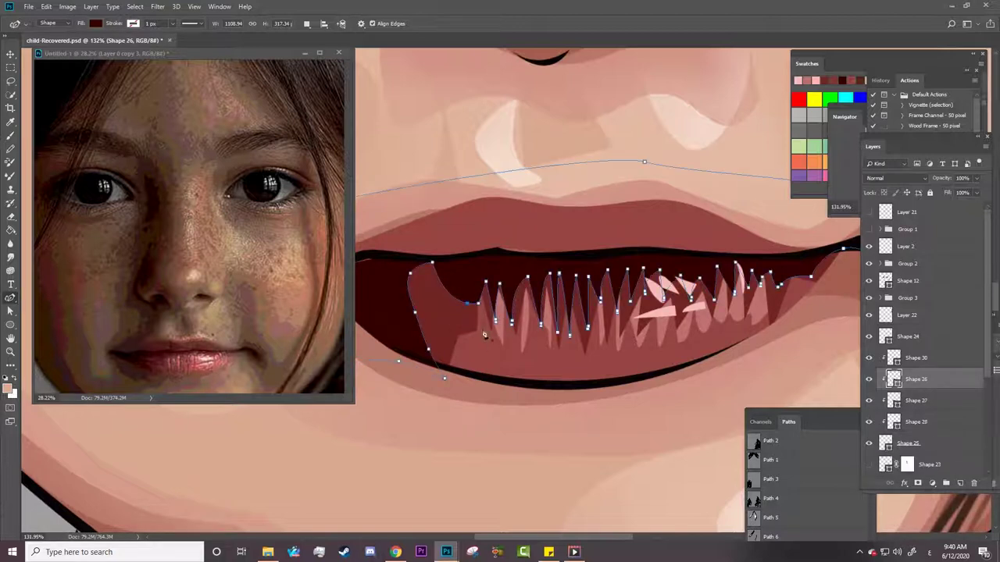
# Bend Shape 27's left edge and add anchors to zigzag its edge into individual teeth.
pyautogui.keyDown('ctrl'); pyautogui.click(480, 334); pyautogui.keyUp('ctrl')
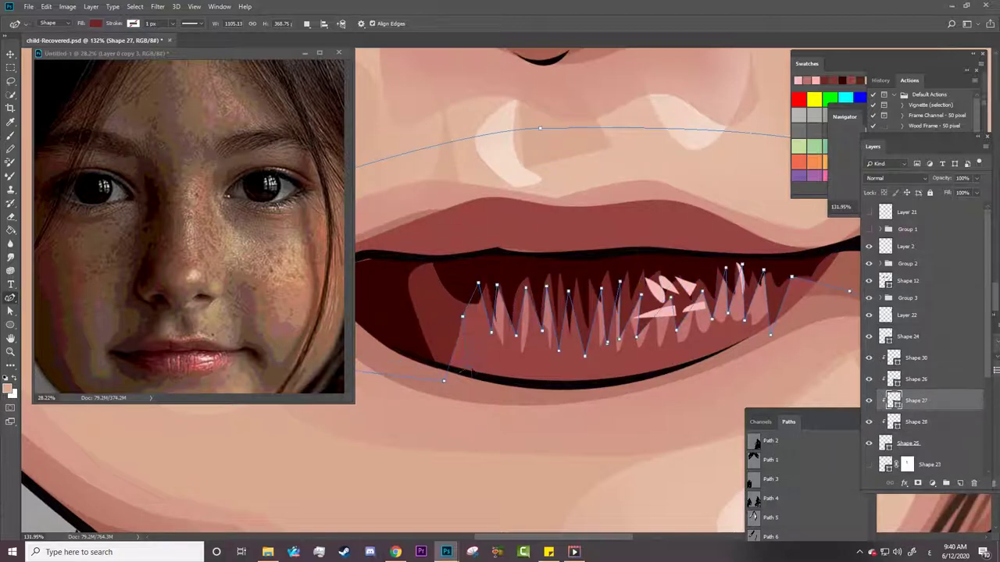
pyautogui.moveTo(469, 374); pyautogui.dragTo(482, 380)
pyautogui.moveTo(463, 319); pyautogui.dragTo(459, 335)
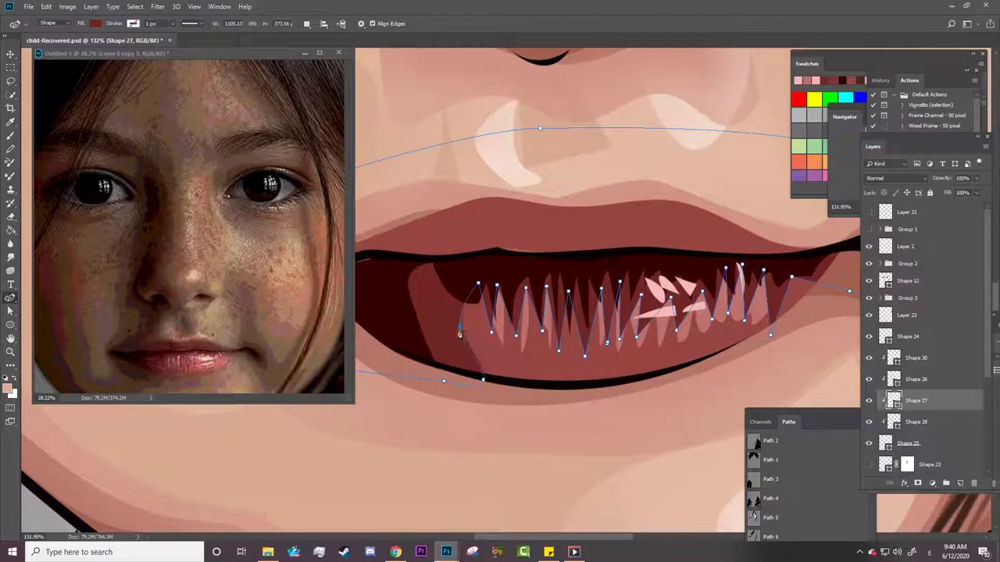
pyautogui.click(578, 375)
pyautogui.click(593, 357)
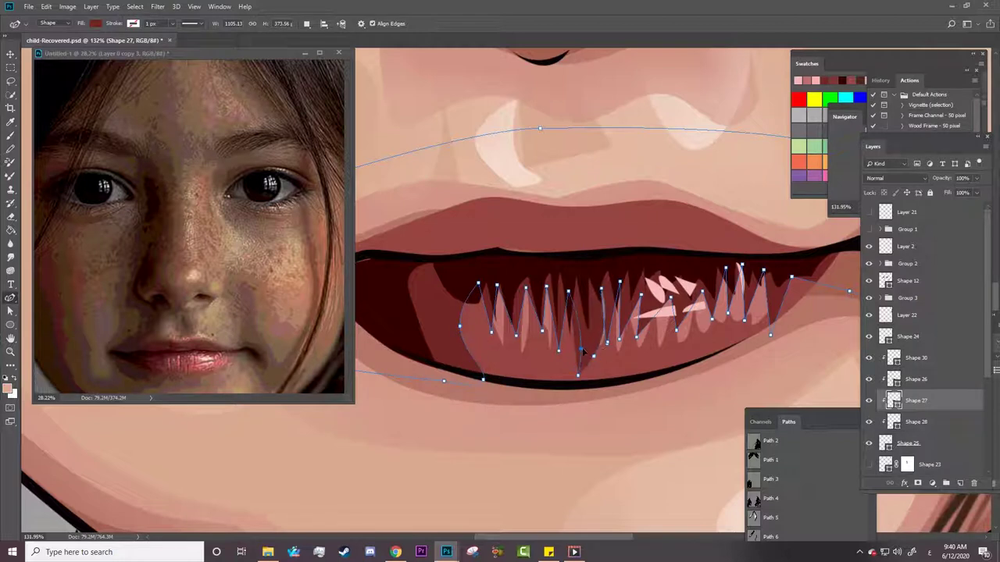
pyautogui.click(623, 367)
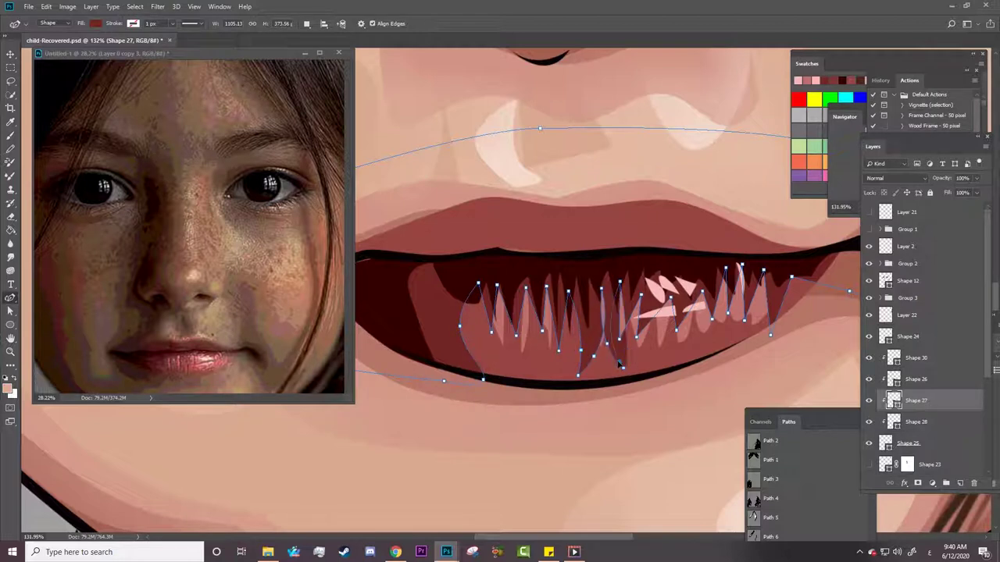
pyautogui.click(562, 338)
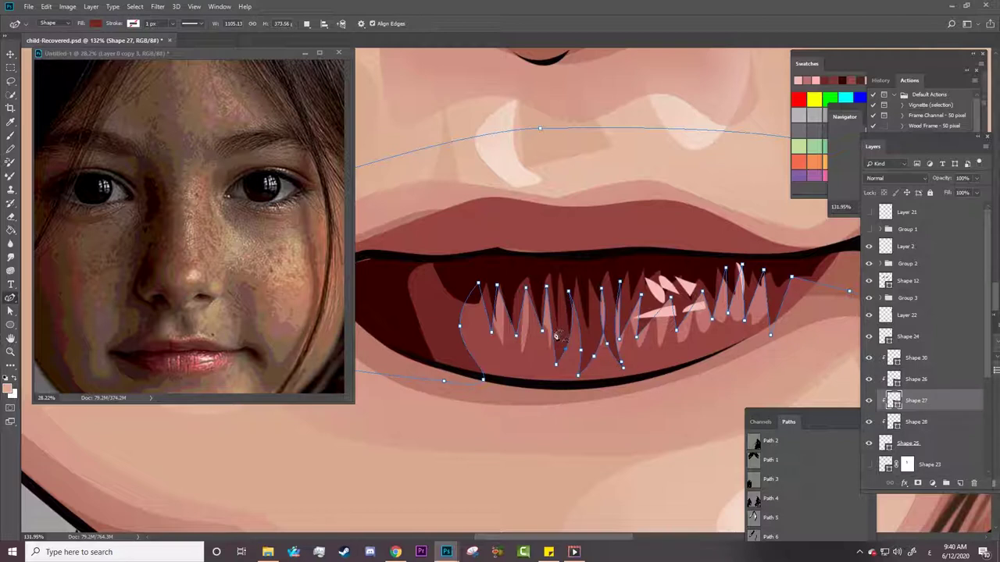
pyautogui.click(778, 301)
# Reselect Shape 26 to review its anchors and zoom out to the whole face.
pyautogui.click(895, 379)
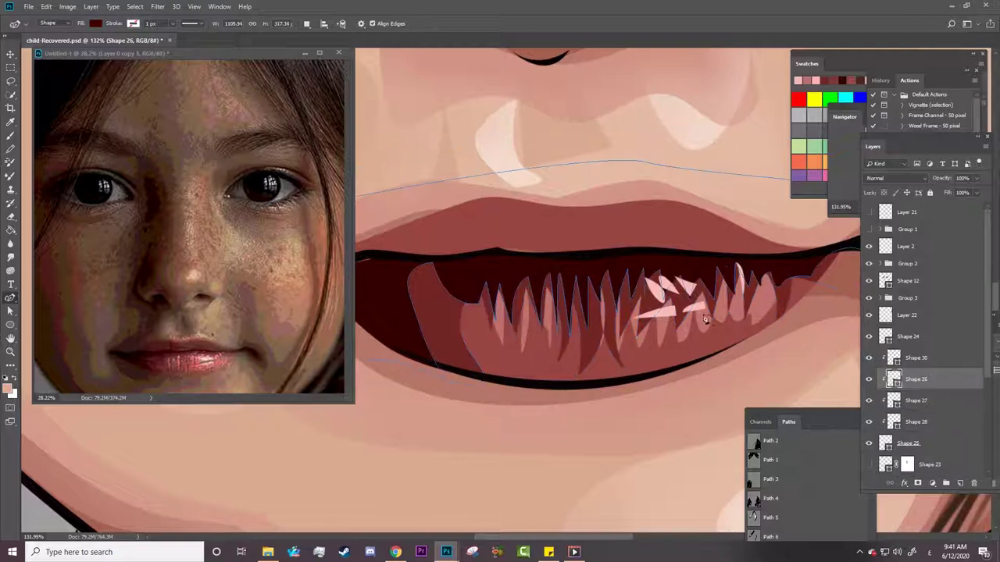
pyautogui.click(462, 288)
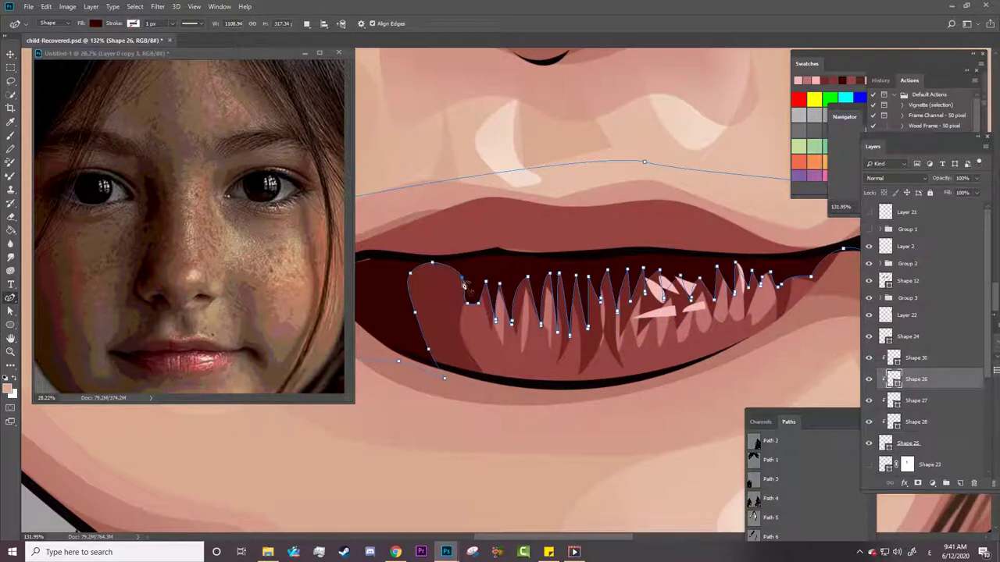
pyautogui.press('a')
pyautogui.scroll(-5, 576, 350)
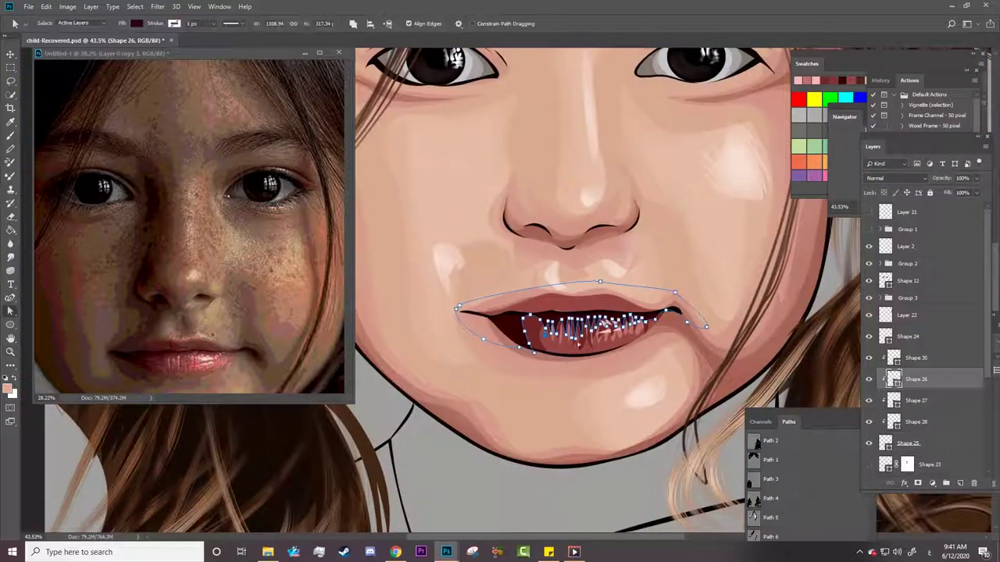
# Zoom in on the lips and trace a closed lip shade shape with the Pen.
pyautogui.click(918, 357)
pyautogui.click(906, 336)
pyautogui.press('z')
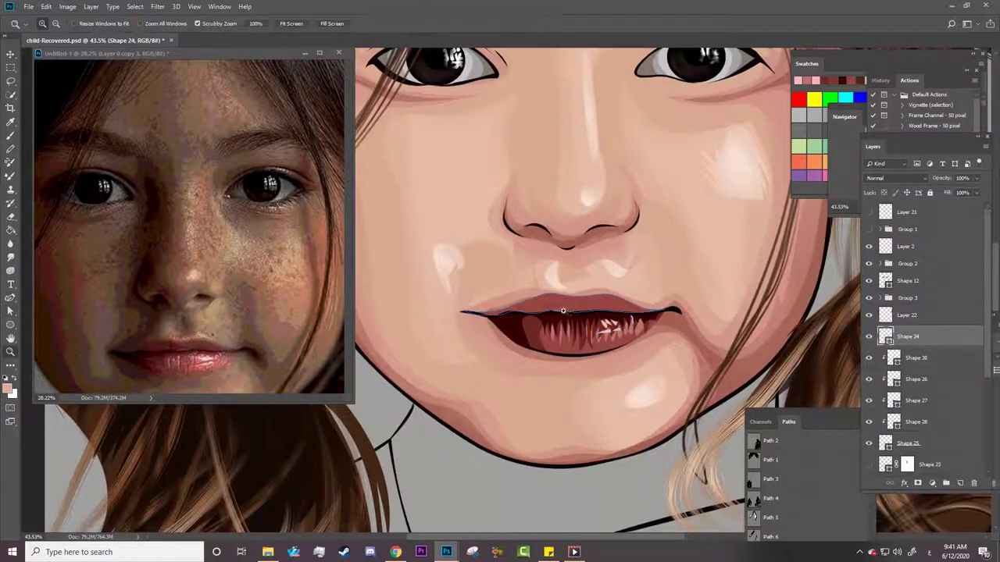
pyautogui.click(476, 307)
pyautogui.rightClick(10, 297)
pyautogui.click(55, 298)
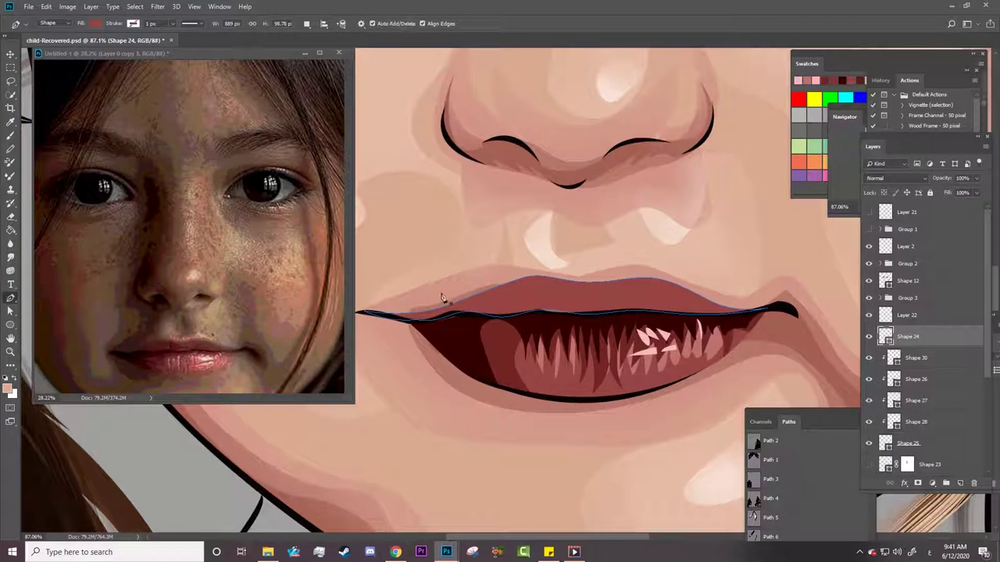
pyautogui.click(385, 301)
pyautogui.moveTo(453, 302); pyautogui.dragTo(468, 297)
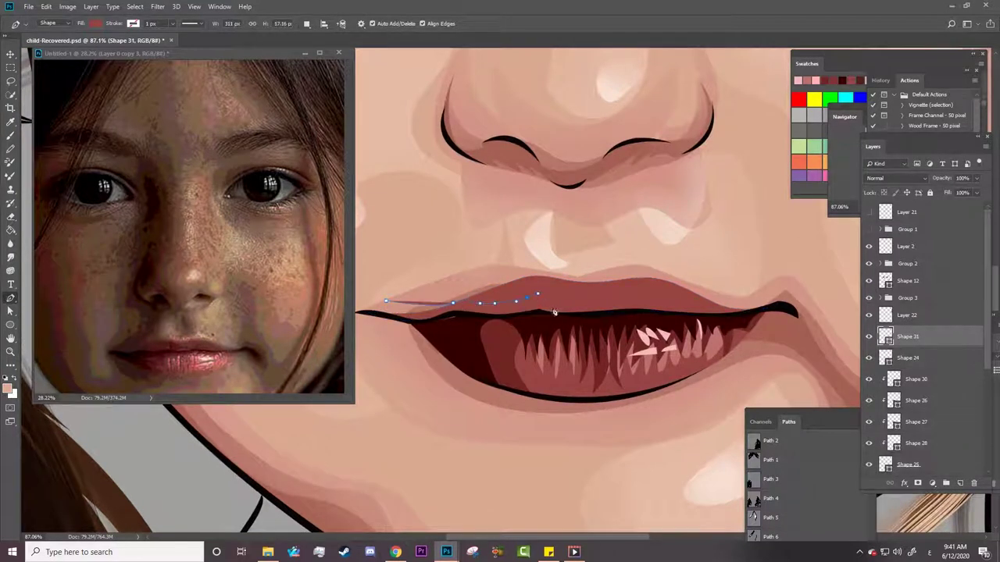
pyautogui.moveTo(553, 313); pyautogui.dragTo(578, 301)
pyautogui.moveTo(629, 293); pyautogui.dragTo(663, 307)
pyautogui.click(742, 302)
pyautogui.click(805, 285)
pyautogui.moveTo(792, 330); pyautogui.dragTo(763, 340)
pyautogui.moveTo(385, 342); pyautogui.dragTo(399, 359)
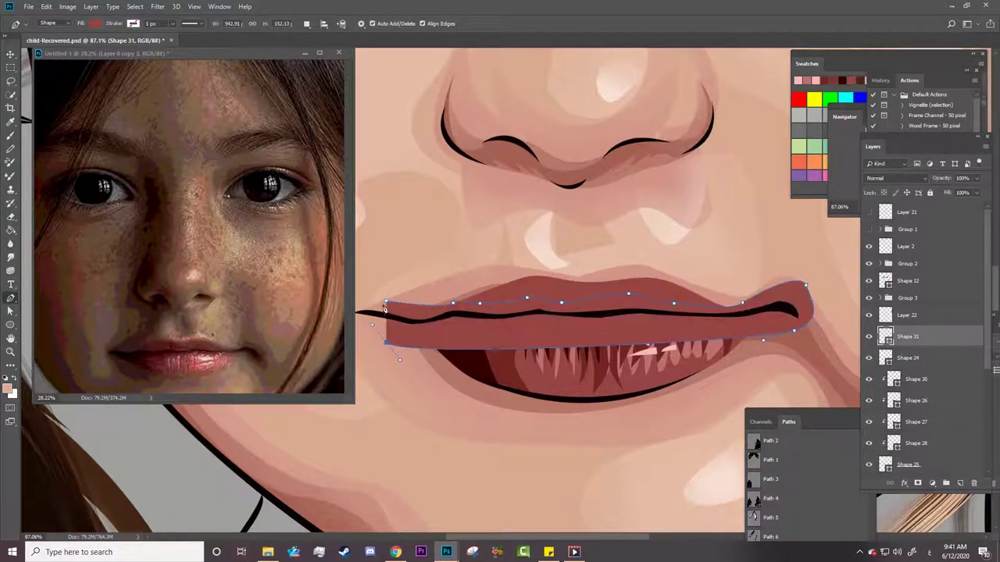
# Fill Shape 31 with dark maroon sampled from the mouth and clip it to the lip.
pyautogui.click(96, 24)
pyautogui.click(144, 44)
pyautogui.click(609, 366)
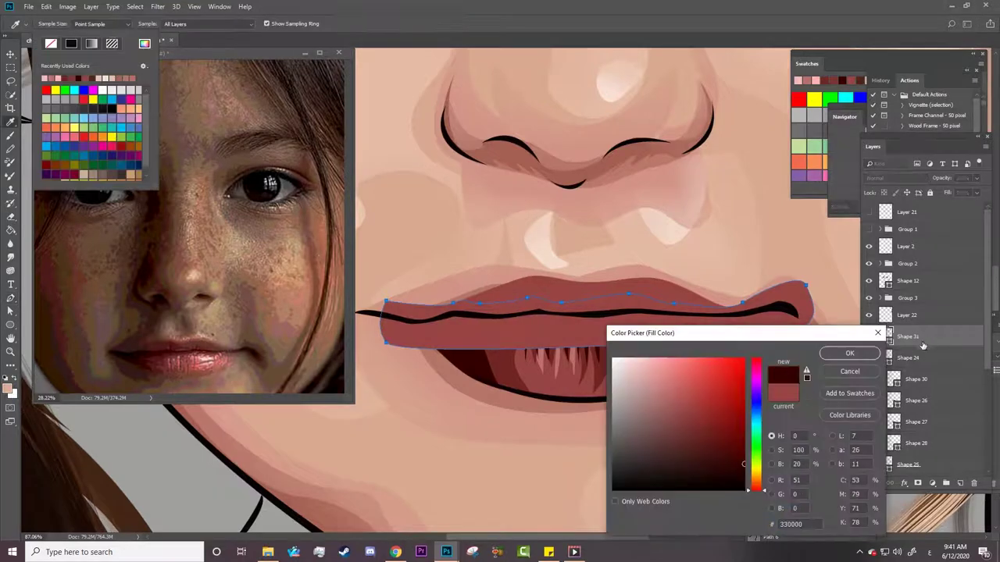
pyautogui.click(848, 353)
pyautogui.rightClick(910, 338)
pyautogui.click(859, 309)
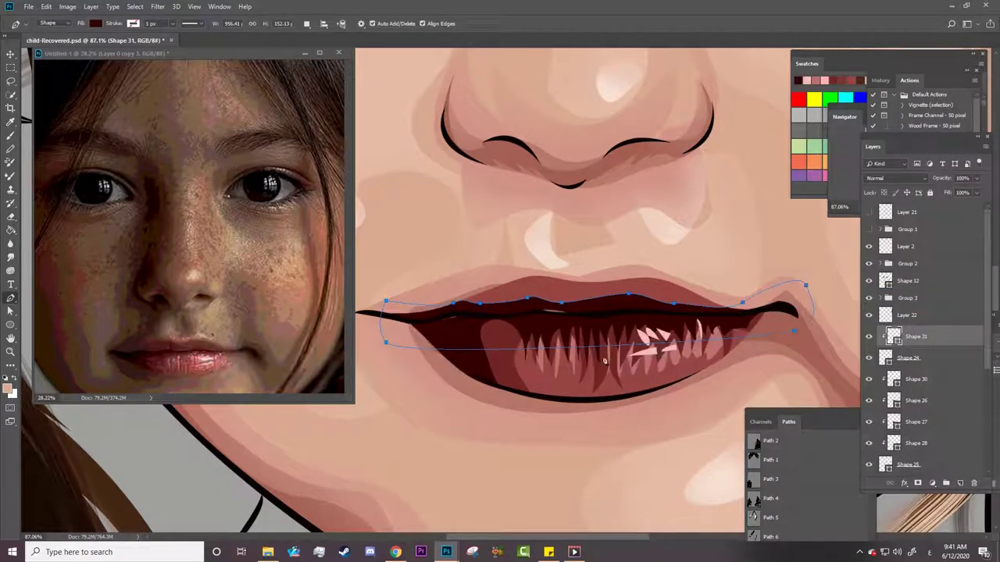
pyautogui.press('Escape')
# Draw a new upper lip shape and fill it with dark red sampled from the lips.
pyautogui.click(455, 289)
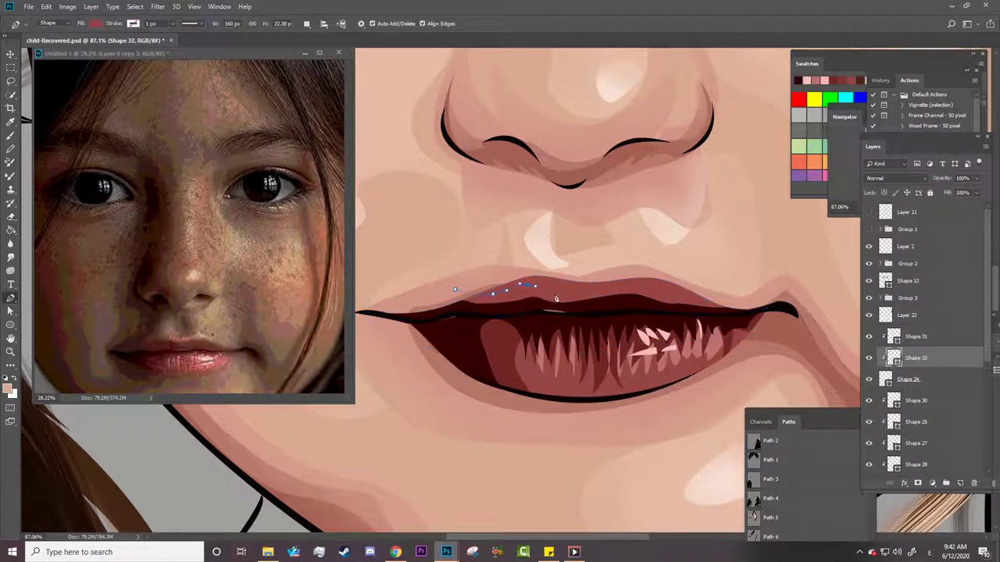
pyautogui.click(814, 306)
pyautogui.click(787, 344)
pyautogui.click(406, 334)
pyautogui.click(409, 299)
pyautogui.click(454, 290)
pyautogui.click(94, 23)
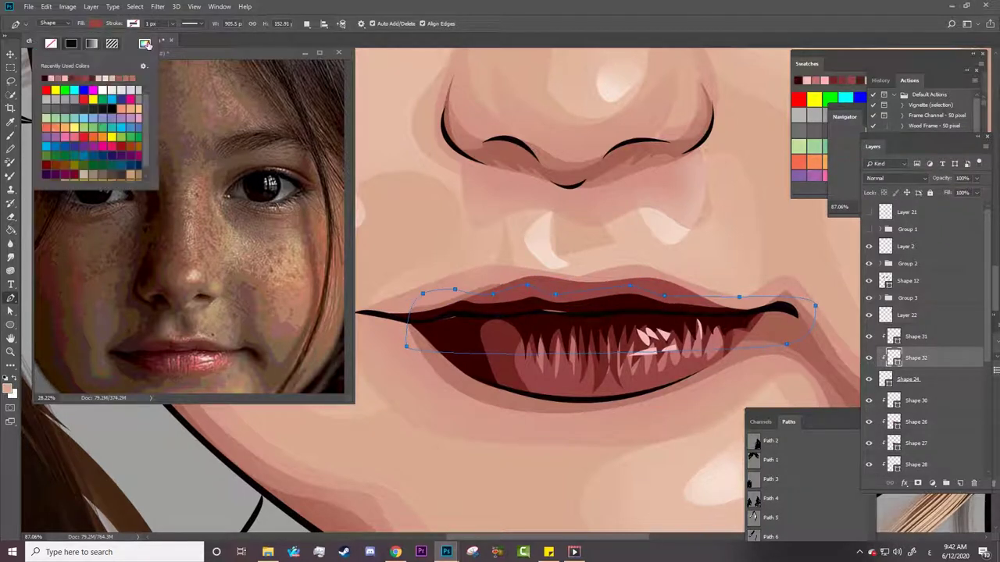
pyautogui.click(145, 43)
pyautogui.click(698, 320)
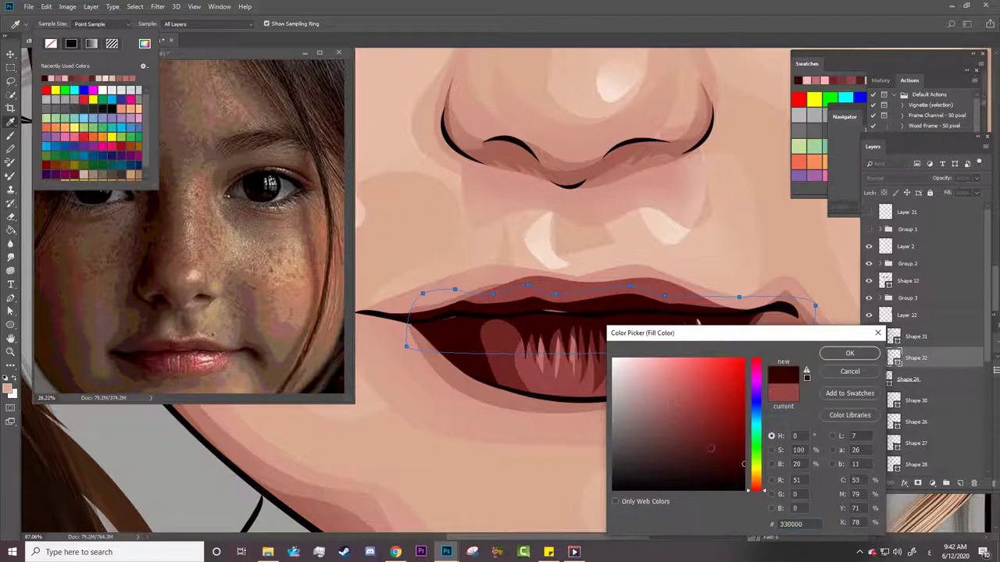
pyautogui.press('Return')
# Trace a thin highlight shape along the upper lip's top edge with the Pen.
pyautogui.press('z')
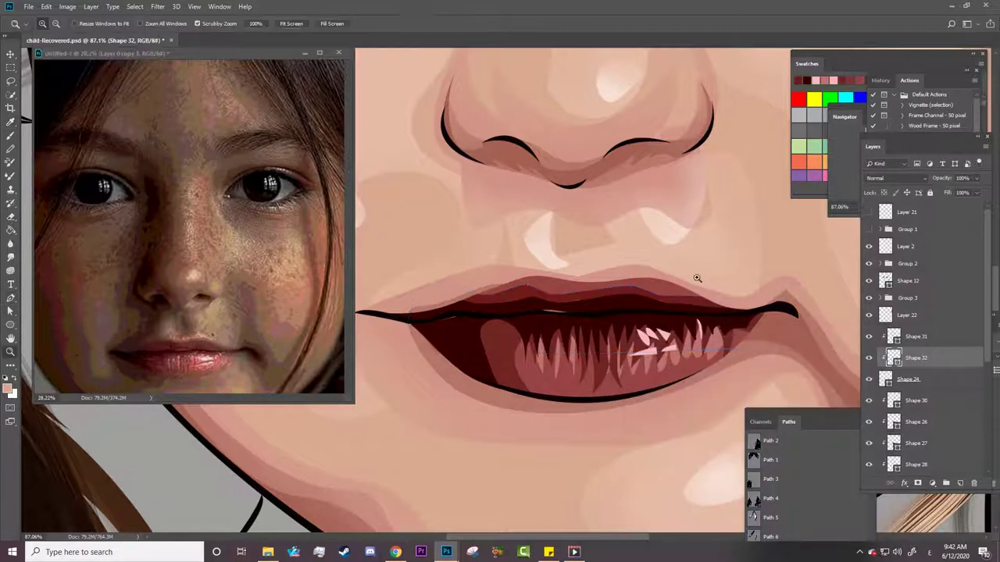
pyautogui.scroll(-2, 692, 279)
pyautogui.scroll(3, 661, 313)
pyautogui.scroll(1, 661, 313)
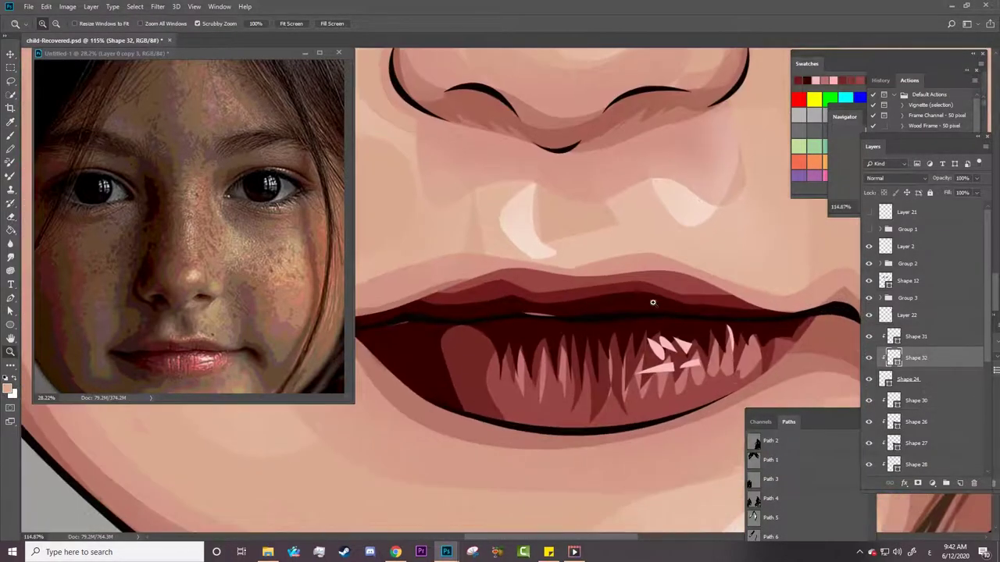
pyautogui.press('p')
pyautogui.click(673, 278)
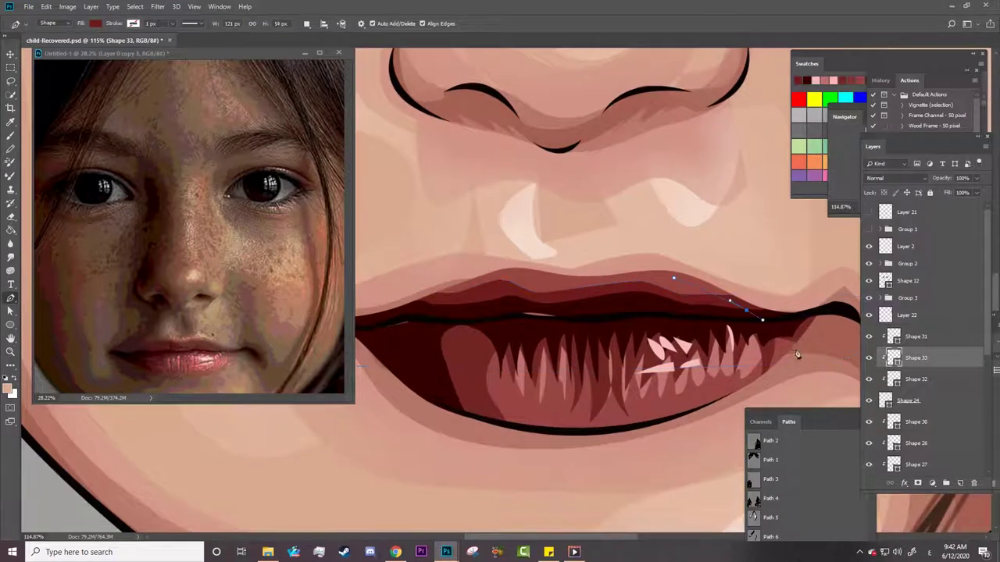
pyautogui.moveTo(581, 227); pyautogui.dragTo(532, 229)
pyautogui.moveTo(400, 270); pyautogui.dragTo(371, 287)
pyautogui.hscroll(-3, 460, 524)
pyautogui.moveTo(369, 330); pyautogui.dragTo(428, 349)
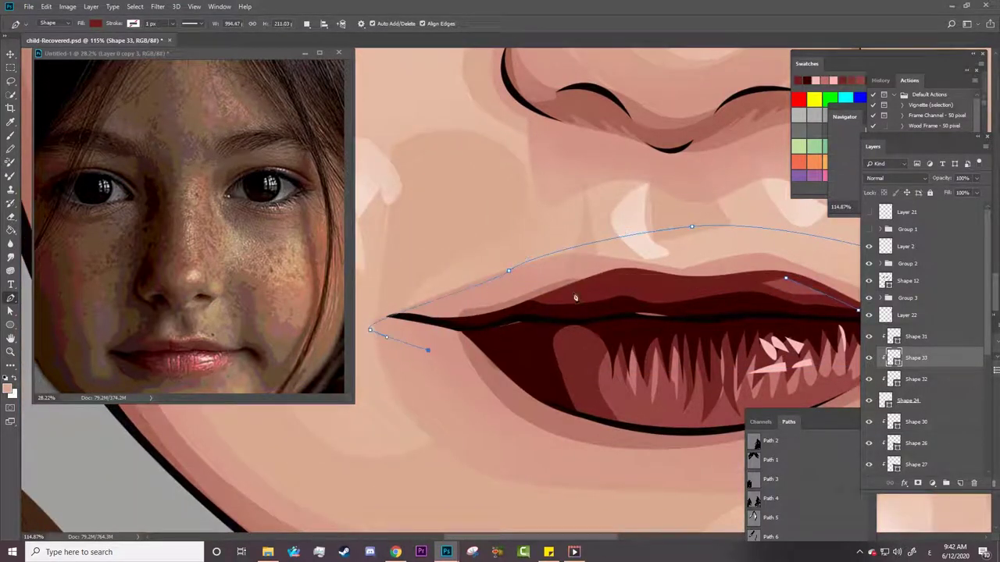
pyautogui.moveTo(575, 291); pyautogui.dragTo(621, 273)
pyautogui.moveTo(700, 281); pyautogui.dragTo(741, 285)
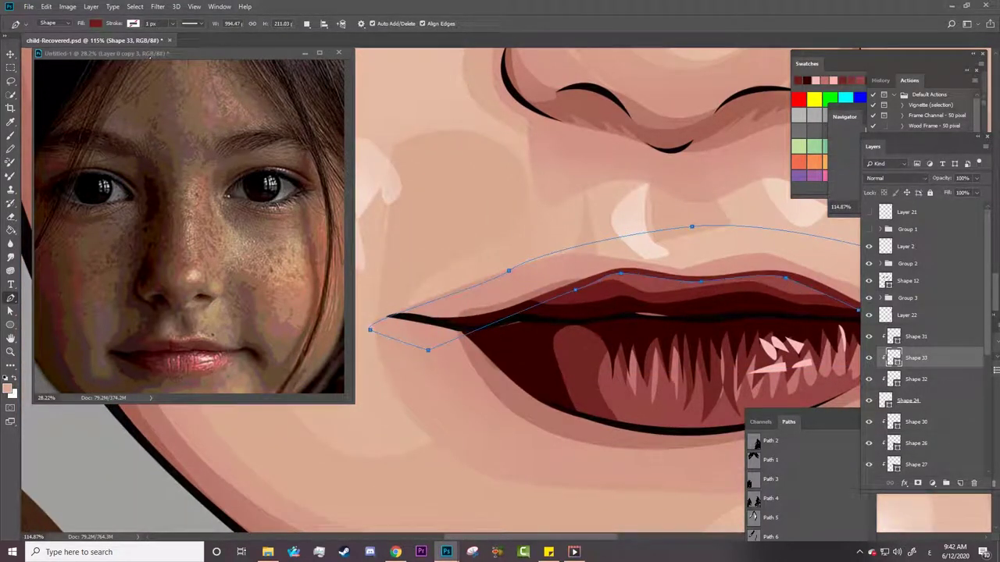
# Fill the upper lip highlight light pink, then select Shapes 28 and 26.
pyautogui.click(95, 23)
pyautogui.click(153, 35)
pyautogui.click(634, 367)
pyautogui.press('Return')
pyautogui.press('z')
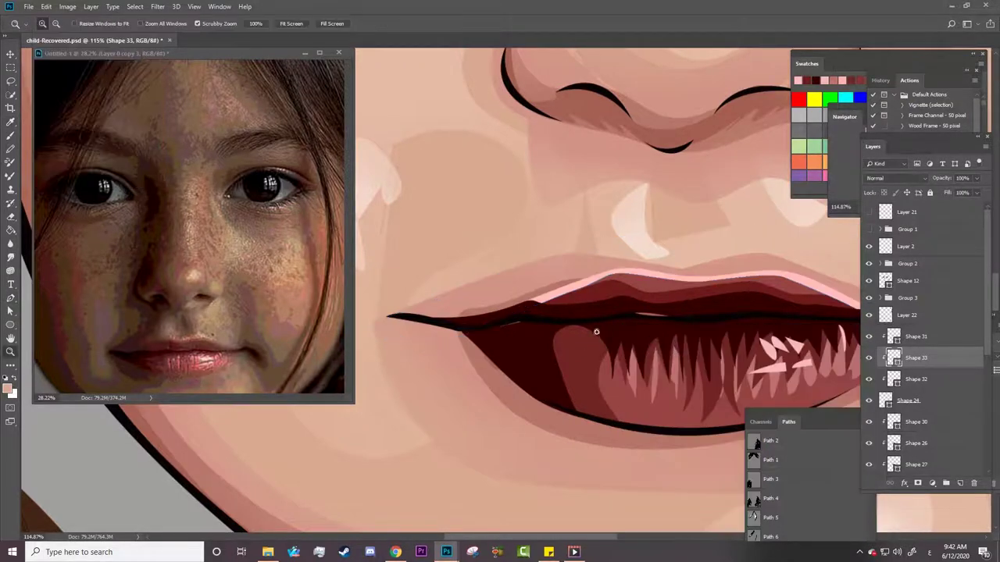
pyautogui.scroll(-5, 596, 332)
pyautogui.scroll(5, 596, 332)
pyautogui.scroll(-4, 596, 332)
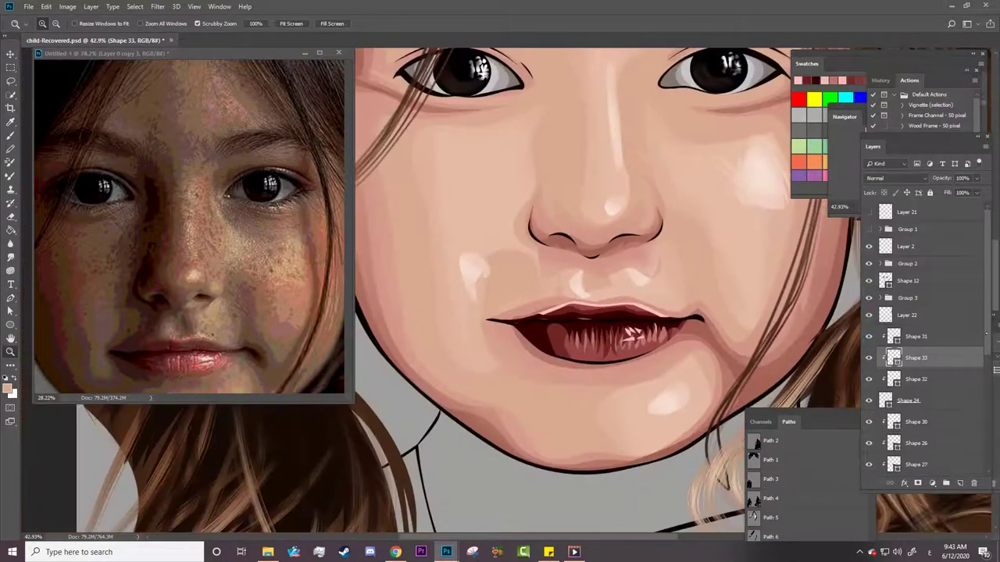
pyautogui.scroll(-5, 986, 334)
pyautogui.click(918, 384)
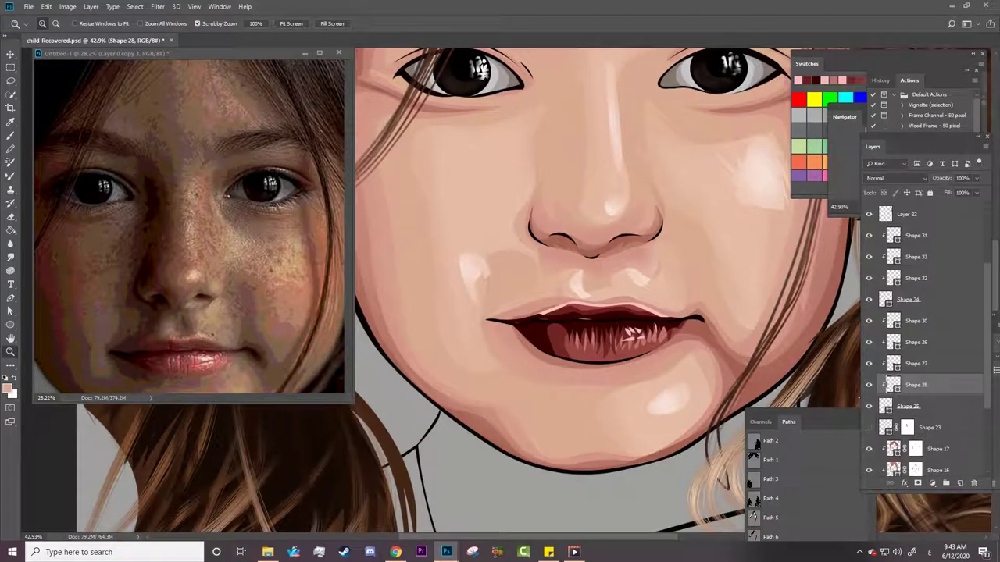
pyautogui.click(916, 342)
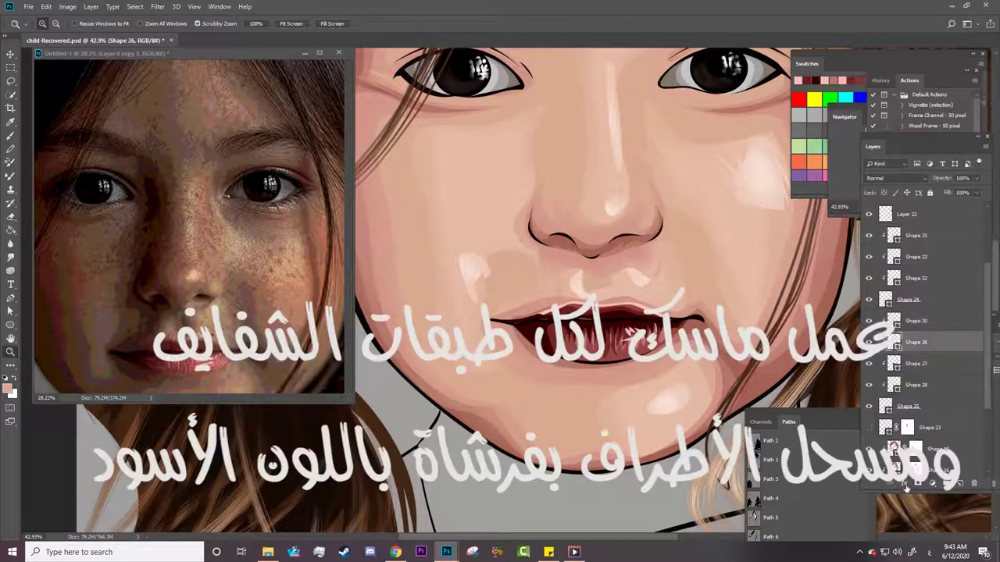
# Add a layer mask to Shape 26 and set up a small soft brush at low opacity.
pyautogui.click(905, 486)
pyautogui.scroll(4, 593, 328)
pyautogui.press('b')
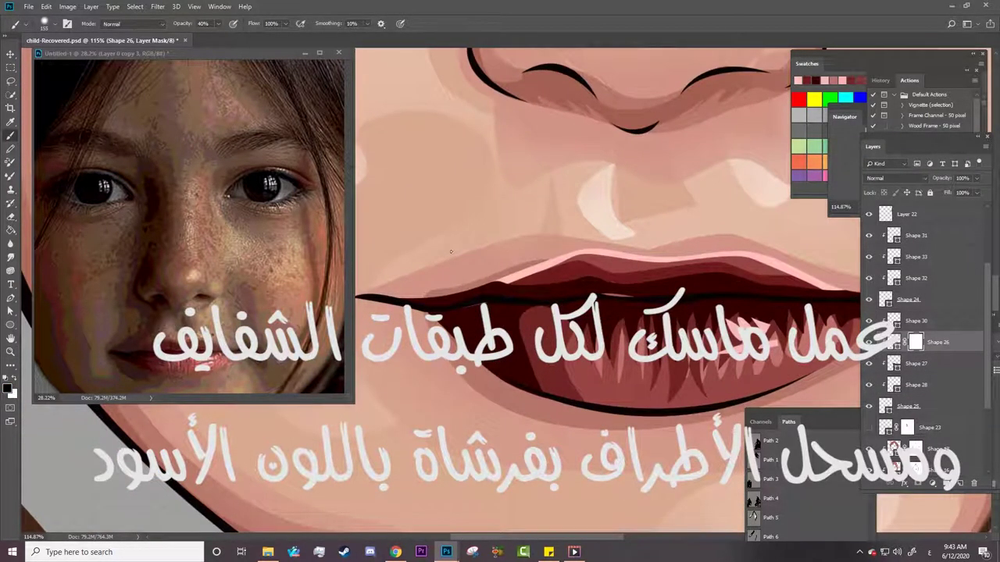
pyautogui.rightClick(558, 336)
pyautogui.click(524, 349)
pyautogui.moveTo(186, 26); pyautogui.dragTo(179, 25)
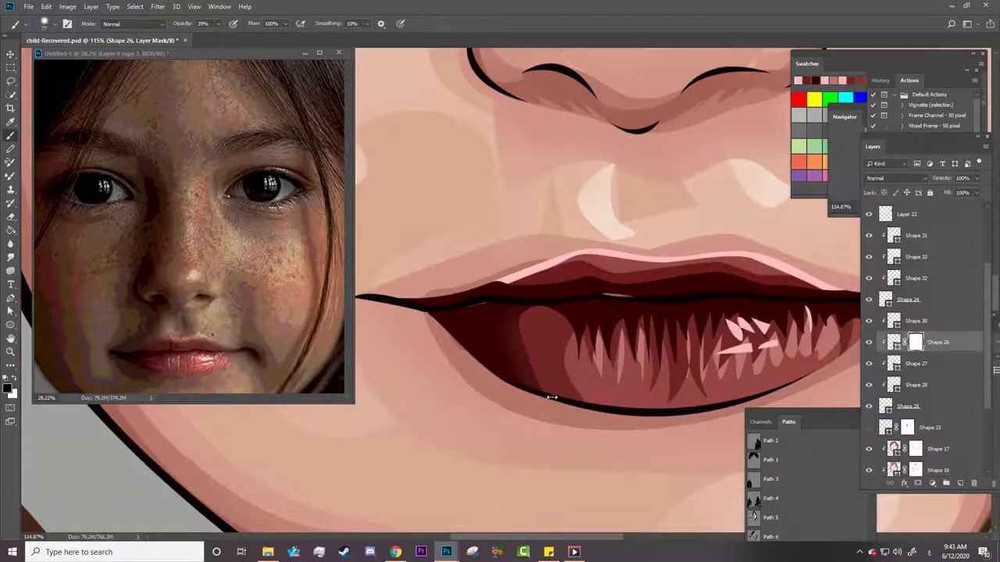
pyautogui.rightClick(558, 344)
pyautogui.press('Escape')
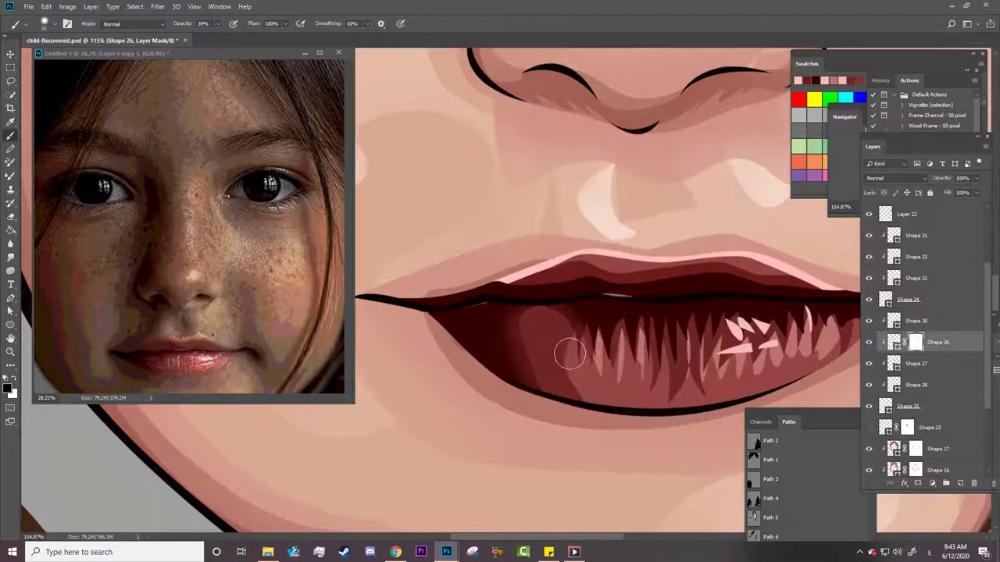
# Blend the lower lip shading on Shape 26's mask from left to right.
pyautogui.moveTo(531, 312)
pyautogui.mouseDown()
pyautogui.moveTo(562, 359)
pyautogui.moveTo(590, 377)
pyautogui.moveTo(569, 335)
pyautogui.moveTo(599, 383)
pyautogui.moveTo(598, 335)
pyautogui.moveTo(534, 337)
pyautogui.mouseUp()
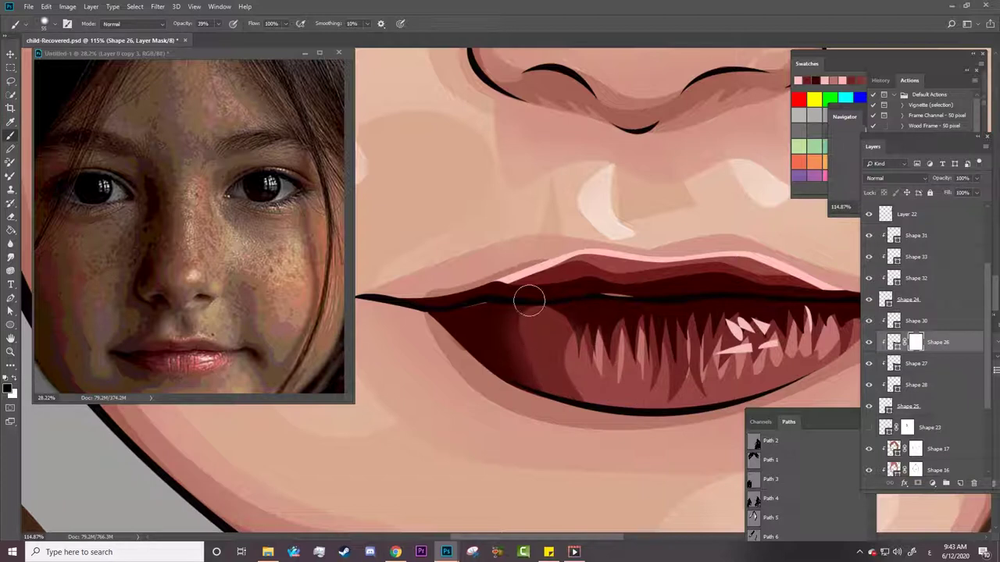
pyautogui.moveTo(524, 302)
pyautogui.mouseDown()
pyautogui.moveTo(637, 367)
pyautogui.moveTo(678, 334)
pyautogui.mouseUp()
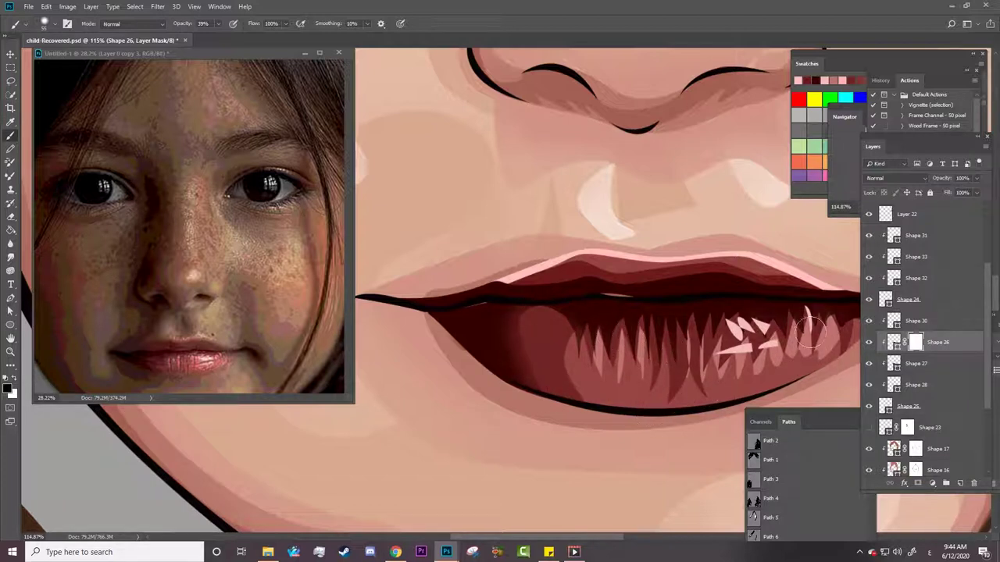
pyautogui.click(912, 364)
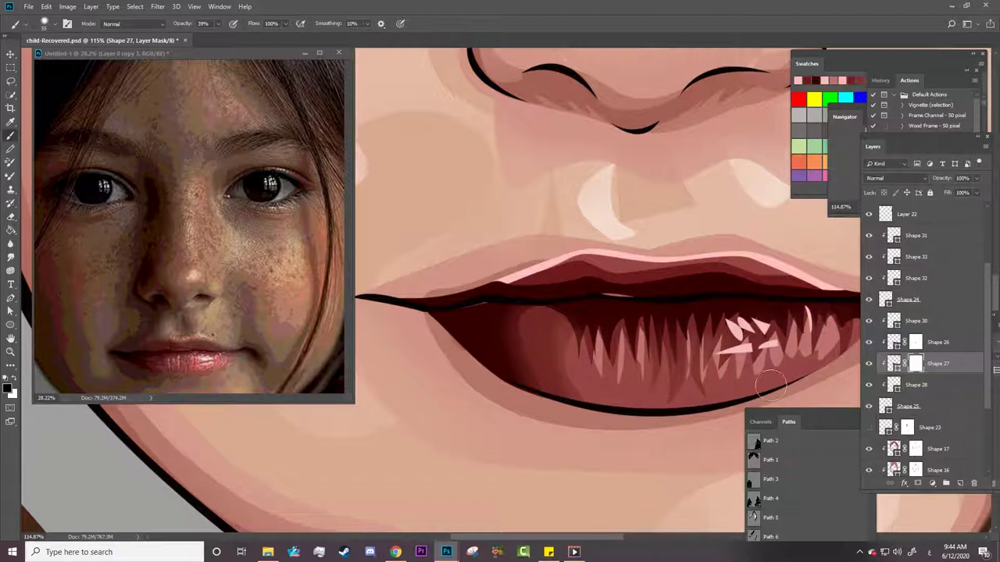
# Add masks to Shapes 28 and 30 and soften the lower lip highlights.
pyautogui.click(922, 385)
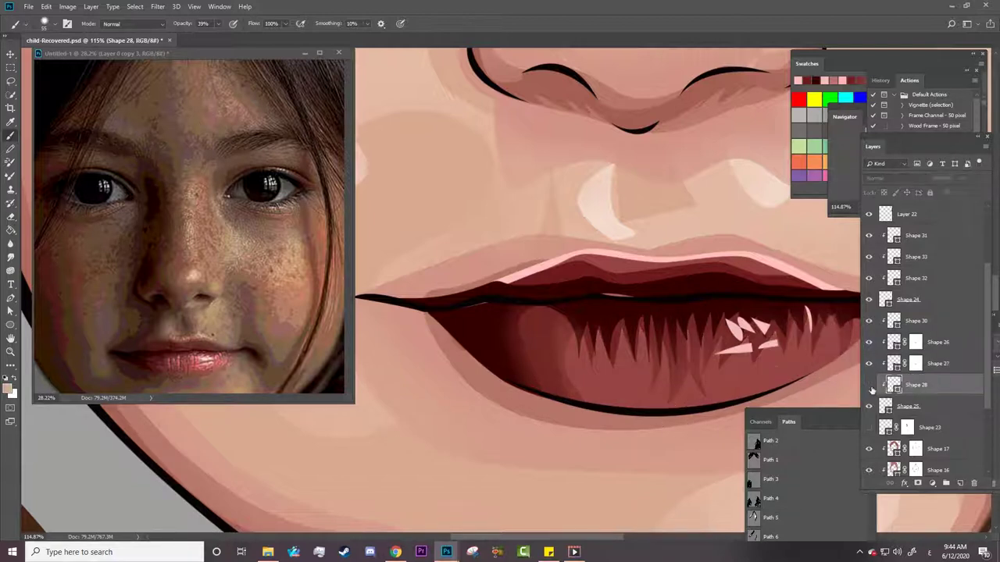
pyautogui.click(918, 483)
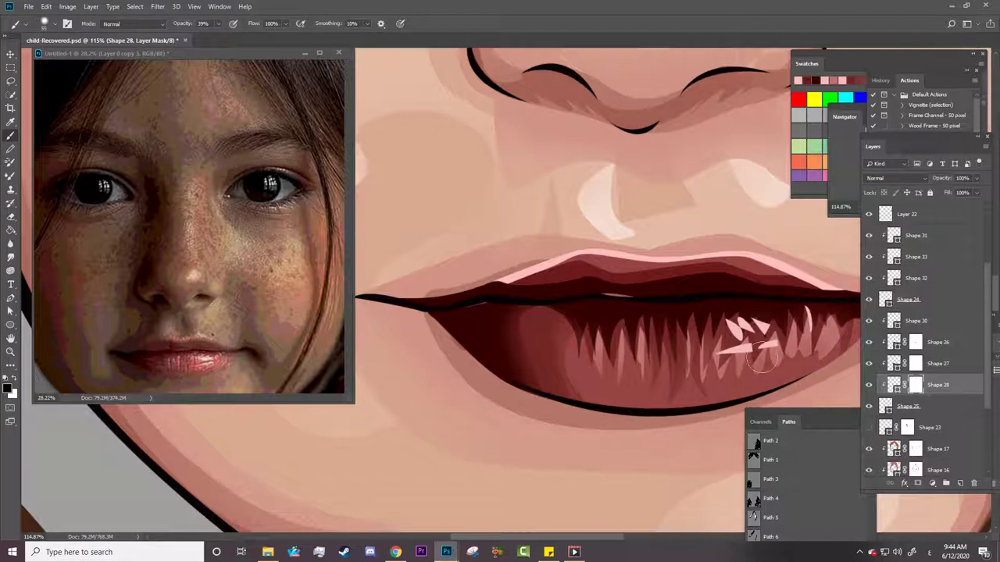
pyautogui.click(937, 320)
pyautogui.click(917, 483)
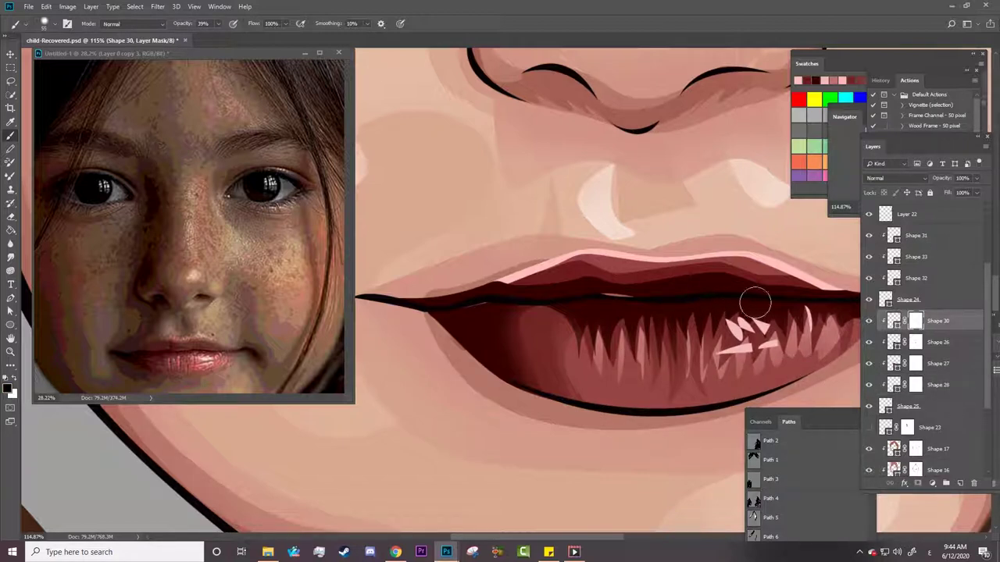
pyautogui.moveTo(755, 302)
pyautogui.mouseDown()
pyautogui.moveTo(703, 336)
pyautogui.moveTo(742, 344)
pyautogui.moveTo(764, 327)
pyautogui.moveTo(758, 301)
pyautogui.moveTo(803, 318)
pyautogui.mouseUp()
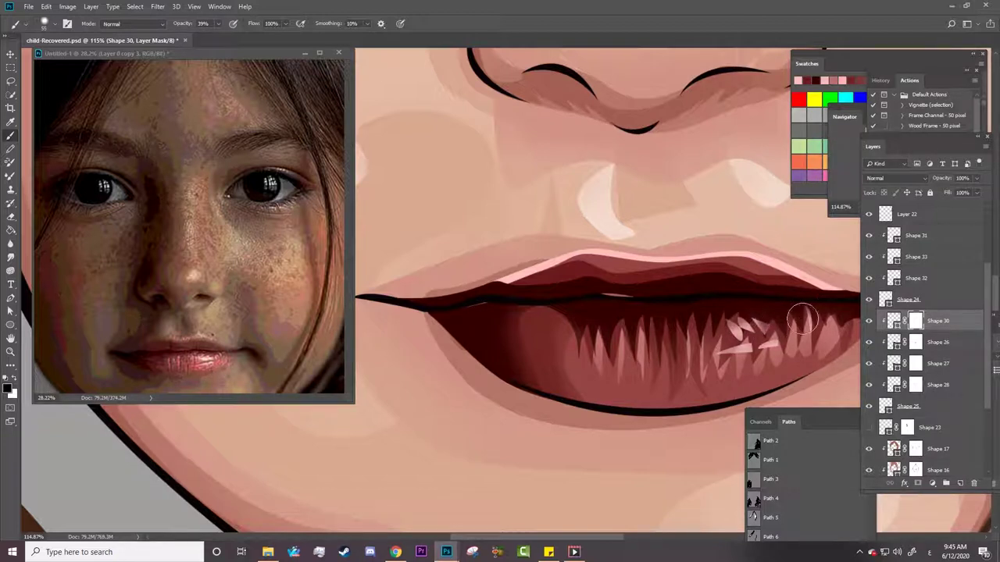
# Mask Shape 32 and fade the upper lip shading along its right side.
pyautogui.click(915, 278)
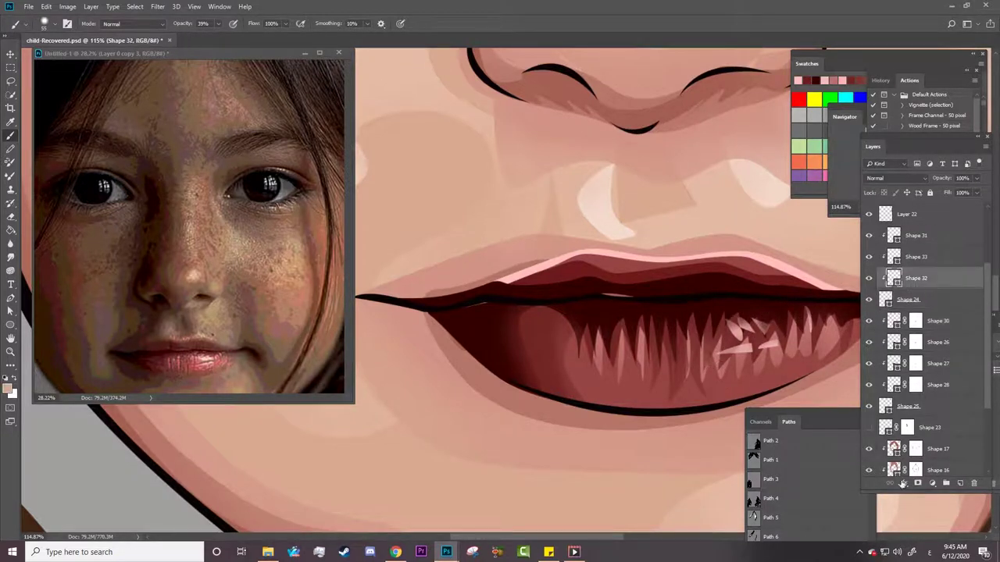
pyautogui.click(916, 483)
pyautogui.moveTo(669, 254); pyautogui.dragTo(824, 287)
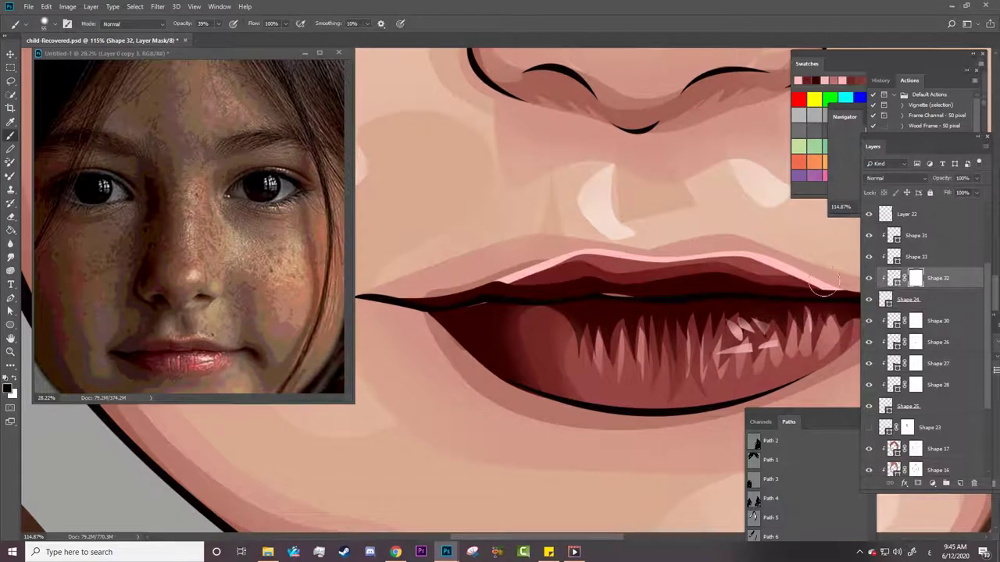
# Mask Shapes 33 and 31, fading the left end of the pink highlight.
pyautogui.click(921, 257)
pyautogui.click(915, 483)
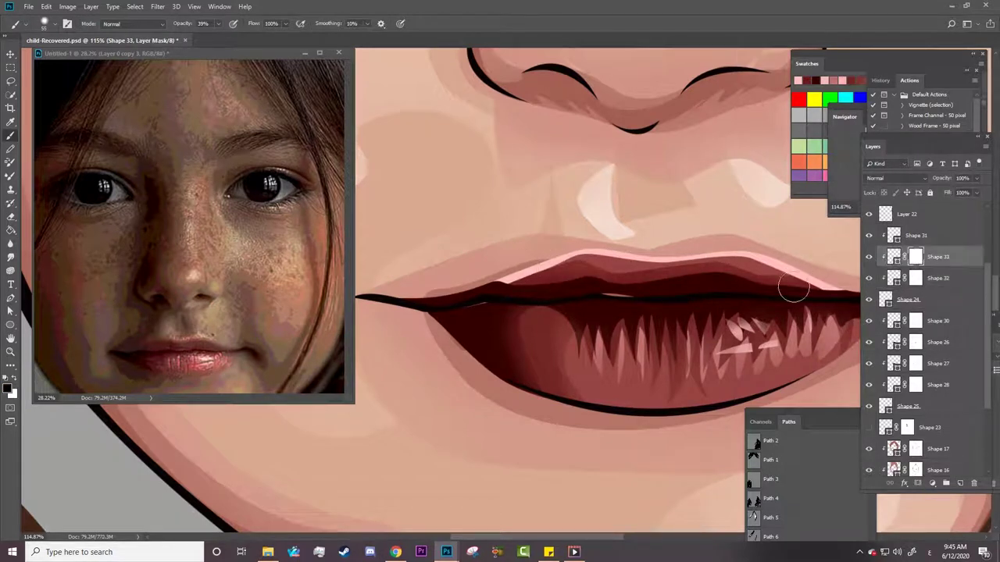
pyautogui.click(869, 257)
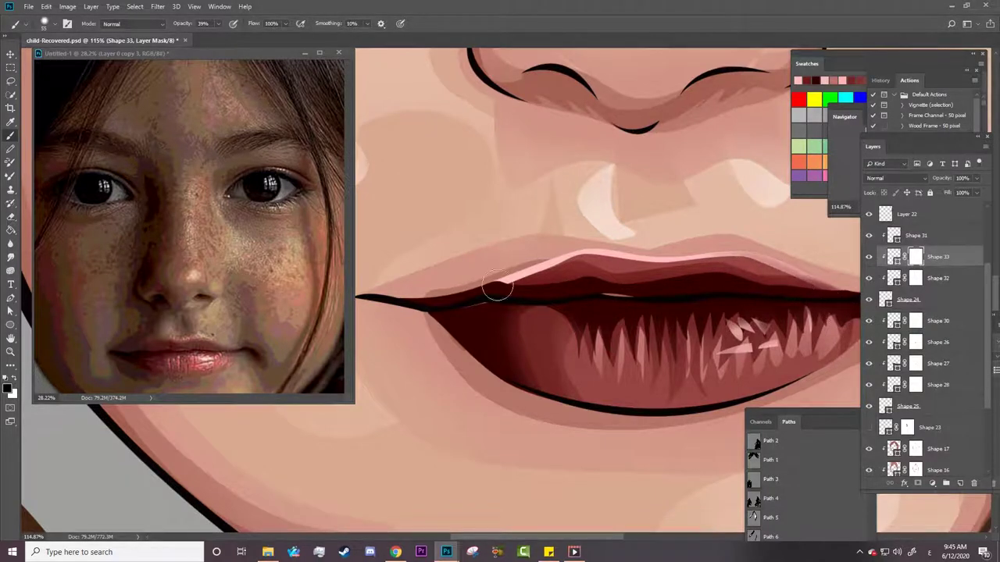
pyautogui.moveTo(495, 286); pyautogui.dragTo(522, 293)
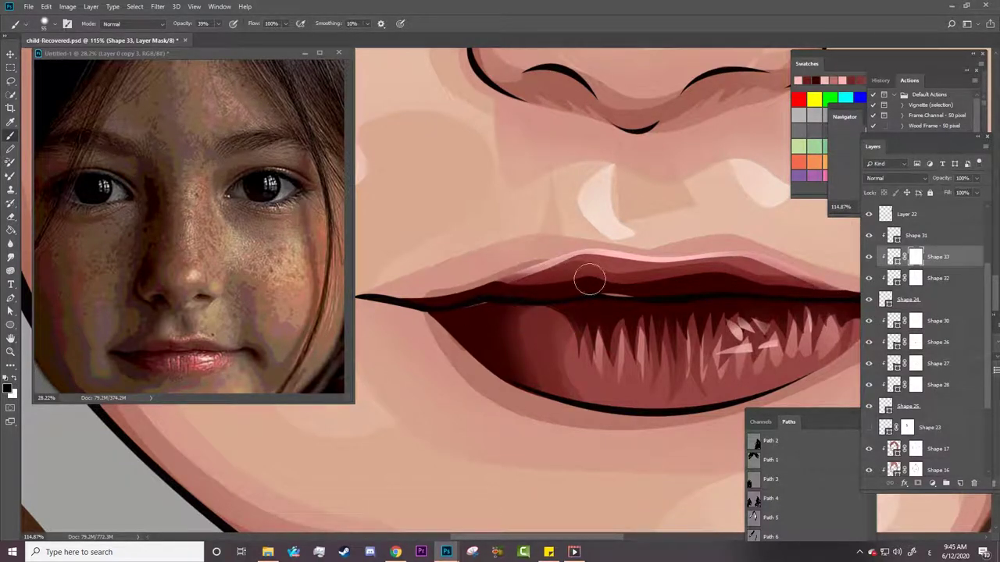
pyautogui.click(917, 236)
pyautogui.click(917, 482)
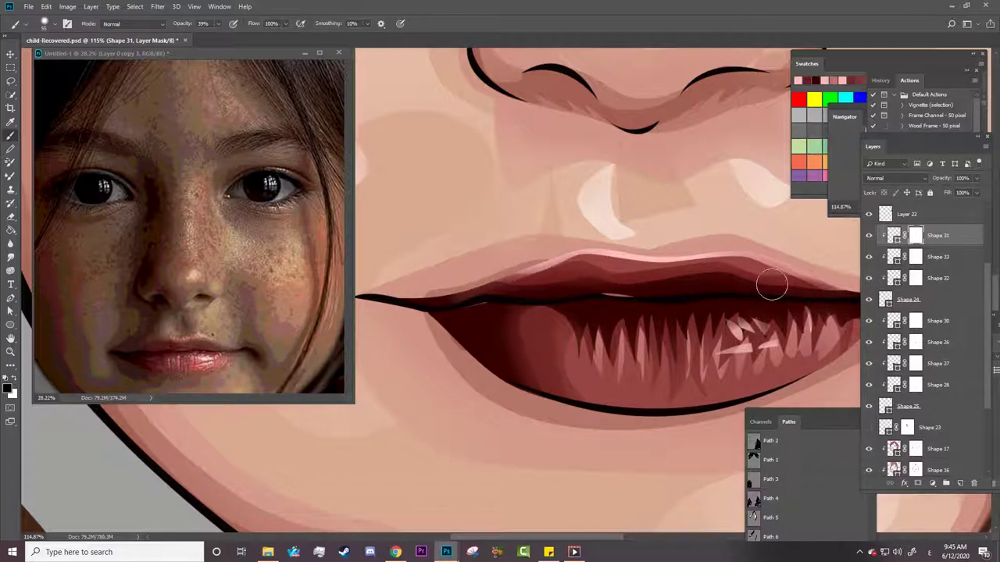
# Zoom in on the lips and select the Shape 26 streak layer.
pyautogui.press('z')
pyautogui.scroll(-5, 583, 328)
pyautogui.scroll(2, 583, 328)
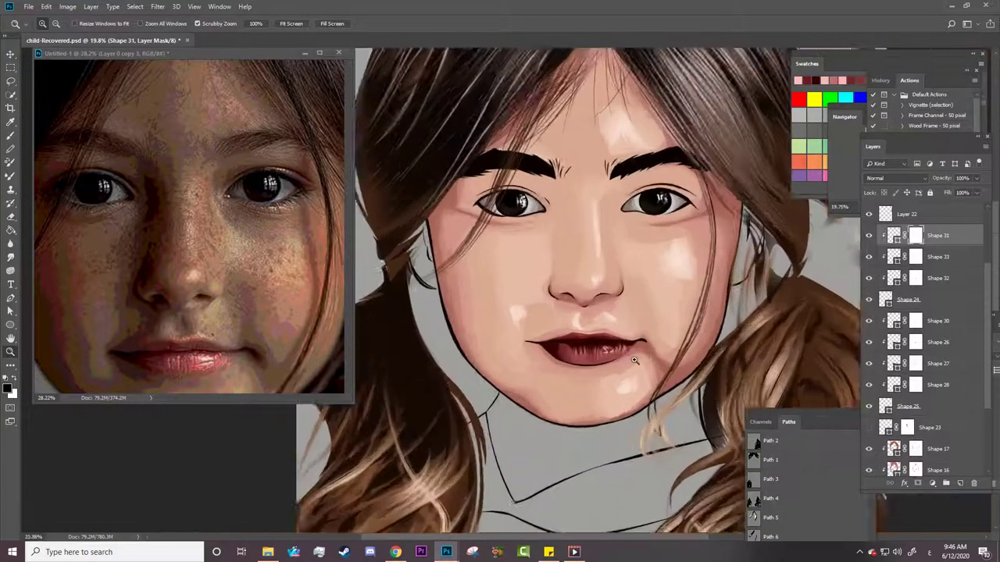
pyautogui.scroll(-2, 970, 363)
pyautogui.click(868, 300)
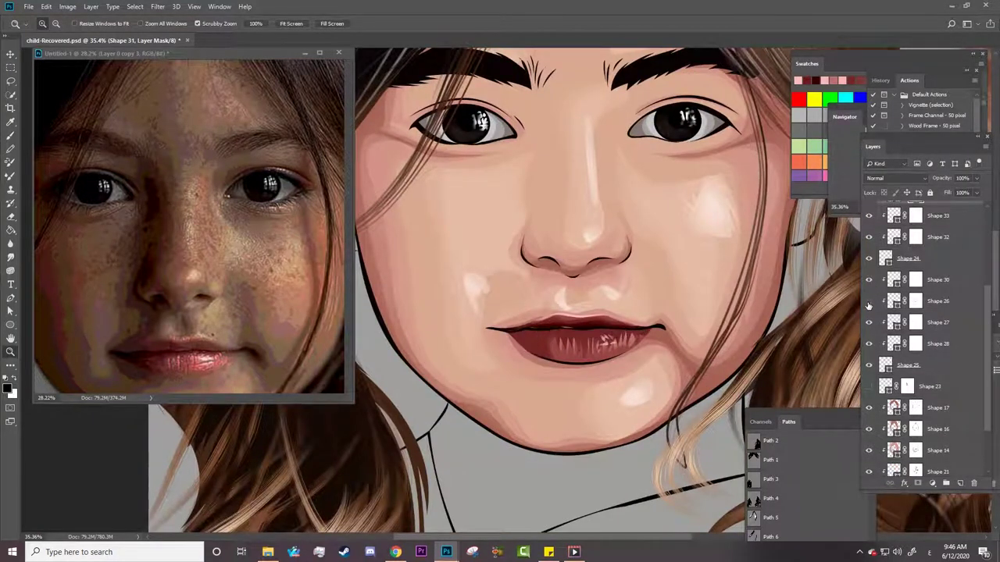
pyautogui.click(938, 301)
pyautogui.click(869, 301)
pyautogui.scroll(4, 628, 358)
pyautogui.press('b')
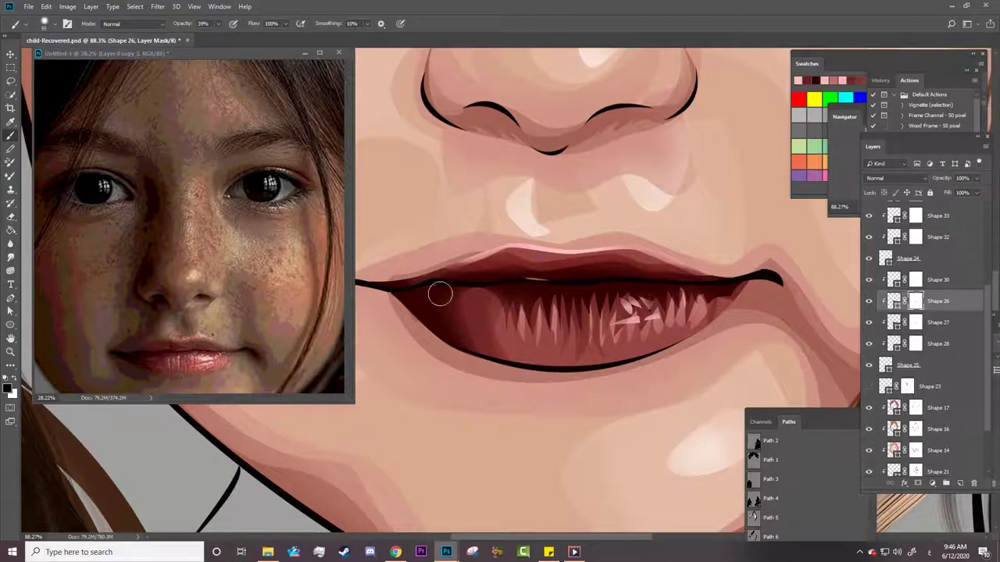
# Change Shape 26's streak fill to a very dark red.
pyautogui.press('a')
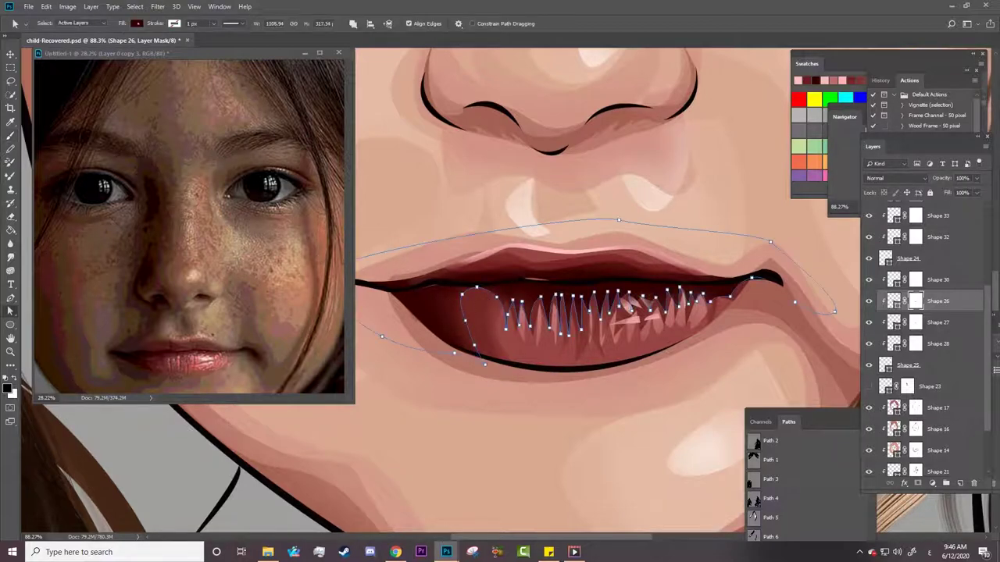
pyautogui.click(137, 24)
pyautogui.click(185, 43)
pyautogui.moveTo(698, 458); pyautogui.dragTo(725, 458)
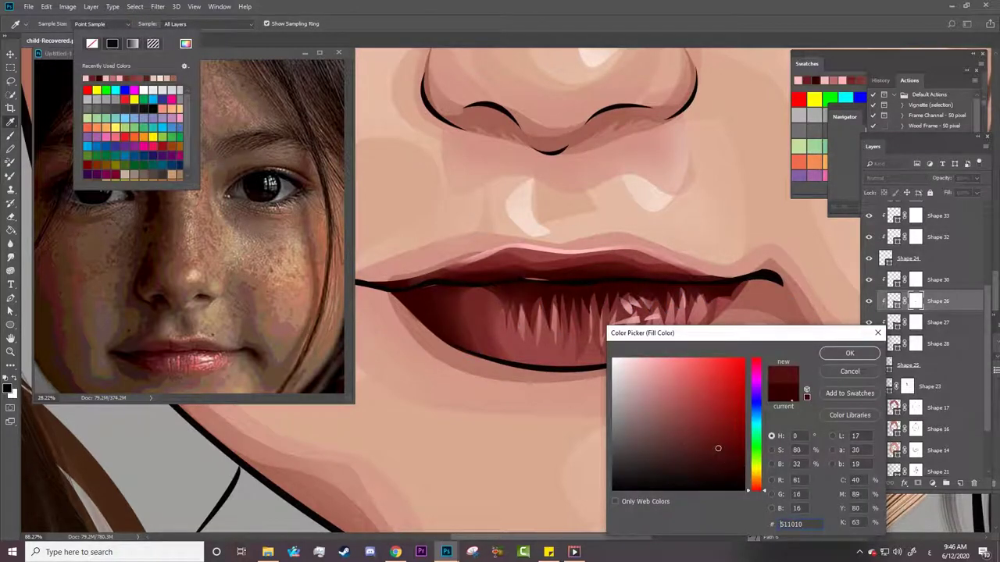
pyautogui.click(849, 353)
# Refill the Shape 27 streak with dark red #8b3c3a.
pyautogui.click(895, 322)
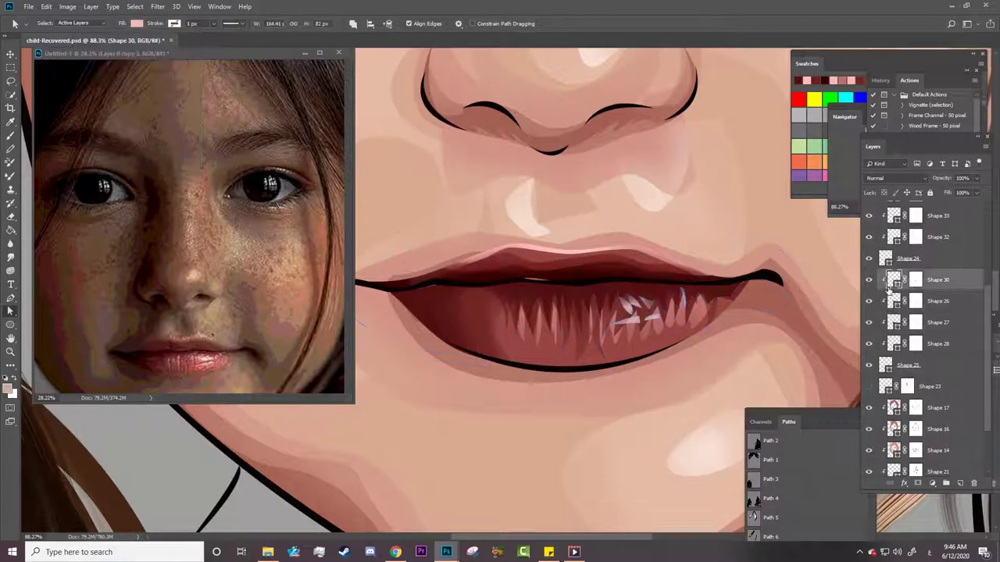
pyautogui.click(137, 24)
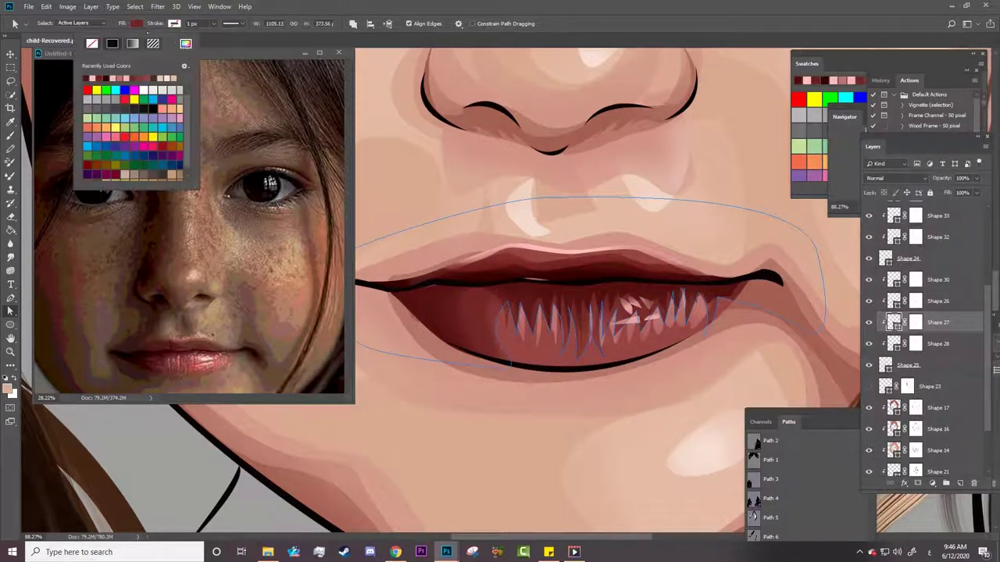
pyautogui.click(185, 43)
pyautogui.click(694, 423)
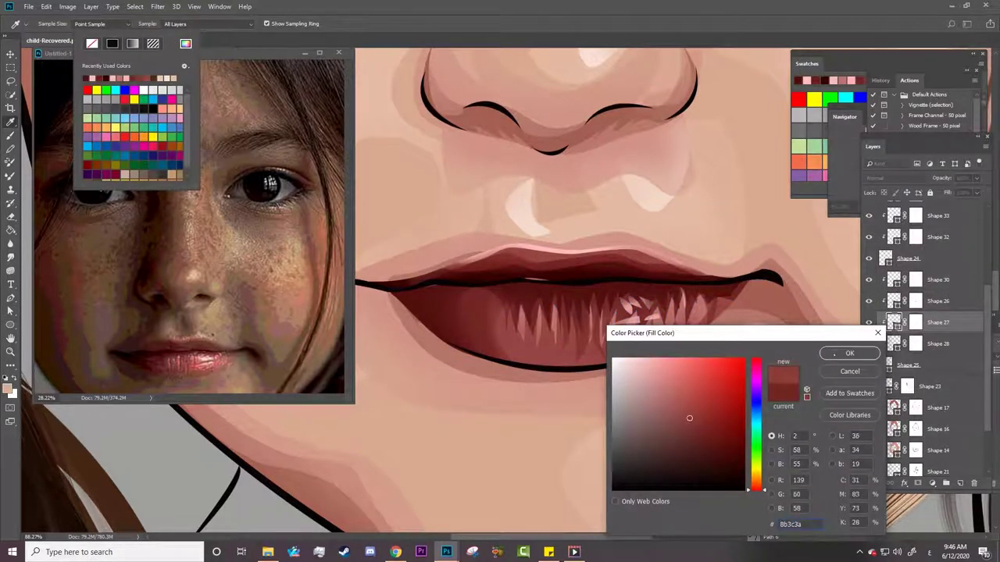
pyautogui.press('Return')
pyautogui.press('z')
pyautogui.keyDown('alt'); pyautogui.click(602, 388); pyautogui.keyUp('alt')
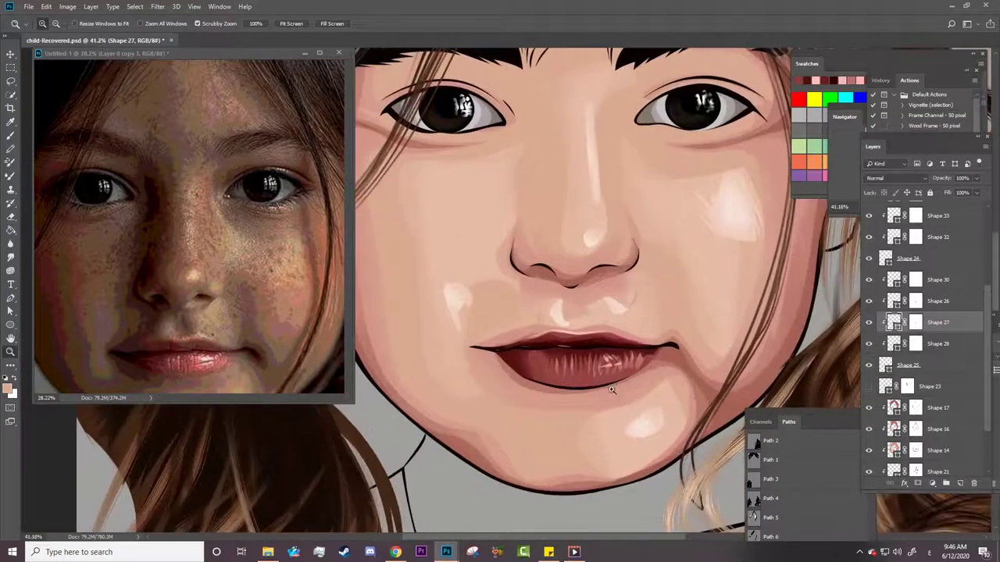
pyautogui.click(611, 388)
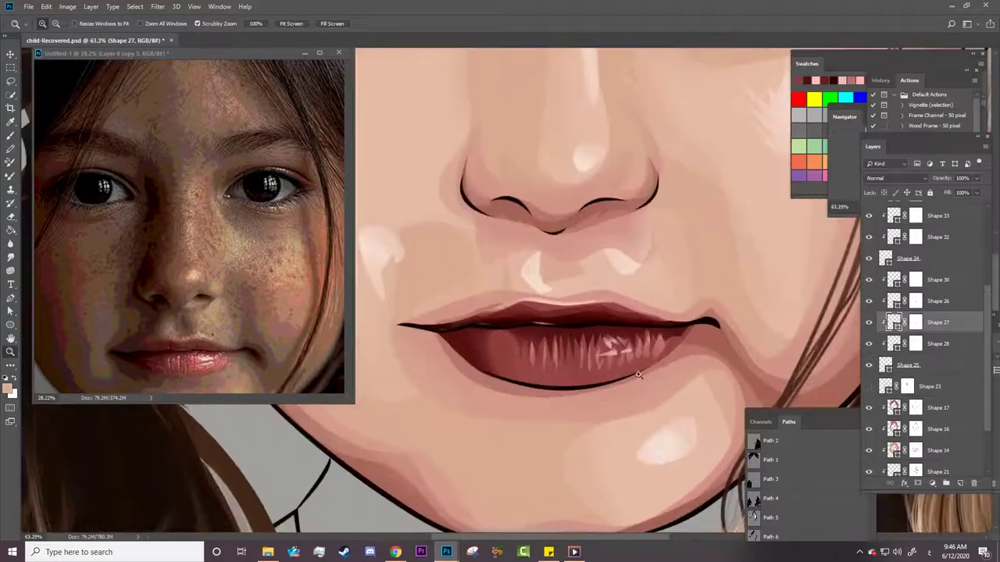
# Select the lip layers Shape 25 through Shape 31 and group them into Group 4.
pyautogui.click(869, 258)
pyautogui.click(914, 365)
pyautogui.scroll(3, 914, 365)
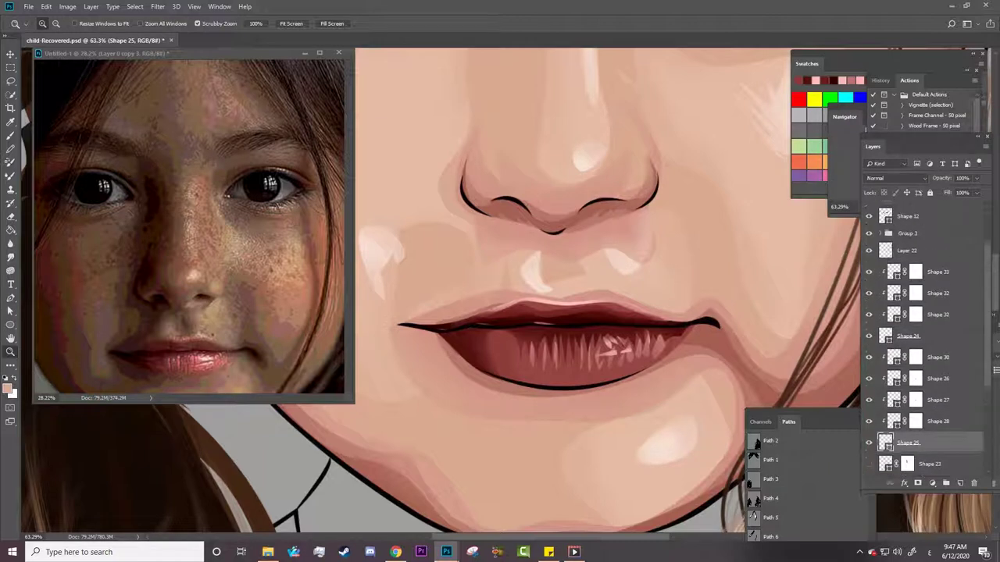
pyautogui.scroll(1, 922, 336)
pyautogui.click(869, 279)
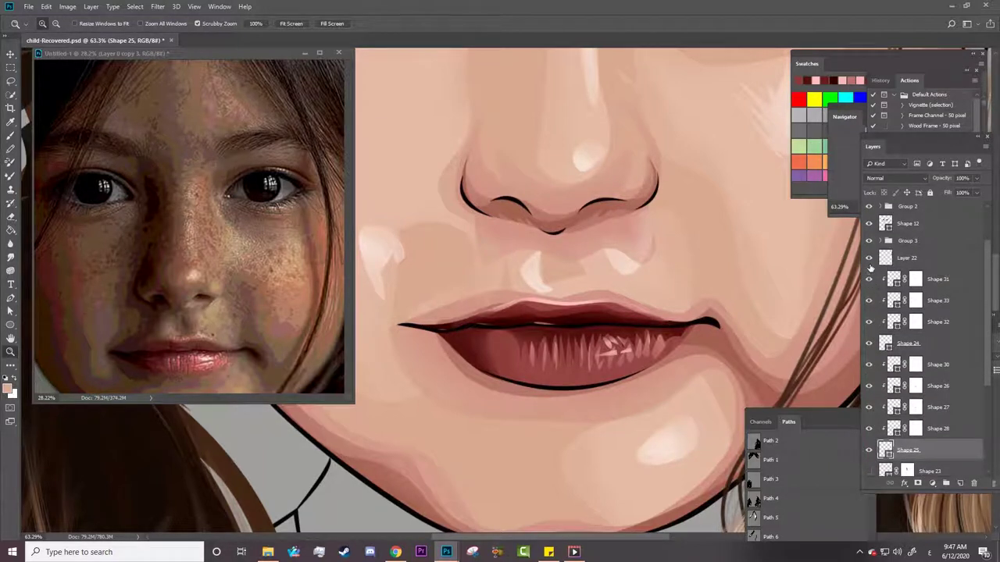
pyautogui.keyDown('shift'); pyautogui.click(912, 277); pyautogui.keyUp('shift')
pyautogui.hotkey('ctrl', 'g')
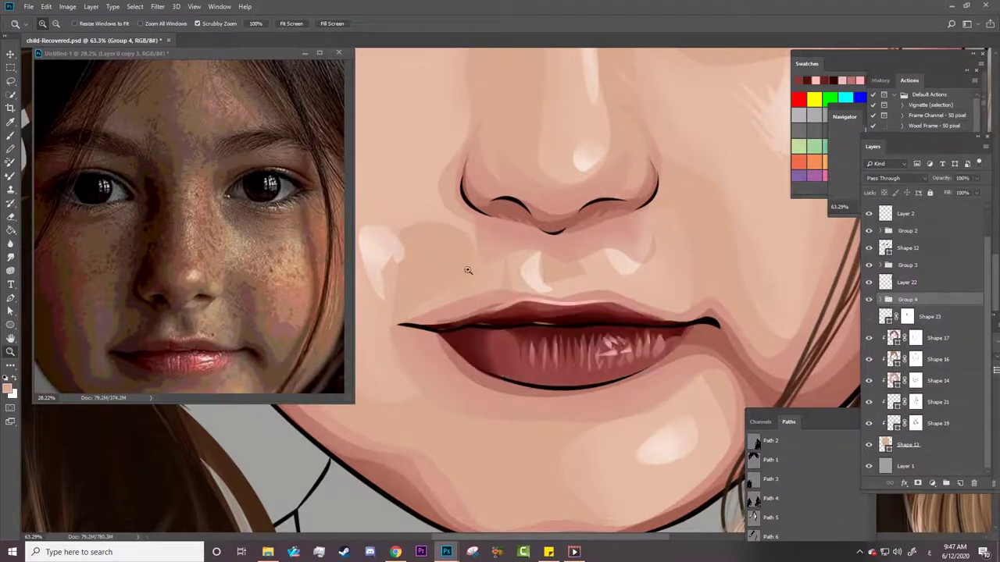
# Draw a closed Pen shape around the lips and clip it to the layers below.
pyautogui.press('p')
pyautogui.click(630, 297)
pyautogui.click(734, 309)
pyautogui.click(695, 377)
pyautogui.click(467, 410)
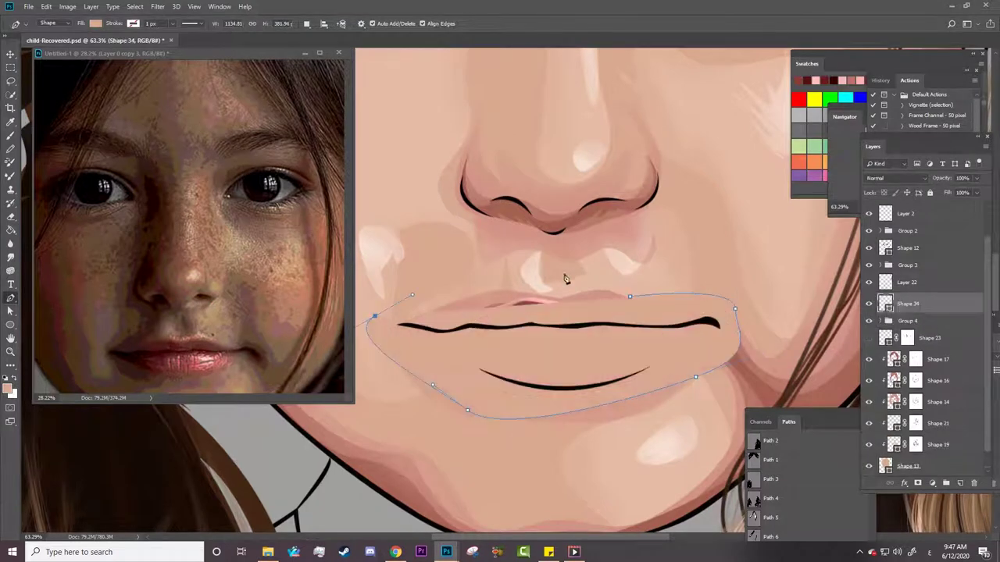
pyautogui.click(567, 274)
pyautogui.rightClick(945, 306)
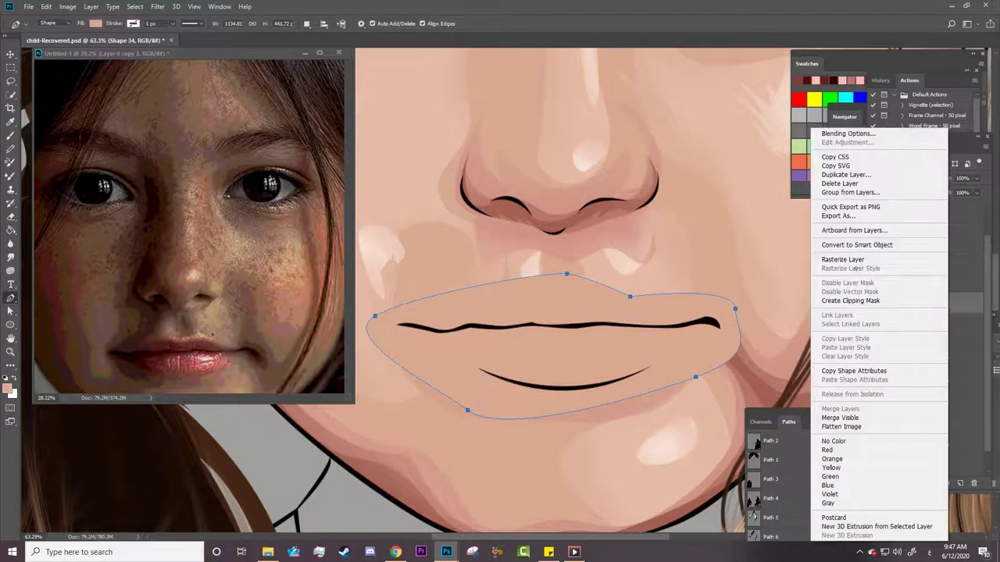
pyautogui.click(850, 301)
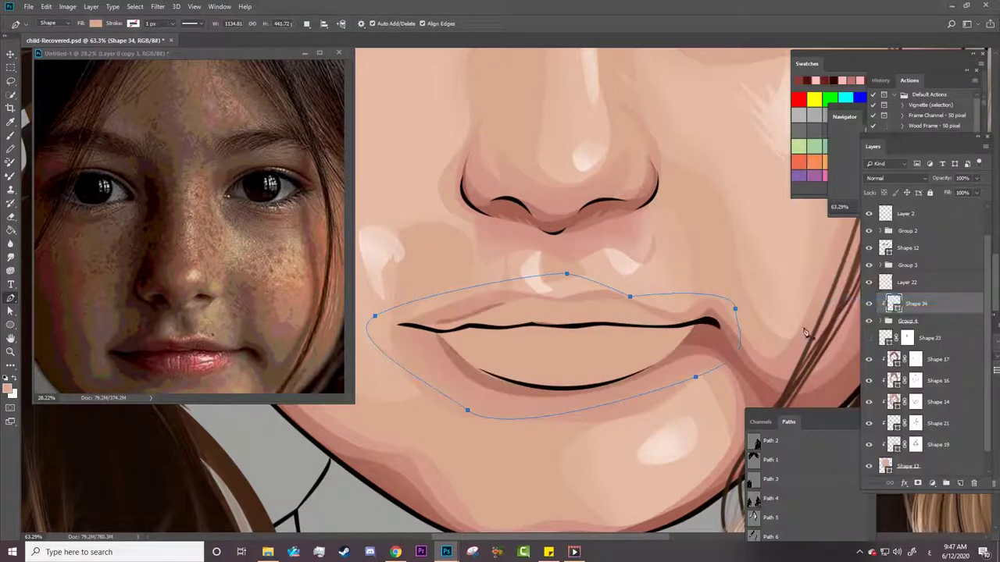
# Add a layer mask and softly paint it over both lips with a 177 px brush.
pyautogui.click(918, 483)
pyautogui.press('b')
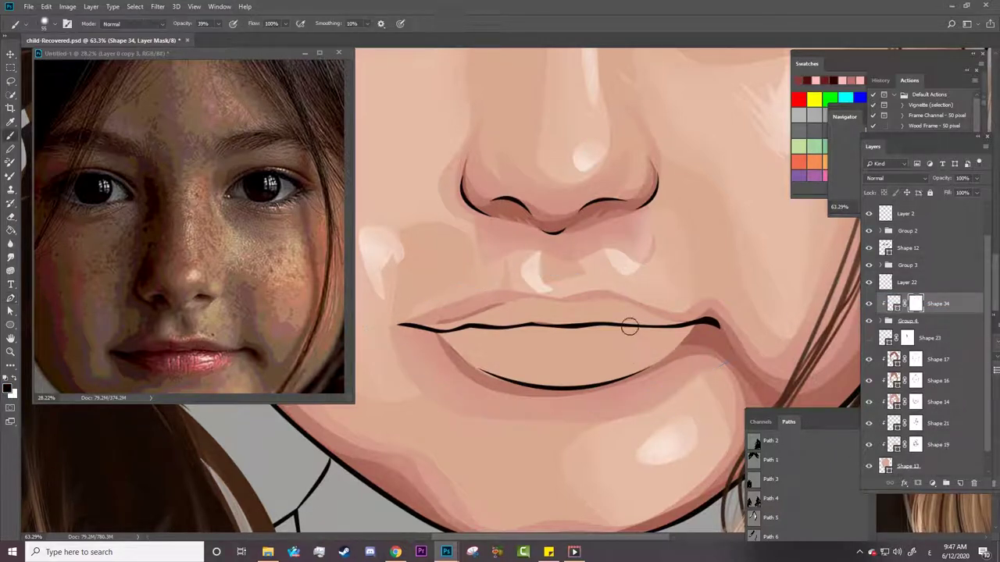
pyautogui.rightClick(623, 334)
pyautogui.moveTo(694, 164); pyautogui.dragTo(722, 164)
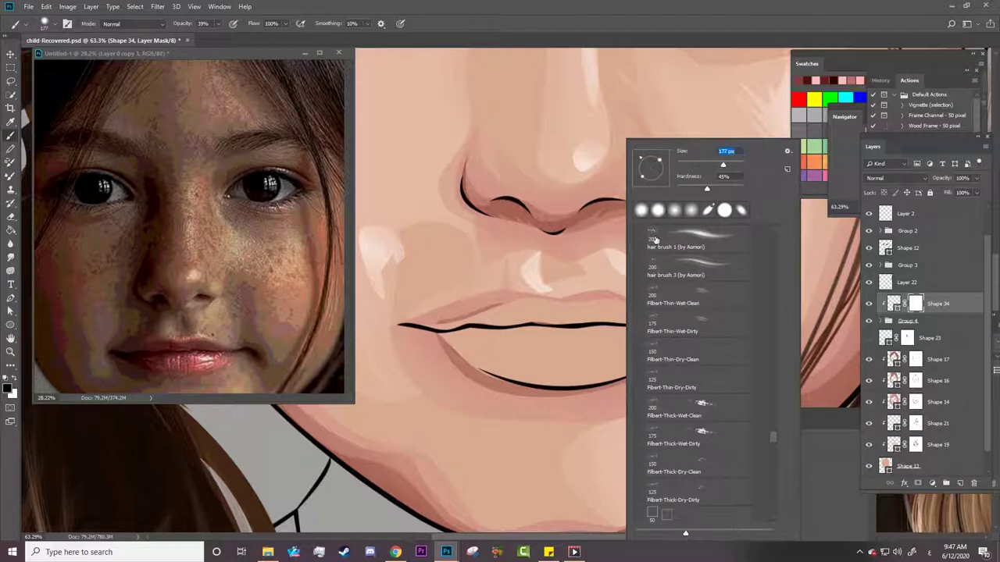
pyautogui.press('Return')
pyautogui.moveTo(540, 297); pyautogui.dragTo(464, 291)
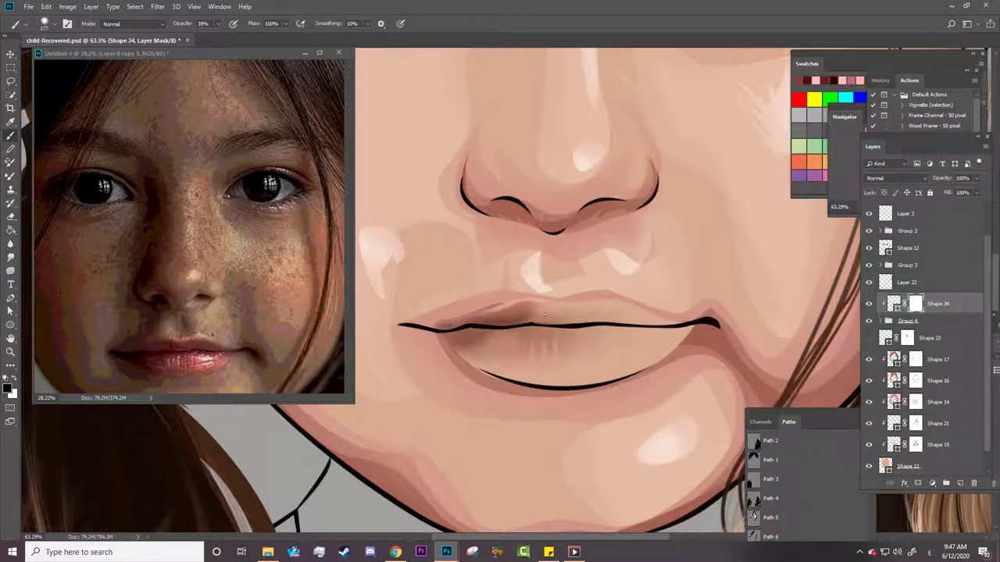
pyautogui.moveTo(426, 317); pyautogui.dragTo(429, 332)
# Set the lip overlay shape's fill to red #ab4242.
pyautogui.press('a')
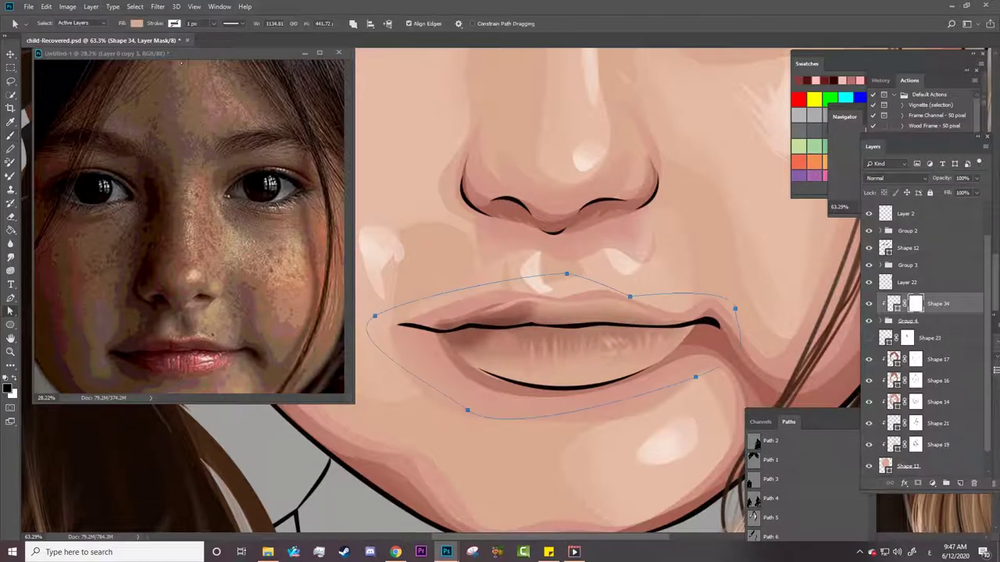
pyautogui.click(117, 24)
pyautogui.click(185, 43)
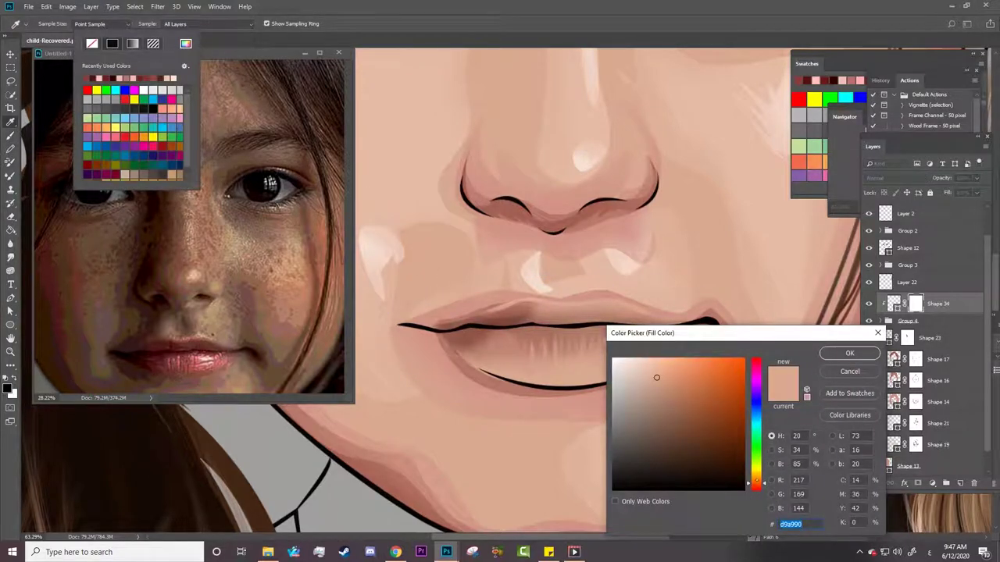
pyautogui.moveTo(684, 396); pyautogui.dragTo(714, 399)
pyautogui.click(700, 389)
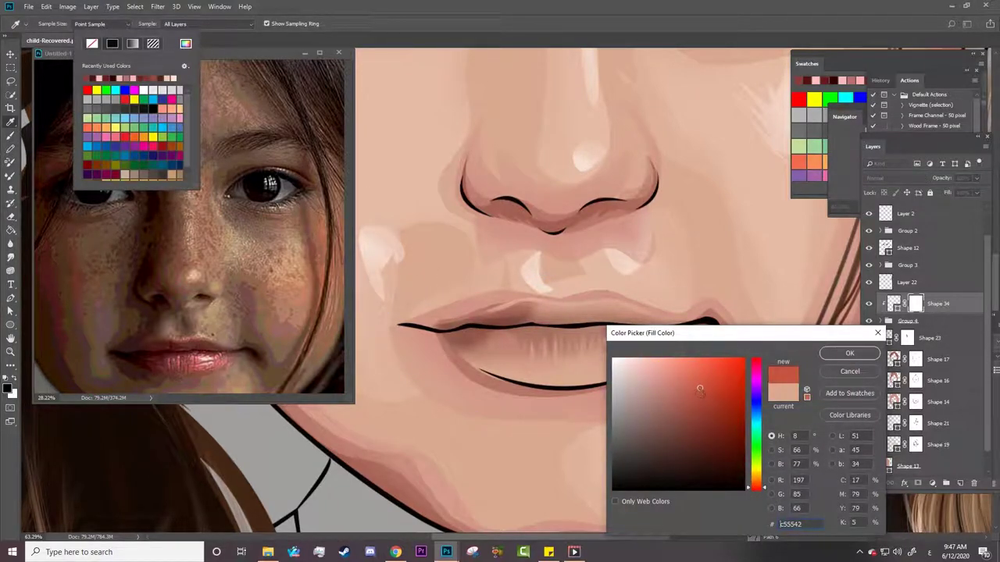
pyautogui.click(196, 358)
pyautogui.click(692, 401)
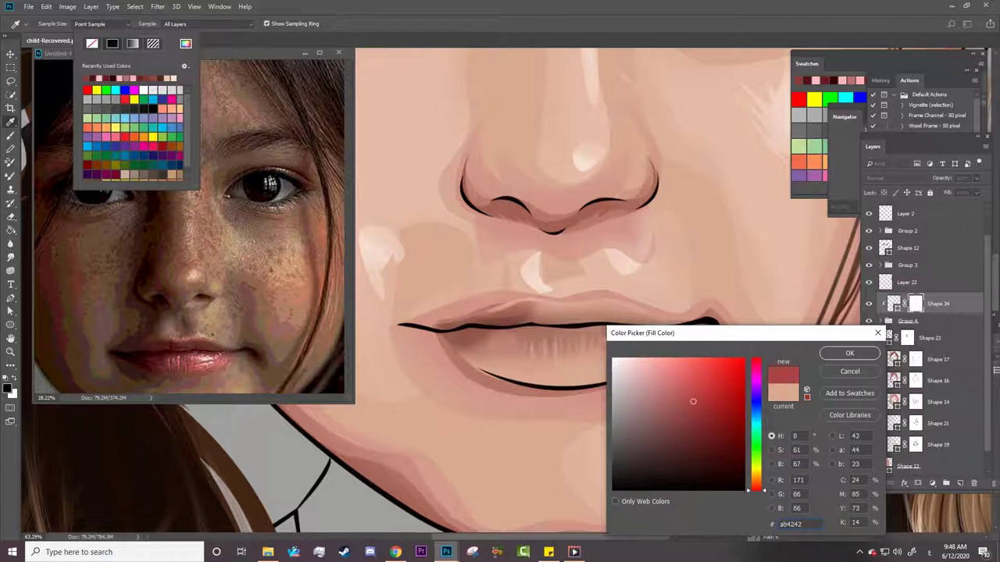
pyautogui.click(849, 353)
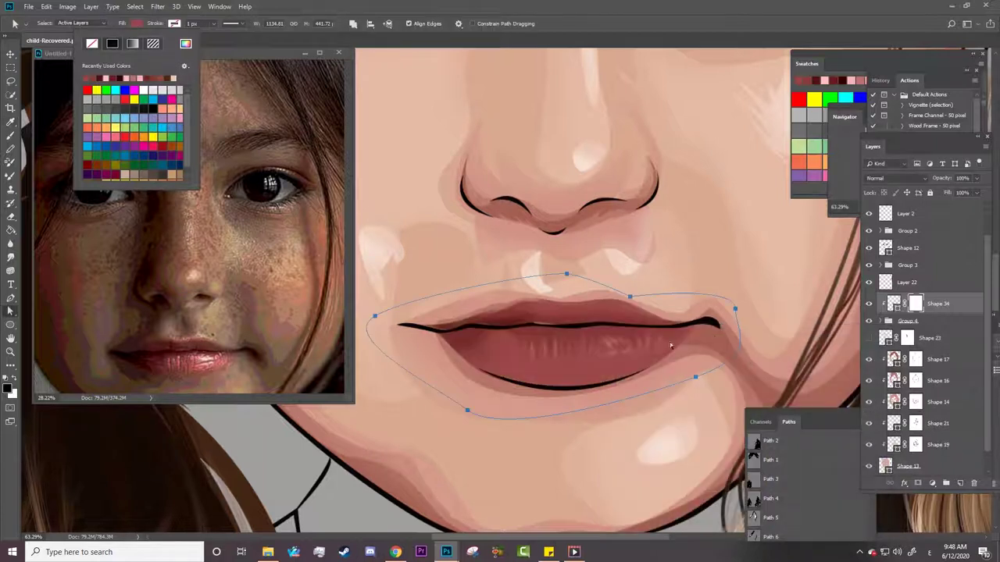
pyautogui.press('b')
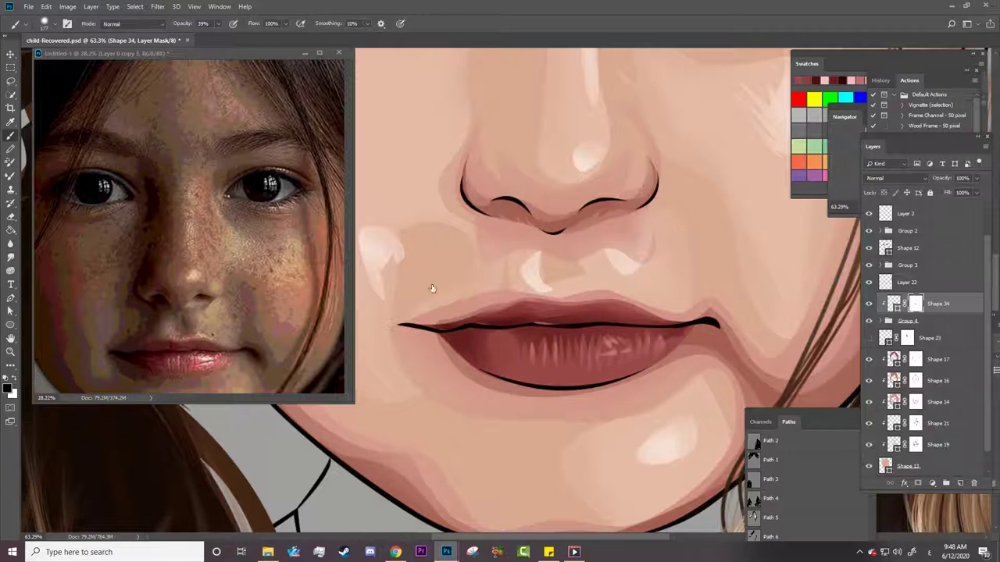
# Try blend modes on the Shape 34 lip overlay, settling on Screen.
pyautogui.click(869, 303)
pyautogui.click(867, 302)
pyautogui.click(880, 178)
pyautogui.click(883, 248)
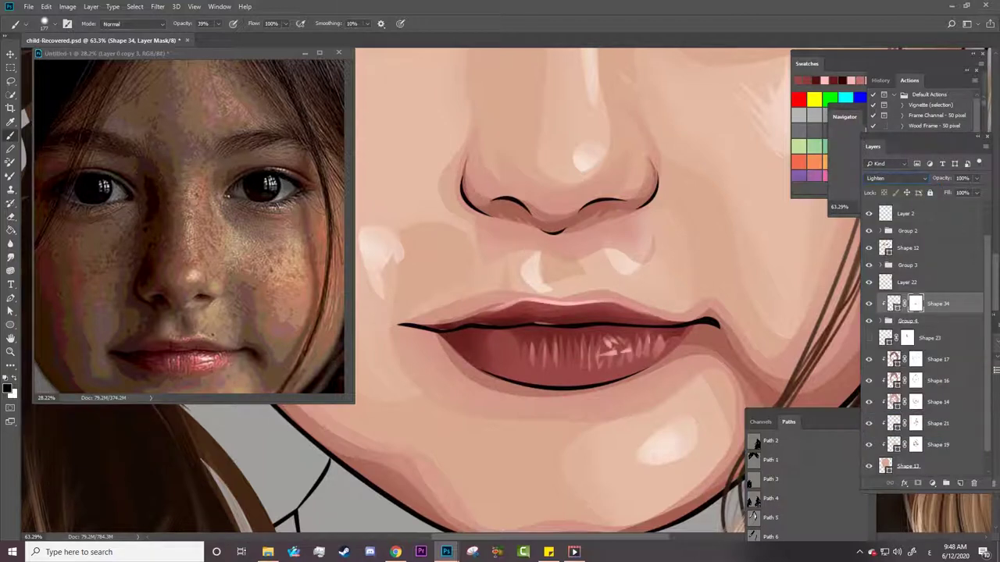
pyautogui.press('Down')
pyautogui.press('Down')
pyautogui.press('Down')
pyautogui.press('Down')
pyautogui.press('Down')
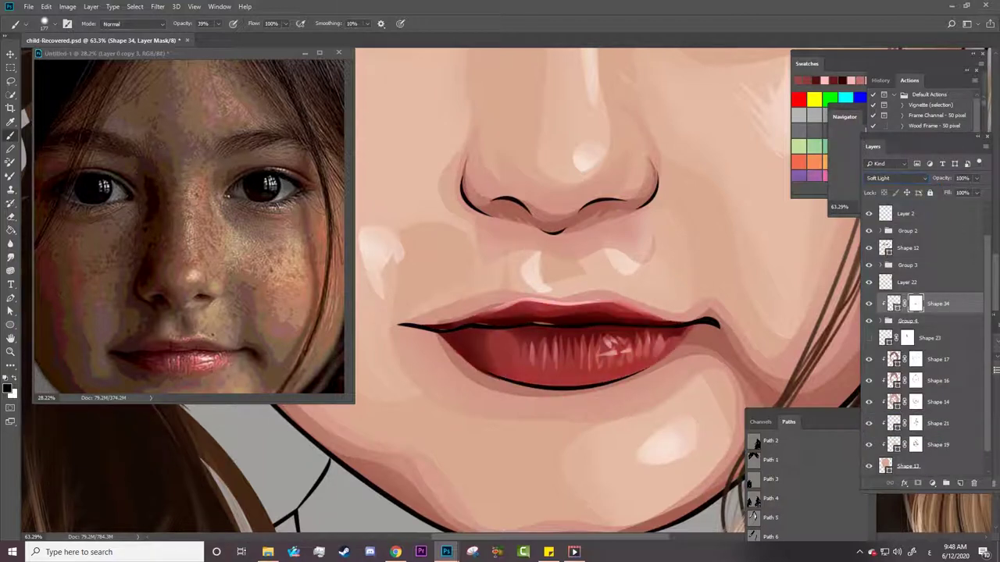
pyautogui.press('Down')
pyautogui.press('Down')
pyautogui.press('Down')
pyautogui.press('Down')
pyautogui.press('Down')
pyautogui.press('Down')
pyautogui.press('Down')
pyautogui.press('Down')
pyautogui.press('Down')
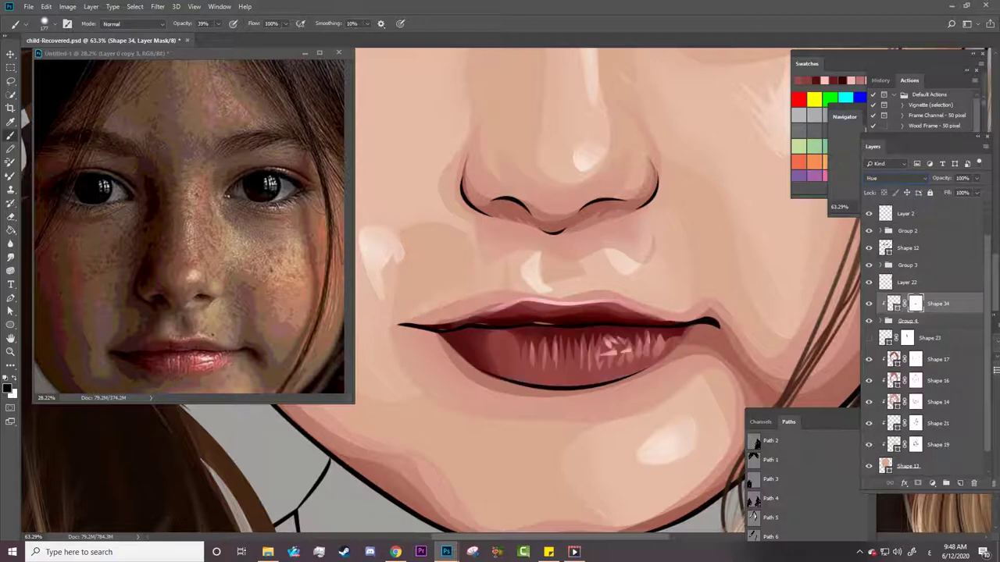
pyautogui.click(891, 178)
pyautogui.click(876, 265)
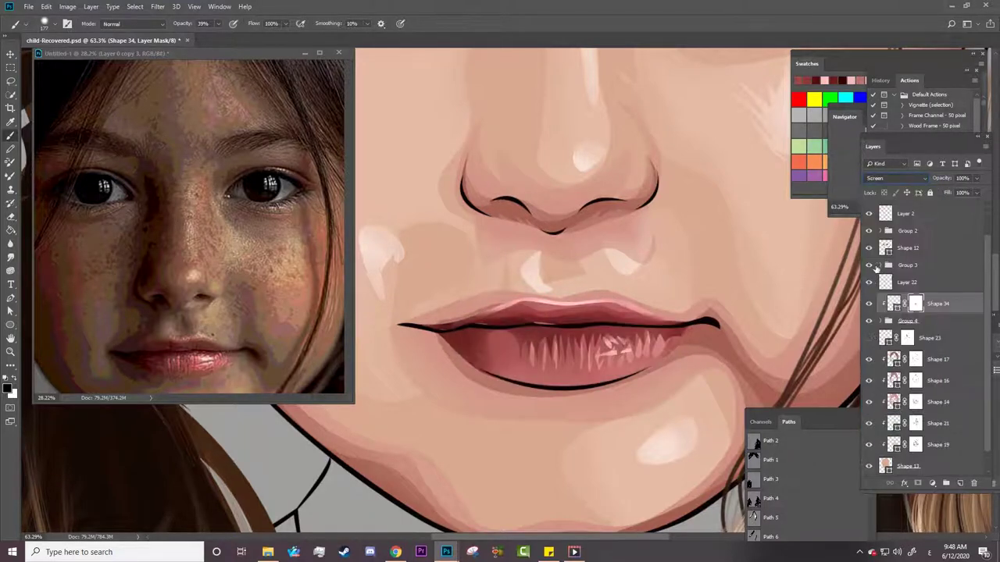
# Zoom out to the whole portrait and save the document.
pyautogui.press('z')
pyautogui.hotkey('ctrl', '-')
pyautogui.hotkey('ctrl', '-')
pyautogui.hotkey('ctrl', '-')
pyautogui.hotkey('ctrl', '-')
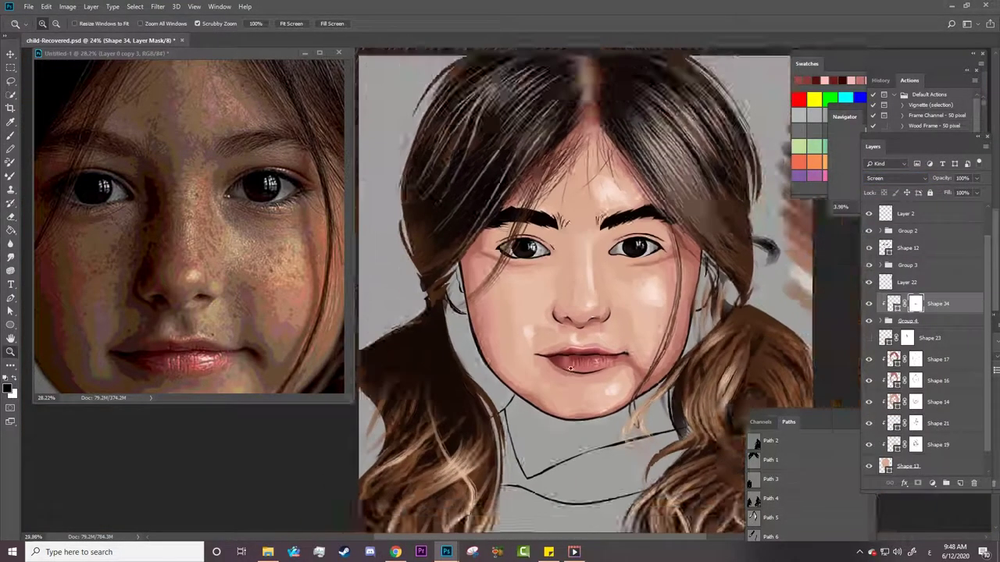
pyautogui.hotkey('ctrl', '+')
pyautogui.click(870, 304)
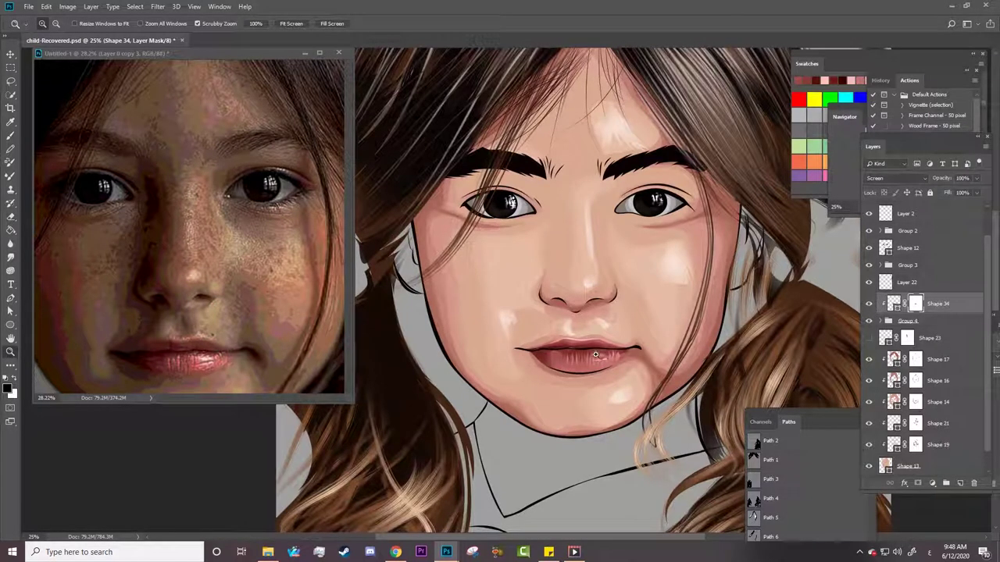
pyautogui.scroll(-2, 596, 358)
pyautogui.hotkey('ctrl', 's')
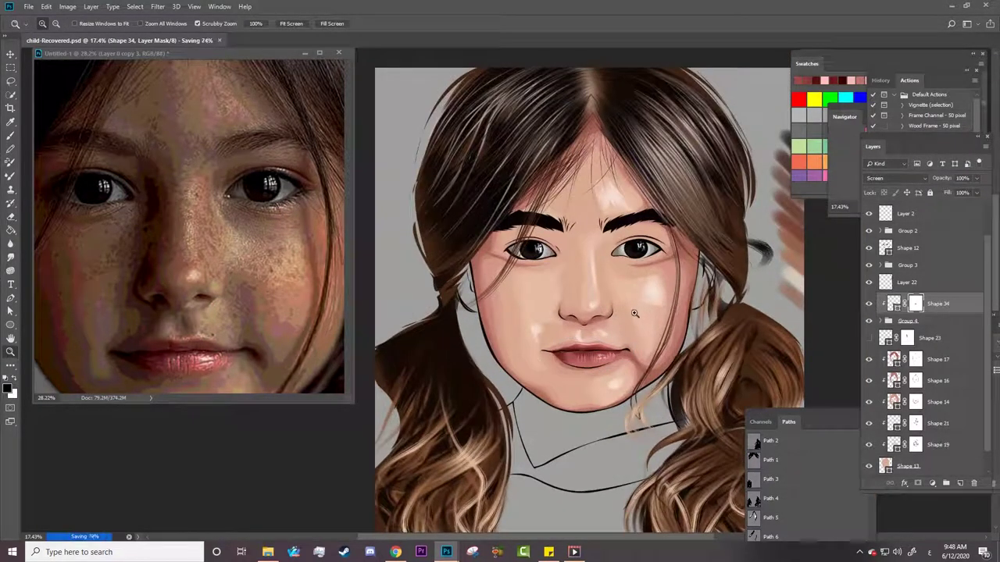
# Zoom the canvas in and out to inspect the portrait.
pyautogui.scroll(2, 567, 313)
pyautogui.scroll(2, 567, 313)
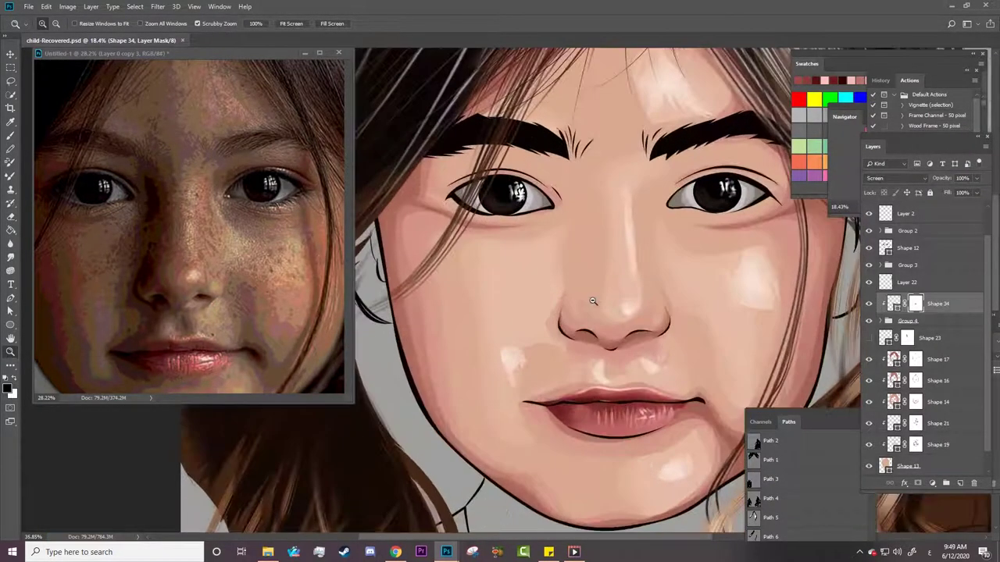
pyautogui.scroll(-4, 568, 308)
pyautogui.scroll(-1, 569, 307)
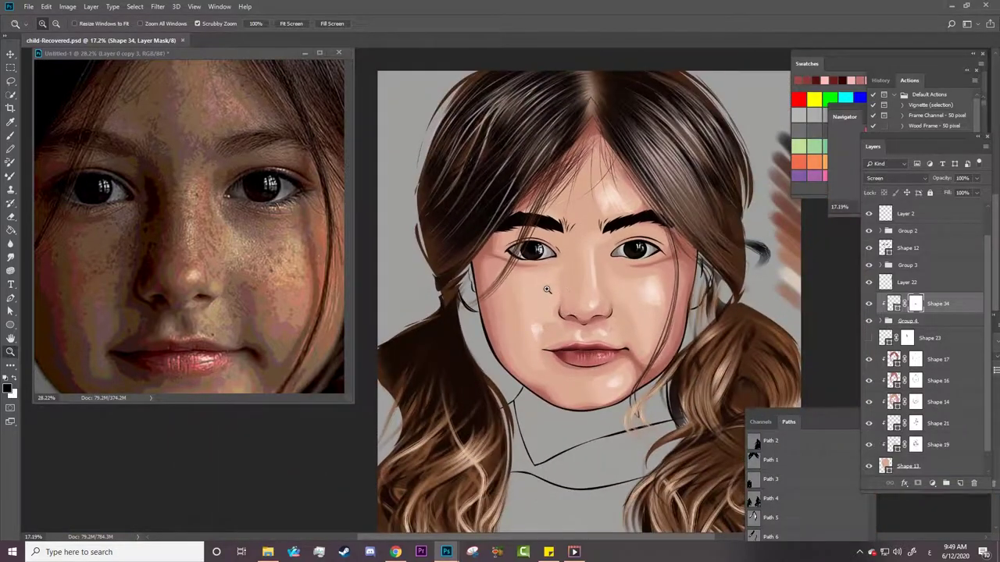
pyautogui.scroll(2, 547, 290)
pyautogui.scroll(-2, 570, 300)
pyautogui.scroll(-1, 565, 301)
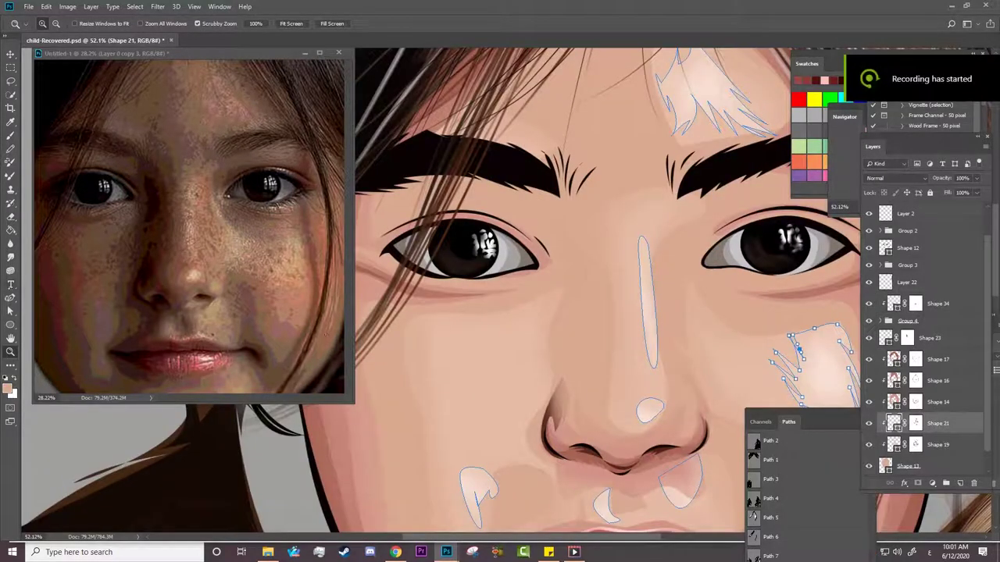
# Draw a closed cheek highlight shape below the left eye on Shape 21 with the standard Pen.
pyautogui.rightClick(11, 299)
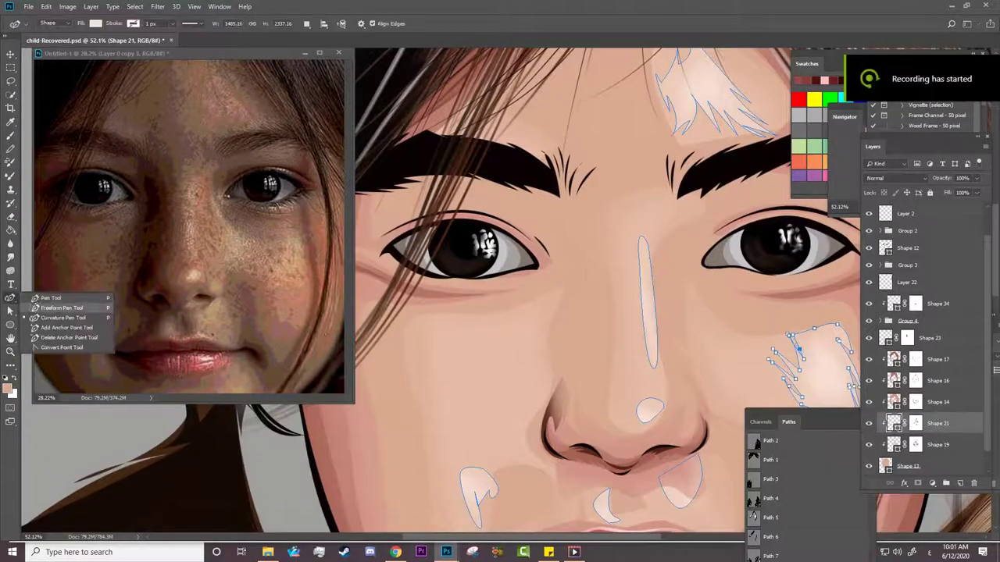
pyautogui.click(54, 298)
pyautogui.click(307, 23)
pyautogui.click(336, 47)
pyautogui.click(531, 332)
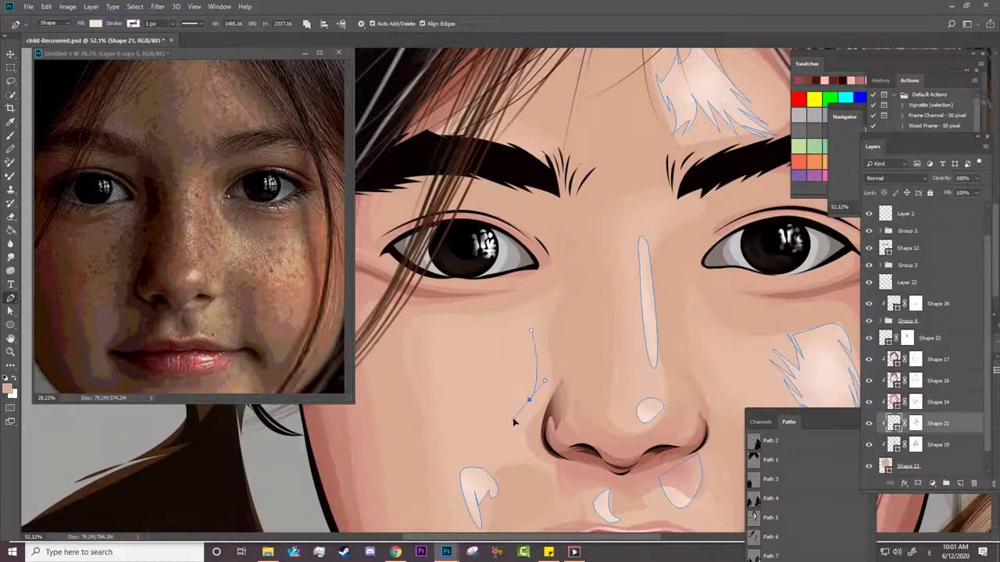
pyautogui.click(530, 400)
pyautogui.click(513, 447)
pyautogui.moveTo(451, 437); pyautogui.dragTo(430, 394)
pyautogui.click(431, 332)
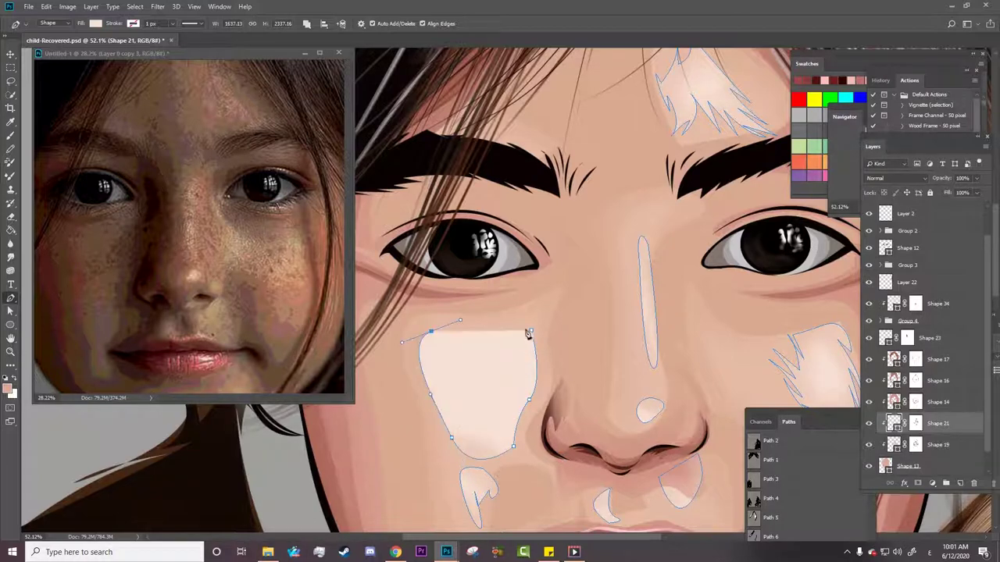
pyautogui.click(531, 331)
pyautogui.press('b')
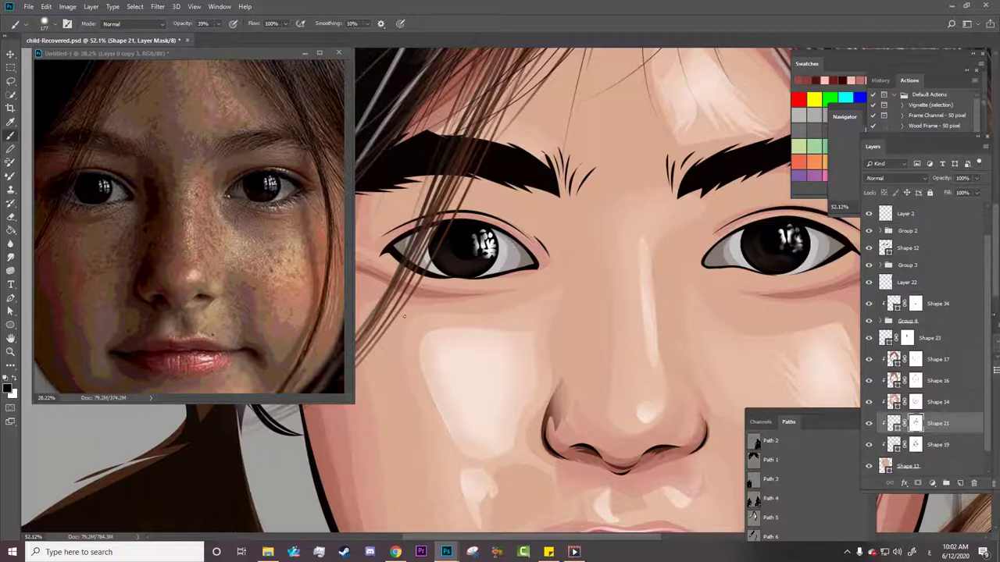
# Reshape Shape 19's left cheek outline with the Curvature Pen.
pyautogui.press('a')
pyautogui.scroll(-2, 558, 349)
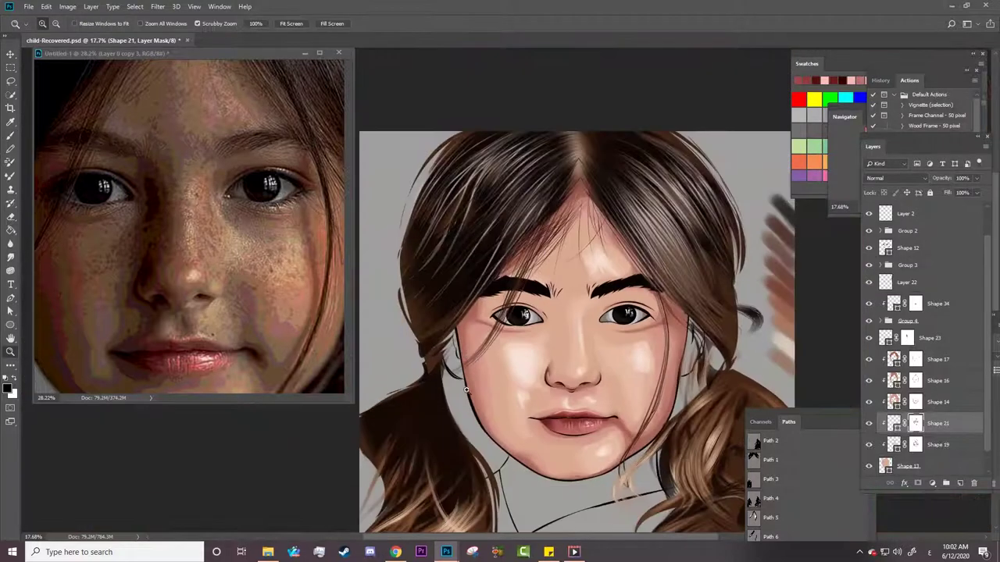
pyautogui.scroll(2, 558, 350)
pyautogui.click(894, 445)
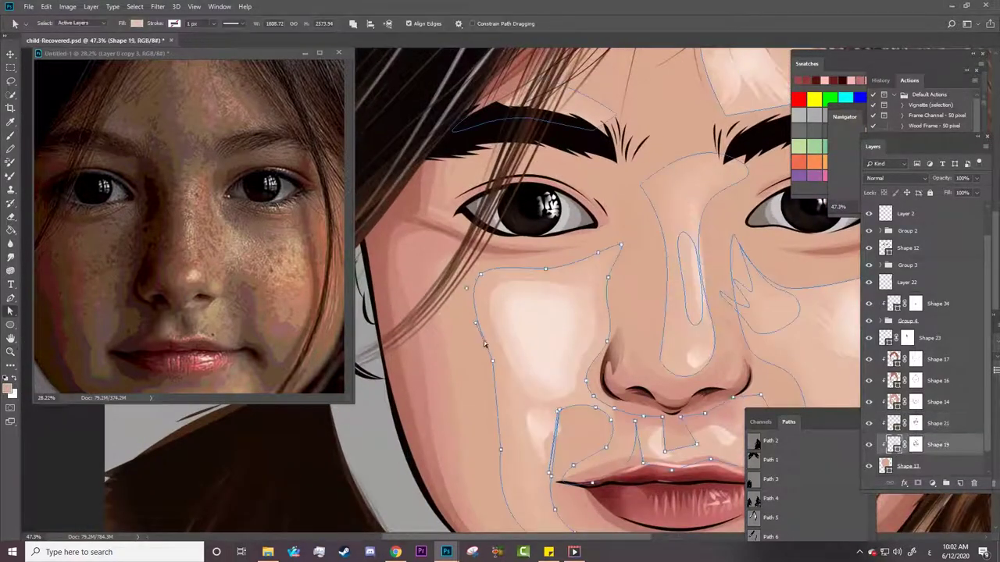
pyautogui.rightClick(10, 297)
pyautogui.click(55, 317)
pyautogui.moveTo(492, 364); pyautogui.dragTo(496, 387)
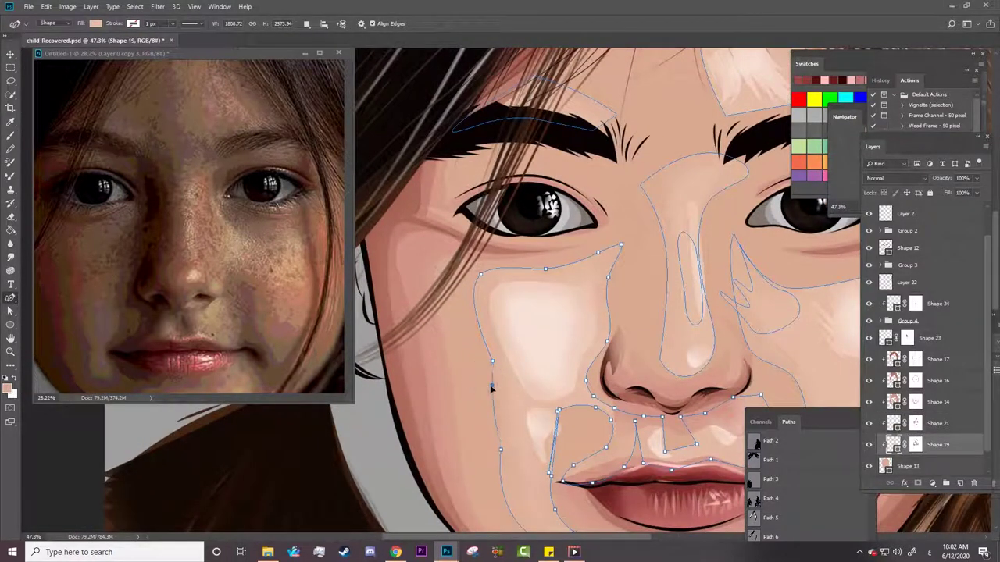
pyautogui.moveTo(484, 328); pyautogui.dragTo(466, 328)
pyautogui.moveTo(481, 274); pyautogui.dragTo(465, 273)
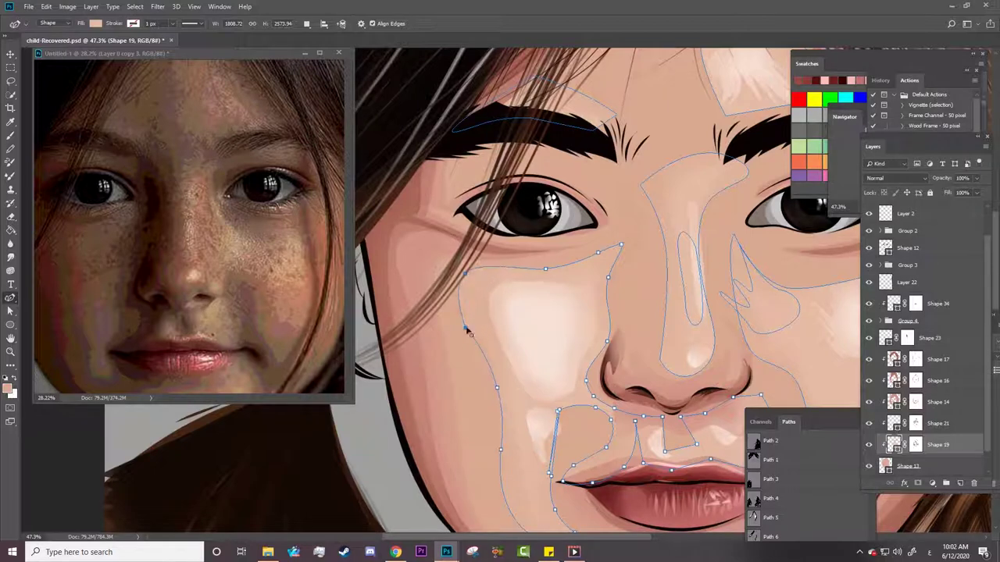
pyautogui.moveTo(496, 386); pyautogui.dragTo(490, 390)
# Adjust the nose outline's points and add an anchor on its left side.
pyautogui.click(644, 164)
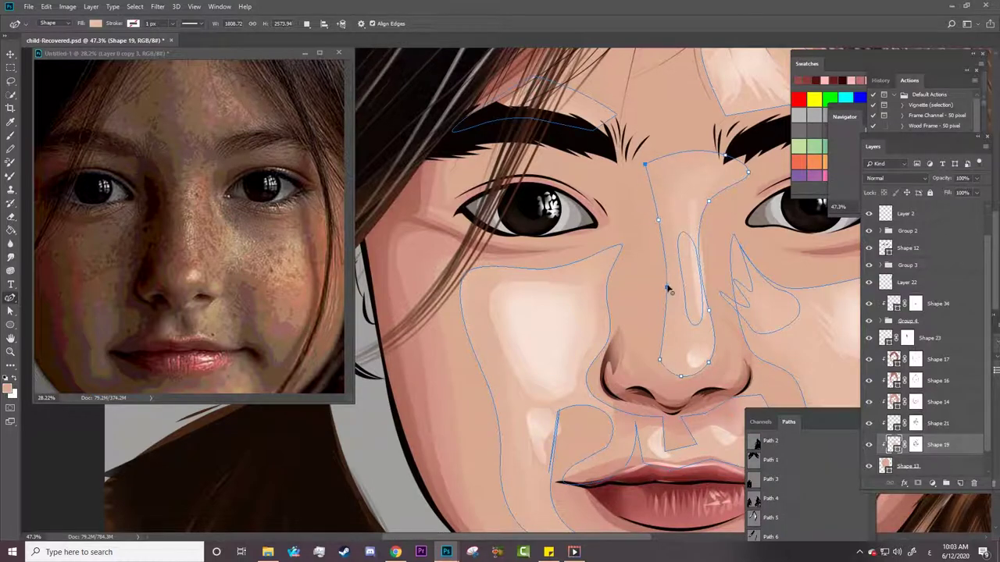
pyautogui.moveTo(666, 288); pyautogui.dragTo(659, 299)
pyautogui.scroll(-3, 659, 299)
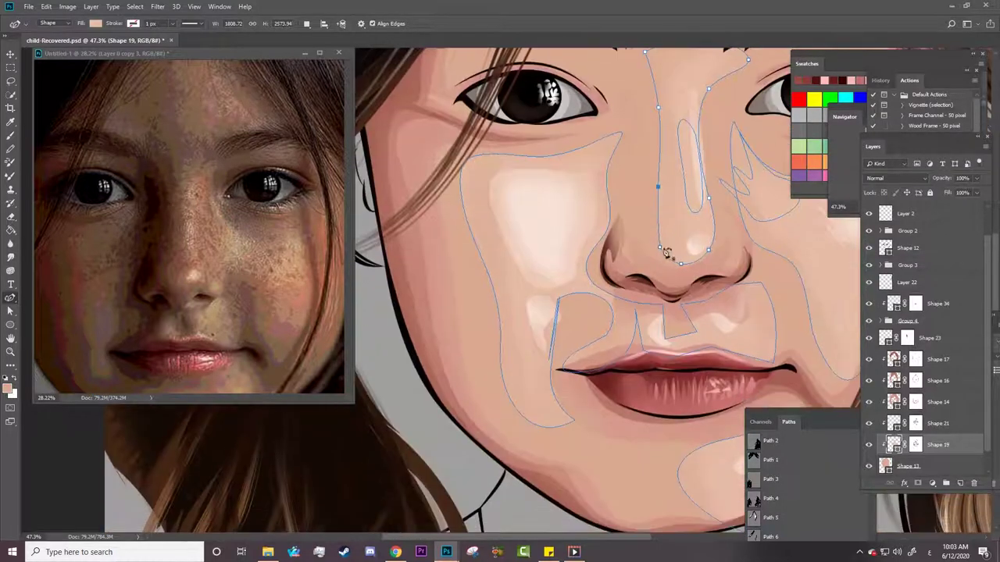
pyautogui.moveTo(663, 249); pyautogui.dragTo(653, 239)
pyautogui.click(653, 102)
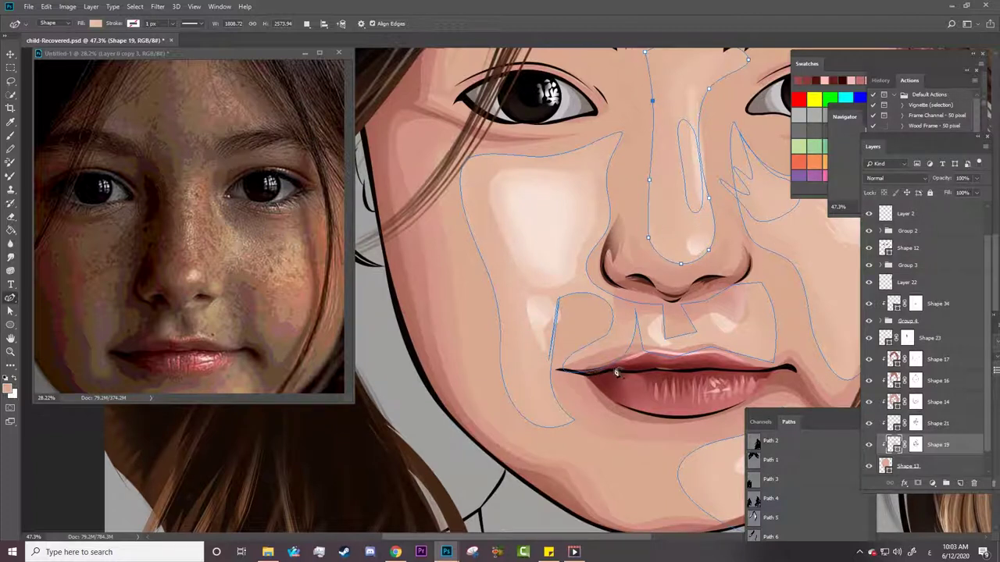
# Pull the upper-lip outline up and widen the cheek curve beside the nose.
pyautogui.keyDown('ctrl'); pyautogui.click(610, 338); pyautogui.keyUp('ctrl')
pyautogui.moveTo(610, 337); pyautogui.dragTo(590, 301)
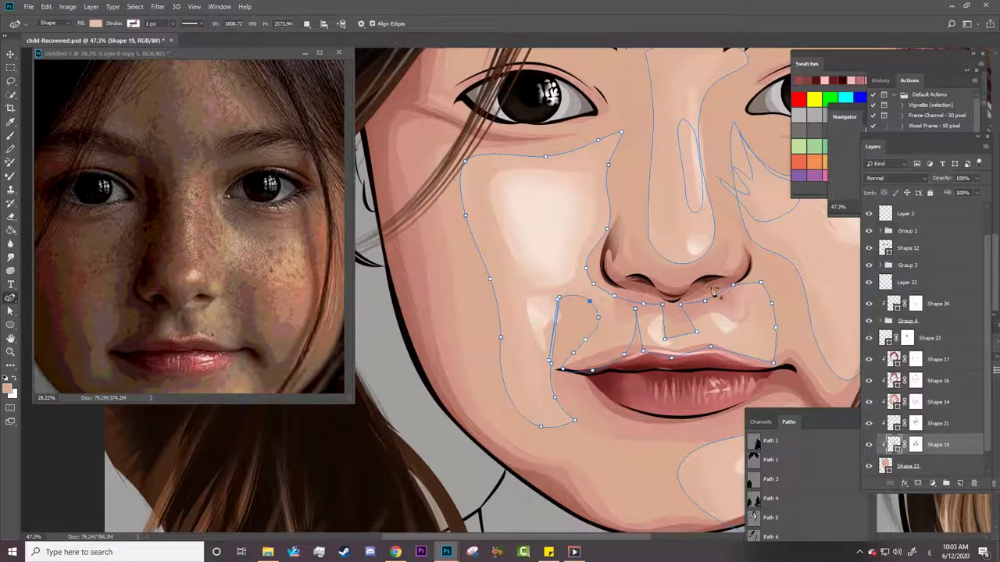
pyautogui.keyDown('ctrl'); pyautogui.click(752, 221); pyautogui.keyUp('ctrl')
pyautogui.moveTo(751, 221); pyautogui.dragTo(781, 233)
pyautogui.hscroll(3, 678, 223)
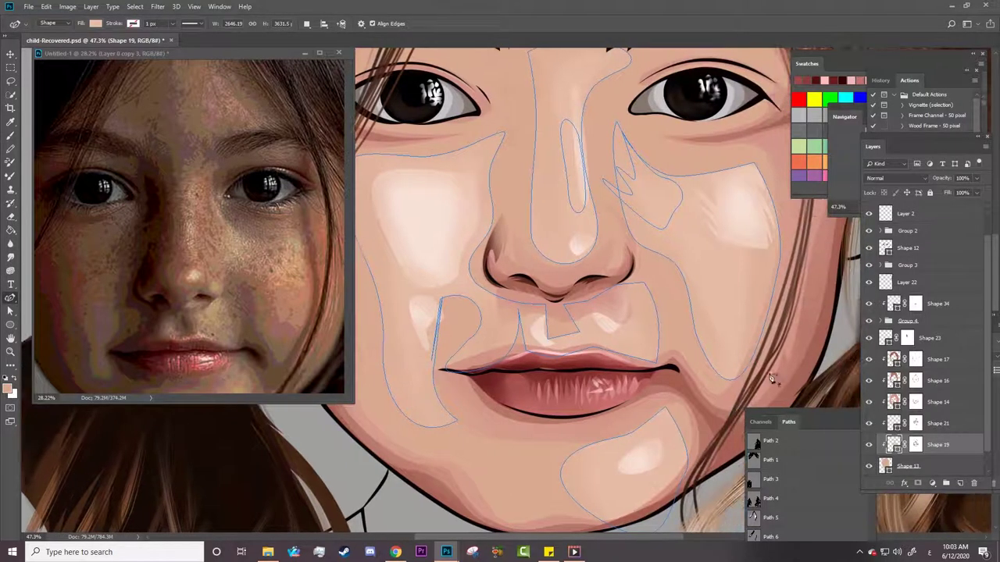
pyautogui.keyDown('ctrl'); pyautogui.click(676, 220); pyautogui.keyUp('ctrl')
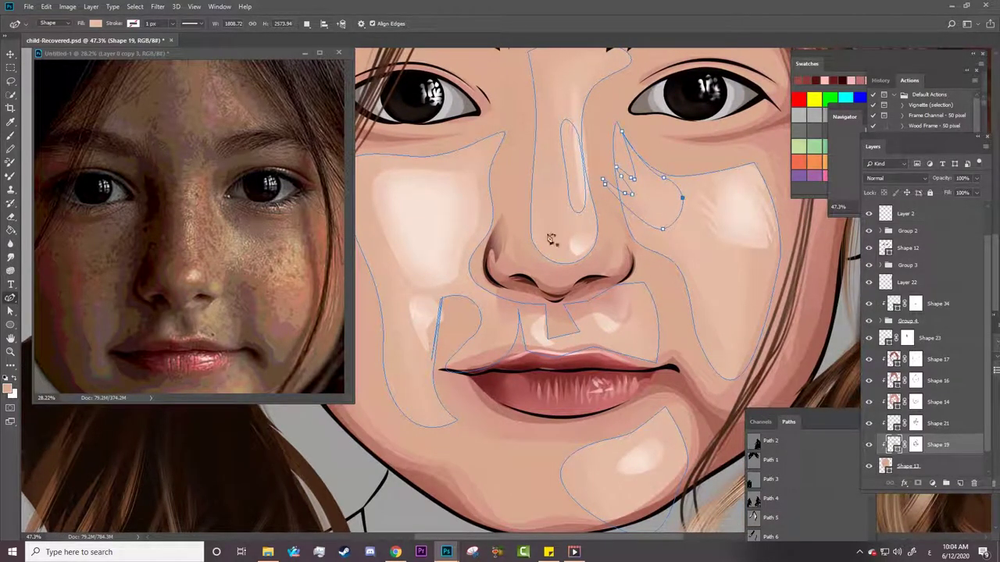
pyautogui.keyDown('ctrl'); pyautogui.click(668, 228); pyautogui.keyUp('ctrl')
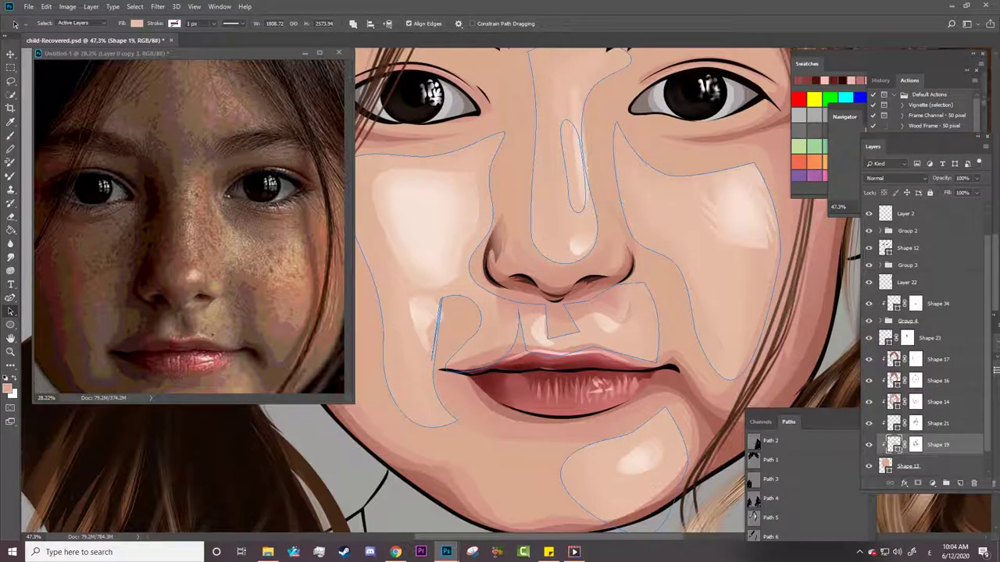
pyautogui.press('z')
pyautogui.moveTo(632, 331)
pyautogui.mouseDown()
pyautogui.moveTo(496, 275)
pyautogui.moveTo(547, 276)
pyautogui.mouseUp()
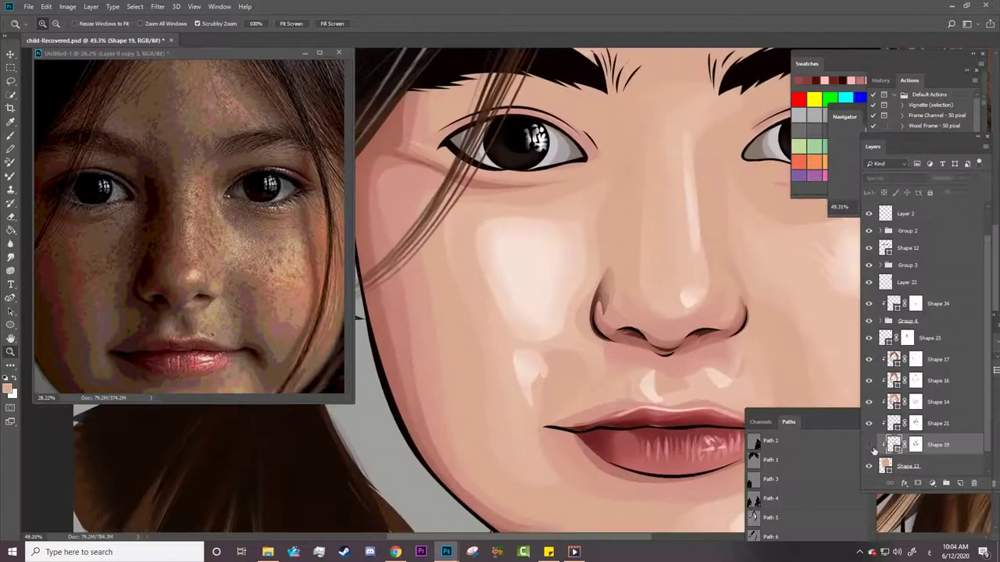
# Give the face shading shape a light pink fill.
pyautogui.press('a')
pyautogui.click(148, 23)
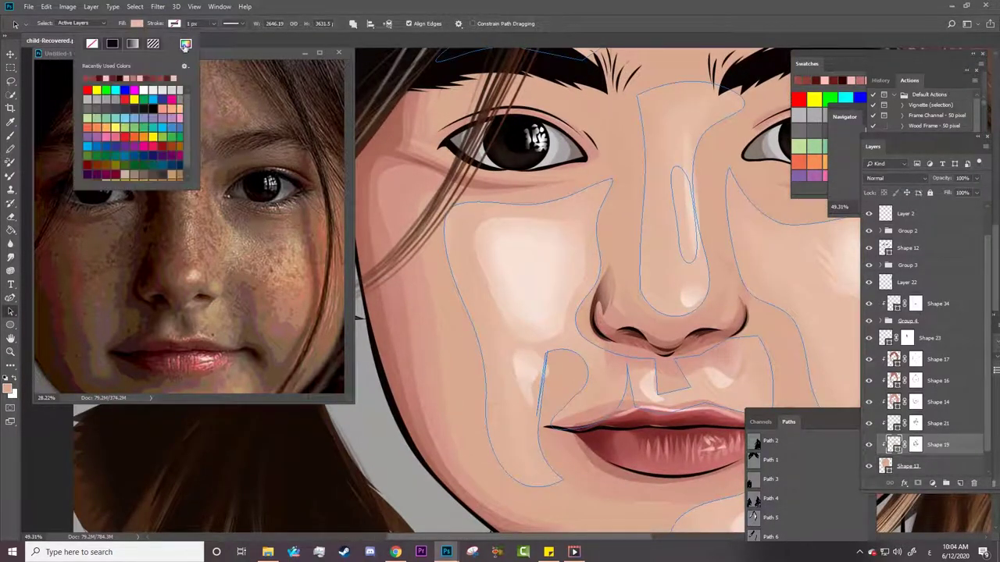
pyautogui.click(185, 43)
pyautogui.press('Return')
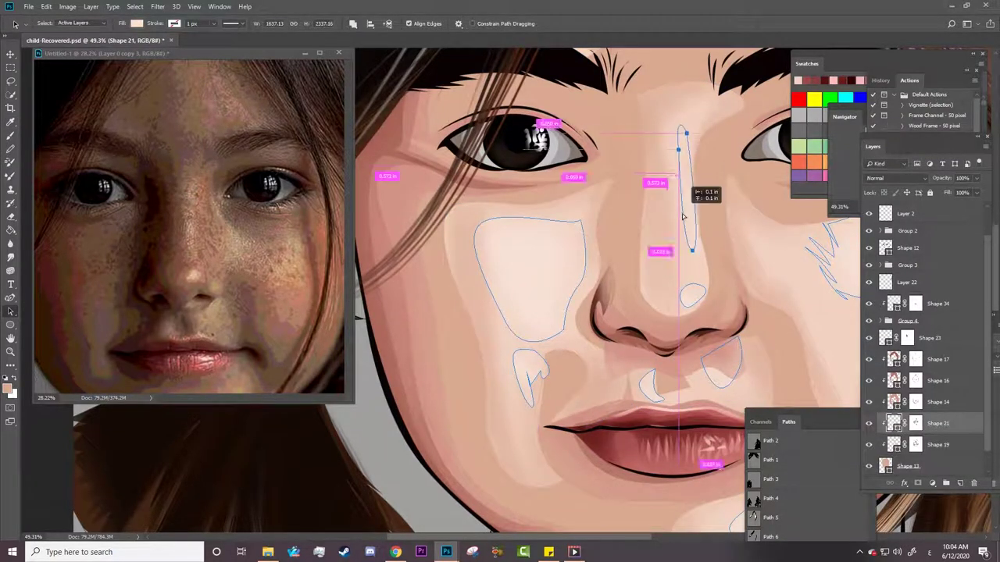
pyautogui.press('z')
pyautogui.moveTo(680, 295); pyautogui.dragTo(617, 296)
pyautogui.moveTo(771, 169); pyautogui.dragTo(827, 169)
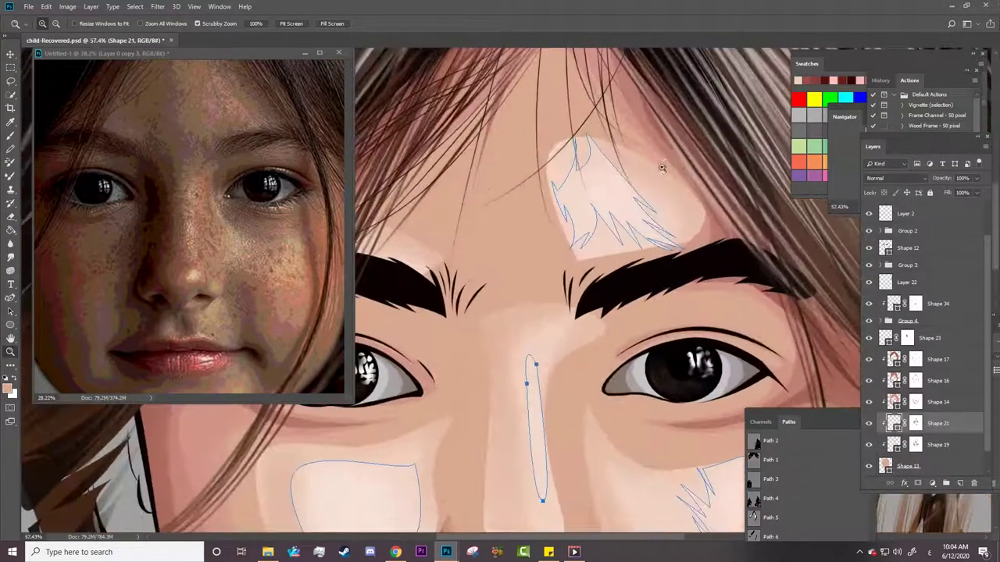
# Make Shape 19 active and show the Group 1 reference photo.
pyautogui.press('a')
pyautogui.hotkey('alt', '[')
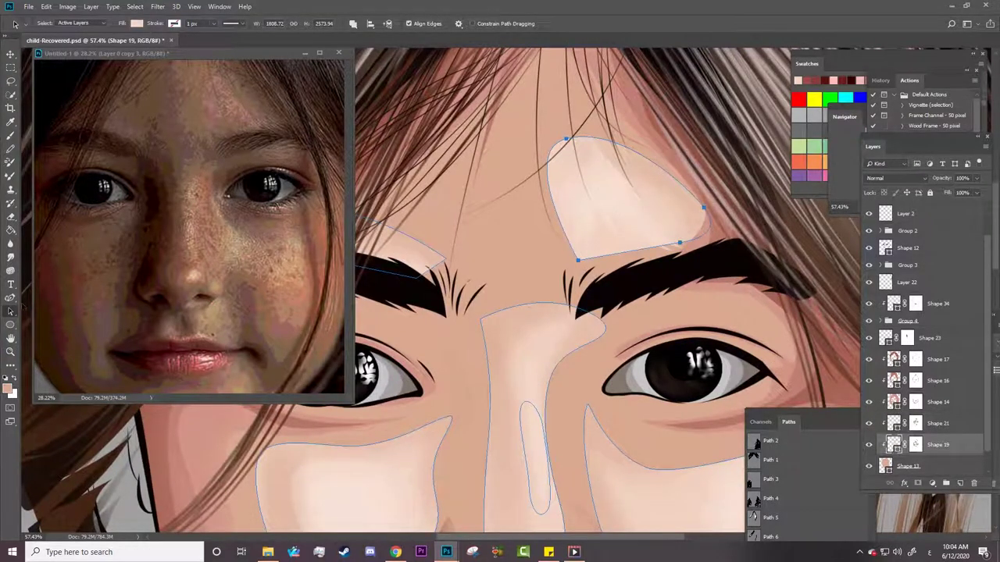
pyautogui.press('p')
pyautogui.scroll(2, 867, 230)
pyautogui.click(868, 229)
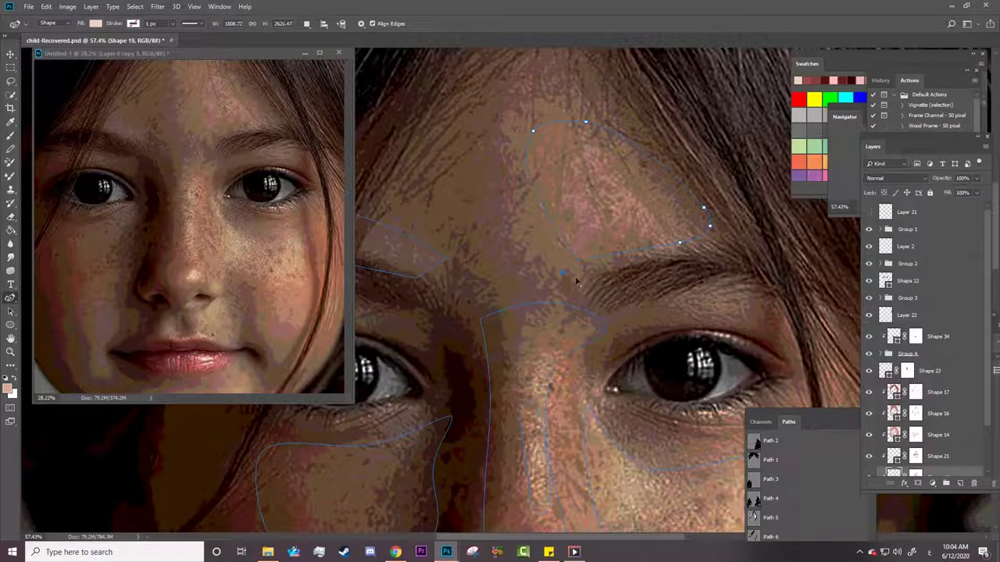
# Move the forehead and lower anchors of the shading path to match the photo.
pyautogui.moveTo(479, 318); pyautogui.dragTo(495, 301)
pyautogui.moveTo(488, 378); pyautogui.dragTo(500, 333)
pyautogui.rightClick(10, 298)
pyautogui.click(47, 301)
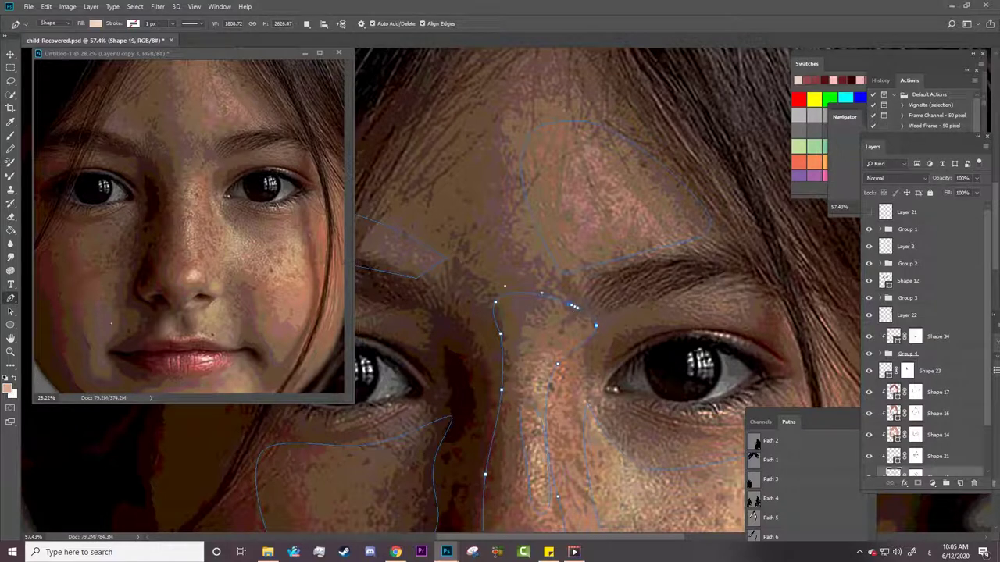
pyautogui.rightClick(10, 297)
pyautogui.click(55, 317)
# Add points along the shading and nose outlines, removing one from the left nose curve.
pyautogui.click(523, 330)
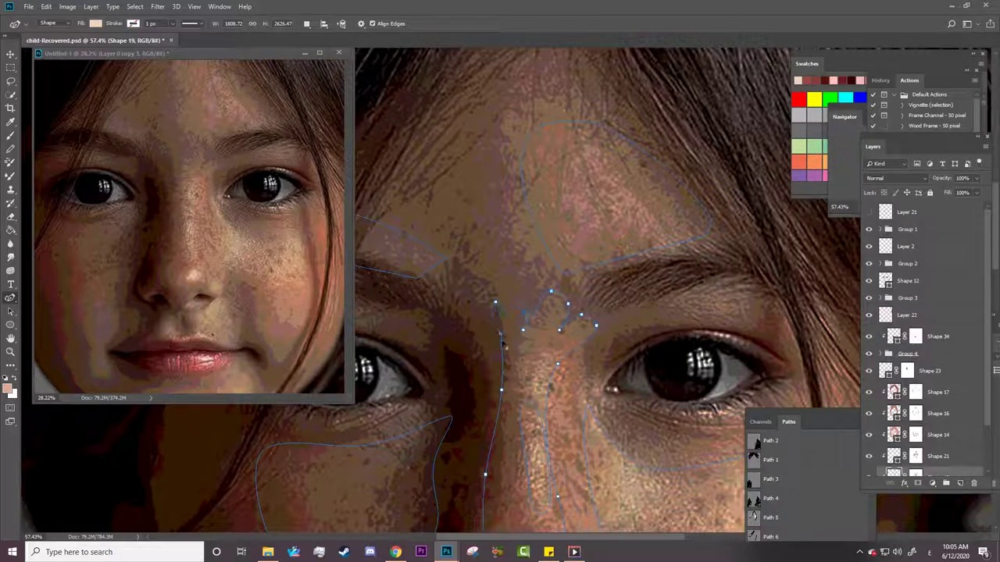
pyautogui.click(504, 351)
pyautogui.click(557, 365)
pyautogui.click(569, 381)
pyautogui.scroll(-5, 501, 315)
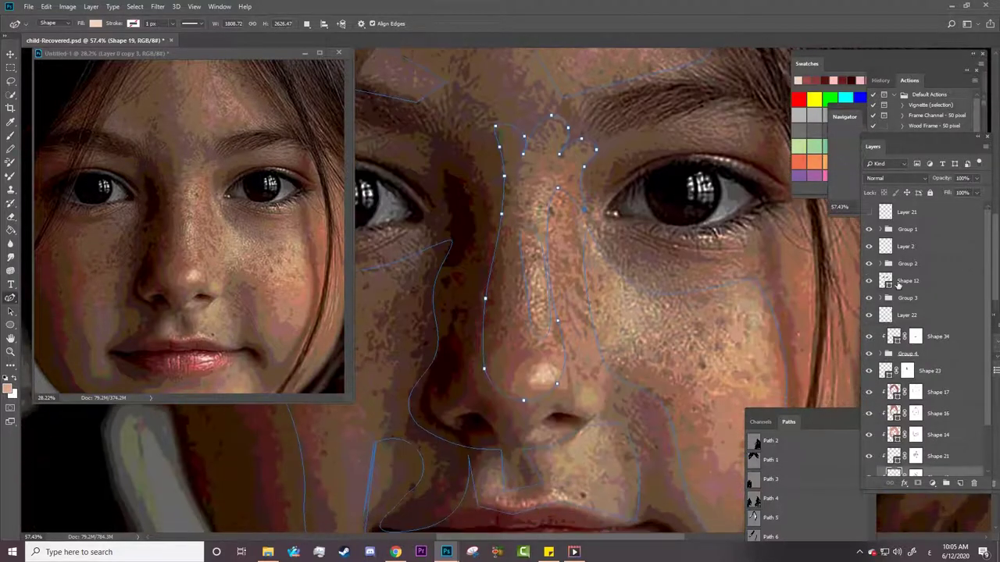
pyautogui.click(505, 219)
pyautogui.scroll(-3, 508, 227)
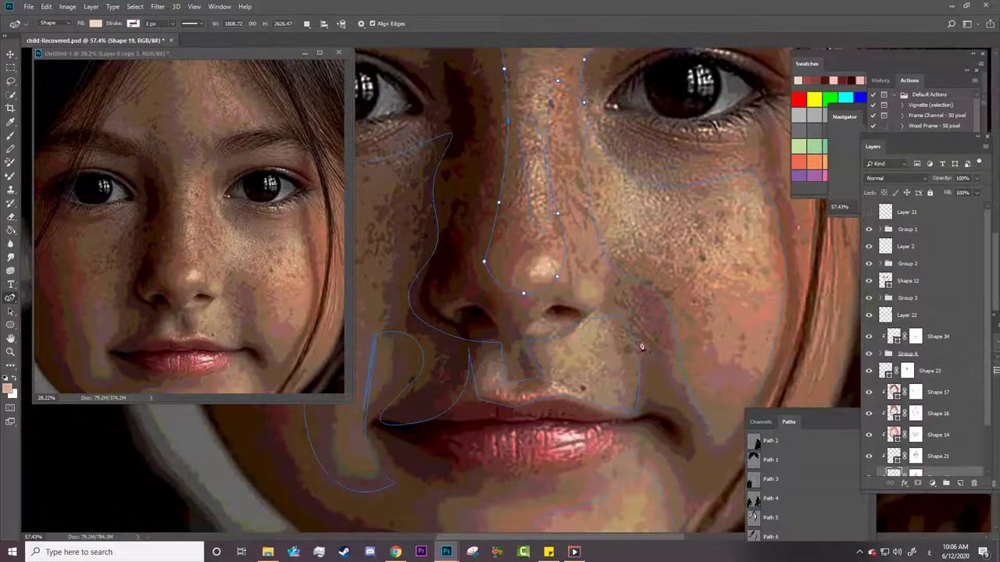
# Reshape the outline around the nose and mouth and add a point above the lip.
pyautogui.click(478, 390)
pyautogui.click(479, 379)
pyautogui.moveTo(407, 384)
pyautogui.mouseDown()
pyautogui.moveTo(417, 389)
pyautogui.moveTo(426, 376)
pyautogui.mouseUp()
pyautogui.click(432, 342)
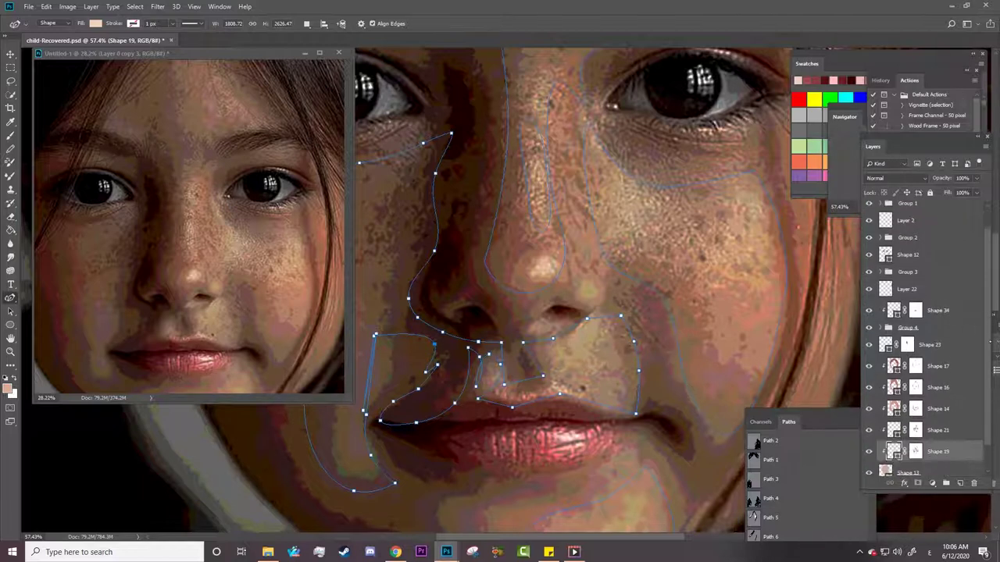
pyautogui.scroll(-2, 932, 343)
pyautogui.scroll(-3, 931, 357)
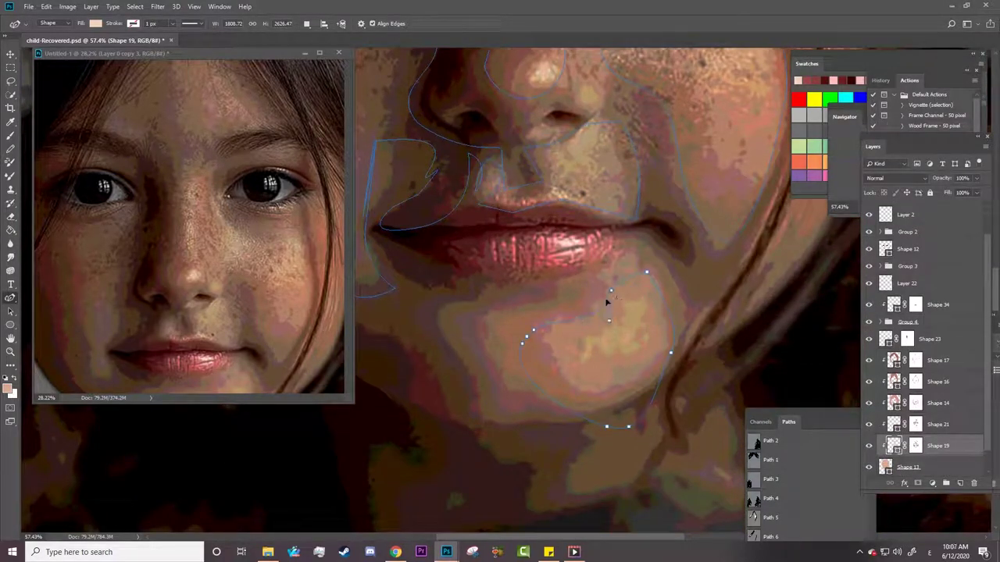
# Reshape the chin outline below the lower lip to match the photo, then view the whole face.
pyautogui.rightClick(579, 305)
pyautogui.press('Escape')
pyautogui.moveTo(570, 335); pyautogui.dragTo(565, 325)
pyautogui.moveTo(633, 267); pyautogui.dragTo(634, 286)
pyautogui.scroll(5, 606, 358)
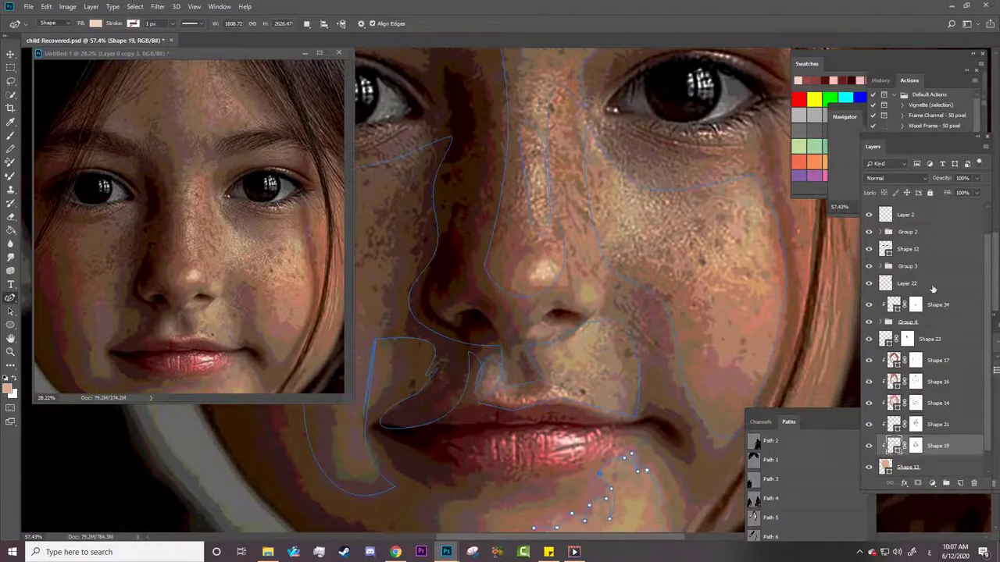
pyautogui.press('z')
pyautogui.moveTo(606, 357); pyautogui.dragTo(555, 401)
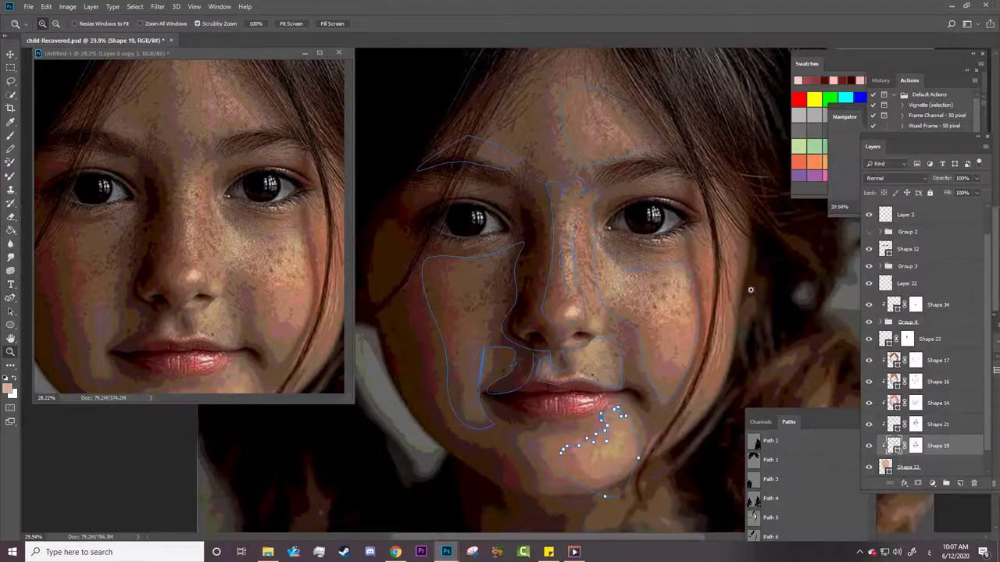
pyautogui.scroll(2, 864, 234)
# Refill the Shape 19 highlights with a lighter skin tone based on a sample from the nose.
pyautogui.press('z')
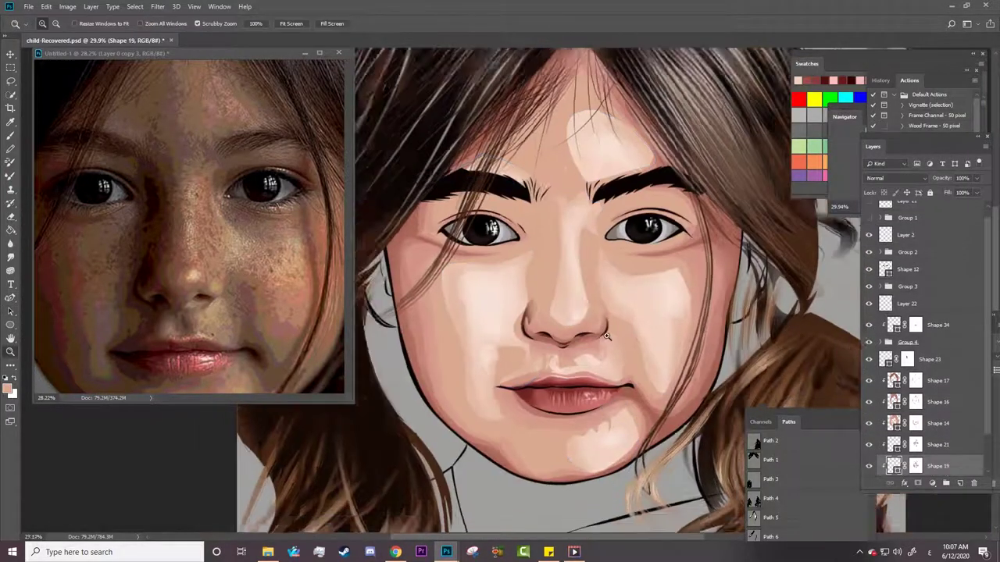
pyautogui.moveTo(696, 279); pyautogui.dragTo(656, 279)
pyautogui.scroll(-2, 876, 408)
pyautogui.click(876, 408)
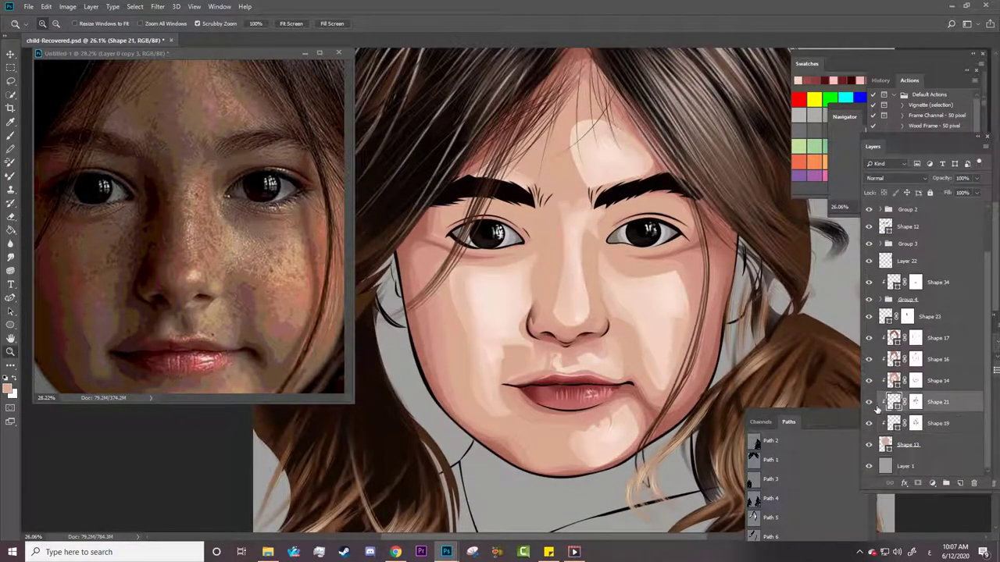
pyautogui.doubleClick(894, 423)
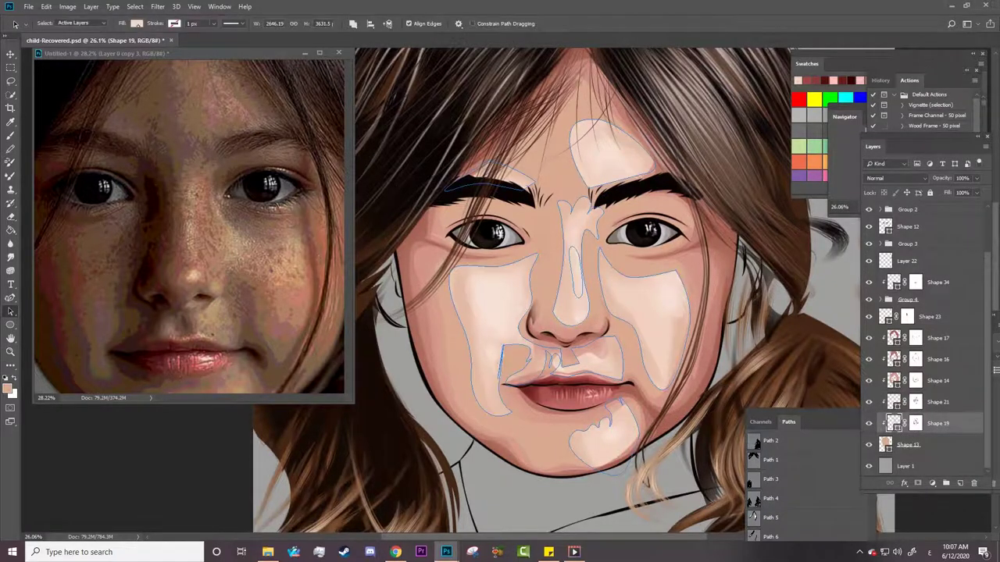
pyautogui.click(550, 343)
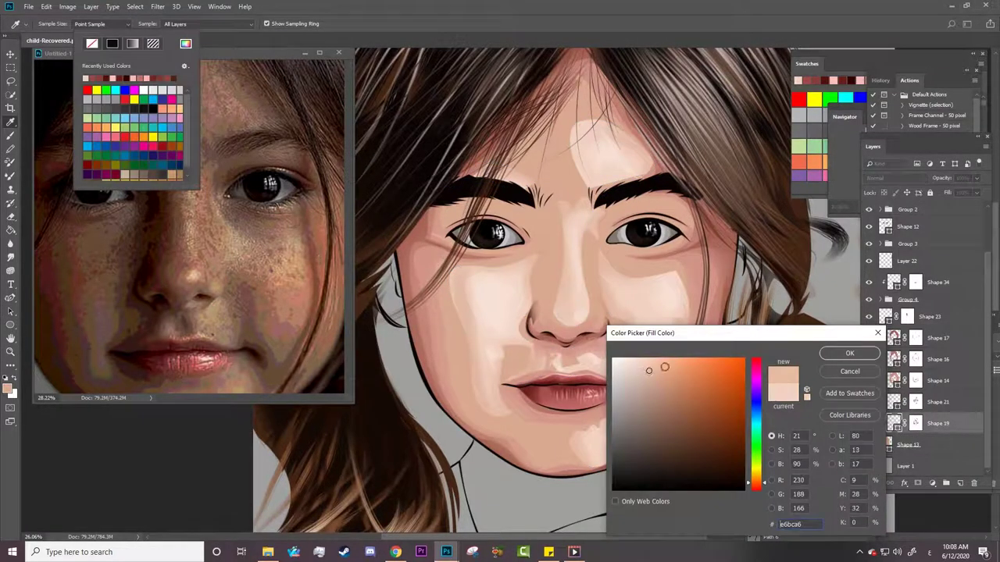
pyautogui.click(825, 358)
pyautogui.click(185, 44)
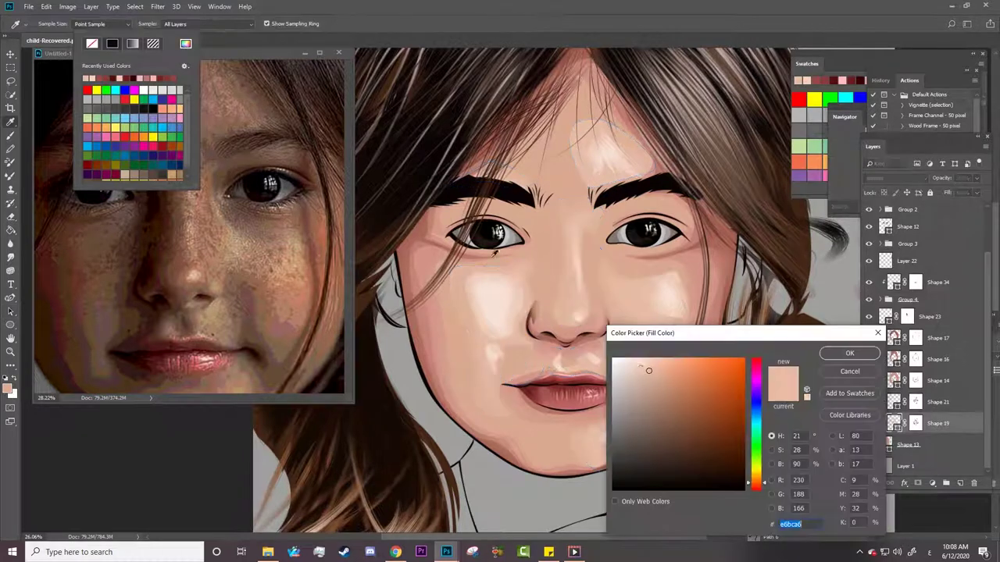
pyautogui.click(642, 373)
pyautogui.click(825, 358)
# Refill the Shape 21 face highlights with near-white #fff8f4.
pyautogui.click(910, 403)
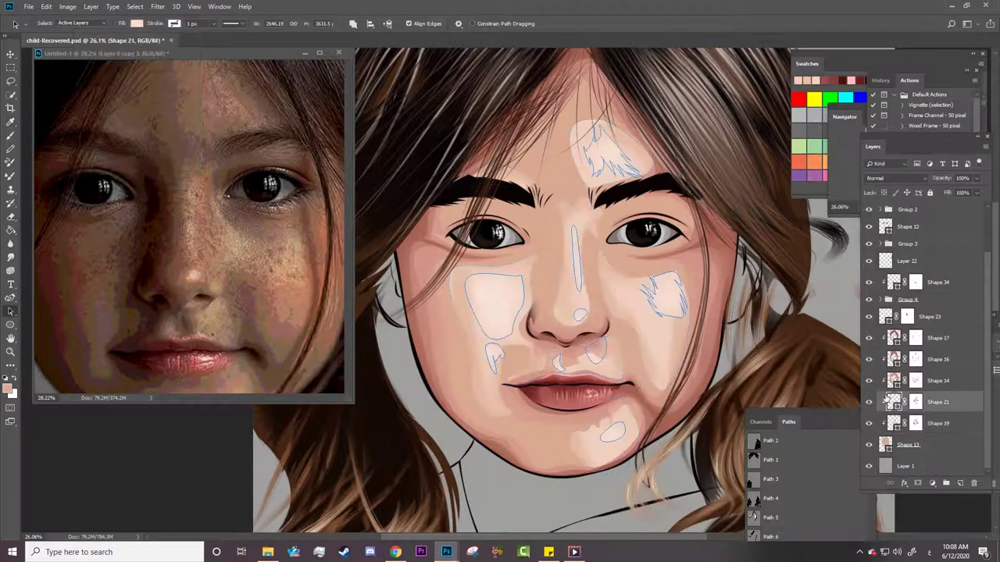
pyautogui.scroll(3, 627, 257)
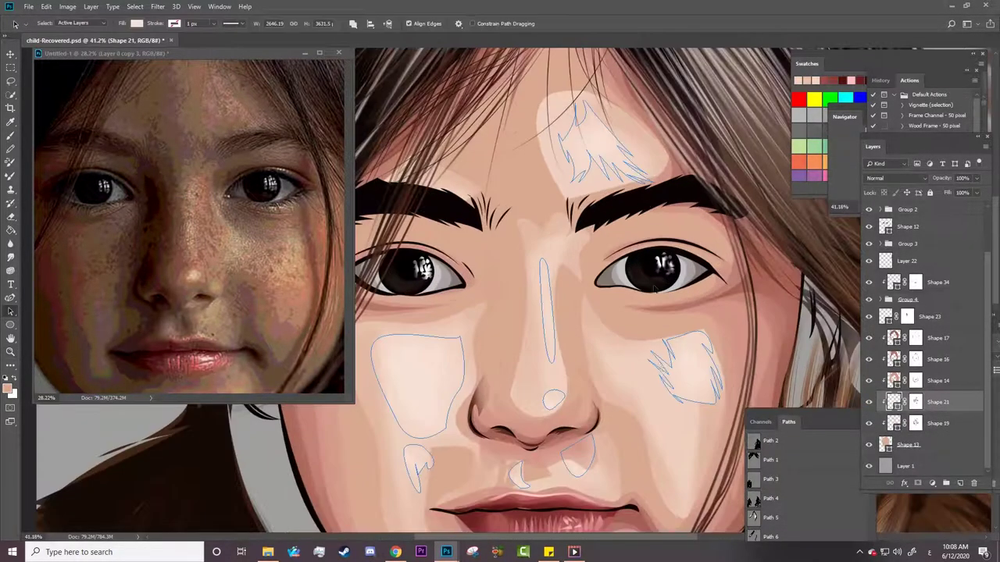
pyautogui.click(136, 23)
pyautogui.click(185, 43)
pyautogui.click(636, 367)
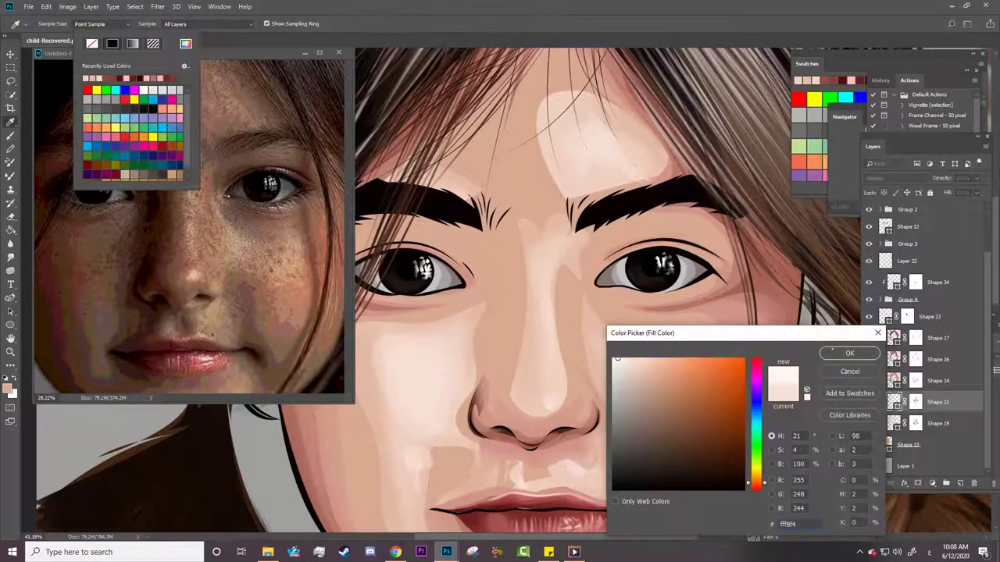
pyautogui.press('Return')
pyautogui.press('z')
pyautogui.scroll(-2, 651, 376)
pyautogui.scroll(2, 610, 386)
# Soften the highlight above the upper lip by painting black on Shape 19's layer mask.
pyautogui.scroll(3, 595, 391)
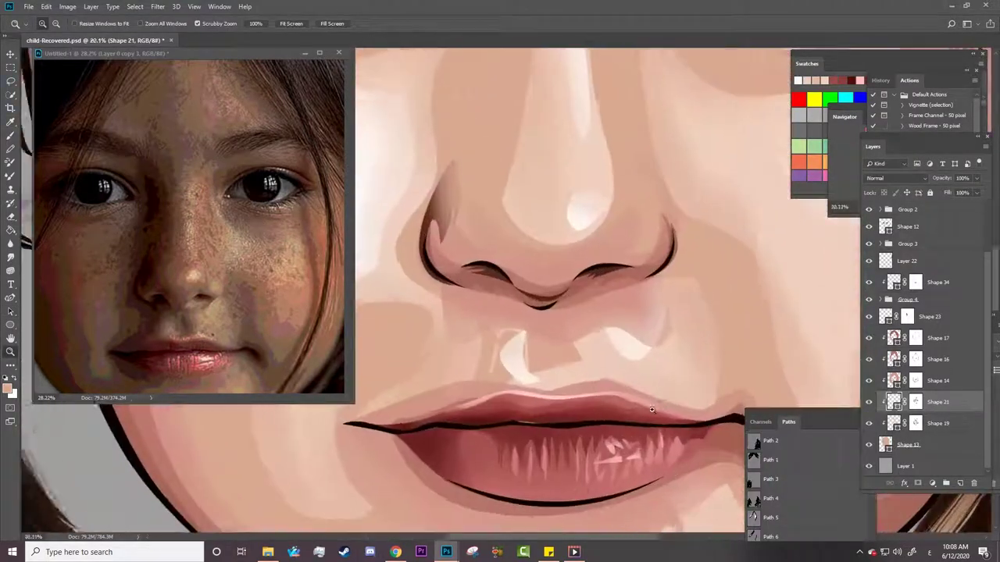
pyautogui.press('b')
pyautogui.click(915, 402)
pyautogui.rightClick(625, 328)
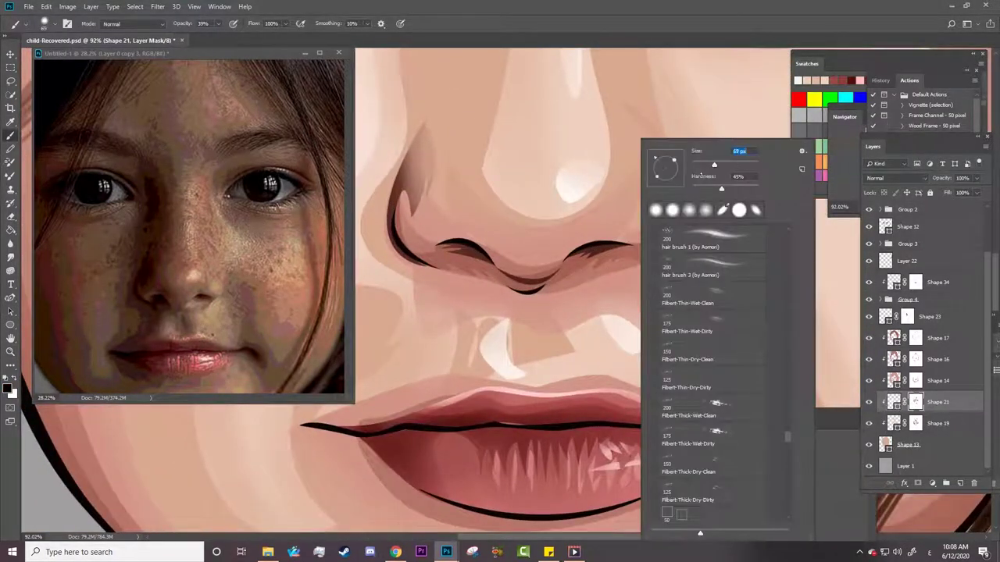
pyautogui.press('Escape')
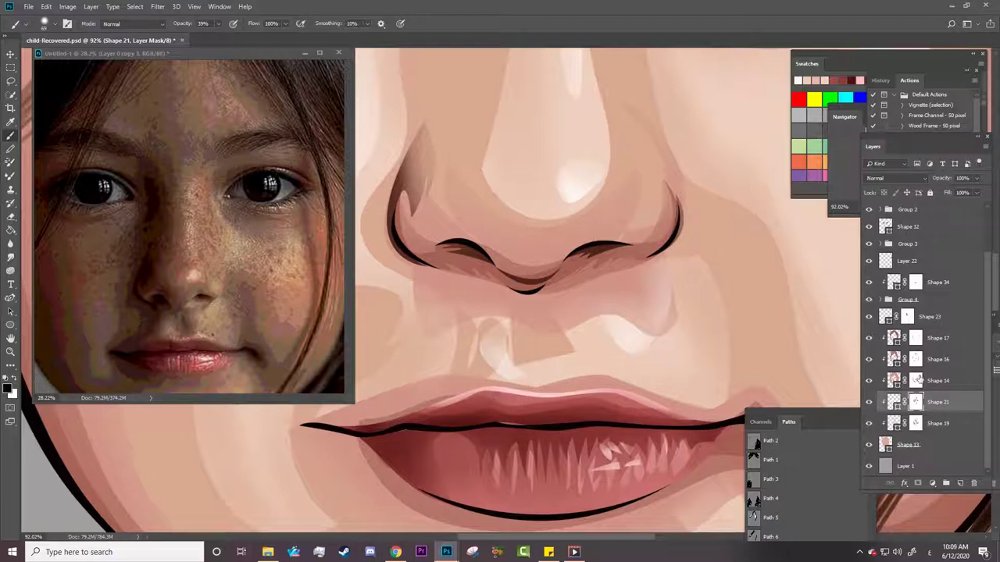
pyautogui.click(913, 424)
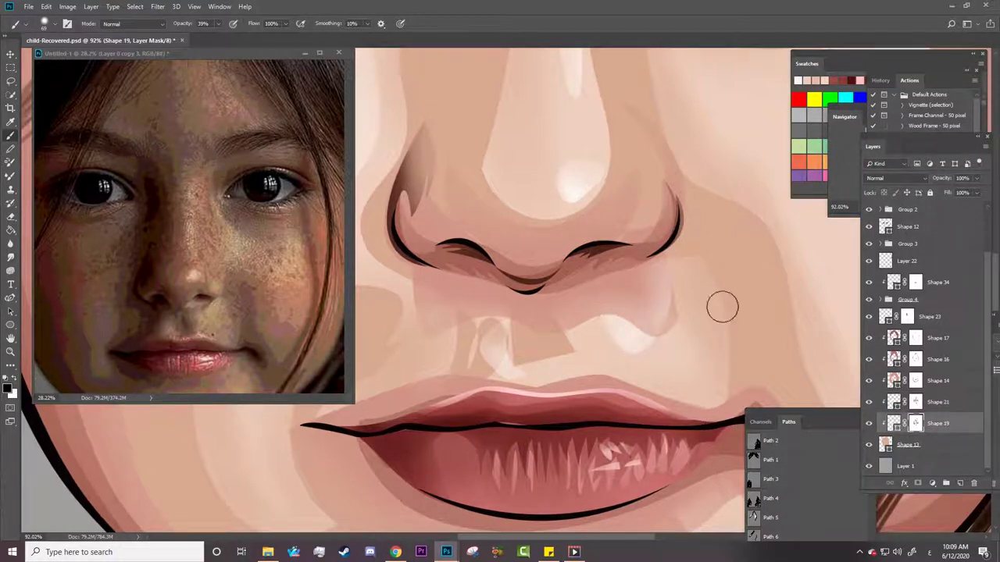
pyautogui.moveTo(558, 351)
pyautogui.mouseDown()
pyautogui.moveTo(502, 315)
pyautogui.moveTo(515, 337)
pyautogui.moveTo(505, 351)
pyautogui.moveTo(518, 357)
pyautogui.moveTo(439, 336)
pyautogui.moveTo(453, 357)
pyautogui.mouseUp()
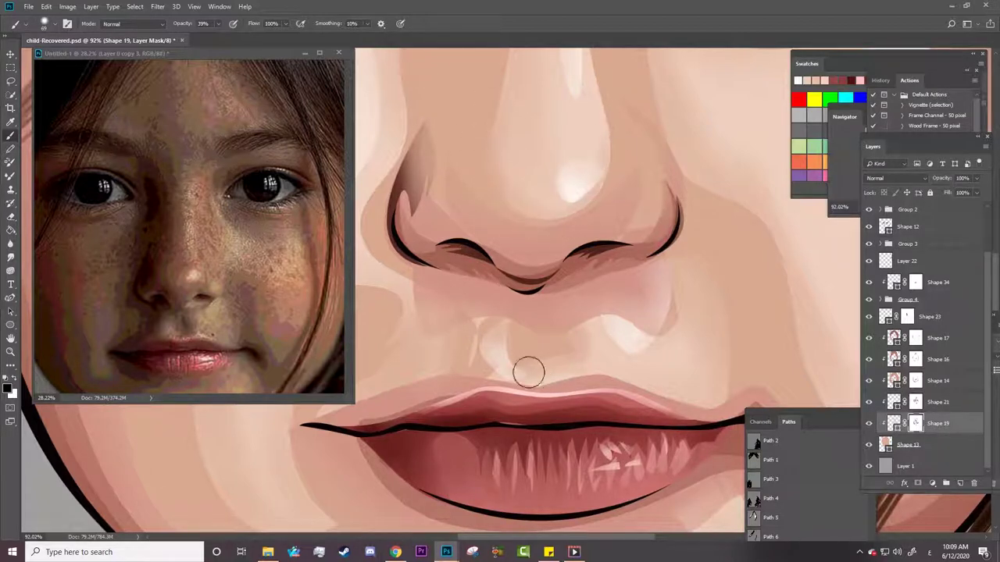
# Blend the forehead, right cheek and chin highlights on Shape 19's mask with the soft brush.
pyautogui.scroll(-5, 575, 355)
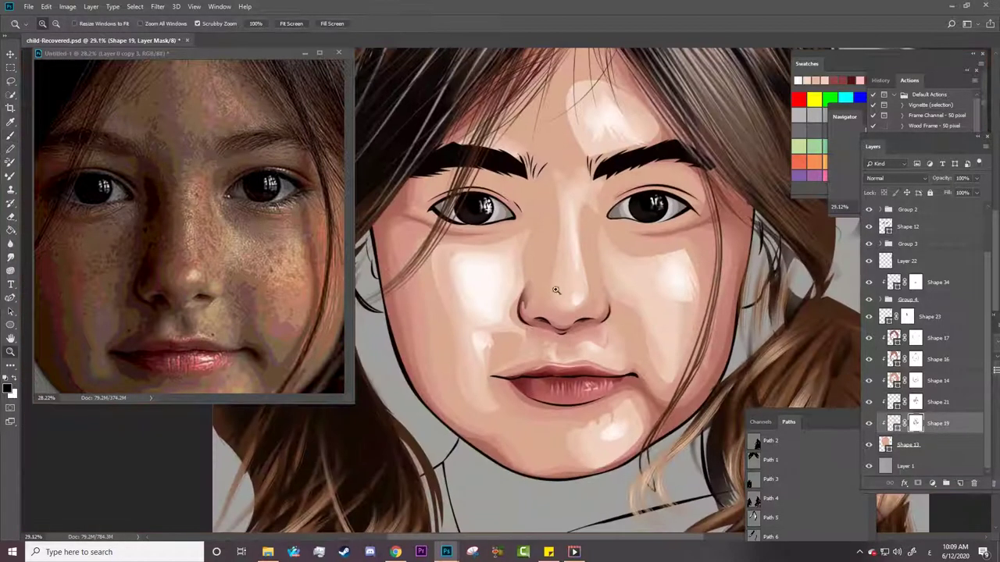
pyautogui.rightClick(576, 205)
pyautogui.press('Escape')
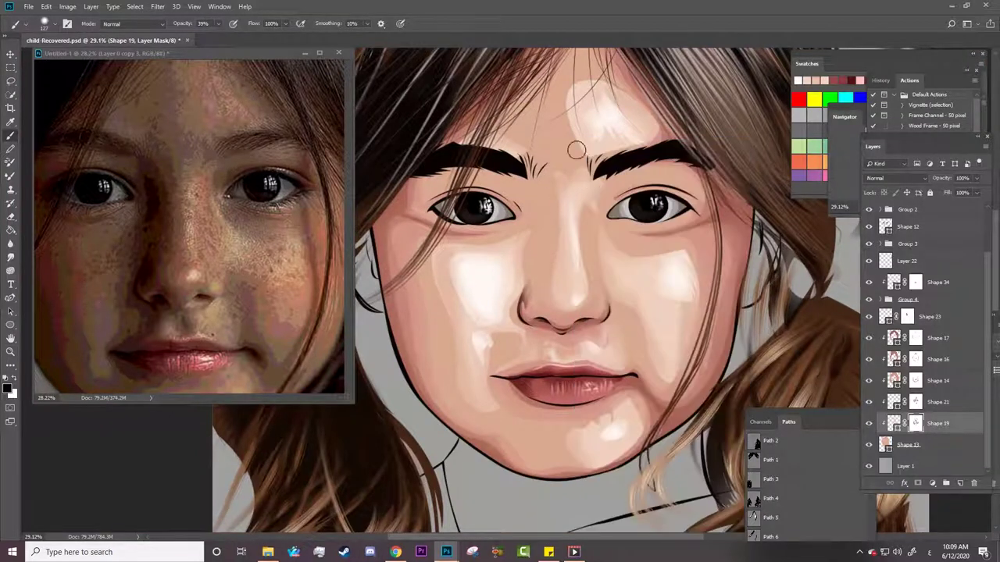
pyautogui.rightClick(593, 178)
pyautogui.press('Escape')
pyautogui.moveTo(570, 95); pyautogui.dragTo(580, 148)
pyautogui.moveTo(597, 83); pyautogui.dragTo(575, 97)
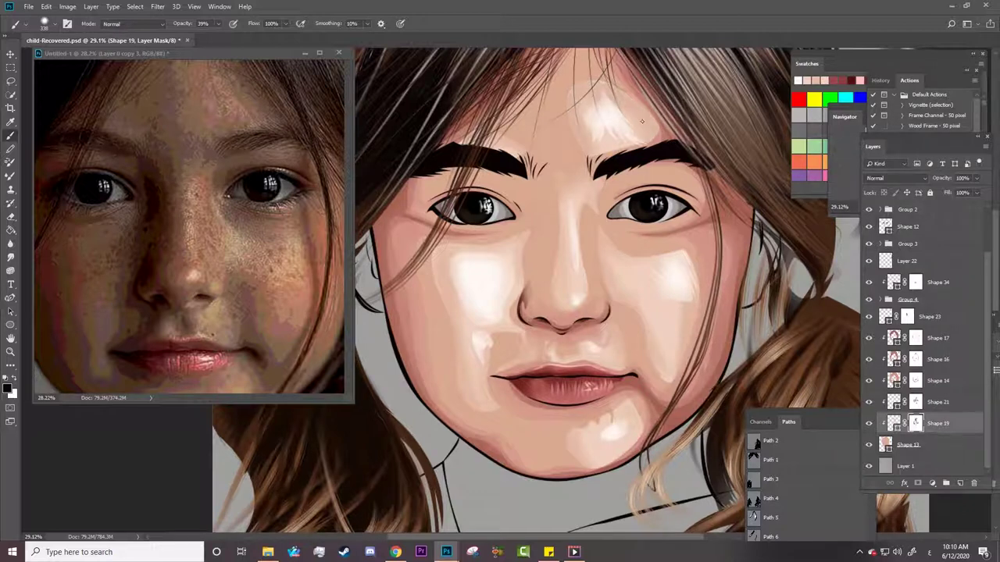
pyautogui.moveTo(693, 258); pyautogui.dragTo(675, 279)
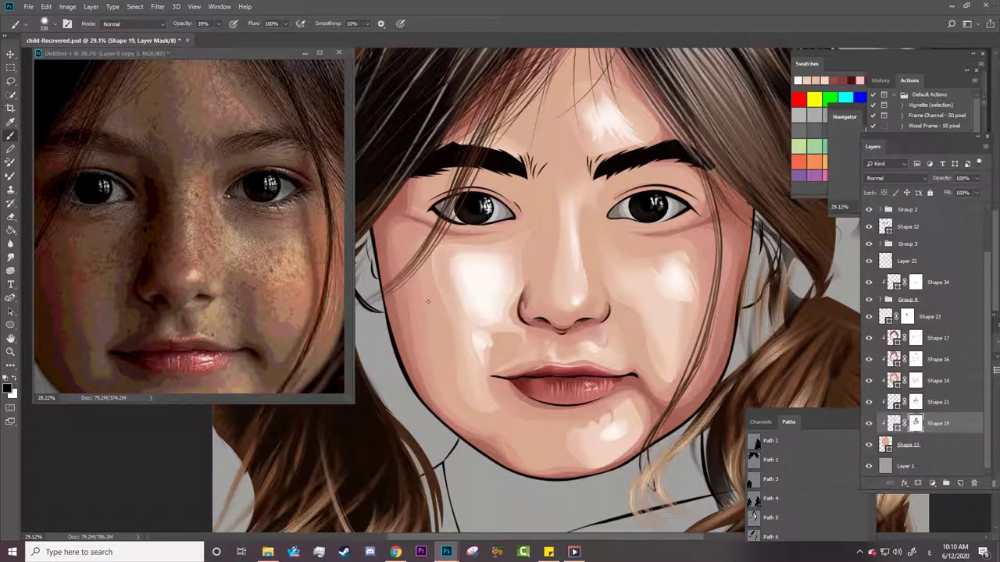
pyautogui.moveTo(623, 406); pyautogui.dragTo(595, 426)
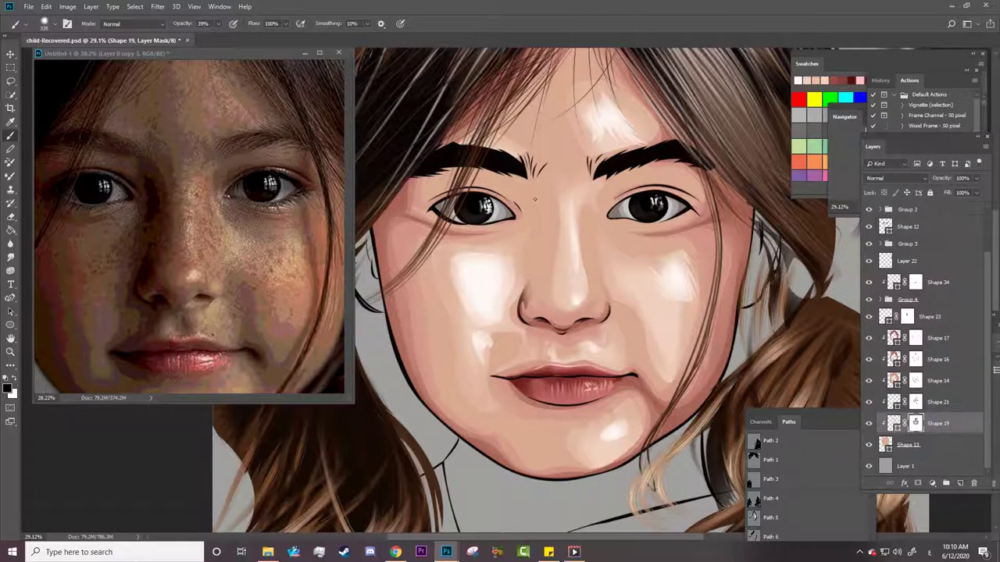
pyautogui.moveTo(603, 453); pyautogui.dragTo(562, 469)
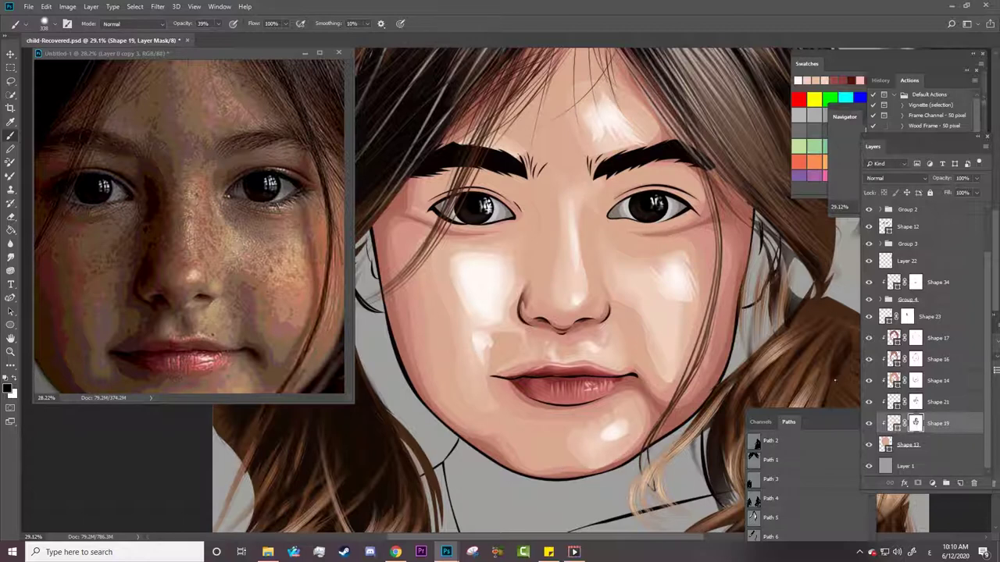
# Blend both cheek highlights into the skin through Shape 21's layer mask.
pyautogui.click(916, 402)
pyautogui.moveTo(482, 238); pyautogui.dragTo(496, 286)
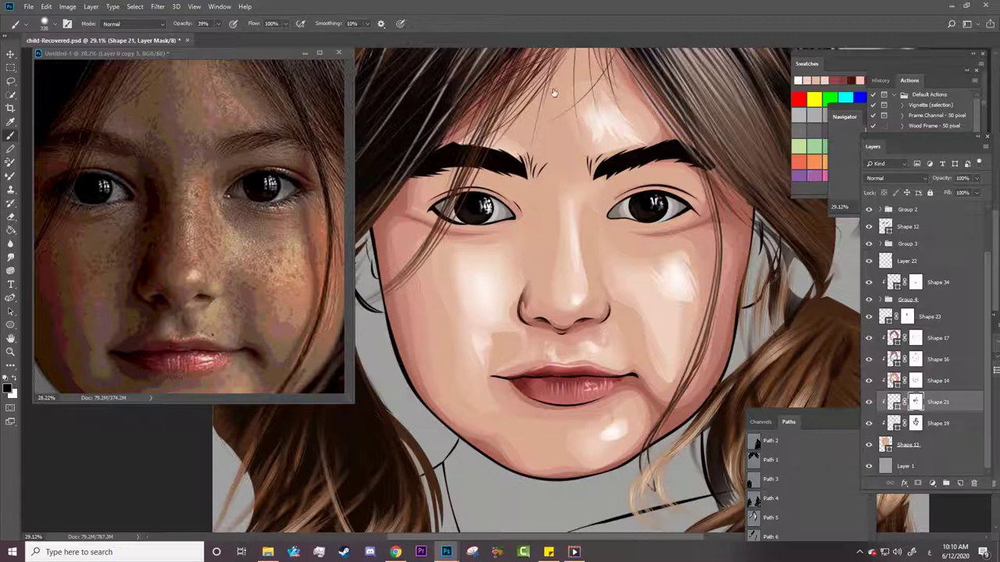
pyautogui.moveTo(662, 266); pyautogui.dragTo(689, 282)
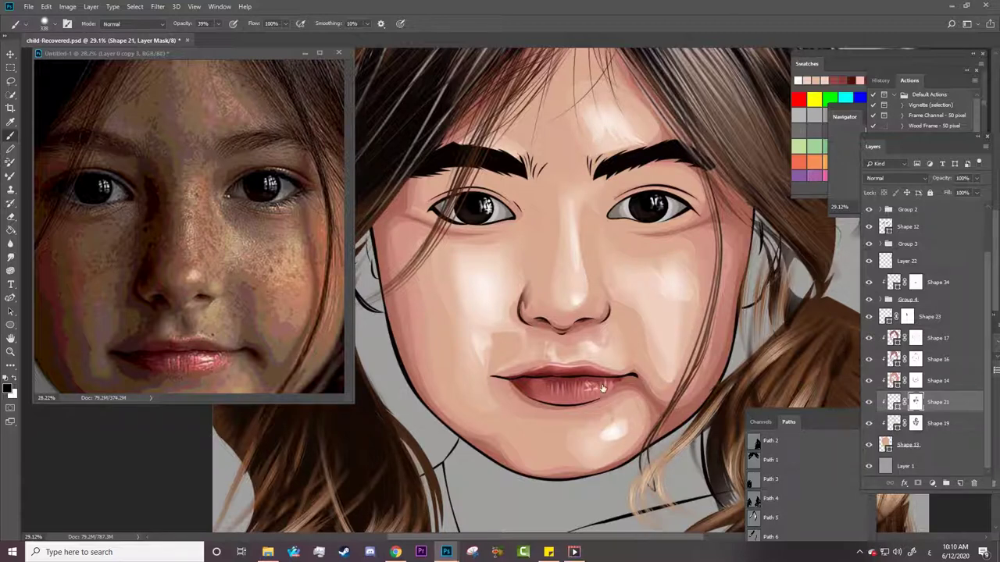
pyautogui.press('z')
pyautogui.moveTo(500, 238); pyautogui.dragTo(457, 238)
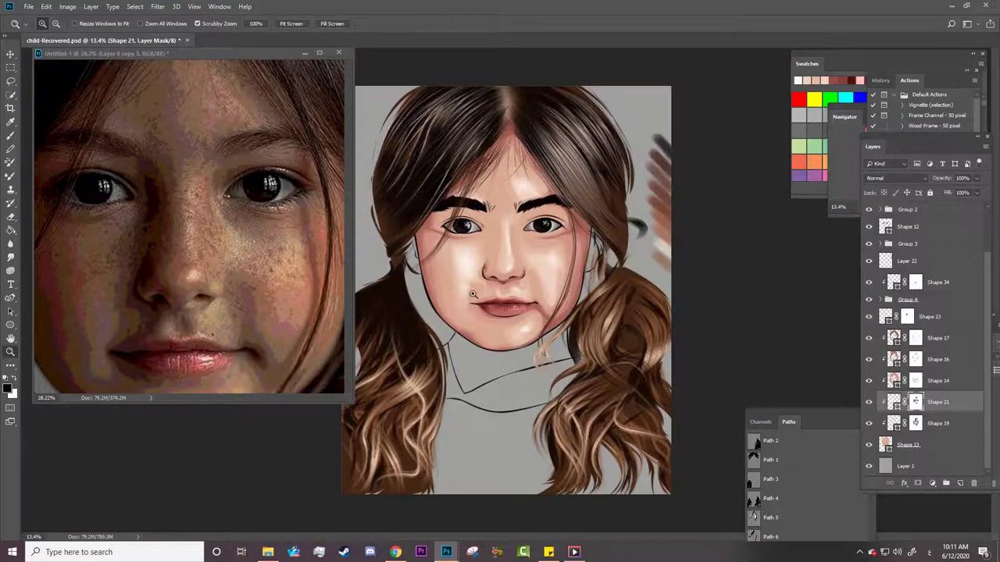
pyautogui.moveTo(470, 299); pyautogui.dragTo(532, 327)
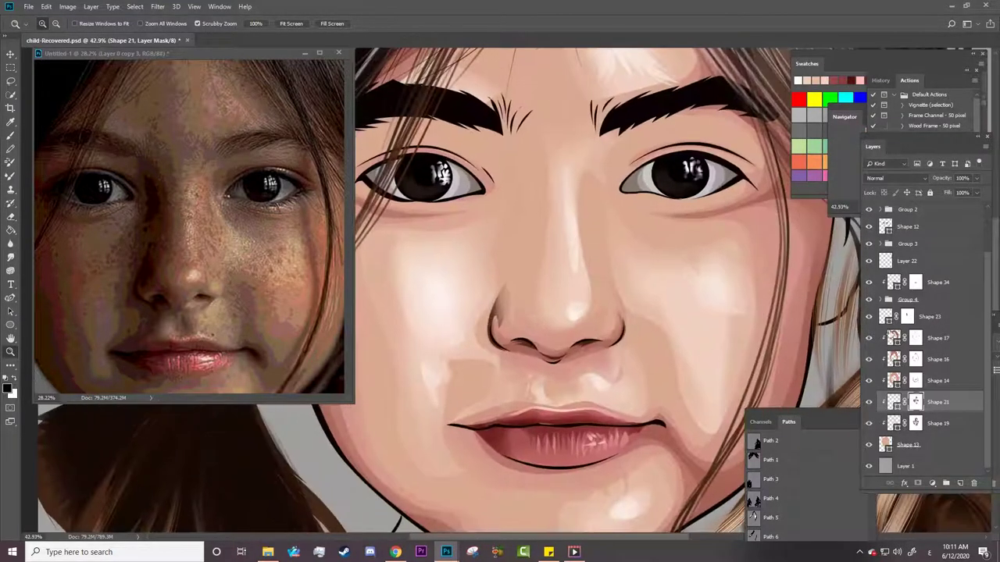
pyautogui.click(907, 317)
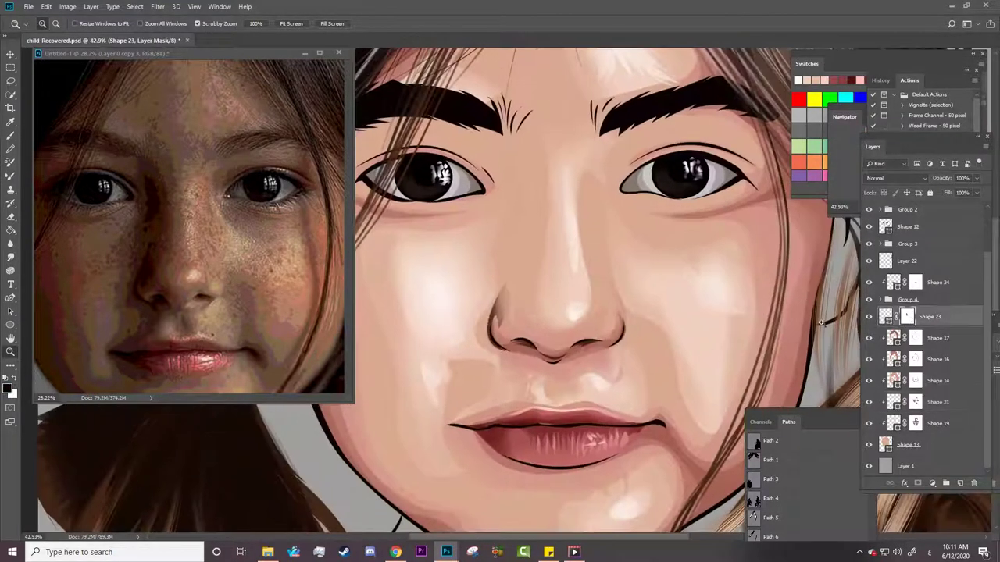
pyautogui.press('b')
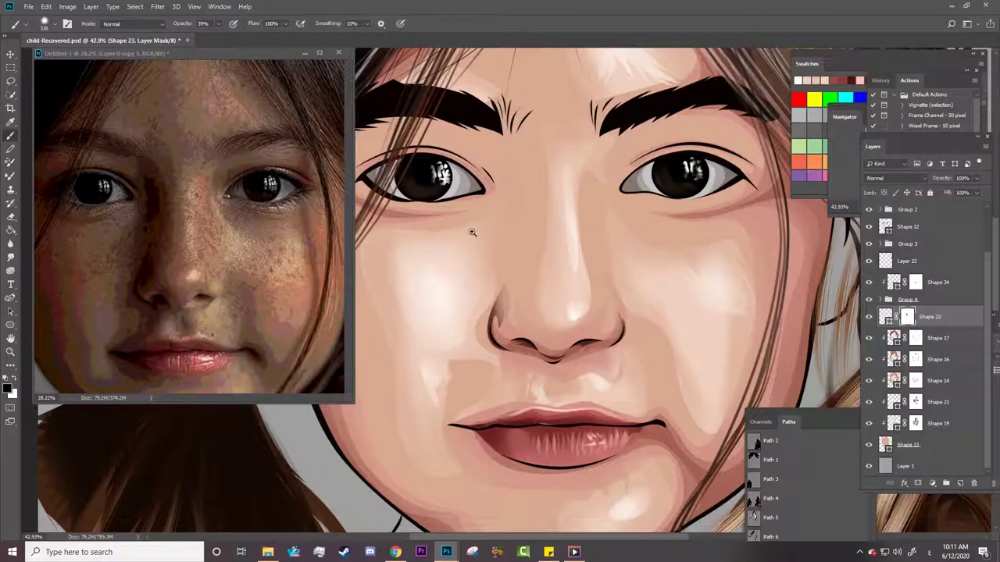
# Zoom in on the lips and chin, select the Shape 19 chin highlight and show the reference photo.
pyautogui.press('z')
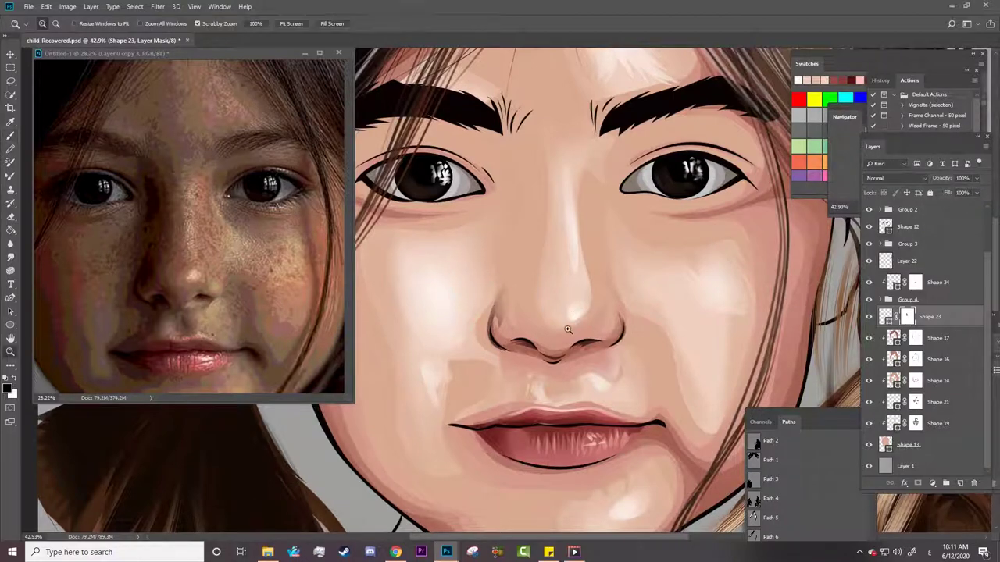
pyautogui.moveTo(568, 330)
pyautogui.mouseDown()
pyautogui.moveTo(534, 447)
pyautogui.moveTo(645, 381)
pyautogui.mouseUp()
pyautogui.press('a')
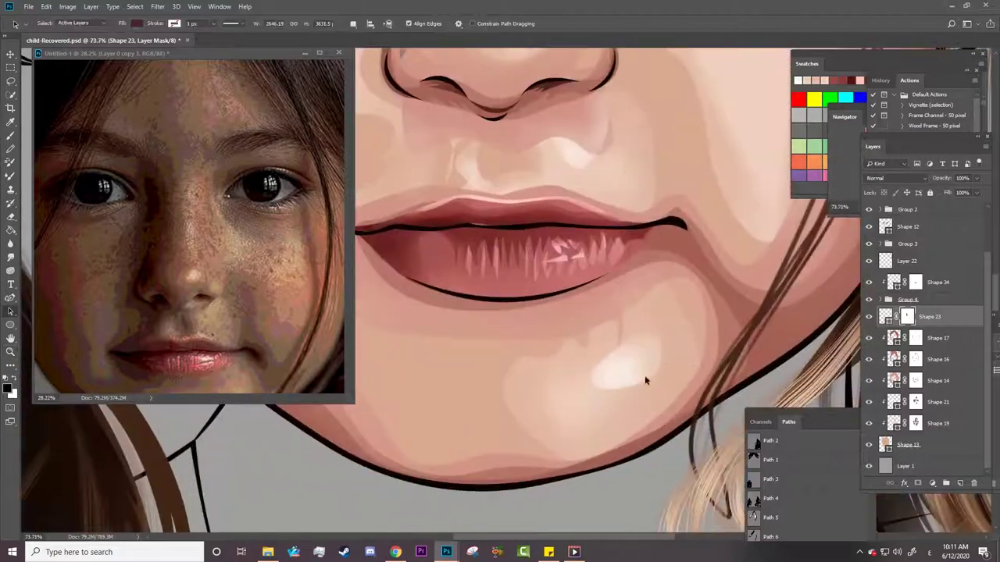
pyautogui.click(934, 402)
pyautogui.scroll(2, 922, 313)
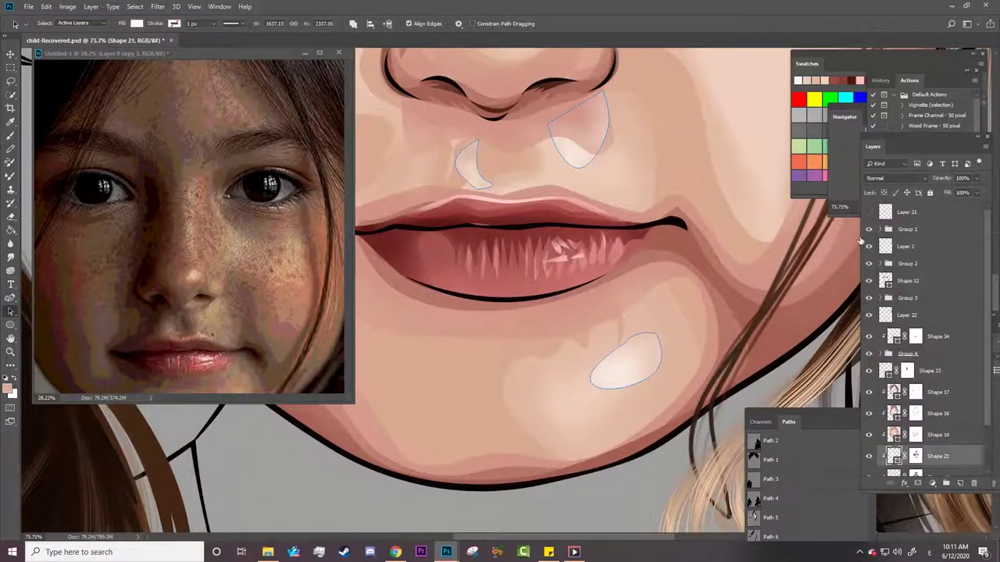
pyautogui.click(869, 229)
# Add a point to the chin highlight outline and curve its lower edge to follow the photo.
pyautogui.press('p')
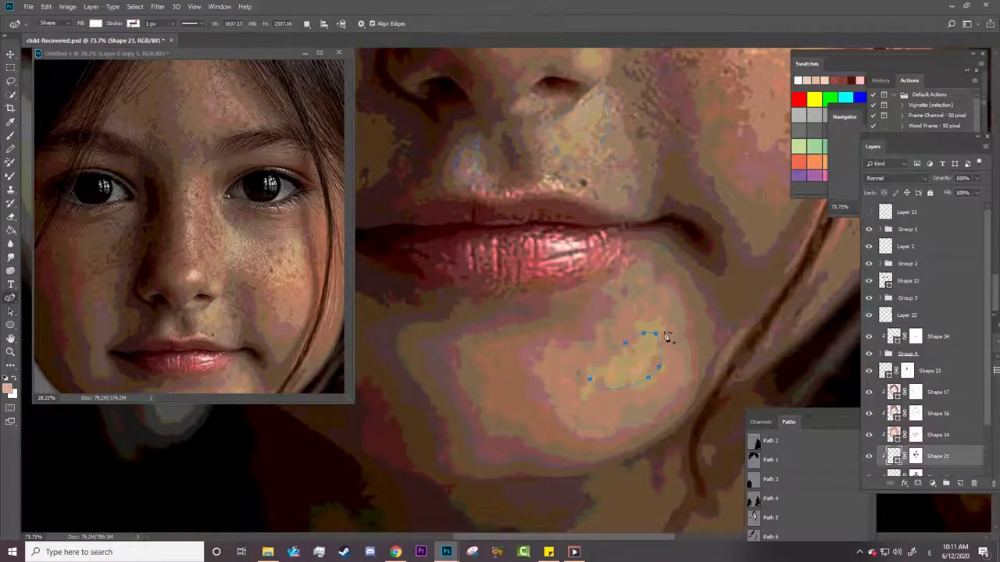
pyautogui.rightClick(637, 321)
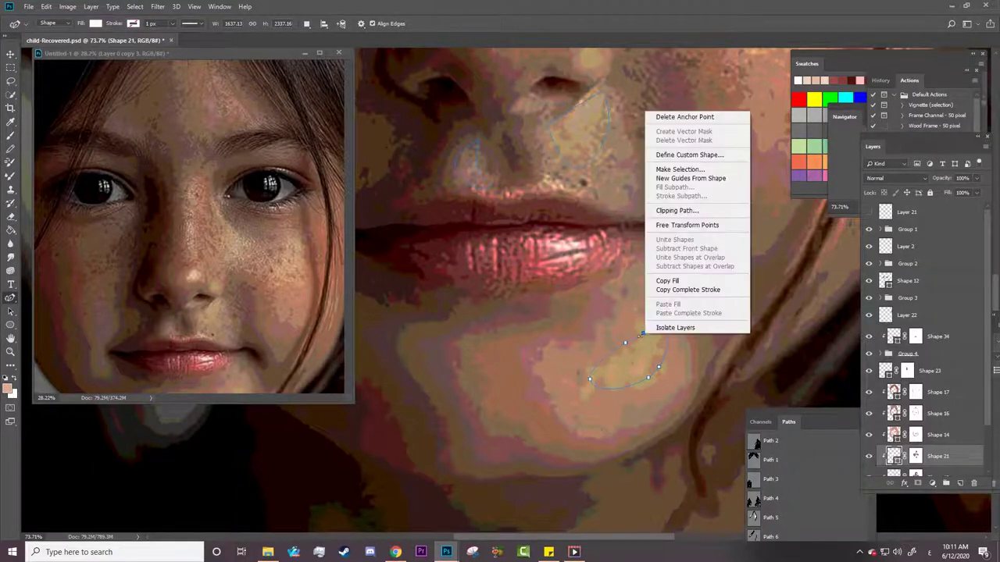
pyautogui.click(642, 333)
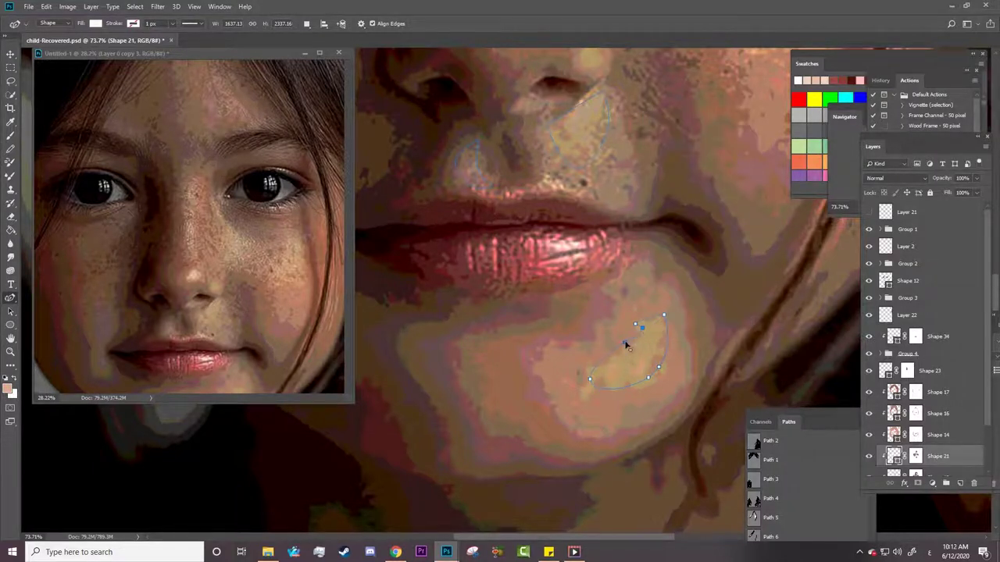
pyautogui.moveTo(625, 344)
pyautogui.mouseDown()
pyautogui.moveTo(630, 353)
pyautogui.moveTo(598, 365)
pyautogui.moveTo(610, 376)
pyautogui.moveTo(610, 362)
pyautogui.moveTo(624, 364)
pyautogui.moveTo(588, 373)
pyautogui.moveTo(579, 397)
pyautogui.mouseUp()
pyautogui.moveTo(580, 393)
pyautogui.mouseDown()
pyautogui.moveTo(601, 402)
pyautogui.moveTo(647, 388)
pyautogui.moveTo(652, 376)
pyautogui.mouseUp()
pyautogui.moveTo(658, 352); pyautogui.dragTo(666, 360)
# Add more anchors along the chin outline, undoing a misplaced one and nudging the last right.
pyautogui.keyDown('ctrl'); pyautogui.click(676, 345); pyautogui.keyUp('ctrl')
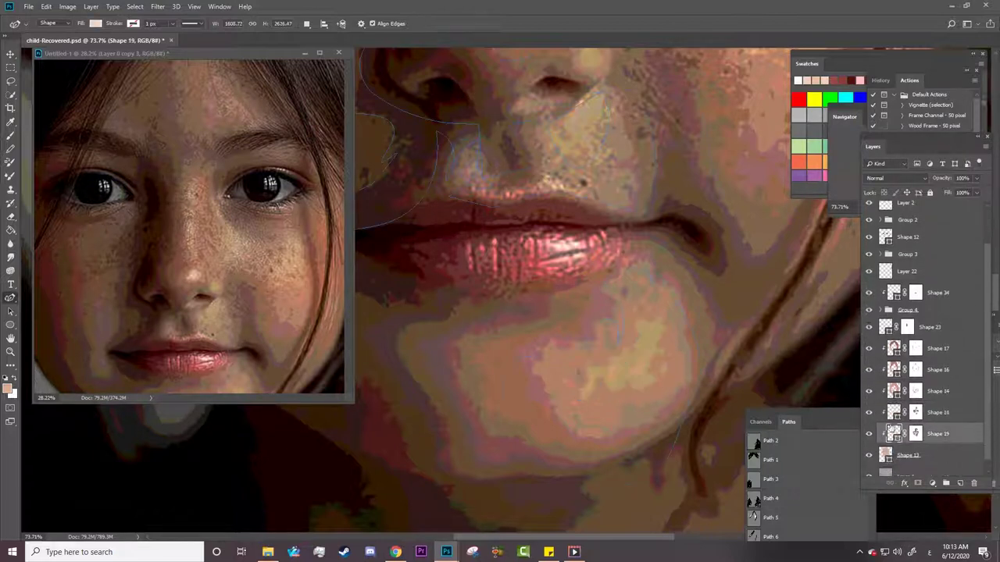
pyautogui.keyDown('ctrl'); pyautogui.click(687, 356); pyautogui.keyUp('ctrl')
pyautogui.click(687, 329)
pyautogui.click(656, 409)
pyautogui.click(574, 438)
pyautogui.hotkey('ctrl', 'z')
pyautogui.rightClick(575, 441)
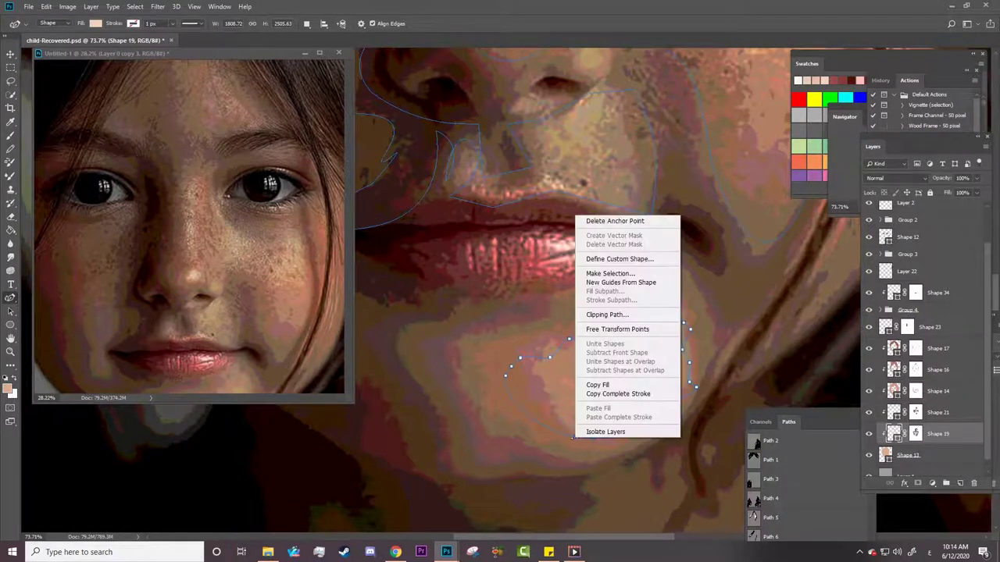
pyautogui.press('Escape')
pyautogui.moveTo(578, 440); pyautogui.dragTo(594, 442)
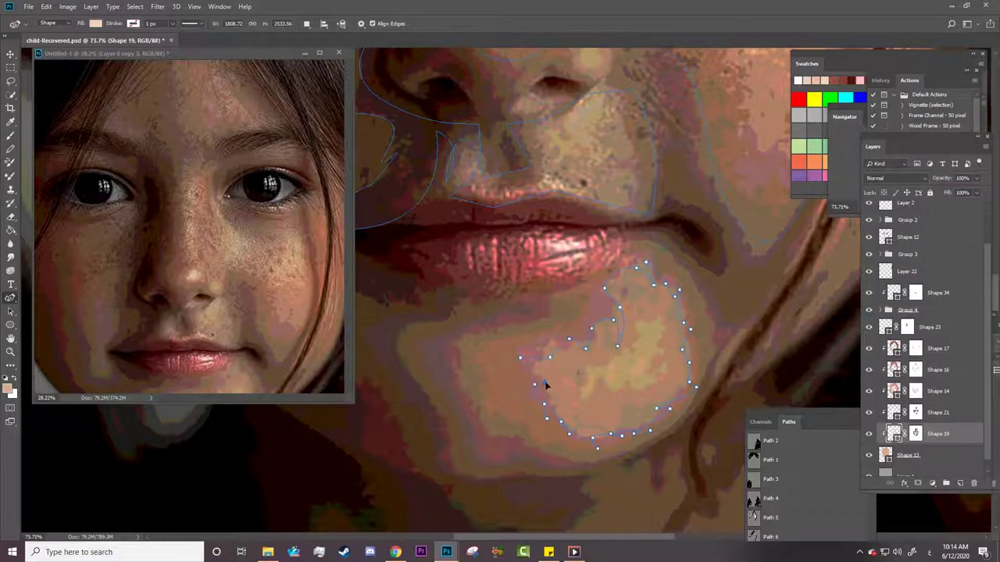
pyautogui.scroll(2, 906, 274)
pyautogui.click(868, 211)
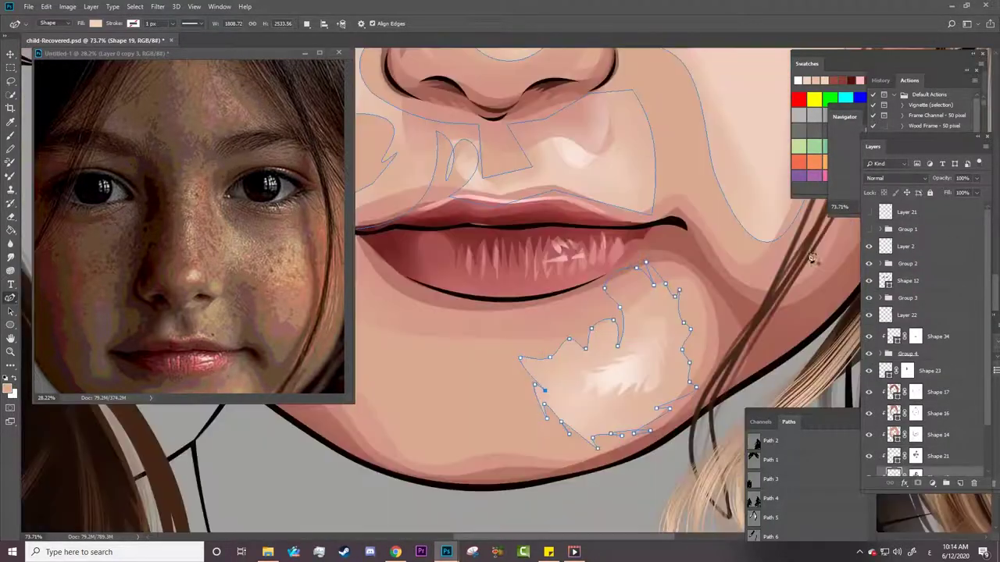
pyautogui.press('z')
pyautogui.moveTo(650, 321)
pyautogui.mouseDown()
pyautogui.moveTo(627, 327)
pyautogui.moveTo(637, 410)
pyautogui.mouseUp()
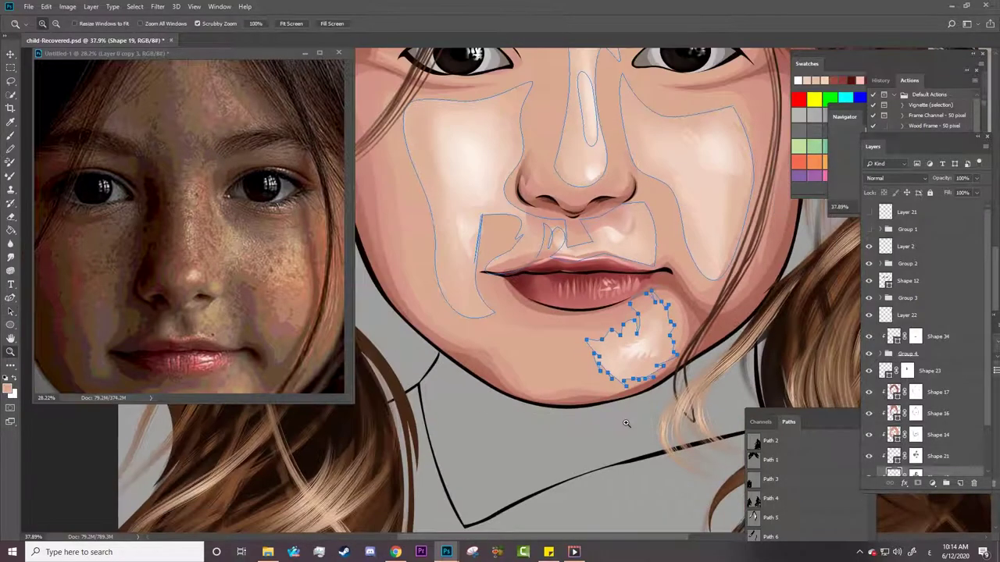
pyautogui.moveTo(594, 336); pyautogui.dragTo(558, 337)
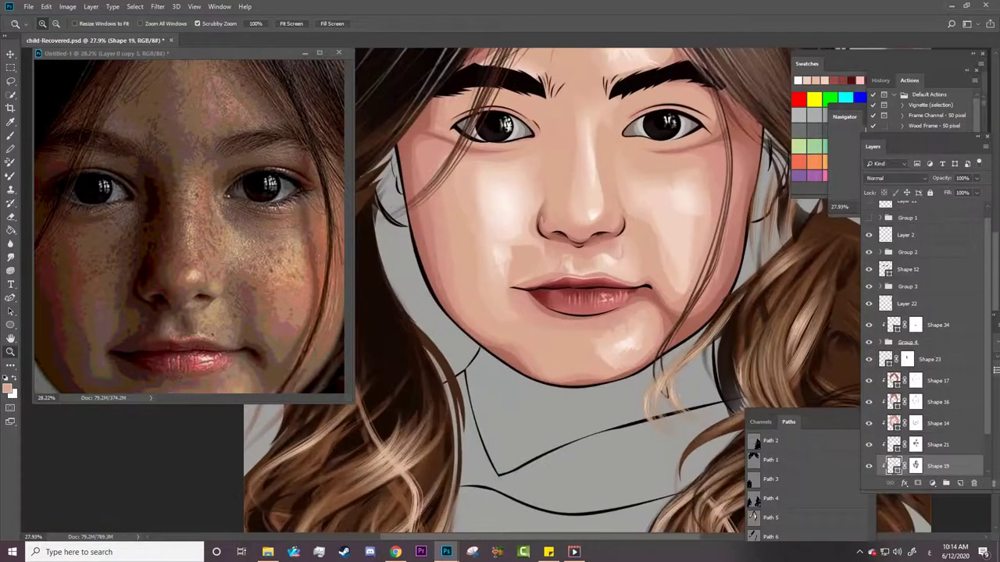
pyautogui.moveTo(508, 234); pyautogui.dragTo(587, 257)
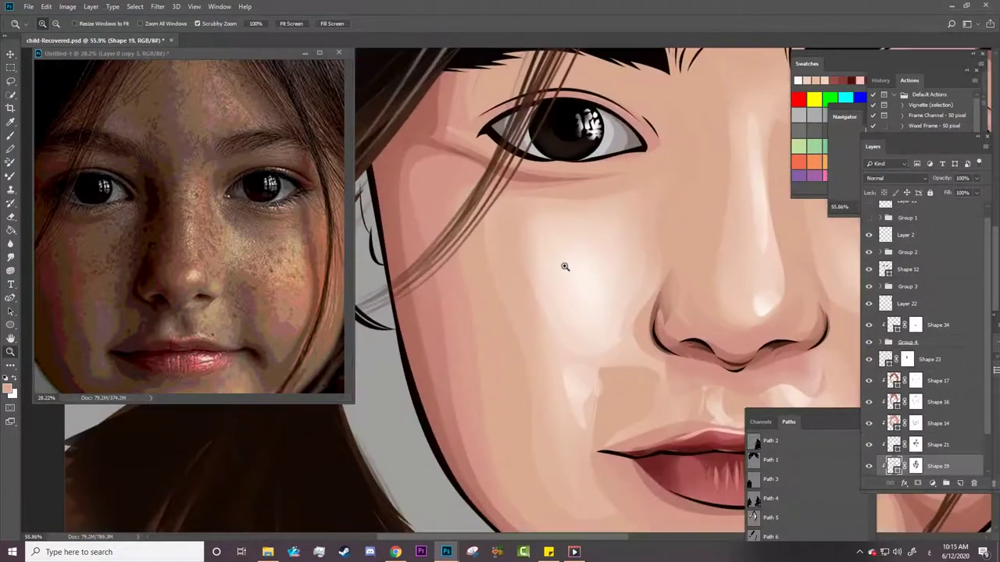
pyautogui.scroll(-2, 922, 351)
pyautogui.click(937, 402)
pyautogui.press('a')
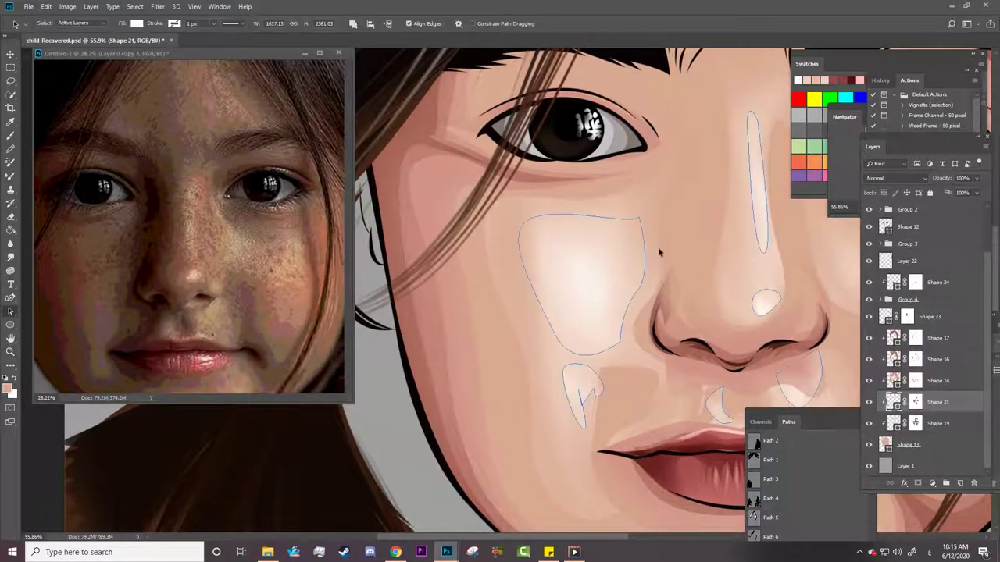
pyautogui.press('b')
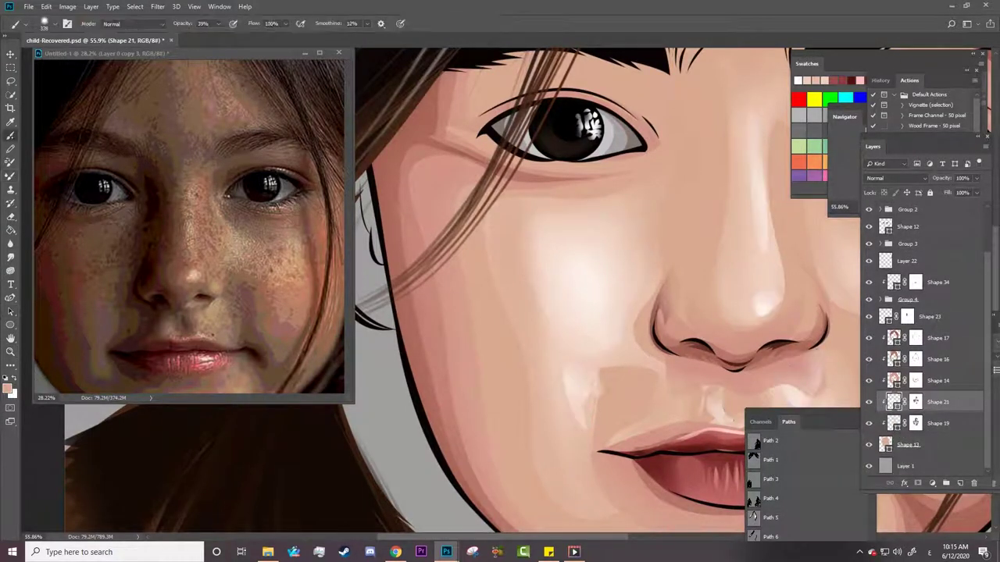
pyautogui.click(916, 402)
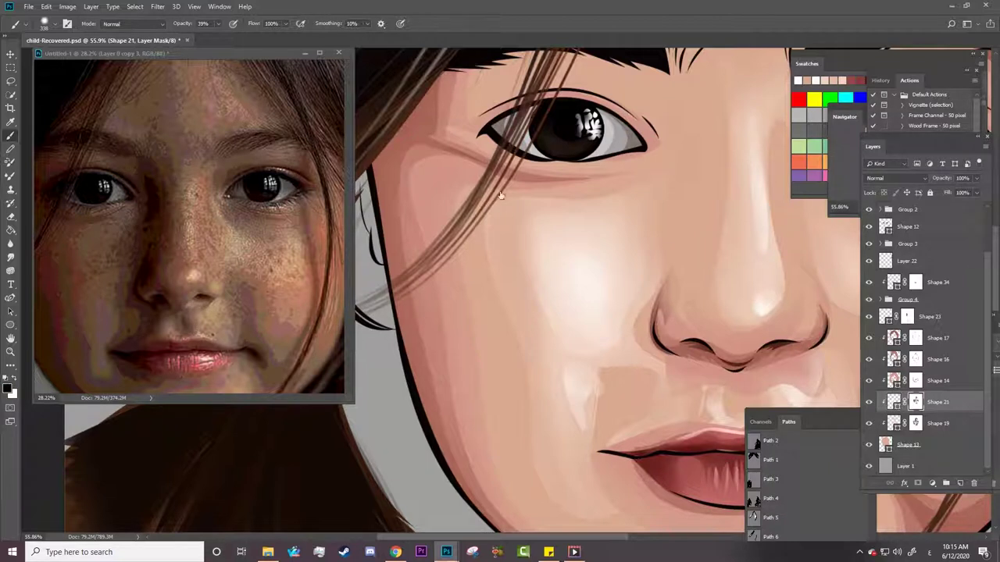
pyautogui.click(868, 401)
pyautogui.click(915, 423)
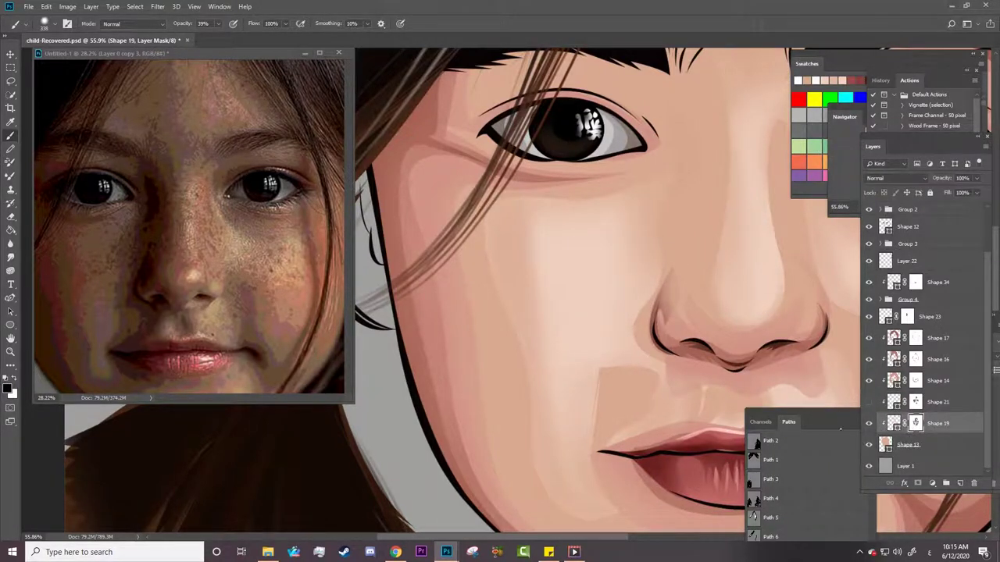
pyautogui.click(869, 422)
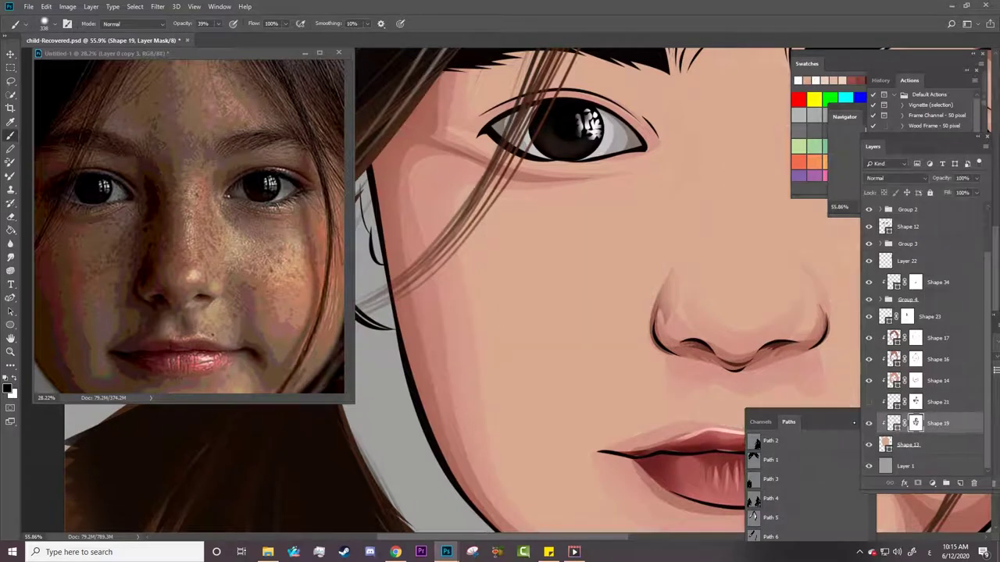
pyautogui.press('x')
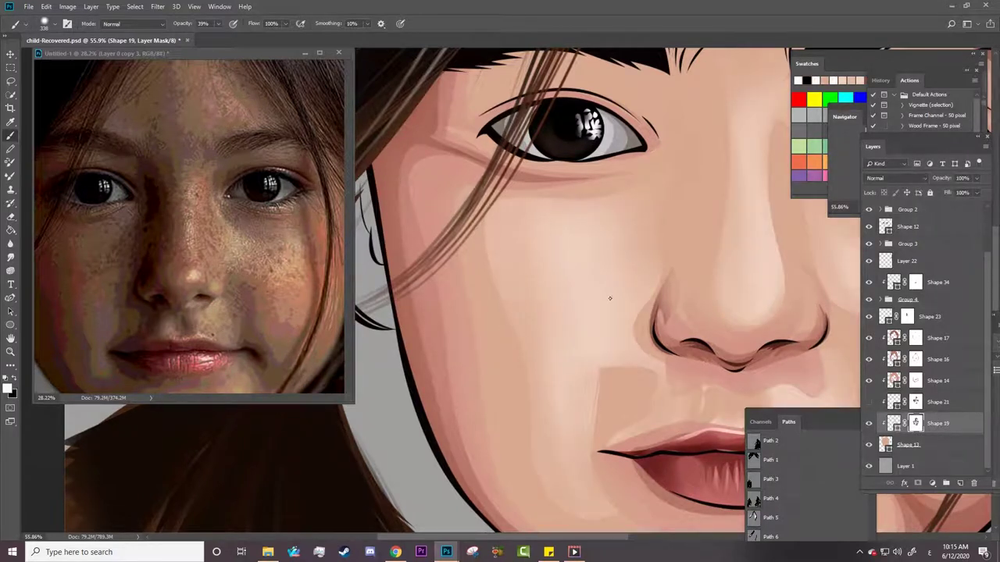
pyautogui.click(868, 401)
pyautogui.click(916, 401)
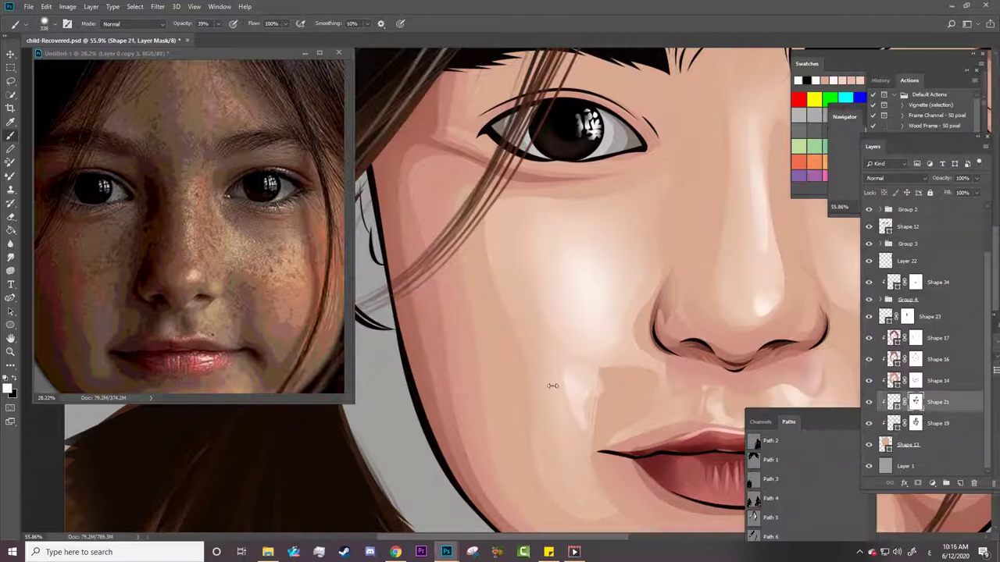
pyautogui.press('a')
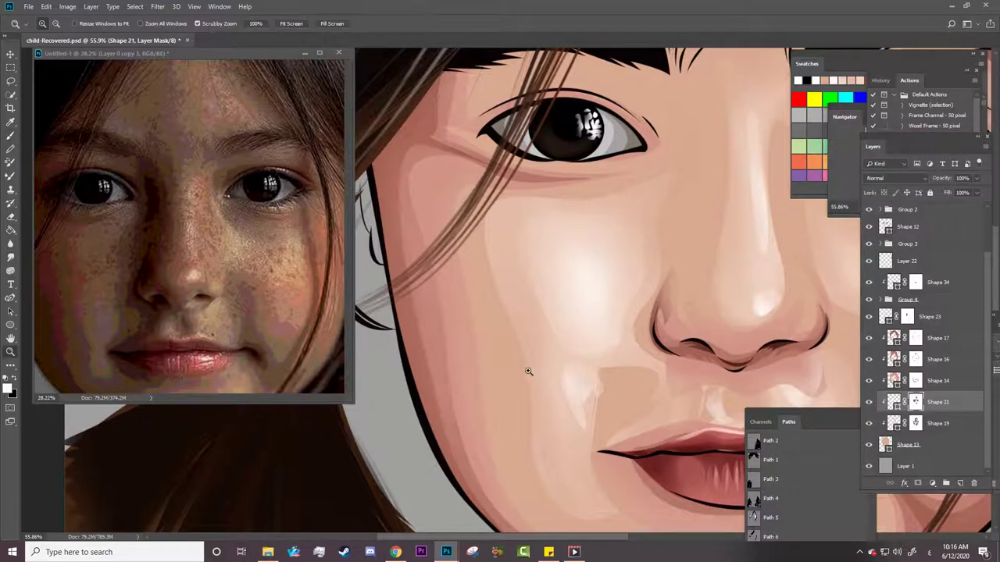
pyautogui.scroll(-3, 526, 364)
pyautogui.scroll(5, 569, 352)
# Delete the bottom anchor of the small cheek highlight beside the nose, then hide the reference photo.
pyautogui.click(544, 339)
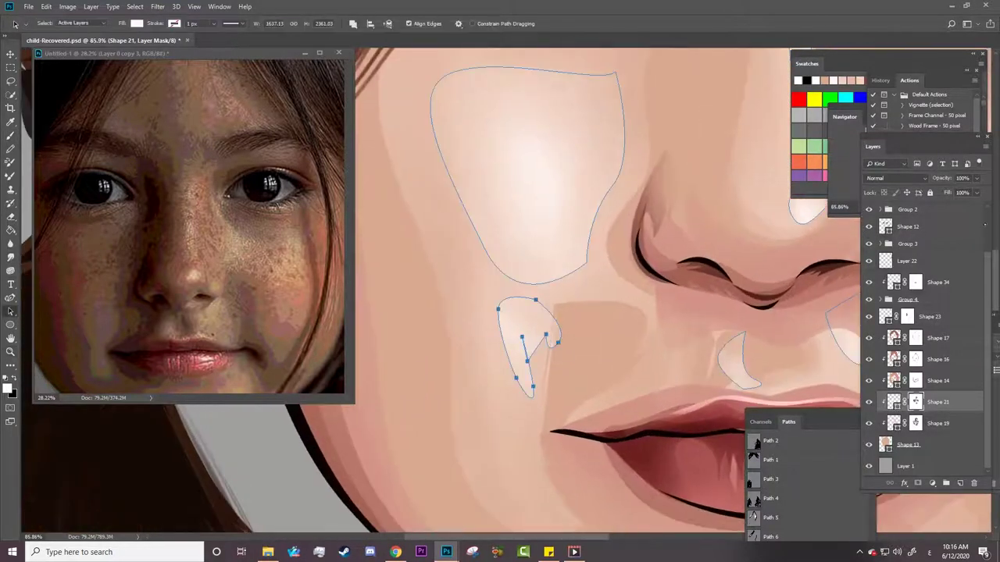
pyautogui.press('p')
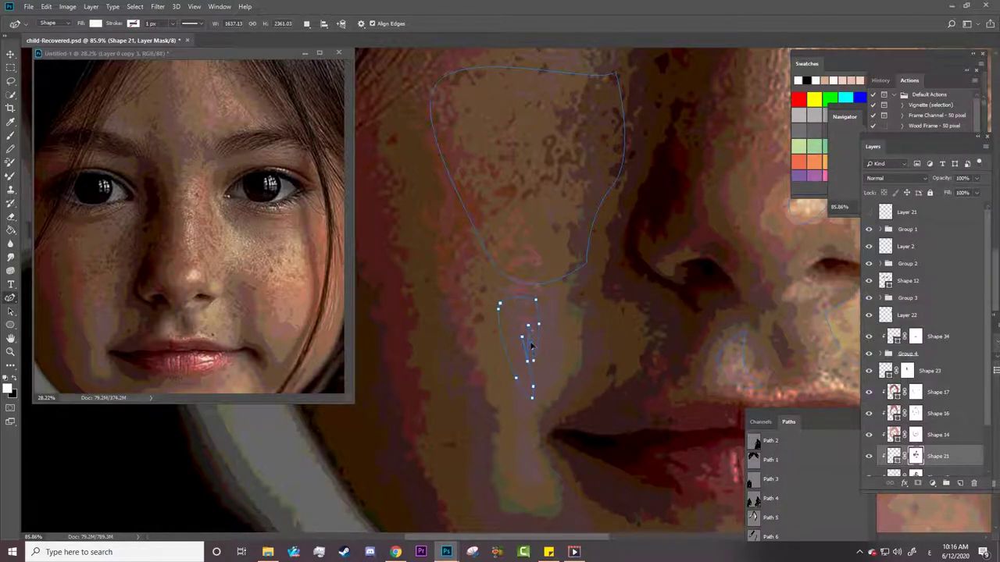
pyautogui.click(533, 399)
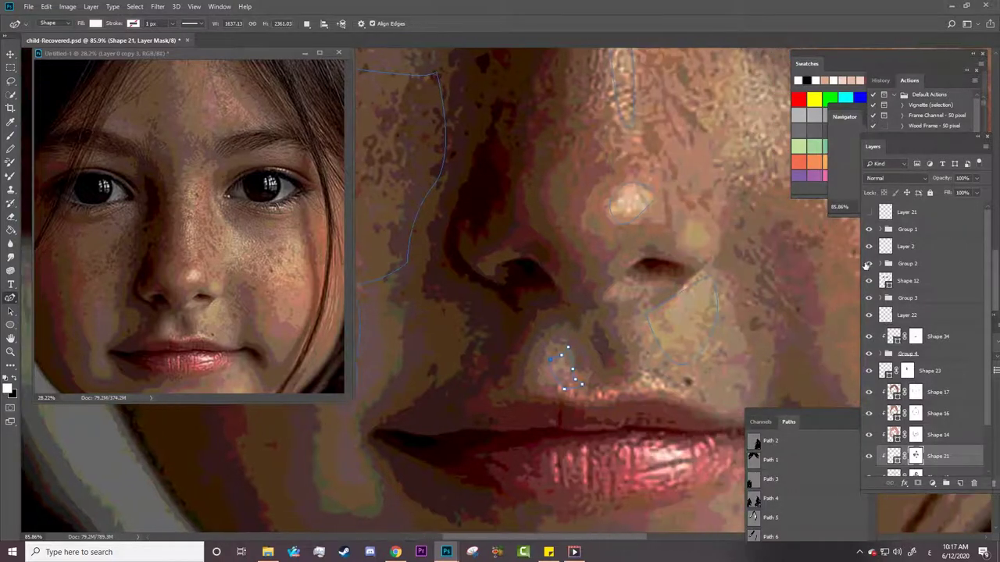
pyautogui.click(868, 229)
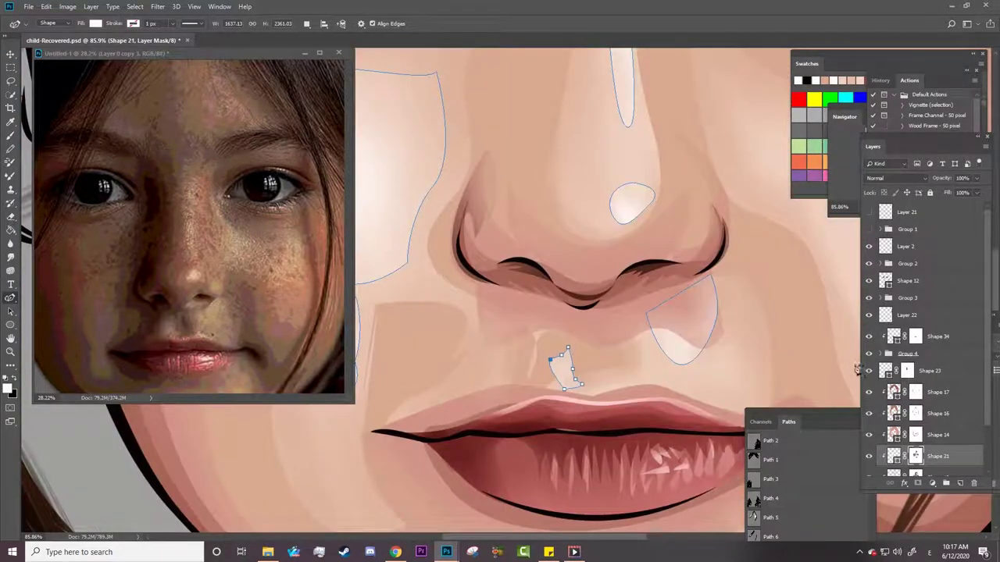
pyautogui.press('a')
pyautogui.scroll(-2, 700, 326)
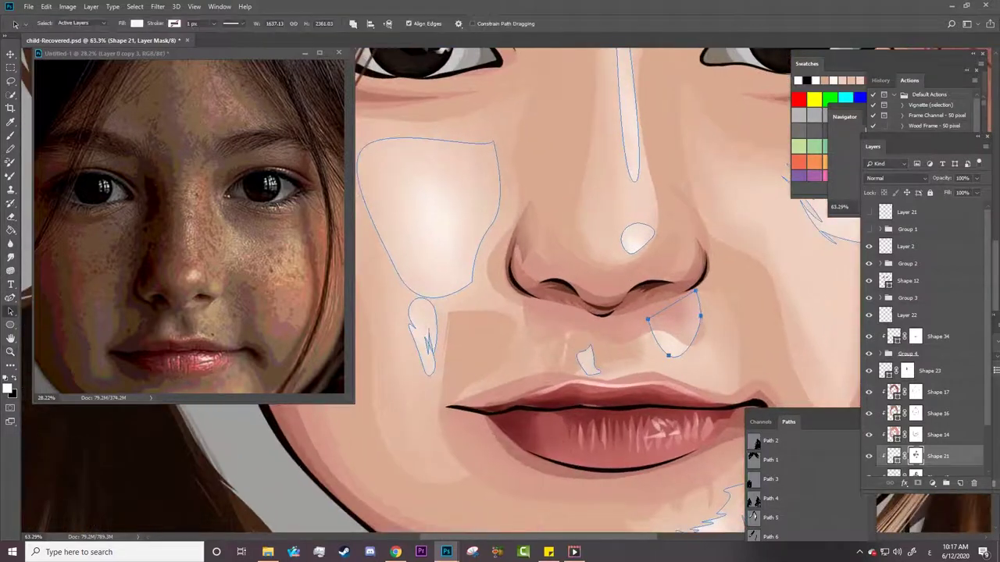
pyautogui.press('z')
pyautogui.scroll(-3, 540, 398)
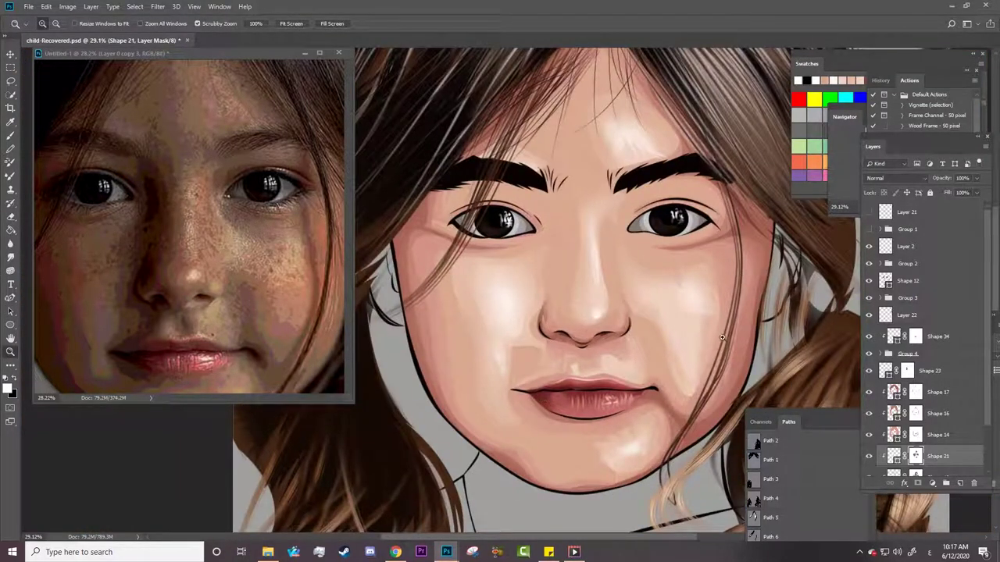
# Paint on Shape 14's layer mask to add a lighter skin patch above the upper lip.
pyautogui.scroll(1, 723, 338)
pyautogui.press('b')
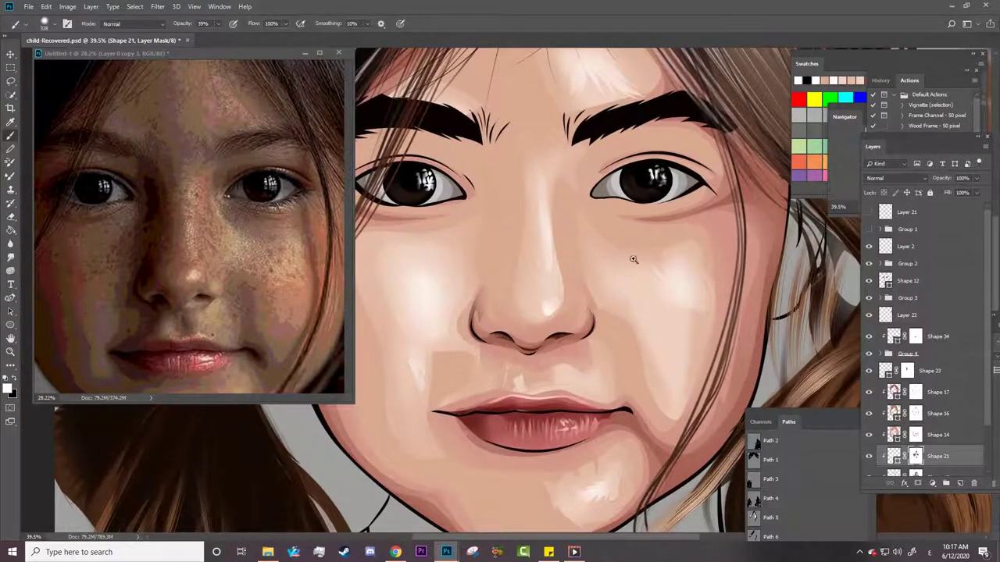
pyautogui.scroll(-3, 977, 404)
pyautogui.click(937, 422)
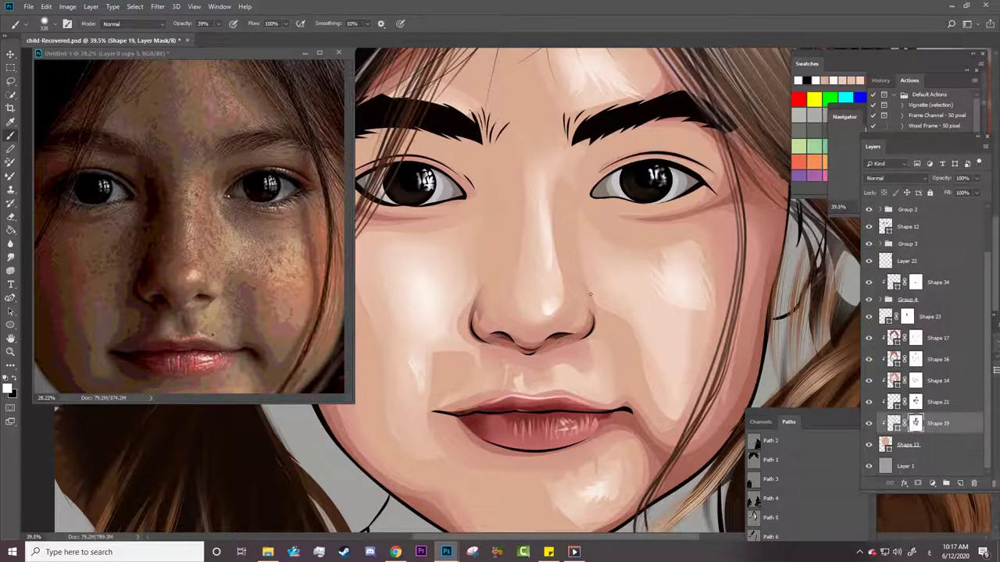
pyautogui.press('x')
pyautogui.press('z')
pyautogui.moveTo(636, 279)
pyautogui.mouseDown()
pyautogui.moveTo(573, 341)
pyautogui.moveTo(556, 337)
pyautogui.mouseUp()
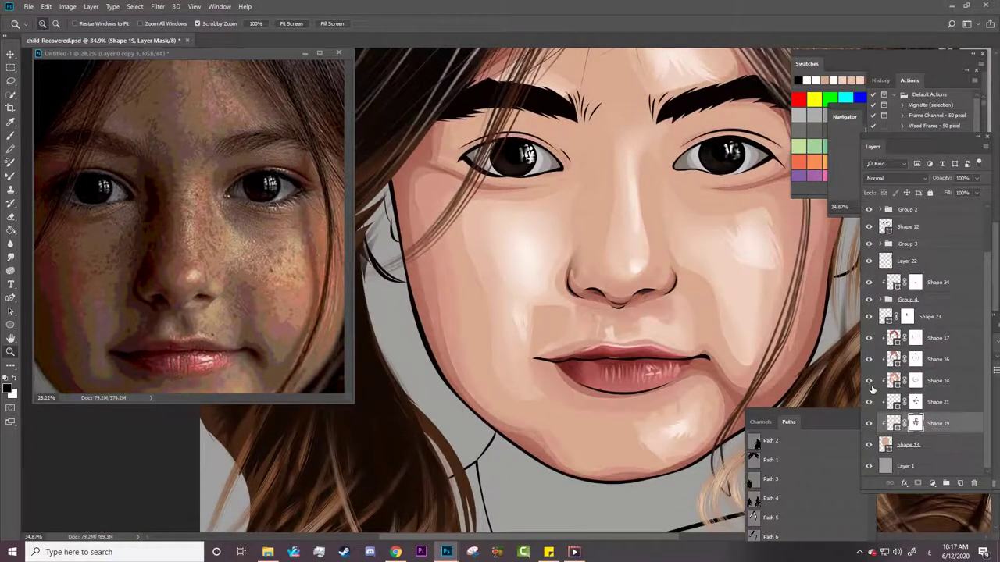
pyautogui.click(915, 381)
pyautogui.press('b')
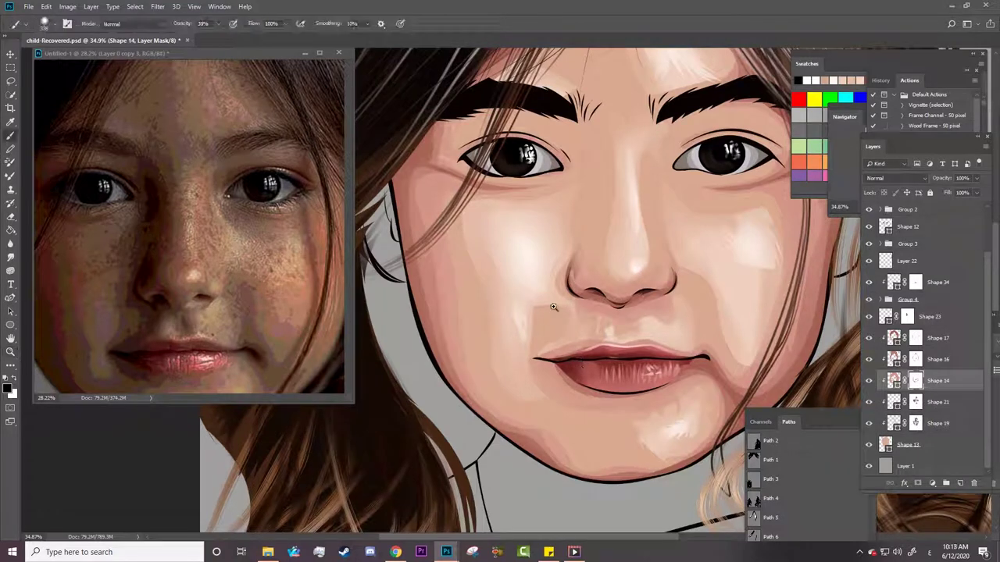
pyautogui.moveTo(553, 307); pyautogui.dragTo(660, 329)
# Target Shape 19's mask, reframe the face and save child-Recovered.psd.
pyautogui.click(894, 359)
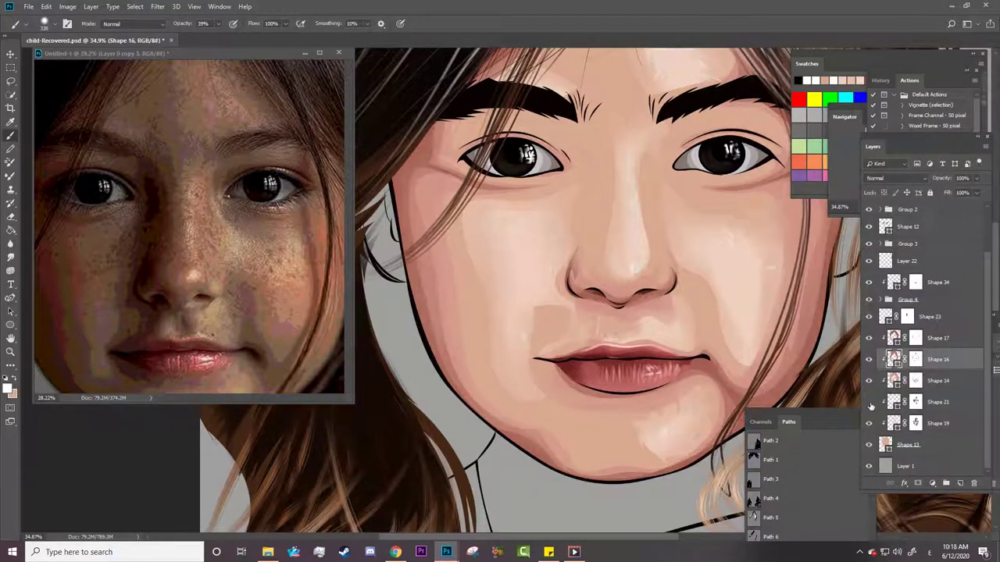
pyautogui.click(914, 423)
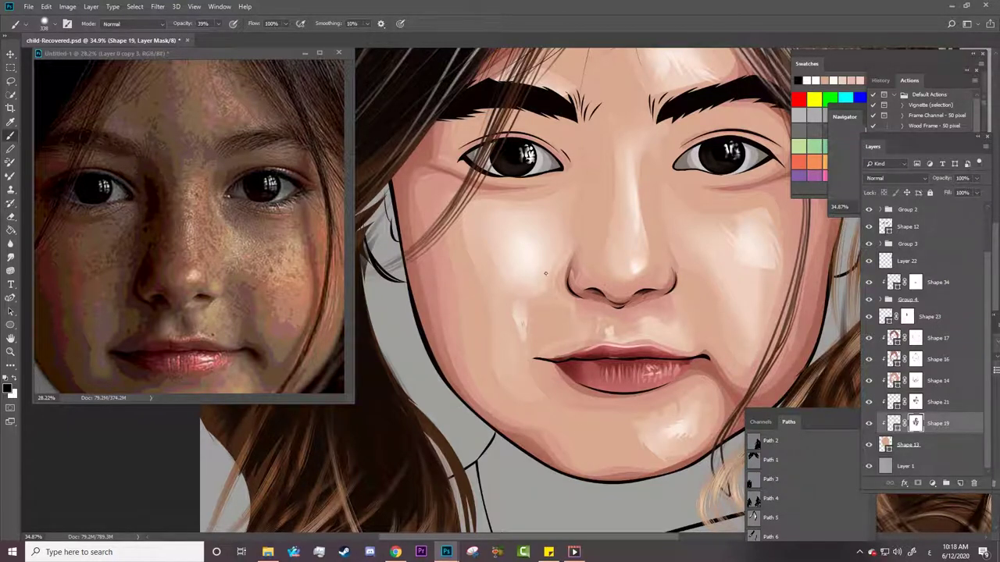
pyautogui.press('z')
pyautogui.moveTo(555, 344); pyautogui.dragTo(508, 343)
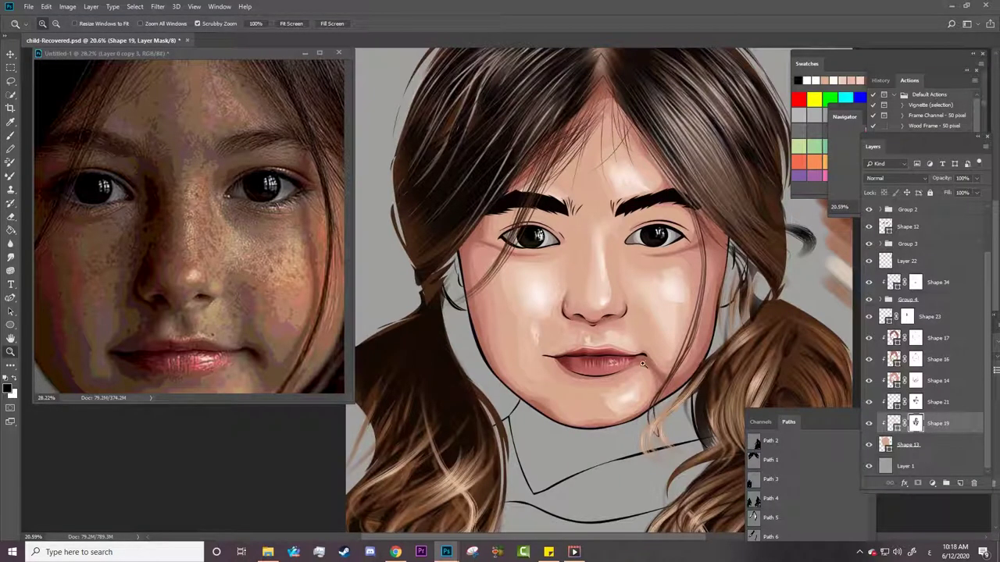
pyautogui.moveTo(560, 228)
pyautogui.mouseDown()
pyautogui.moveTo(580, 284)
pyautogui.moveTo(559, 321)
pyautogui.moveTo(617, 321)
pyautogui.mouseUp()
pyautogui.scroll(3, 977, 241)
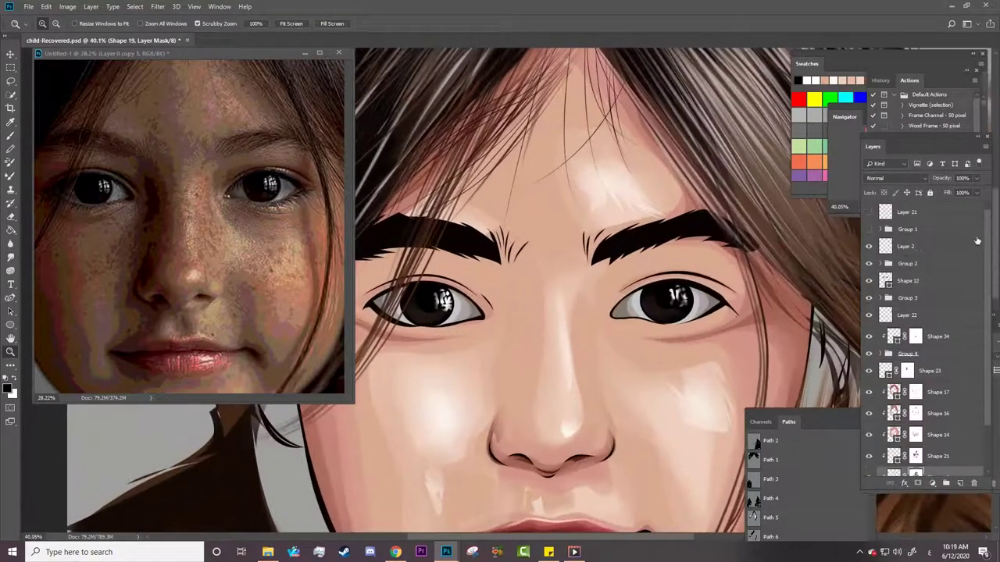
pyautogui.moveTo(706, 315); pyautogui.dragTo(671, 316)
pyautogui.scroll(-3, 886, 297)
pyautogui.hotkey('ctrl', 's')
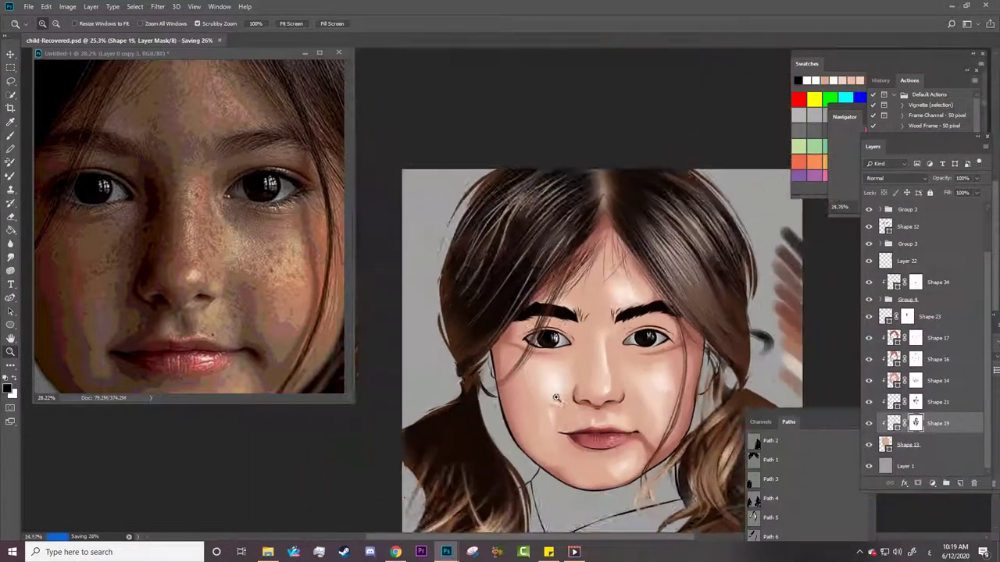
pyautogui.moveTo(556, 399); pyautogui.dragTo(515, 399)
pyautogui.press('a')
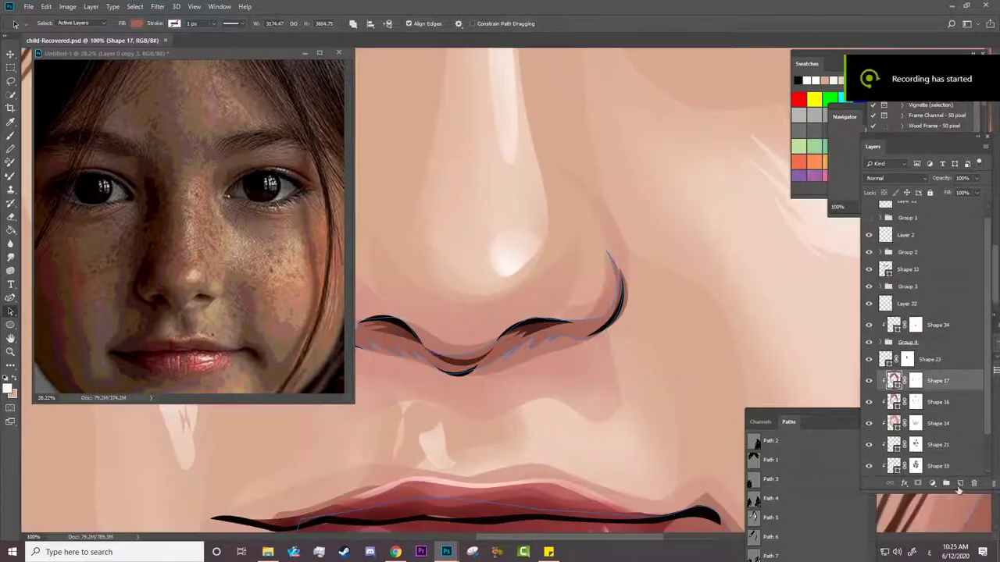
# Cancel the accidental Shape 17 deletion and clip Layer 23 to the layer below.
pyautogui.click(973, 483)
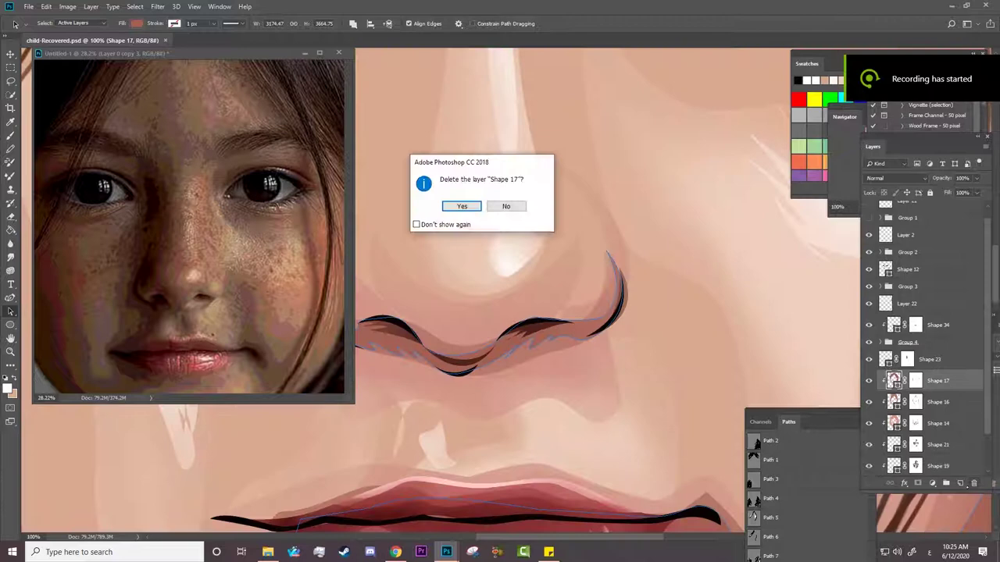
pyautogui.click(517, 208)
pyautogui.rightClick(930, 380)
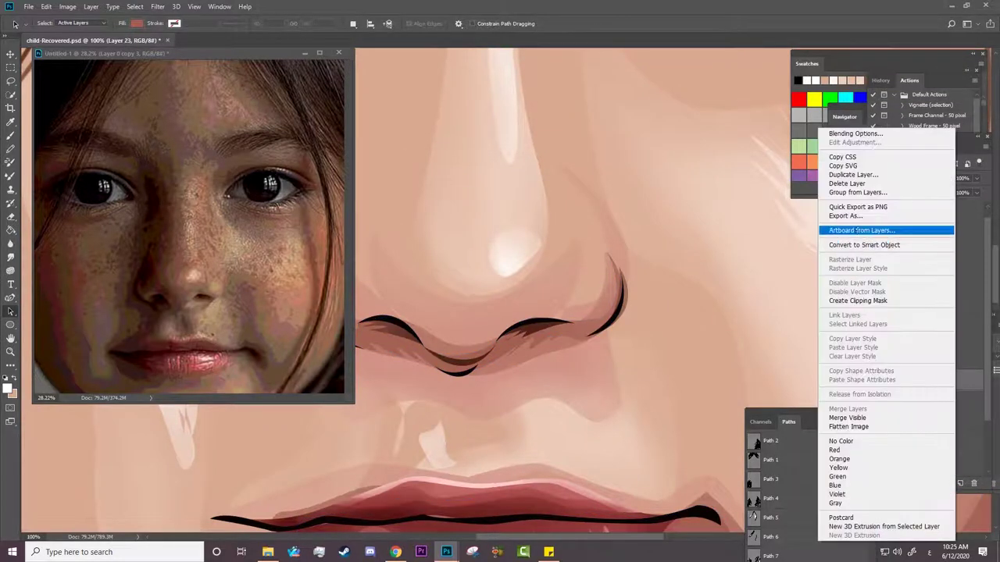
pyautogui.click(857, 301)
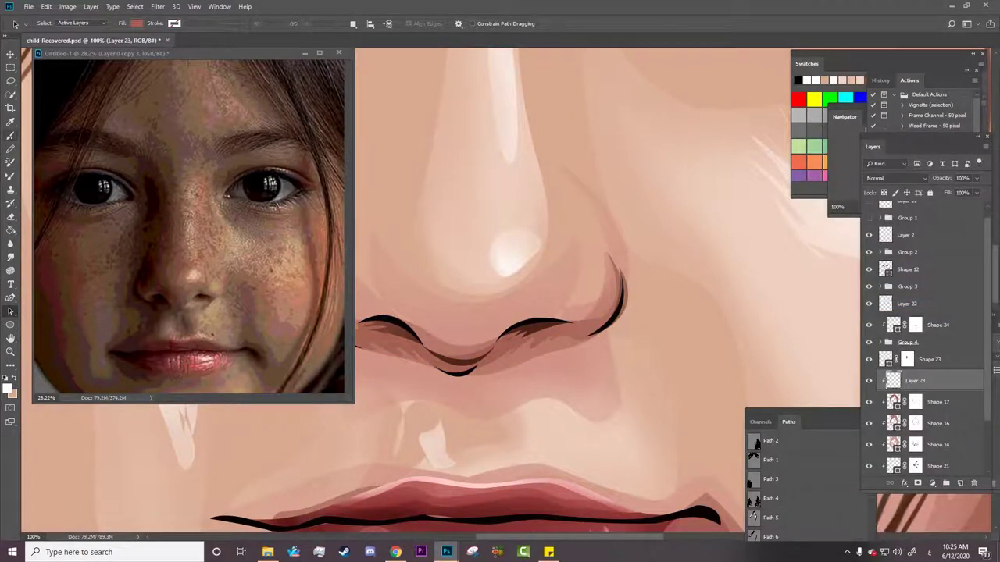
# Try painting a darker shadow along the nose wing with the brush, then undo it.
pyautogui.press('b')
pyautogui.rightClick(469, 398)
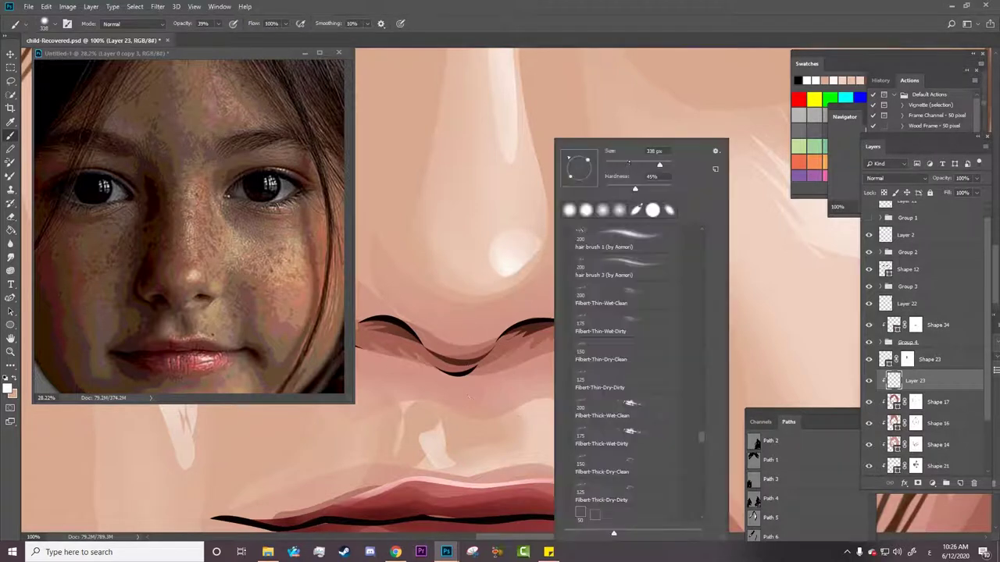
pyautogui.press('Escape')
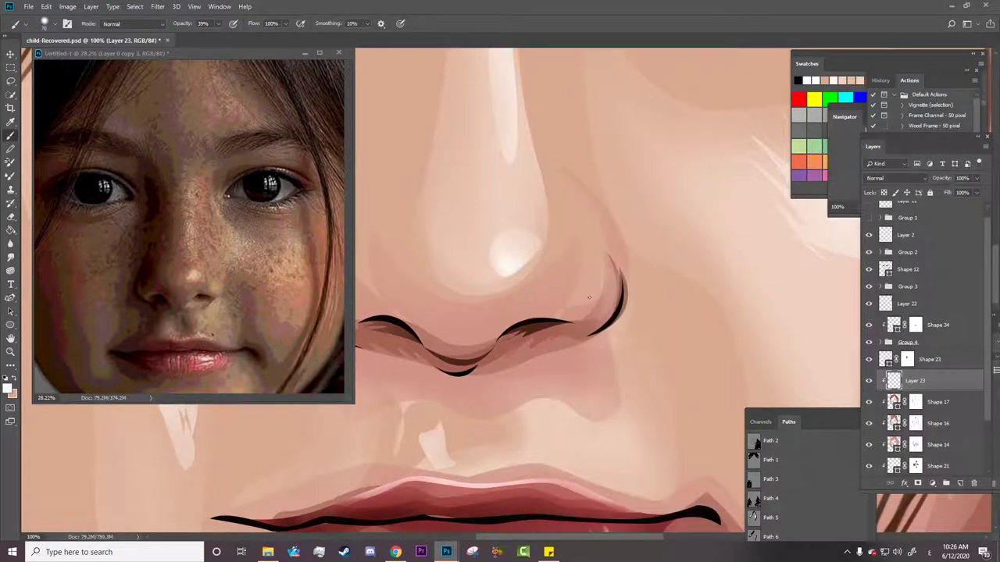
pyautogui.keyDown('alt'); pyautogui.click(533, 351); pyautogui.keyUp('alt')
pyautogui.moveTo(598, 243)
pyautogui.mouseDown()
pyautogui.moveTo(621, 316)
pyautogui.moveTo(531, 333)
pyautogui.mouseUp()
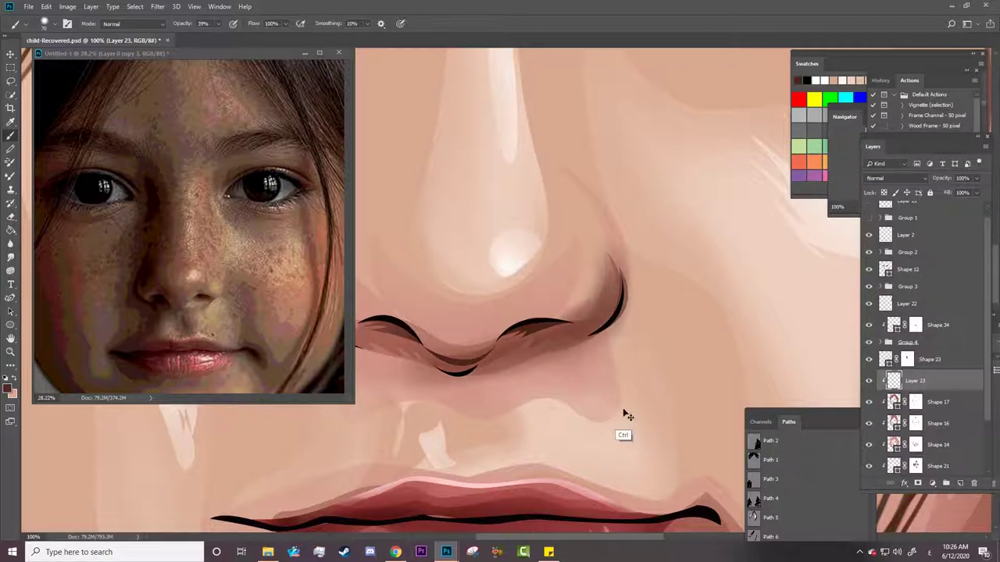
pyautogui.hotkey('ctrl', 'z')
# Delete the trial Layer 23, then select Shape 17 and target its layer mask.
pyautogui.click(976, 486)
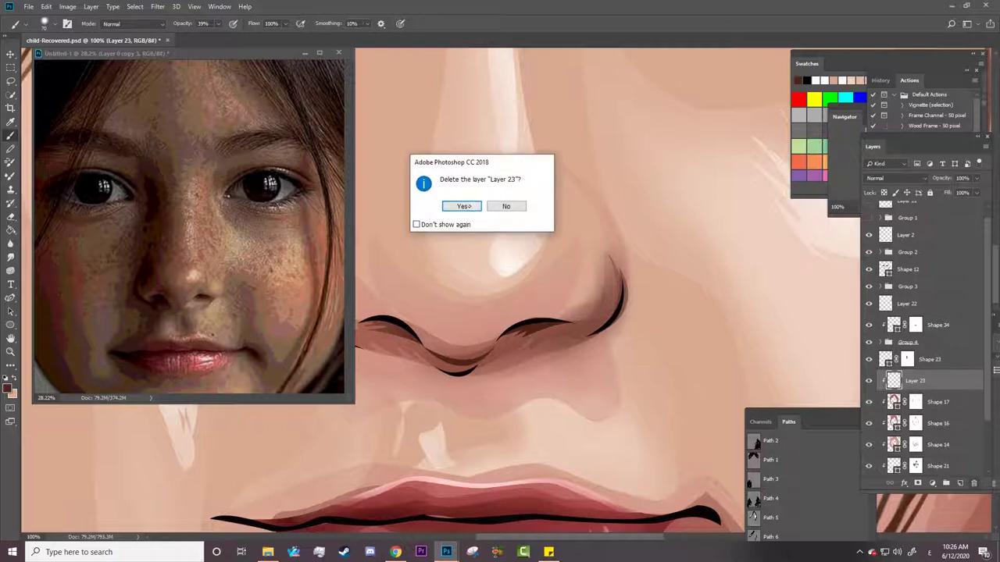
pyautogui.click(462, 207)
pyautogui.click(870, 382)
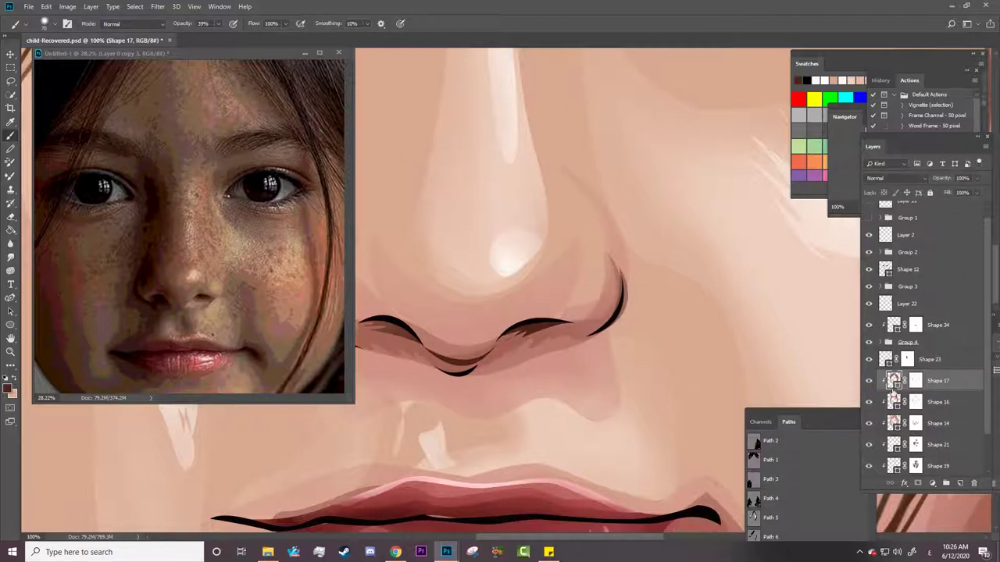
pyautogui.click(869, 380)
pyautogui.click(913, 382)
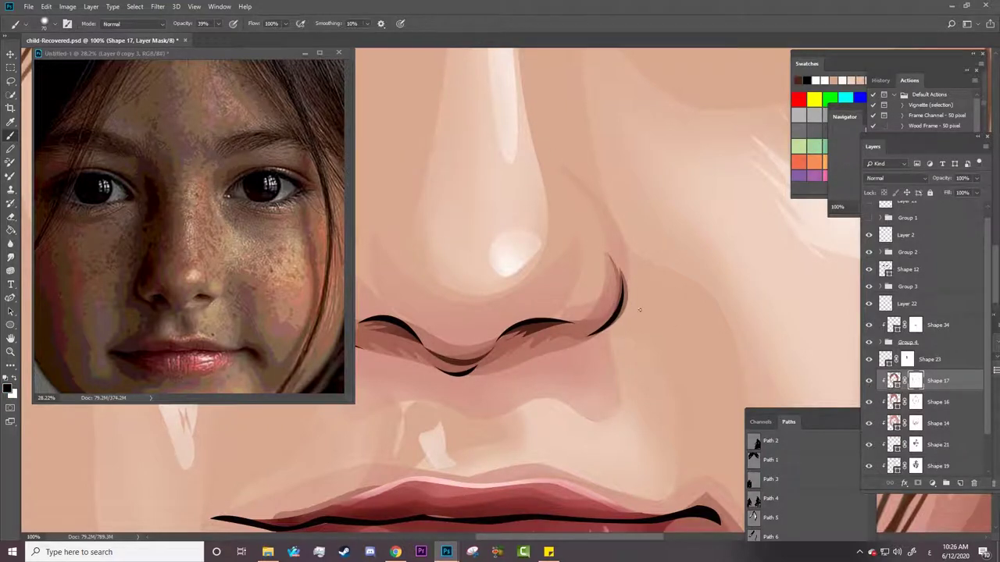
pyautogui.press('x')
# Set Shape 17's fill to a darker brown and zoom out to the whole face.
pyautogui.press('a')
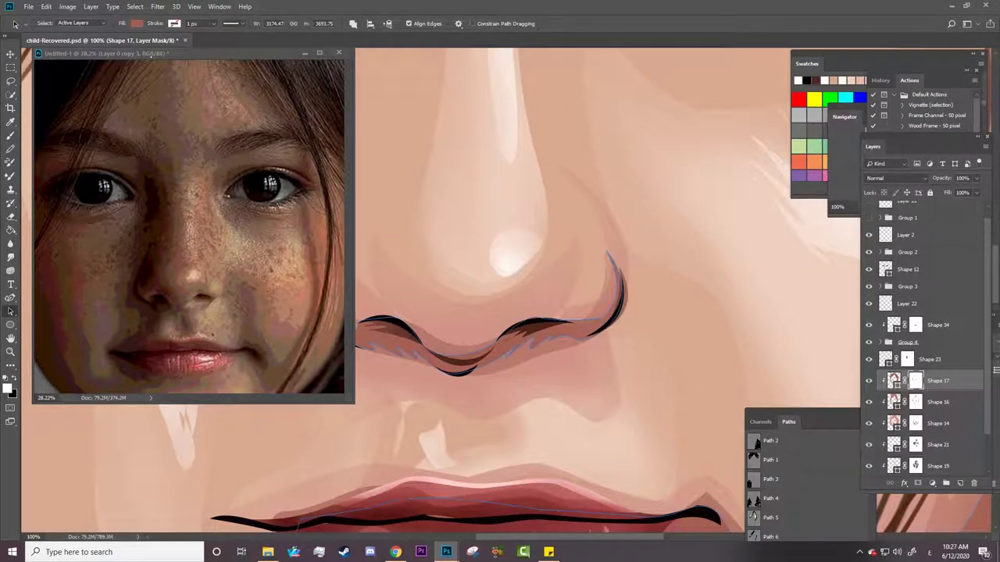
pyautogui.click(137, 23)
pyautogui.click(185, 43)
pyautogui.press('Return')
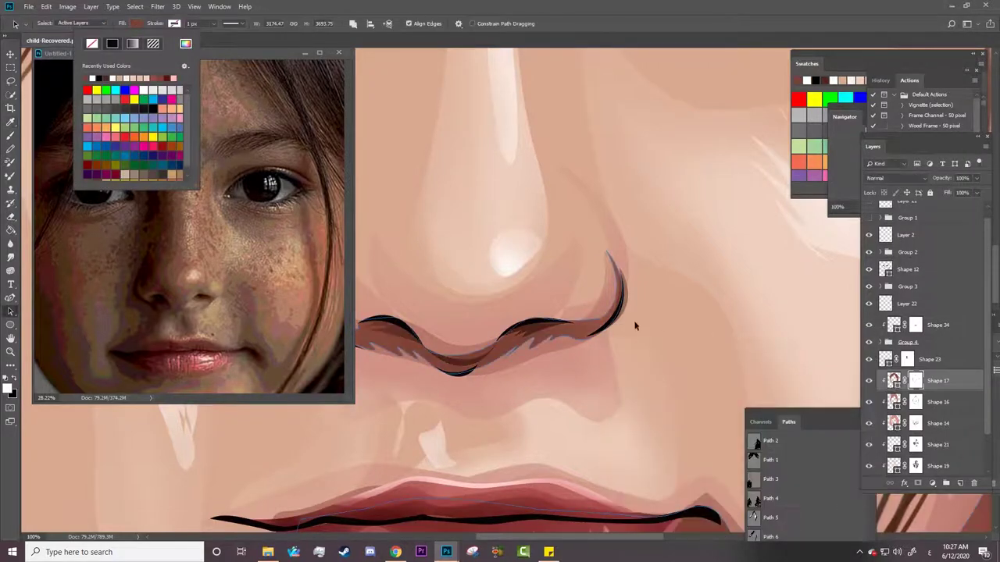
pyautogui.moveTo(634, 327); pyautogui.dragTo(566, 365)
pyautogui.click(869, 381)
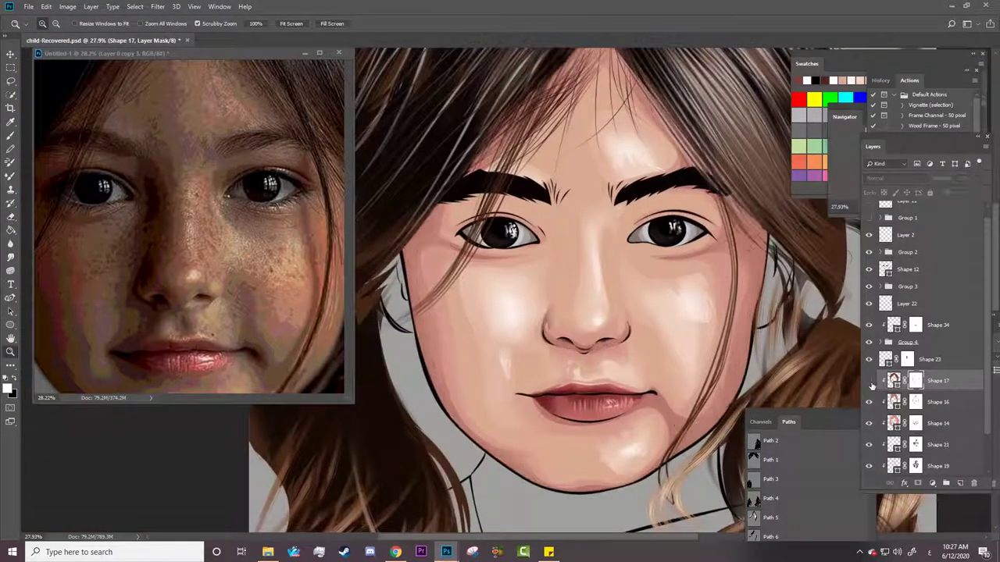
pyautogui.click(869, 381)
pyautogui.click(869, 381)
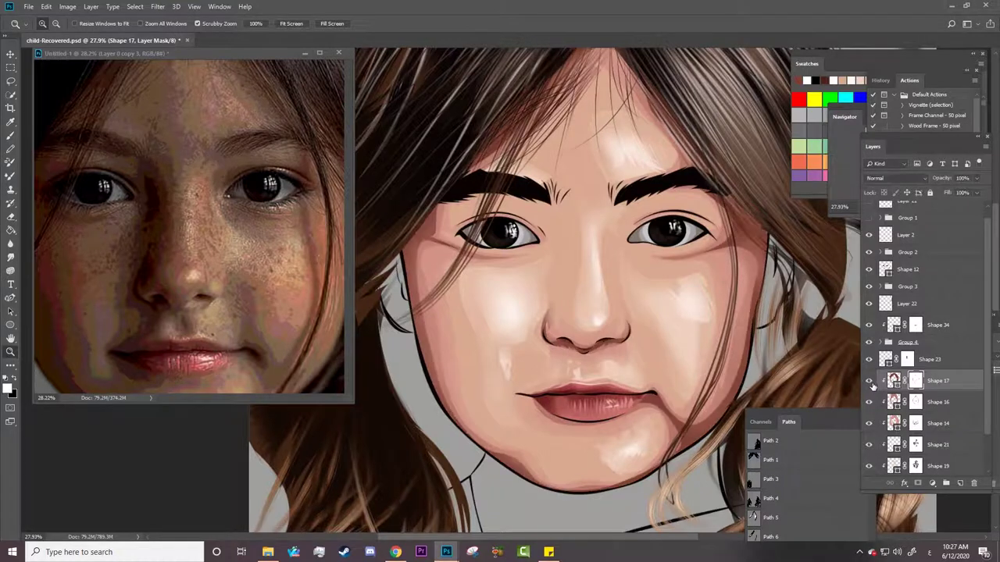
pyautogui.moveTo(371, 270); pyautogui.dragTo(391, 270)
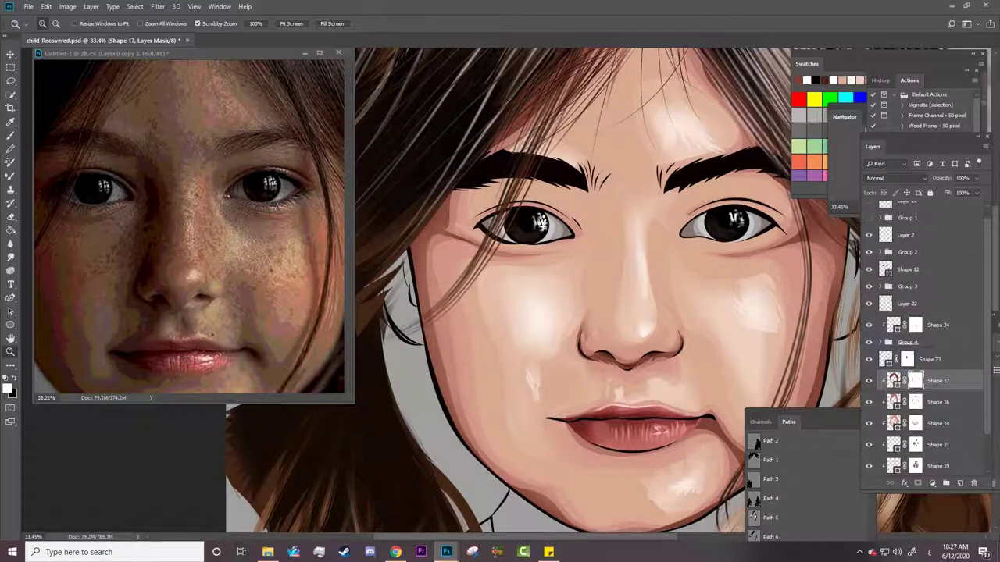
pyautogui.press('b')
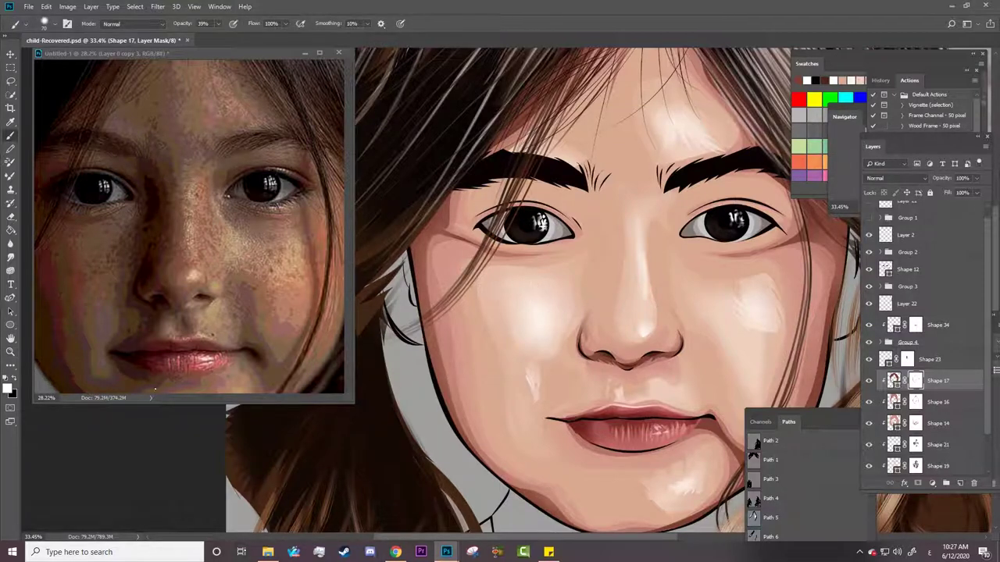
pyautogui.rightClick(466, 302)
pyautogui.press('Return')
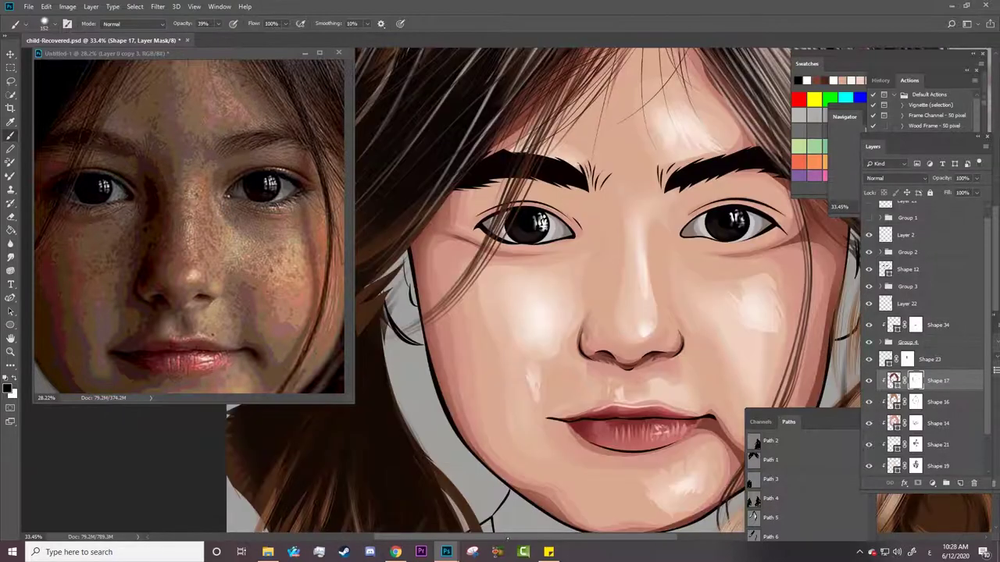
pyautogui.hscroll(5, 567, 511)
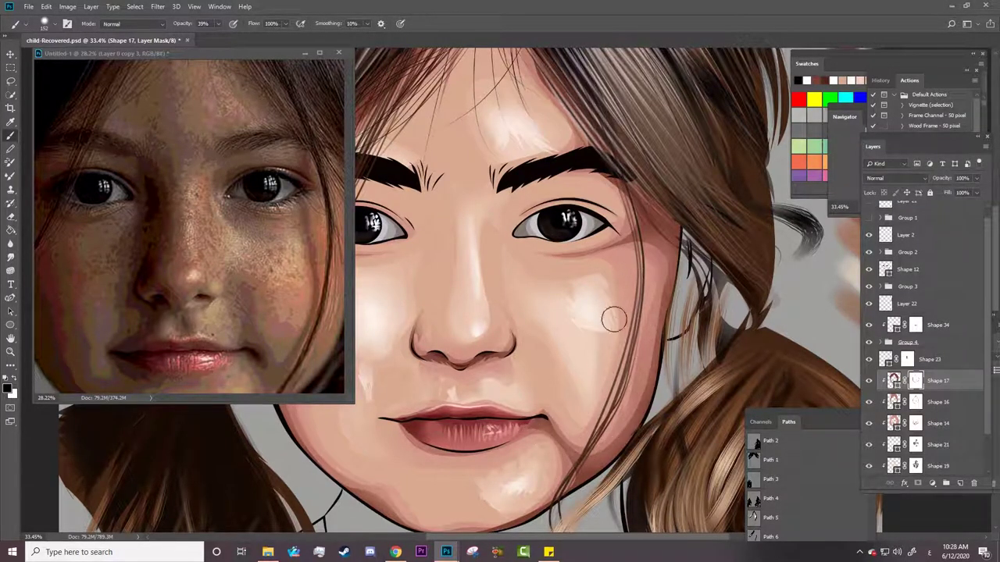
pyautogui.scroll(-2, 801, 370)
pyautogui.scroll(-2, 586, 443)
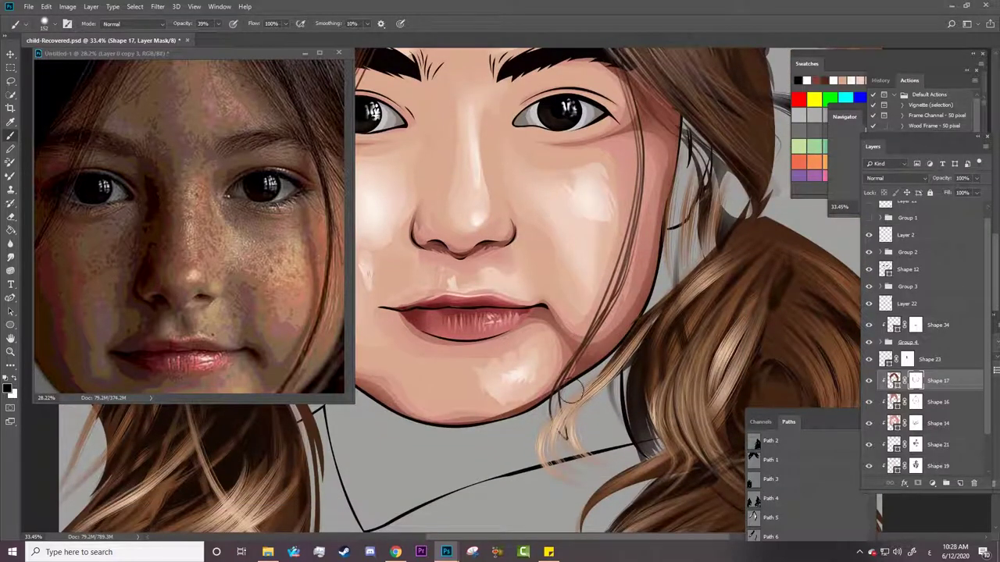
pyautogui.press('z')
pyautogui.keyDown('alt'); pyautogui.click(561, 147); pyautogui.keyUp('alt')
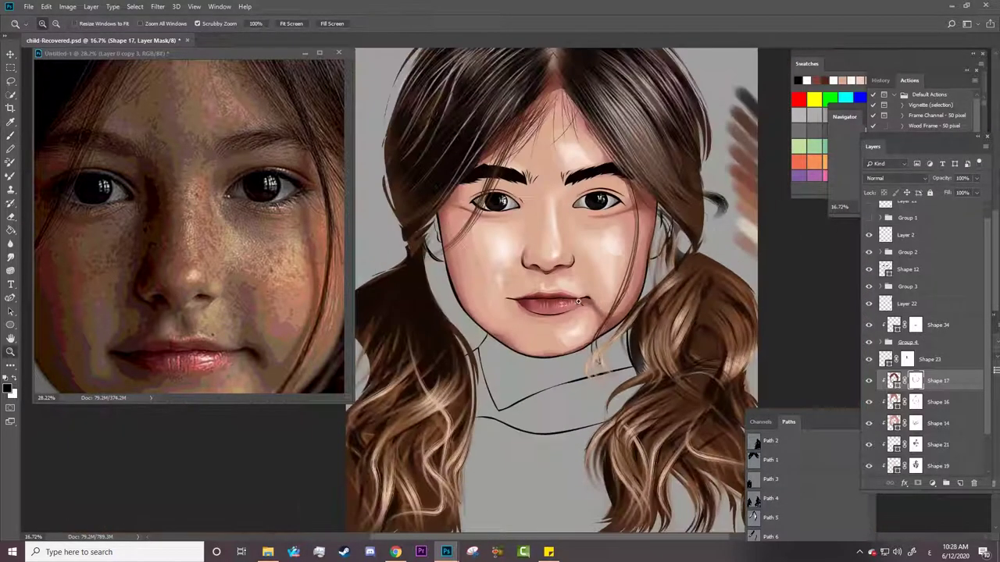
pyautogui.moveTo(506, 95); pyautogui.dragTo(562, 95)
pyautogui.press('b')
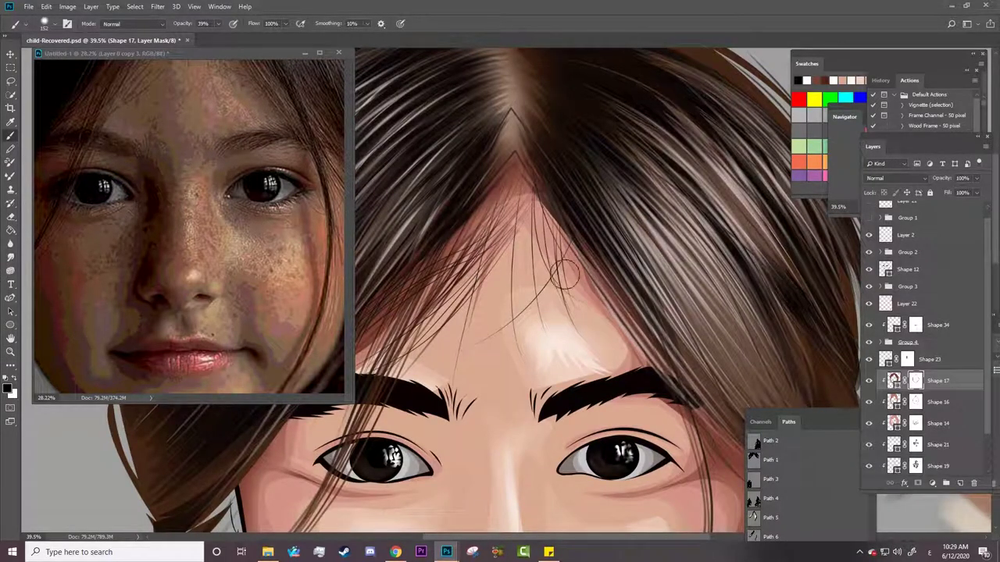
pyautogui.press('a')
pyautogui.press('z')
pyautogui.moveTo(528, 195); pyautogui.dragTo(455, 378)
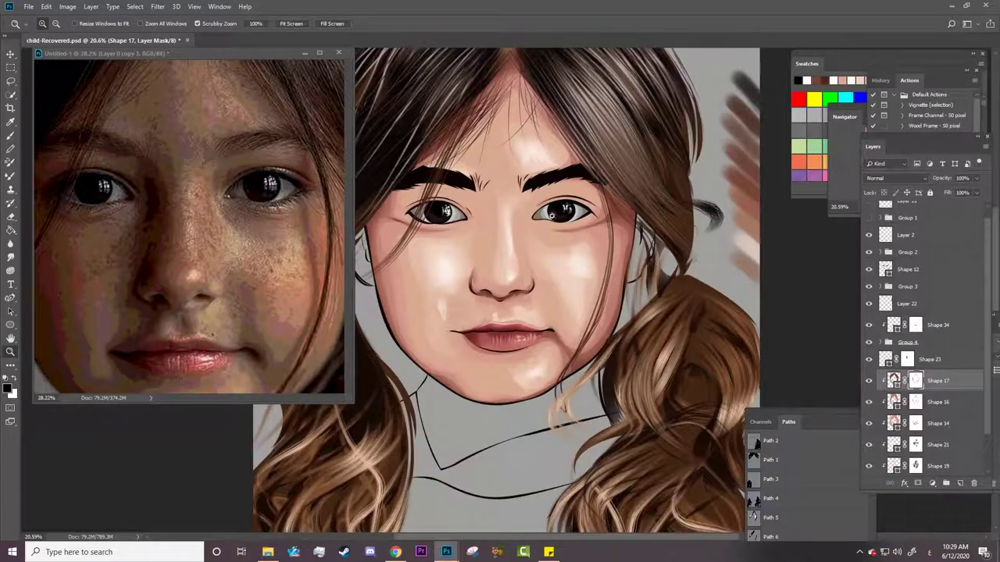
pyautogui.moveTo(552, 212); pyautogui.dragTo(613, 221)
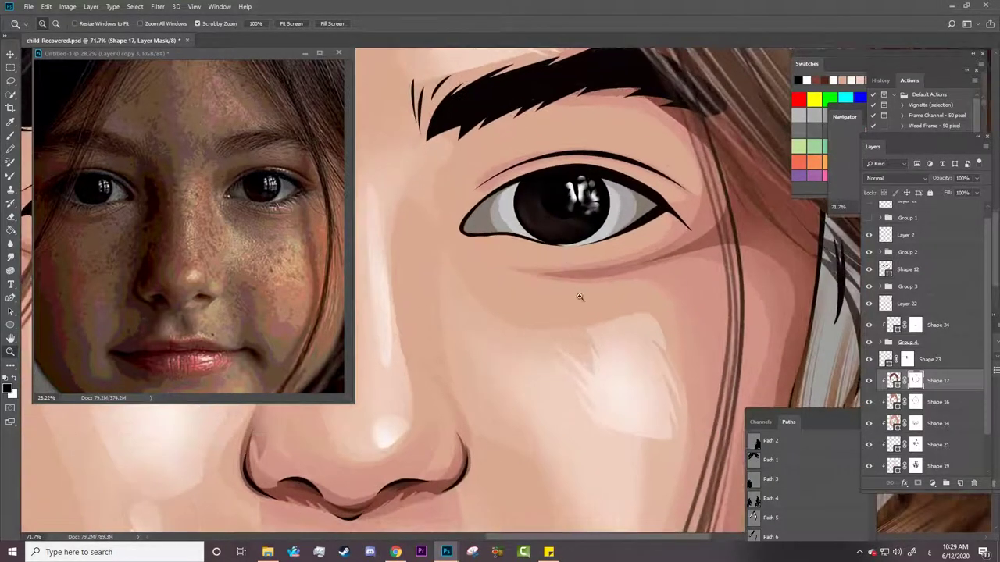
pyautogui.moveTo(538, 225); pyautogui.dragTo(558, 173)
# Switch to the Pen tool and toggle the reference photo to compare with the drawing.
pyautogui.press('a')
pyautogui.click(10, 297)
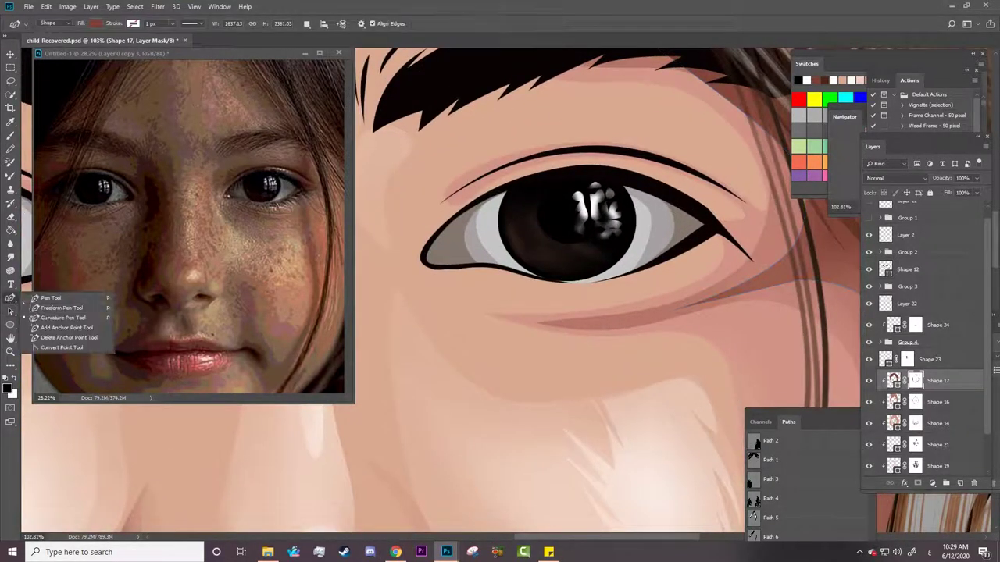
pyautogui.click(47, 297)
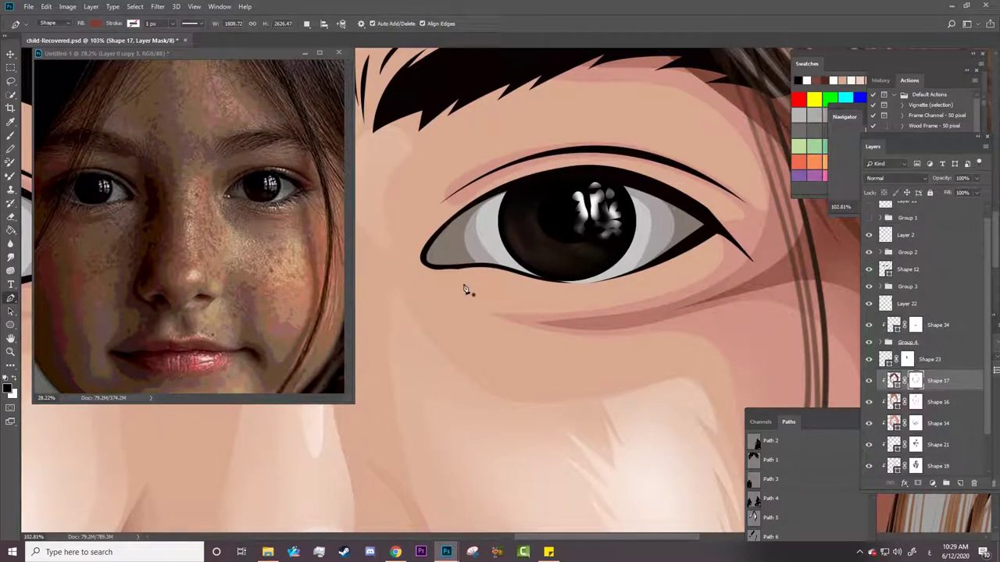
pyautogui.click(869, 218)
pyautogui.click(869, 218)
pyautogui.click(868, 218)
# Draw a white-filled highlight sliver along the upper eyelid, set to Combine Shapes.
pyautogui.click(518, 173)
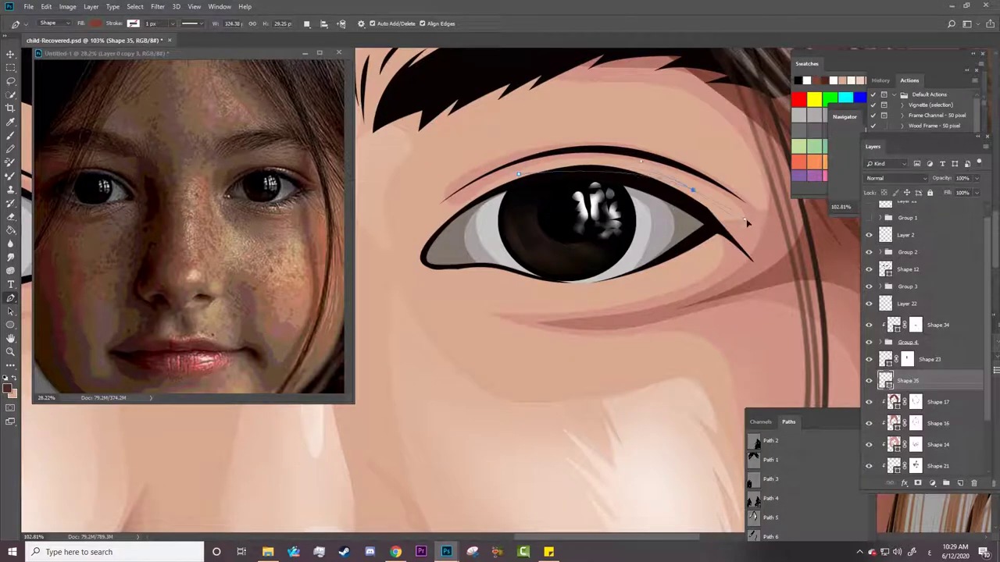
pyautogui.moveTo(692, 189); pyautogui.dragTo(707, 217)
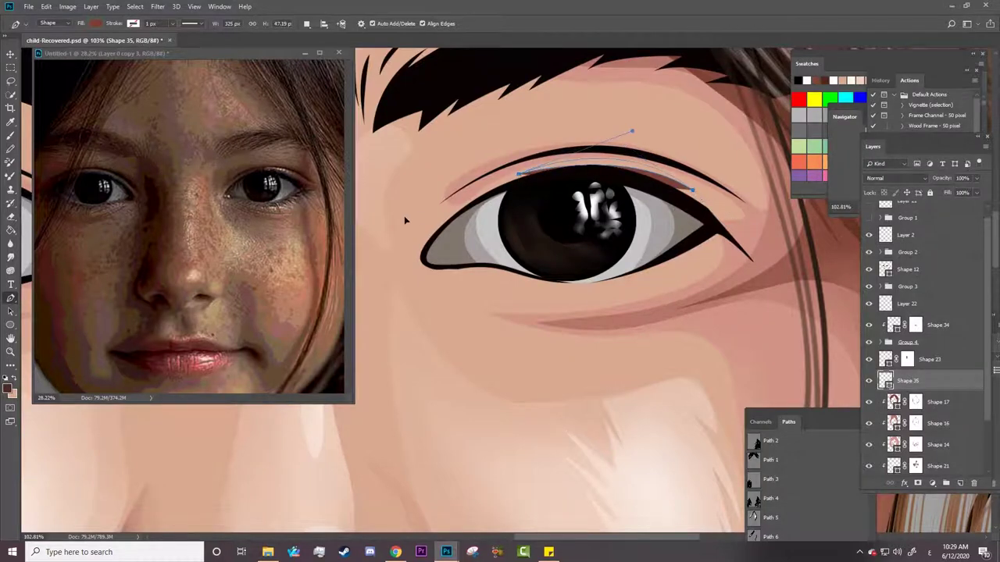
pyautogui.click(93, 23)
pyautogui.click(145, 43)
pyautogui.click(617, 357)
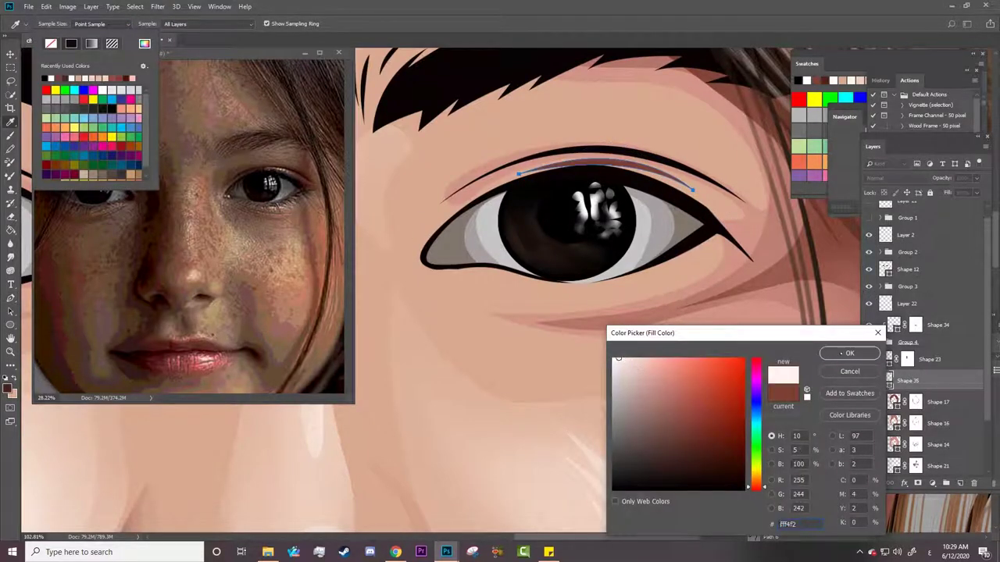
pyautogui.click(849, 353)
pyautogui.click(307, 24)
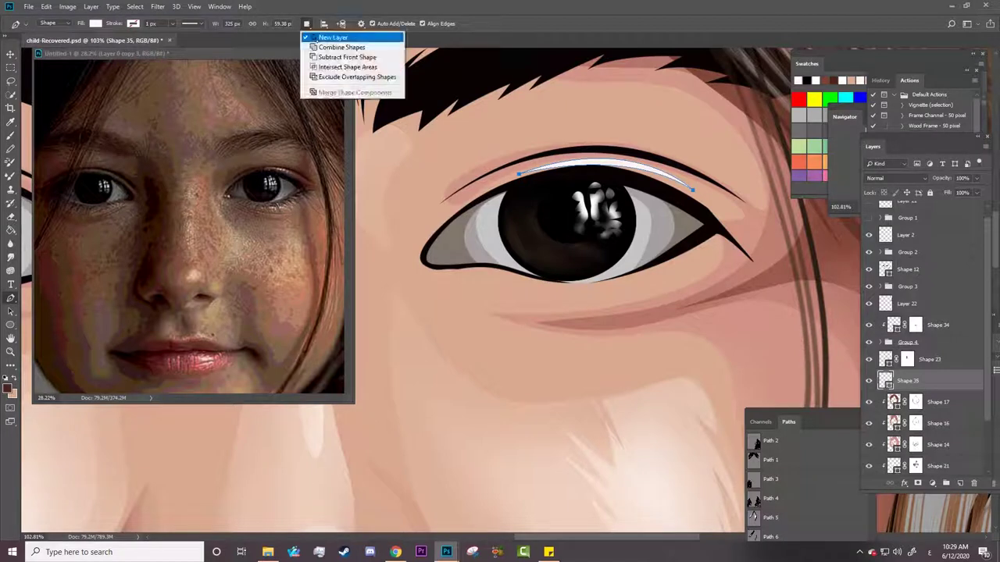
# Add a white sliver along the lower eyelid and reshape its corner, then zoom out.
pyautogui.click(661, 280)
pyautogui.moveTo(502, 279); pyautogui.dragTo(414, 249)
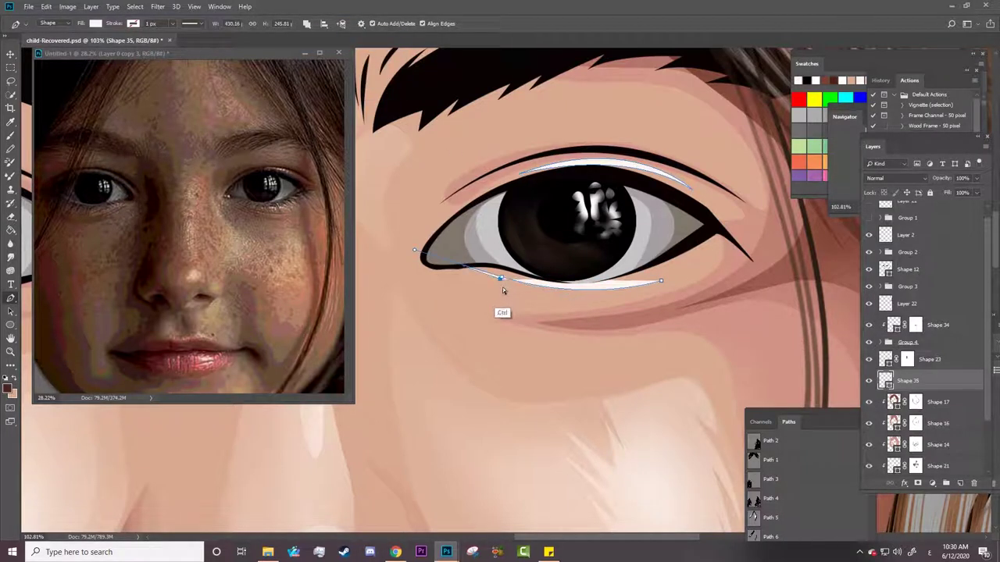
pyautogui.keyDown('alt'); pyautogui.click(502, 280); pyautogui.keyUp('alt')
pyautogui.click(661, 279)
pyautogui.moveTo(576, 287); pyautogui.dragTo(574, 296)
pyautogui.moveTo(467, 274); pyautogui.dragTo(579, 272)
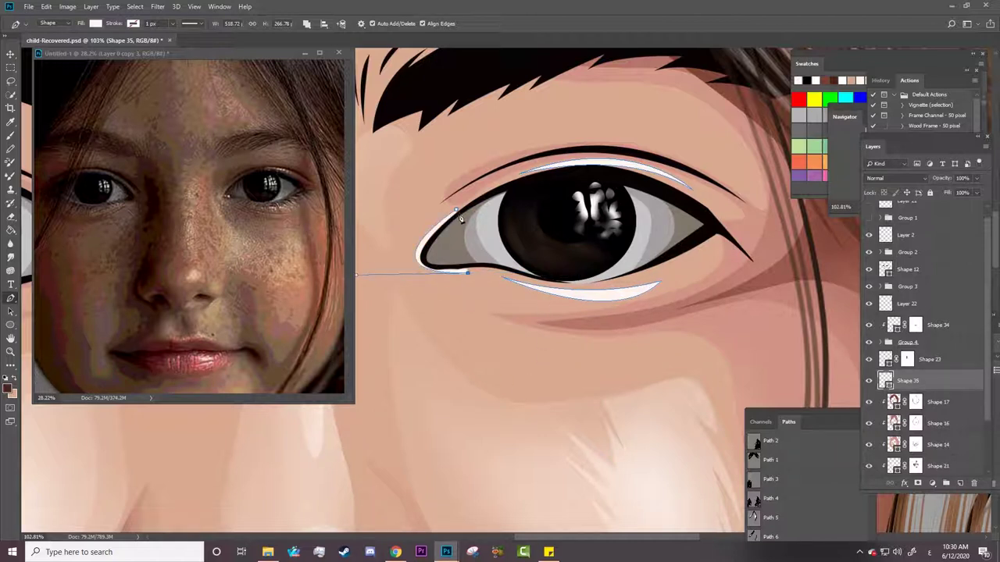
pyautogui.moveTo(455, 210); pyautogui.dragTo(563, 135)
pyautogui.press('z')
pyautogui.moveTo(616, 322)
pyautogui.mouseDown()
pyautogui.moveTo(428, 330)
pyautogui.moveTo(547, 317)
pyautogui.mouseUp()
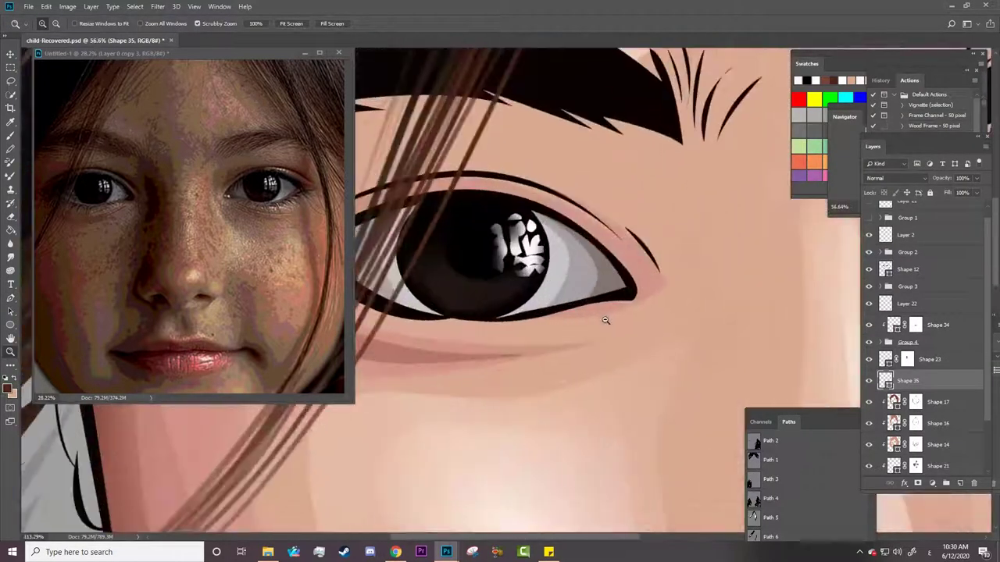
# Add combined white highlight slivers along the other eye's upper and lower lids.
pyautogui.press('p')
pyautogui.click(306, 23)
pyautogui.click(337, 46)
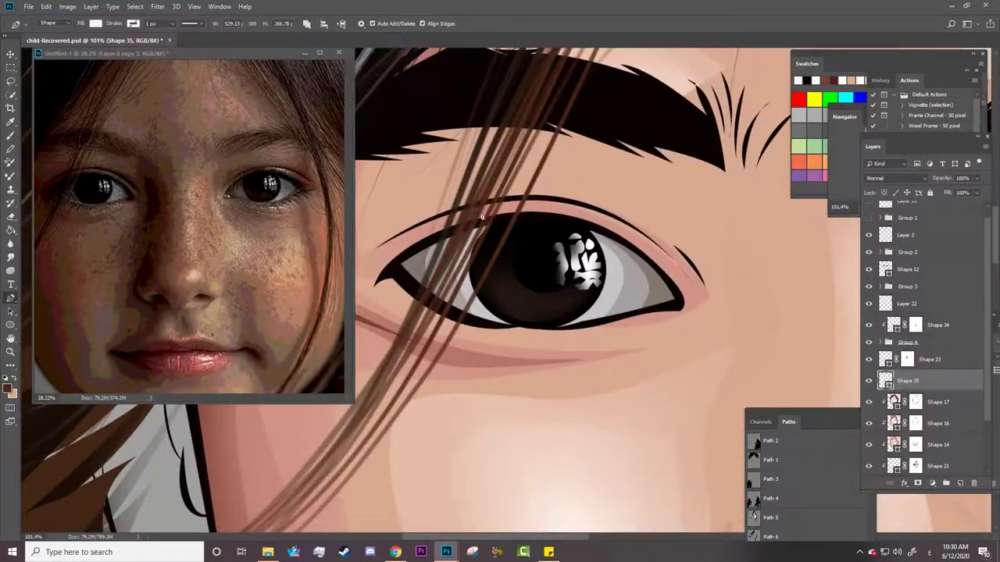
pyautogui.click(682, 290)
pyautogui.moveTo(473, 214); pyautogui.dragTo(357, 226)
pyautogui.keyDown('alt'); pyautogui.click(472, 216); pyautogui.keyUp('alt')
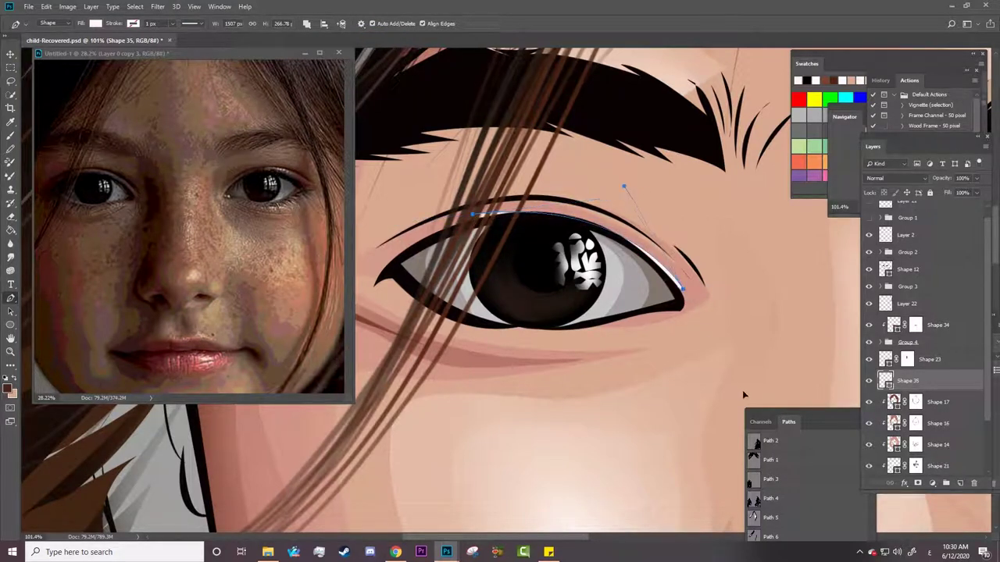
pyautogui.click(684, 289)
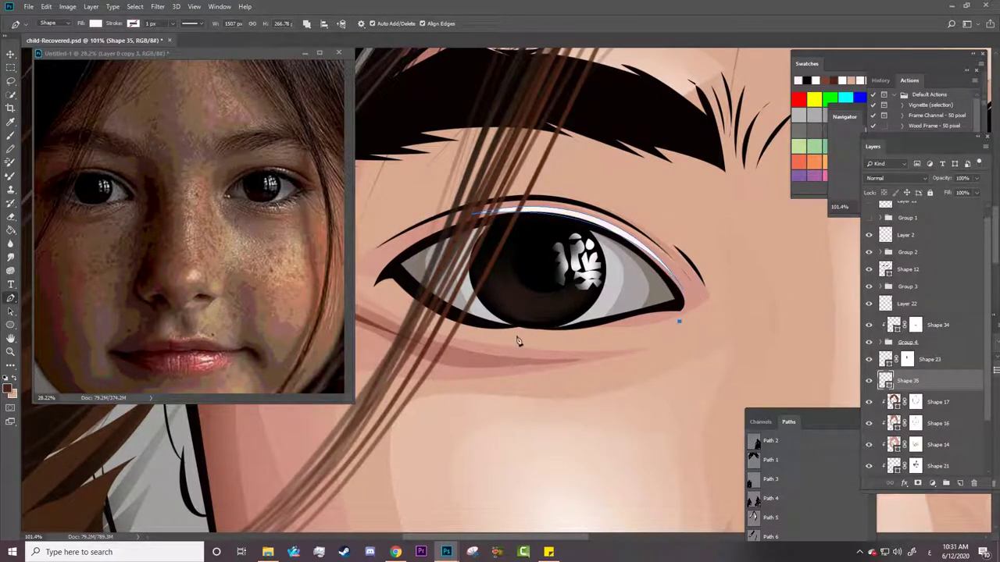
pyautogui.moveTo(516, 336); pyautogui.dragTo(457, 334)
pyautogui.click(679, 321)
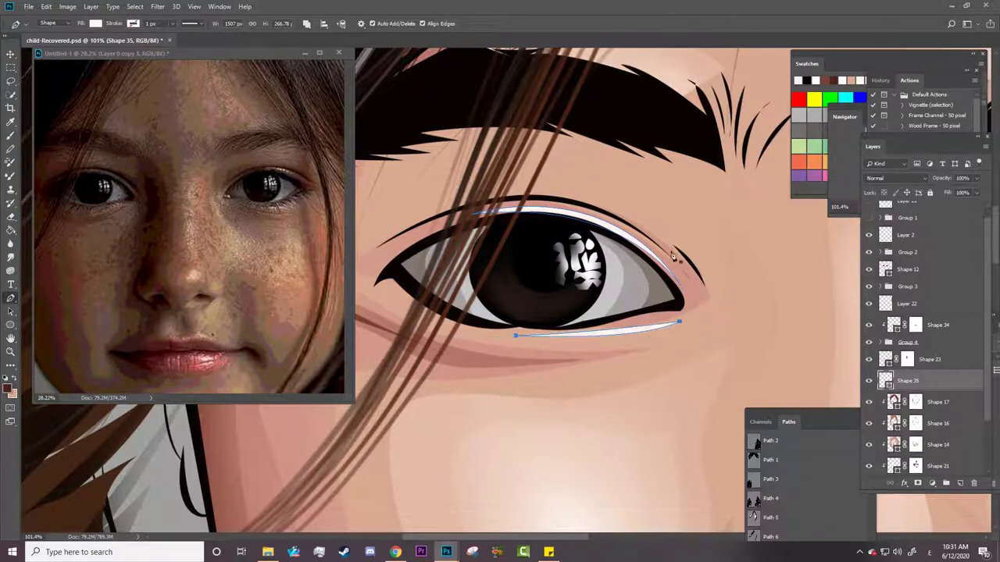
pyautogui.moveTo(706, 294); pyautogui.dragTo(706, 318)
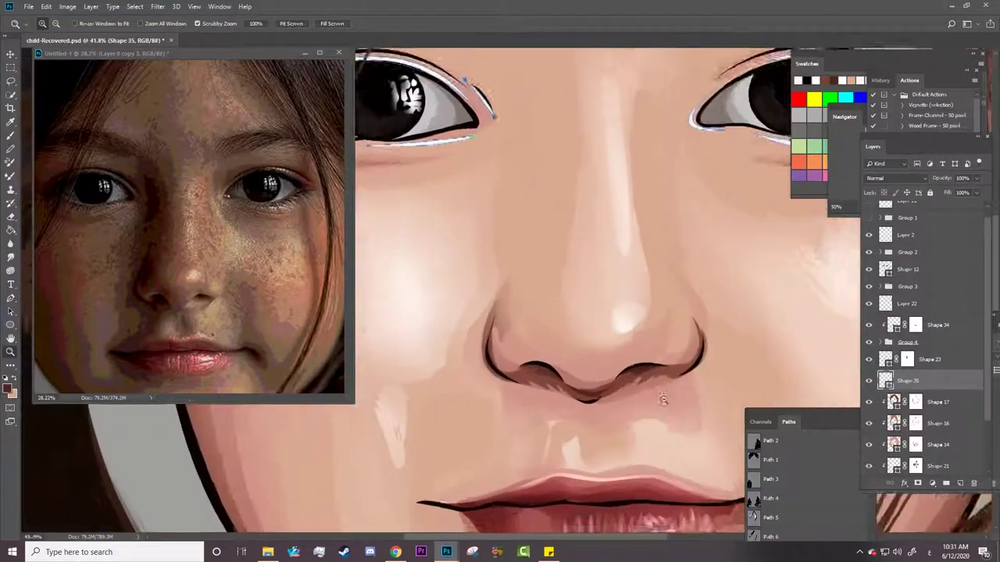
# Draw a combined white highlight curve along the nostril, then zoom out.
pyautogui.moveTo(629, 336); pyautogui.dragTo(614, 387)
pyautogui.press('p')
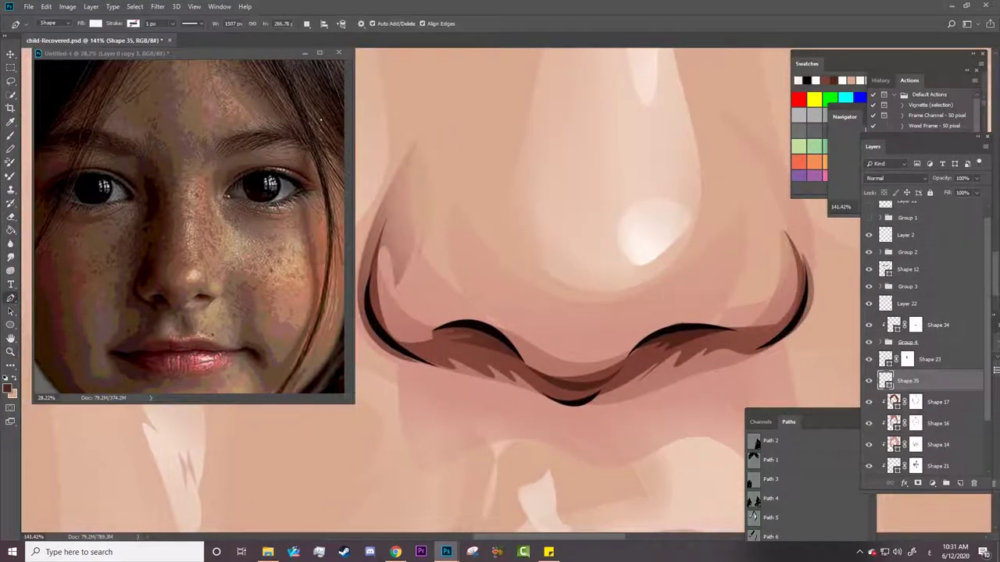
pyautogui.click(307, 24)
pyautogui.click(335, 43)
pyautogui.moveTo(523, 356); pyautogui.dragTo(530, 359)
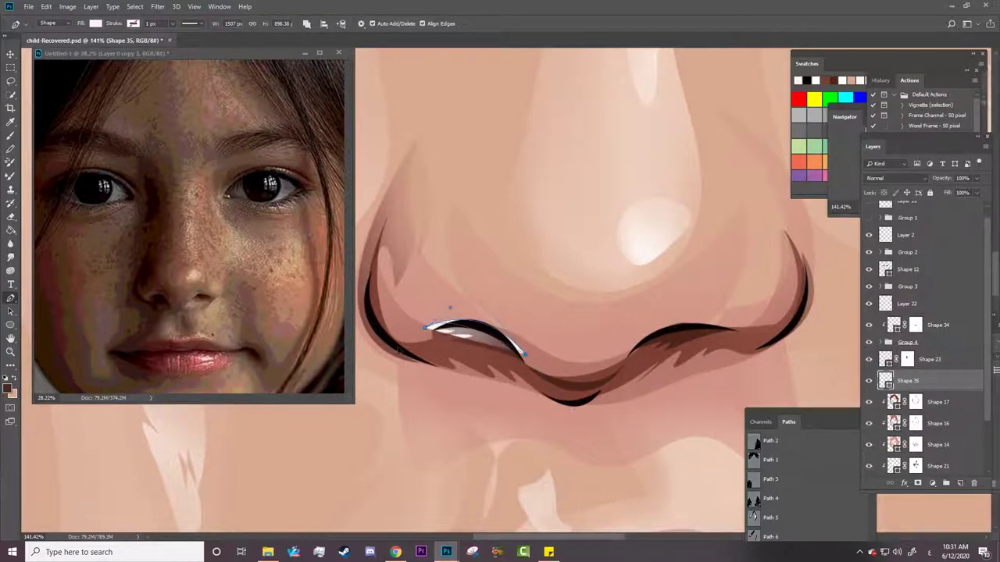
pyautogui.keyDown('ctrl'); pyautogui.click(369, 368); pyautogui.keyUp('ctrl')
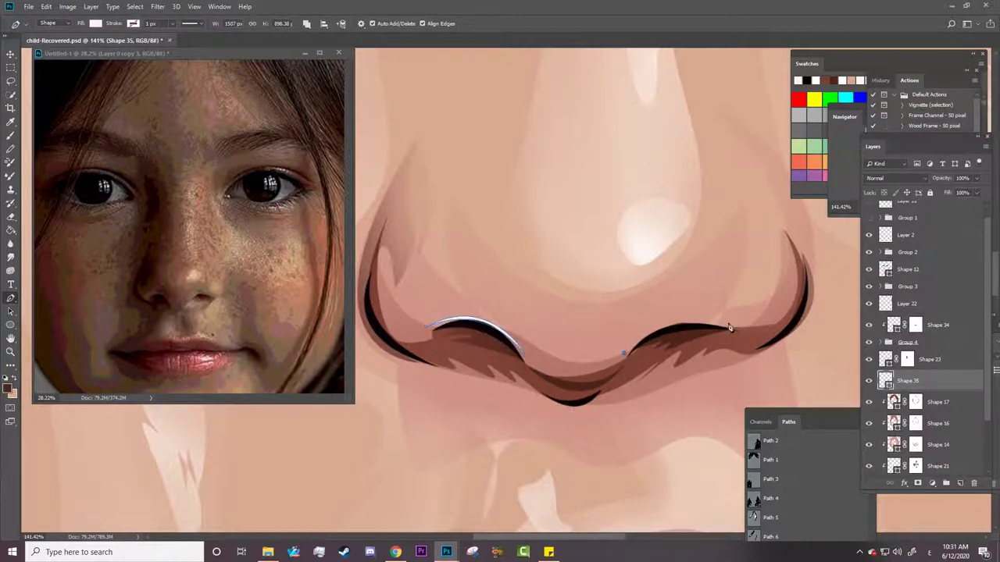
pyautogui.moveTo(733, 327); pyautogui.dragTo(809, 339)
pyautogui.press('z')
pyautogui.moveTo(636, 391); pyautogui.dragTo(559, 389)
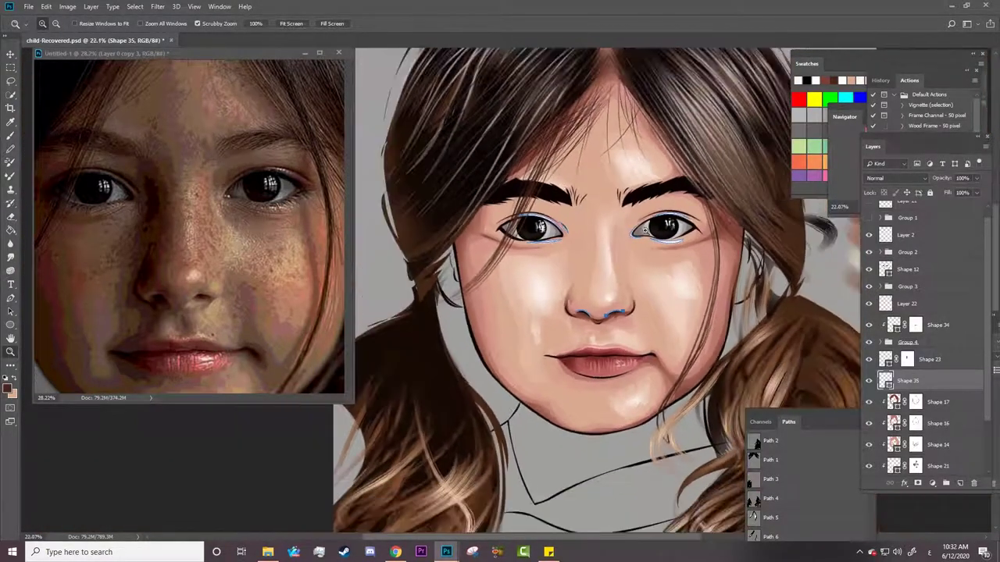
# Expand Group 5 in the layers panel and select Shape 17.
pyautogui.click(668, 221)
pyautogui.click(962, 288)
pyautogui.scroll(-5, 922, 391)
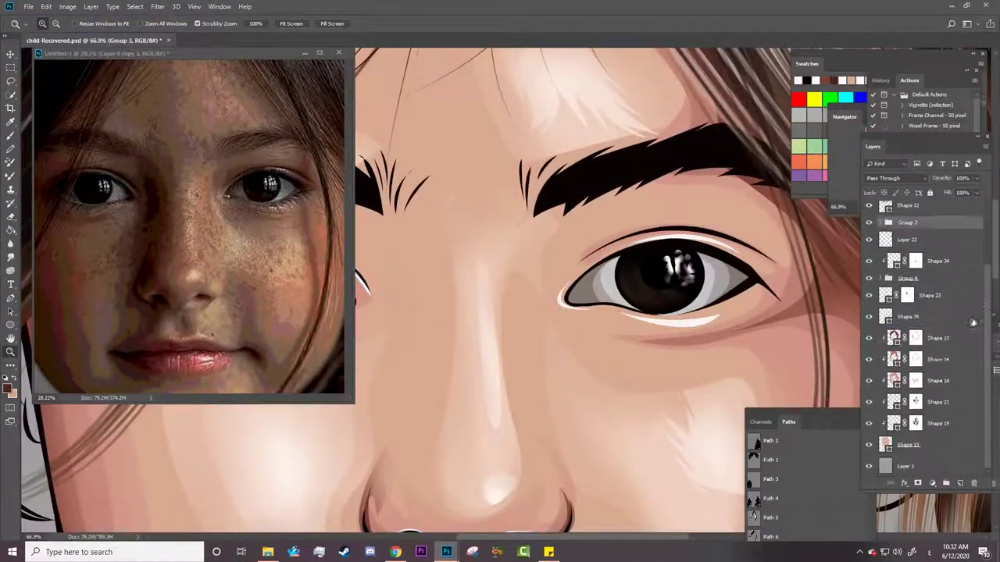
pyautogui.click(918, 406)
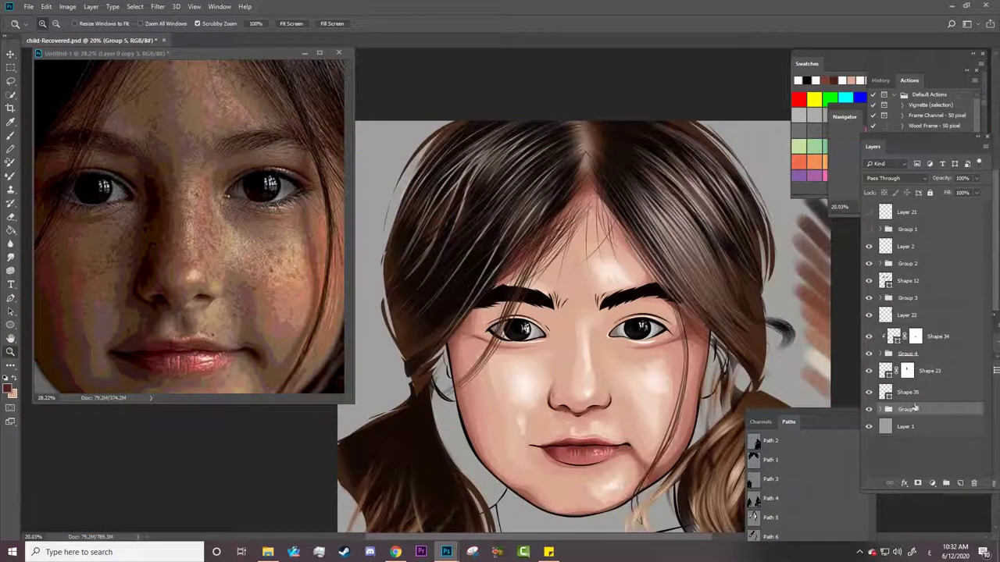
pyautogui.click(881, 409)
pyautogui.click(945, 426)
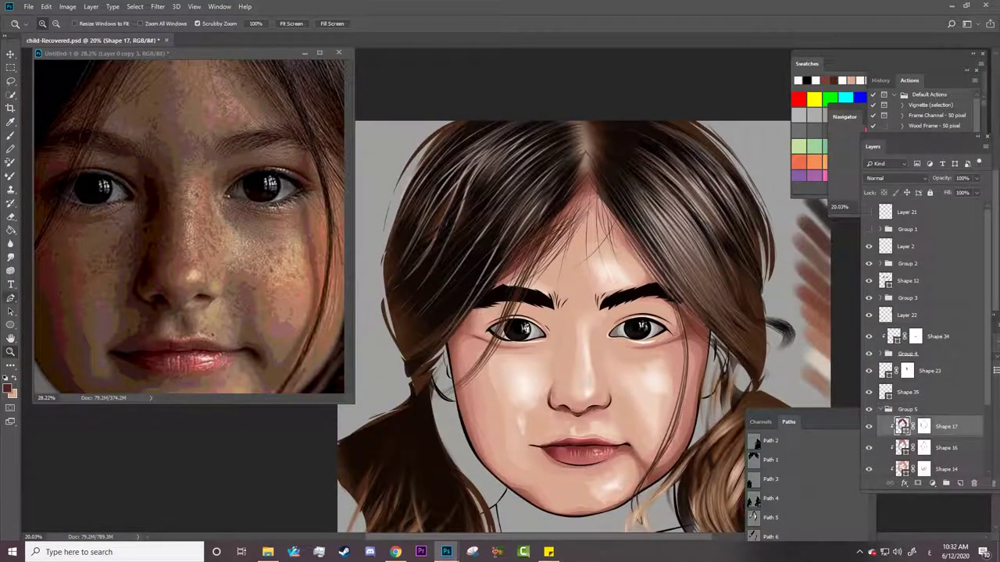
# Start a pen shape tracing the face from the right cheek around the chin to the left cheek.
pyautogui.press('p')
pyautogui.click(598, 220)
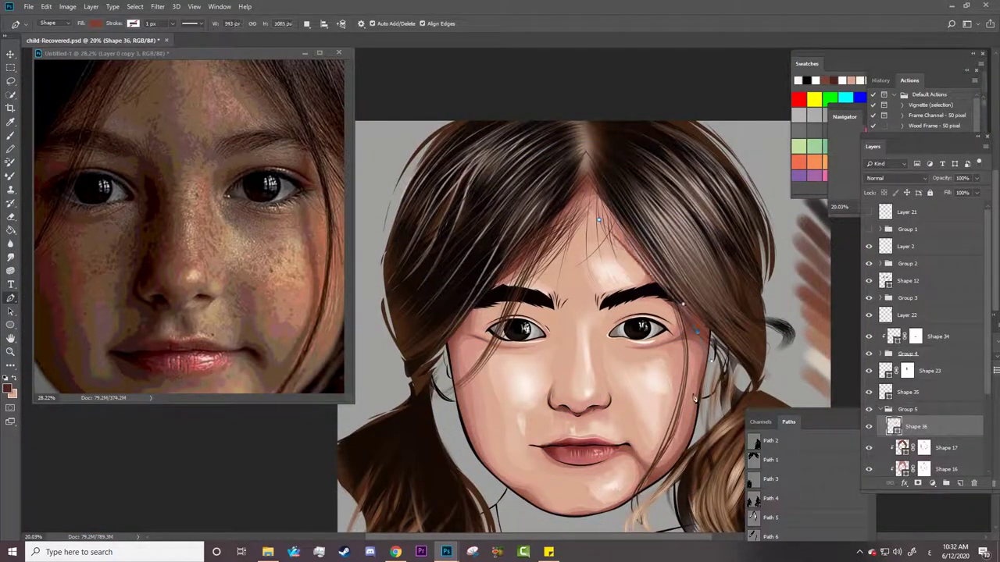
pyautogui.click(693, 401)
pyautogui.click(656, 474)
pyautogui.click(599, 506)
pyautogui.moveTo(547, 504); pyautogui.dragTo(476, 438)
pyautogui.click(470, 425)
pyautogui.click(458, 348)
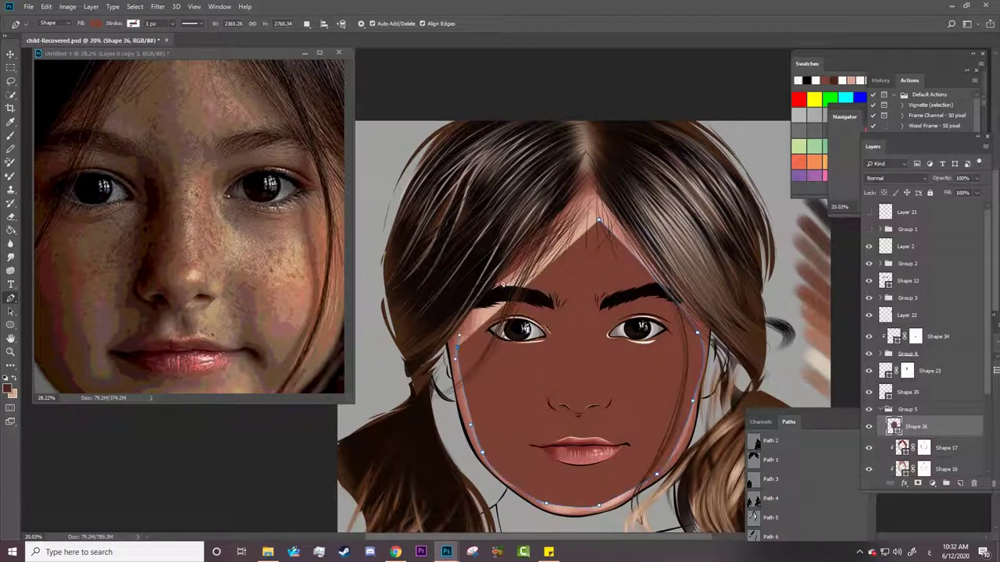
# Continue the face outline around the head and close it near the top.
pyautogui.click(583, 201)
pyautogui.click(509, 160)
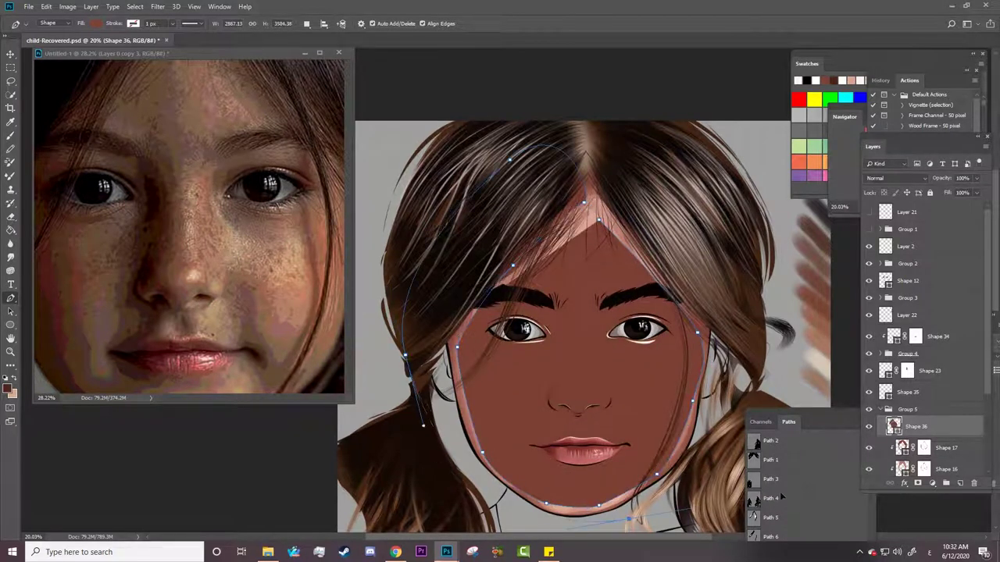
pyautogui.moveTo(406, 355); pyautogui.dragTo(422, 425)
pyautogui.click(744, 346)
pyautogui.click(720, 229)
pyautogui.click(648, 170)
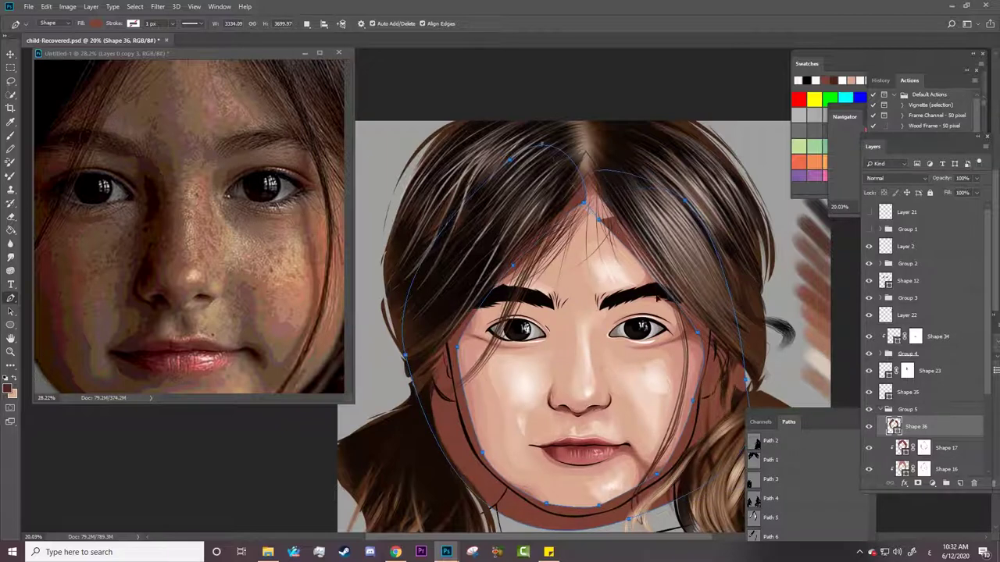
# Fill the shading shape dark brown, clip it to the face layer, and add a layer mask.
pyautogui.click(96, 24)
pyautogui.click(145, 44)
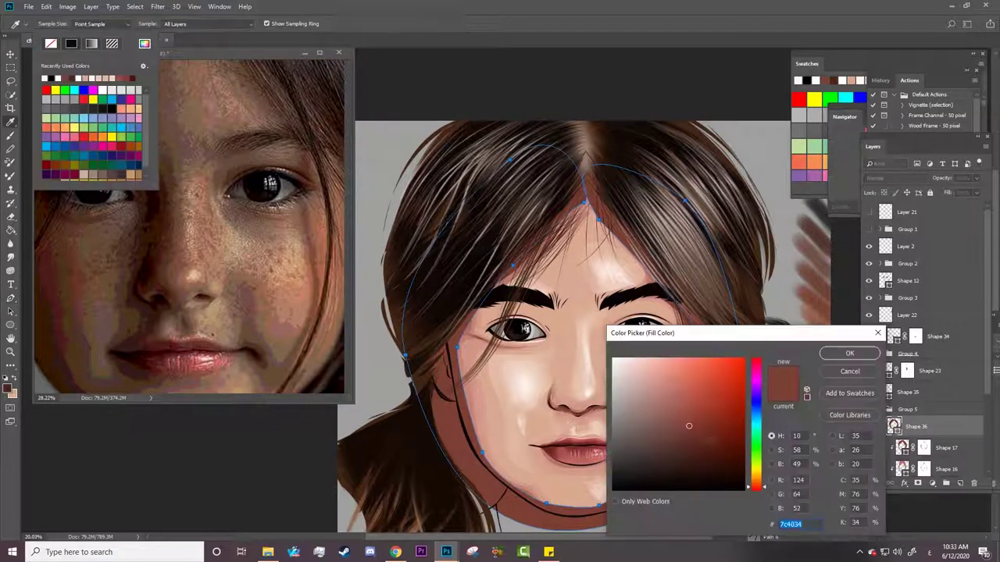
pyautogui.click(692, 457)
pyautogui.click(849, 352)
pyautogui.rightClick(950, 438)
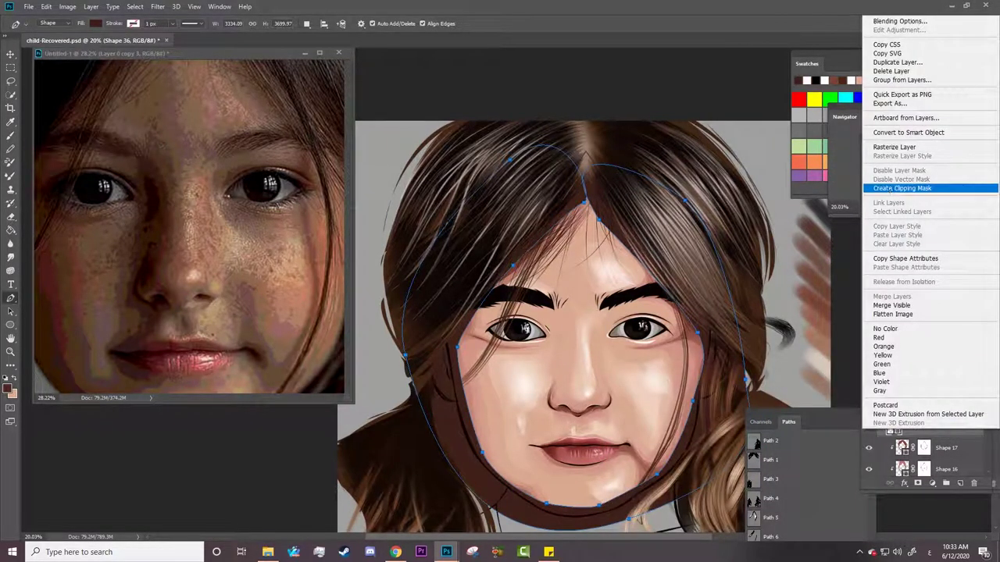
pyautogui.click(898, 190)
pyautogui.click(917, 484)
# Refine the shading outline with the Curvature Pen along the cheeks, brow and jaw.
pyautogui.press('b')
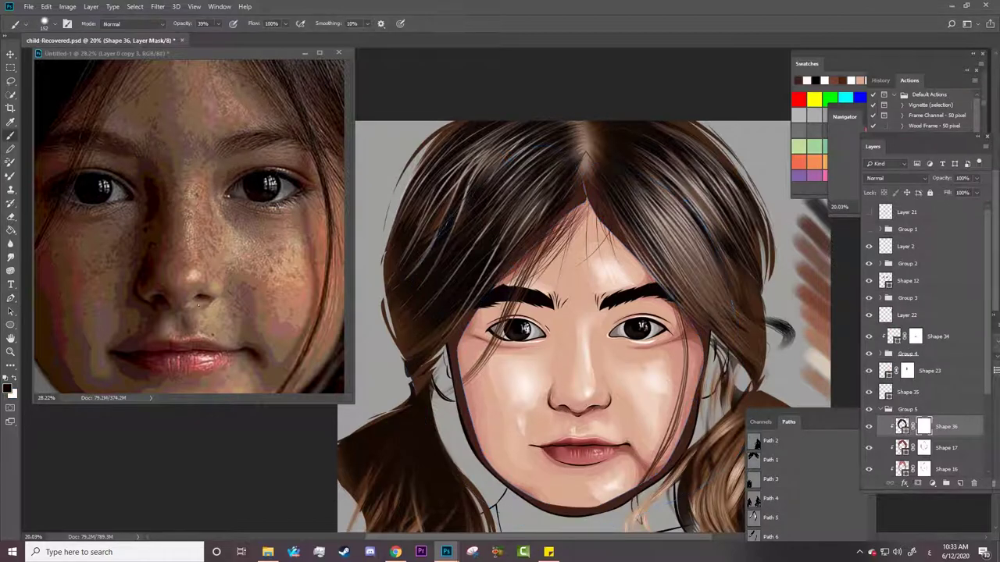
pyautogui.press('p')
pyautogui.rightClick(11, 298)
pyautogui.click(55, 313)
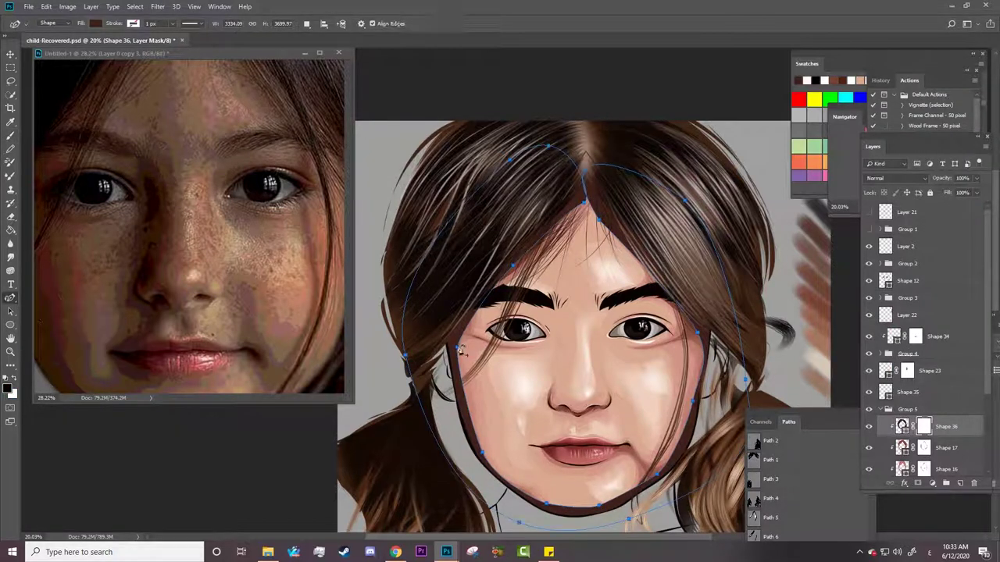
pyautogui.click(461, 381)
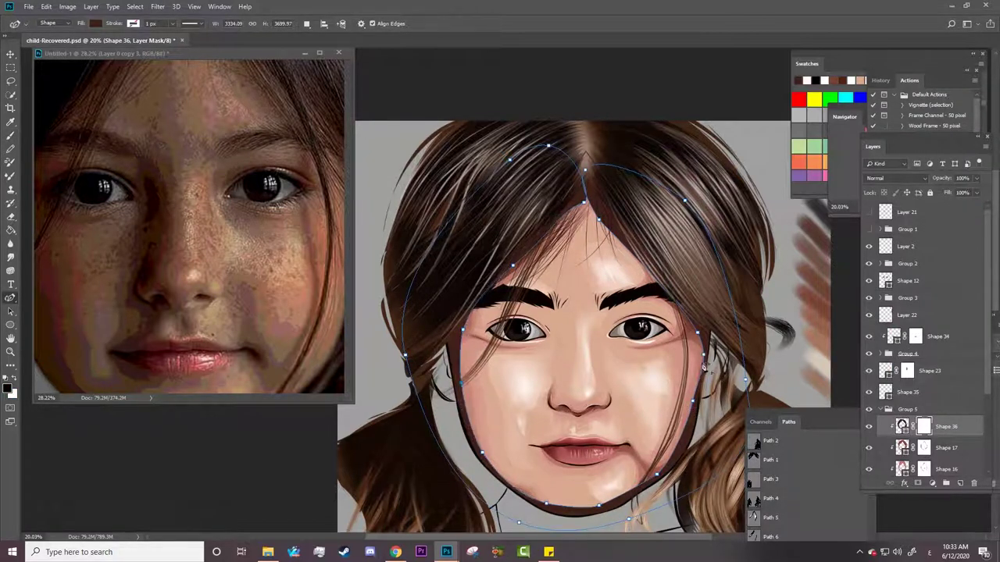
pyautogui.click(698, 370)
pyautogui.moveTo(645, 275); pyautogui.dragTo(662, 298)
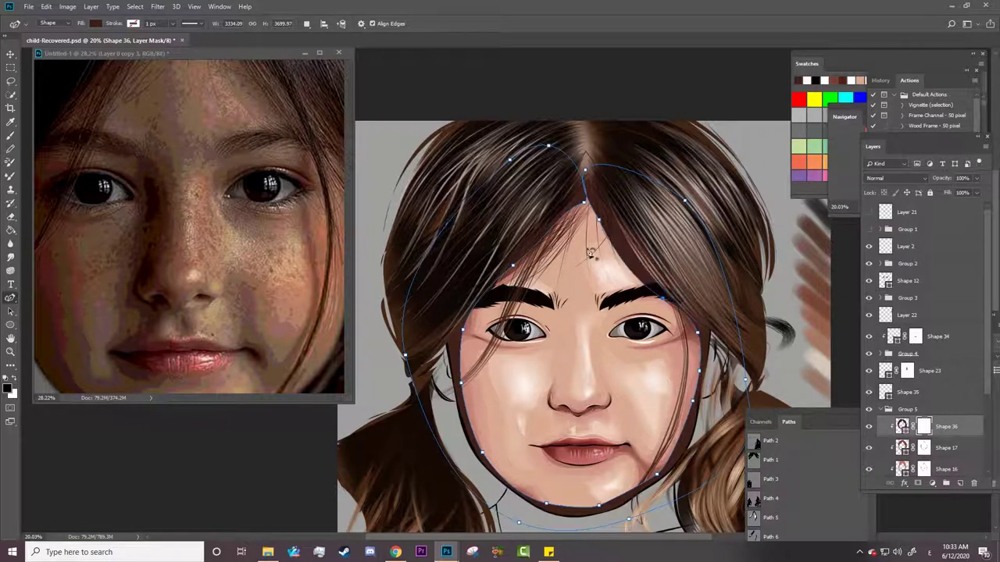
pyautogui.moveTo(512, 265); pyautogui.dragTo(520, 271)
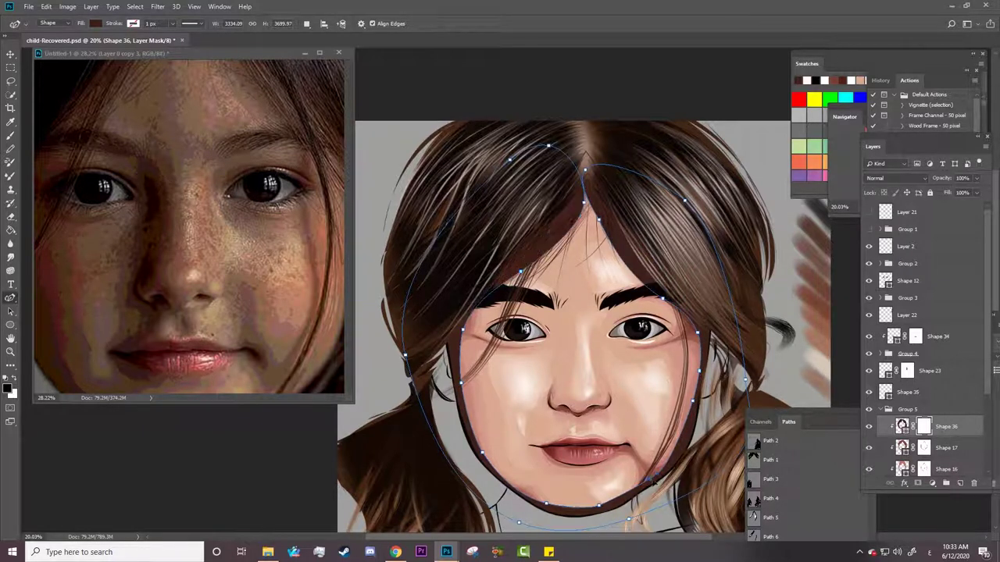
pyautogui.moveTo(652, 481); pyautogui.dragTo(674, 455)
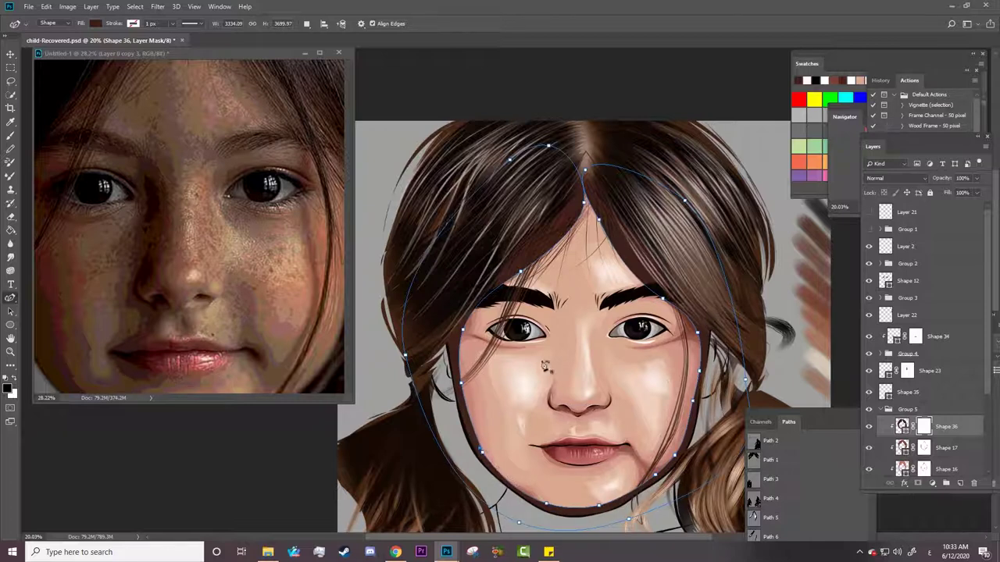
# Paint the layer mask with a brush to remove shading over the right forehead hair.
pyautogui.press('b')
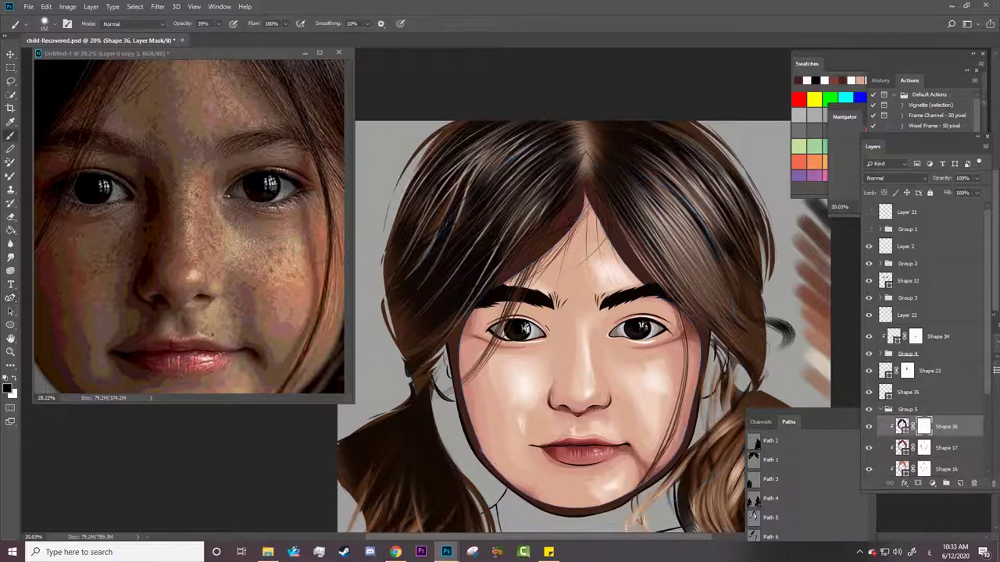
pyautogui.rightClick(674, 141)
pyautogui.press('Return')
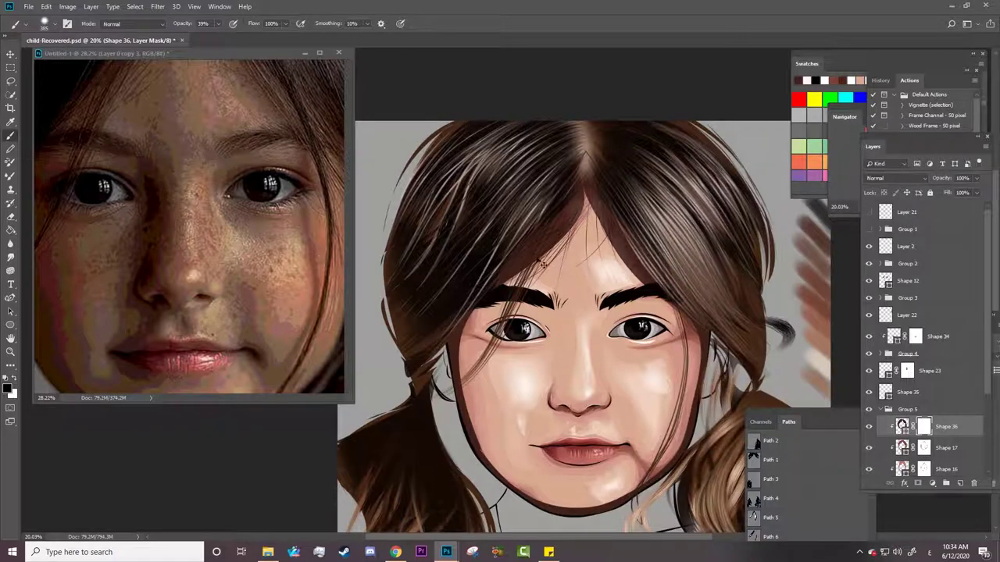
pyautogui.moveTo(567, 211); pyautogui.dragTo(636, 303)
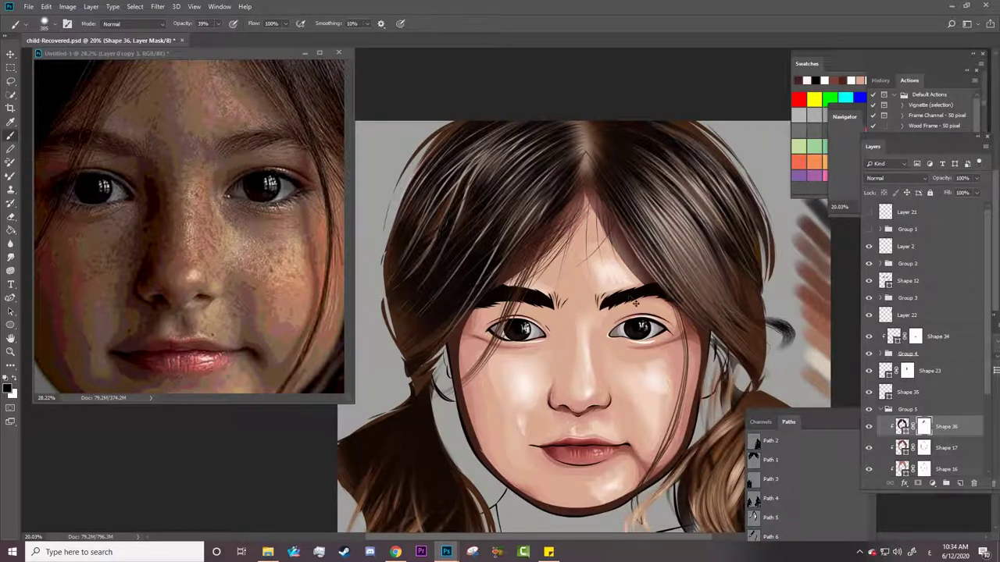
pyautogui.rightClick(491, 331)
pyautogui.press('Return')
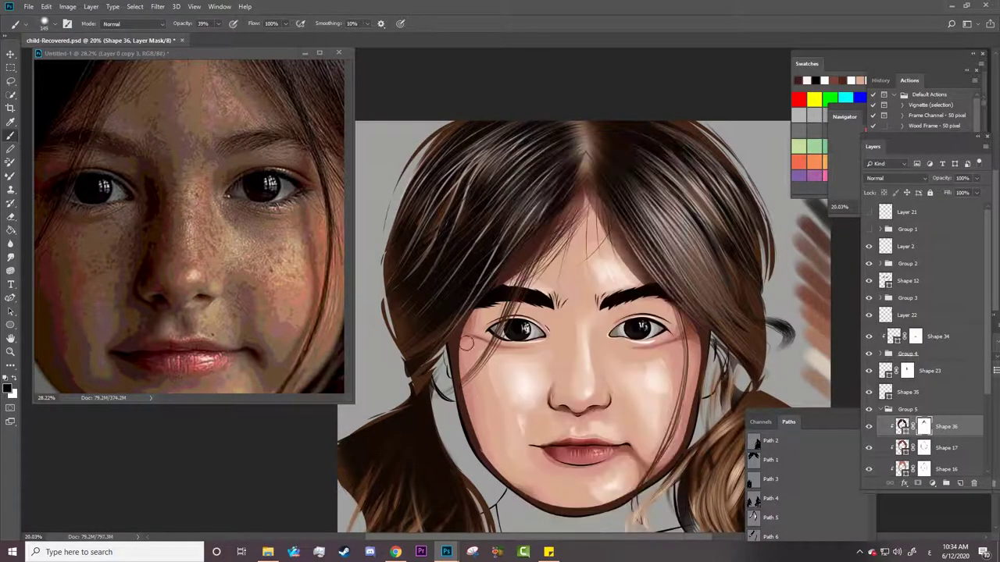
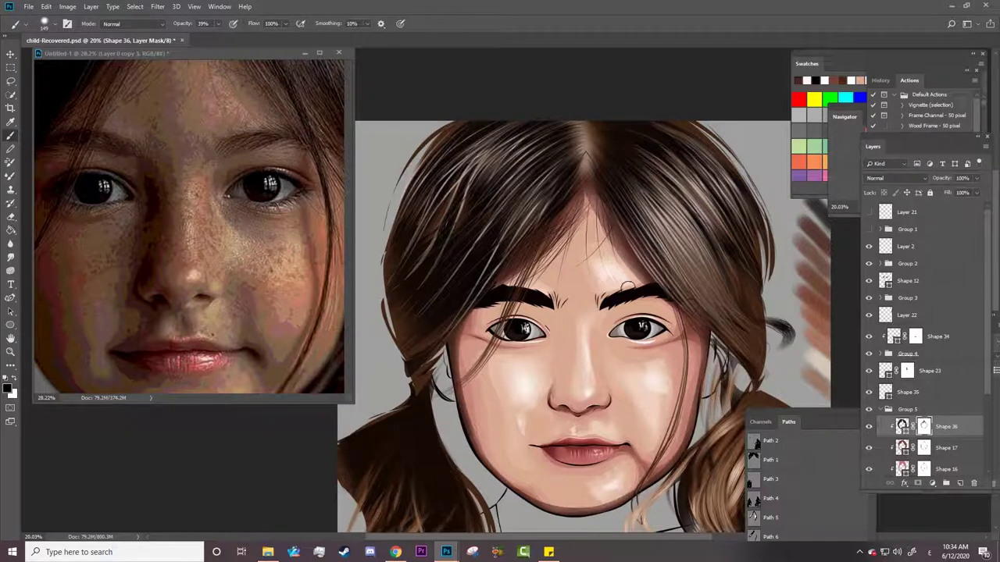
# Enlarge the brush to about 322 px and paint a faint light stroke along the lower chin.
pyautogui.rightClick(606, 249)
pyautogui.moveTo(679, 153); pyautogui.dragTo(711, 152)
pyautogui.press('Return')
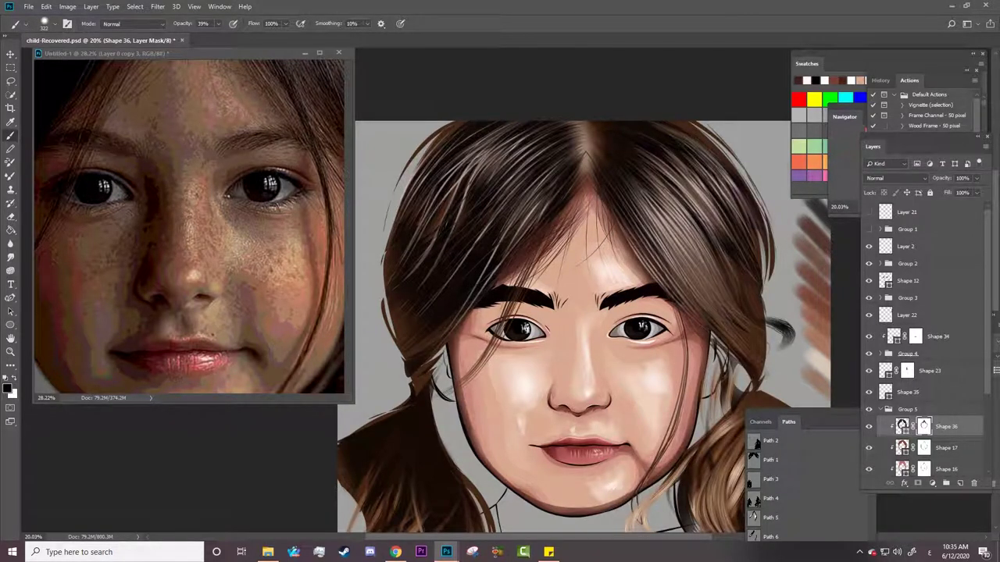
pyautogui.moveTo(545, 507); pyautogui.dragTo(634, 491)
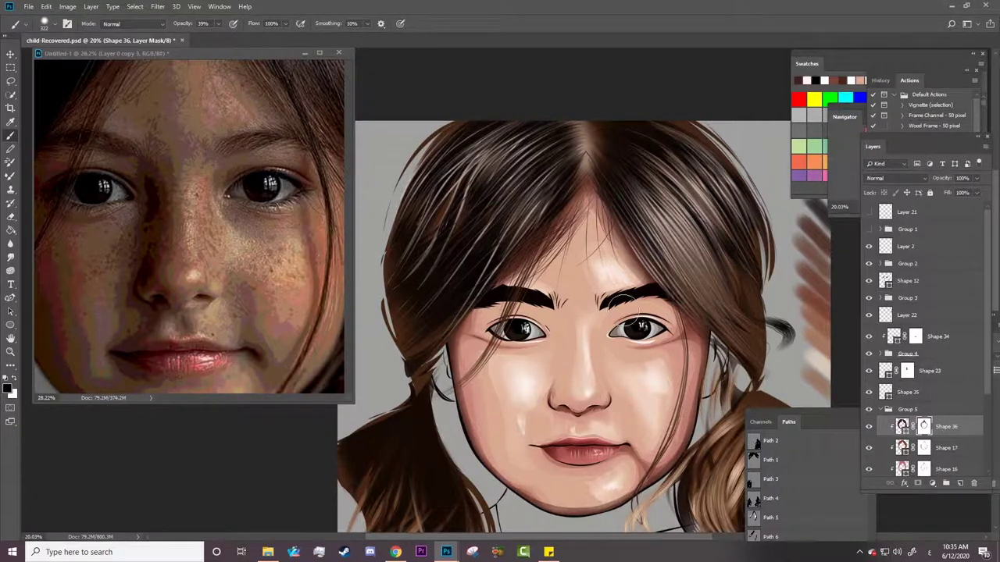
pyautogui.click(868, 427)
# Zoom in on the lips and chin, then soften the chin-edge shading with a much larger brush.
pyautogui.press('z')
pyautogui.moveTo(570, 324); pyautogui.dragTo(539, 323)
pyautogui.moveTo(578, 395); pyautogui.dragTo(619, 394)
pyautogui.press('b')
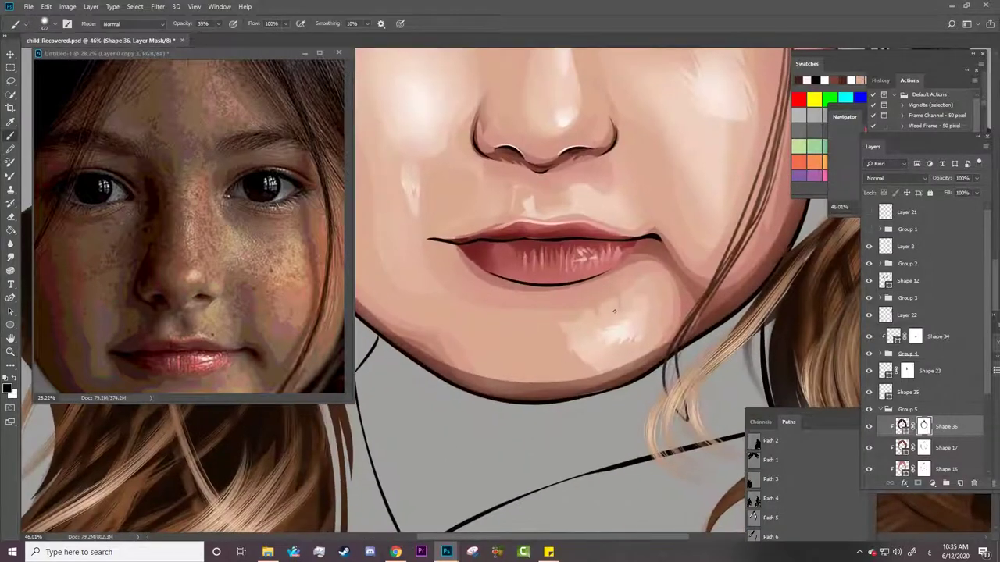
pyautogui.rightClick(474, 301)
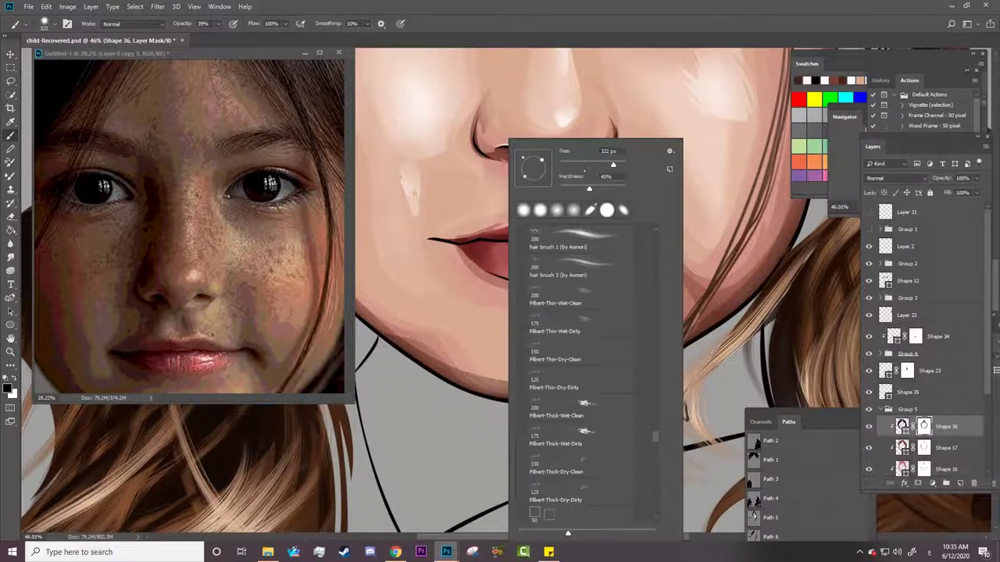
pyautogui.press('Return')
pyautogui.moveTo(442, 360)
pyautogui.mouseDown()
pyautogui.moveTo(472, 378)
pyautogui.moveTo(681, 325)
pyautogui.mouseUp()
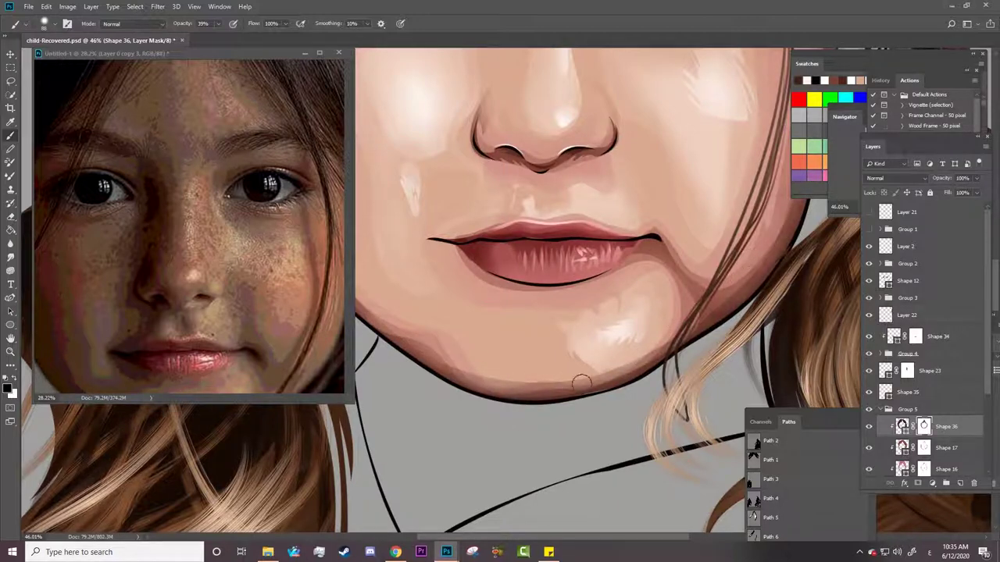
# Scroll and zoom around the chin to review the softened shading.
pyautogui.hscroll(3, 651, 195)
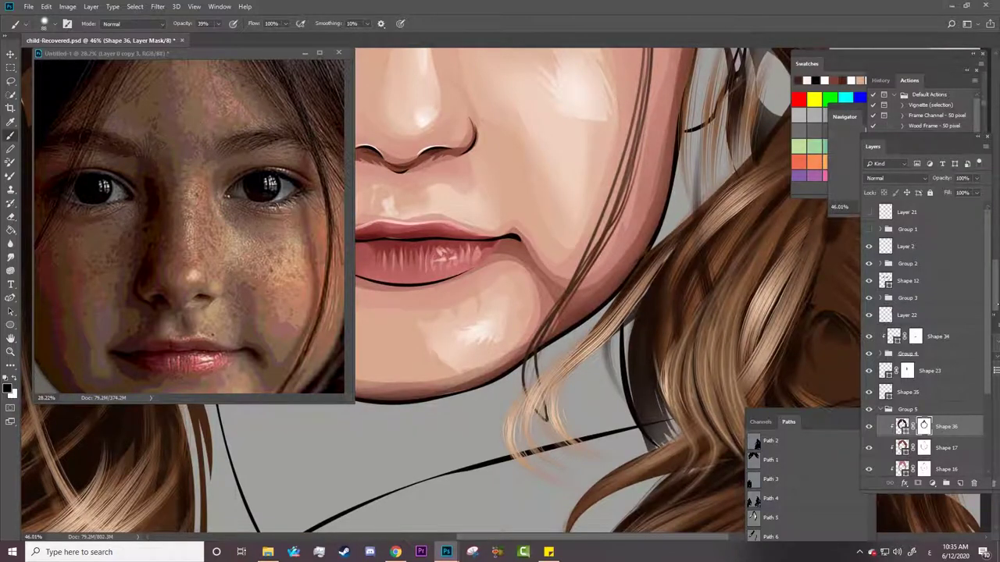
pyautogui.scroll(5, 685, 231)
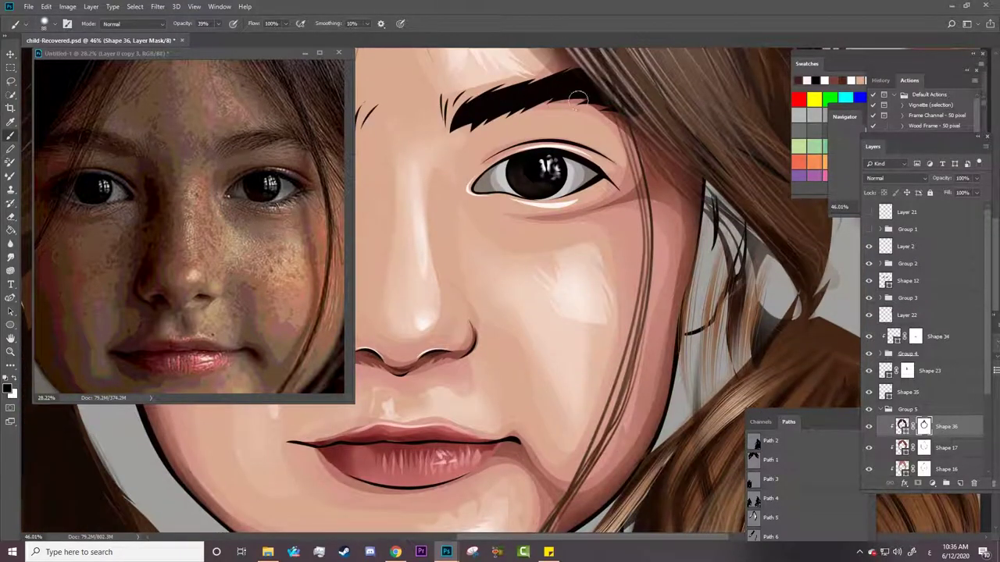
pyautogui.scroll(-3, 578, 97)
pyautogui.scroll(3, 468, 308)
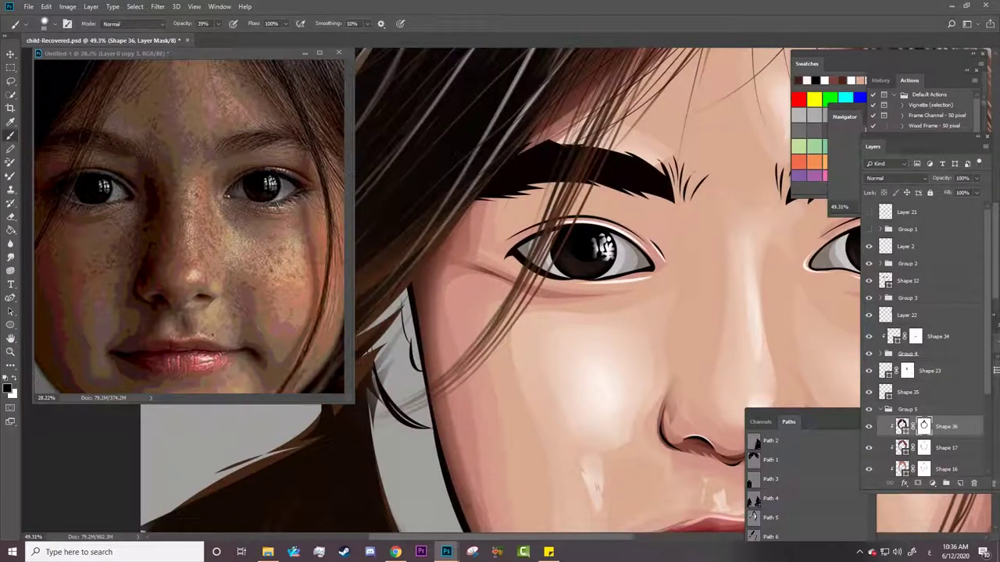
pyautogui.press('z')
pyautogui.scroll(-3, 524, 250)
pyautogui.scroll(3, 547, 422)
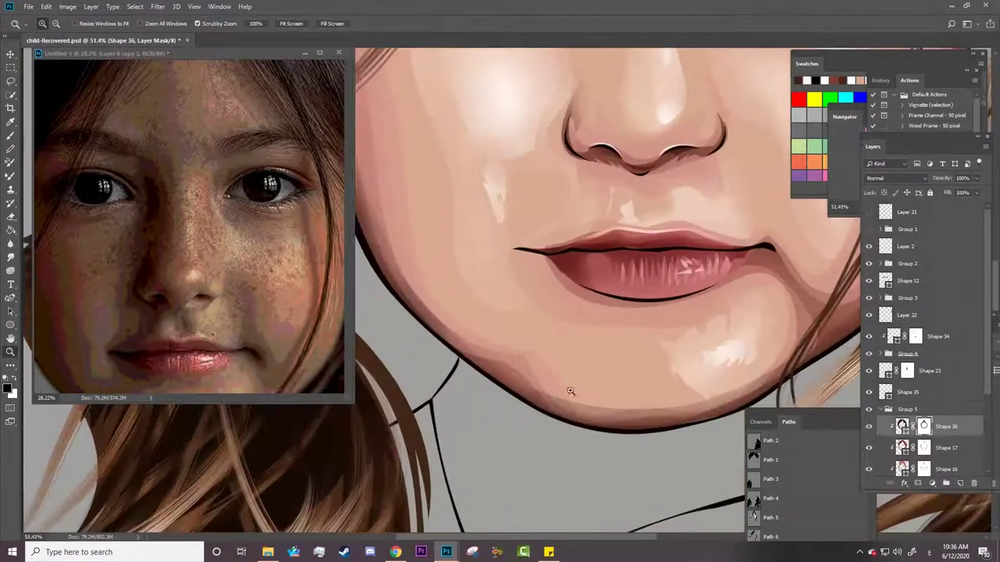
pyautogui.press('b')
pyautogui.press('z')
pyautogui.scroll(-3, 633, 319)
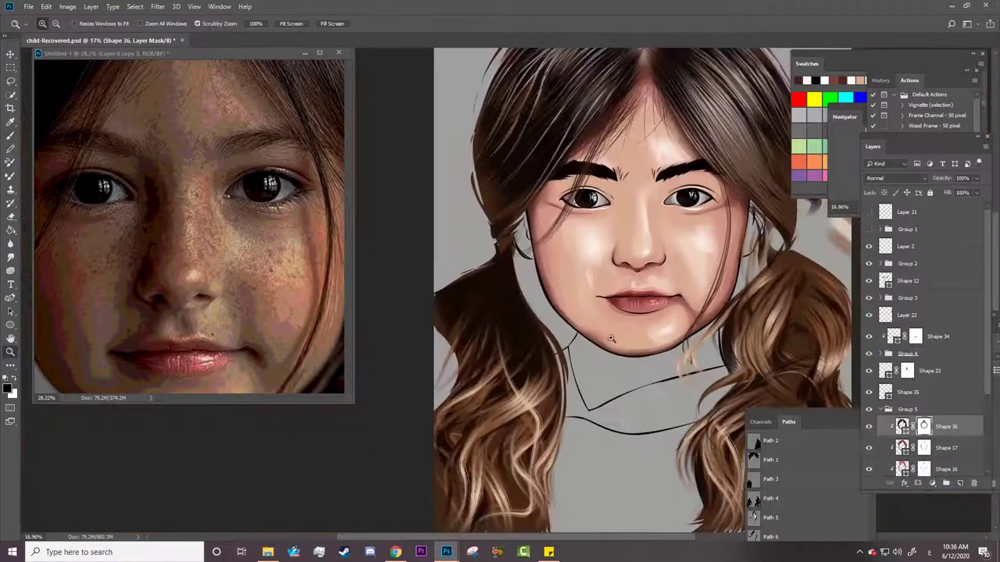
pyautogui.scroll(-3, 634, 320)
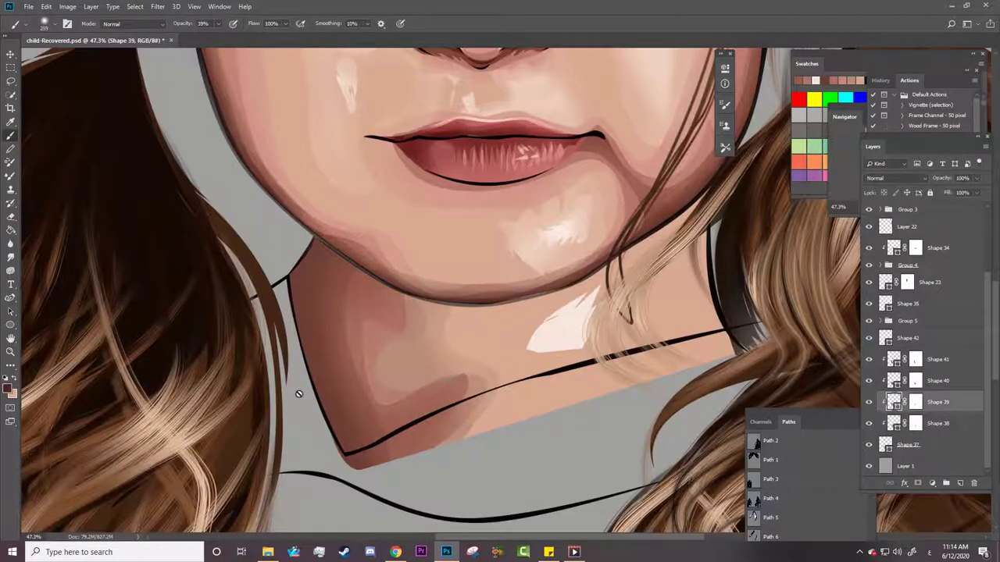
# Select the neck shadow layers, toggling Shape 37 and Shape 40 off to compare.
pyautogui.press('p')
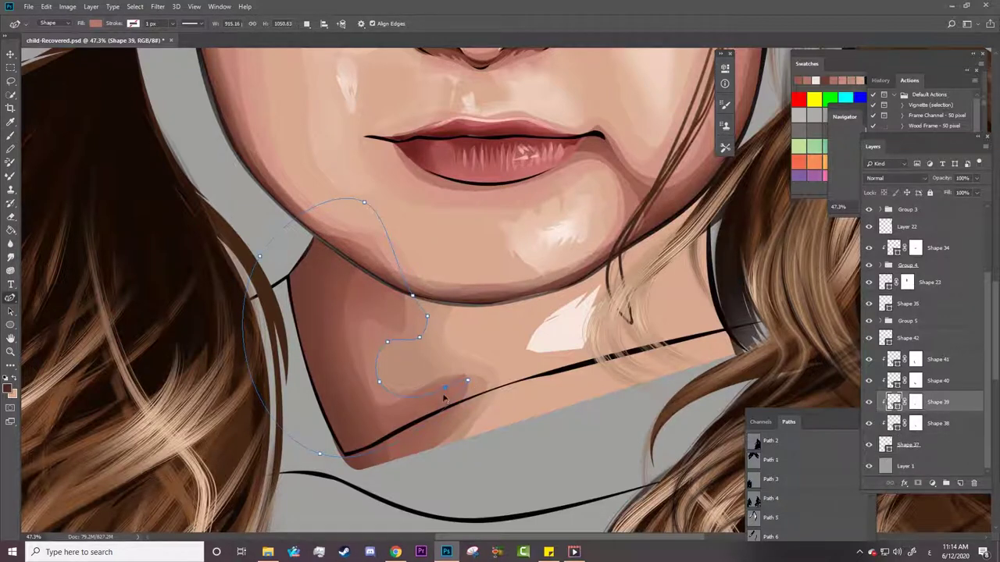
pyautogui.keyDown('ctrl'); pyautogui.click(482, 378); pyautogui.keyUp('ctrl')
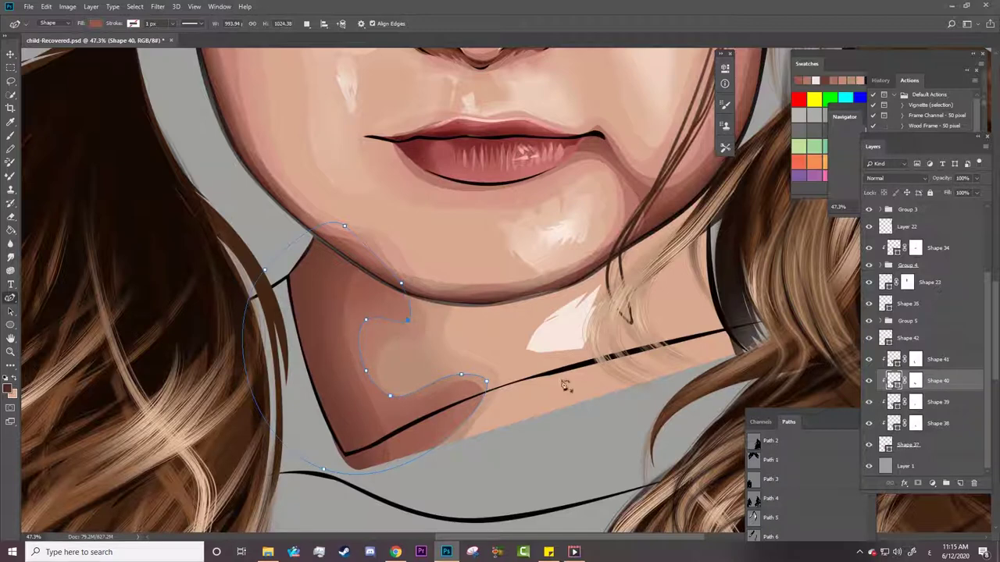
pyautogui.click(906, 401)
pyautogui.click(894, 423)
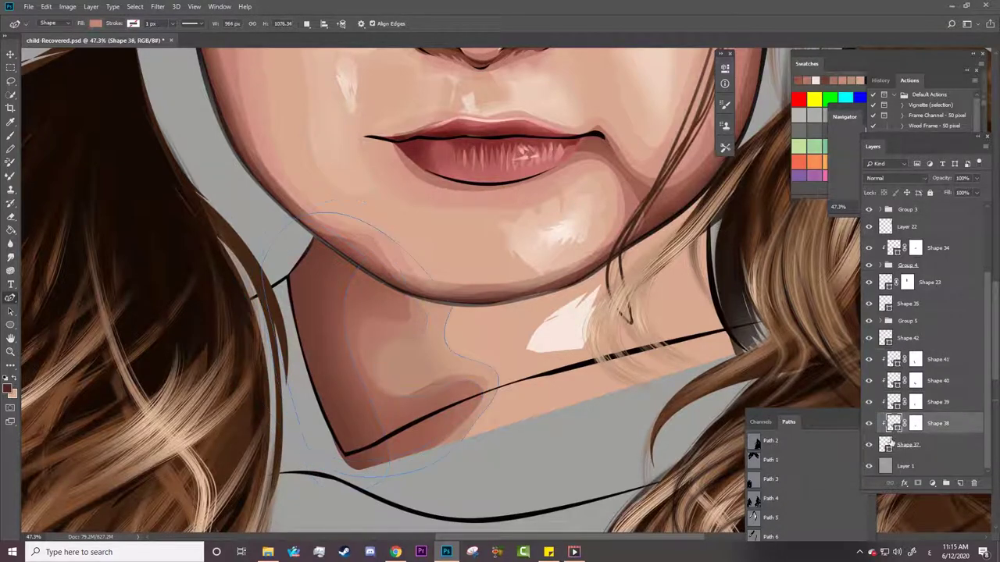
pyautogui.click(887, 446)
pyautogui.click(869, 338)
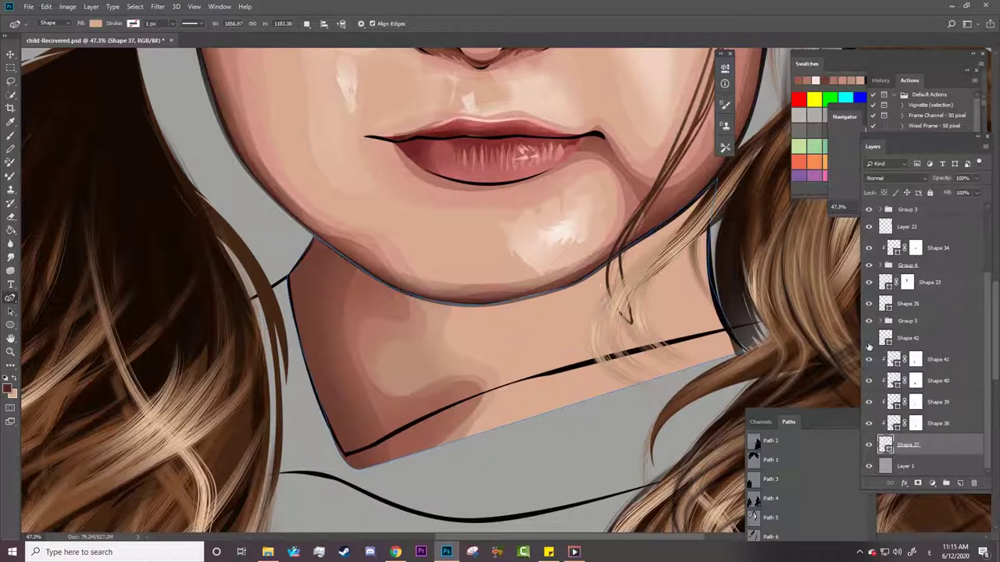
pyautogui.click(869, 383)
pyautogui.click(886, 383)
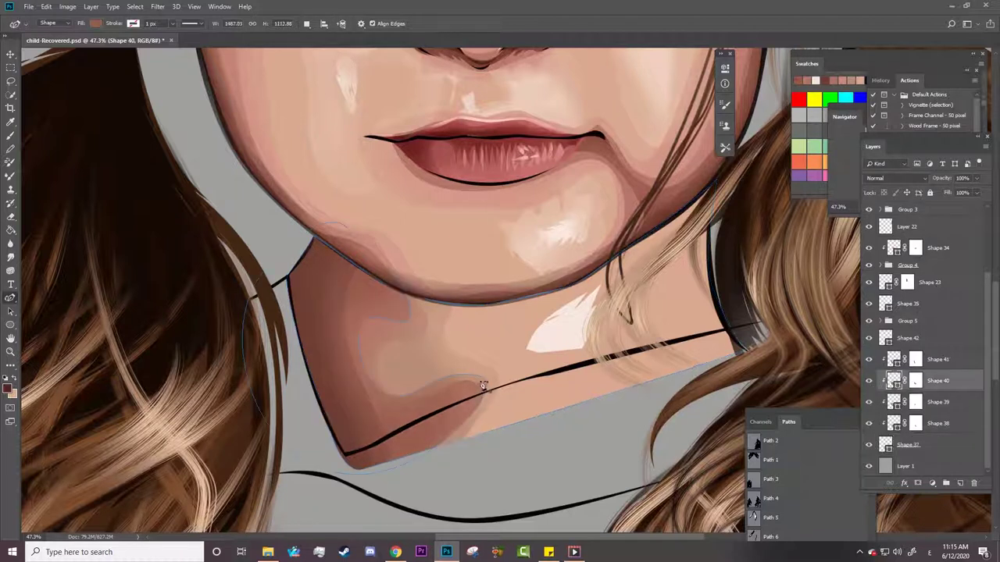
# Reshape the Shape 38, 39 and 40 neck shadows by moving their anchor points under the chin.
pyautogui.click(401, 388)
pyautogui.click(895, 403)
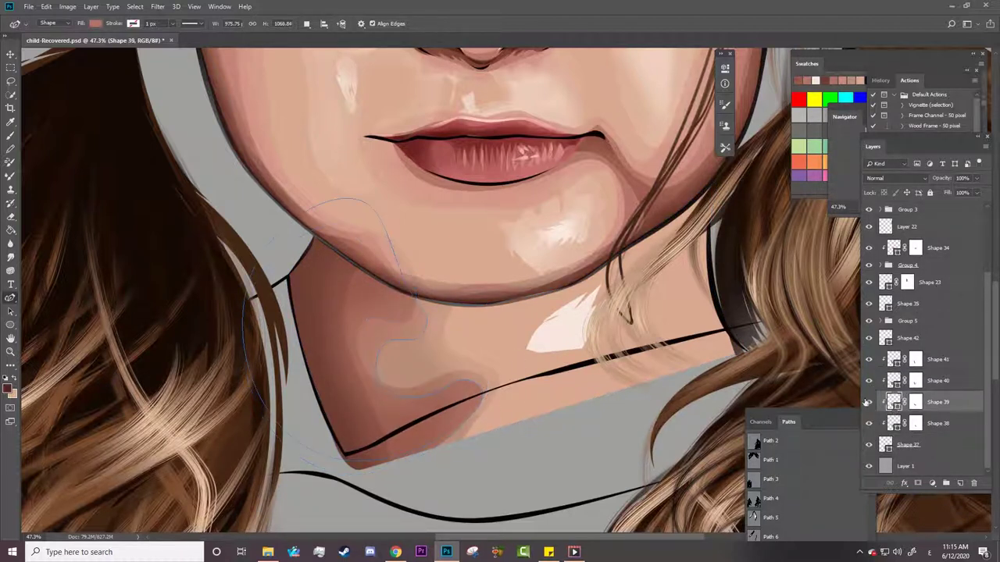
pyautogui.click(428, 318)
pyautogui.moveTo(401, 381); pyautogui.dragTo(386, 377)
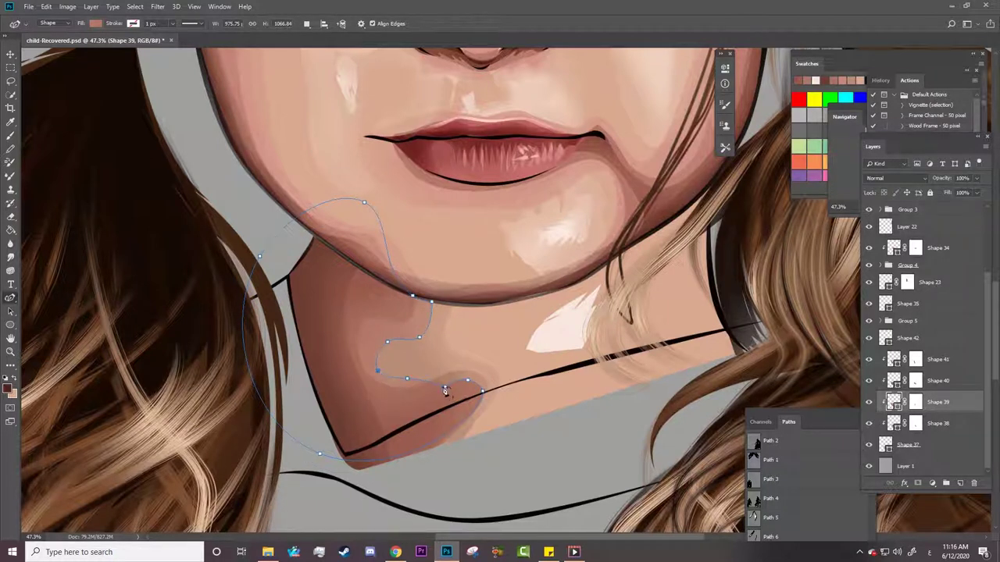
pyautogui.moveTo(444, 390); pyautogui.dragTo(482, 393)
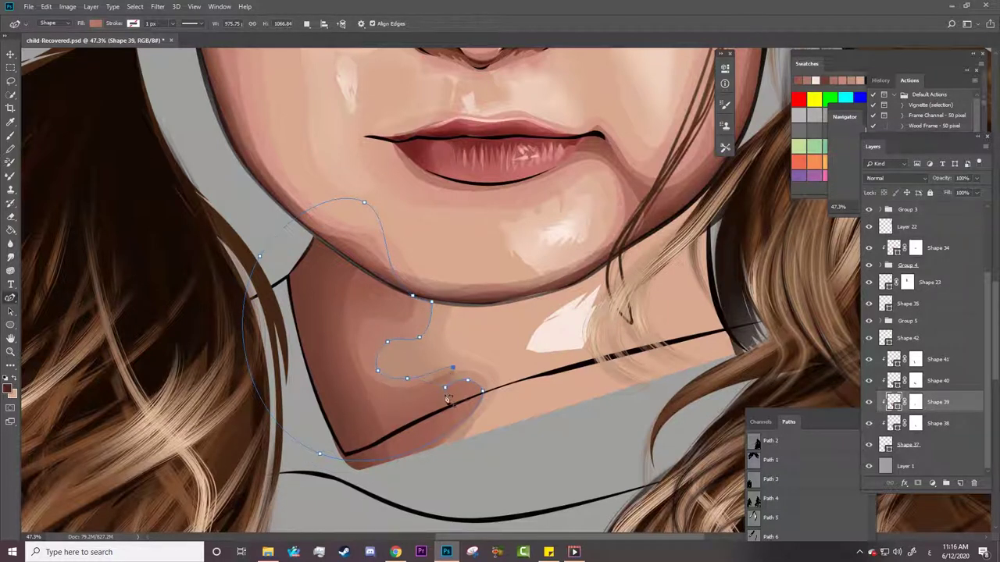
pyautogui.click(486, 382)
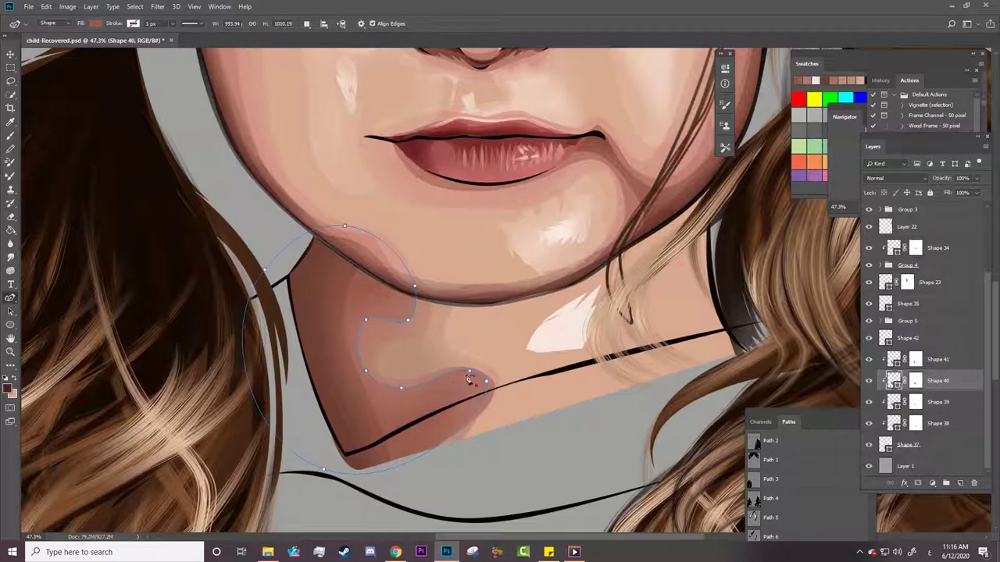
pyautogui.moveTo(486, 382); pyautogui.dragTo(458, 403)
pyautogui.click(916, 426)
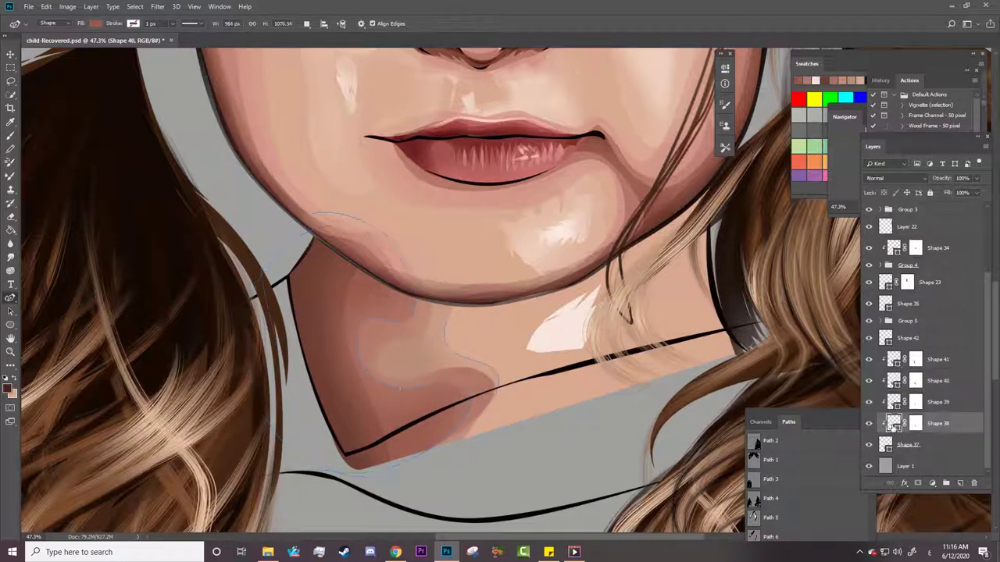
pyautogui.moveTo(445, 344)
pyautogui.mouseDown()
pyautogui.moveTo(402, 364)
pyautogui.moveTo(458, 364)
pyautogui.moveTo(429, 346)
pyautogui.moveTo(399, 361)
pyautogui.mouseUp()
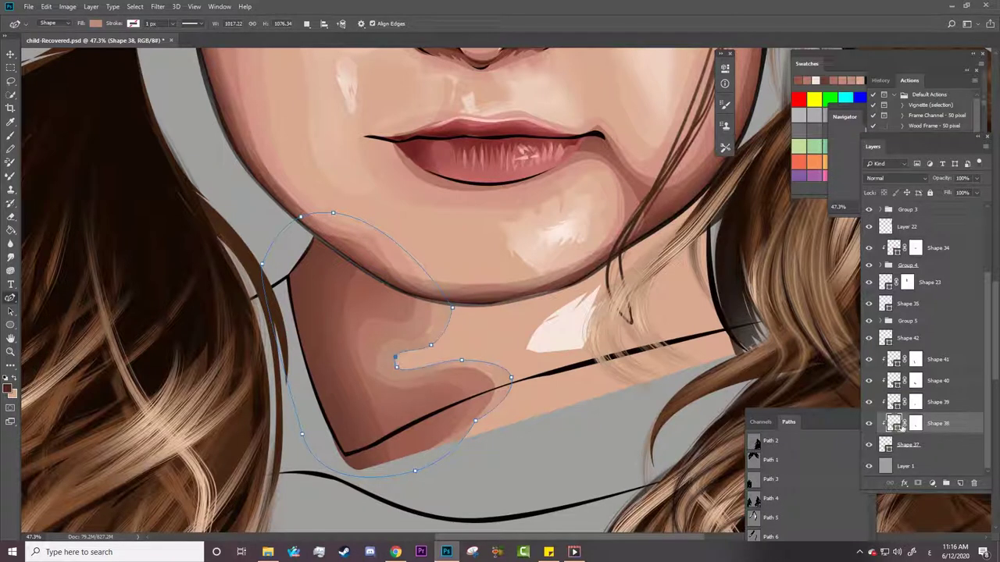
# Paint on Shape 42's layer mask to trim the top of the white chin highlight.
pyautogui.hotkey('alt', ']')
pyautogui.hotkey('alt', ']')
pyautogui.press('b')
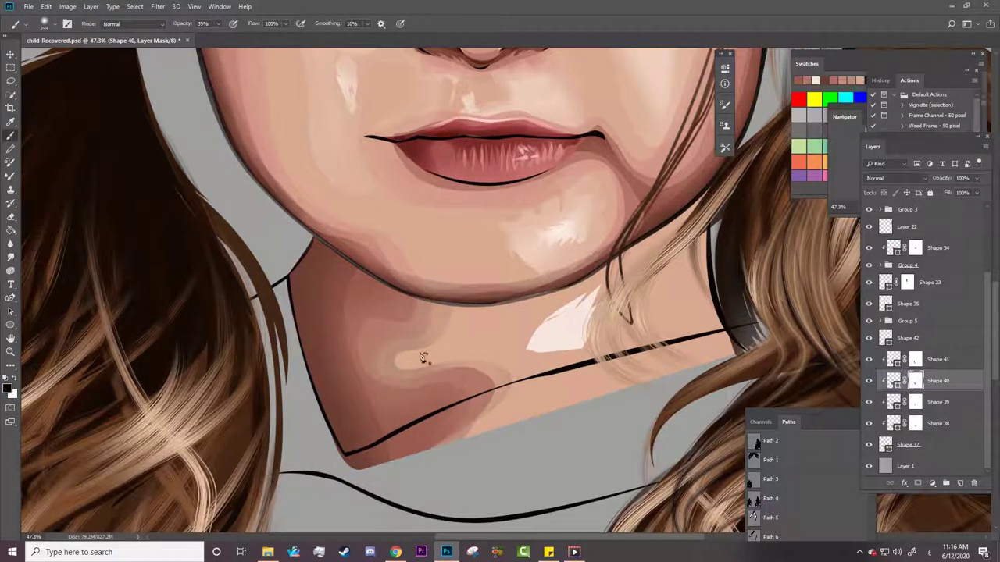
pyautogui.click(914, 403)
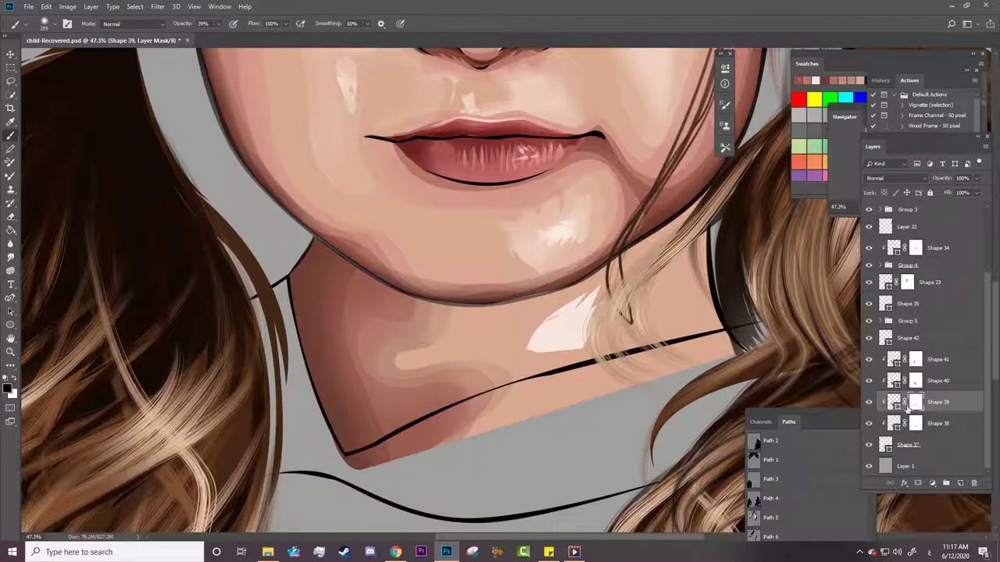
pyautogui.hotkey('alt', ']')
pyautogui.click(873, 341)
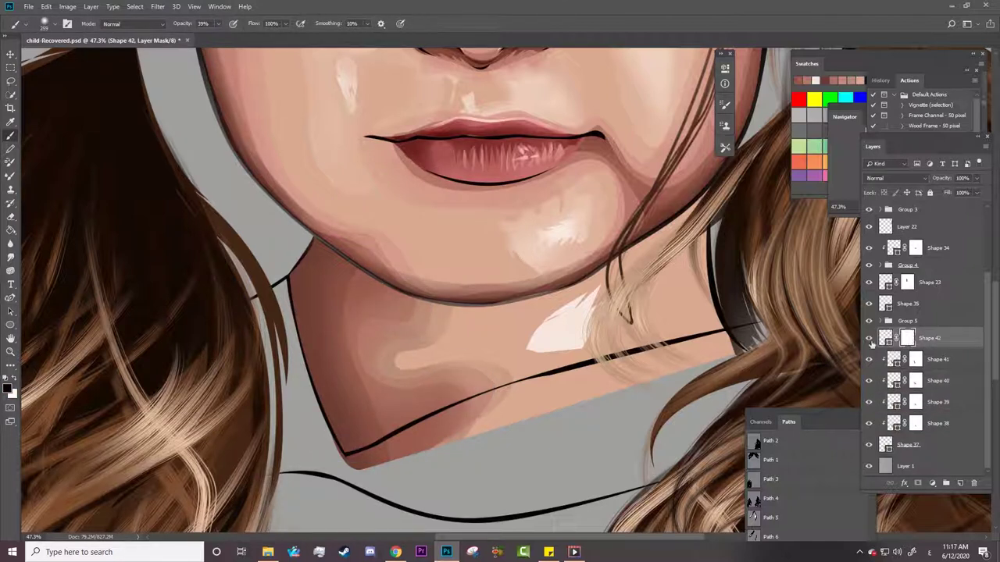
pyautogui.moveTo(594, 290); pyautogui.dragTo(528, 352)
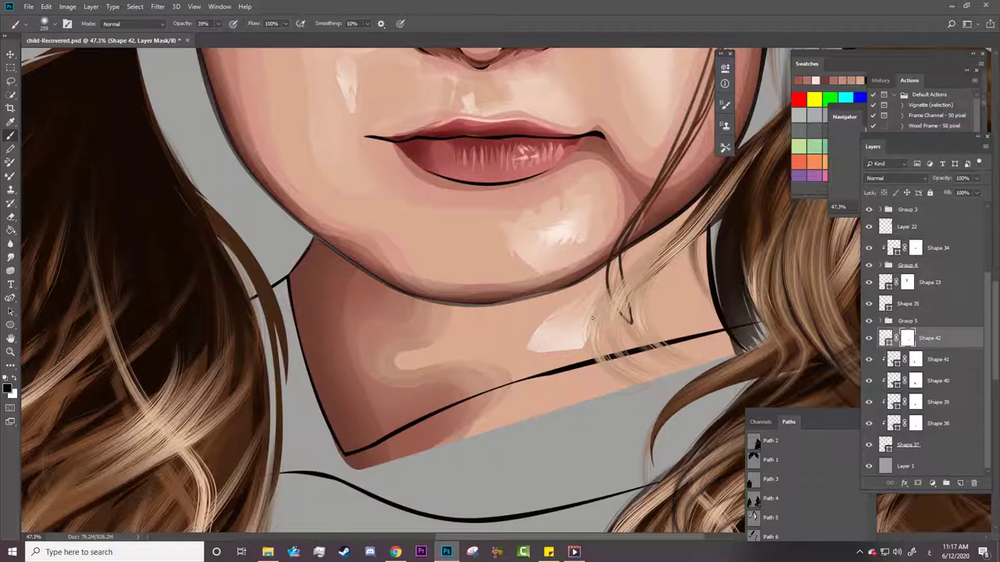
# Compare the lower face against the reference photo, then hide it again.
pyautogui.press('z')
pyautogui.moveTo(576, 328); pyautogui.dragTo(547, 328)
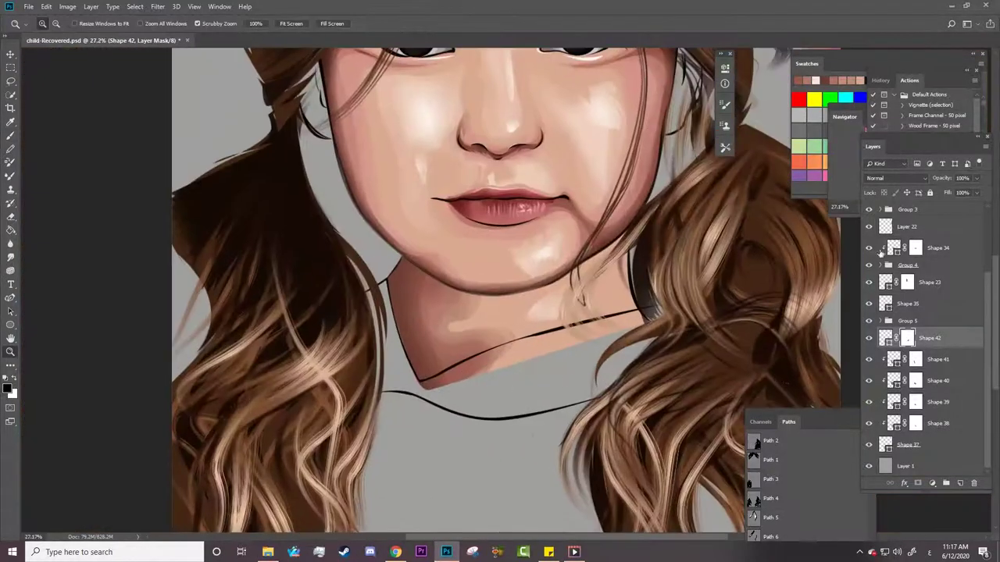
pyautogui.click(869, 229)
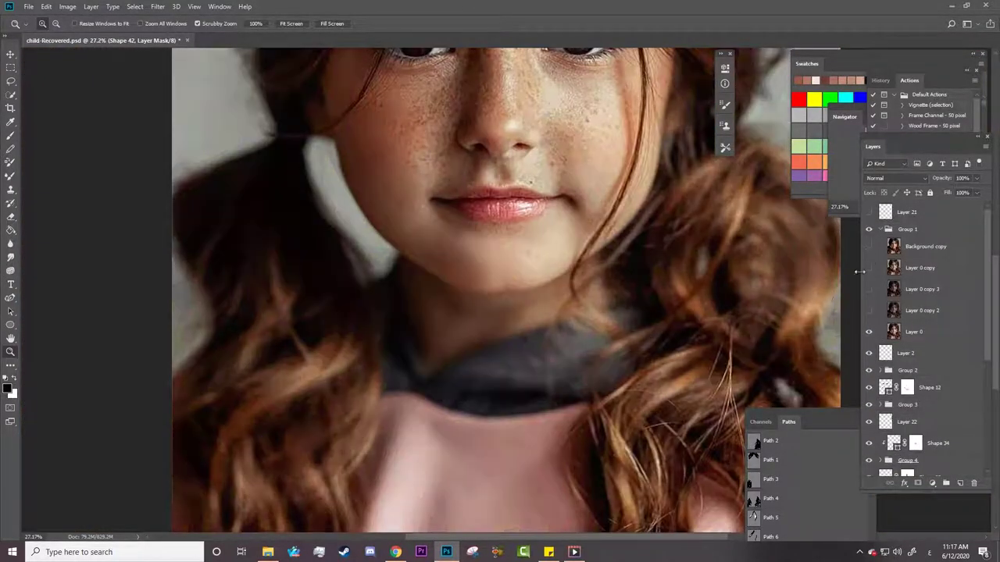
pyautogui.moveTo(665, 343); pyautogui.dragTo(726, 339)
pyautogui.click(884, 230)
pyautogui.click(869, 229)
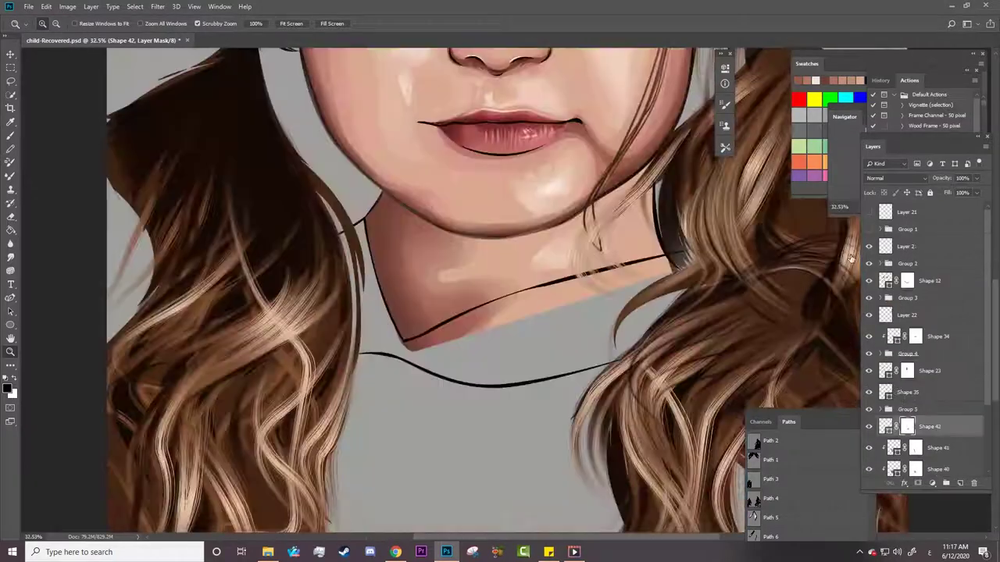
pyautogui.scroll(-3, 937, 351)
# Move Shape 23 and Shape 35 into Group 5, collapse it, and compare the lip shading.
pyautogui.click(937, 445)
pyautogui.scroll(3, 933, 388)
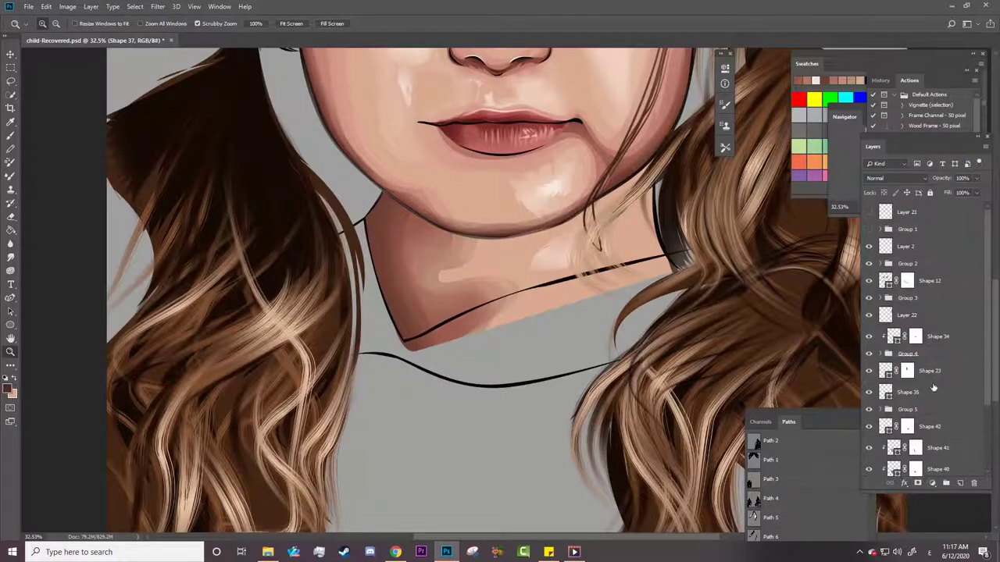
pyautogui.click(879, 409)
pyautogui.click(885, 393)
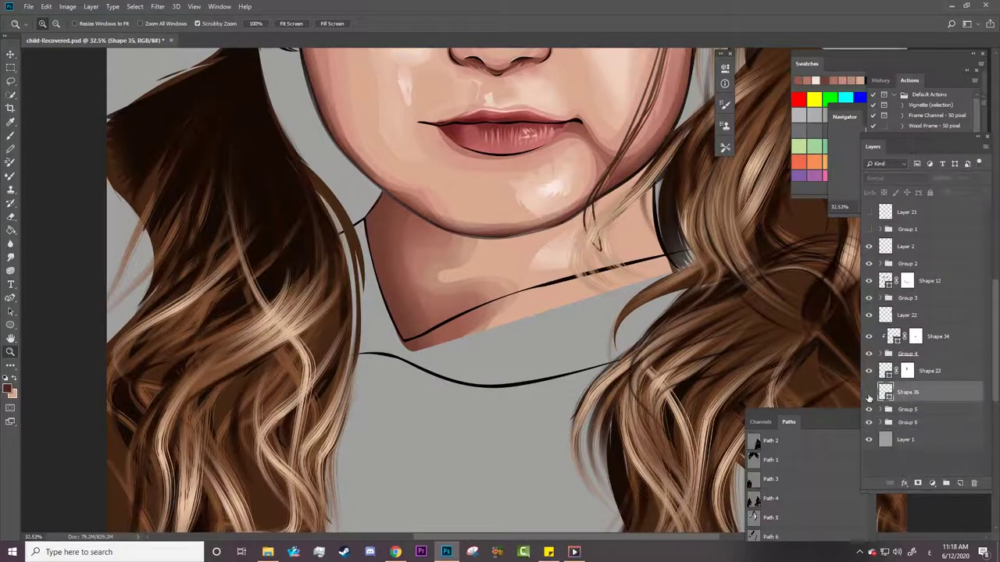
pyautogui.keyDown('shift'); pyautogui.click(933, 371); pyautogui.keyUp('shift')
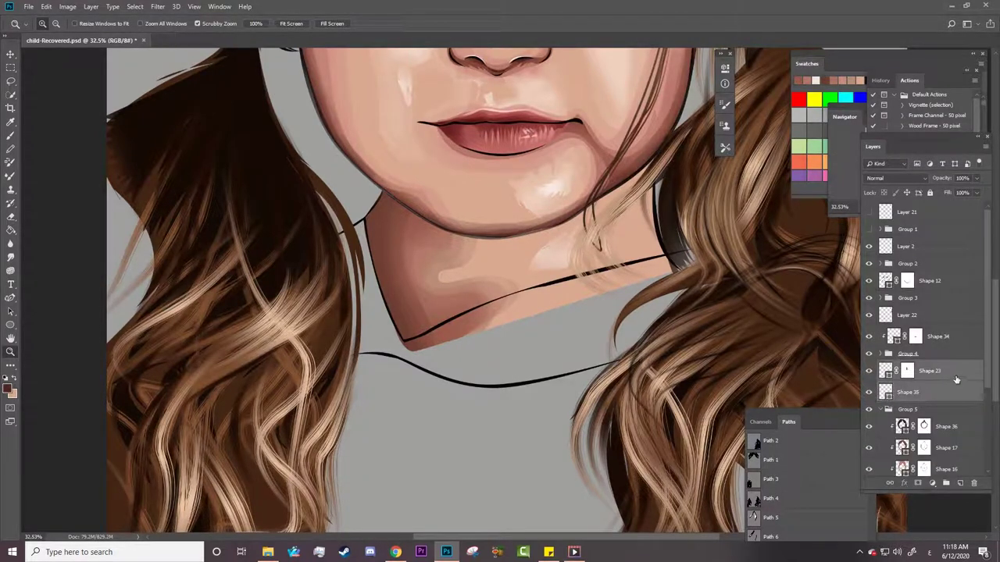
pyautogui.moveTo(953, 376); pyautogui.dragTo(949, 413)
pyautogui.click(879, 366)
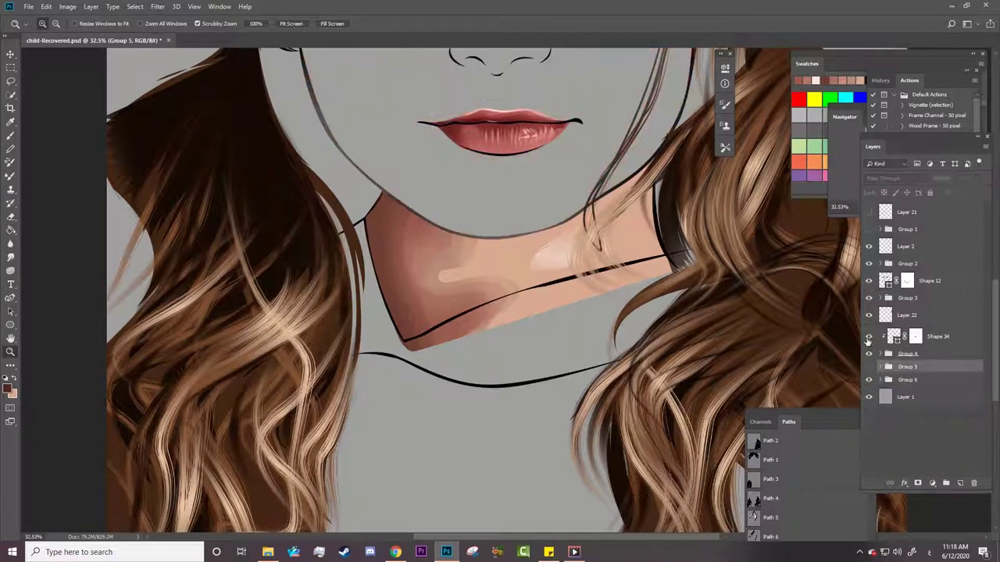
pyautogui.click(868, 337)
pyautogui.click(868, 354)
# Begin a Pen collar shape along the neck's lower edge and up its left side.
pyautogui.click(868, 229)
pyautogui.click(11, 297)
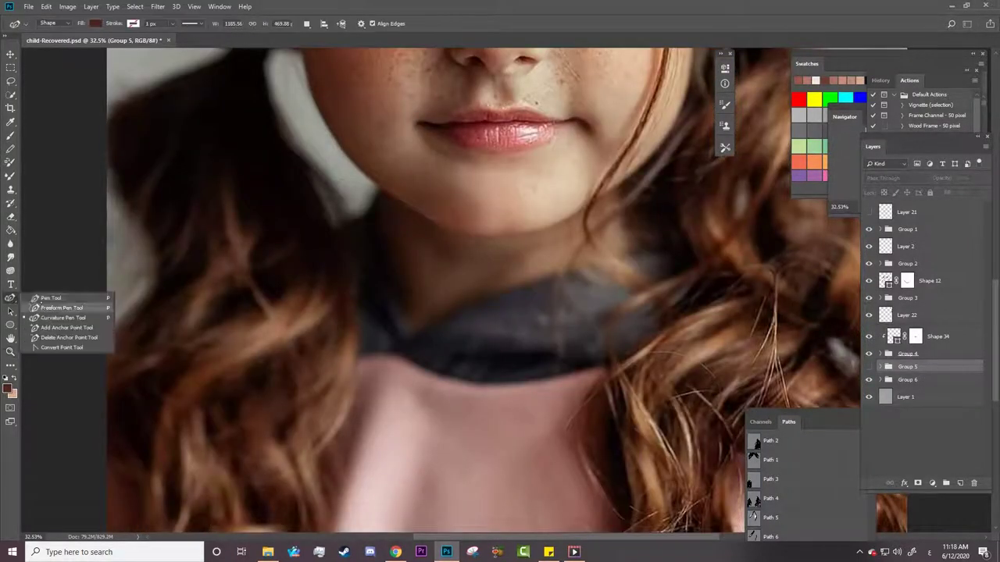
pyautogui.click(47, 304)
pyautogui.click(869, 229)
pyautogui.click(684, 257)
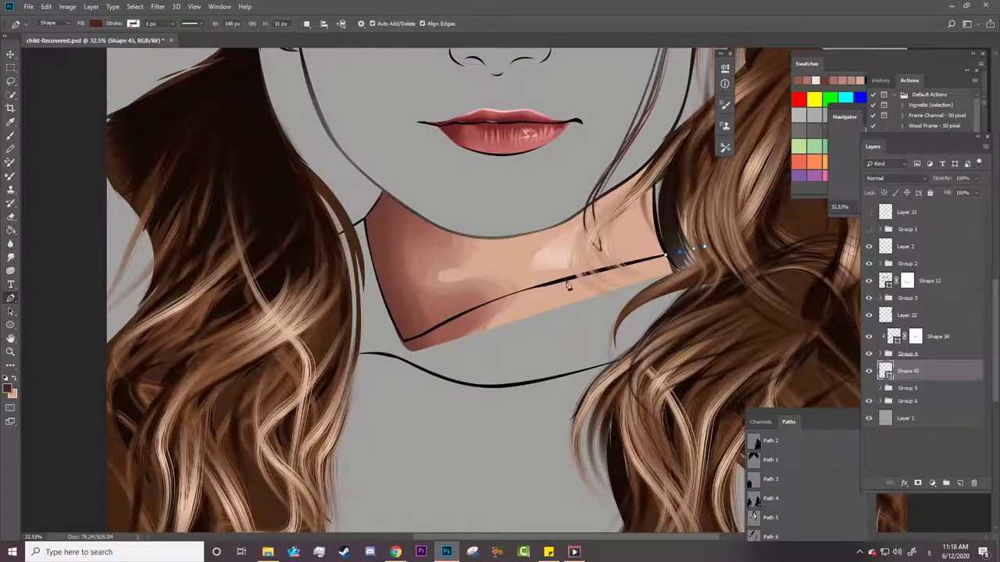
pyautogui.scroll(3, 648, 266)
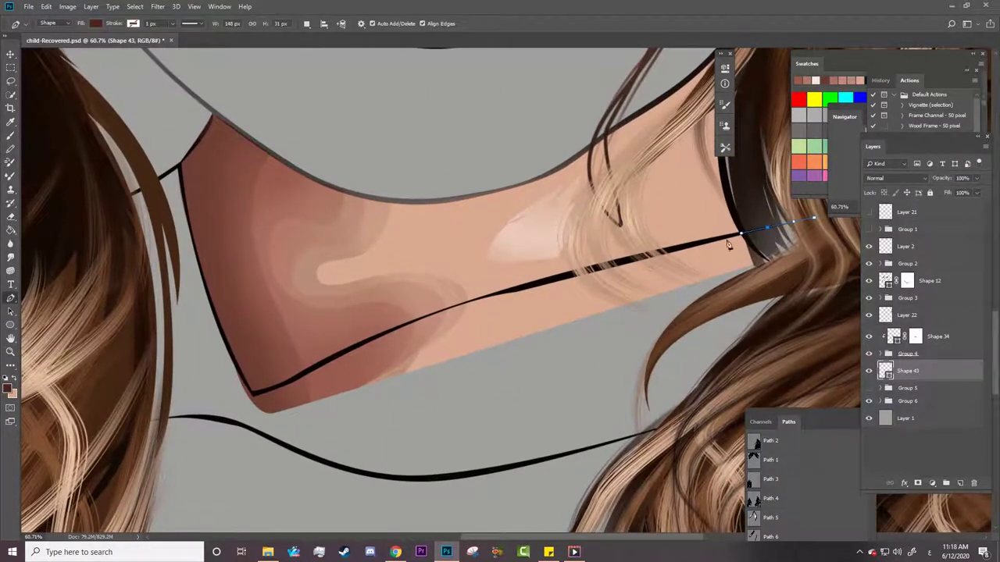
pyautogui.click(652, 252)
pyautogui.click(516, 288)
pyautogui.moveTo(371, 340); pyautogui.dragTo(332, 359)
pyautogui.click(294, 379)
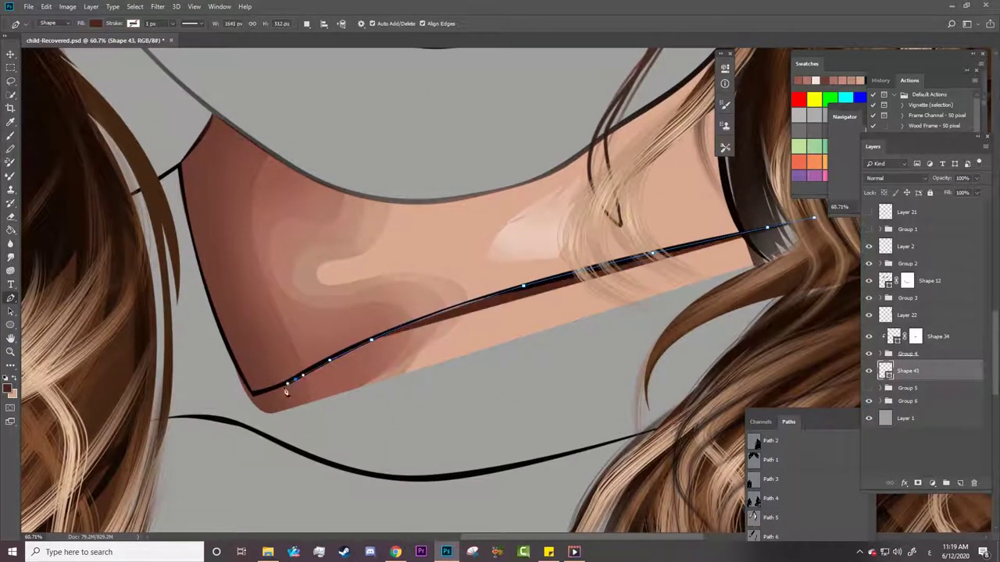
pyautogui.click(255, 393)
pyautogui.click(238, 369)
pyautogui.click(204, 282)
# Trace the collar around the left side and lower curve and close it at the start.
pyautogui.click(180, 170)
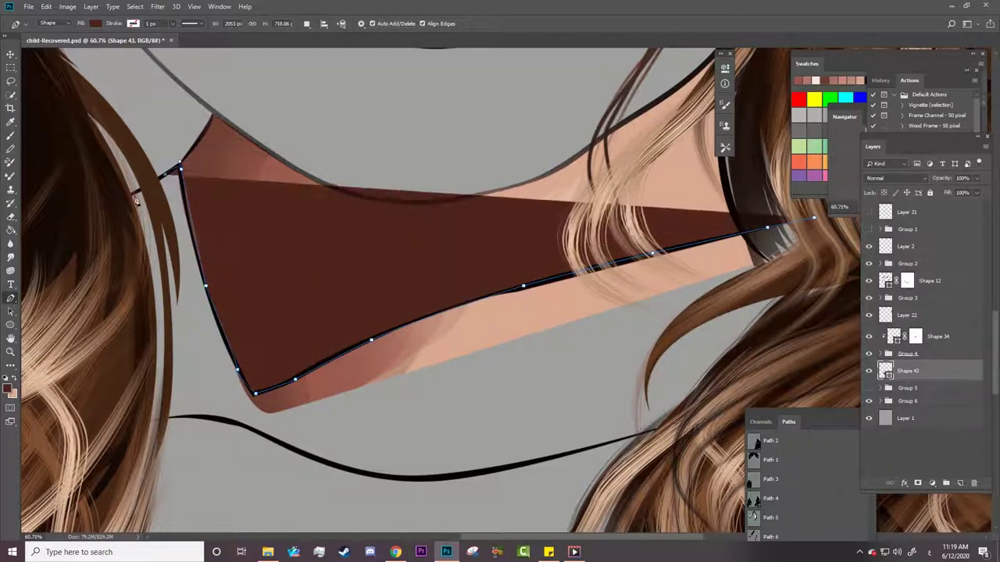
pyautogui.click(121, 202)
pyautogui.click(95, 414)
pyautogui.click(147, 424)
pyautogui.click(190, 411)
pyautogui.click(249, 429)
pyautogui.click(316, 461)
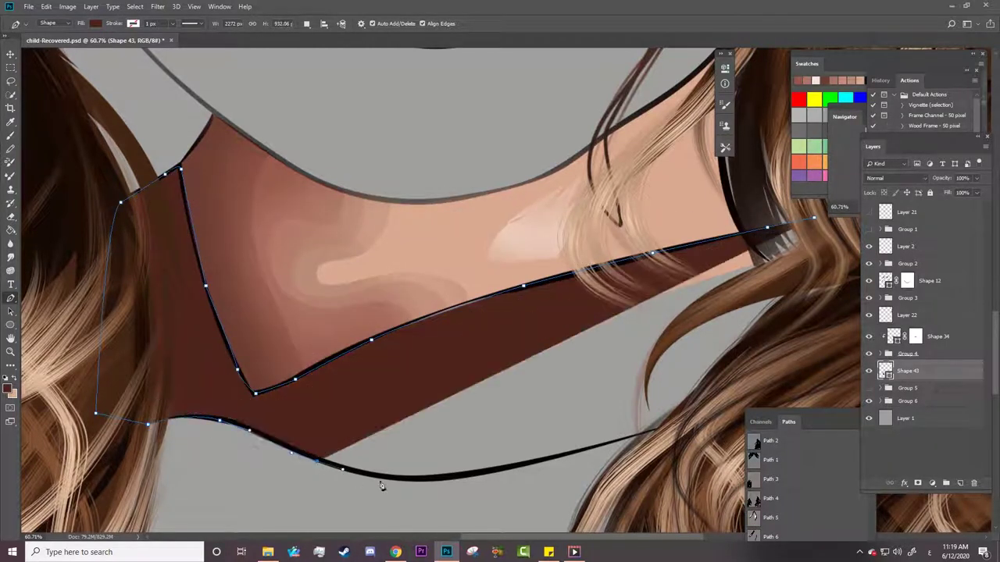
pyautogui.click(410, 479)
pyautogui.click(501, 470)
pyautogui.click(608, 443)
pyautogui.click(637, 435)
pyautogui.click(735, 396)
pyautogui.click(768, 380)
pyautogui.moveTo(844, 294); pyautogui.dragTo(849, 274)
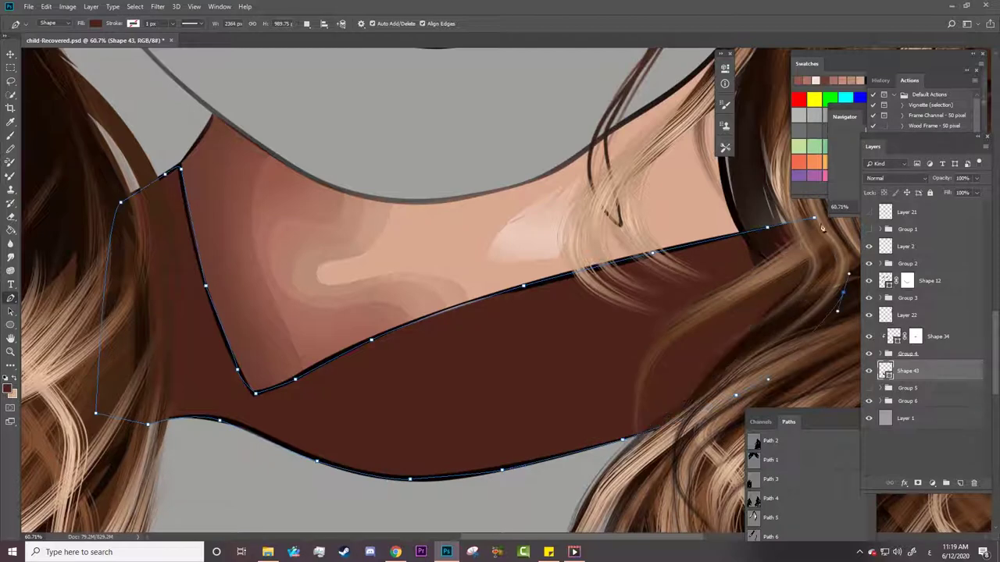
# Fill the collar shape with dark grey-purple #3e393f.
pyautogui.press('z')
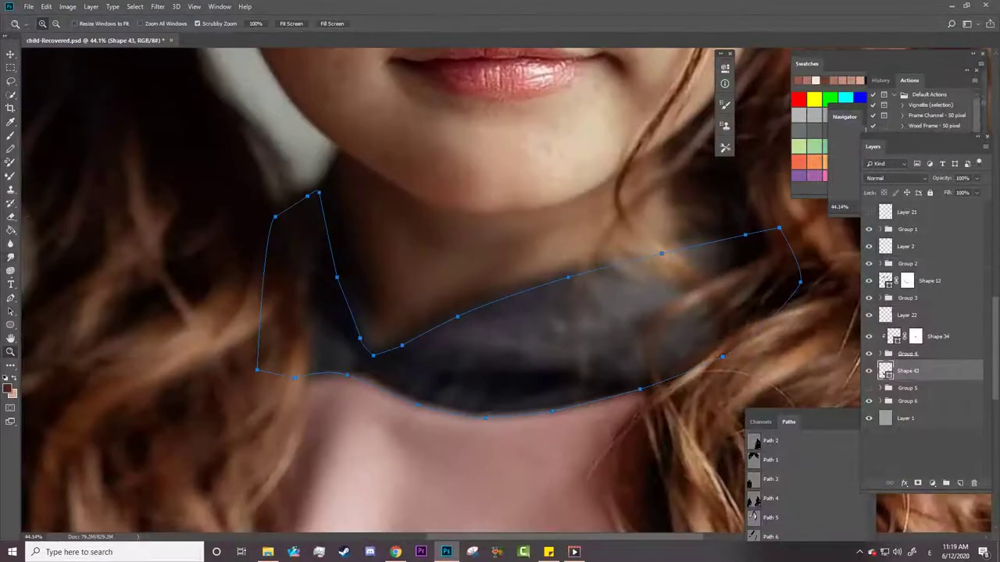
pyautogui.press('a')
pyautogui.click(141, 23)
pyautogui.click(185, 43)
pyautogui.click(754, 369)
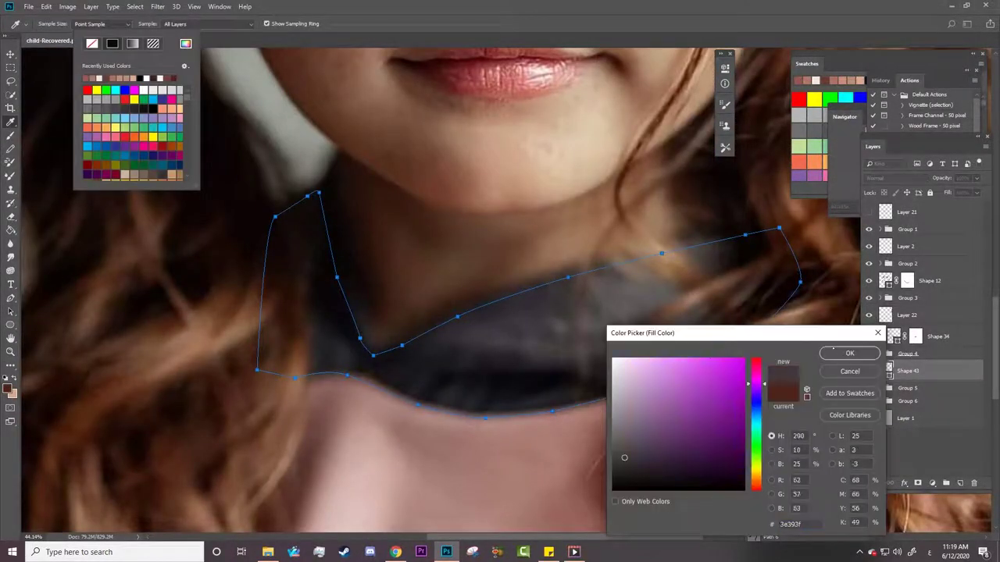
pyautogui.press('Escape')
pyautogui.click(868, 229)
pyautogui.scroll(5, 497, 341)
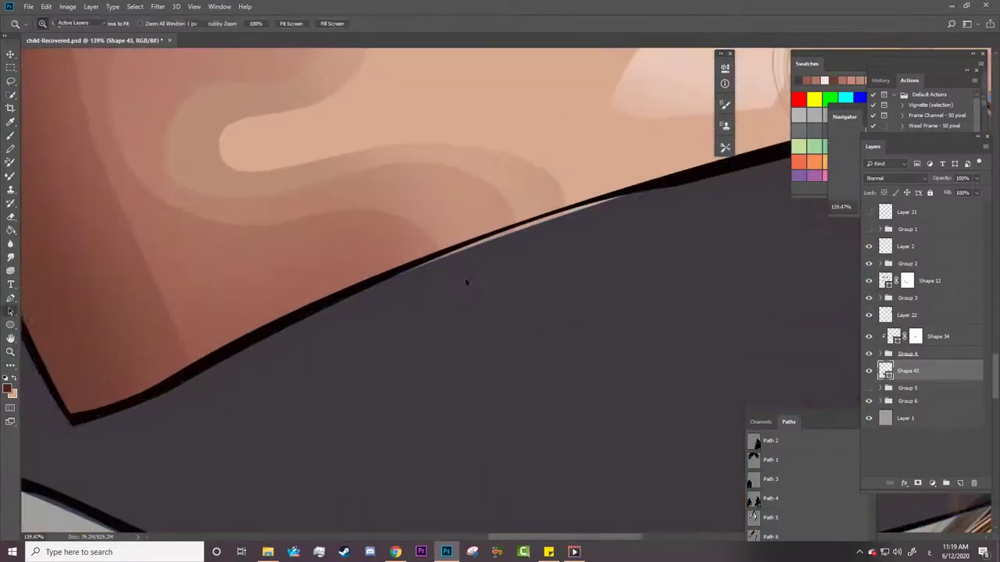
# Add anchor points to bend the collar's top edge to hug the neck line.
pyautogui.rightClick(11, 297)
pyautogui.click(67, 330)
pyautogui.click(209, 367)
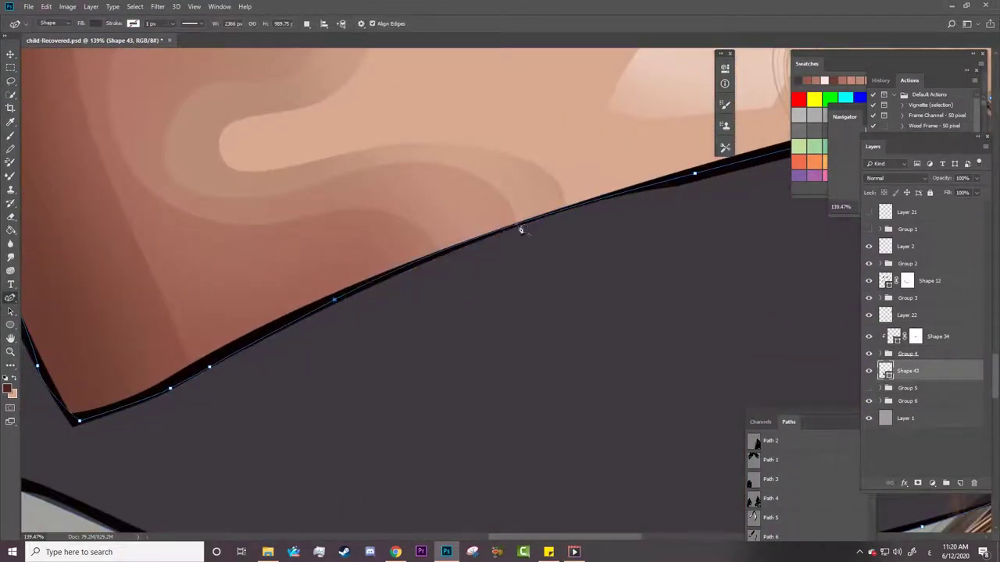
pyautogui.moveTo(211, 370); pyautogui.dragTo(150, 400)
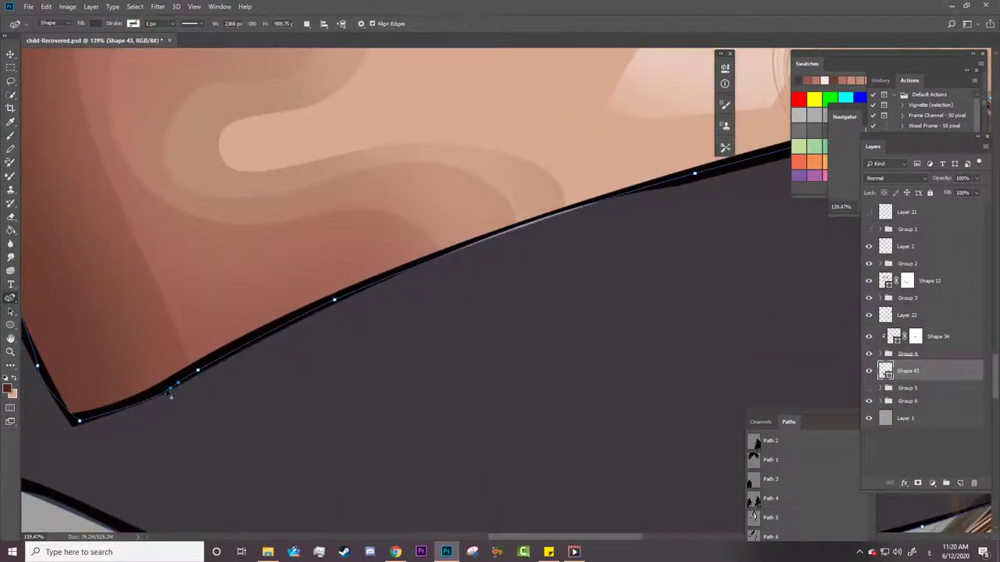
pyautogui.scroll(5, 545, 312)
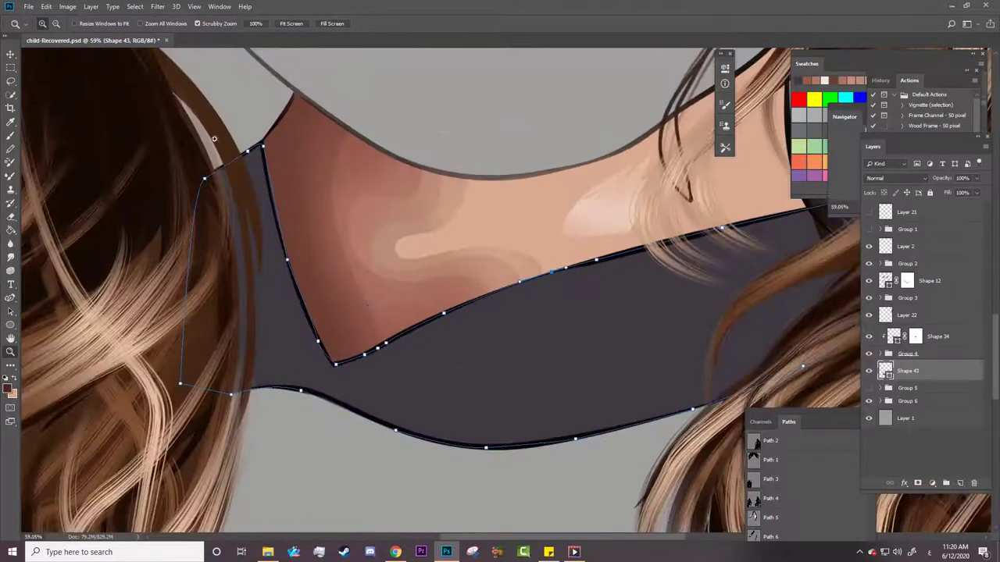
pyautogui.press('z')
pyautogui.click(346, 197)
pyautogui.moveTo(345, 197); pyautogui.dragTo(353, 196)
pyautogui.moveTo(412, 187); pyautogui.dragTo(424, 253)
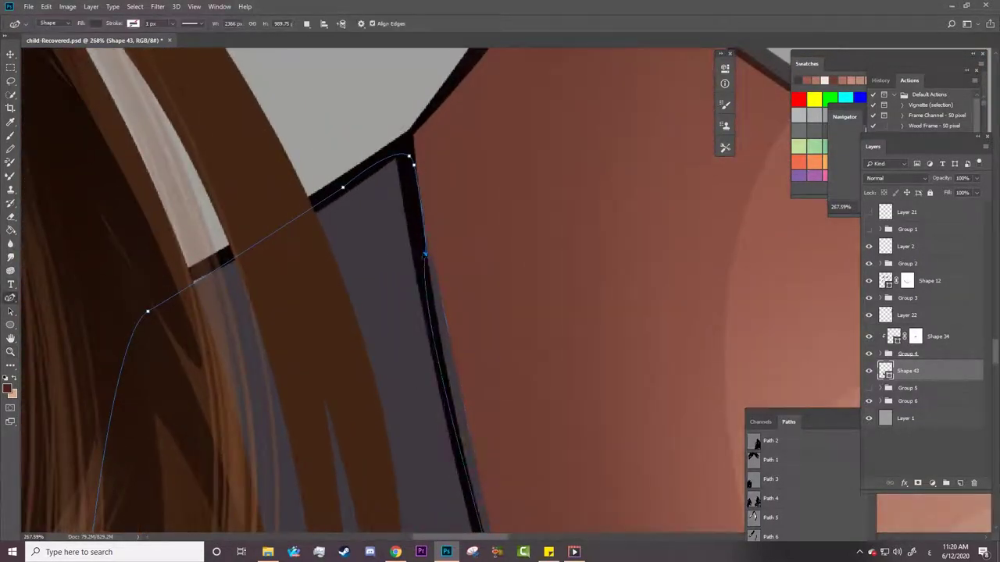
# Adjust the collar corner point and zoom out to review the collar.
pyautogui.moveTo(442, 386); pyautogui.dragTo(109, 262)
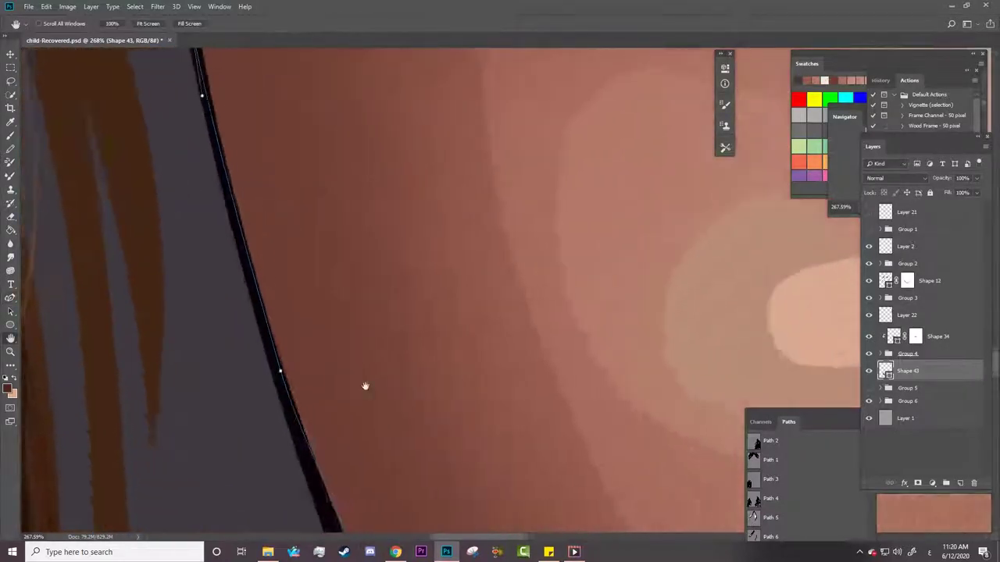
pyautogui.moveTo(381, 326)
pyautogui.mouseDown()
pyautogui.moveTo(285, 289)
pyautogui.moveTo(330, 264)
pyautogui.mouseUp()
pyautogui.click(310, 441)
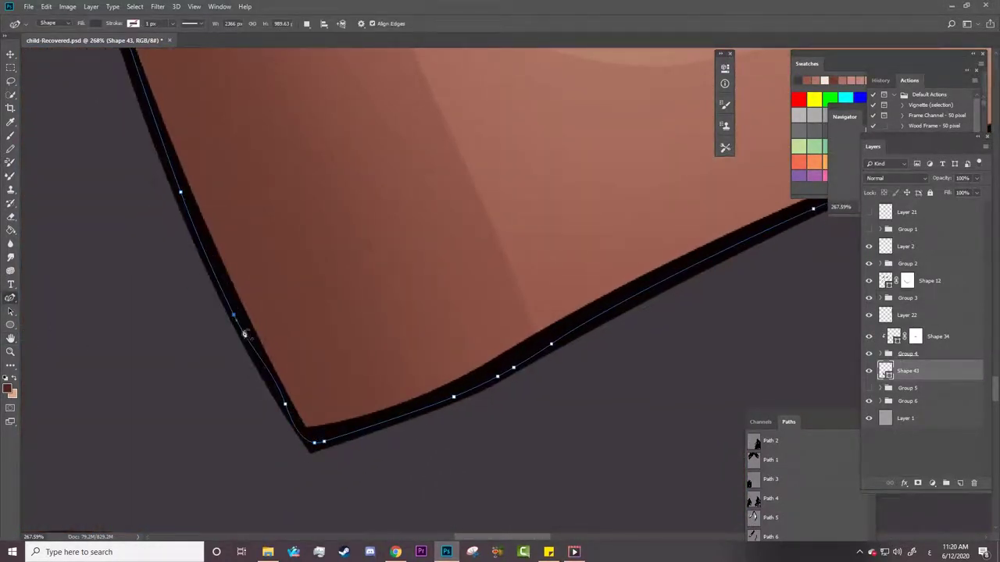
pyautogui.press('z')
pyautogui.moveTo(247, 344); pyautogui.dragTo(516, 328)
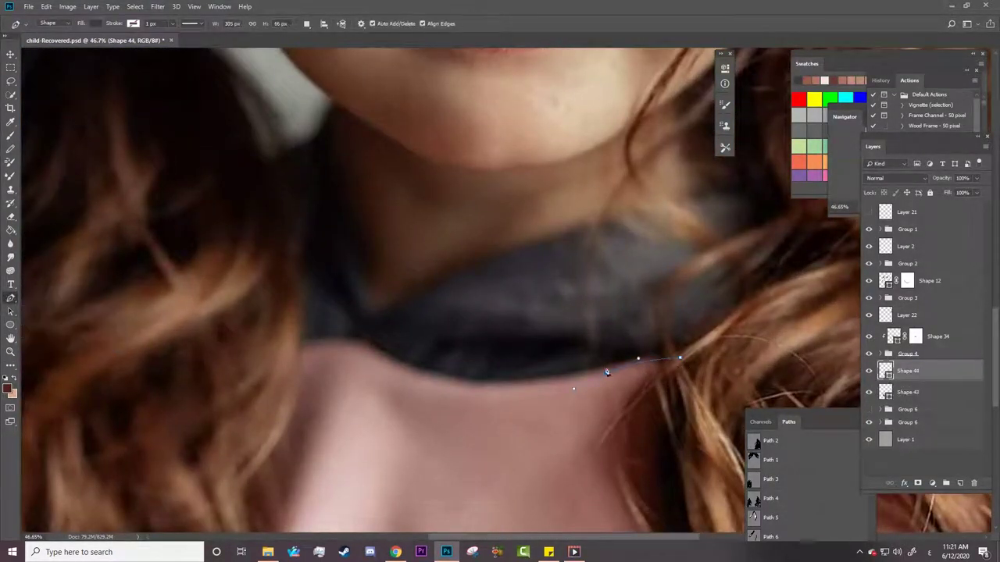
# Pen-draw a jagged, wispy hair-strand shape across the collar.
pyautogui.moveTo(483, 378); pyautogui.dragTo(532, 352)
pyautogui.moveTo(466, 389)
pyautogui.mouseDown()
pyautogui.moveTo(497, 359)
pyautogui.moveTo(466, 351)
pyautogui.moveTo(414, 391)
pyautogui.mouseUp()
pyautogui.moveTo(434, 342); pyautogui.dragTo(383, 335)
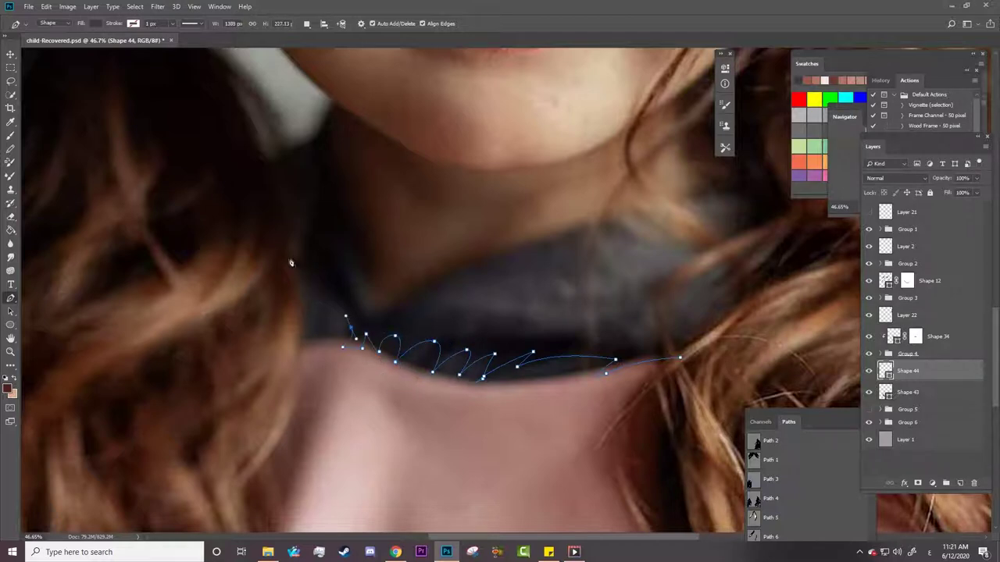
pyautogui.moveTo(274, 226); pyautogui.dragTo(290, 228)
pyautogui.moveTo(350, 320); pyautogui.dragTo(339, 233)
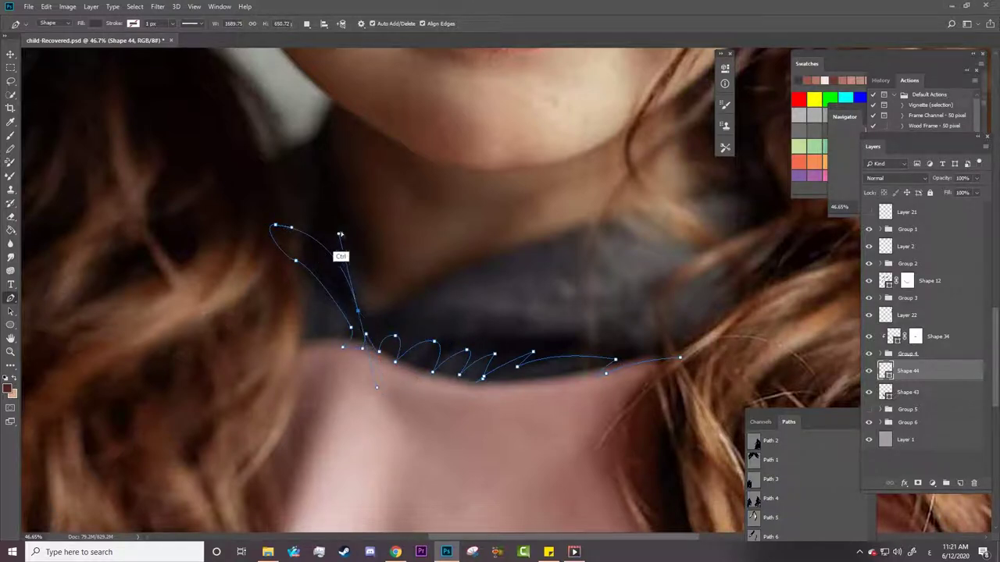
pyautogui.moveTo(393, 317); pyautogui.dragTo(417, 299)
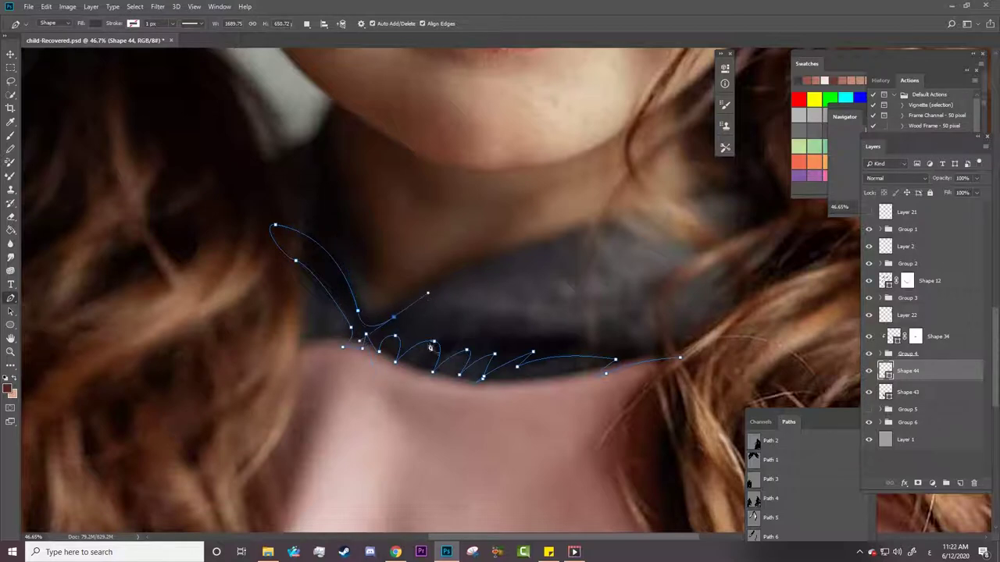
pyautogui.moveTo(533, 334); pyautogui.dragTo(670, 316)
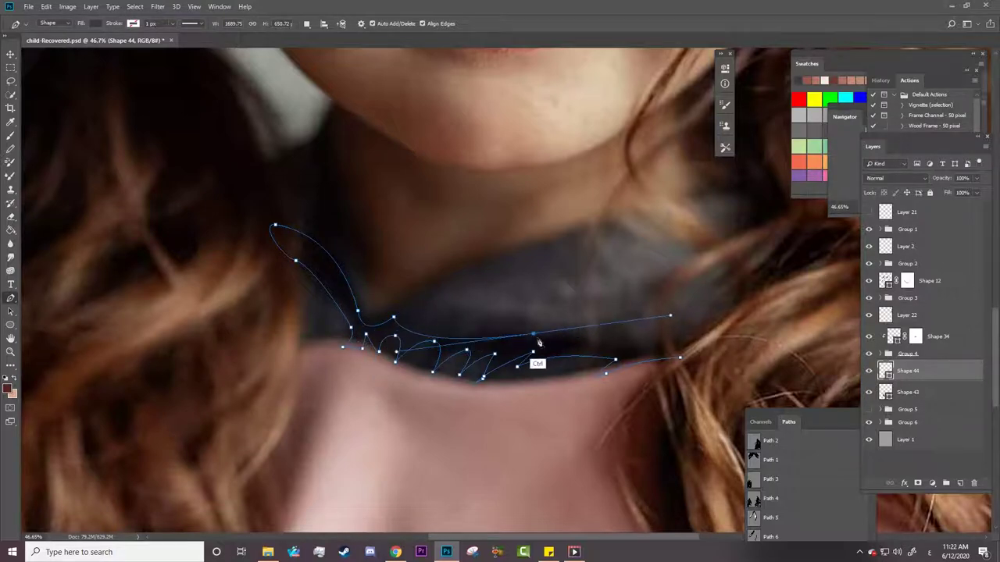
pyautogui.click(703, 337)
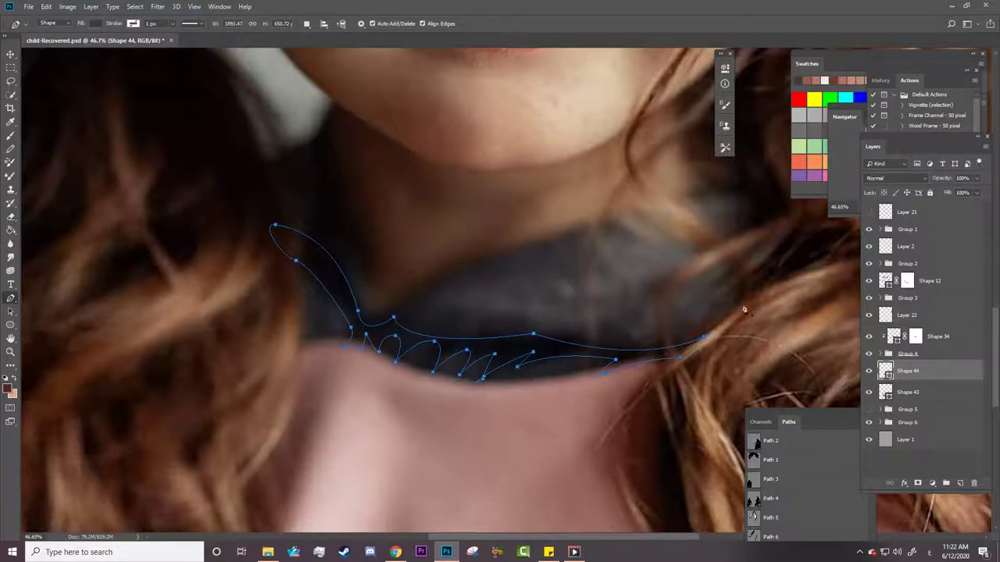
# Fill the strand black and clip it to the collar shape.
pyautogui.click(95, 23)
pyautogui.click(145, 38)
pyautogui.click(843, 353)
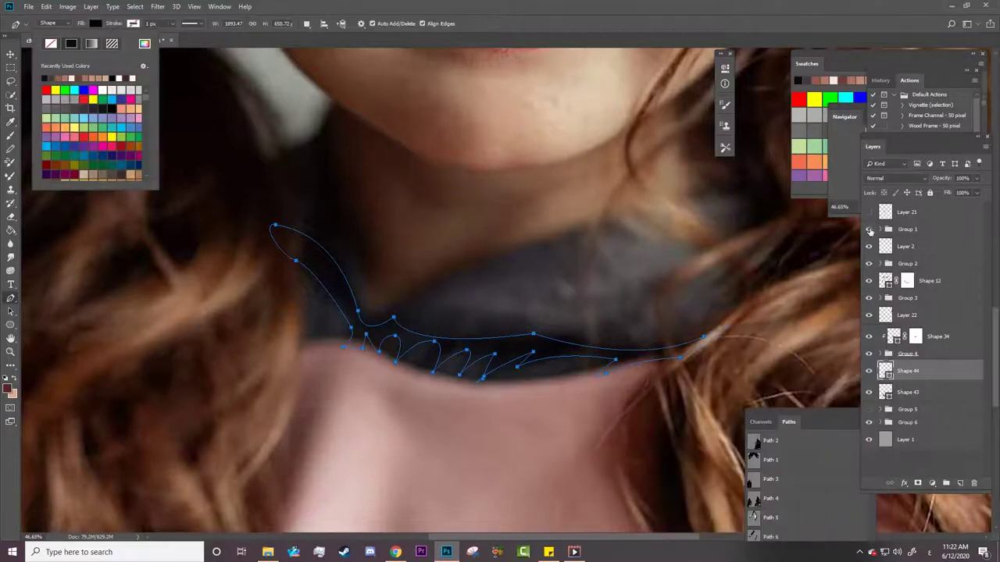
pyautogui.rightClick(944, 367)
pyautogui.click(846, 300)
pyautogui.press('z')
pyautogui.moveTo(520, 268); pyautogui.dragTo(437, 268)
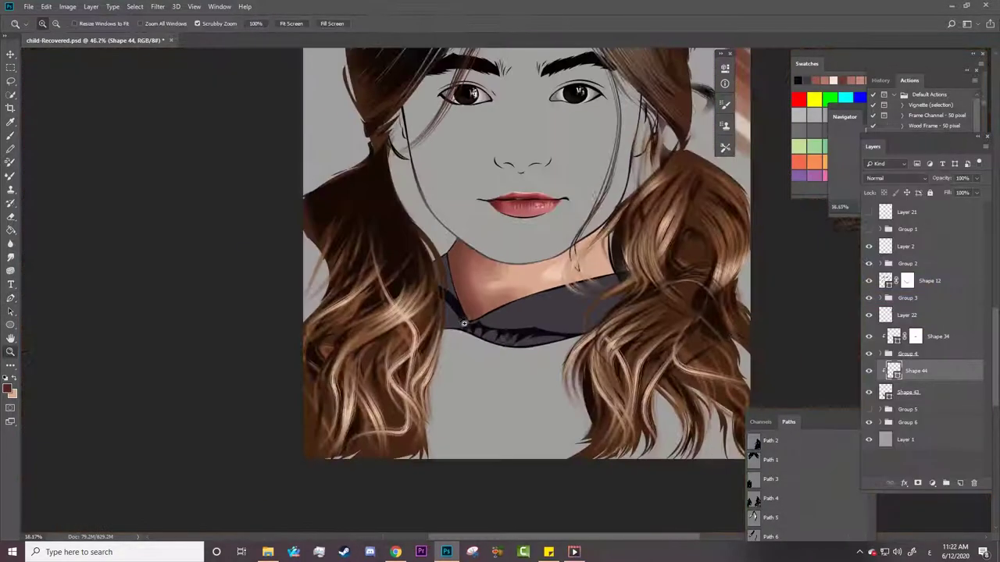
# Start tracing a second strand shape on the neck.
pyautogui.press('p')
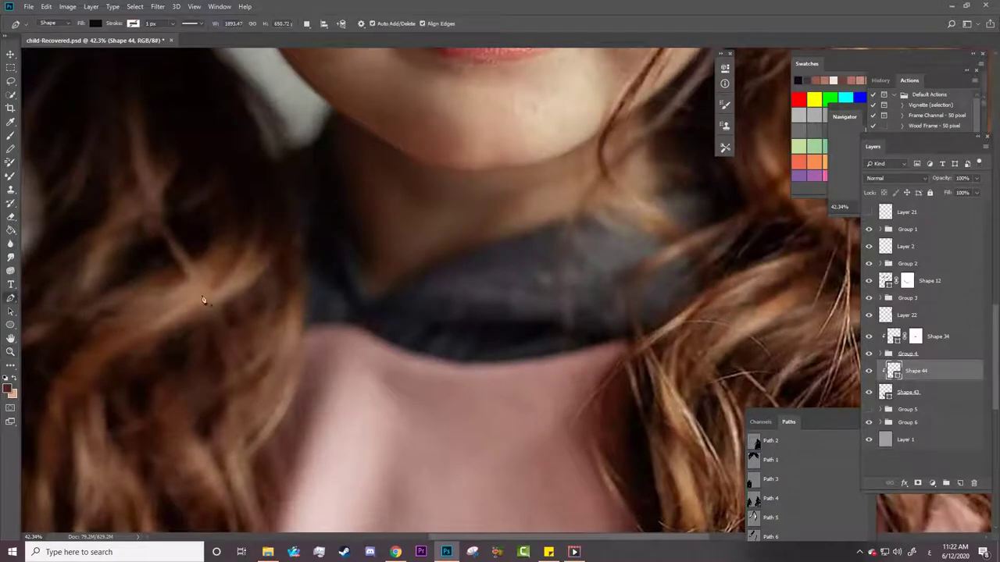
pyautogui.click(594, 217)
pyautogui.click(703, 204)
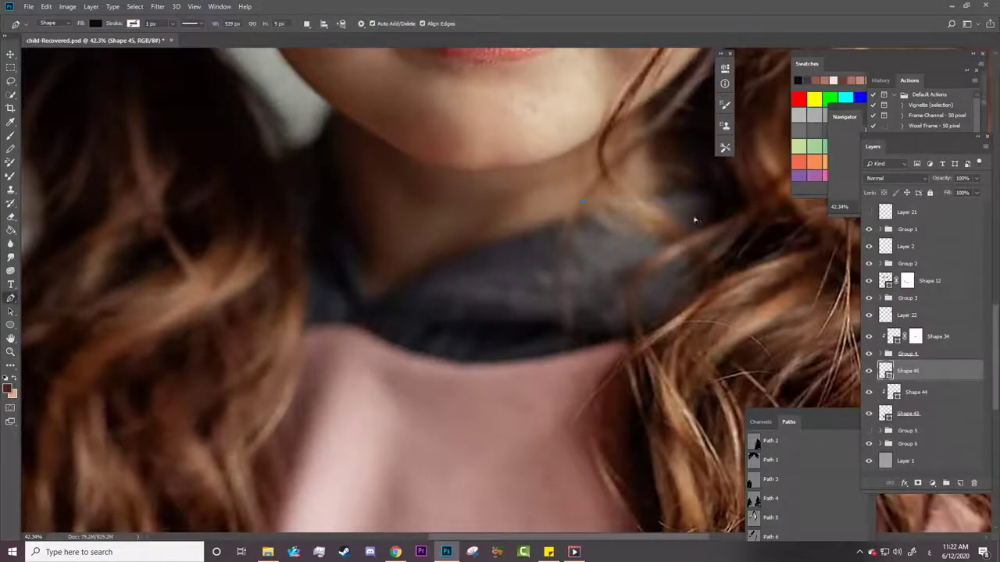
# Trace a curved strand path along the neck, extending it down toward the collar.
pyautogui.click(680, 195)
pyautogui.click(692, 193)
pyautogui.moveTo(713, 212); pyautogui.dragTo(708, 223)
pyautogui.moveTo(653, 243)
pyautogui.mouseDown()
pyautogui.moveTo(672, 248)
pyautogui.moveTo(616, 236)
pyautogui.mouseUp()
pyautogui.moveTo(614, 285); pyautogui.dragTo(665, 285)
pyautogui.moveTo(610, 270); pyautogui.dragTo(601, 308)
pyautogui.moveTo(603, 308)
pyautogui.mouseDown()
pyautogui.moveTo(582, 264)
pyautogui.moveTo(607, 311)
pyautogui.mouseUp()
pyautogui.moveTo(364, 301); pyautogui.dragTo(368, 324)
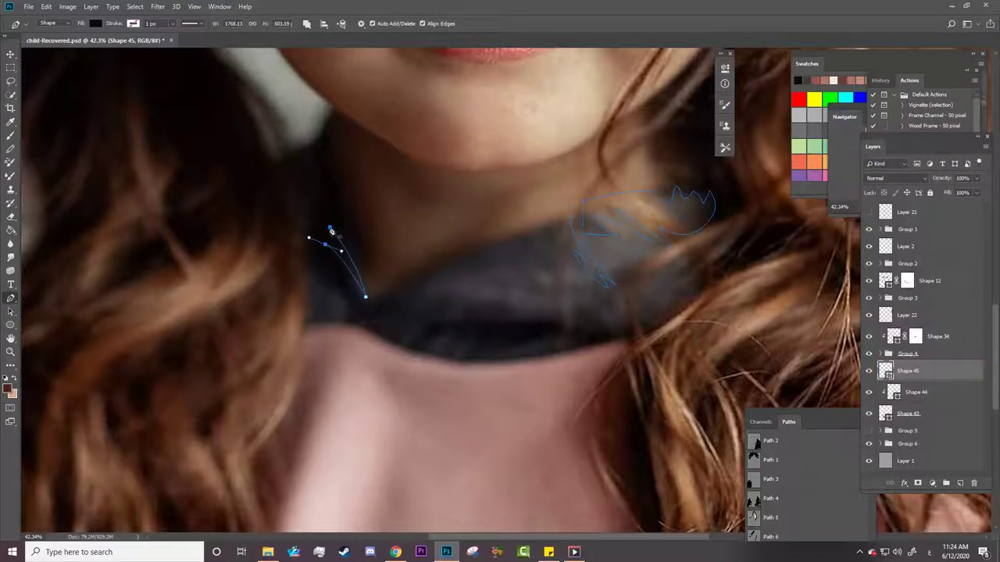
# Set the collar shape's fill colour and clip it to the layer below.
pyautogui.click(95, 24)
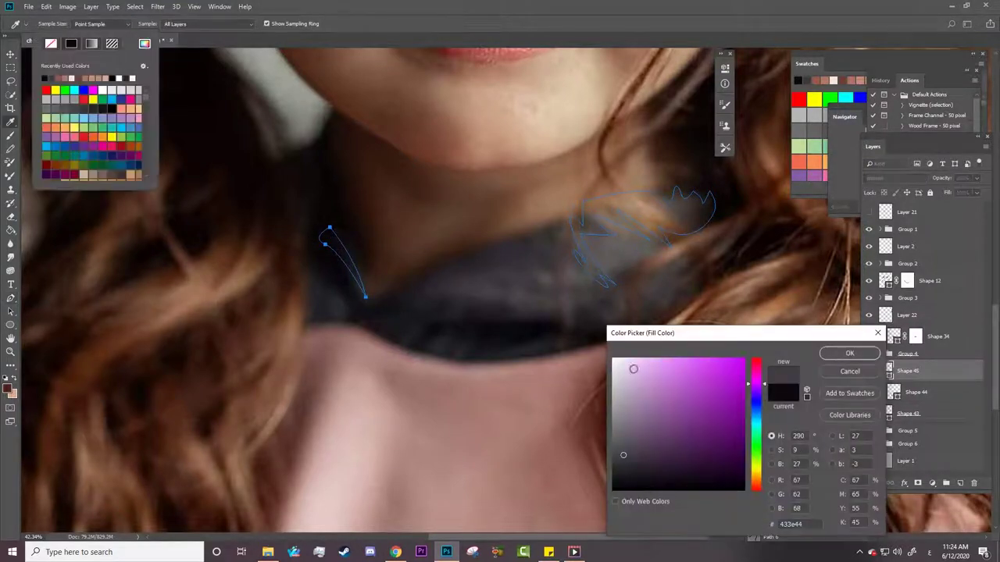
pyautogui.press('Escape')
pyautogui.press('Escape')
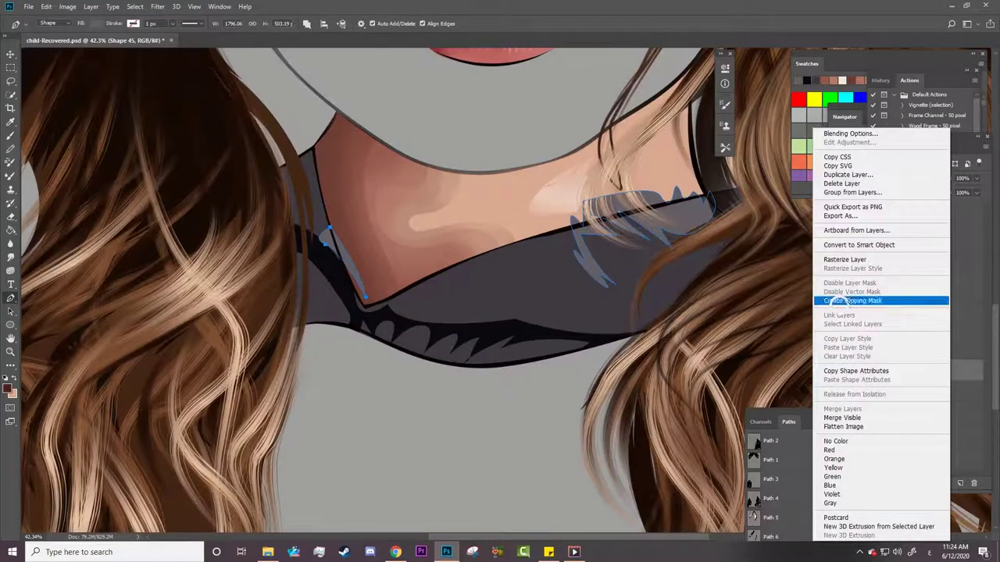
pyautogui.click(852, 301)
pyautogui.press('z')
pyautogui.scroll(-3, 500, 289)
pyautogui.scroll(2, 500, 289)
# Mask Shape 44 and Shape 45, painting black to hide the collar's light streaks.
pyautogui.click(887, 390)
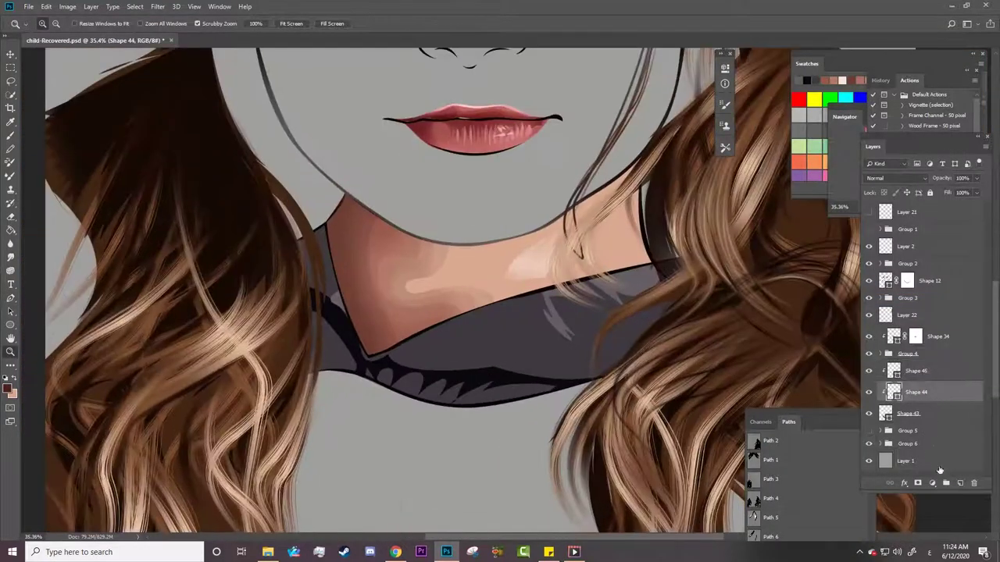
pyautogui.click(932, 482)
pyautogui.press('b')
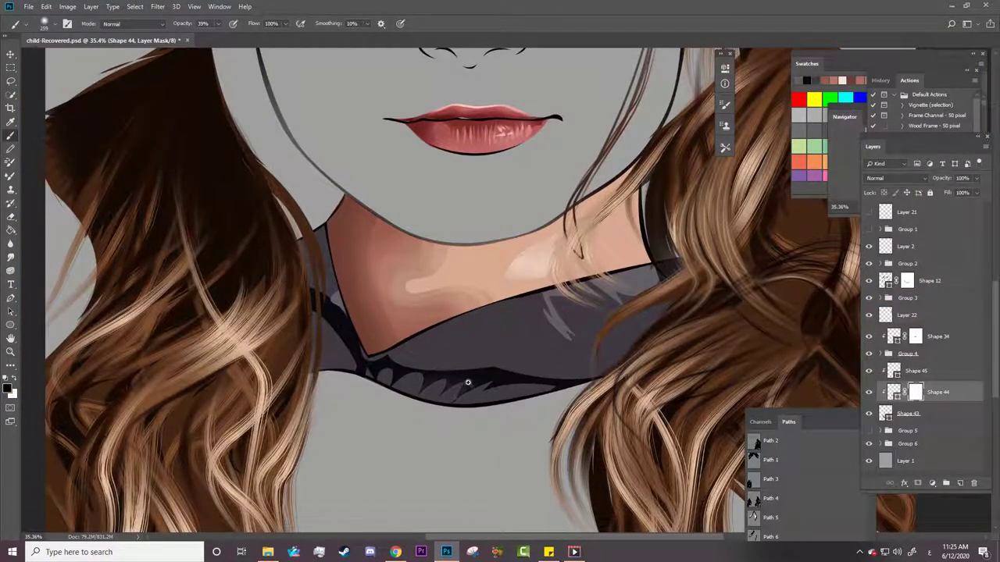
pyautogui.moveTo(327, 330)
pyautogui.mouseDown()
pyautogui.moveTo(355, 391)
pyautogui.moveTo(457, 394)
pyautogui.mouseUp()
pyautogui.click(924, 375)
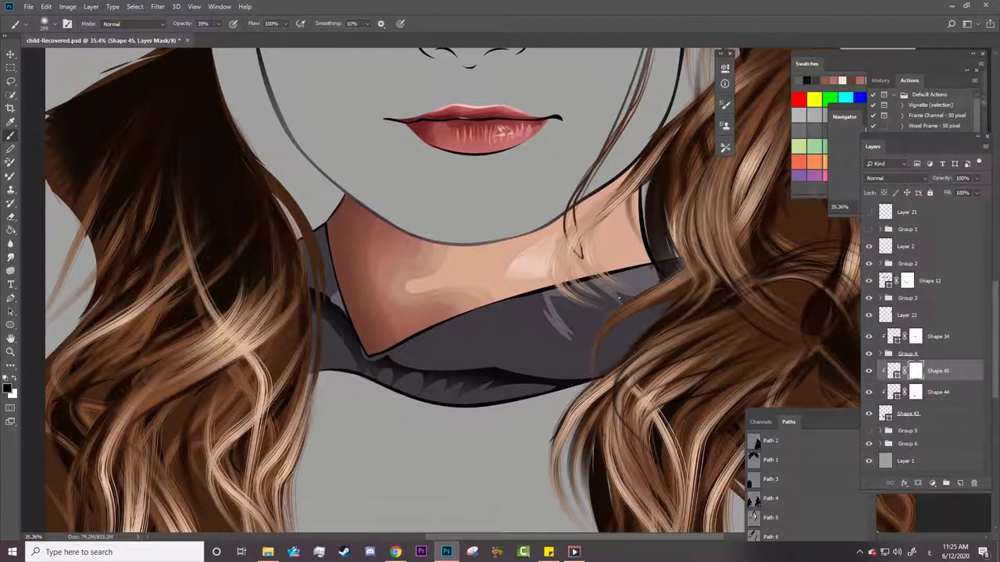
pyautogui.moveTo(618, 297); pyautogui.dragTo(578, 351)
# Save the document and group Shapes 43–45 into Group 7.
pyautogui.press('z')
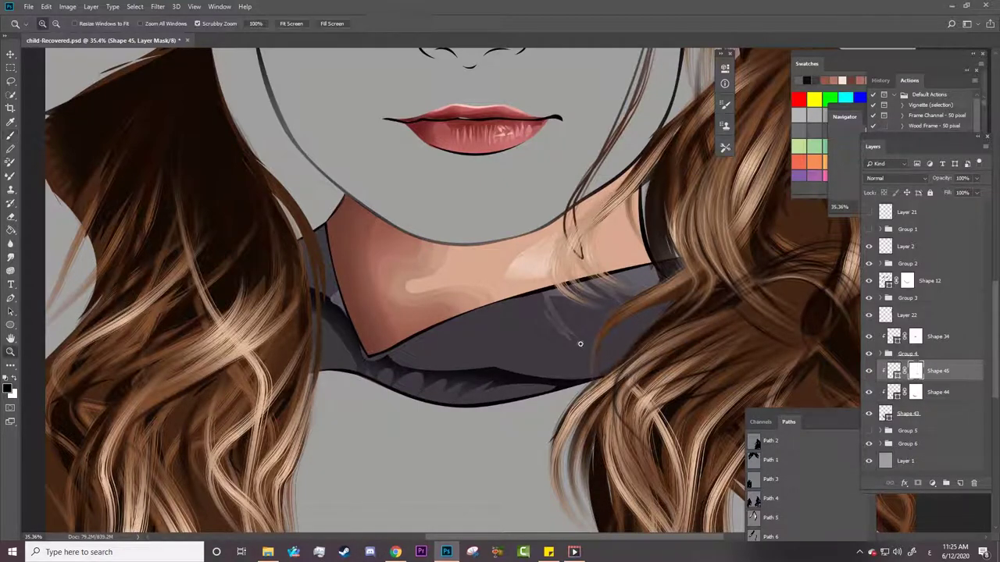
pyautogui.scroll(-4, 843, 318)
pyautogui.click(868, 430)
pyautogui.hotkey('ctrl', 's')
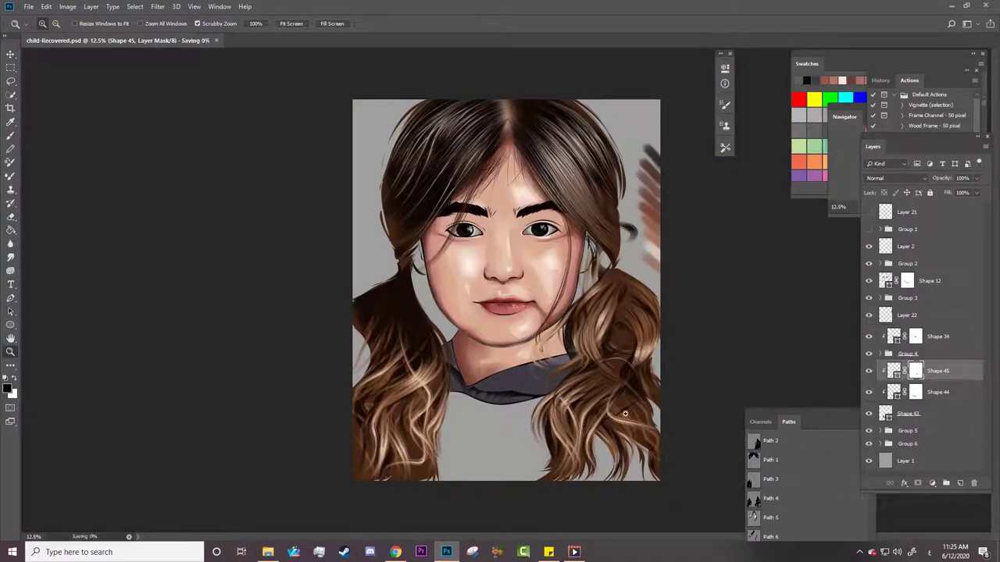
pyautogui.click(928, 416)
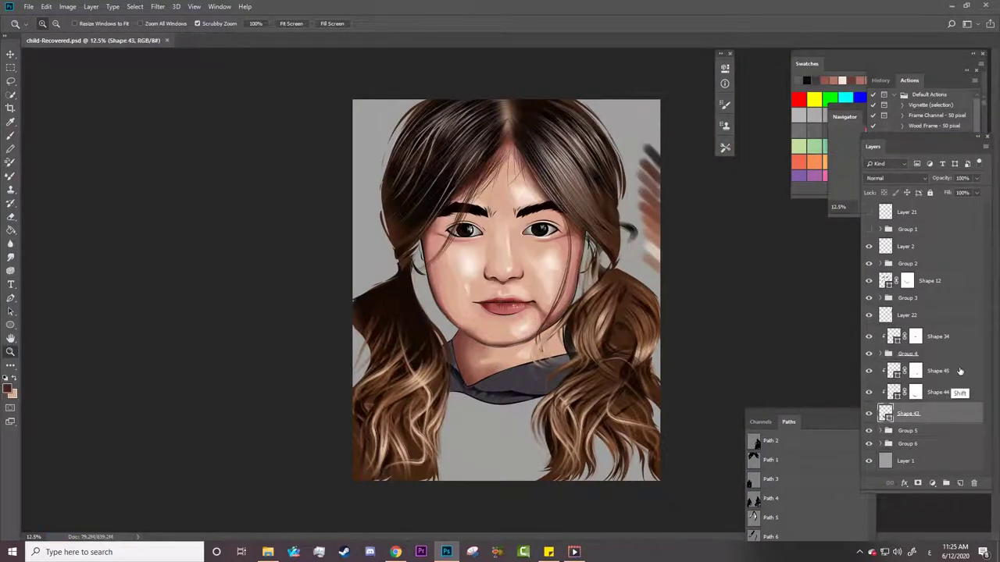
pyautogui.keyDown('shift'); pyautogui.click(938, 371); pyautogui.keyUp('shift')
pyautogui.hotkey('ctrl', 'g')
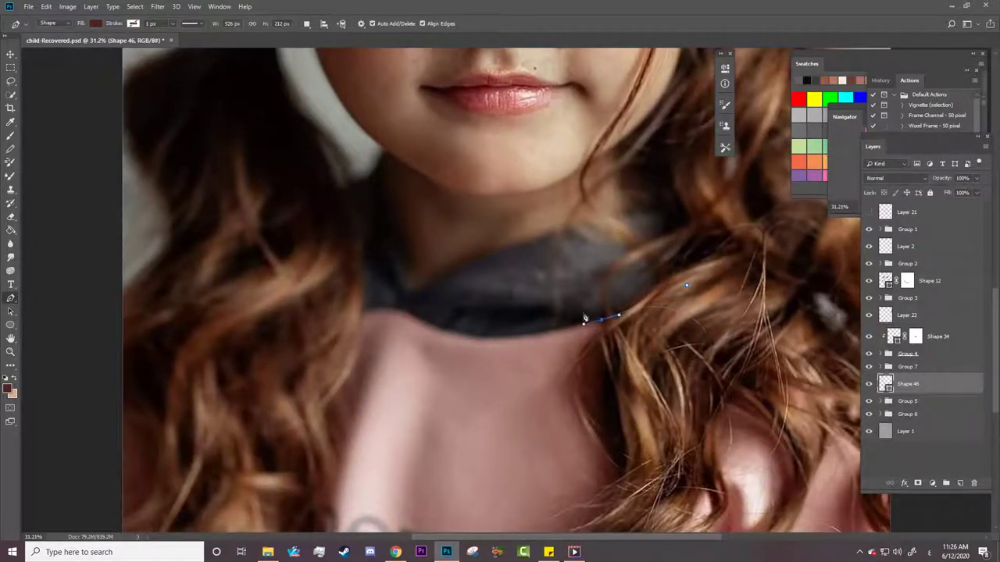
# Outline Shape 46 with the Pen along the collar's lower edge down to the canvas bottom.
pyautogui.press('p')
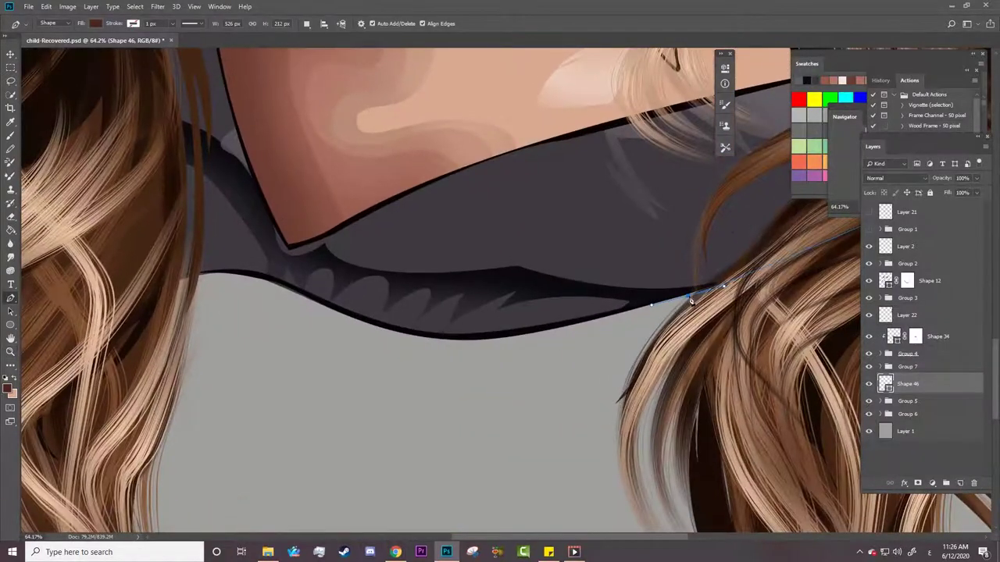
pyautogui.click(283, 284)
pyautogui.click(235, 272)
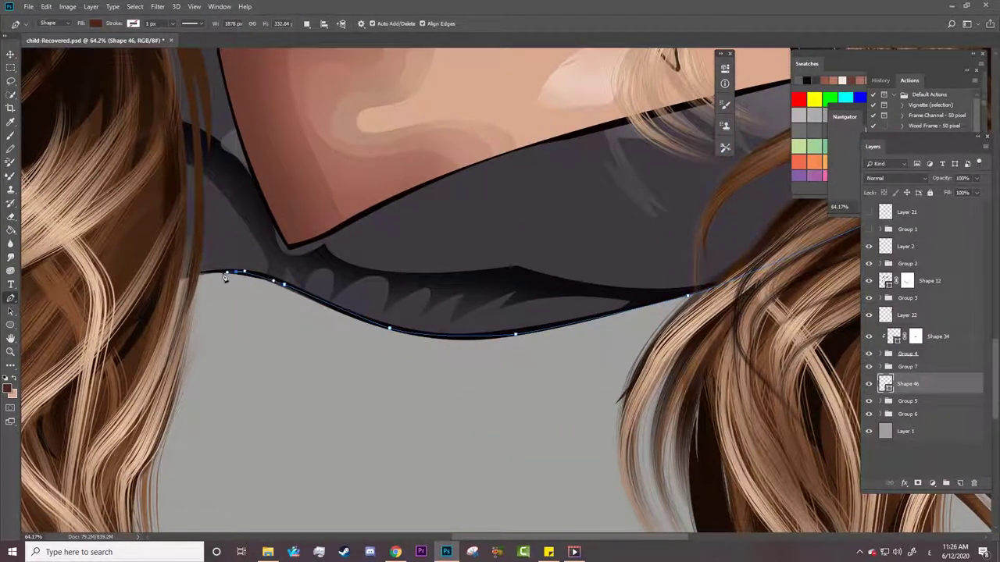
pyautogui.click(173, 283)
pyautogui.click(145, 298)
pyautogui.click(119, 397)
pyautogui.scroll(-5, 165, 389)
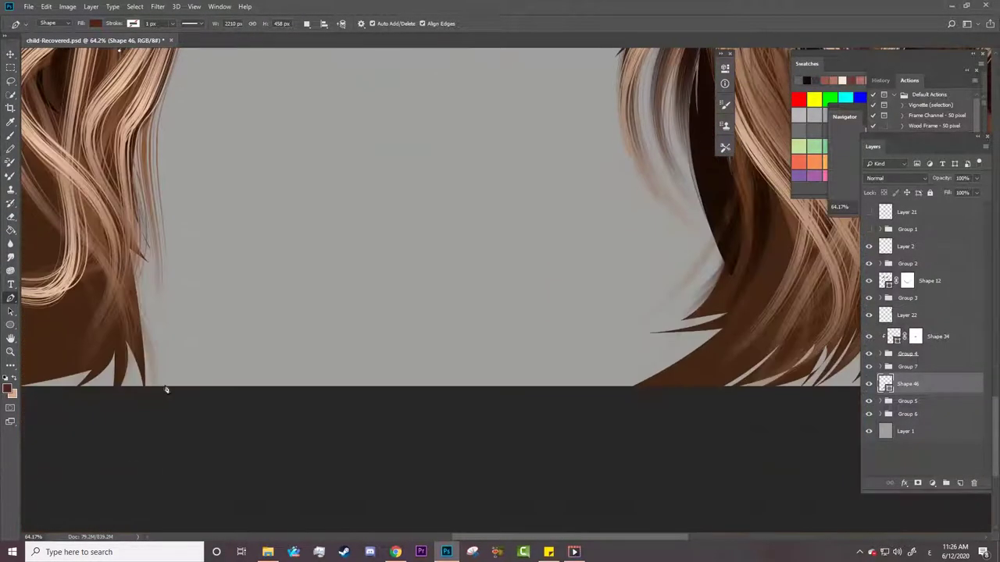
pyautogui.click(85, 419)
pyautogui.hscroll(10, 547, 438)
pyautogui.scroll(5, 290, 271)
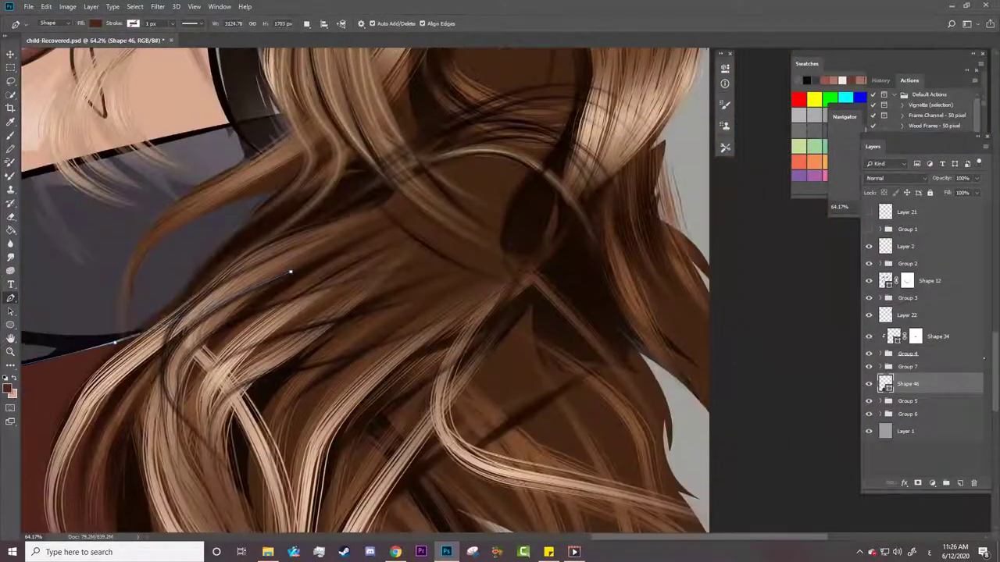
pyautogui.press('z')
pyautogui.hotkey('ctrl', '0')
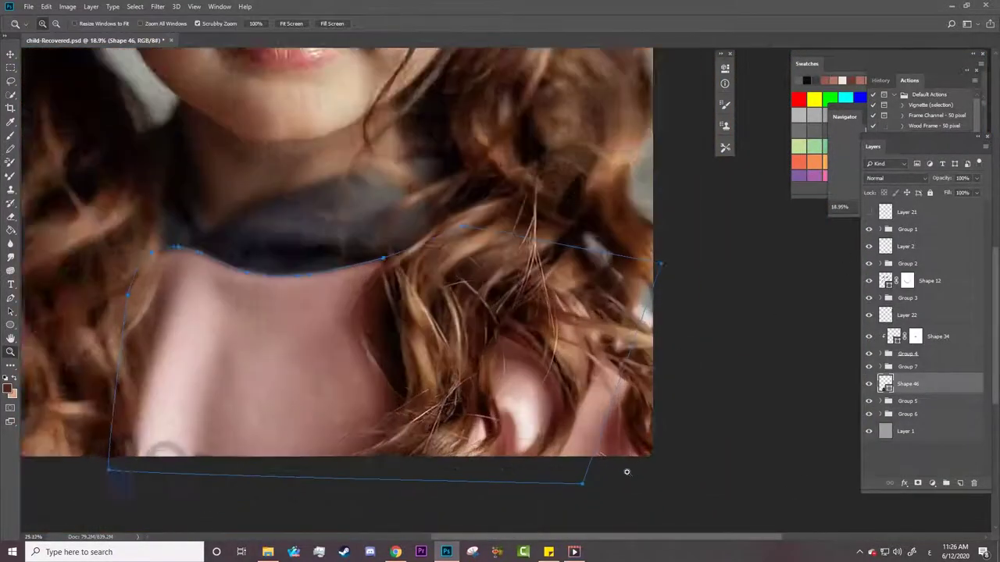
pyautogui.click(627, 472)
# Reshape Shape 46 with the Curvature Pen, curving its bottom and collar edges.
pyautogui.rightClick(11, 298)
pyautogui.click(62, 316)
pyautogui.click(534, 490)
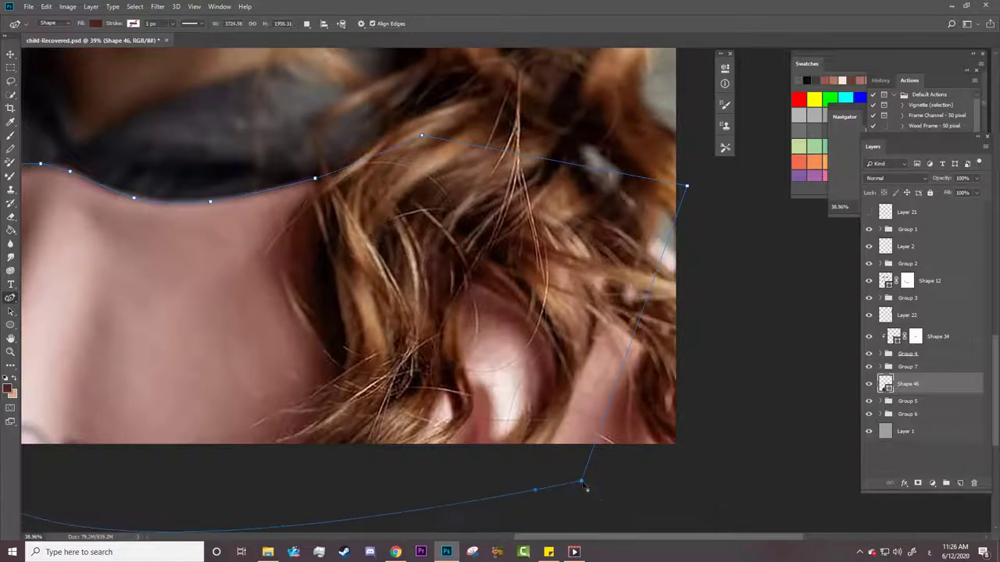
pyautogui.moveTo(581, 481); pyautogui.dragTo(689, 473)
pyautogui.moveTo(686, 186)
pyautogui.mouseDown()
pyautogui.moveTo(687, 261)
pyautogui.moveTo(651, 236)
pyautogui.mouseUp()
pyautogui.hscroll(-5, 348, 246)
pyautogui.moveTo(393, 464); pyautogui.dragTo(116, 466)
pyautogui.click(367, 134)
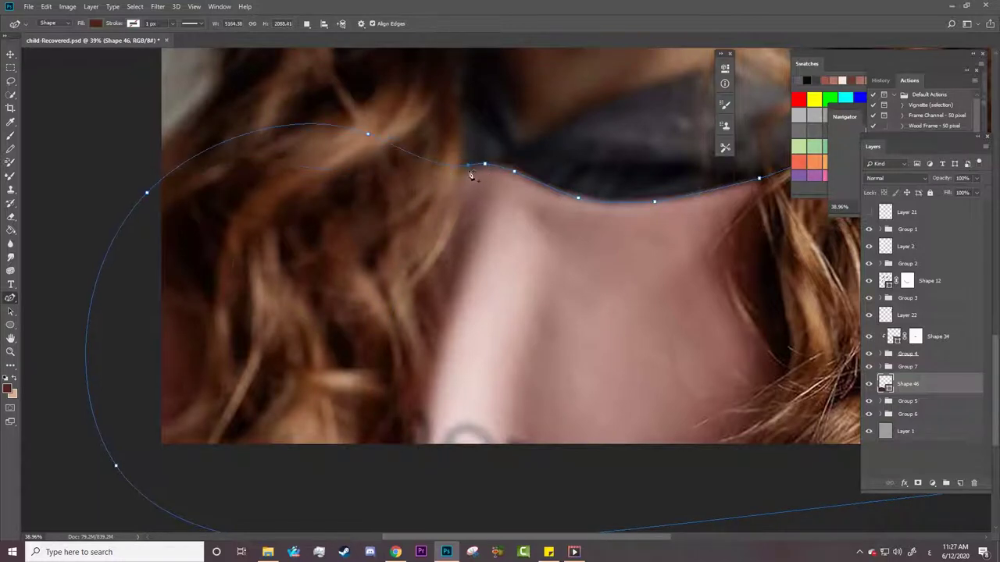
pyautogui.moveTo(447, 171); pyautogui.dragTo(418, 155)
# Fill Shape 46 with dusty pink and zoom in to review it against the shoulder.
pyautogui.click(95, 23)
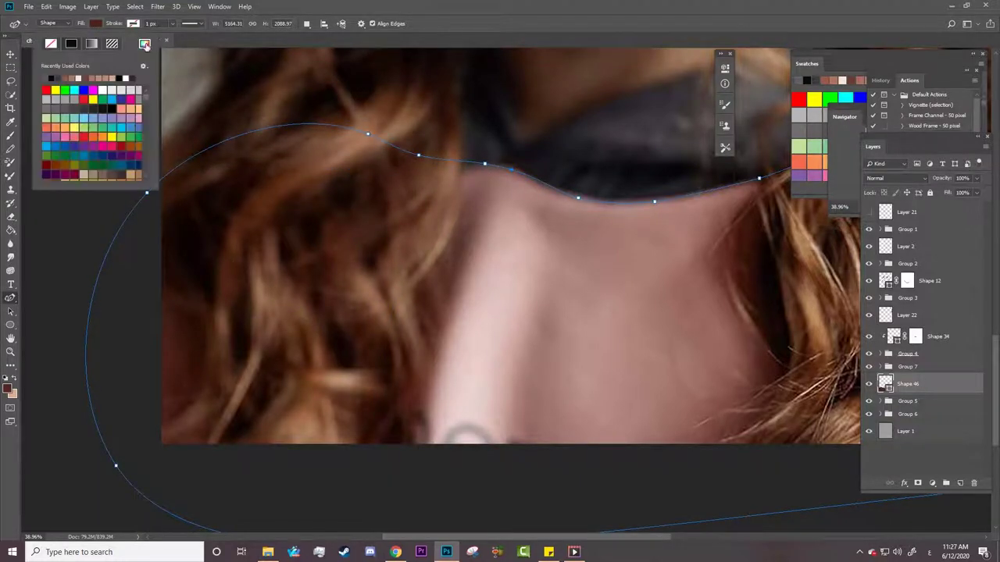
pyautogui.click(148, 46)
pyautogui.click(591, 362)
pyautogui.click(844, 350)
pyautogui.press('z')
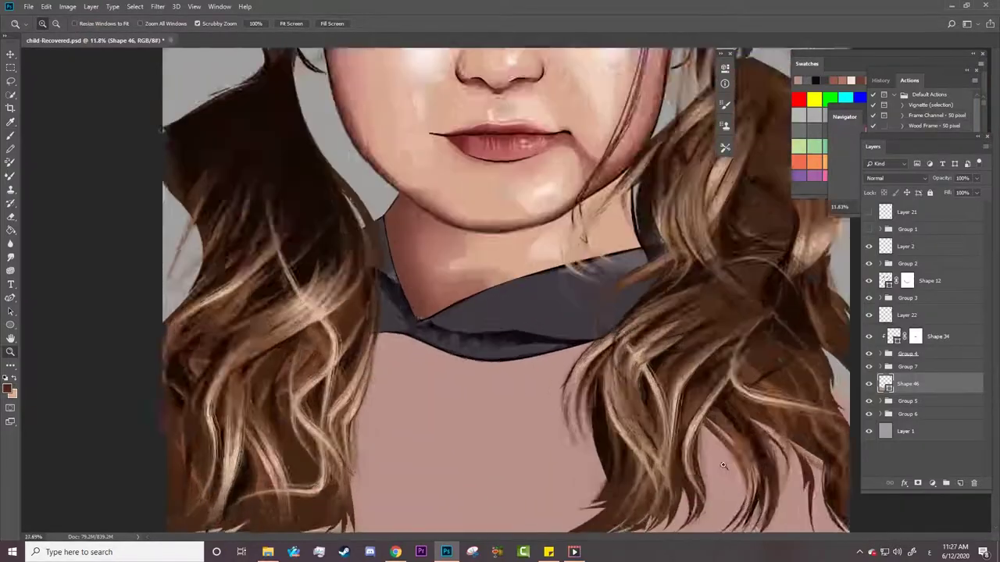
pyautogui.moveTo(684, 300); pyautogui.dragTo(686, 538)
pyautogui.hscroll(5, 687, 468)
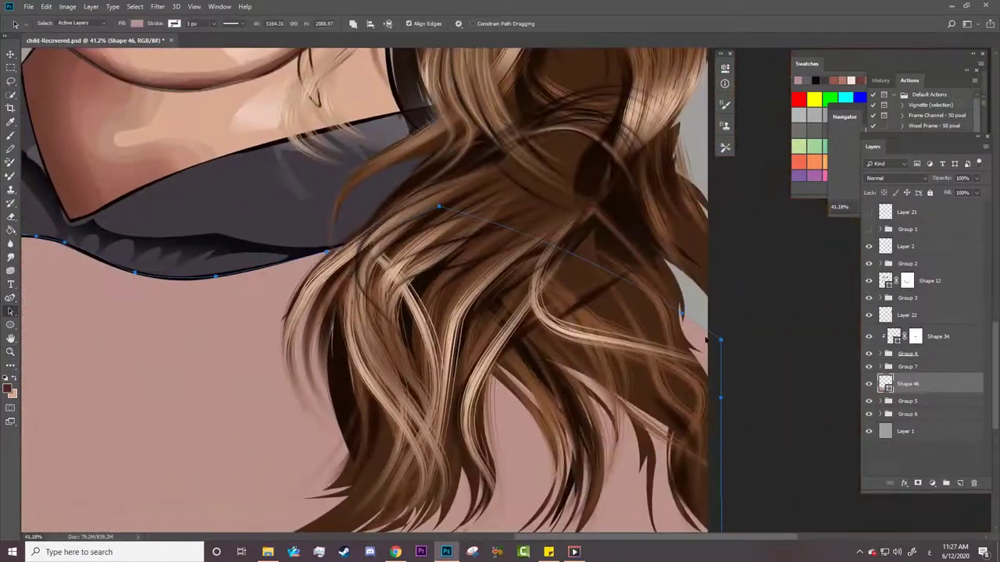
pyautogui.press('a')
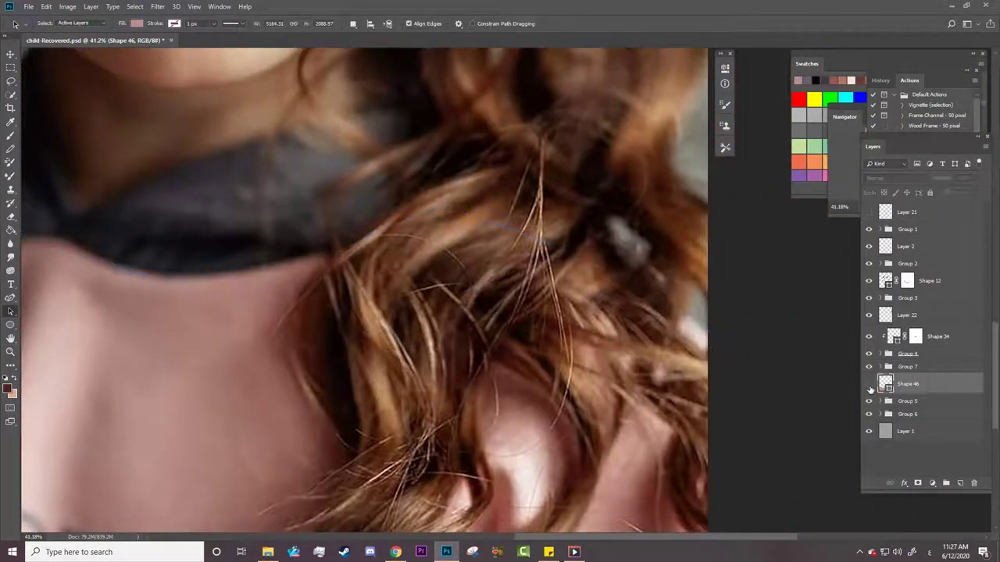
pyautogui.press('z')
pyautogui.moveTo(94, 249); pyautogui.dragTo(27, 250)
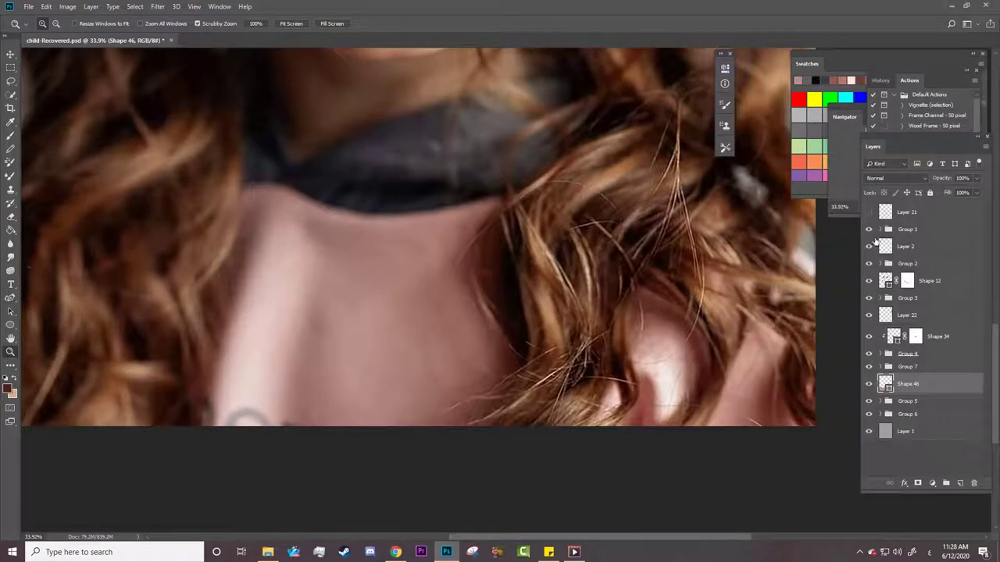
# Show the posterized reference in Group 1 and begin a shadow outline down the neck.
pyautogui.click(879, 228)
pyautogui.click(869, 246)
pyautogui.press('p')
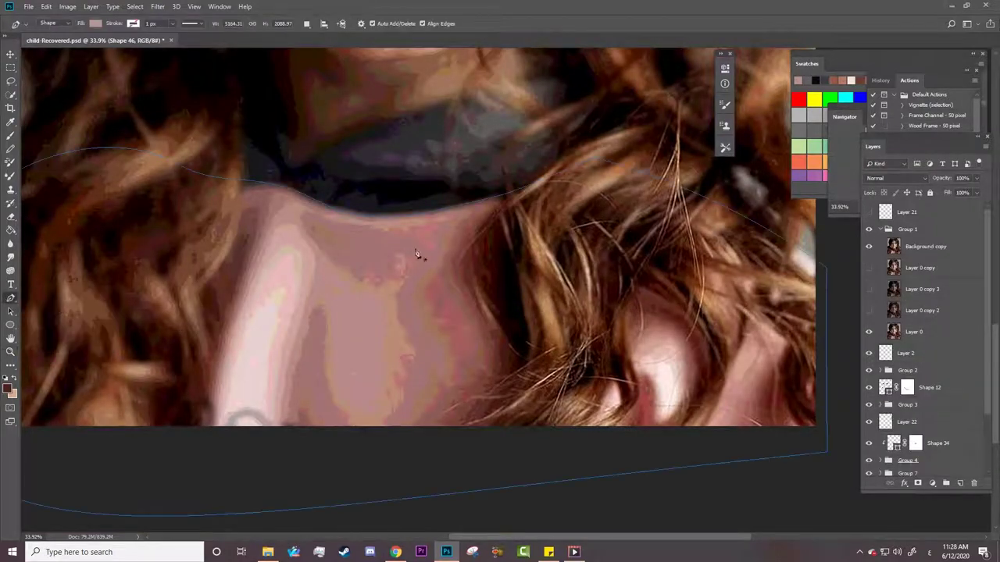
pyautogui.click(297, 213)
pyautogui.moveTo(341, 269); pyautogui.dragTo(386, 292)
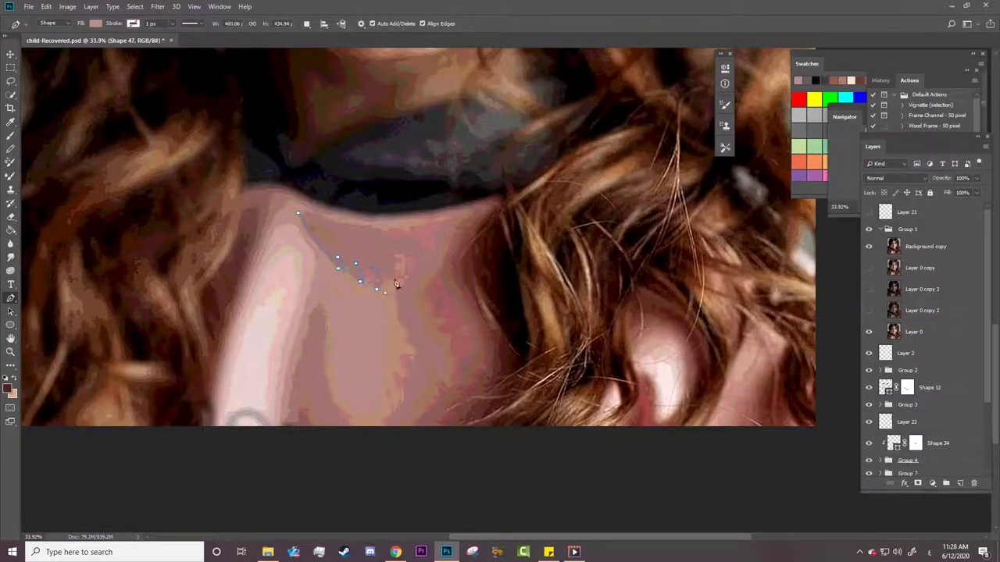
pyautogui.click(414, 362)
pyautogui.moveTo(427, 446); pyautogui.dragTo(443, 445)
# Continue the shadow outline around the right shoulder and back along the collar.
pyautogui.moveTo(561, 464); pyautogui.dragTo(623, 362)
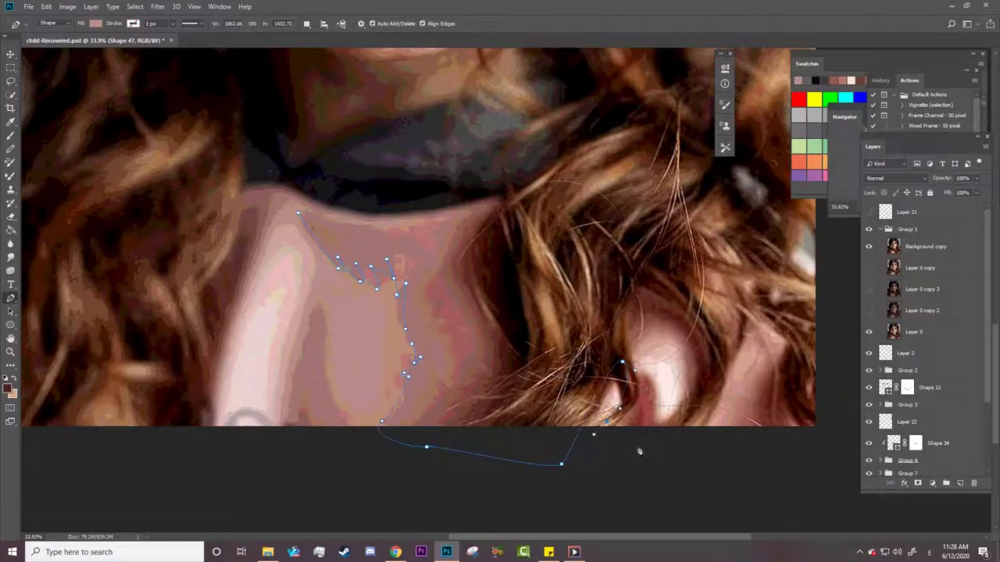
pyautogui.moveTo(657, 446); pyautogui.dragTo(643, 316)
pyautogui.click(685, 417)
pyautogui.moveTo(703, 448); pyautogui.dragTo(711, 432)
pyautogui.hscroll(3, 733, 459)
pyautogui.click(749, 289)
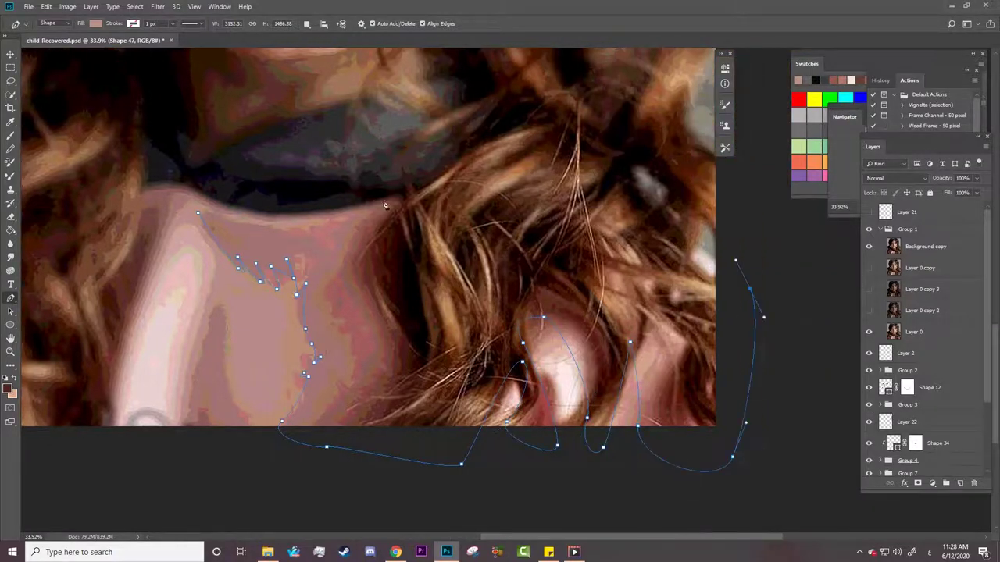
pyautogui.click(379, 197)
pyautogui.moveTo(274, 228); pyautogui.dragTo(240, 227)
pyautogui.scroll(3, 172, 218)
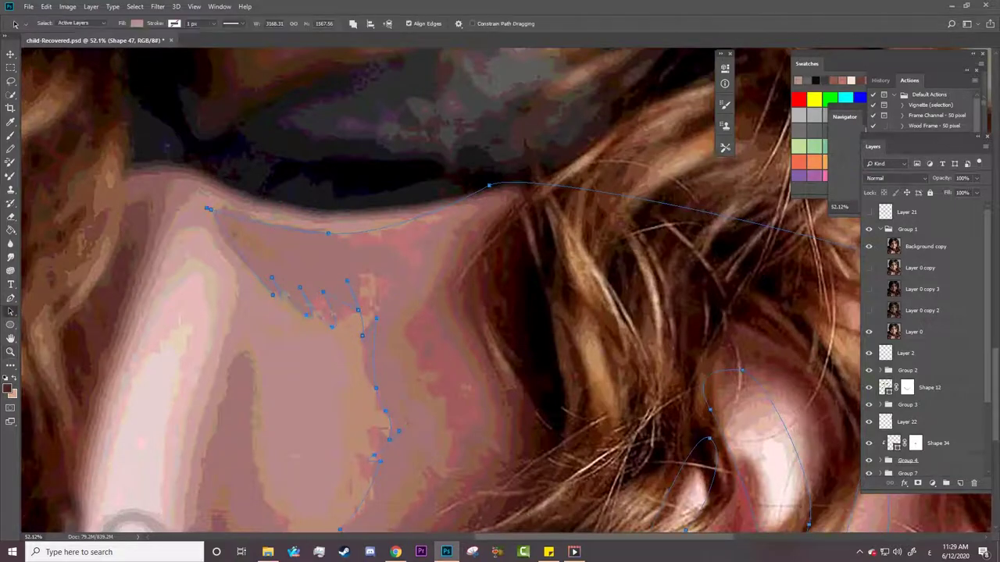
# Confirm the shape's pink fill and set new paths to combine with the shape.
pyautogui.click(95, 24)
pyautogui.click(186, 44)
pyautogui.press('Return')
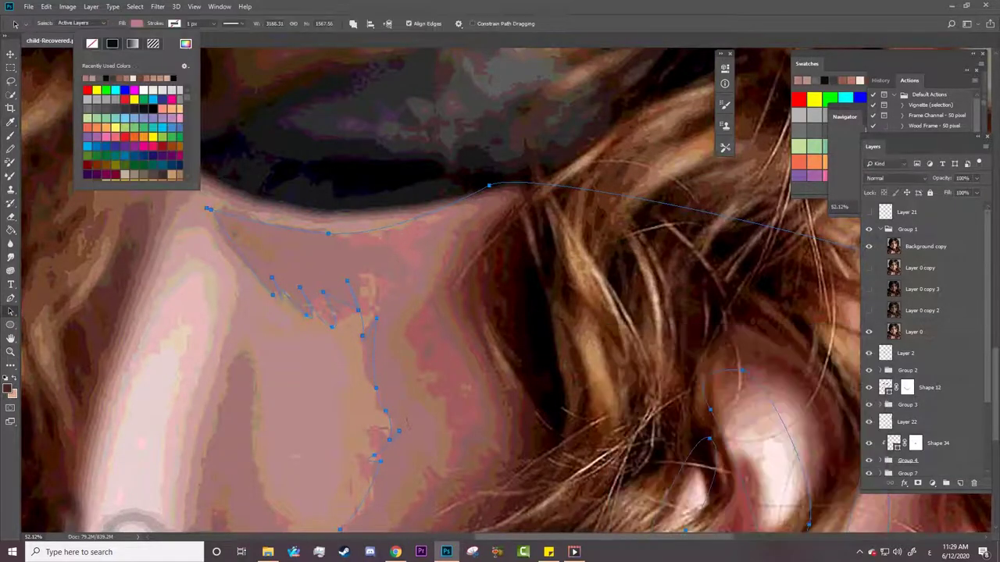
pyautogui.press('Return')
pyautogui.click(307, 24)
pyautogui.scroll(-3, 500, 234)
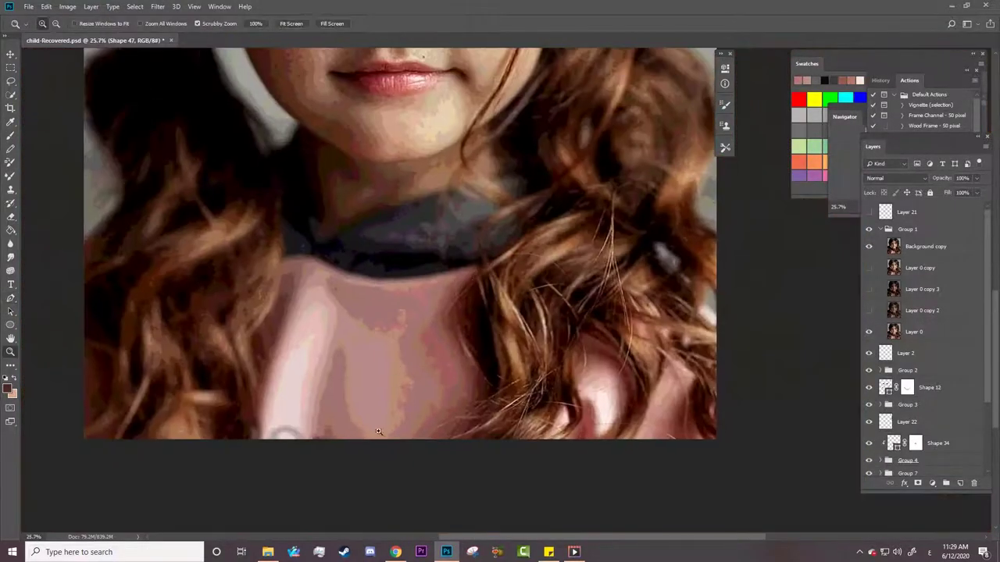
pyautogui.scroll(2, 500, 234)
pyautogui.click(341, 47)
# Add curved points down the jaw shadow past the image bottom and finish the path.
pyautogui.click(329, 287)
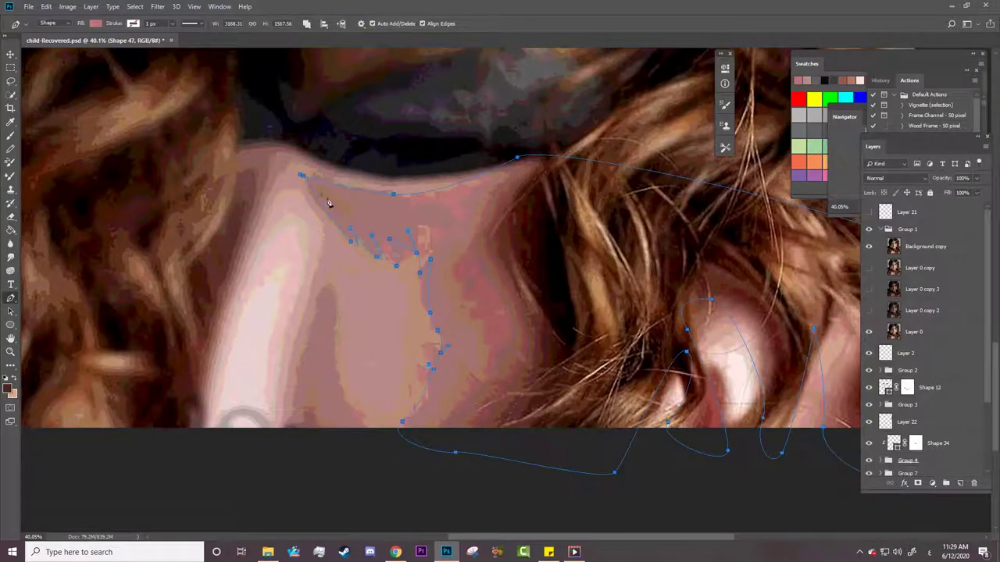
pyautogui.scroll(5, 303, 181)
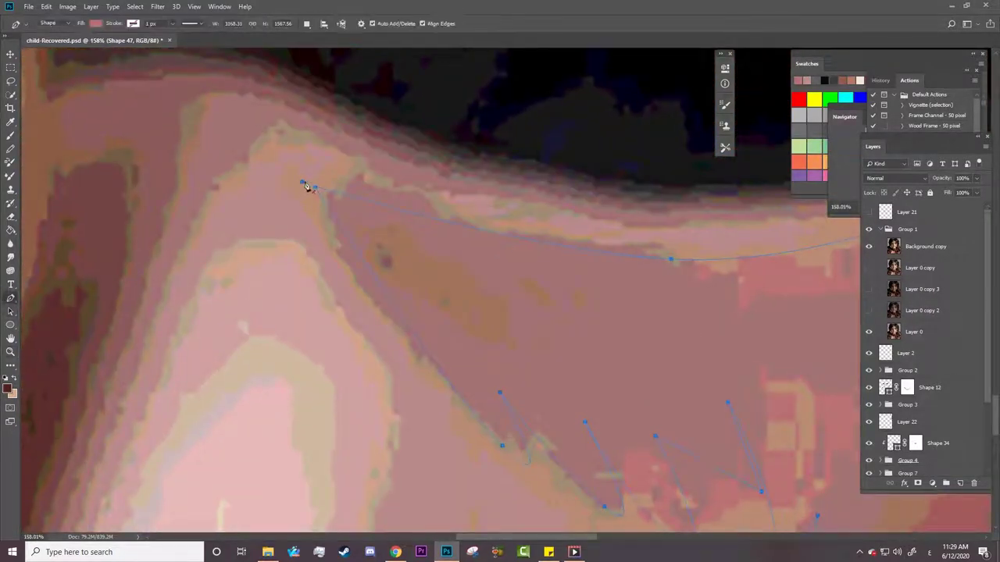
pyautogui.scroll(-5, 325, 214)
pyautogui.scroll(3, 312, 350)
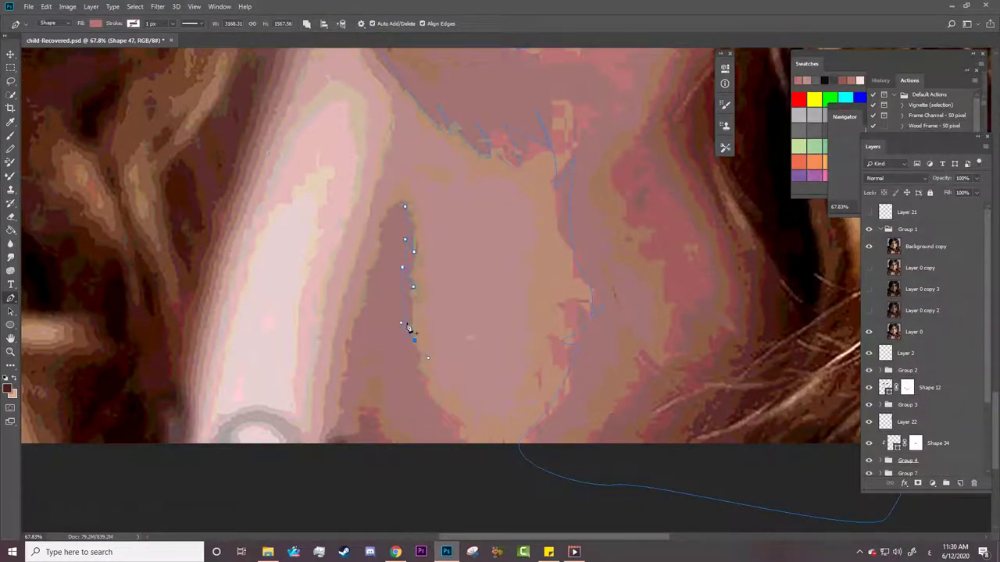
pyautogui.moveTo(417, 380); pyautogui.dragTo(430, 388)
pyautogui.moveTo(461, 425); pyautogui.dragTo(471, 427)
pyautogui.moveTo(339, 419); pyautogui.dragTo(348, 405)
pyautogui.moveTo(341, 332); pyautogui.dragTo(355, 356)
pyautogui.press('Escape')
# Reshape Shape 47's outline around the hair and lower curve, then zoom out.
pyautogui.hscroll(3, 560, 350)
pyautogui.hscroll(5, 594, 406)
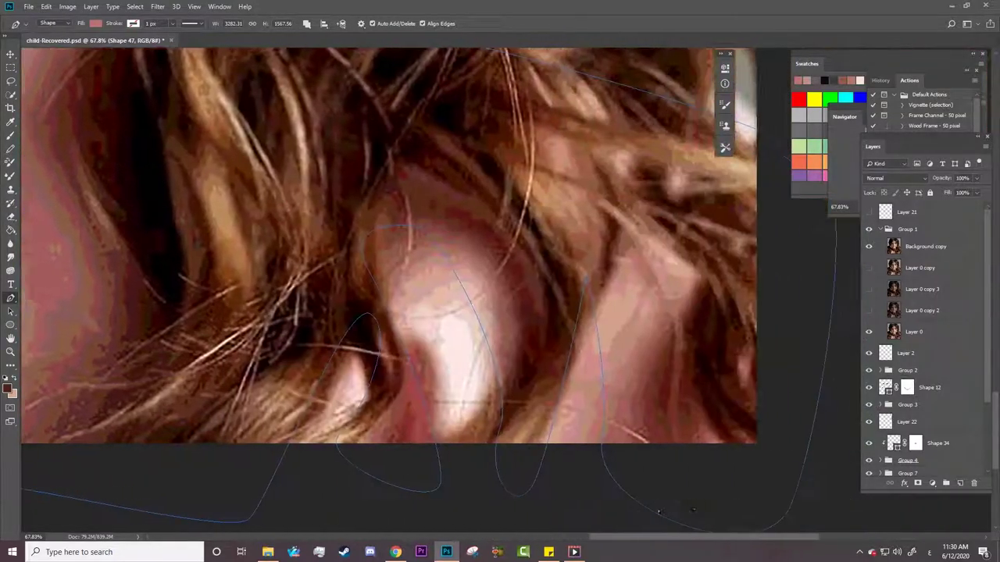
pyautogui.hscroll(4, 654, 506)
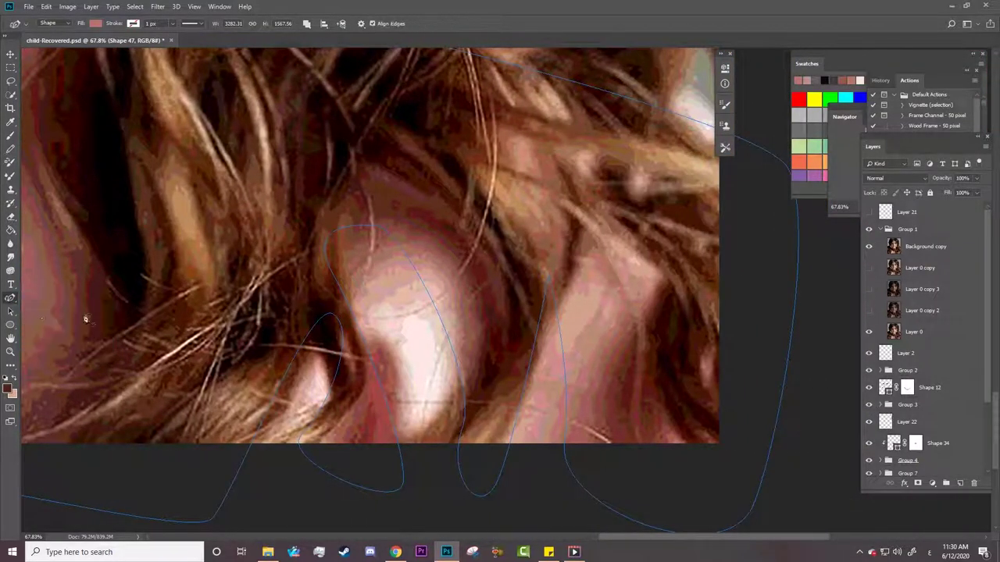
pyautogui.keyDown('ctrl'); pyautogui.click(559, 313); pyautogui.keyUp('ctrl')
pyautogui.moveTo(559, 328); pyautogui.dragTo(585, 312)
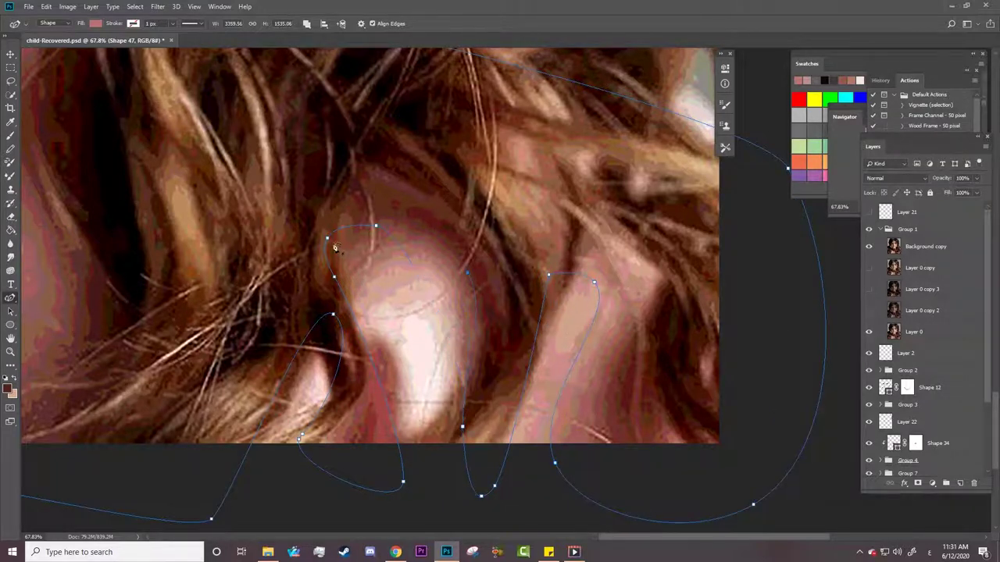
pyautogui.moveTo(385, 351); pyautogui.dragTo(362, 476)
pyautogui.hscroll(-5, 528, 396)
pyautogui.press('z')
pyautogui.moveTo(831, 257); pyautogui.dragTo(709, 316)
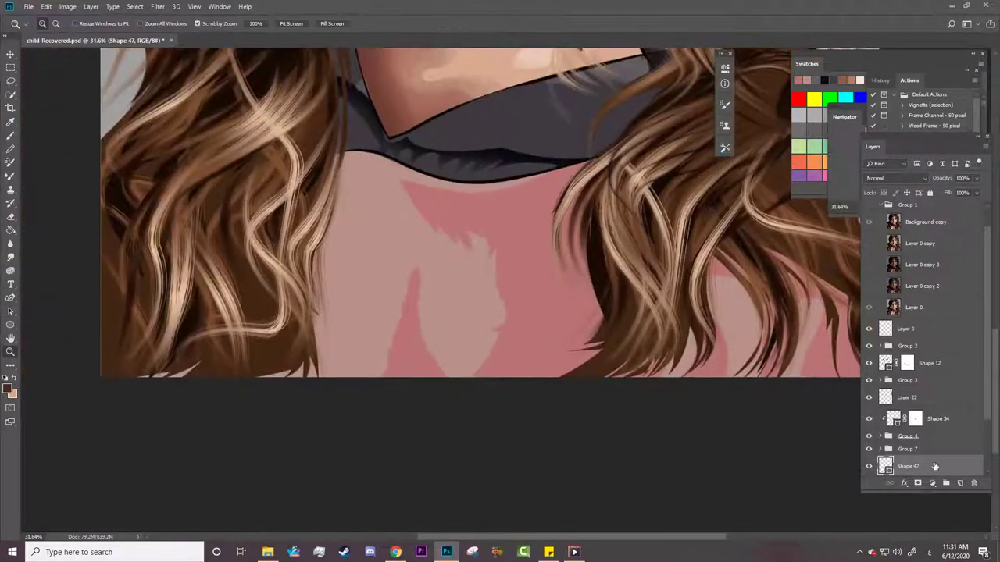
# Show the reference layers and start Shape 48 down the right neck shadow under the collar.
pyautogui.click(869, 205)
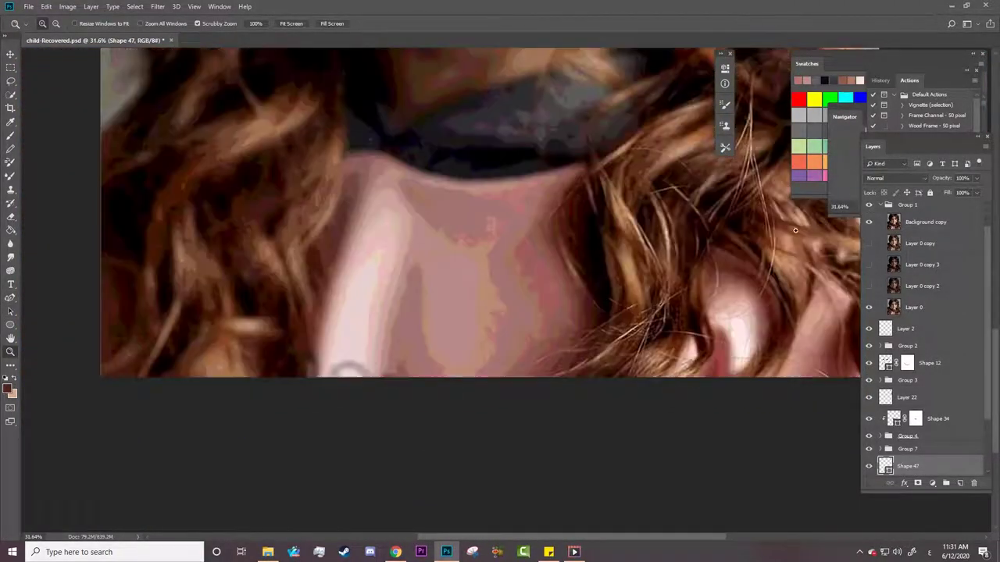
pyautogui.click(10, 297)
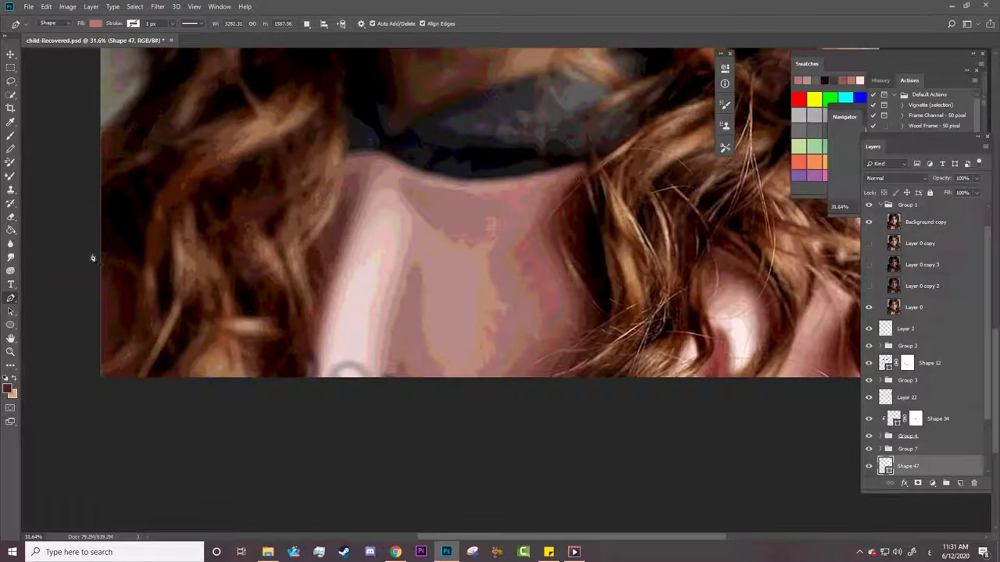
pyautogui.click(552, 177)
pyautogui.scroll(3, 542, 172)
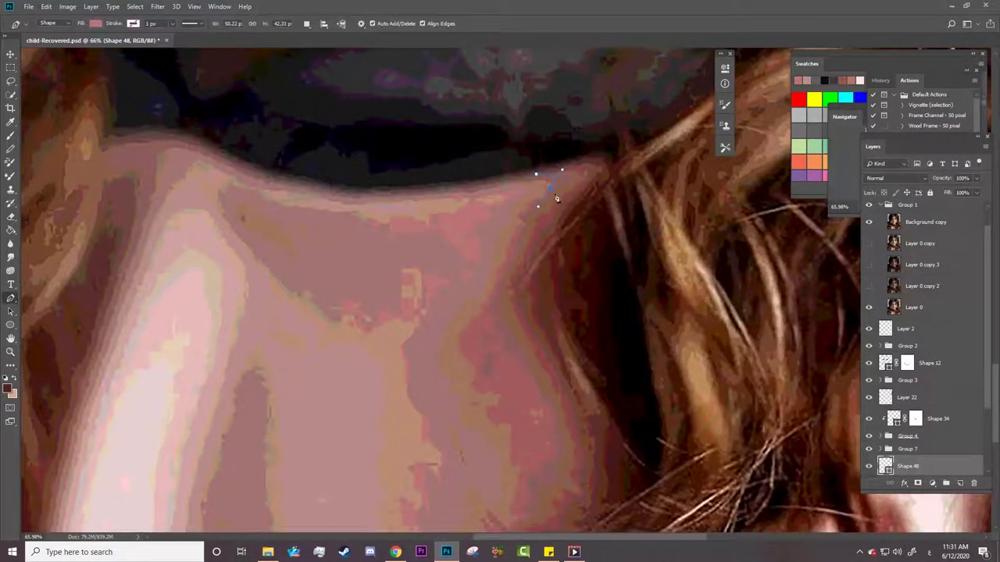
pyautogui.moveTo(544, 209); pyautogui.dragTo(515, 239)
pyautogui.moveTo(506, 289); pyautogui.dragTo(456, 339)
pyautogui.click(474, 381)
pyautogui.moveTo(500, 402); pyautogui.dragTo(490, 410)
pyautogui.click(516, 482)
# Extend Shape 48 past the image bottom, across the hair, and close it at the collar.
pyautogui.scroll(-5, 500, 390)
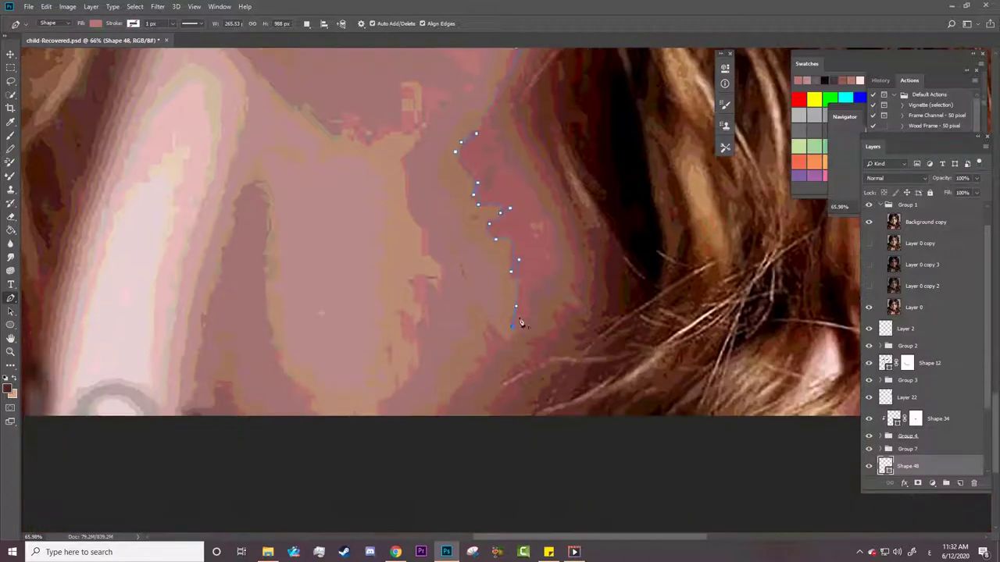
pyautogui.click(480, 365)
pyautogui.moveTo(447, 415); pyautogui.dragTo(695, 426)
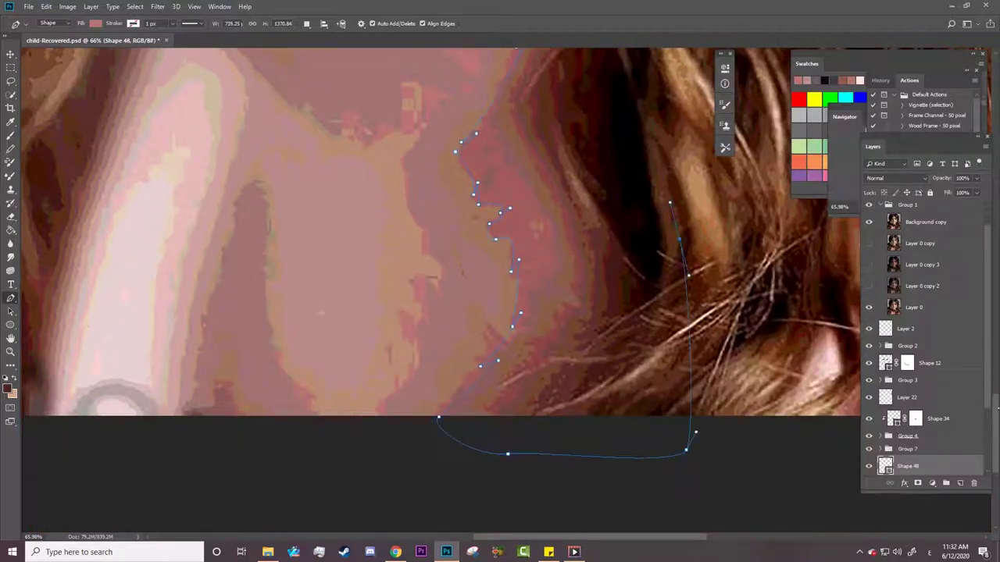
pyautogui.scroll(5, 500, 313)
pyautogui.click(536, 251)
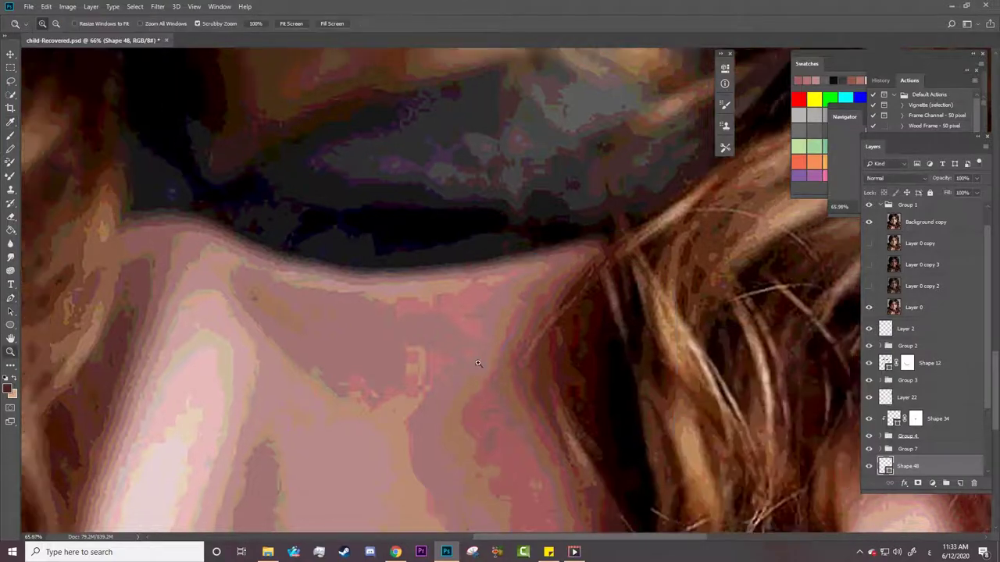
pyautogui.moveTo(478, 364); pyautogui.dragTo(323, 445)
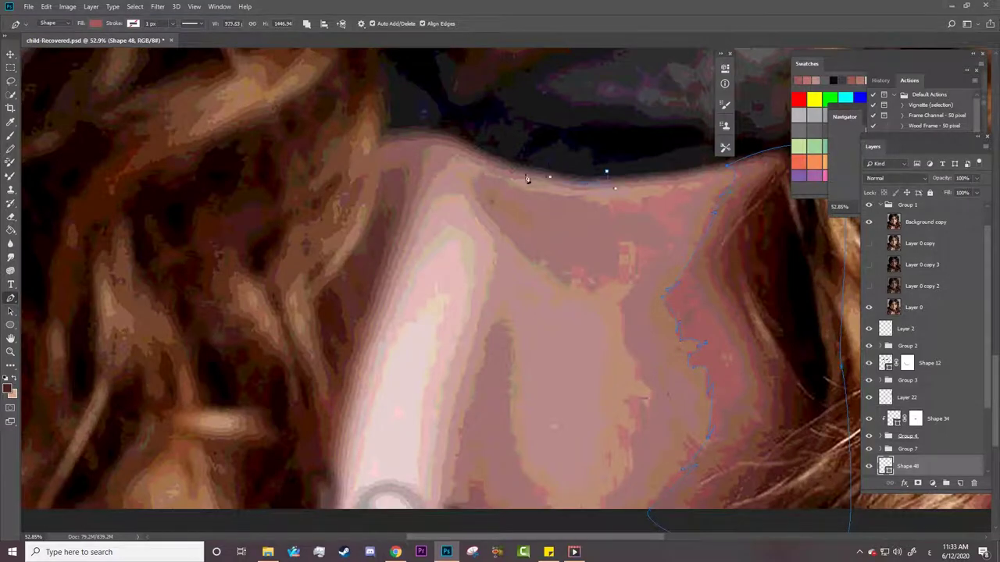
pyautogui.click(313, 524)
pyautogui.click(164, 441)
pyautogui.click(273, 146)
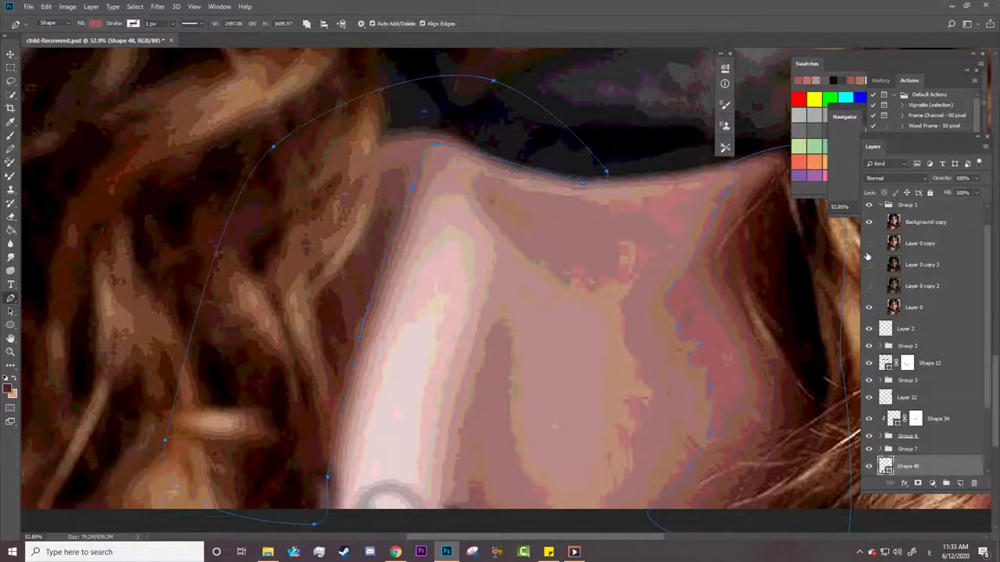
pyautogui.click(493, 81)
# Hide the reference layers and select Shape 47 and 48 to clip them into Shape 46.
pyautogui.click(606, 172)
pyautogui.click(869, 204)
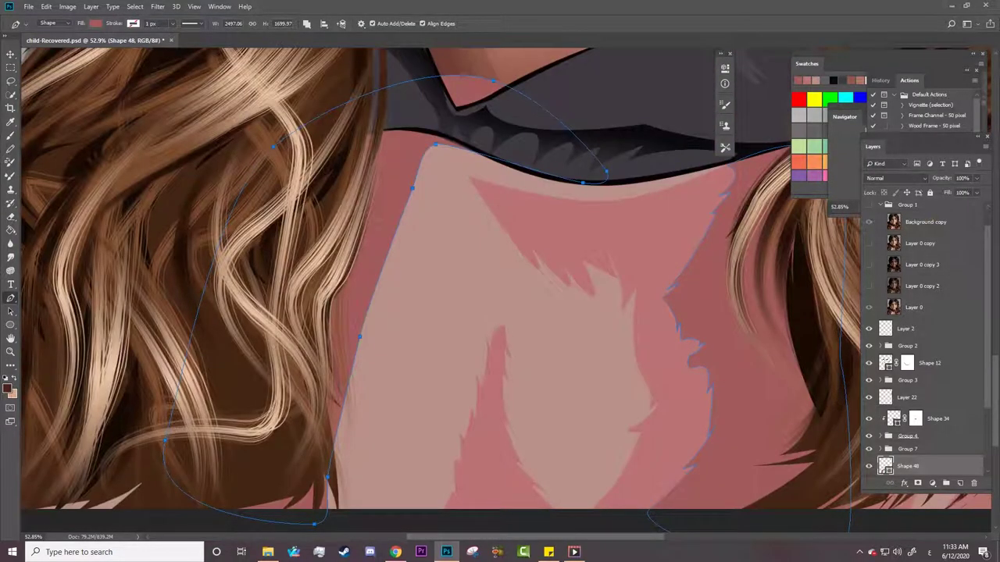
pyautogui.press('z')
pyautogui.hotkey('ctrl', '-')
pyautogui.hotkey('ctrl', '-')
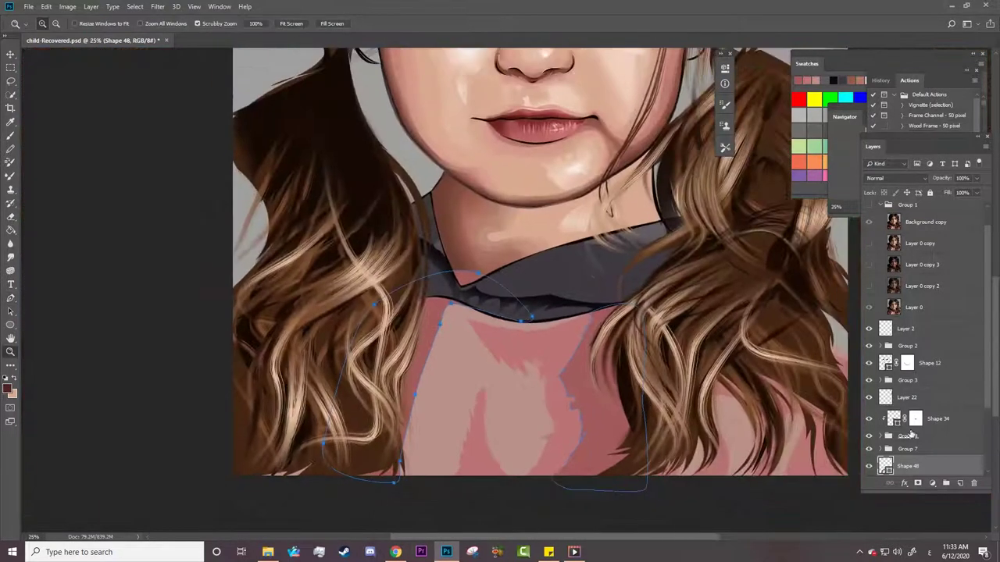
pyautogui.scroll(-3, 926, 375)
pyautogui.click(930, 398)
pyautogui.keyDown('ctrl'); pyautogui.click(931, 377); pyautogui.keyUp('ctrl')
pyautogui.rightClick(931, 377)
# Clip both shadows into Shape 46, show the reference photo, and set the Pen to combine shapes.
pyautogui.click(859, 293)
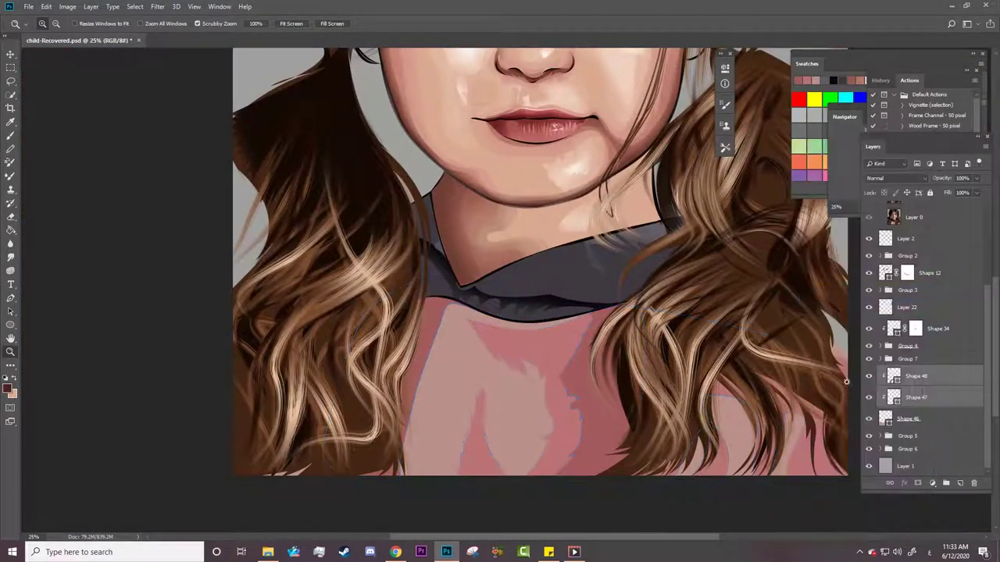
pyautogui.scroll(5, 930, 312)
pyautogui.click(868, 229)
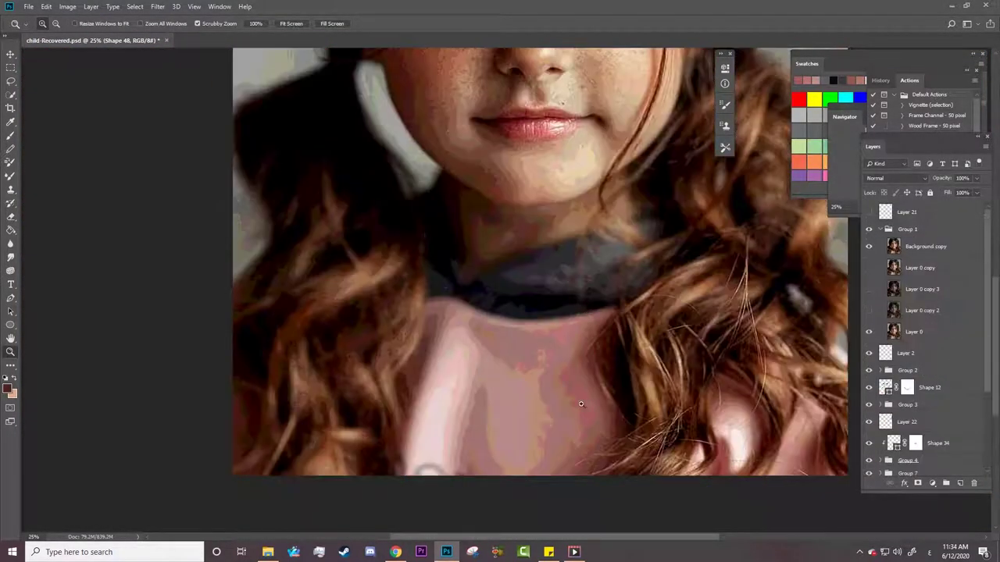
pyautogui.press('a')
pyautogui.scroll(5, 812, 497)
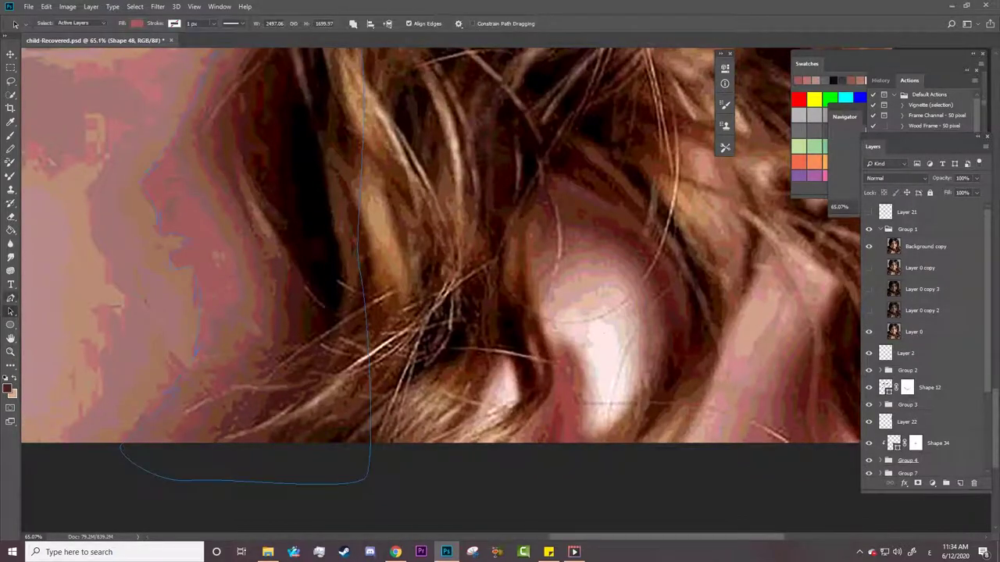
pyautogui.press('p')
pyautogui.click(306, 23)
pyautogui.click(331, 35)
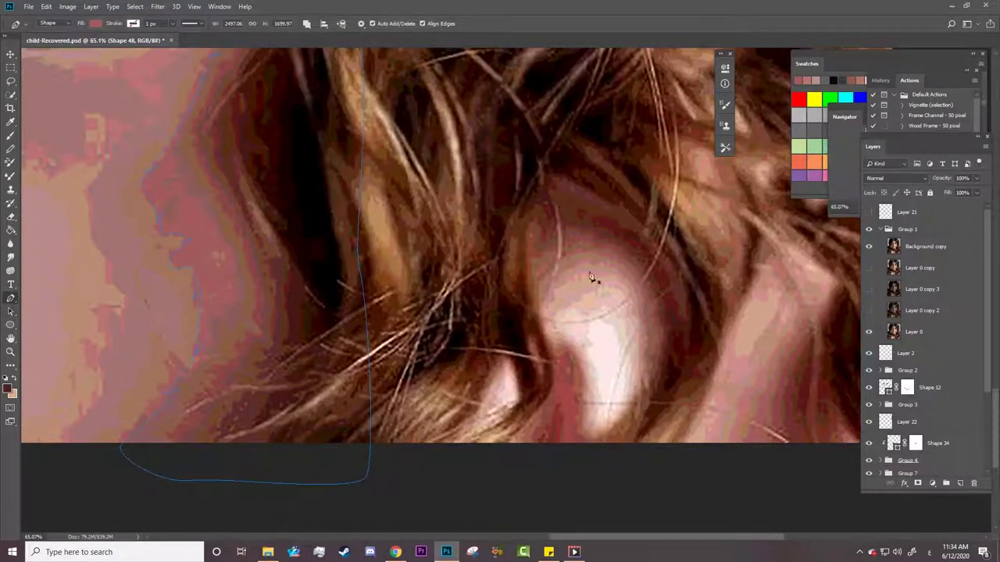
# Add a closed shadow outline between the hair strands around the cheek highlight.
pyautogui.click(699, 264)
pyautogui.click(517, 143)
pyautogui.click(479, 315)
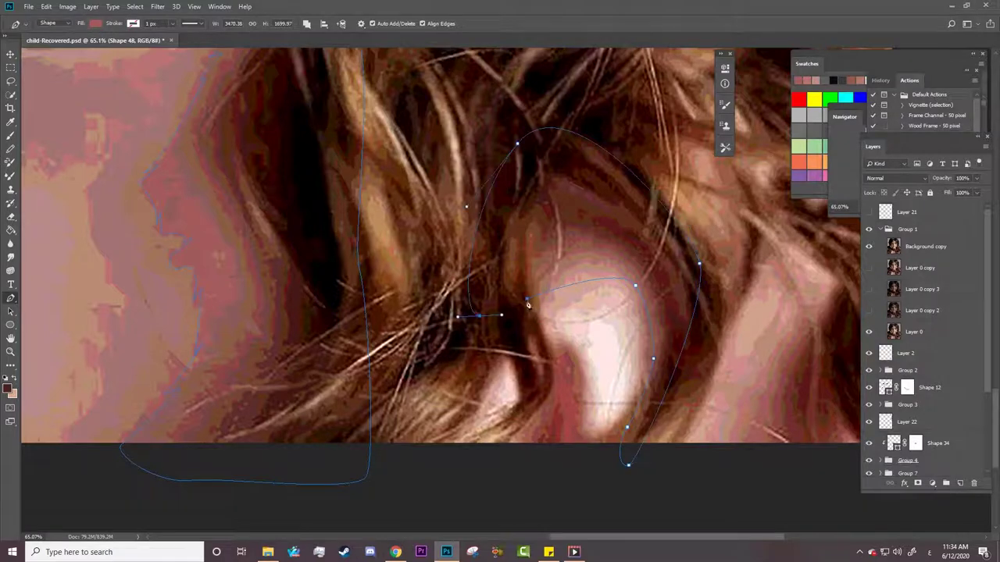
pyautogui.click(527, 298)
pyautogui.hscroll(5, 547, 312)
# Add a second shadow outline looping along the cheek, then hide the reference photo.
pyautogui.click(560, 478)
pyautogui.click(672, 477)
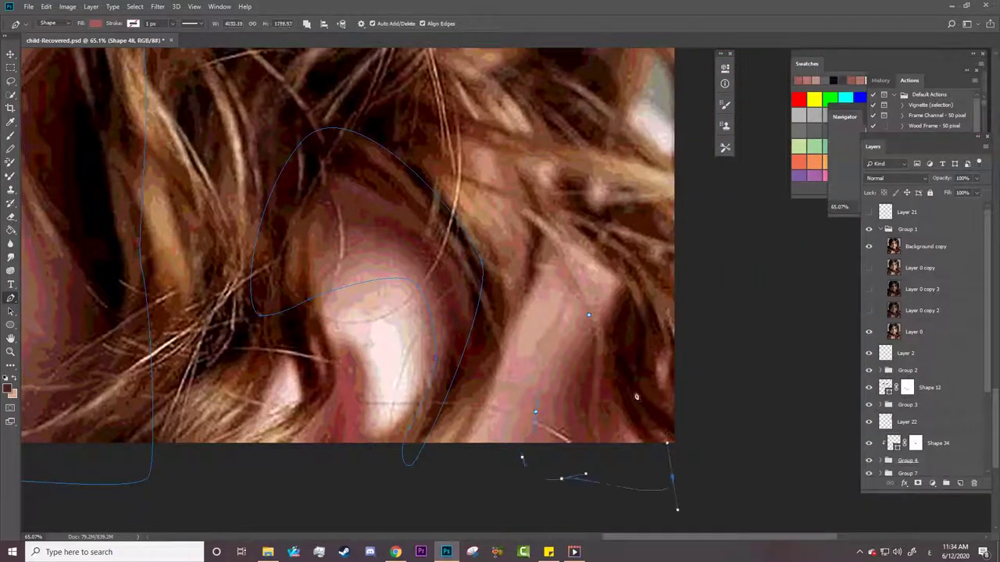
pyautogui.click(597, 450)
pyautogui.click(589, 428)
pyautogui.click(589, 385)
pyautogui.click(869, 229)
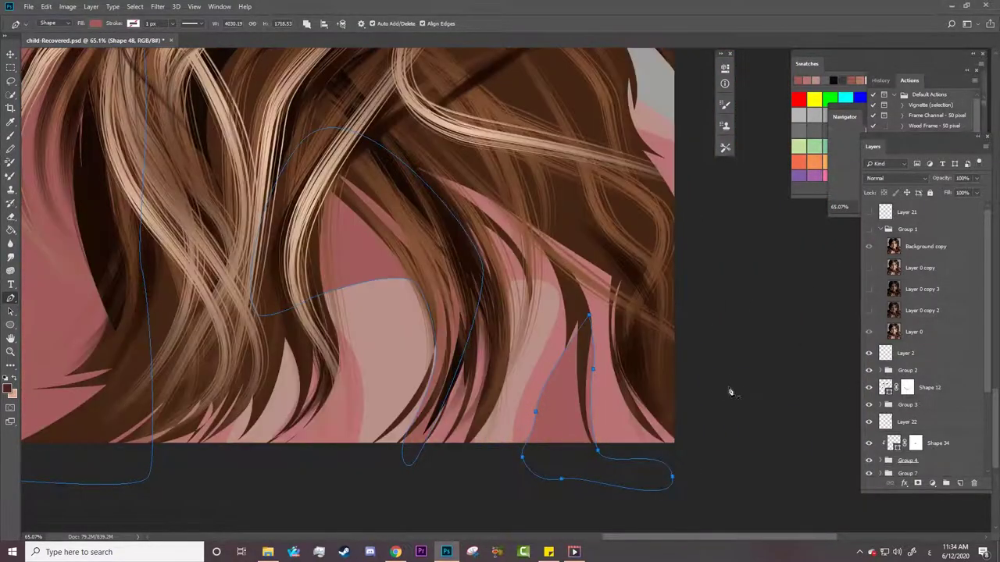
# Reshape the shadow curve among the hair strands with the Curvature Pen.
pyautogui.press('a')
pyautogui.click(338, 292)
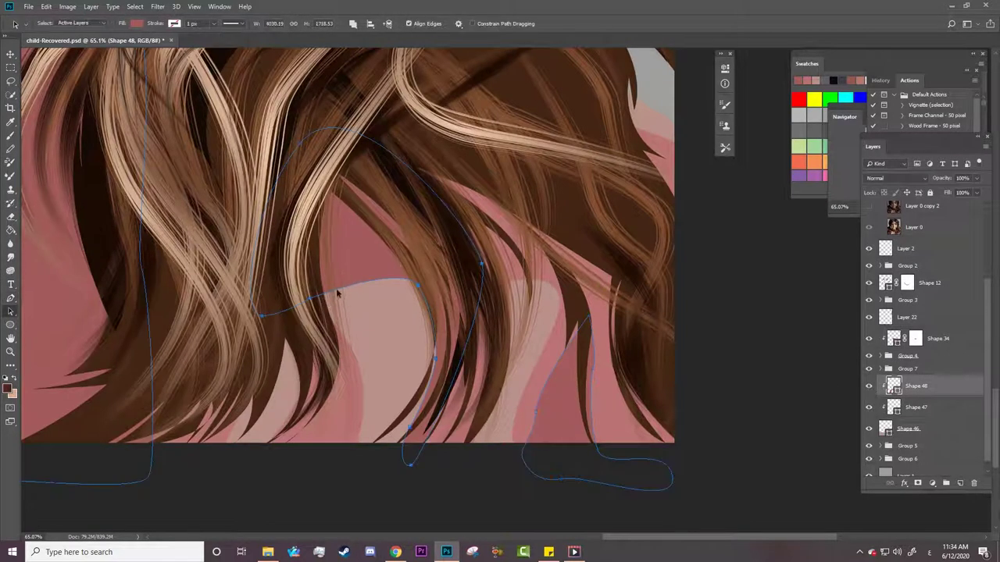
pyautogui.click(10, 298)
pyautogui.rightClick(10, 298)
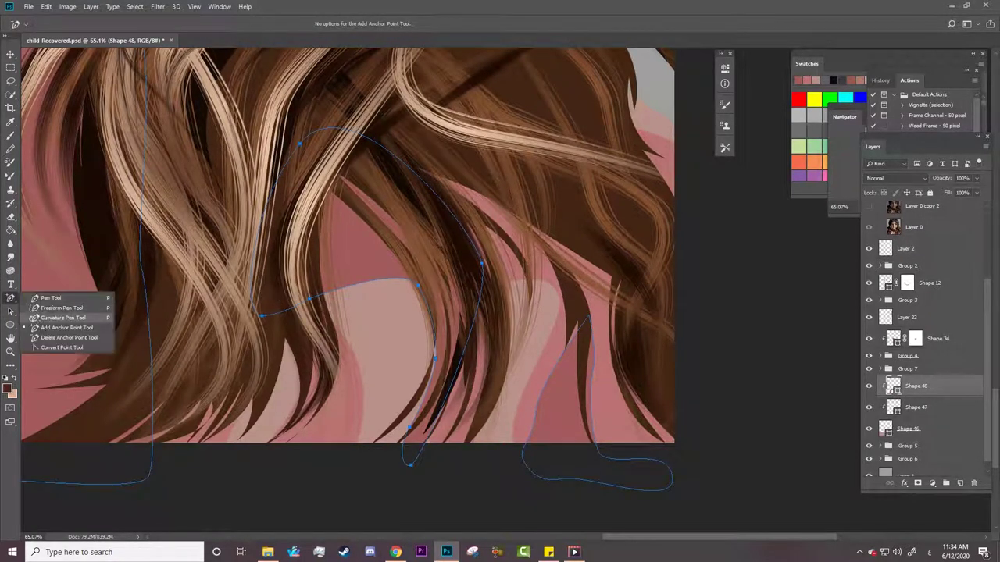
pyautogui.click(59, 317)
pyautogui.moveTo(418, 286); pyautogui.dragTo(396, 222)
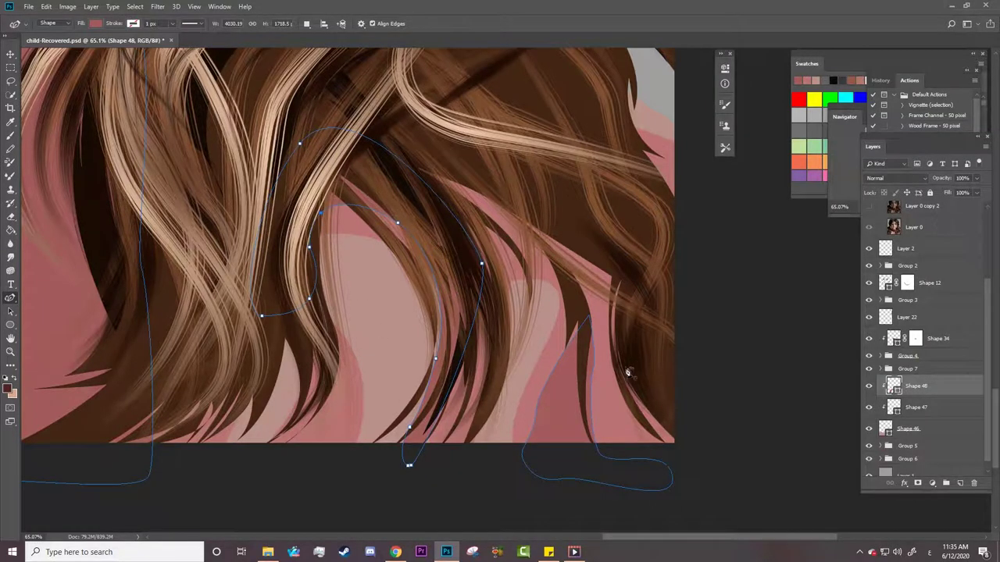
# Select Shape 47 and reveal its shoulder highlight outline, undoing an accidental new shape.
pyautogui.press('z')
pyautogui.scroll(-3, 627, 372)
pyautogui.click(915, 407)
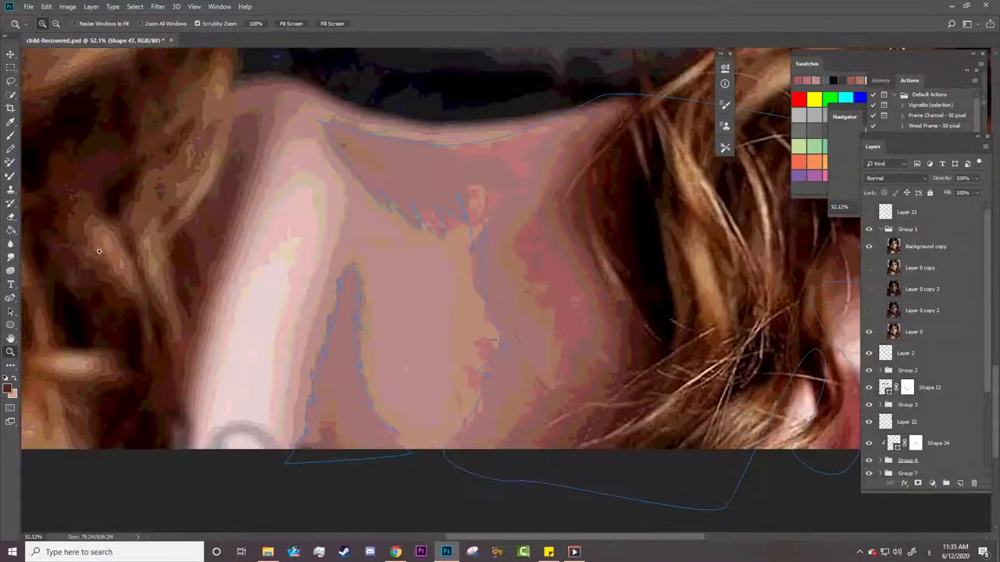
pyautogui.click(11, 298)
pyautogui.click(58, 317)
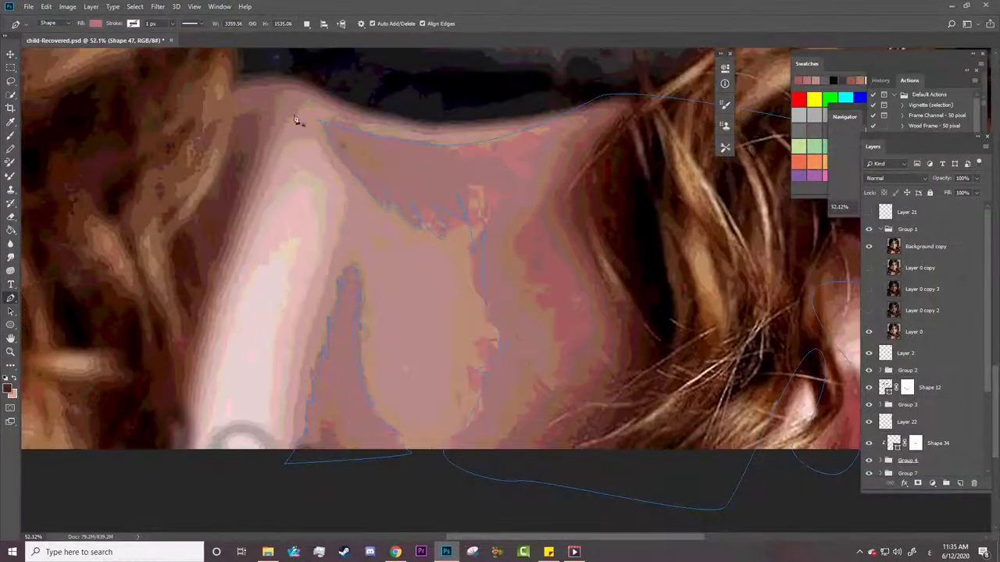
pyautogui.click(312, 137)
pyautogui.click(289, 140)
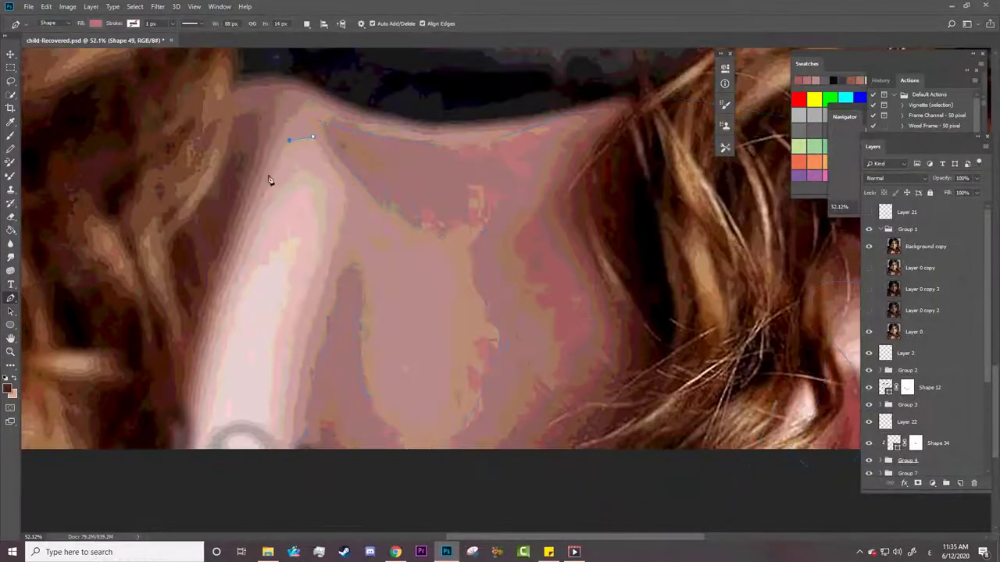
pyautogui.hotkey('ctrl', 'z')
pyautogui.hotkey('ctrl', 'z')
pyautogui.scroll(-2, 941, 372)
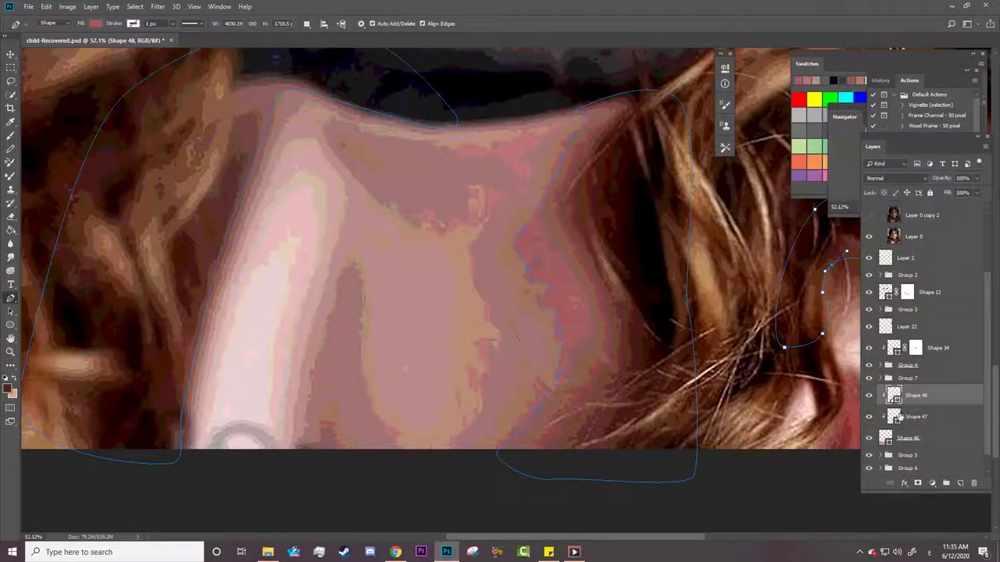
pyautogui.click(917, 416)
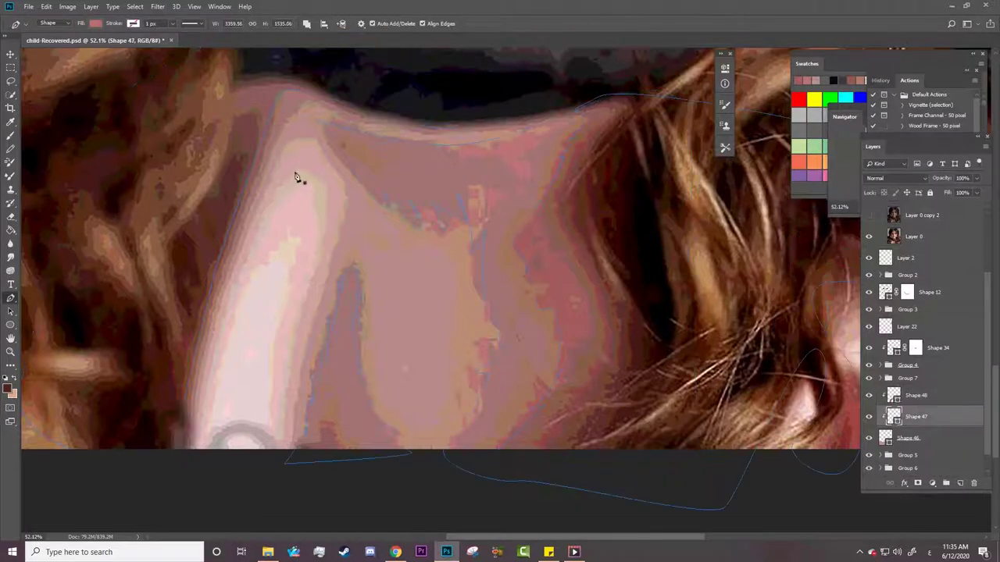
pyautogui.keyDown('ctrl'); pyautogui.click(233, 305); pyautogui.keyUp('ctrl')
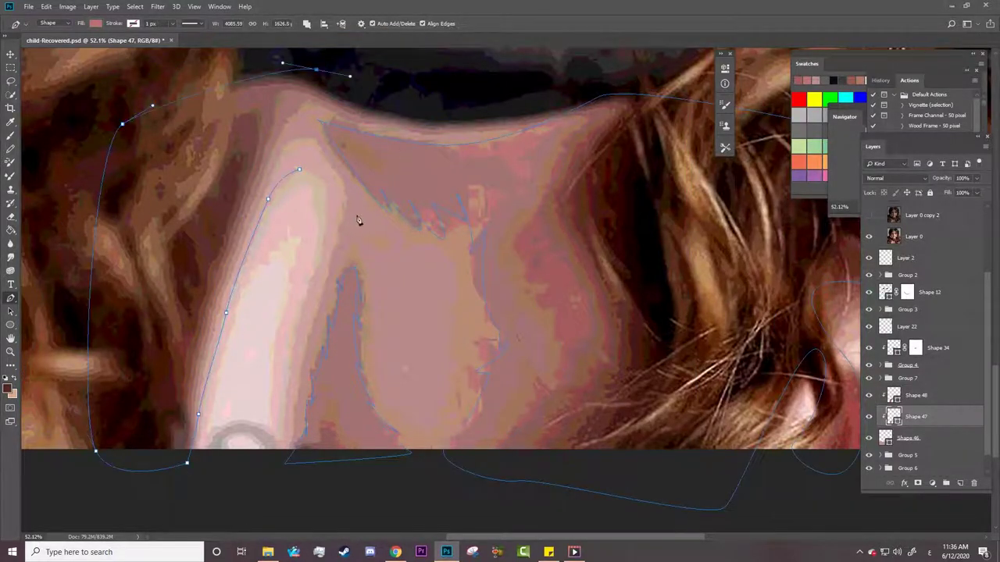
# Trace a closed sub-path around the left shoulder highlight on Shape 47.
pyautogui.click(330, 111)
pyautogui.click(344, 188)
pyautogui.click(331, 256)
pyautogui.click(279, 453)
pyautogui.click(270, 393)
pyautogui.click(319, 230)
pyautogui.click(299, 170)
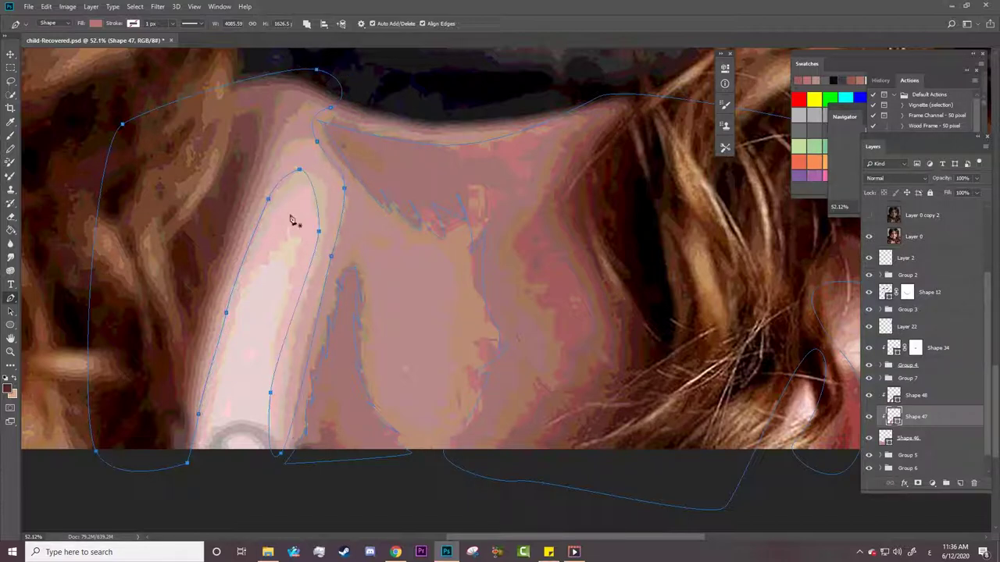
pyautogui.scroll(-4, 500, 234)
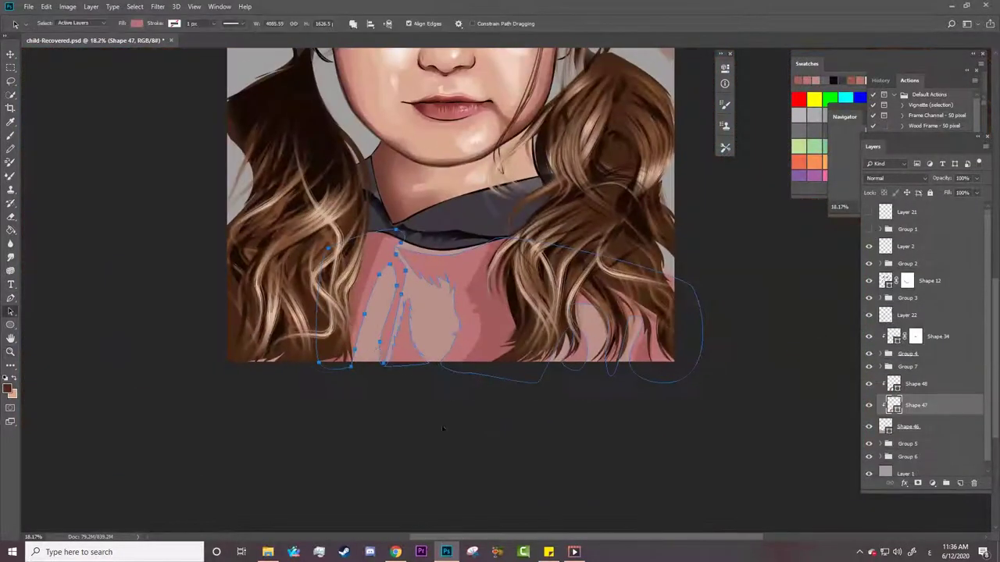
pyautogui.scroll(-2, 450, 234)
# Start a new highlight shape with curved points across the top of the shoulder.
pyautogui.scroll(5, 449, 234)
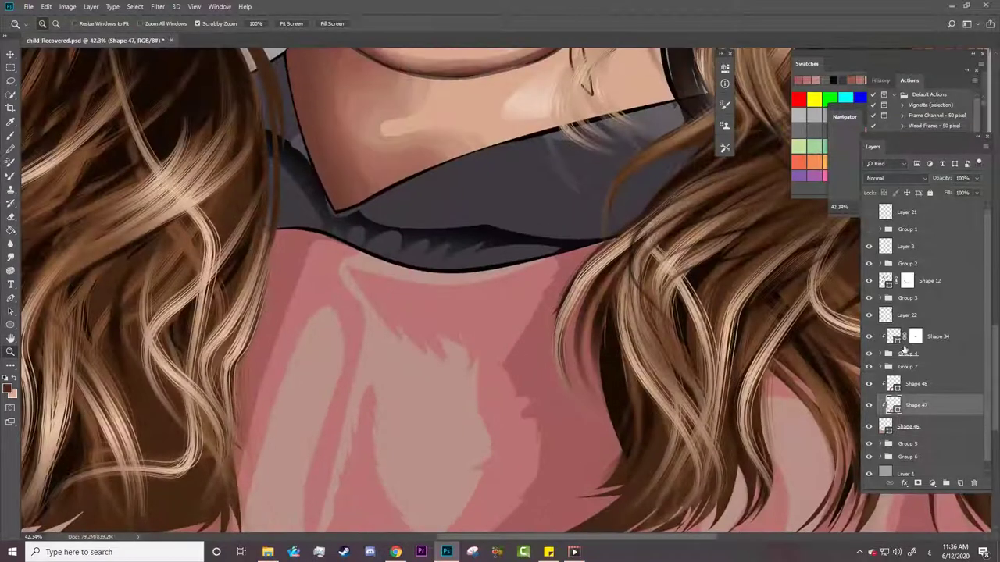
pyautogui.click(916, 384)
pyautogui.scroll(-2, 330, 466)
pyautogui.scroll(5, 331, 313)
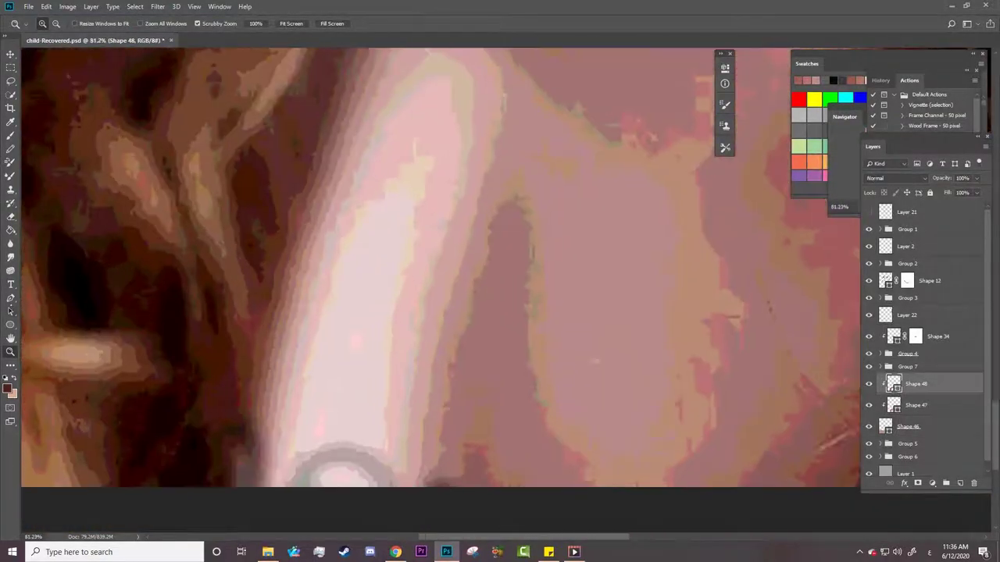
pyautogui.press('p')
pyautogui.moveTo(386, 186)
pyautogui.mouseDown()
pyautogui.moveTo(382, 159)
pyautogui.moveTo(405, 170)
pyautogui.moveTo(432, 158)
pyautogui.mouseUp()
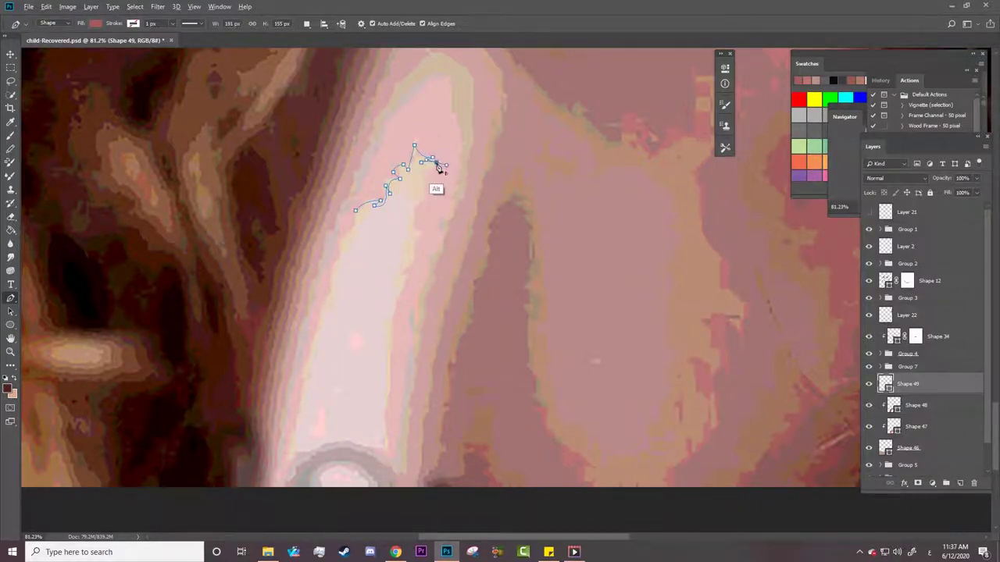
pyautogui.moveTo(425, 197)
pyautogui.mouseDown()
pyautogui.moveTo(433, 240)
pyautogui.moveTo(420, 234)
pyautogui.moveTo(416, 272)
pyautogui.mouseUp()
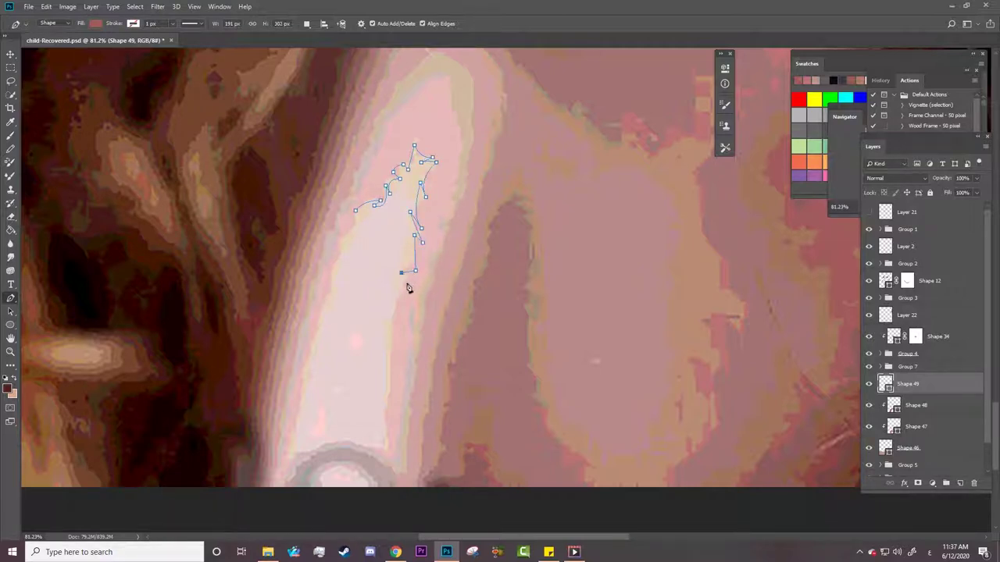
# Extend the highlight outline down the shoulder and close it as Shape 49.
pyautogui.moveTo(391, 344); pyautogui.dragTo(392, 353)
pyautogui.moveTo(384, 396); pyautogui.dragTo(388, 407)
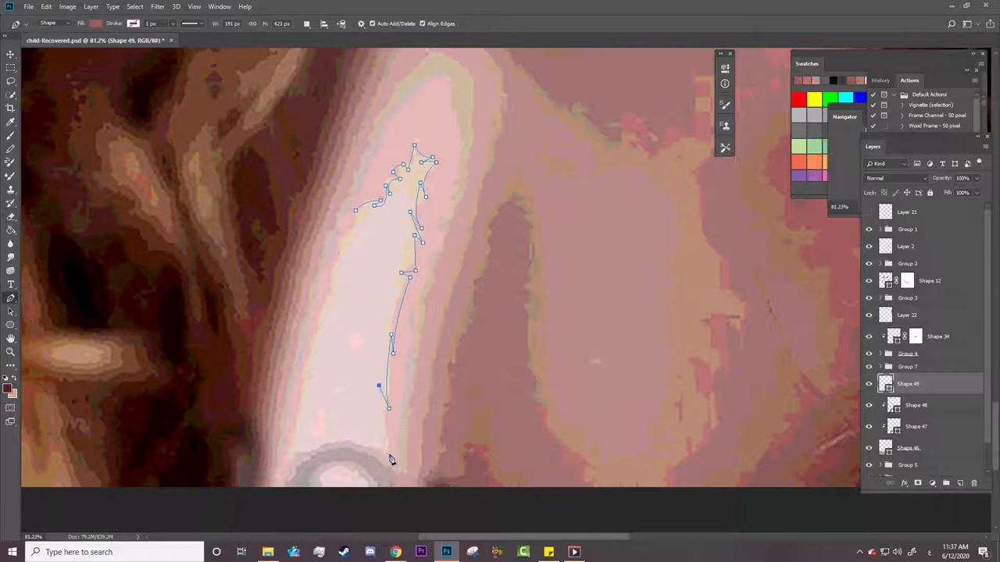
pyautogui.moveTo(387, 452); pyautogui.dragTo(381, 444)
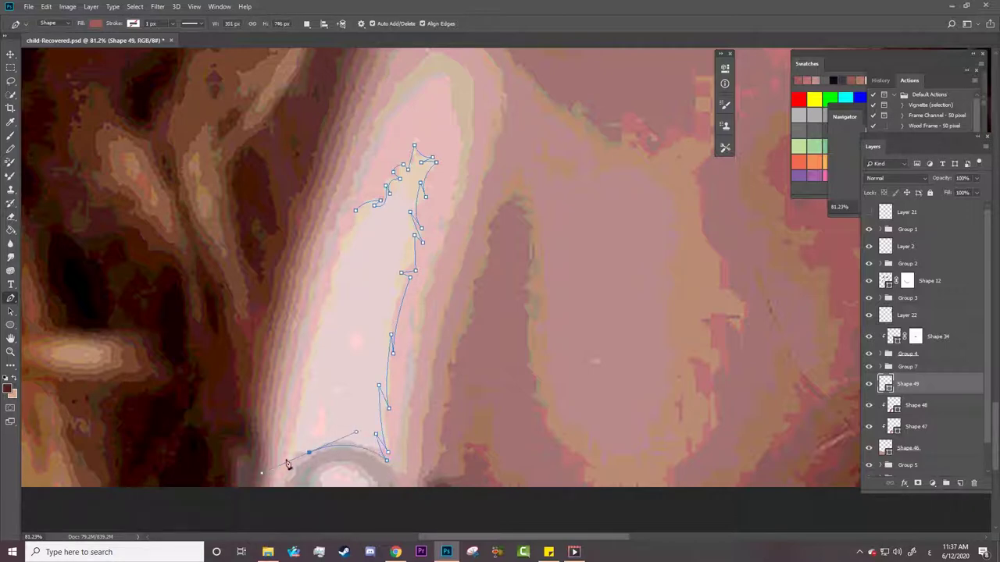
pyautogui.moveTo(285, 460); pyautogui.dragTo(309, 452)
pyautogui.moveTo(303, 377); pyautogui.dragTo(306, 384)
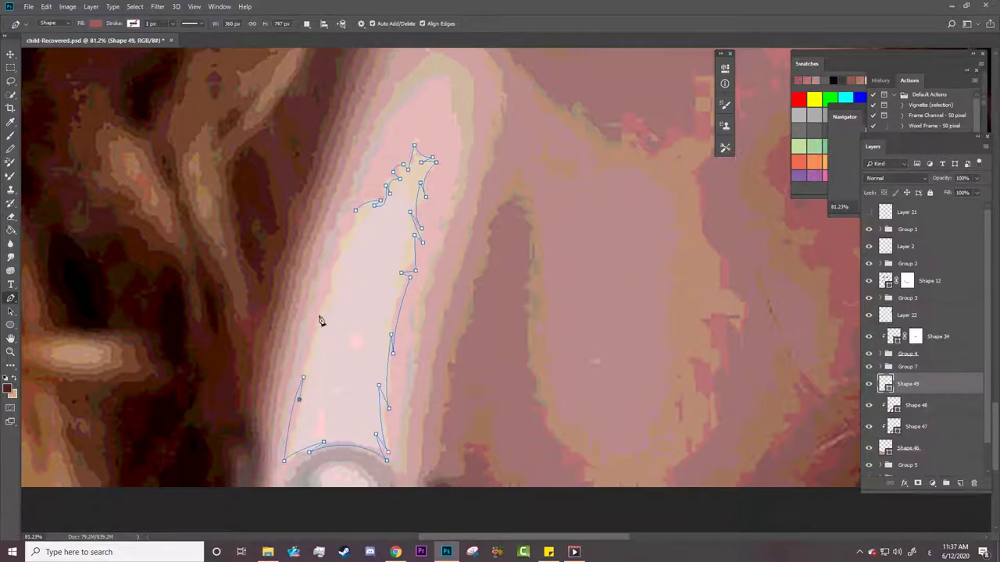
pyautogui.moveTo(327, 293)
pyautogui.mouseDown()
pyautogui.moveTo(340, 280)
pyautogui.moveTo(335, 250)
pyautogui.mouseUp()
pyautogui.click(355, 209)
# Give Shape 49 a lighter pink fill.
pyautogui.click(94, 23)
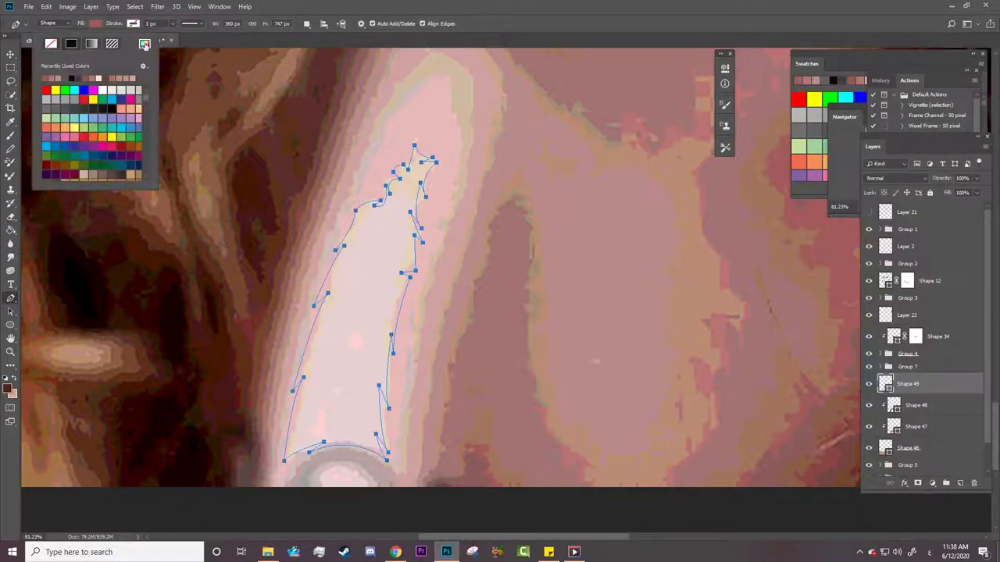
pyautogui.click(155, 46)
pyautogui.click(843, 350)
pyautogui.press('a')
pyautogui.scroll(3, 329, 143)
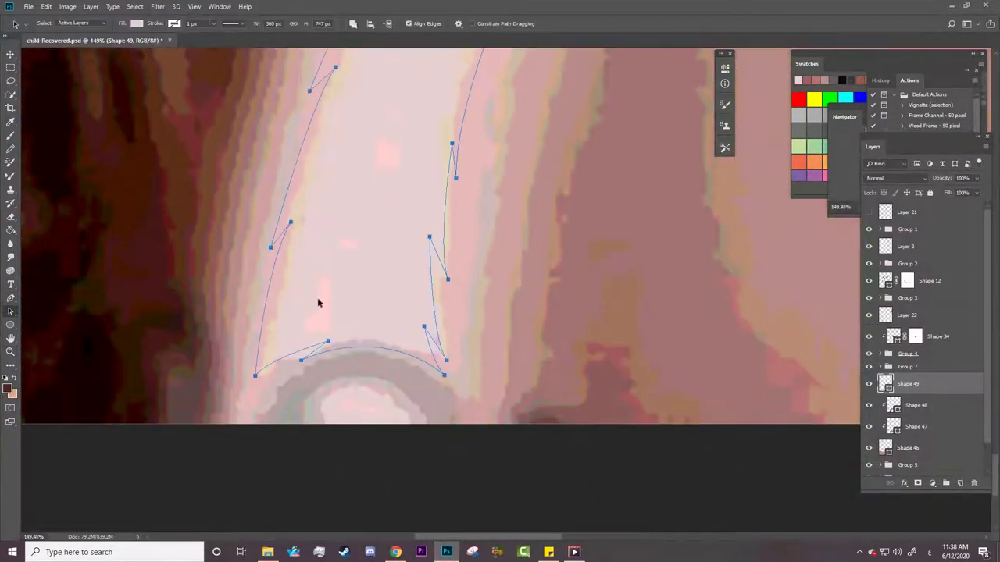
# Add a second highlight streak near the hair to Shape 49.
pyautogui.press('p')
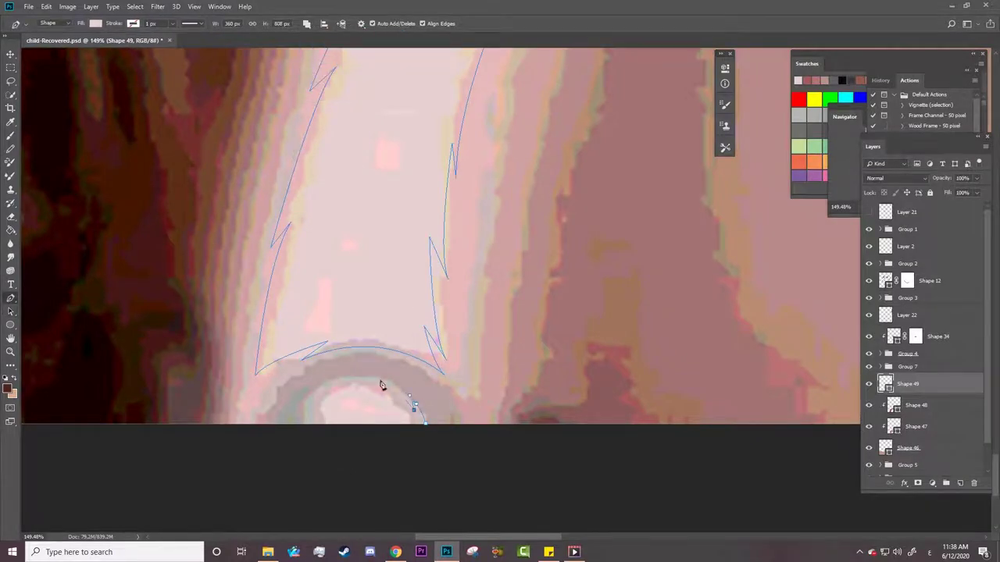
pyautogui.moveTo(340, 380); pyautogui.dragTo(321, 382)
pyautogui.moveTo(373, 454); pyautogui.dragTo(412, 455)
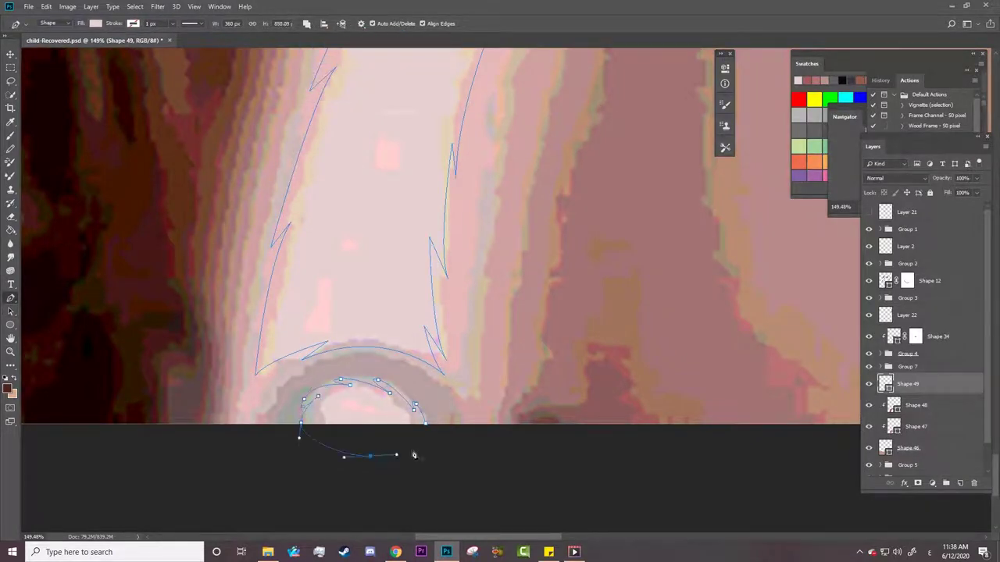
pyautogui.moveTo(480, 534); pyautogui.dragTo(745, 536)
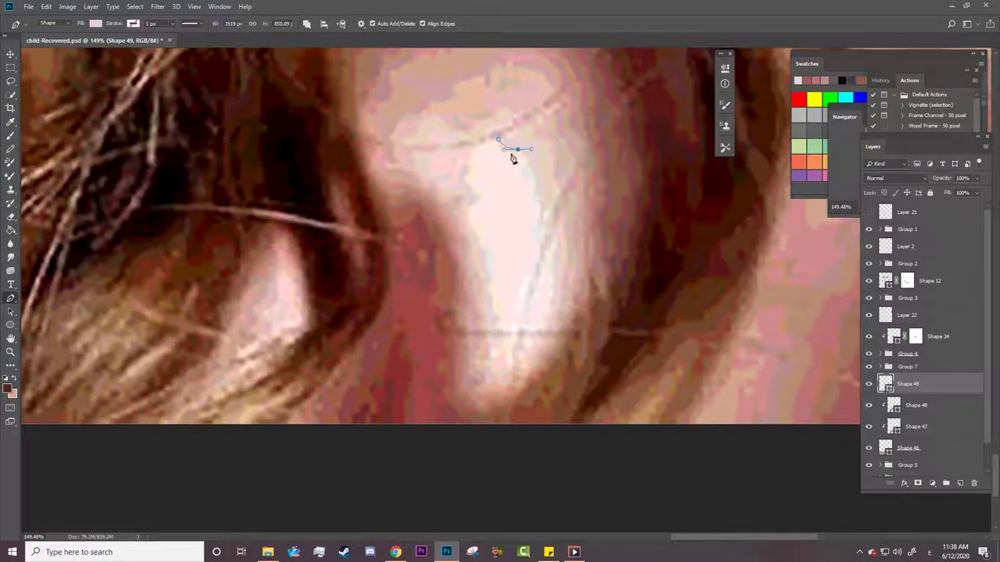
pyautogui.moveTo(537, 195)
pyautogui.mouseDown()
pyautogui.moveTo(546, 229)
pyautogui.moveTo(549, 217)
pyautogui.mouseUp()
pyautogui.moveTo(554, 337); pyautogui.dragTo(553, 334)
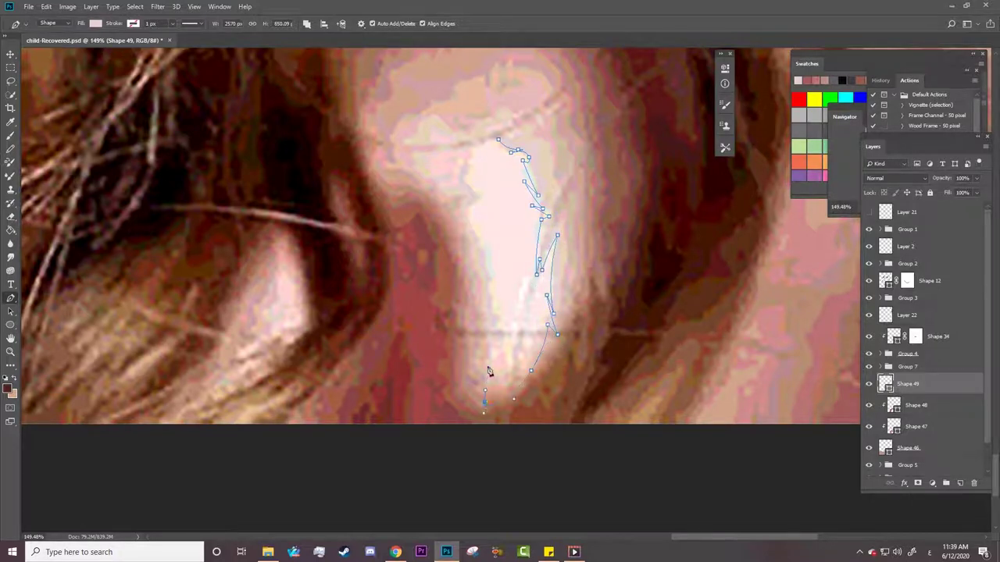
pyautogui.moveTo(486, 313); pyautogui.dragTo(491, 290)
pyautogui.moveTo(469, 234); pyautogui.dragTo(484, 199)
pyautogui.keyDown('alt'); pyautogui.click(465, 178); pyautogui.keyUp('alt')
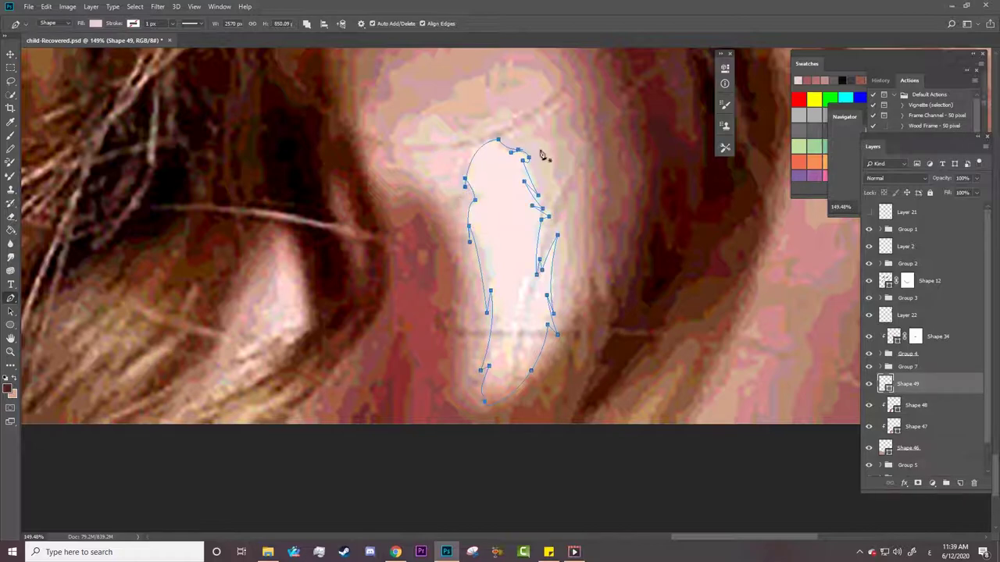
# Outline a small highlight on the hair curl, then hide the reference and zoom out.
pyautogui.click(283, 266)
pyautogui.click(298, 289)
pyautogui.moveTo(304, 317); pyautogui.dragTo(301, 327)
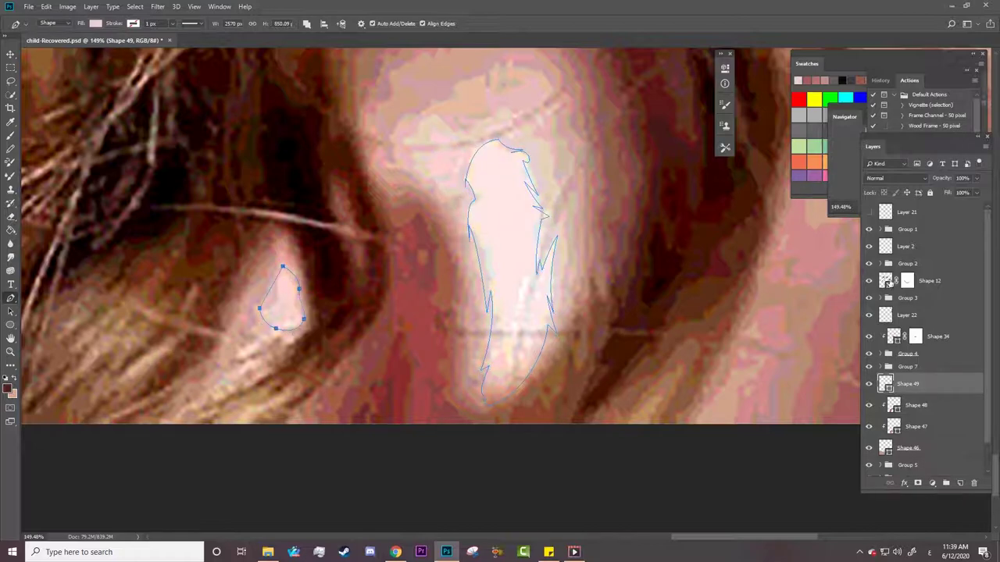
pyautogui.click(869, 229)
pyautogui.press('z')
pyautogui.moveTo(837, 261)
pyautogui.mouseDown()
pyautogui.moveTo(567, 351)
pyautogui.moveTo(500, 468)
pyautogui.moveTo(546, 467)
pyautogui.mouseUp()
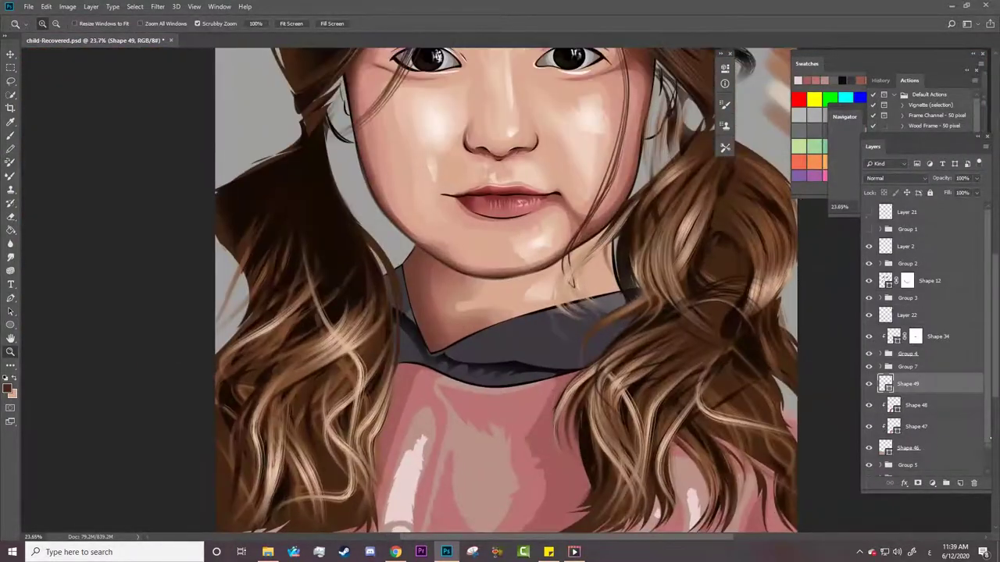
# Add a layer mask to Shape 47 and switch to a soft brush.
pyautogui.scroll(-1, 922, 335)
pyautogui.click(916, 398)
pyautogui.moveTo(510, 478); pyautogui.dragTo(562, 478)
pyautogui.press('b')
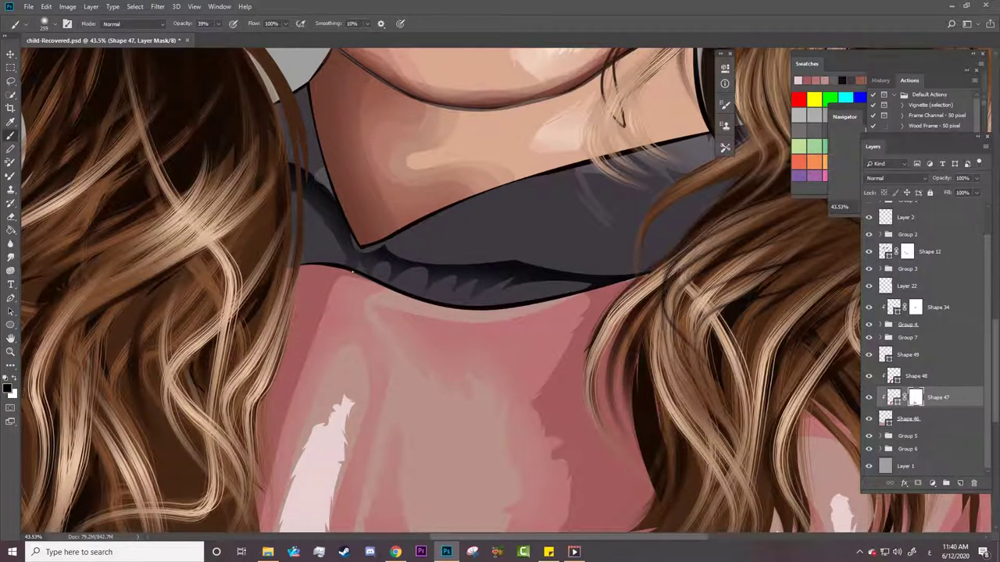
pyautogui.scroll(-2, 500, 313)
pyautogui.scroll(-4, 500, 313)
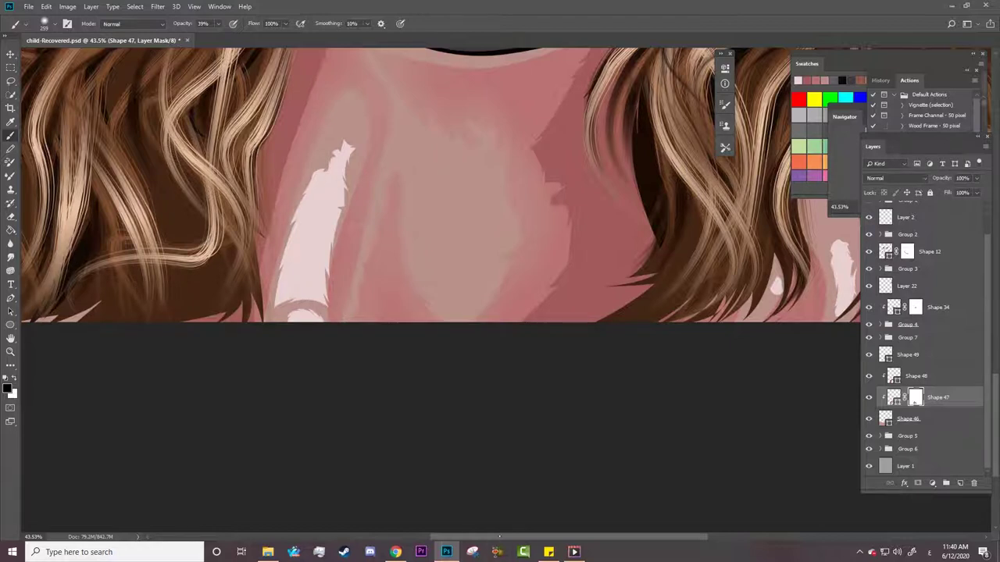
pyautogui.hscroll(5, 621, 334)
# Copy the mask onto Shapes 48 and 49, then fade the highlight edges at 39% brush opacity.
pyautogui.moveTo(914, 399); pyautogui.dragTo(916, 377)
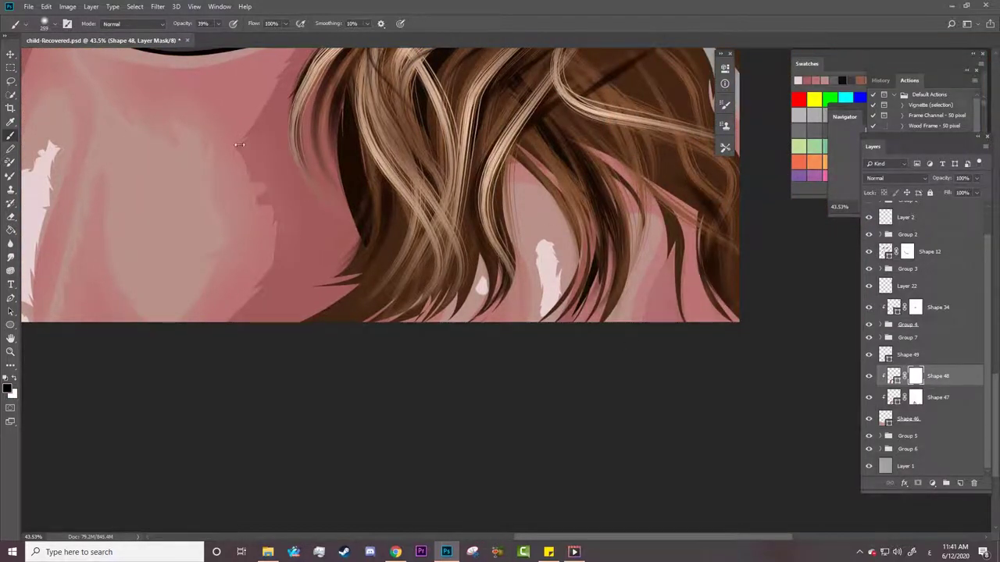
pyautogui.hscroll(-5, 404, 402)
pyautogui.scroll(3, 404, 402)
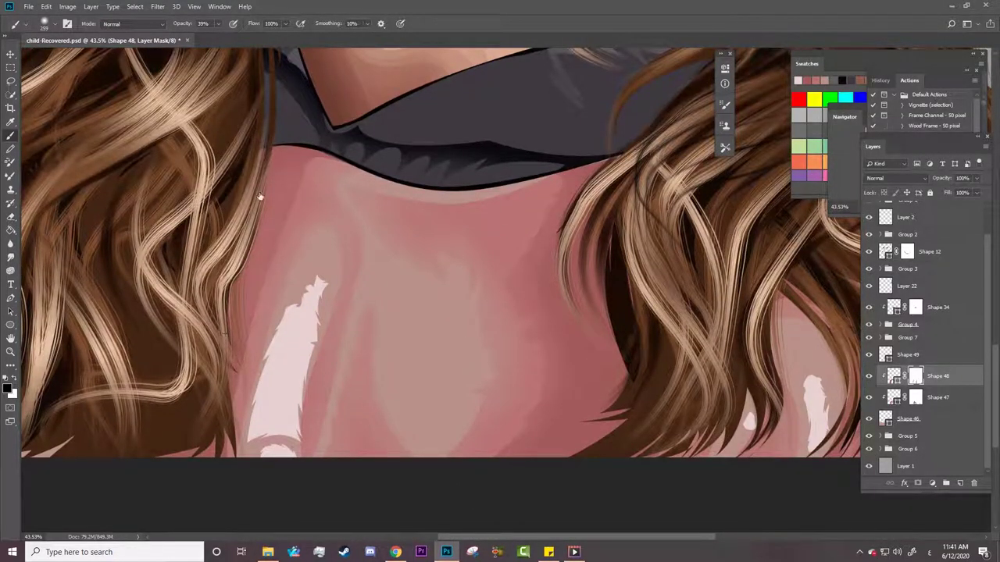
pyautogui.moveTo(916, 377); pyautogui.dragTo(908, 355)
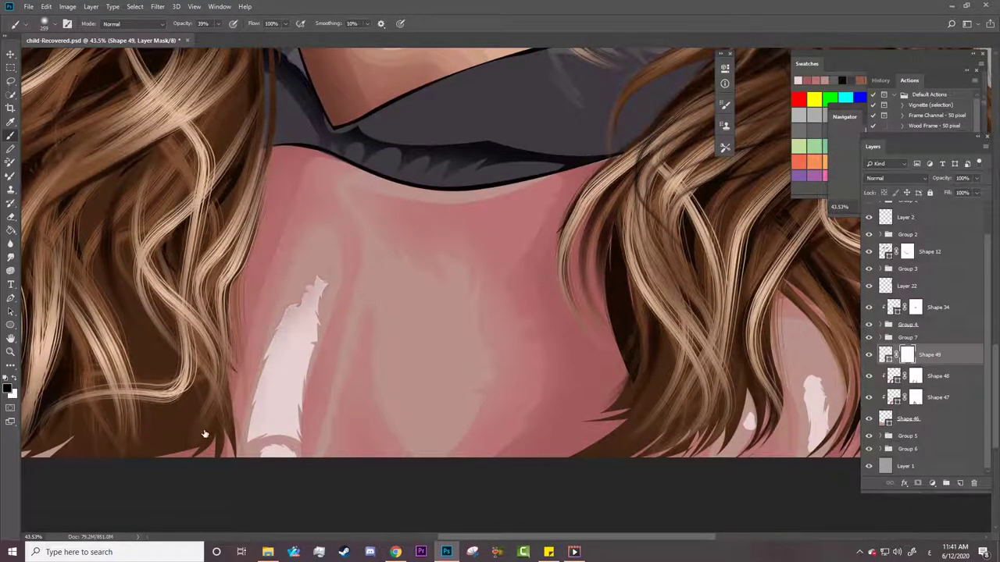
pyautogui.moveTo(251, 437); pyautogui.dragTo(275, 342)
pyautogui.moveTo(315, 247); pyautogui.dragTo(311, 340)
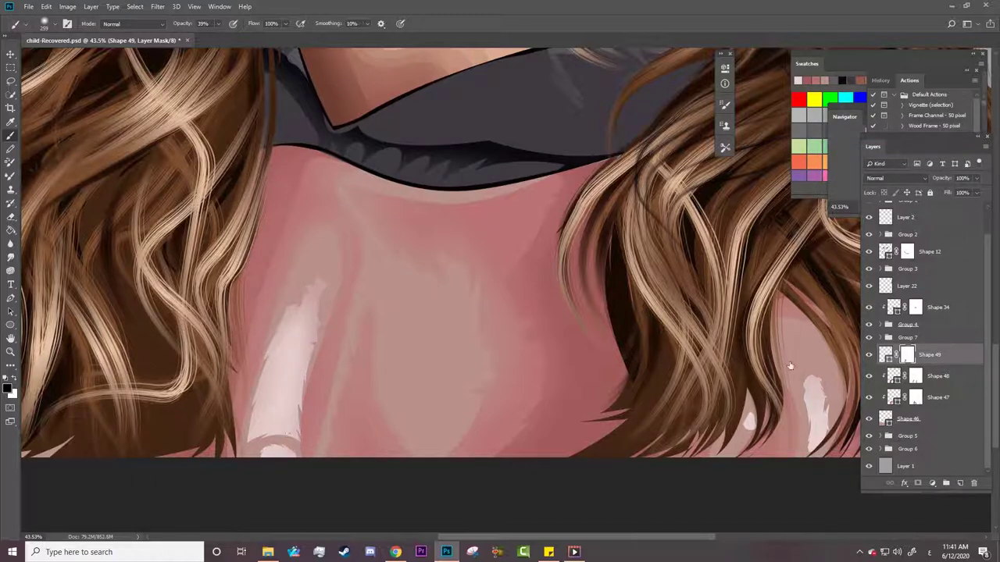
pyautogui.press('z')
pyautogui.scroll(-5, 560, 355)
# Save the portrait, then duplicate Layer 2 into a new document and discard it.
pyautogui.scroll(1, 576, 426)
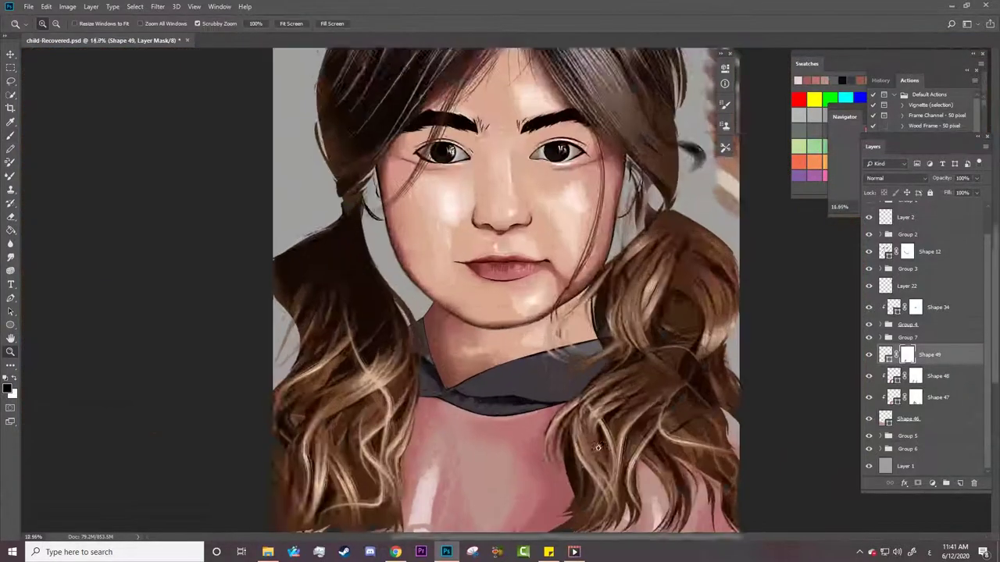
pyautogui.scroll(-1, 576, 426)
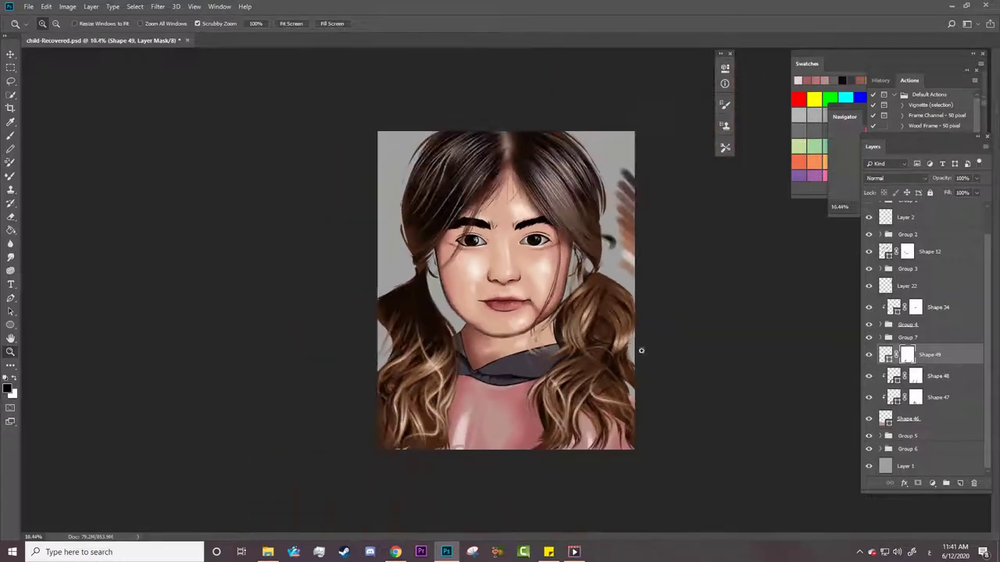
pyautogui.hotkey('ctrl', 's')
pyautogui.rightClick(924, 246)
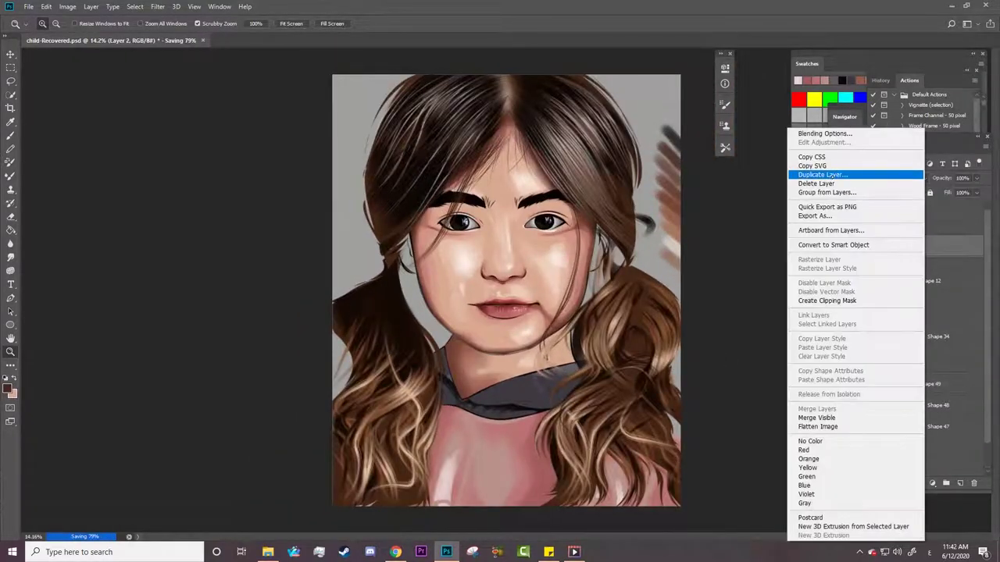
pyautogui.click(822, 174)
pyautogui.click(507, 188)
pyautogui.click(504, 208)
pyautogui.click(585, 152)
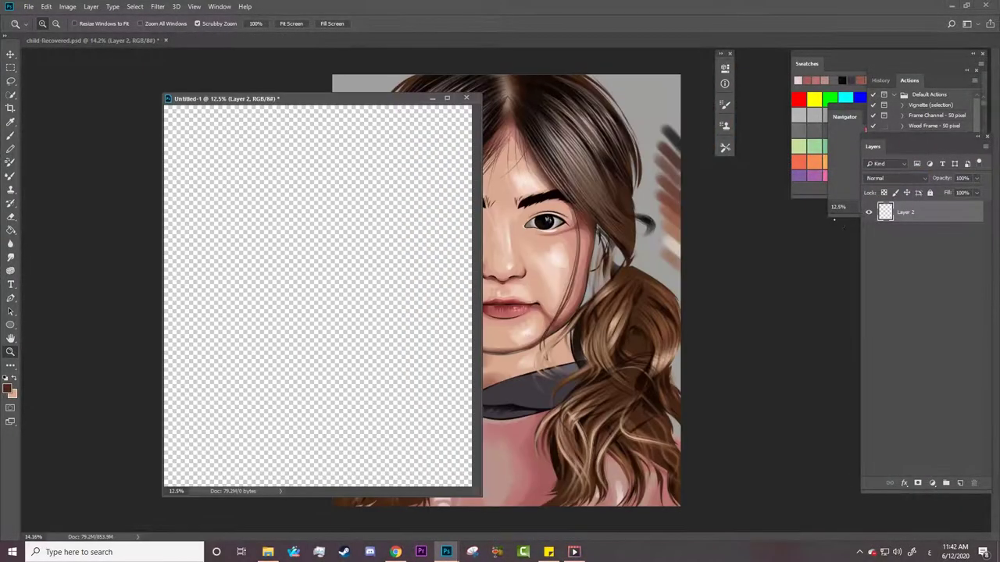
pyautogui.hotkey('ctrl', 'w')
pyautogui.click(489, 204)
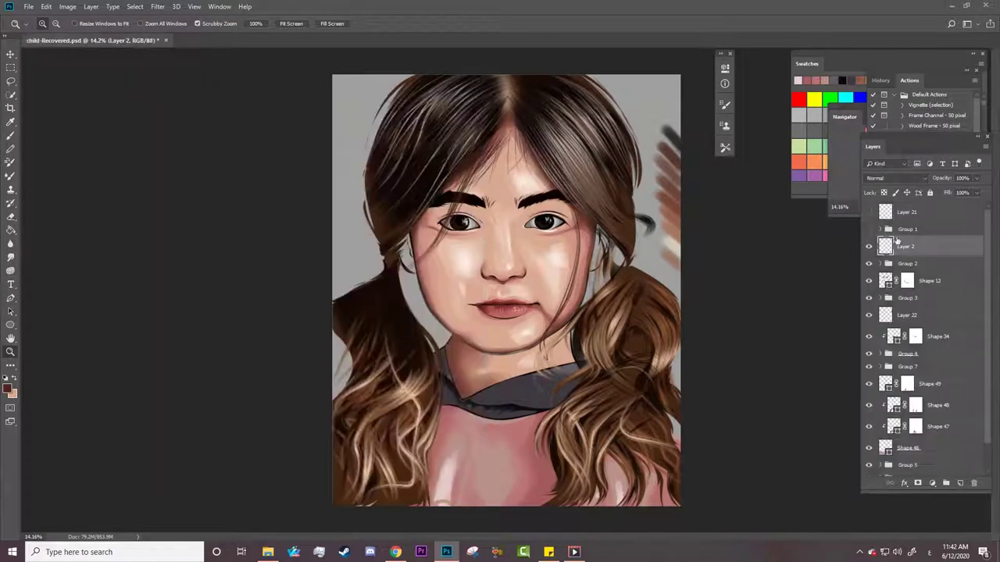
# Duplicate Group 1 within the same document, then undo it.
pyautogui.rightClick(906, 228)
pyautogui.click(938, 271)
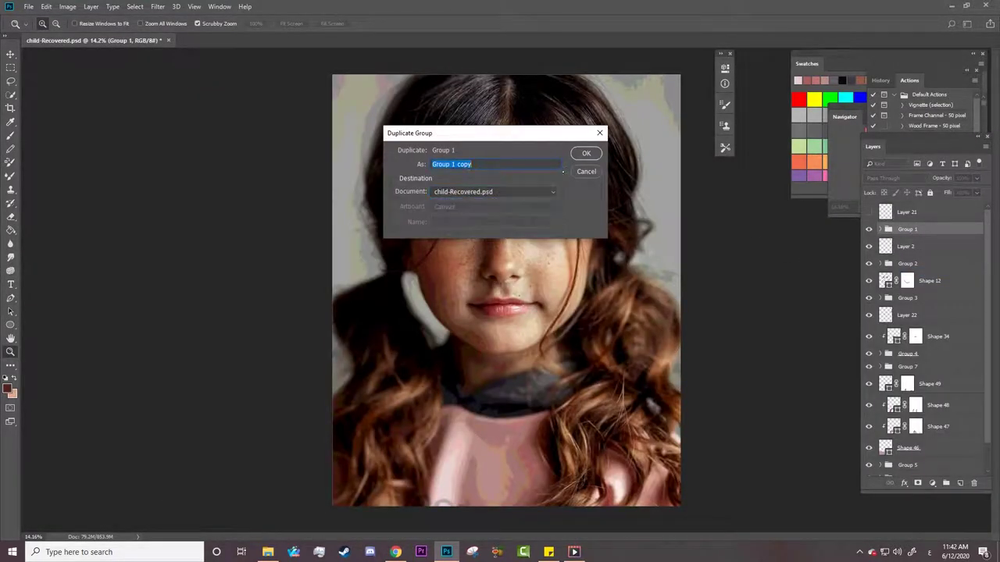
pyautogui.click(494, 188)
pyautogui.click(585, 152)
pyautogui.hotkey('ctrl', 'z')
# Duplicate Group 1 into a new Untitled-2 document floating beside the painting.
pyautogui.rightClick(906, 229)
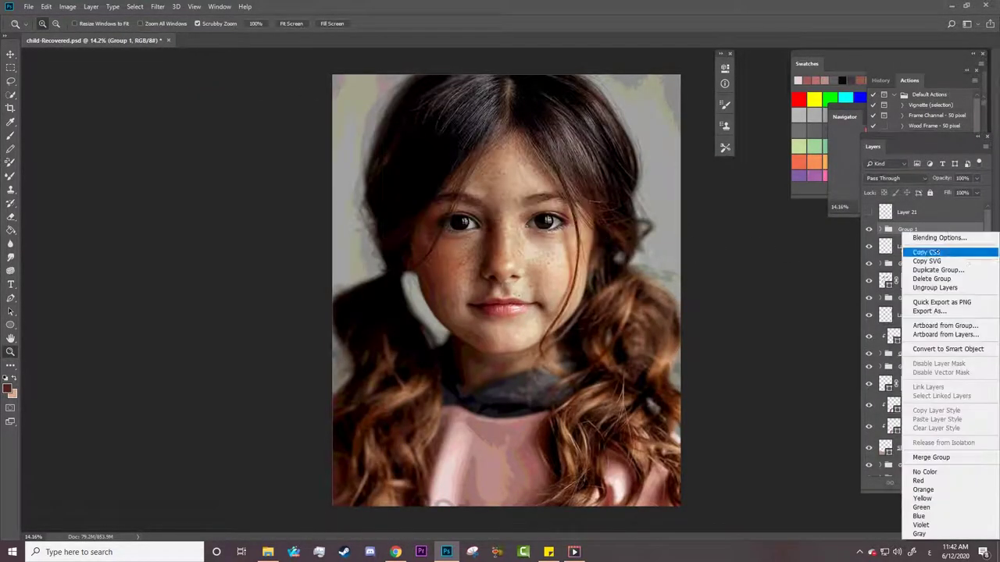
pyautogui.click(937, 271)
pyautogui.click(492, 191)
pyautogui.click(492, 212)
pyautogui.click(586, 153)
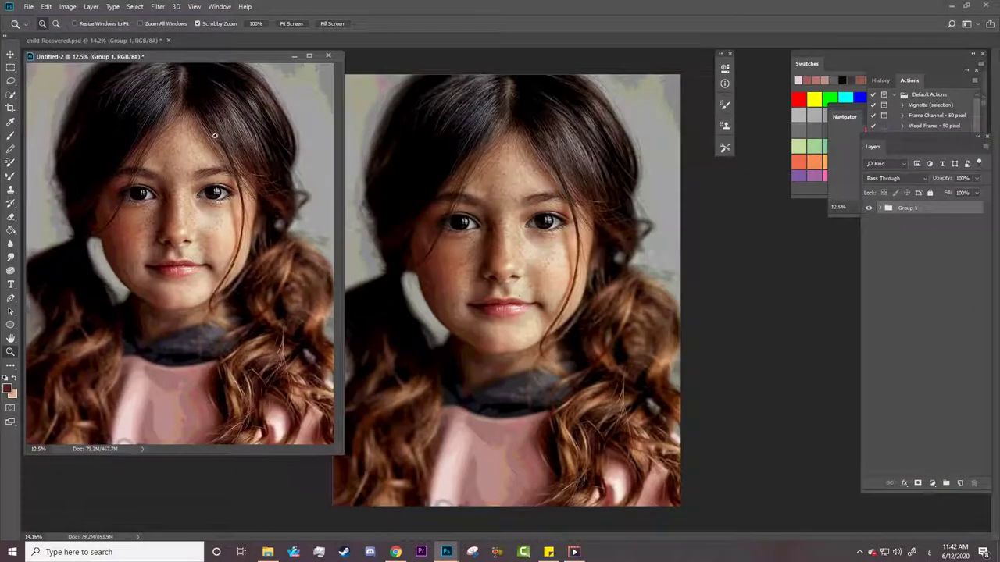
pyautogui.moveTo(335, 446)
pyautogui.mouseDown()
pyautogui.moveTo(298, 398)
pyautogui.moveTo(295, 365)
pyautogui.mouseUp()
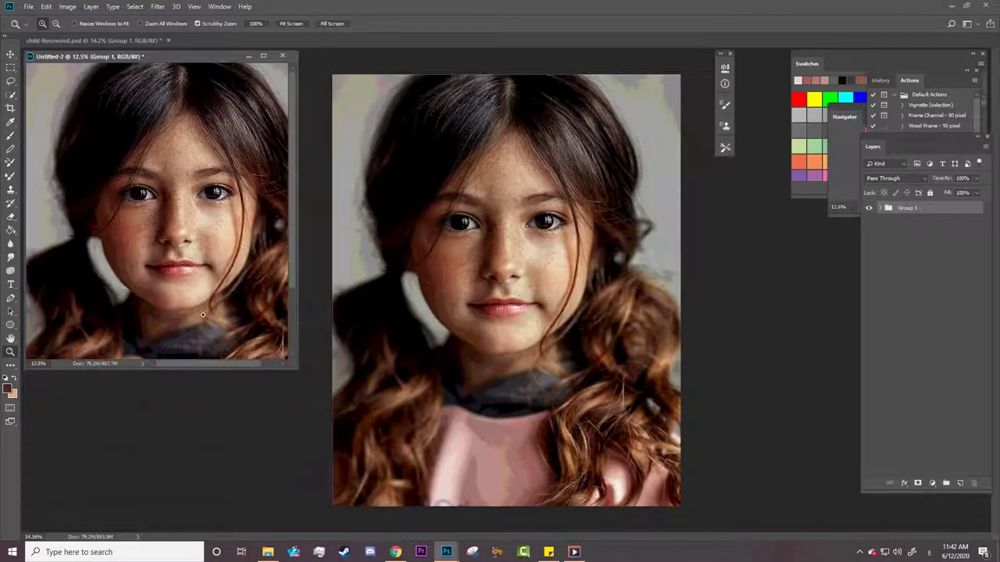
# Back in the painting, zoom in on the face, select Group 6, and show the reference.
pyautogui.click(94, 40)
pyautogui.click(869, 229)
pyautogui.moveTo(588, 326); pyautogui.dragTo(544, 412)
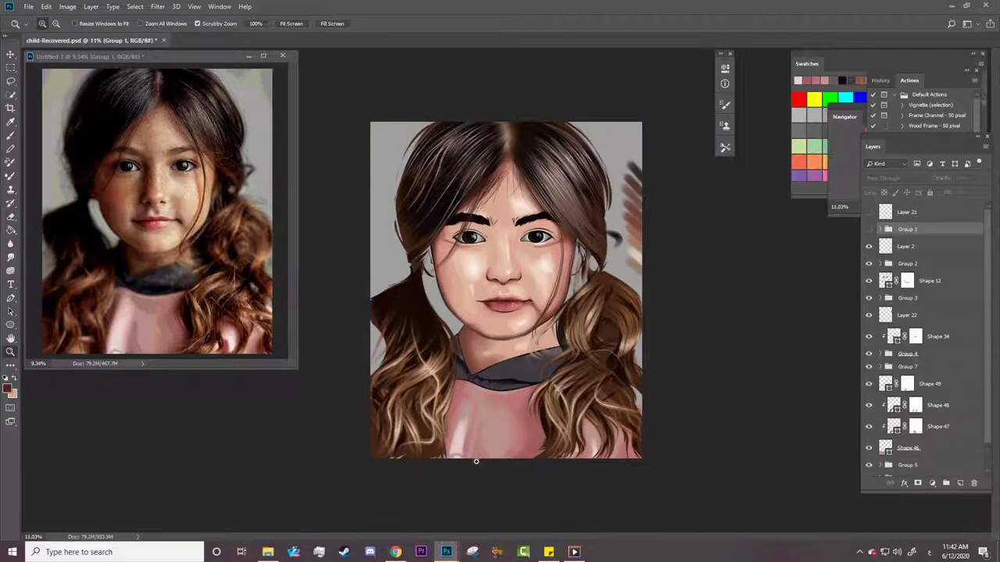
pyautogui.moveTo(476, 461); pyautogui.dragTo(467, 462)
pyautogui.moveTo(568, 343); pyautogui.dragTo(974, 287)
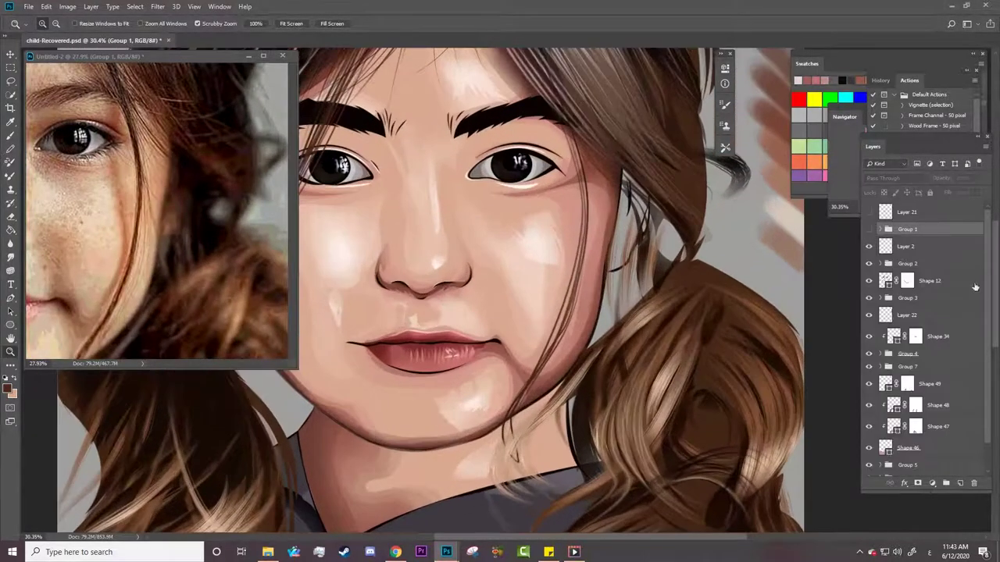
pyautogui.scroll(-2, 974, 287)
pyautogui.click(910, 436)
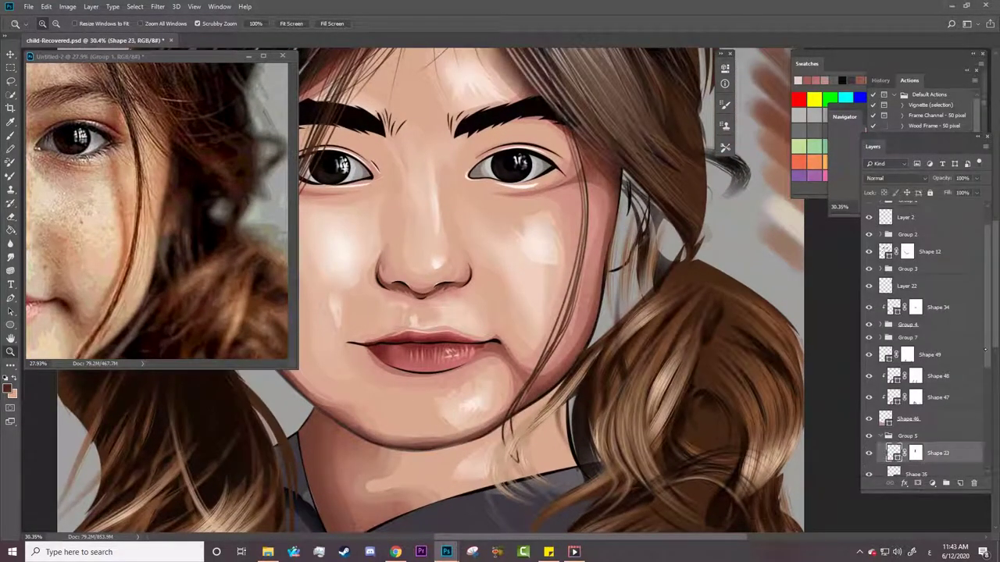
pyautogui.click(908, 449)
pyautogui.scroll(3, 941, 457)
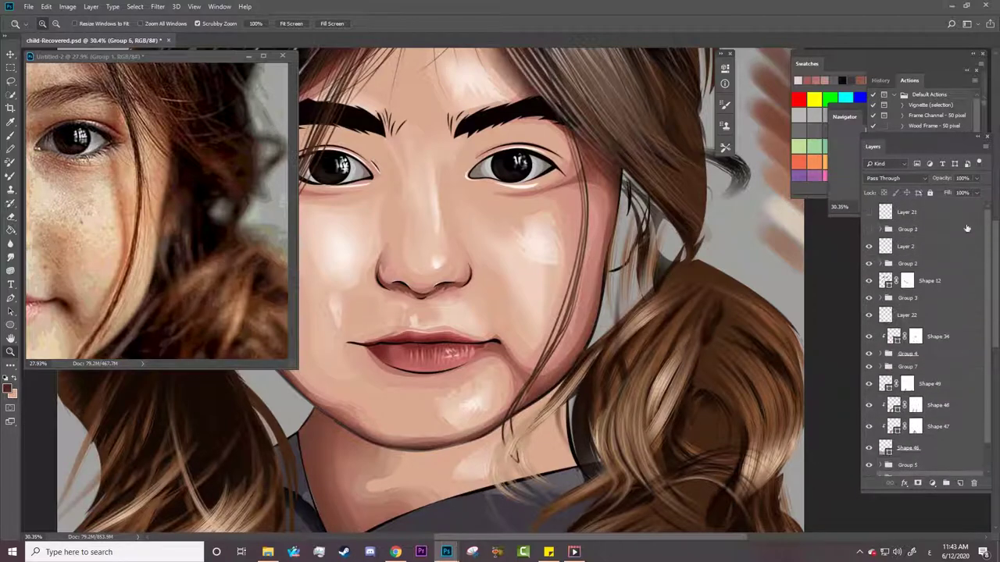
pyautogui.click(869, 229)
# Trace the first ear outline beside the cheek as a Pen shape.
pyautogui.press('p')
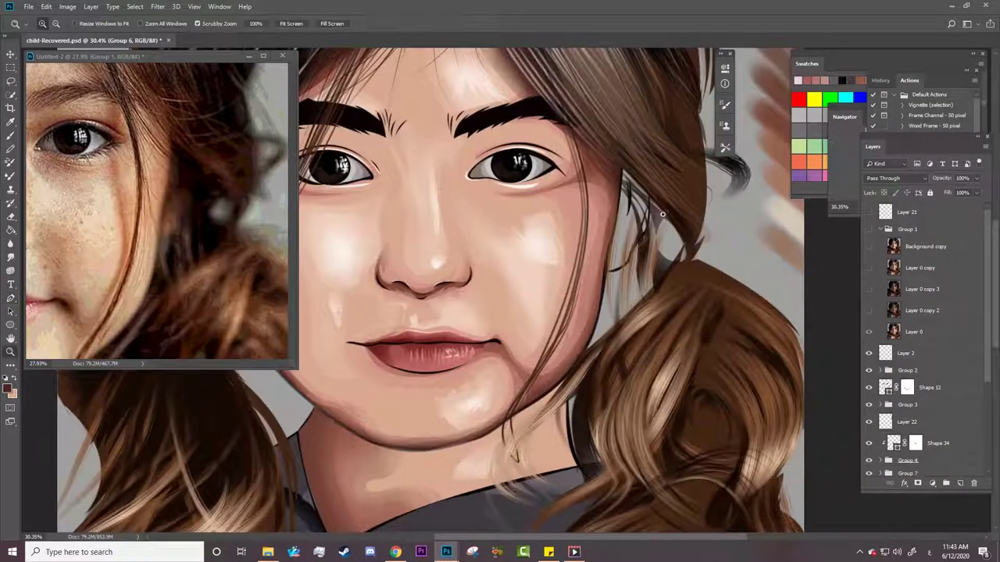
pyautogui.moveTo(653, 230); pyautogui.dragTo(642, 226)
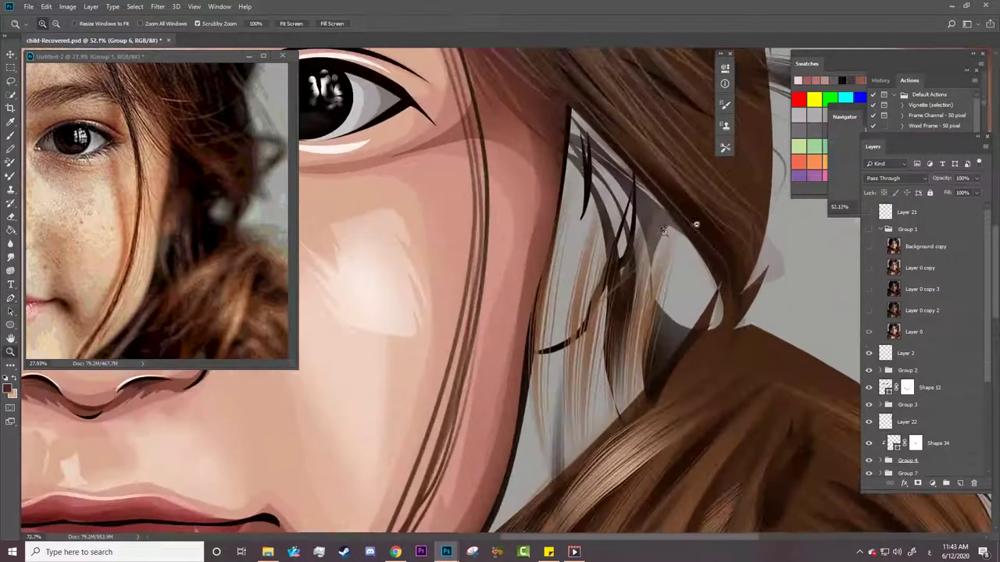
pyautogui.click(868, 370)
pyautogui.click(630, 142)
pyautogui.click(631, 236)
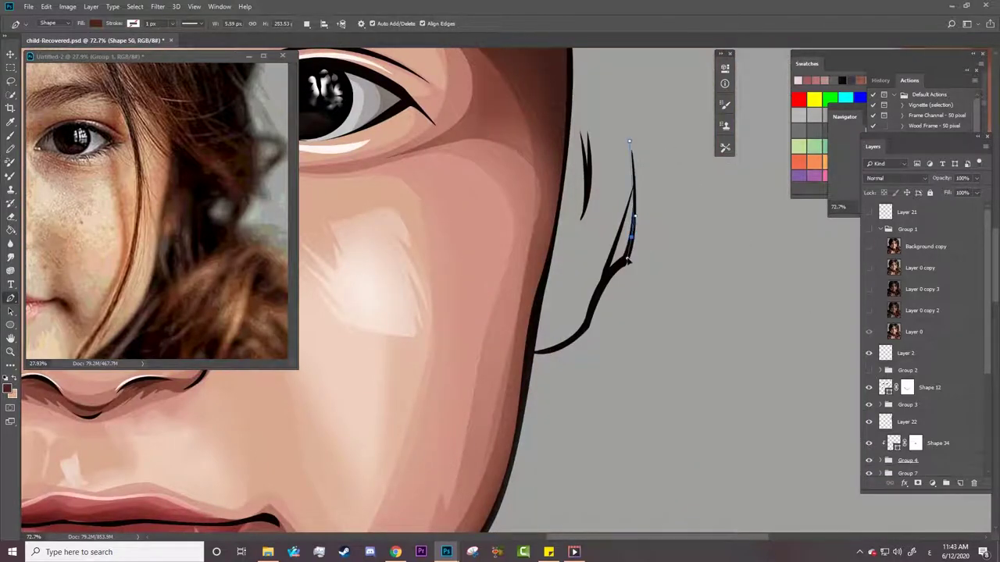
pyautogui.click(606, 279)
pyautogui.click(598, 290)
pyautogui.click(579, 334)
pyautogui.click(538, 351)
pyautogui.click(523, 335)
pyautogui.click(545, 167)
pyautogui.click(564, 103)
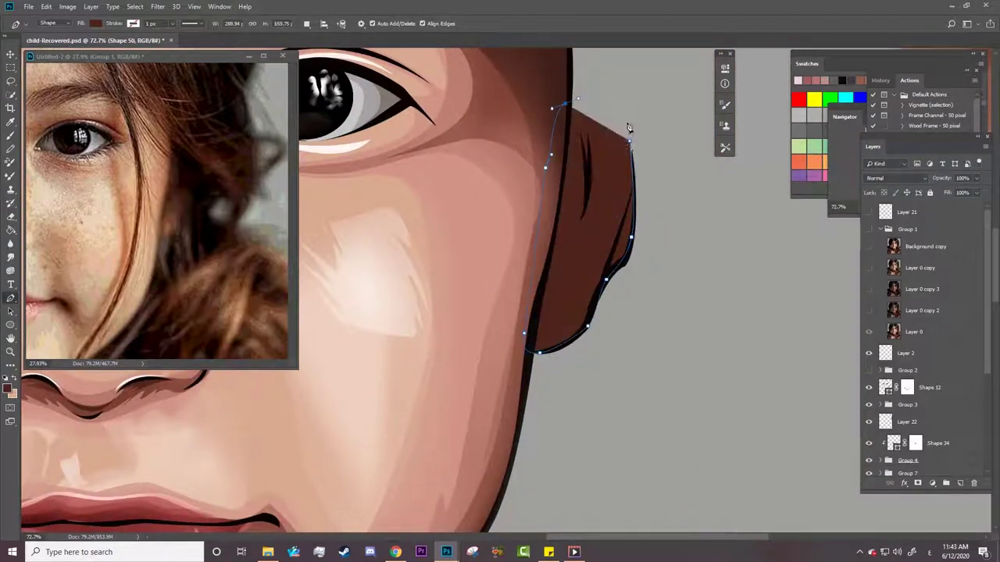
# Fill the ear shape with a skin tone sampled from the face.
pyautogui.click(630, 142)
pyautogui.click(95, 23)
pyautogui.click(146, 44)
pyautogui.click(424, 363)
pyautogui.click(848, 352)
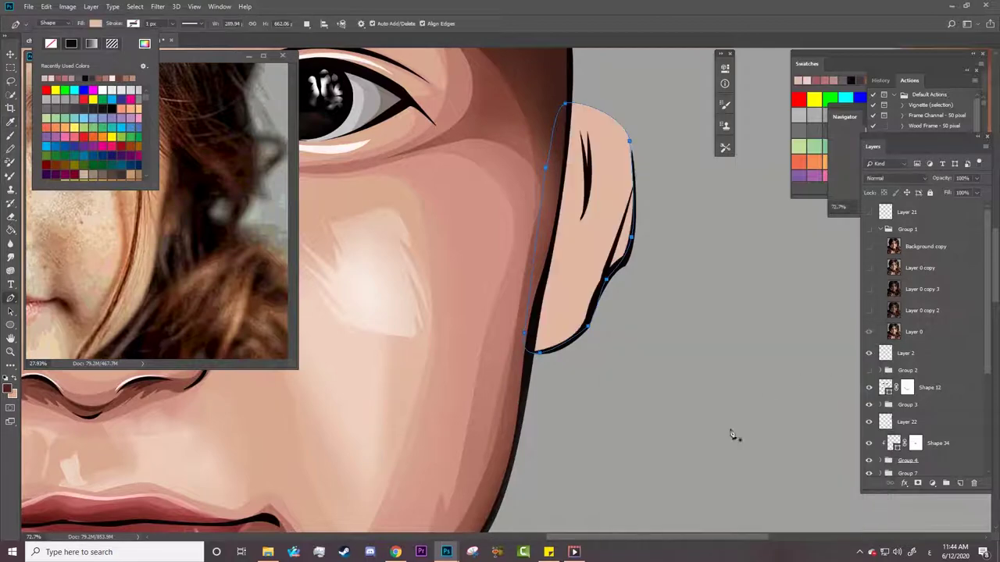
# Trace the matching ear shape on the other side of the face.
pyautogui.hscroll(-10, 328, 186)
pyautogui.click(422, 133)
pyautogui.click(442, 228)
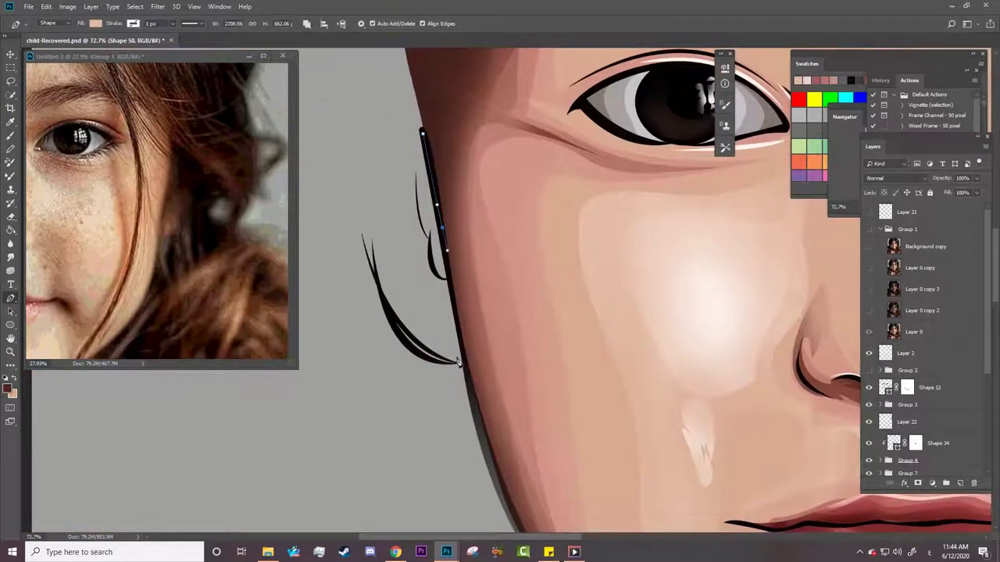
pyautogui.click(464, 364)
pyautogui.click(420, 357)
pyautogui.click(386, 311)
pyautogui.click(359, 232)
pyautogui.click(331, 122)
pyautogui.click(359, 92)
pyautogui.click(422, 133)
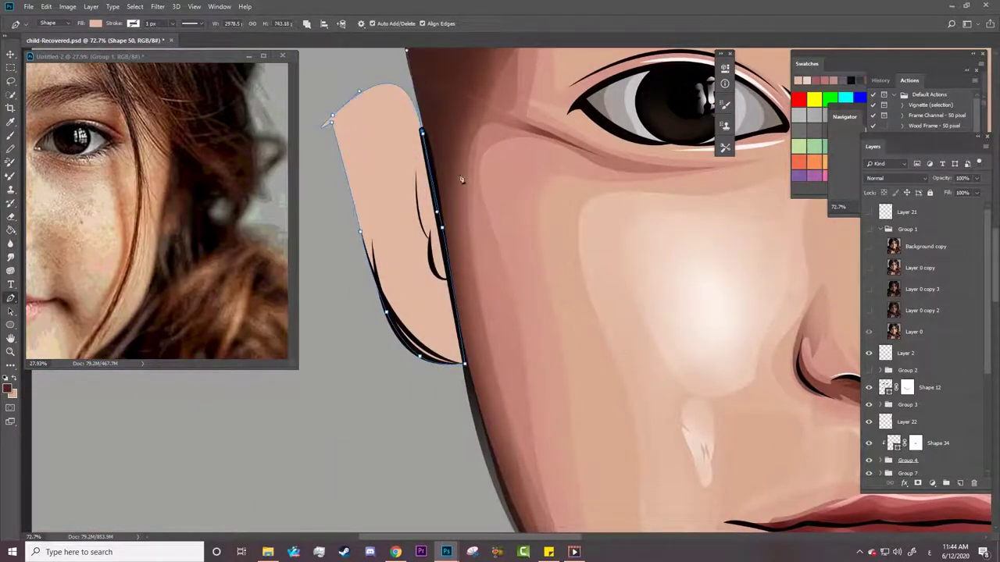
pyautogui.press('a')
pyautogui.scroll(-2, 721, 357)
pyautogui.scroll(-2, 721, 357)
# Compare the ear against the reference and posterized photo layers, then collapse the photo group.
pyautogui.scroll(-2, 789, 379)
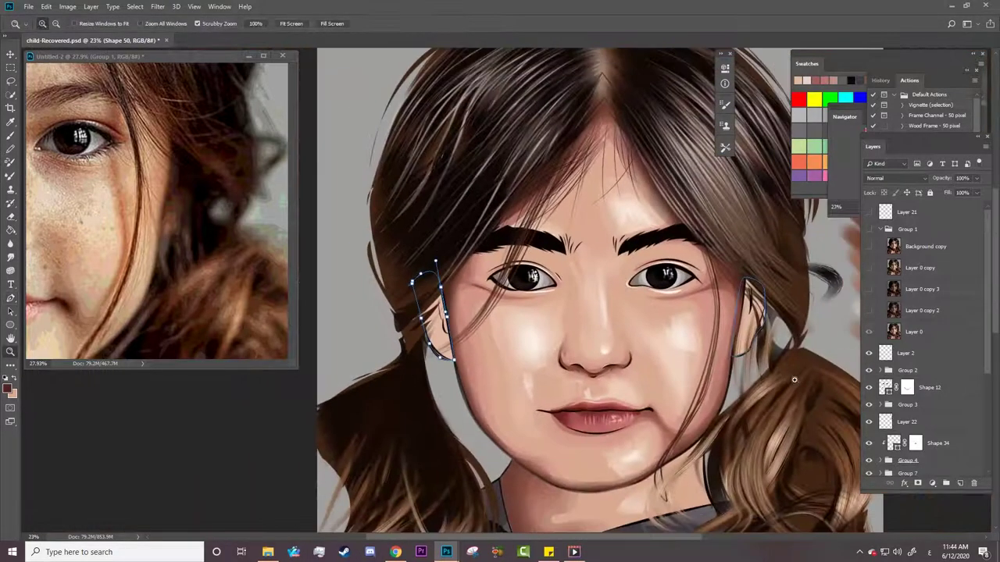
pyautogui.scroll(-2, 828, 332)
pyautogui.press('z')
pyautogui.scroll(-1, 813, 375)
pyautogui.scroll(2, 812, 375)
pyautogui.scroll(1, 812, 375)
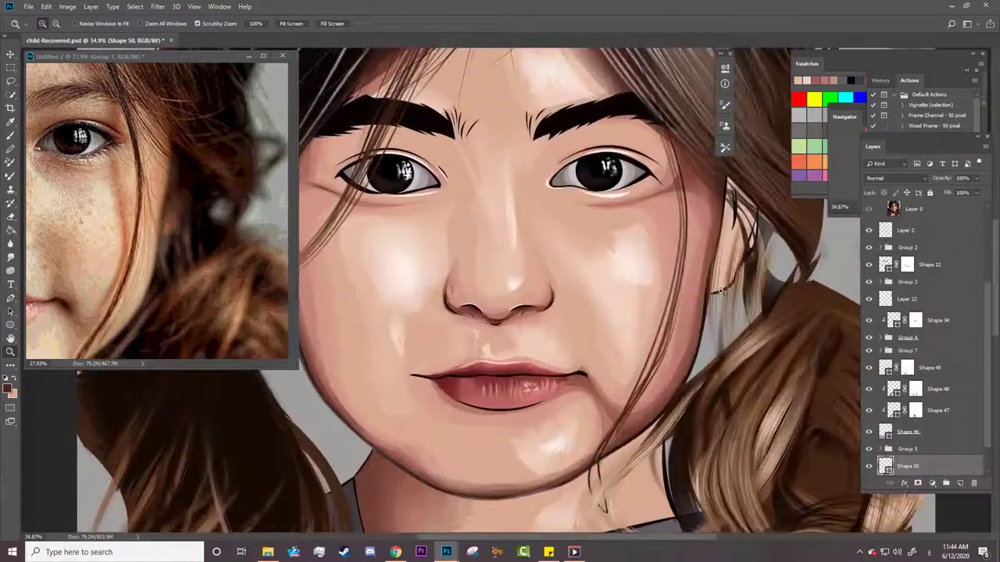
pyautogui.scroll(1, 781, 313)
pyautogui.scroll(3, 892, 235)
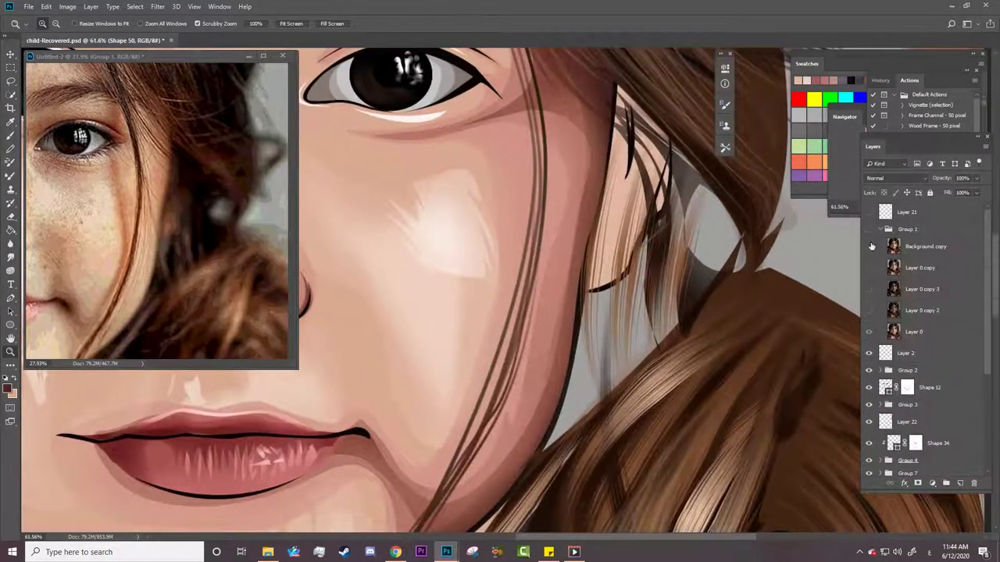
pyautogui.click(870, 247)
pyautogui.click(868, 310)
pyautogui.click(867, 289)
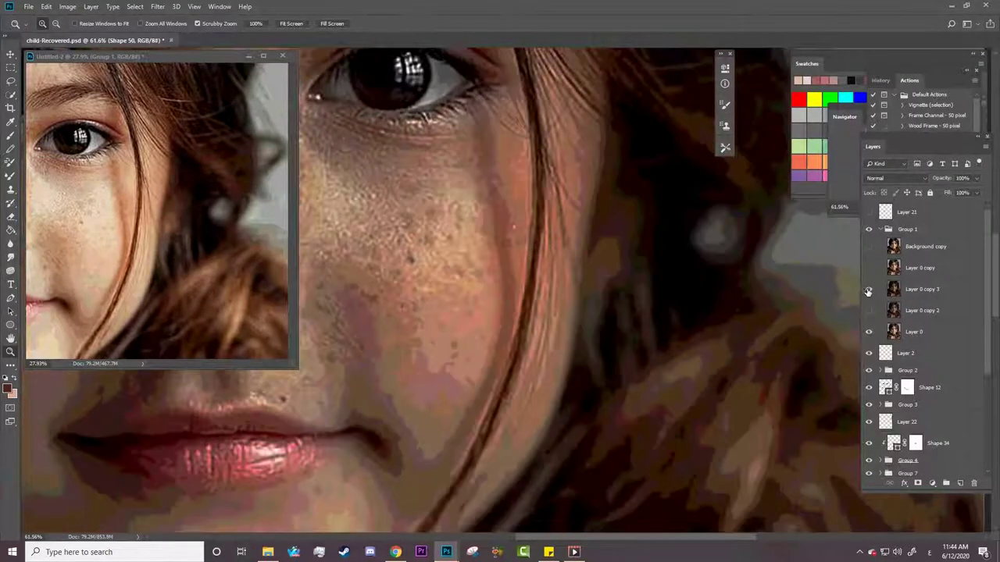
pyautogui.click(880, 229)
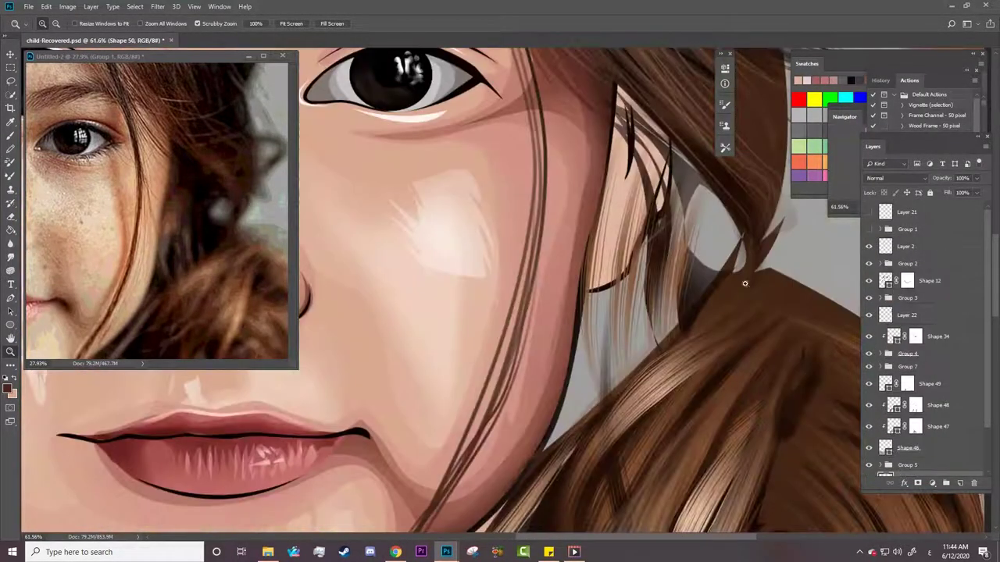
# Draw a hair strand over the ear filled with dark brown sampled from the hair.
pyautogui.press('p')
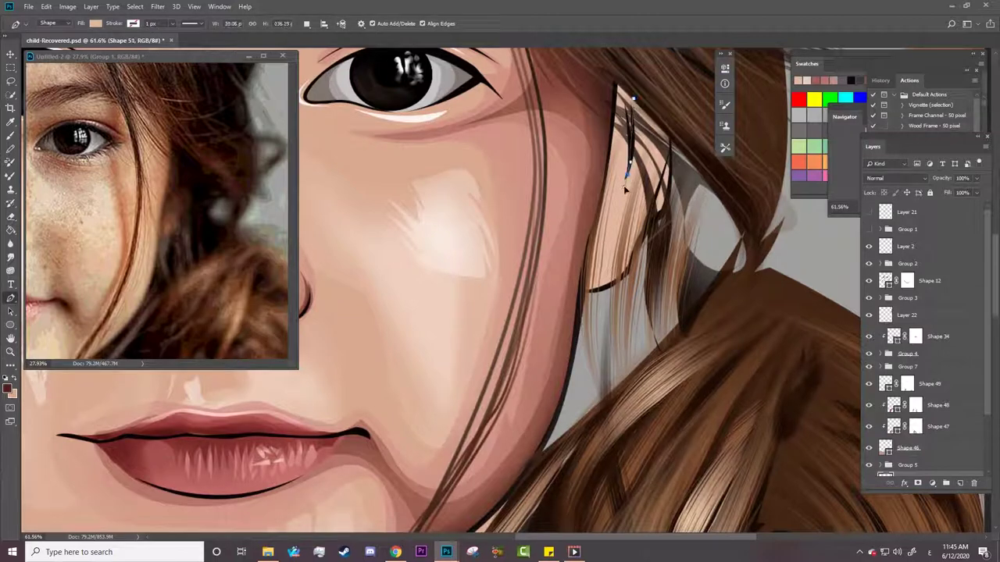
pyautogui.click(660, 226)
pyautogui.click(697, 227)
pyautogui.click(693, 104)
pyautogui.click(665, 90)
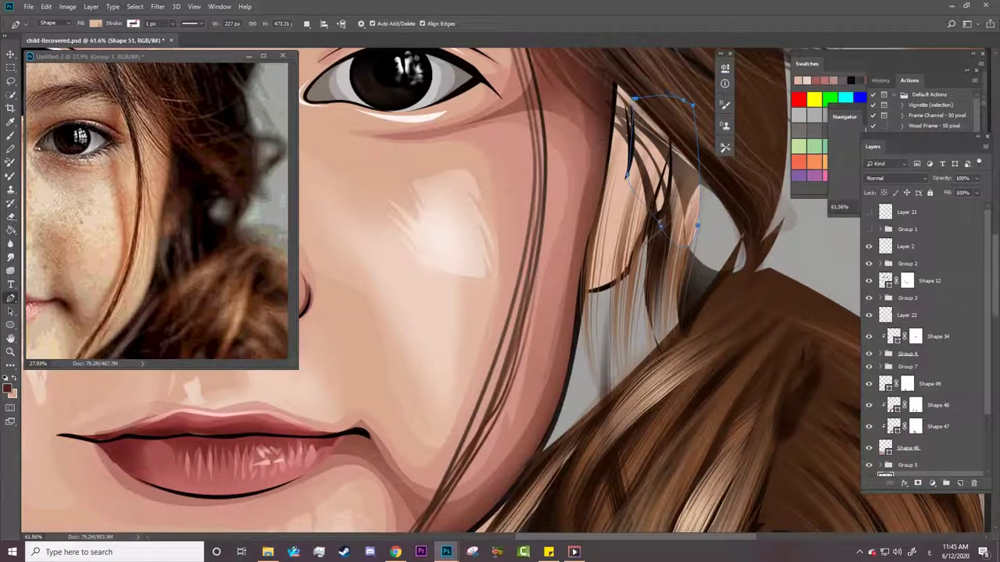
pyautogui.click(96, 23)
pyautogui.click(145, 44)
pyautogui.click(671, 304)
pyautogui.click(850, 353)
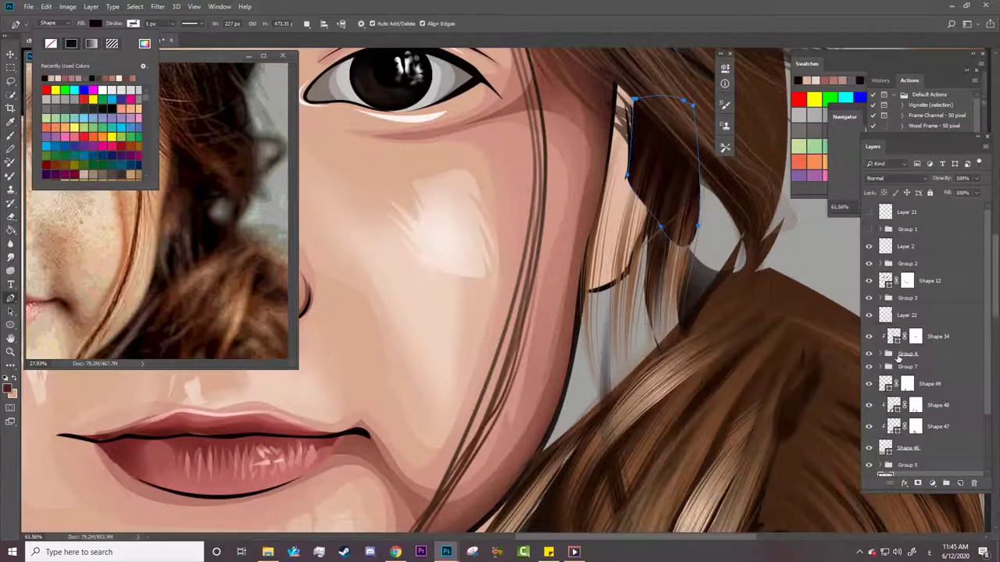
# Clip the dark brown strand to the ear shape, Shape 50.
pyautogui.scroll(-2, 899, 357)
pyautogui.rightClick(959, 410)
pyautogui.click(829, 300)
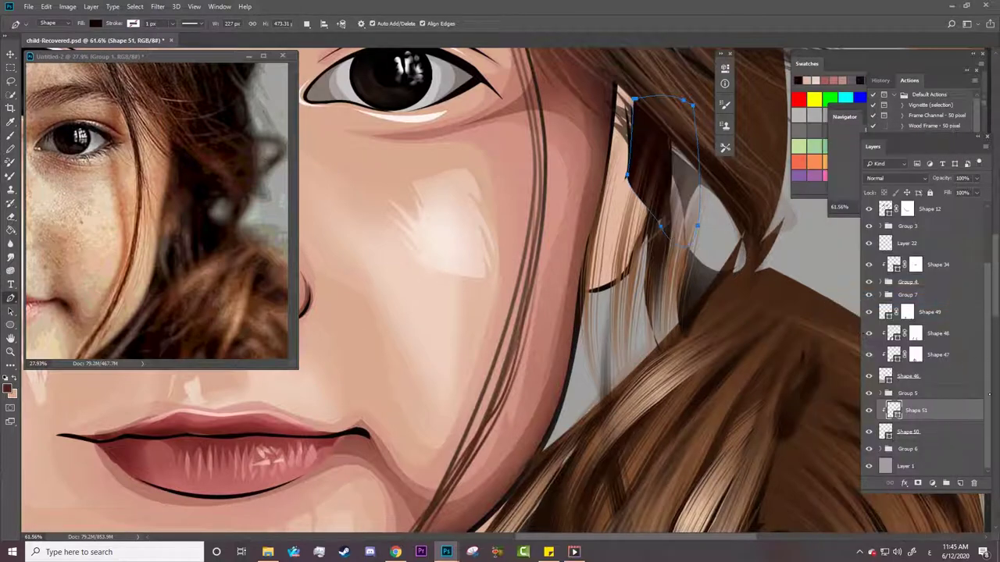
pyautogui.hotkey('alt', '[')
# Draw another hair shape over the ear with a sampled fill colour.
pyautogui.click(600, 201)
pyautogui.click(631, 219)
pyautogui.click(641, 239)
pyautogui.click(647, 279)
pyautogui.click(670, 268)
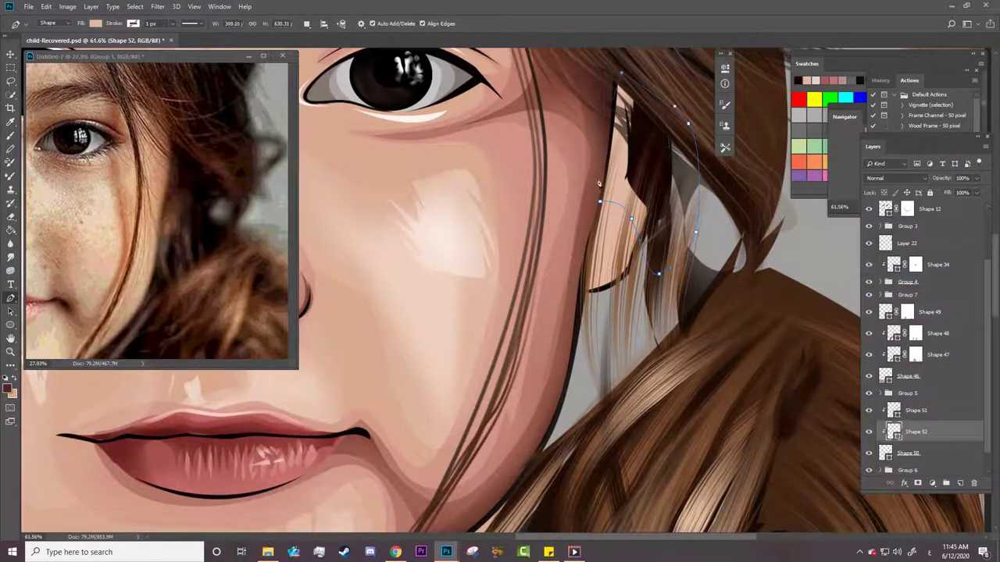
pyautogui.click(95, 24)
pyautogui.click(145, 43)
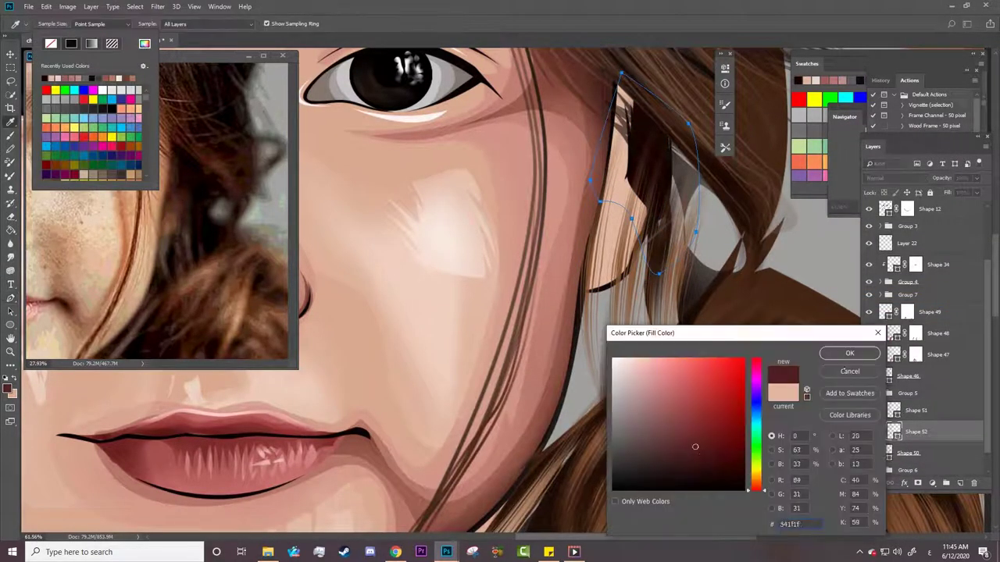
pyautogui.click(850, 353)
# Add a detail shape inside the ear with a sampled fill colour.
pyautogui.hotkey('alt', '[')
pyautogui.click(602, 243)
pyautogui.click(627, 258)
pyautogui.click(589, 227)
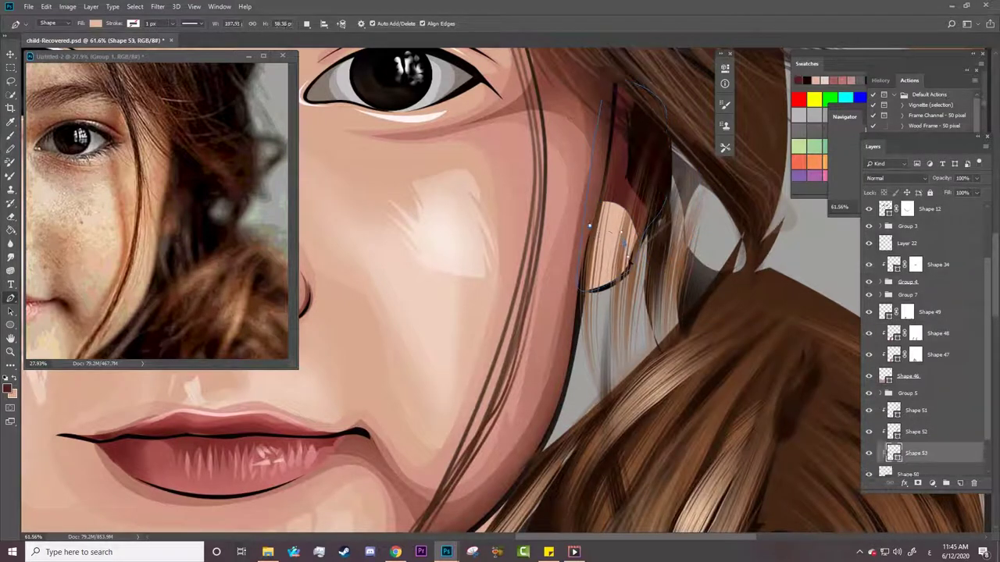
pyautogui.click(703, 226)
pyautogui.click(95, 23)
pyautogui.click(144, 43)
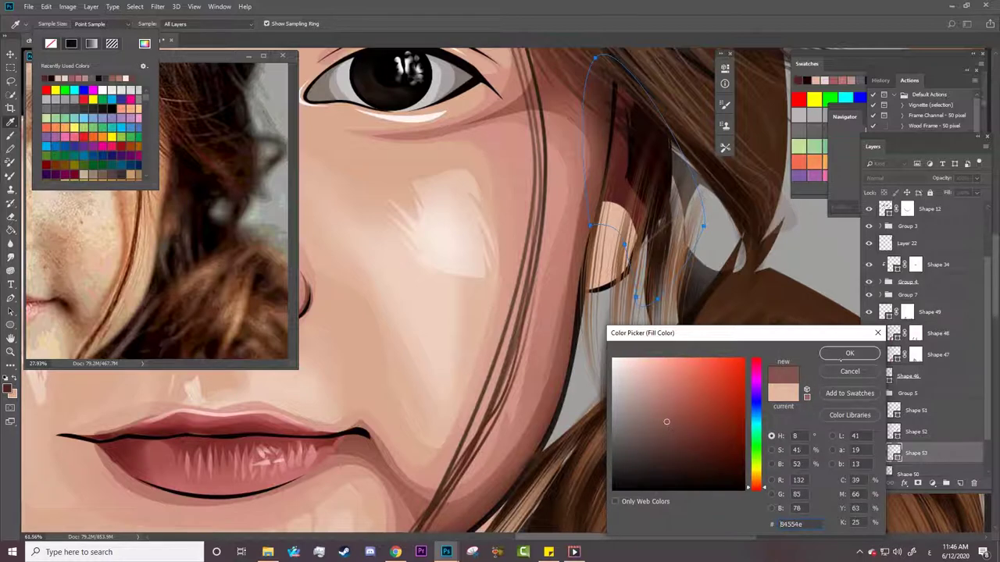
pyautogui.click(849, 353)
# Add a small light pink shape inside the ear.
pyautogui.click(609, 247)
pyautogui.click(601, 286)
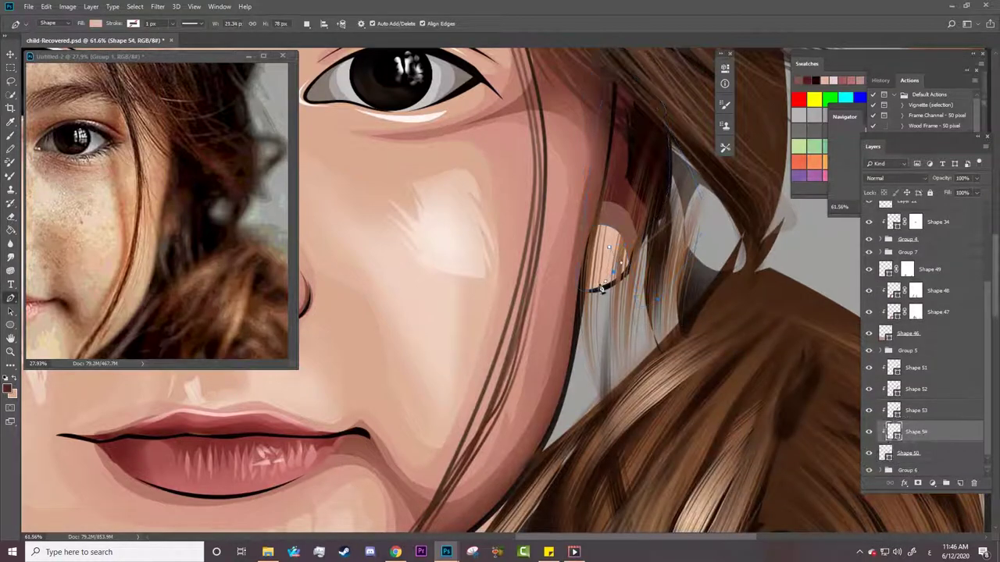
pyautogui.click(95, 22)
pyautogui.click(143, 43)
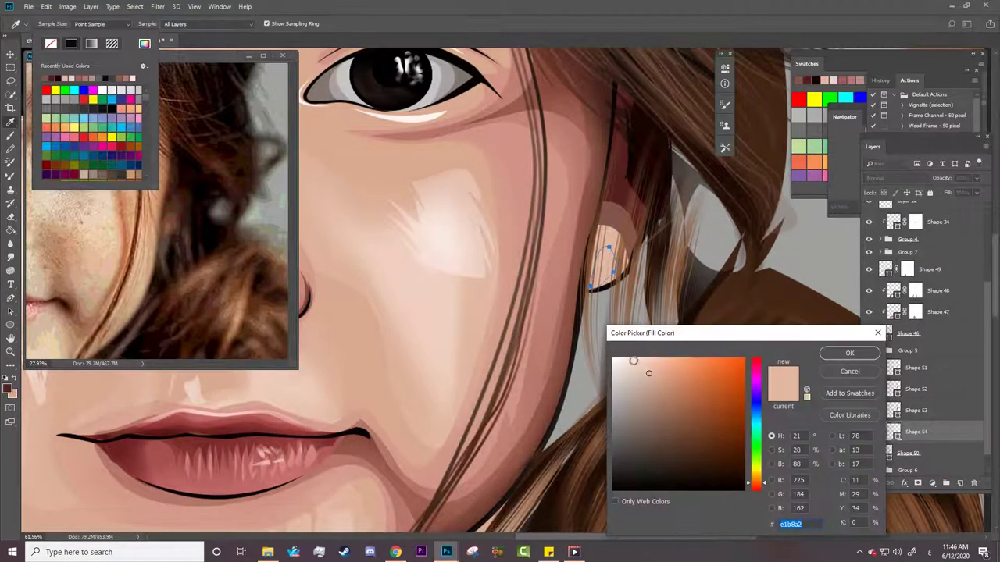
pyautogui.click(850, 354)
# Add layer masks to the strand shapes down to Shape 51.
pyautogui.click(938, 435)
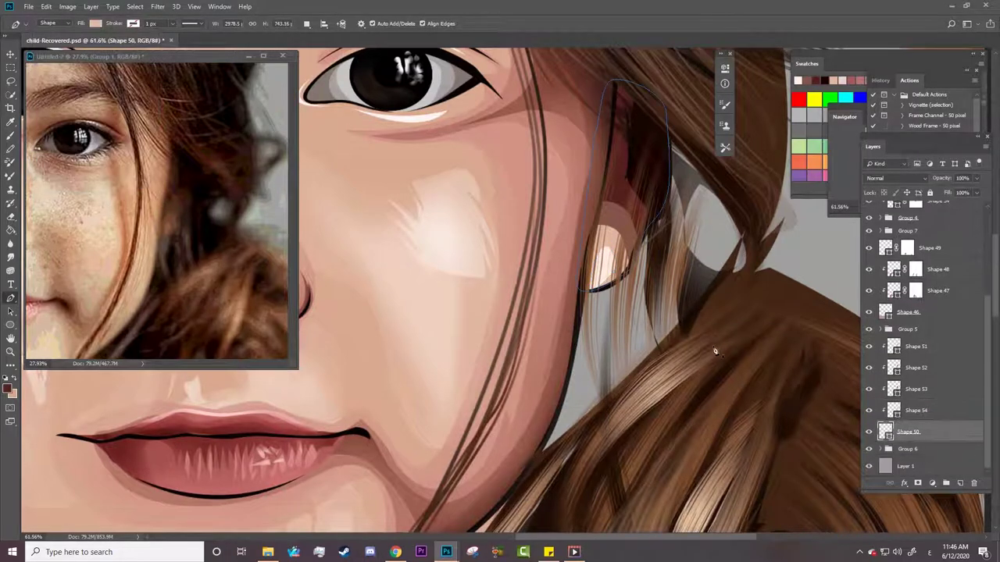
pyautogui.press('z')
pyautogui.moveTo(785, 385); pyautogui.dragTo(753, 354)
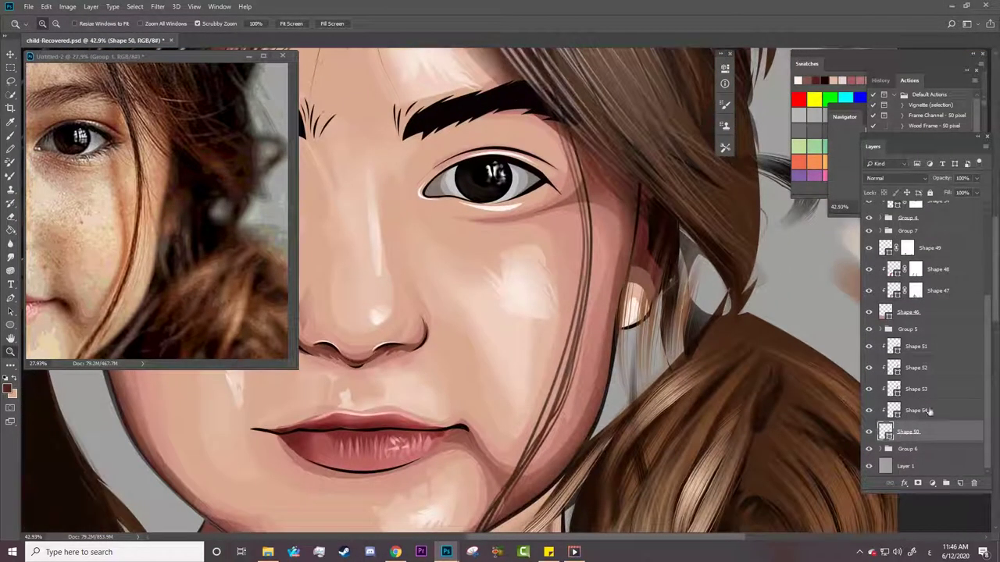
pyautogui.click(929, 412)
pyautogui.click(918, 483)
pyautogui.click(918, 483)
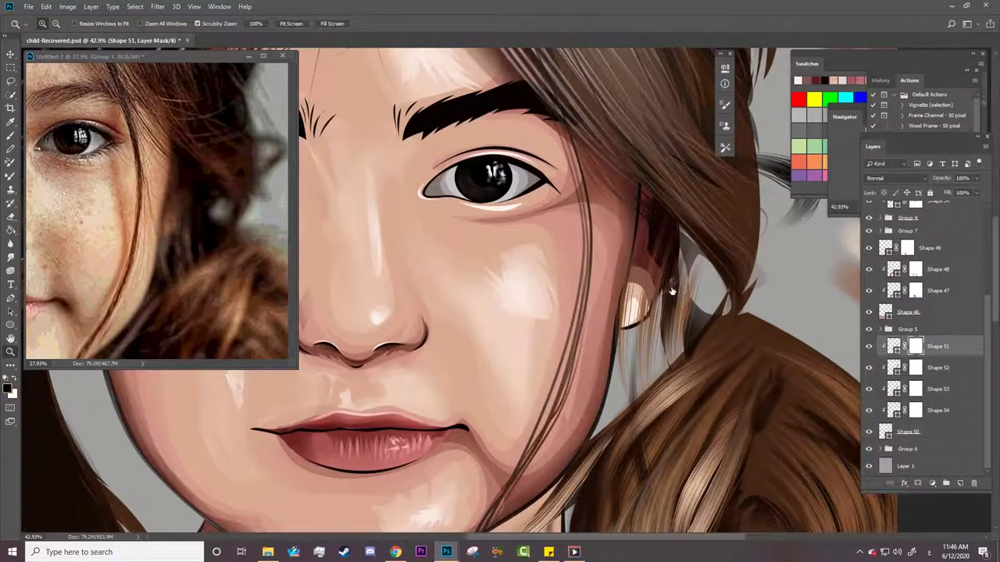
# Check the brush size and hardness and target Shape 52's mask.
pyautogui.moveTo(672, 292); pyautogui.dragTo(706, 291)
pyautogui.press('b')
pyautogui.rightClick(614, 224)
pyautogui.press('Escape')
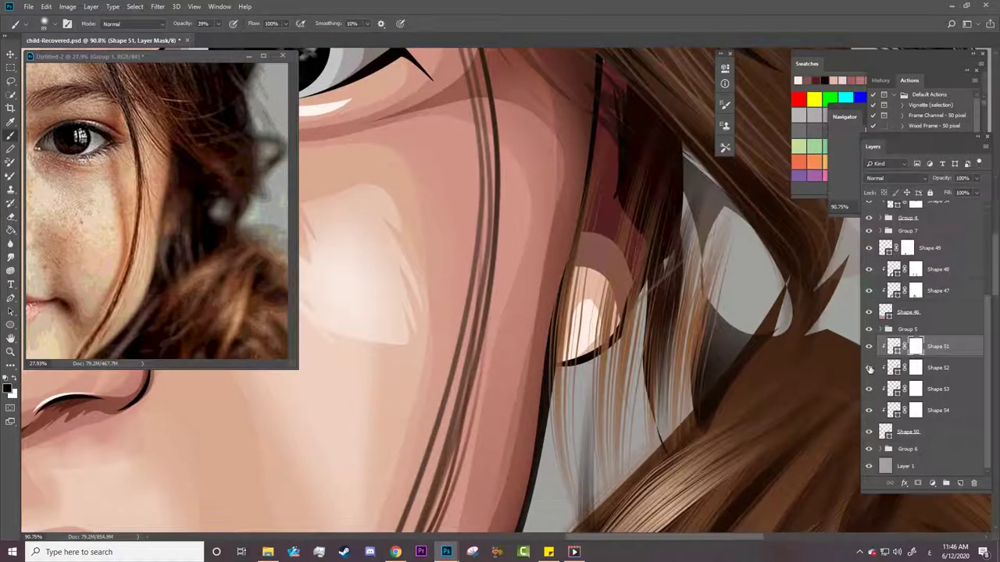
pyautogui.click(897, 371)
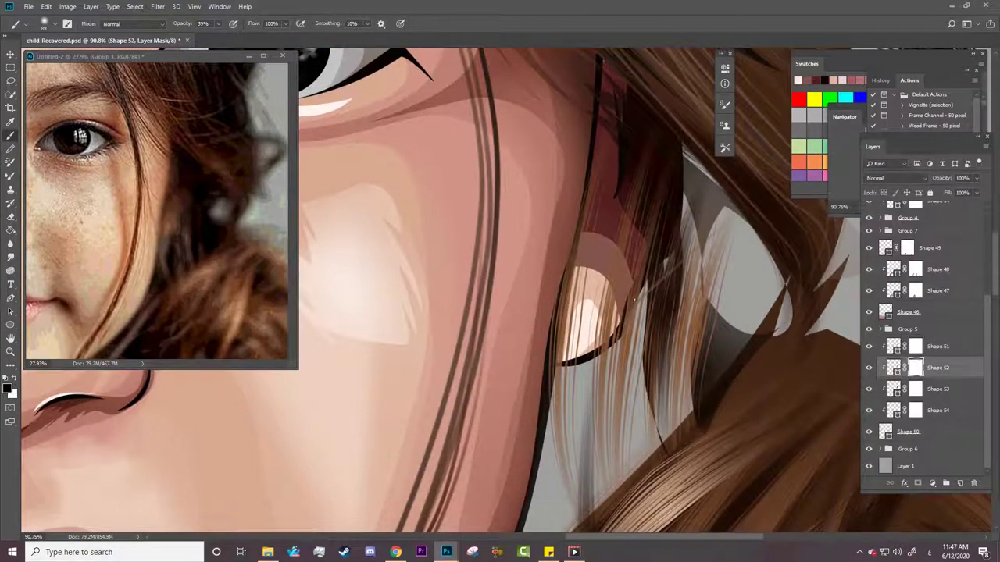
pyautogui.moveTo(898, 367); pyautogui.dragTo(902, 396)
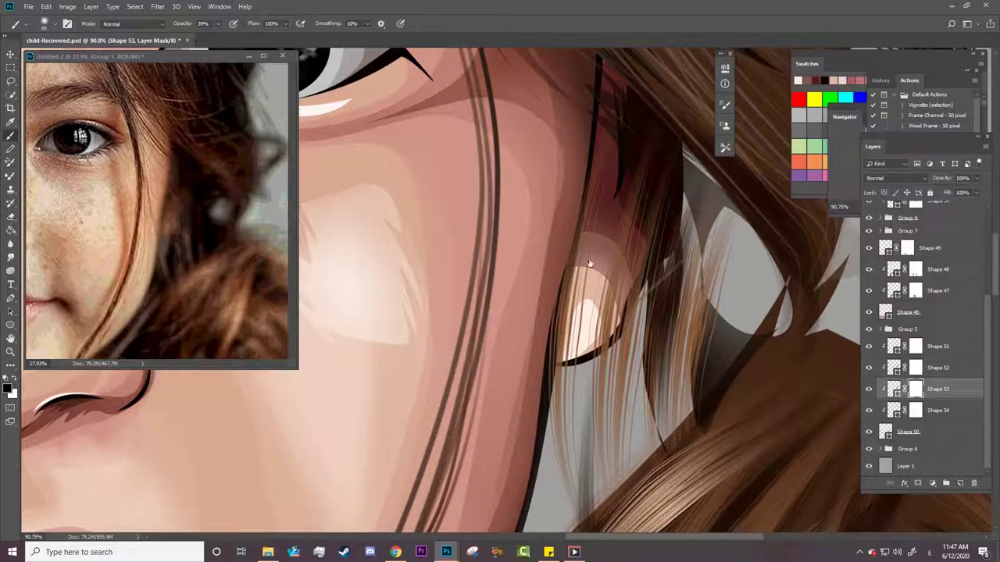
# Step through Shapes 51–54 and select Shape 54's path outline over the ear.
pyautogui.hotkey('alt', '[')
pyautogui.hotkey('alt', ']')
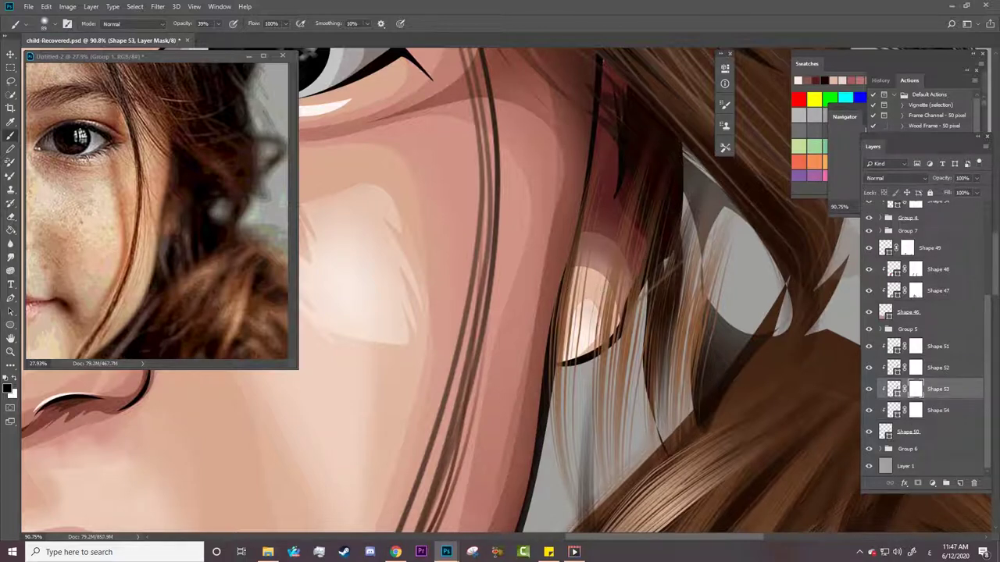
pyautogui.click(888, 367)
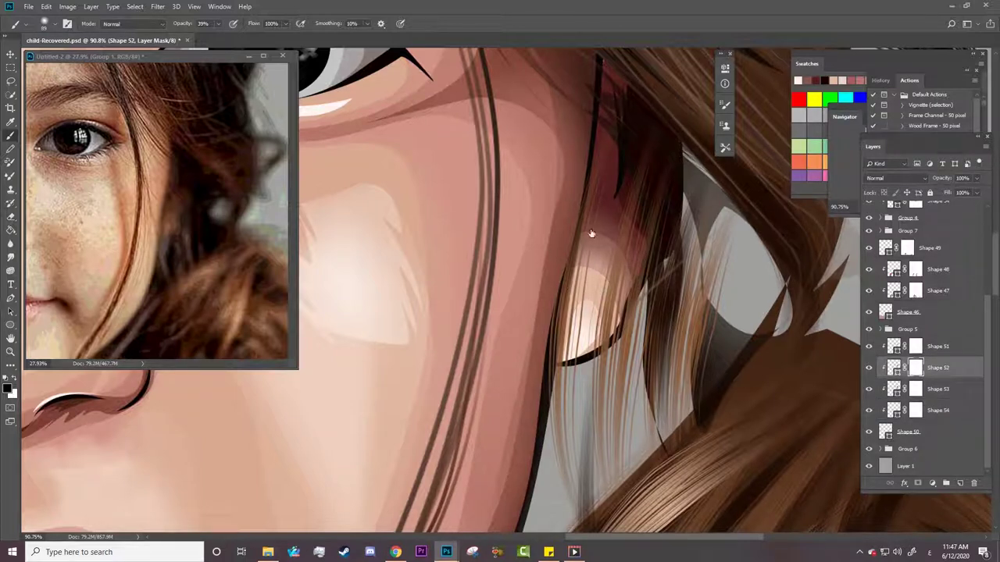
pyautogui.hotkey('alt', ']')
pyautogui.press('z')
pyautogui.moveTo(591, 233)
pyautogui.mouseDown()
pyautogui.moveTo(684, 290)
pyautogui.moveTo(593, 290)
pyautogui.mouseUp()
pyautogui.press('a')
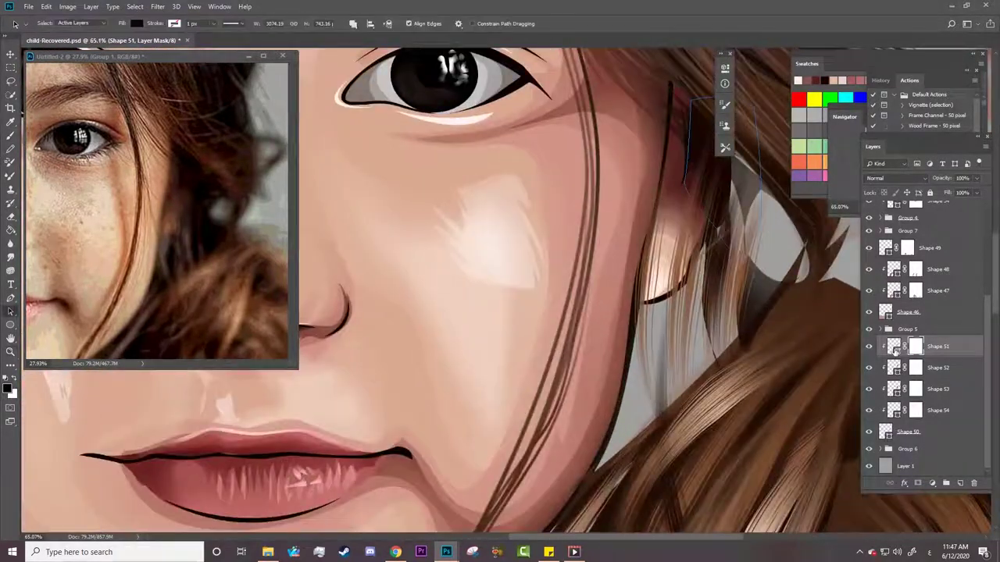
pyautogui.click(929, 410)
pyautogui.press('p')
pyautogui.scroll(3, 656, 289)
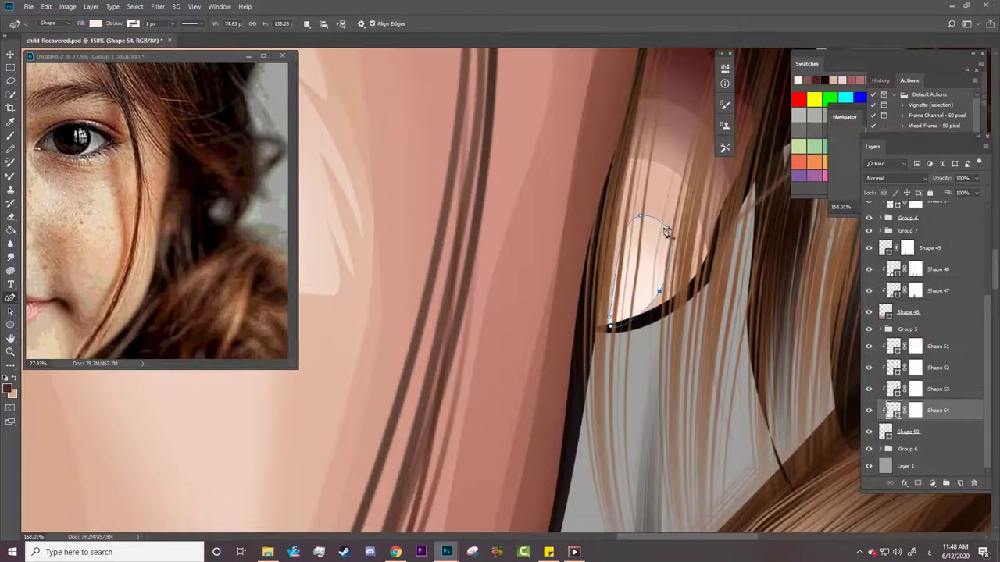
# Select Shape 51 and set the Pen path operation to Combine Shapes.
pyautogui.press('z')
pyautogui.moveTo(656, 304)
pyautogui.mouseDown()
pyautogui.moveTo(547, 307)
pyautogui.moveTo(601, 307)
pyautogui.mouseUp()
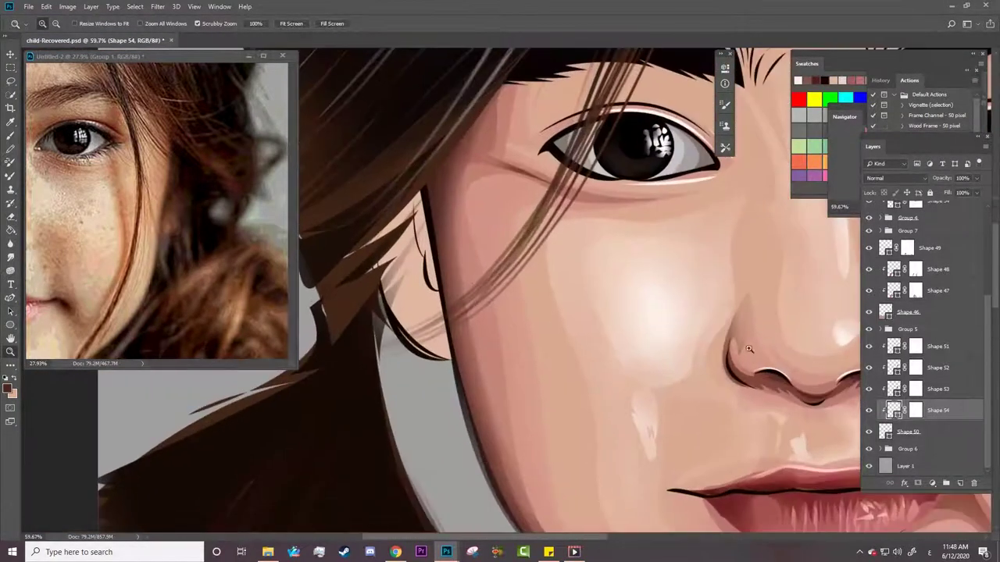
pyautogui.moveTo(234, 286)
pyautogui.mouseDown()
pyautogui.moveTo(217, 286)
pyautogui.moveTo(234, 286)
pyautogui.mouseUp()
pyautogui.moveTo(493, 353); pyautogui.dragTo(501, 352)
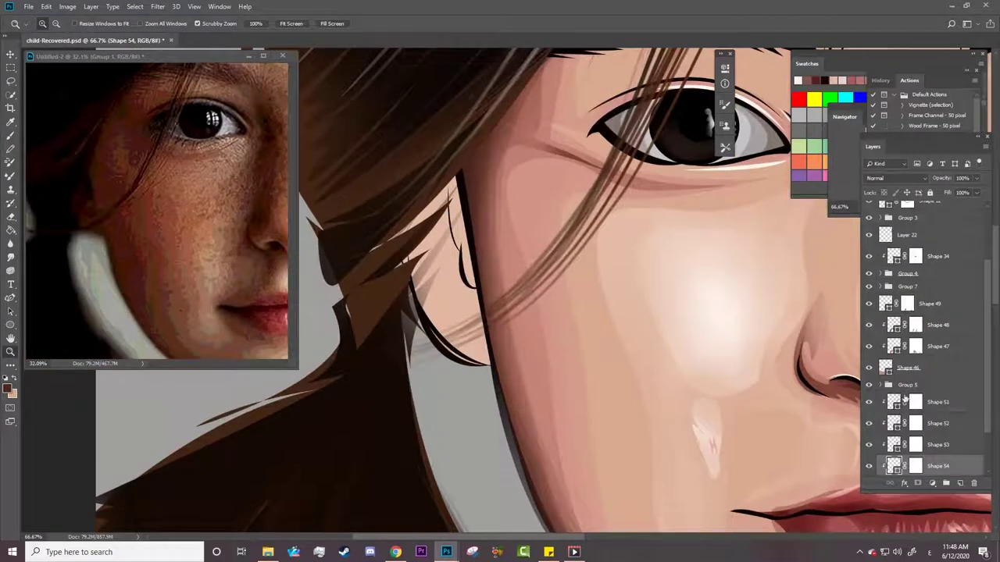
pyautogui.click(904, 400)
pyautogui.click(10, 298)
pyautogui.click(306, 24)
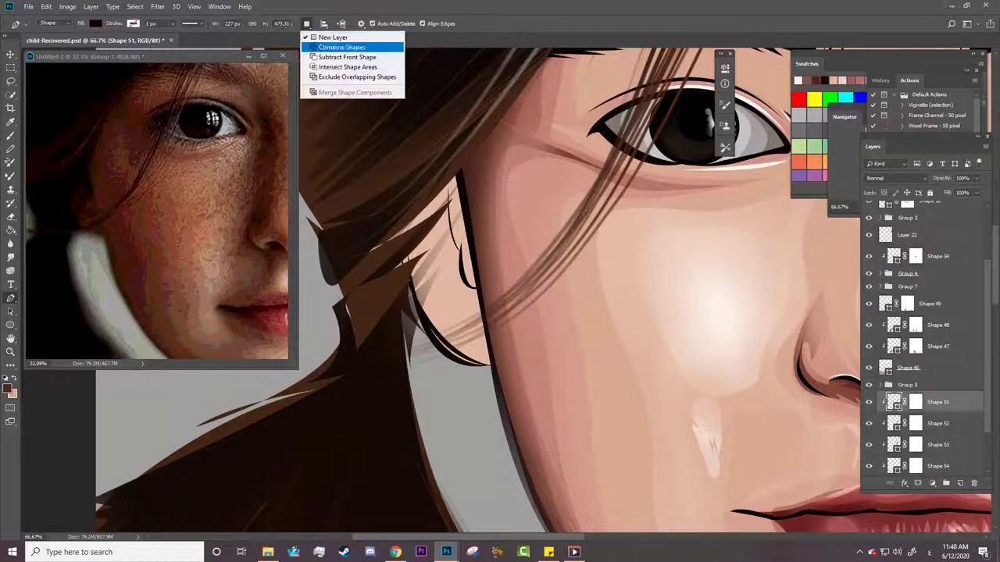
pyautogui.click(341, 47)
pyautogui.scroll(3, 914, 352)
# Check the posterized reference and add path points along the ear's edge.
pyautogui.click(868, 212)
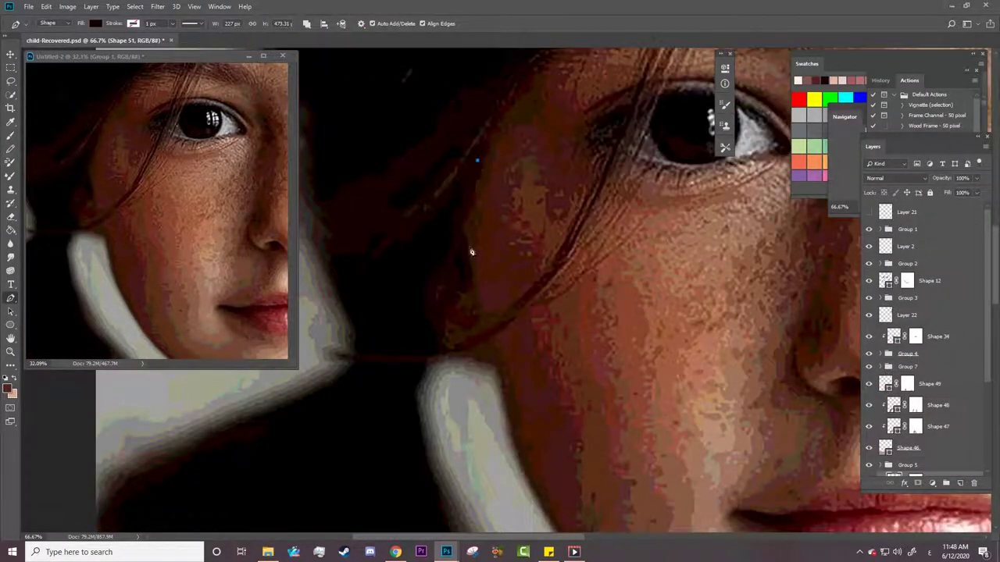
pyautogui.click(466, 232)
pyautogui.click(443, 313)
pyautogui.click(430, 352)
pyautogui.click(385, 260)
pyautogui.click(478, 160)
pyautogui.click(869, 229)
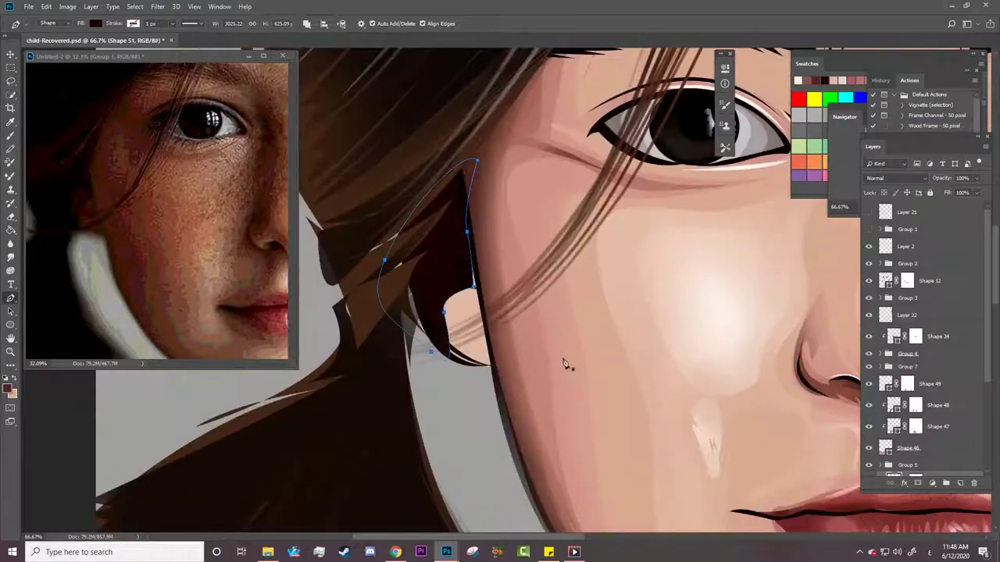
# Paint black on Shape 51's mask to remove the dark hair over the ear.
pyautogui.scroll(-3, 921, 351)
pyautogui.click(915, 382)
pyautogui.press('b')
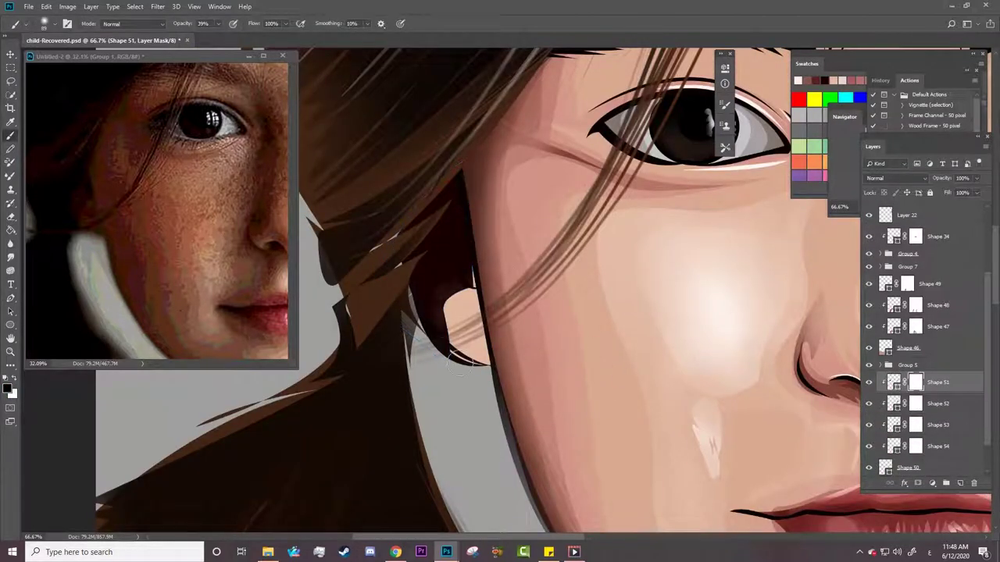
pyautogui.moveTo(441, 266)
pyautogui.mouseDown()
pyautogui.moveTo(469, 265)
pyautogui.moveTo(445, 343)
pyautogui.moveTo(474, 273)
pyautogui.mouseUp()
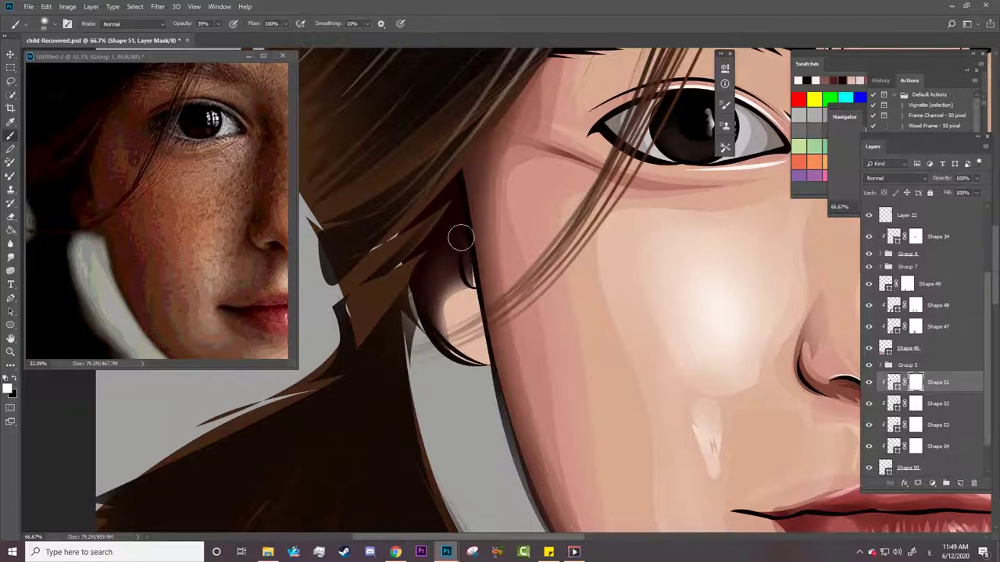
pyautogui.press('z')
pyautogui.scroll(-5, 462, 349)
# Give Shape 50 a new fill colour sampled from the canvas.
pyautogui.scroll(3, 468, 312)
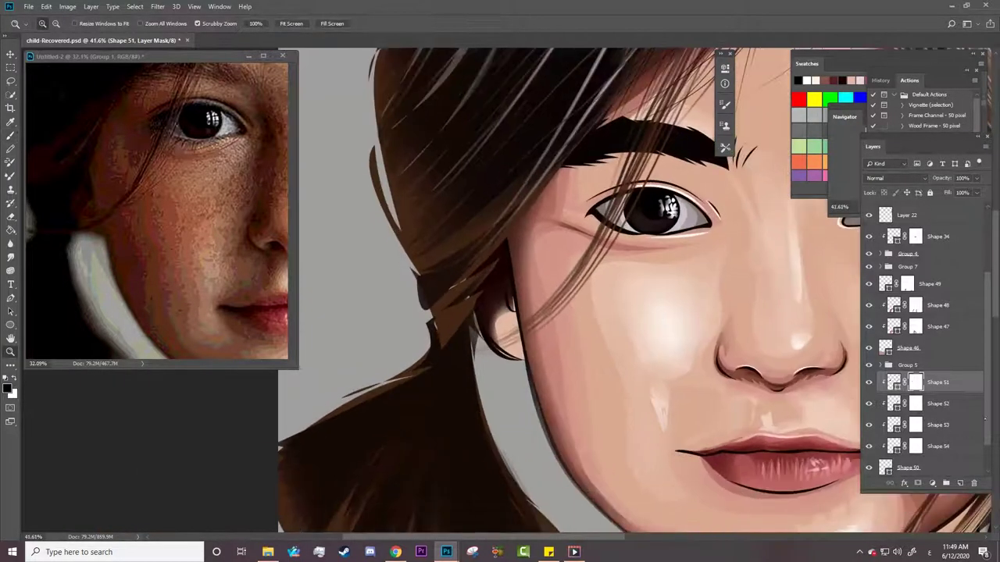
pyautogui.scroll(-1, 921, 352)
pyautogui.doubleClick(888, 431)
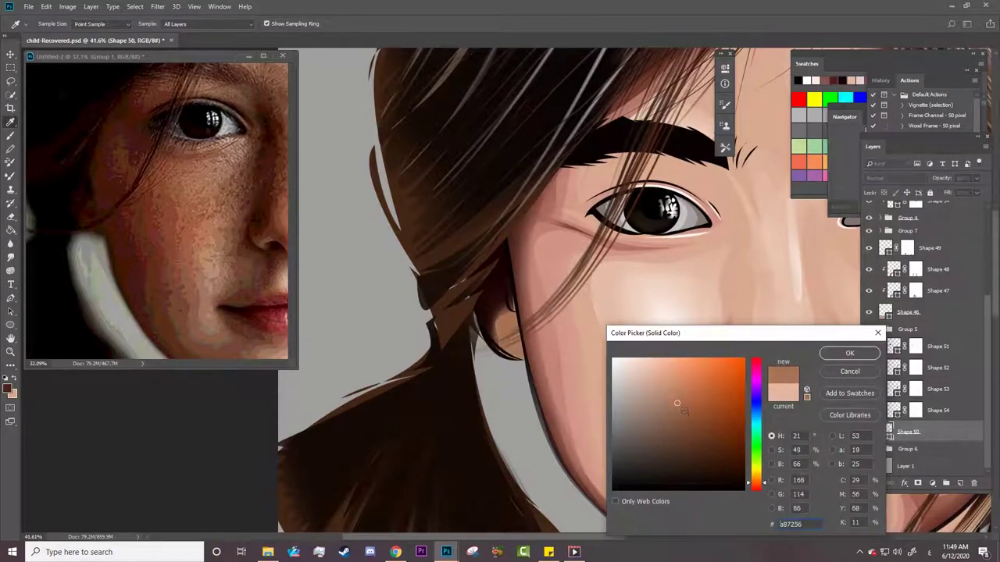
pyautogui.click(577, 401)
pyautogui.press('Return')
# Check Shape 54's fill colour, keep it unchanged, and save the document.
pyautogui.scroll(-5, 585, 375)
pyautogui.scroll(2, 469, 273)
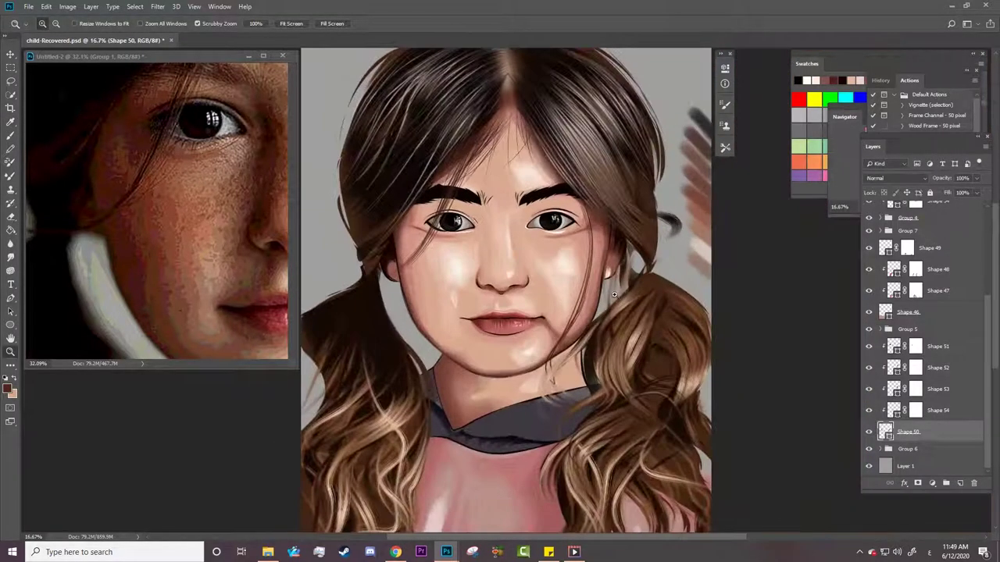
pyautogui.scroll(2, 469, 273)
pyautogui.scroll(-3, 245, 220)
pyautogui.scroll(1, 575, 266)
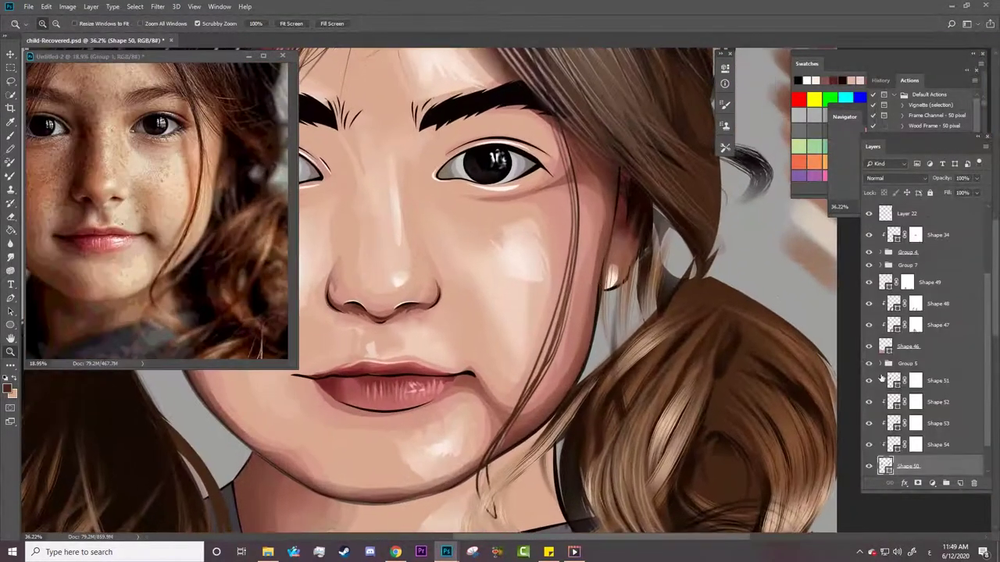
pyautogui.doubleClick(894, 445)
pyautogui.press('Return')
pyautogui.scroll(-3, 551, 300)
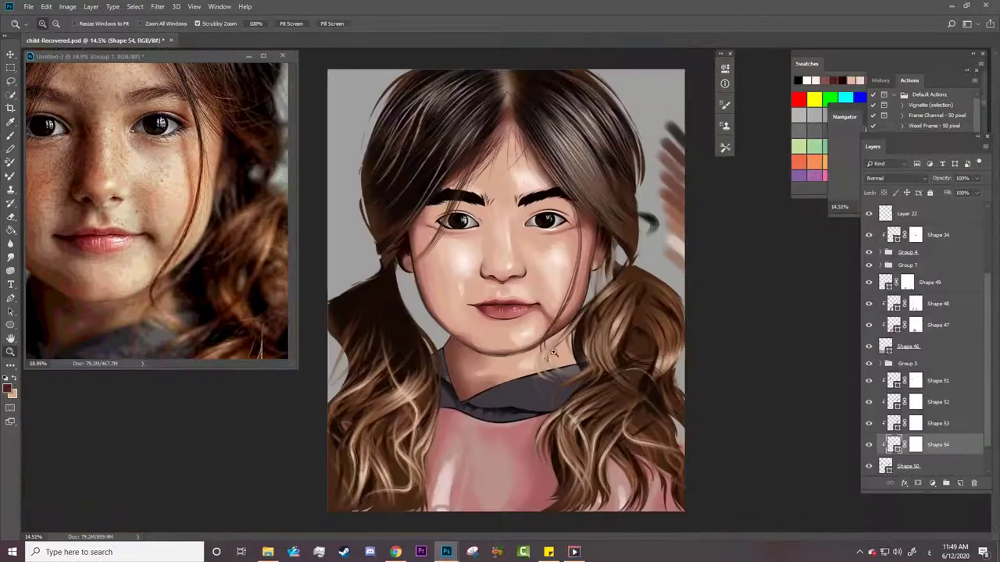
pyautogui.hotkey('ctrl', 's')
# Give Shape 41 a dark brown fill.
pyautogui.scroll(2, 551, 300)
pyautogui.press('a')
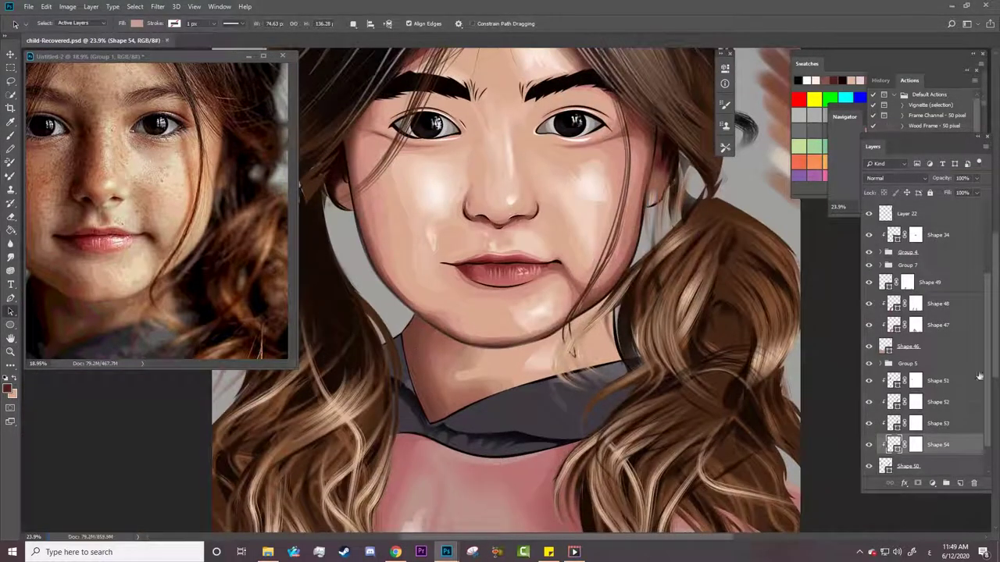
pyautogui.scroll(-2, 976, 374)
pyautogui.click(902, 466)
pyautogui.scroll(-3, 902, 461)
pyautogui.click(898, 425)
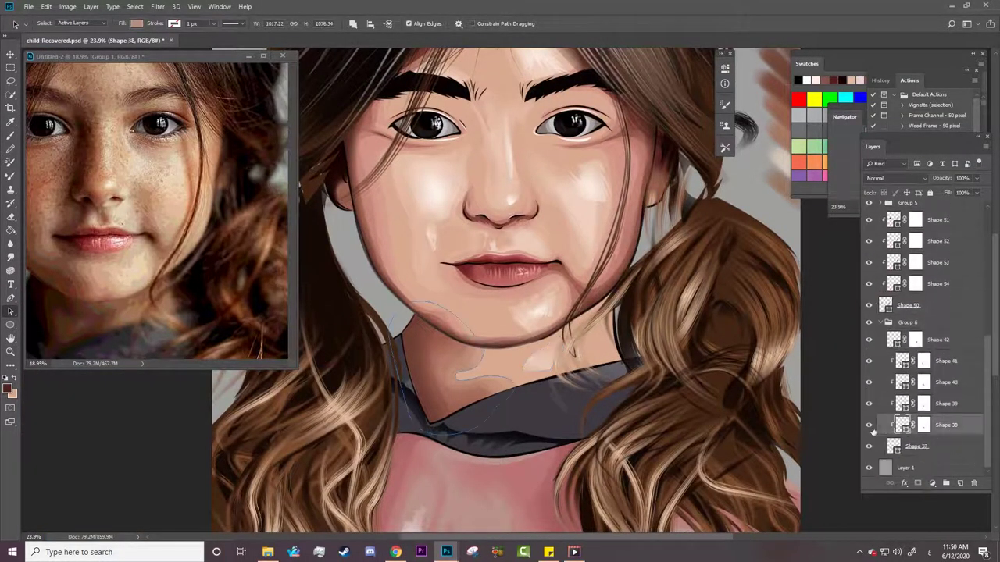
pyautogui.doubleClick(902, 360)
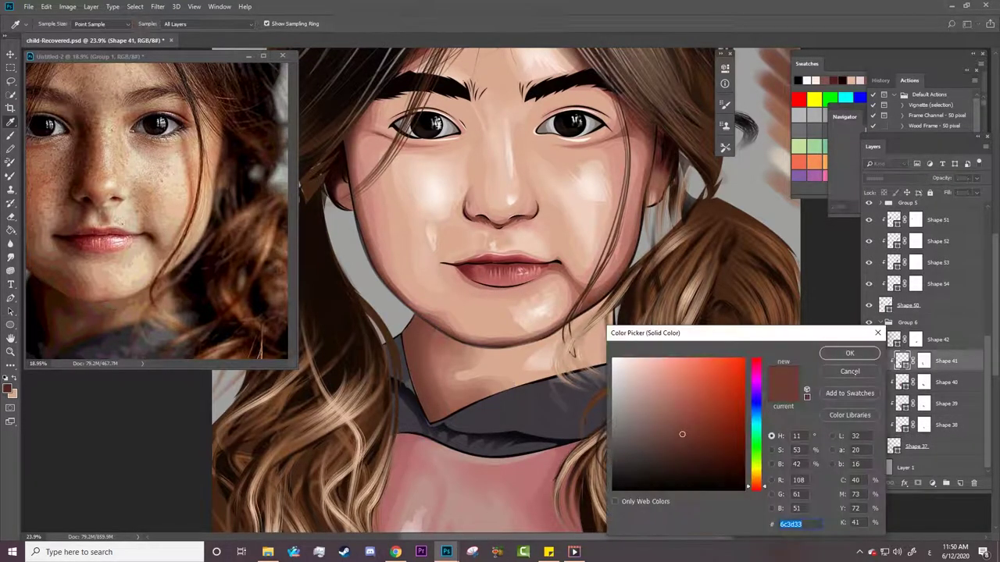
pyautogui.click(692, 456)
pyautogui.press('Return')
# Zoom in on the face and neck and show the smooth original reference photo over the painting.
pyautogui.press('z')
pyautogui.click(462, 359)
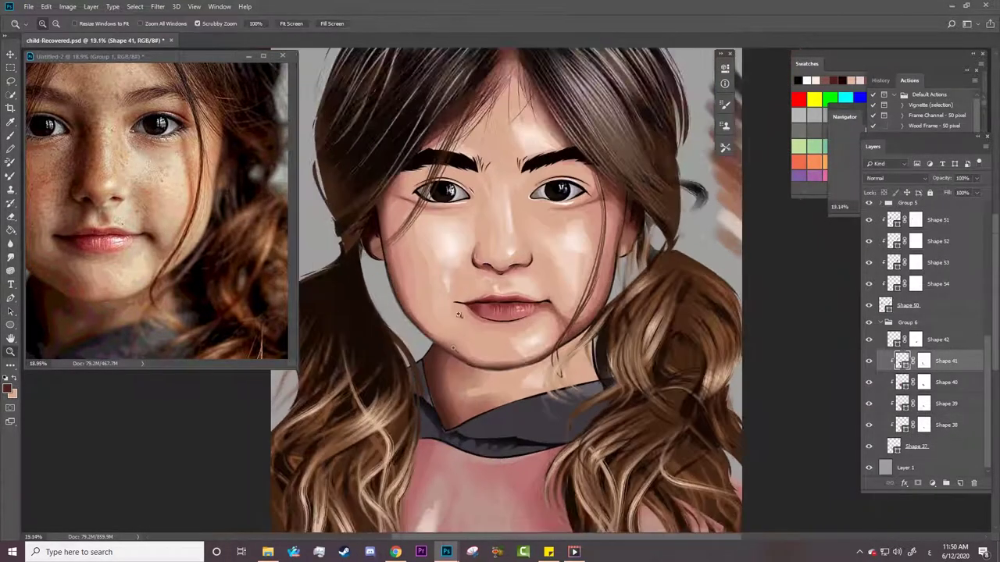
pyautogui.click(520, 376)
pyautogui.scroll(5, 922, 344)
pyautogui.click(869, 237)
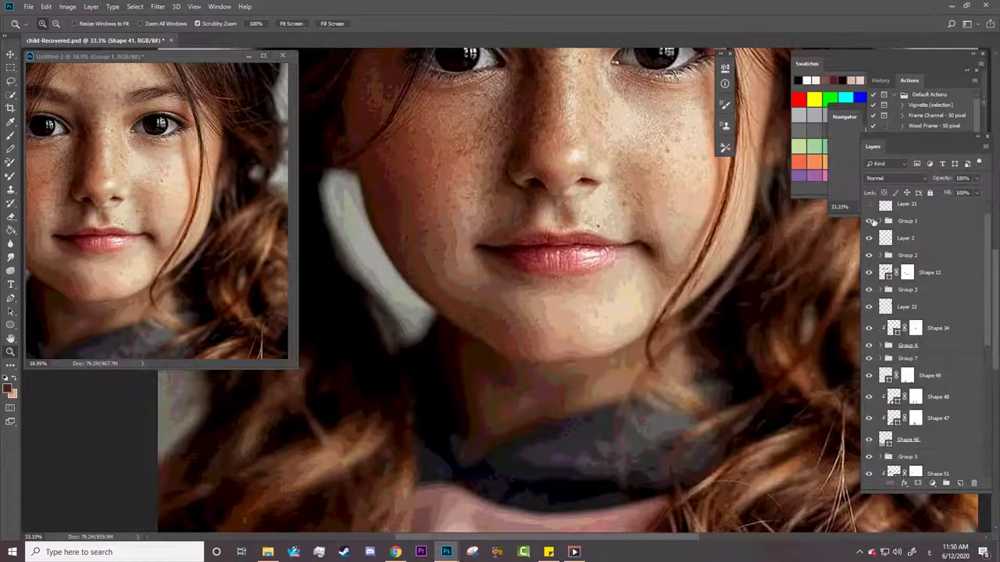
pyautogui.click(870, 221)
pyautogui.scroll(-3, 535, 380)
pyautogui.scroll(2, 806, 319)
# Pen-draw a new curved shadow shape, Shape 55, down the neck.
pyautogui.scroll(-5, 903, 428)
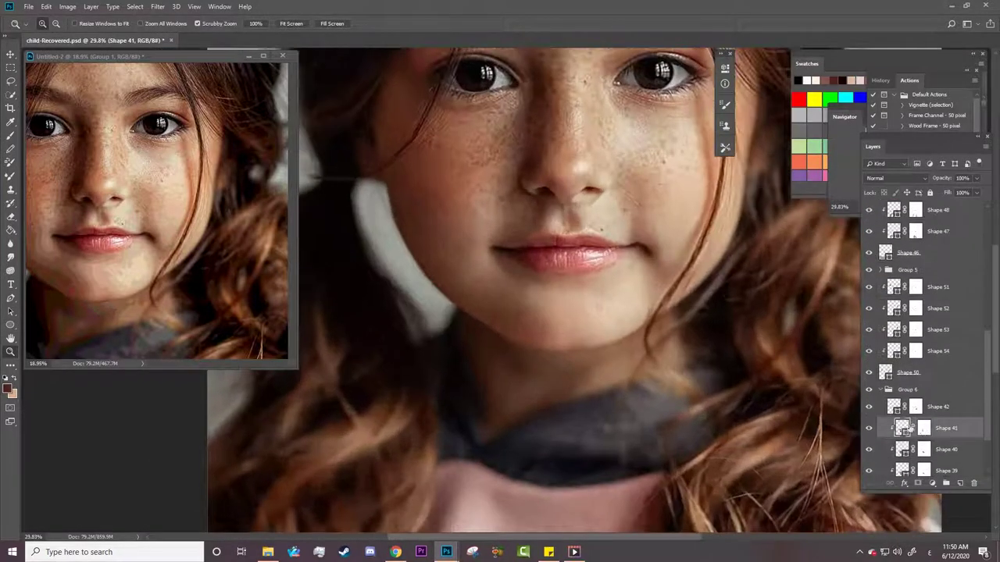
pyautogui.press('p')
pyautogui.click(457, 320)
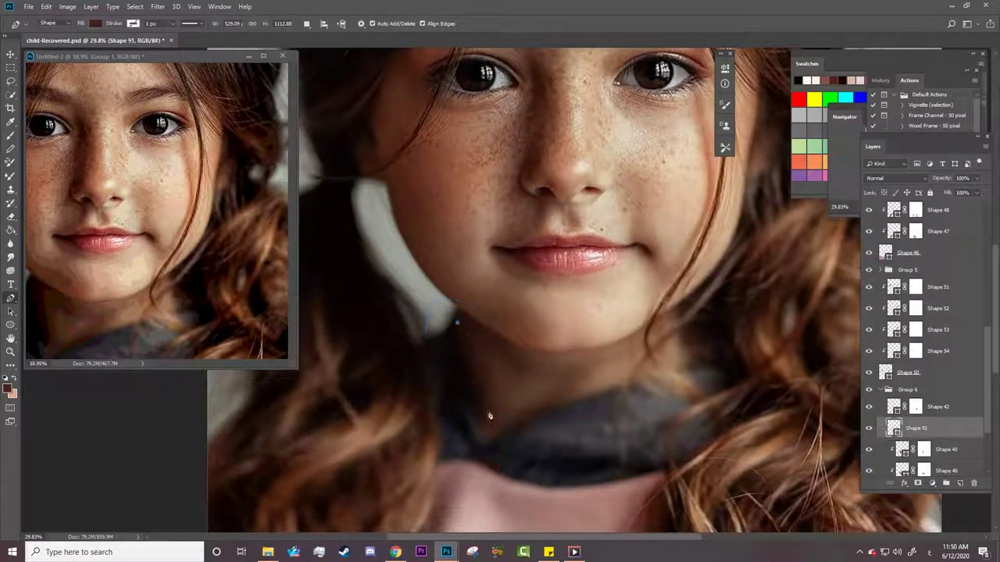
pyautogui.moveTo(487, 410); pyautogui.dragTo(500, 428)
pyautogui.moveTo(514, 376); pyautogui.dragTo(523, 374)
pyautogui.click(458, 322)
pyautogui.moveTo(518, 435); pyautogui.dragTo(545, 407)
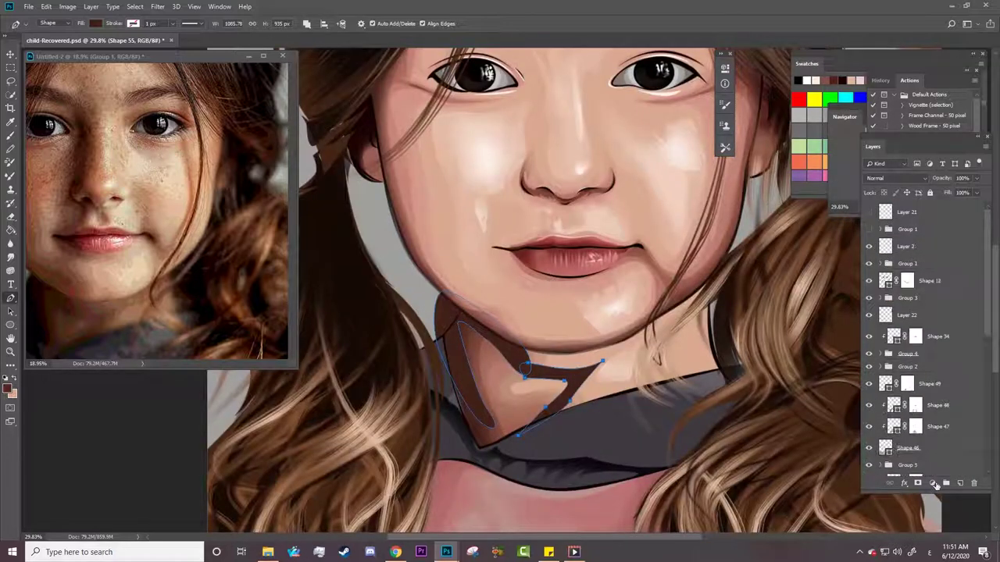
# Soften Shape 55's chin shadow with a large soft brush, clip it to the layer below, and save.
pyautogui.rightClick(537, 358)
pyautogui.click(524, 393)
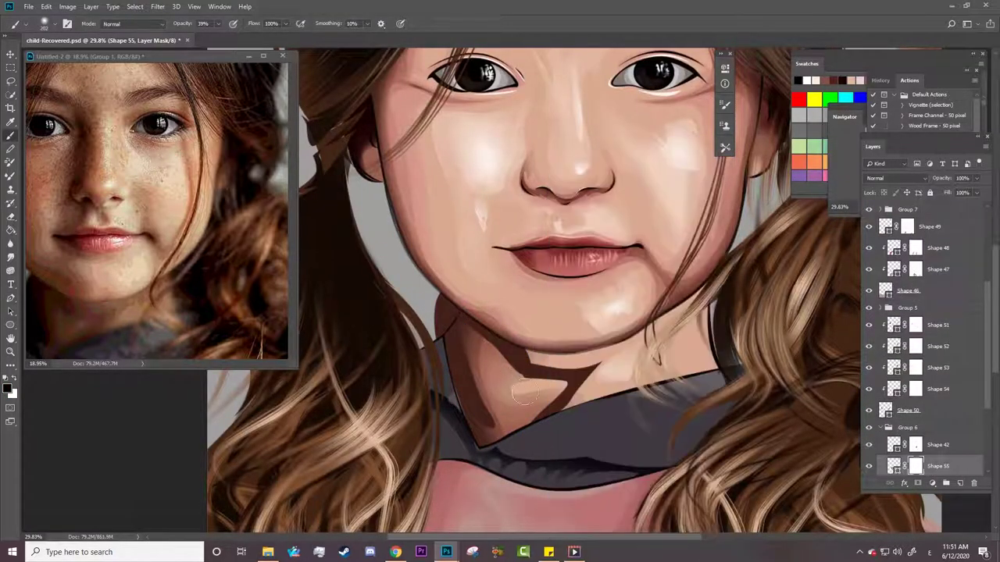
pyautogui.moveTo(522, 355); pyautogui.dragTo(563, 392)
pyautogui.moveTo(566, 360); pyautogui.dragTo(506, 391)
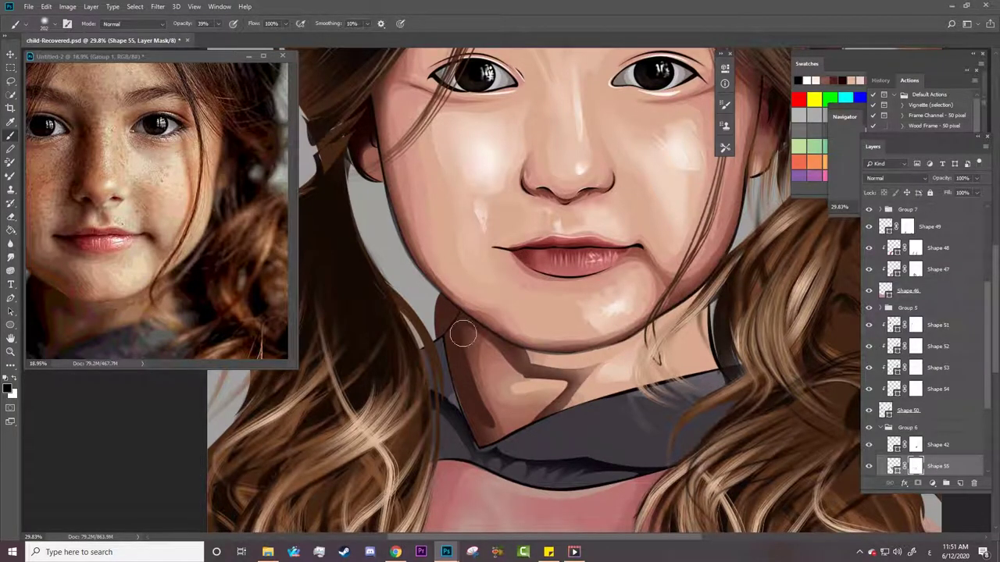
pyautogui.rightClick(937, 466)
pyautogui.click(914, 225)
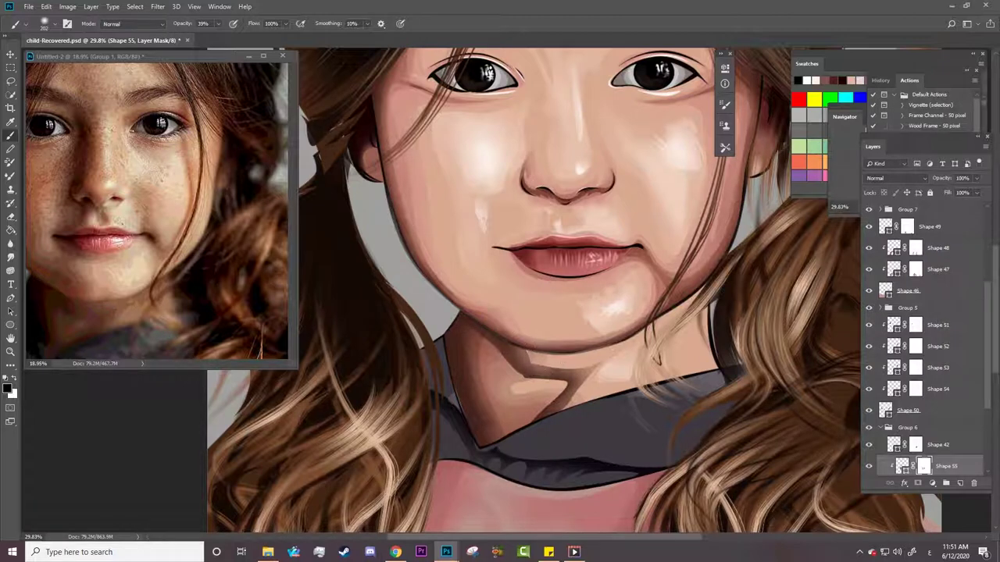
pyautogui.moveTo(539, 355)
pyautogui.mouseDown()
pyautogui.moveTo(502, 360)
pyautogui.moveTo(537, 412)
pyautogui.mouseUp()
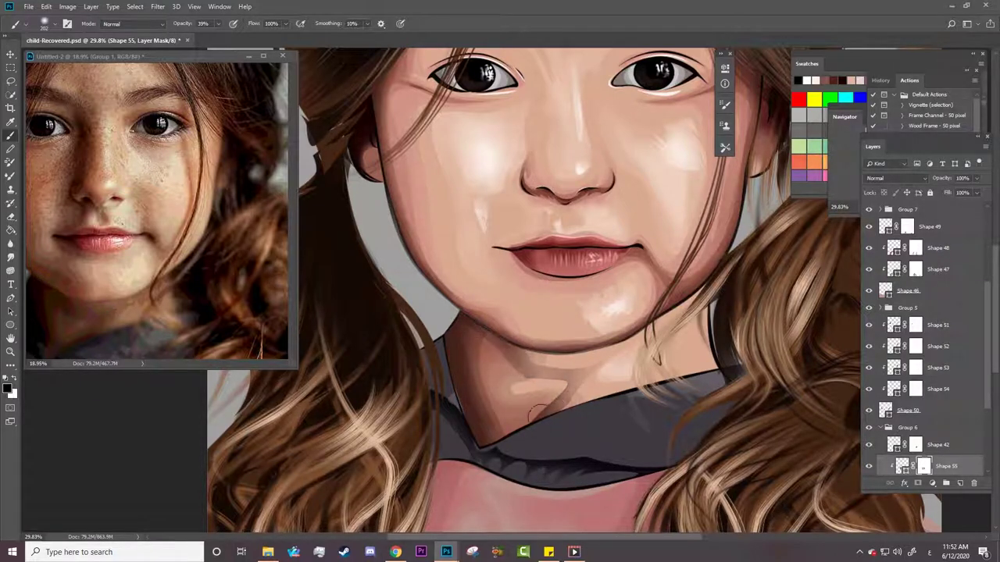
pyautogui.moveTo(531, 414)
pyautogui.mouseDown()
pyautogui.moveTo(454, 340)
pyautogui.moveTo(545, 374)
pyautogui.mouseUp()
pyautogui.hotkey('ctrl', 's')
# Outline a brown shadow from the chin down the neck, combined into Shape 41.
pyautogui.press('a')
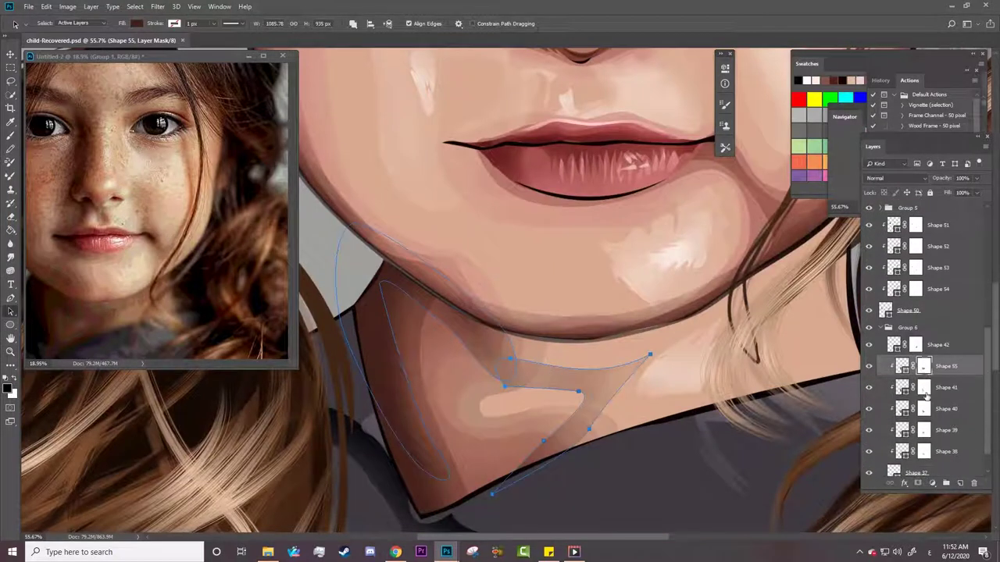
pyautogui.hotkey('alt', '[')
pyautogui.press('p')
pyautogui.click(306, 24)
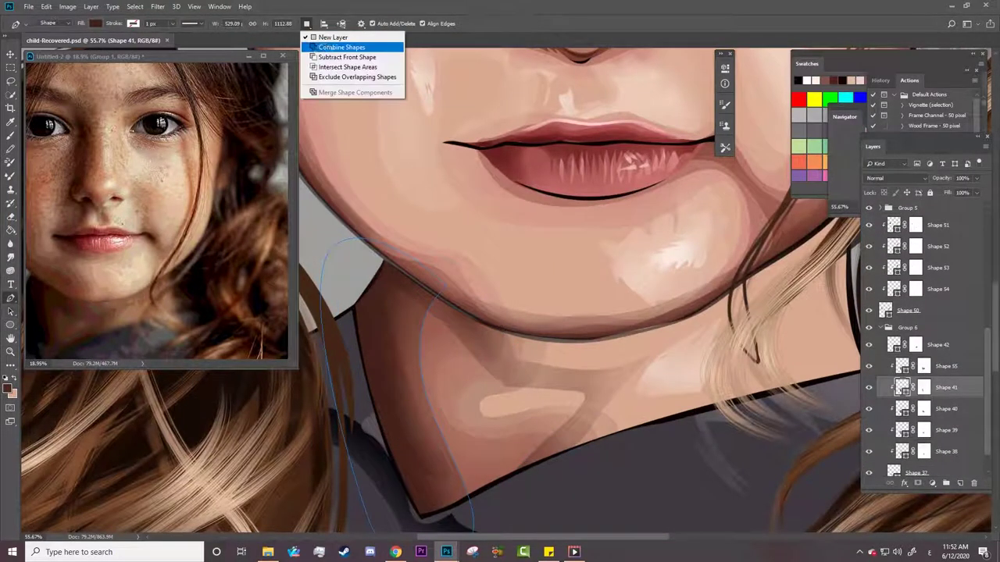
pyautogui.click(335, 43)
pyautogui.click(554, 357)
pyautogui.click(662, 354)
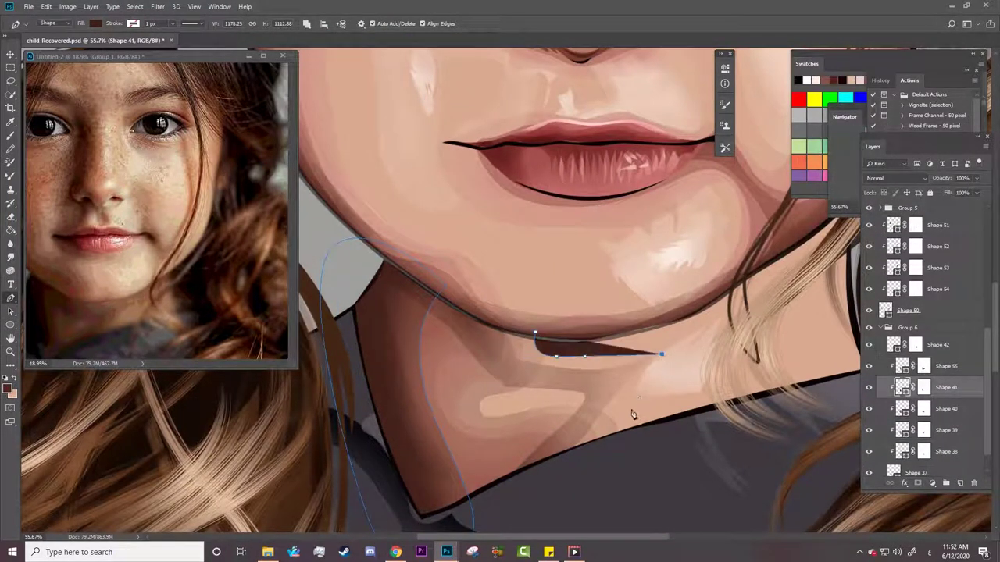
pyautogui.click(630, 407)
pyautogui.moveTo(649, 438); pyautogui.dragTo(580, 478)
pyautogui.click(507, 501)
pyautogui.moveTo(451, 446); pyautogui.dragTo(459, 303)
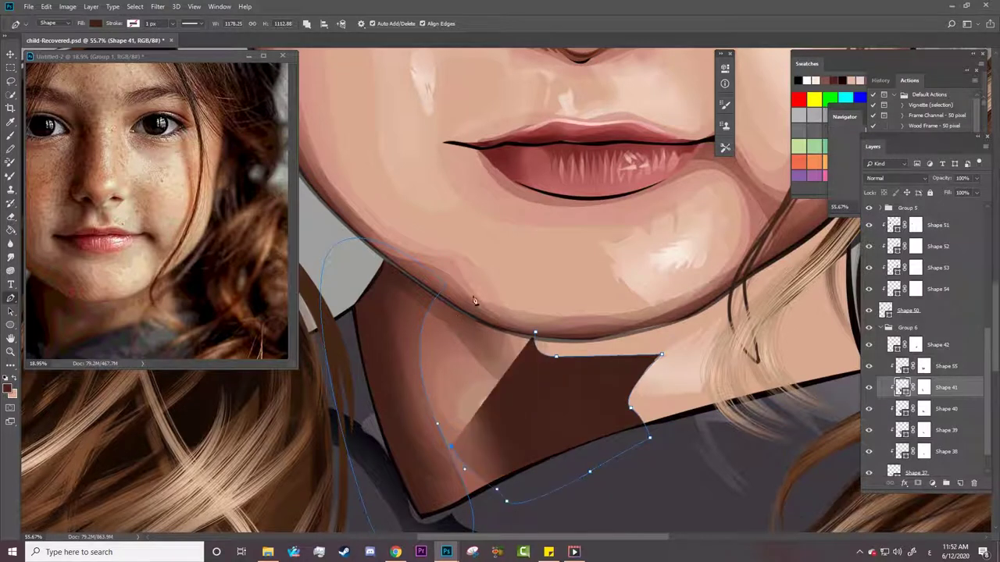
pyautogui.click(535, 334)
# Set Shape 41 to 54% opacity and fade its neck shadow by brushing its mask.
pyautogui.press('5')
pyautogui.press('4')
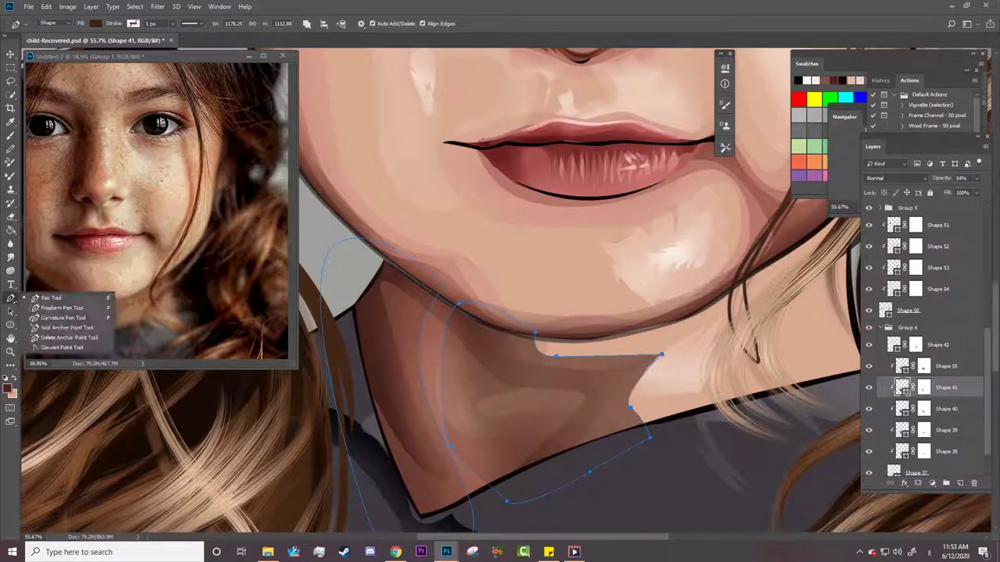
pyautogui.click(502, 356)
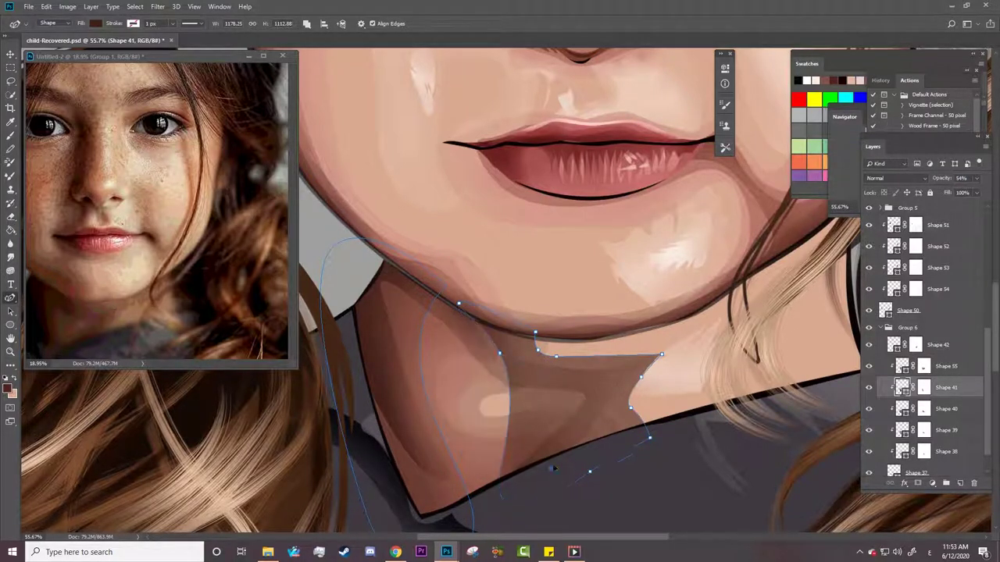
pyautogui.click(924, 388)
pyautogui.press('b')
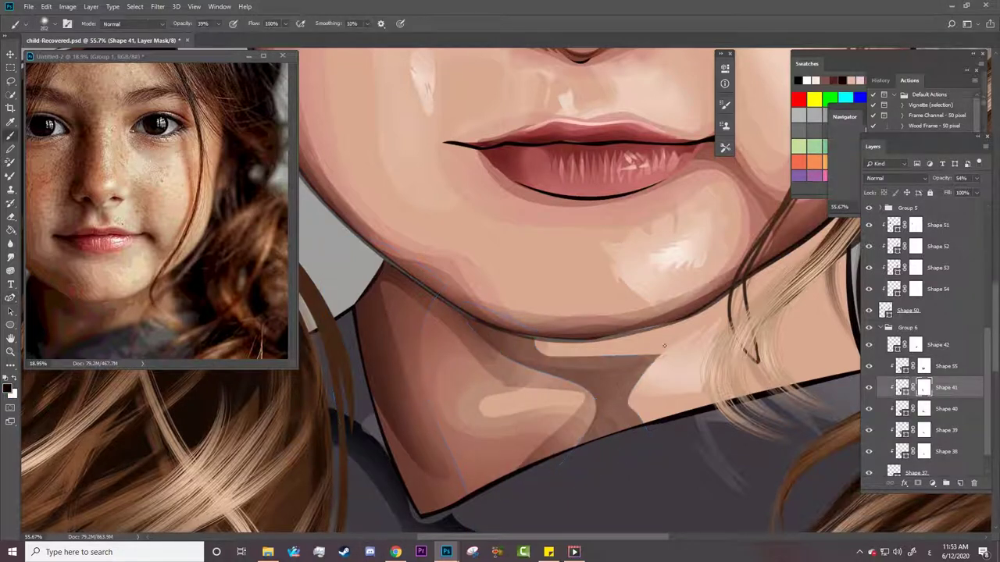
pyautogui.moveTo(548, 317)
pyautogui.mouseDown()
pyautogui.moveTo(578, 363)
pyautogui.moveTo(637, 363)
pyautogui.moveTo(649, 378)
pyautogui.moveTo(632, 422)
pyautogui.mouseUp()
pyautogui.moveTo(629, 373); pyautogui.dragTo(612, 413)
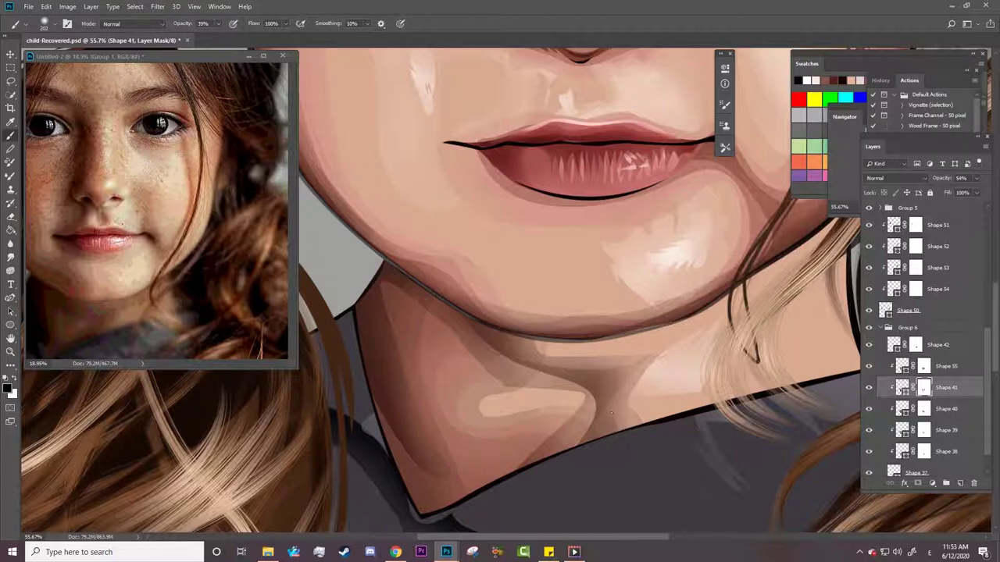
pyautogui.moveTo(509, 360)
pyautogui.mouseDown()
pyautogui.moveTo(578, 383)
pyautogui.moveTo(621, 429)
pyautogui.mouseUp()
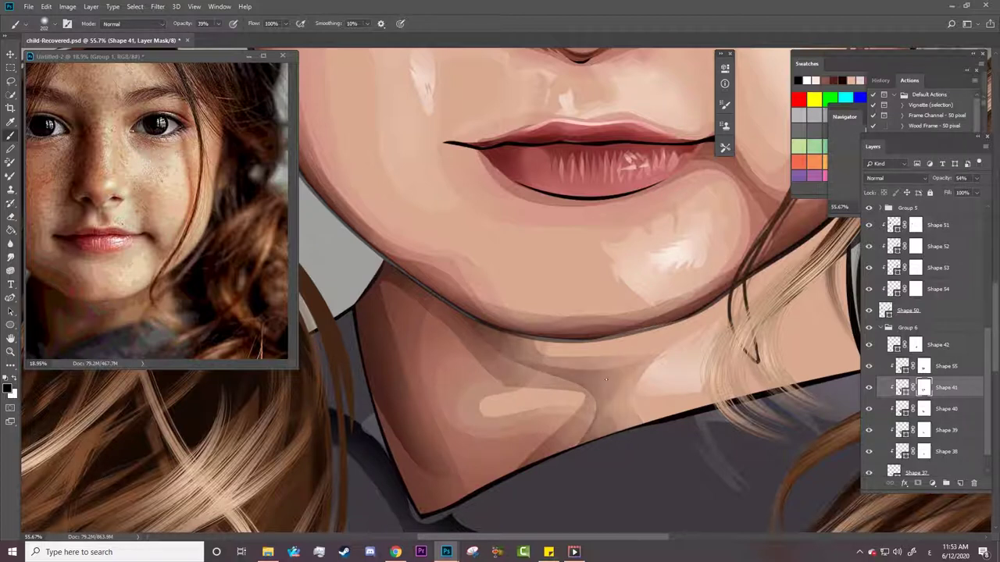
pyautogui.moveTo(582, 367)
pyautogui.mouseDown()
pyautogui.moveTo(520, 350)
pyautogui.moveTo(548, 360)
pyautogui.mouseUp()
pyautogui.moveTo(581, 421); pyautogui.dragTo(610, 442)
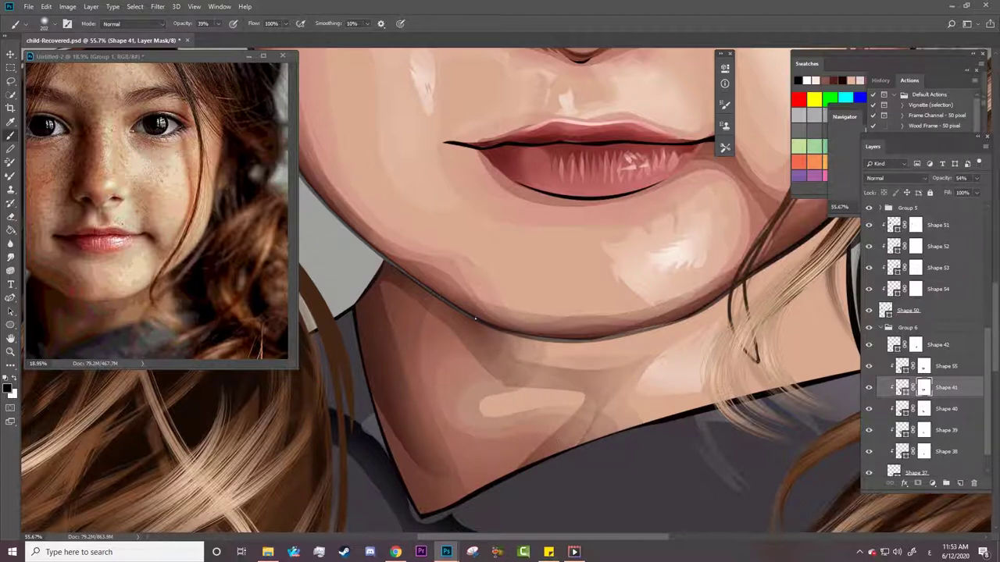
# Reshape the Shape 55 neck shadow path, moving its right corner lower.
pyautogui.press('a')
pyautogui.hotkey('ctrl', '0')
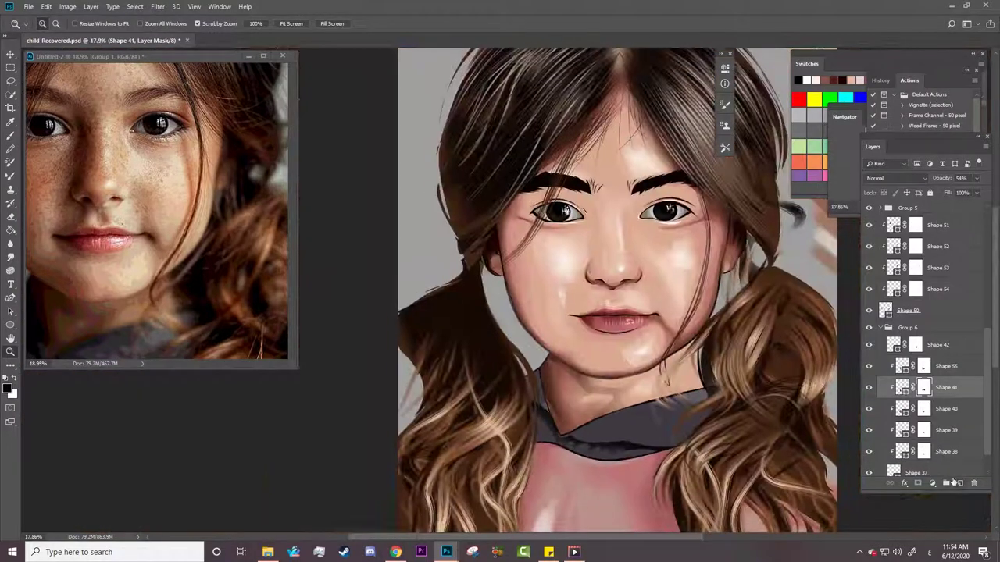
pyautogui.scroll(3, 658, 380)
pyautogui.scroll(-3, 553, 420)
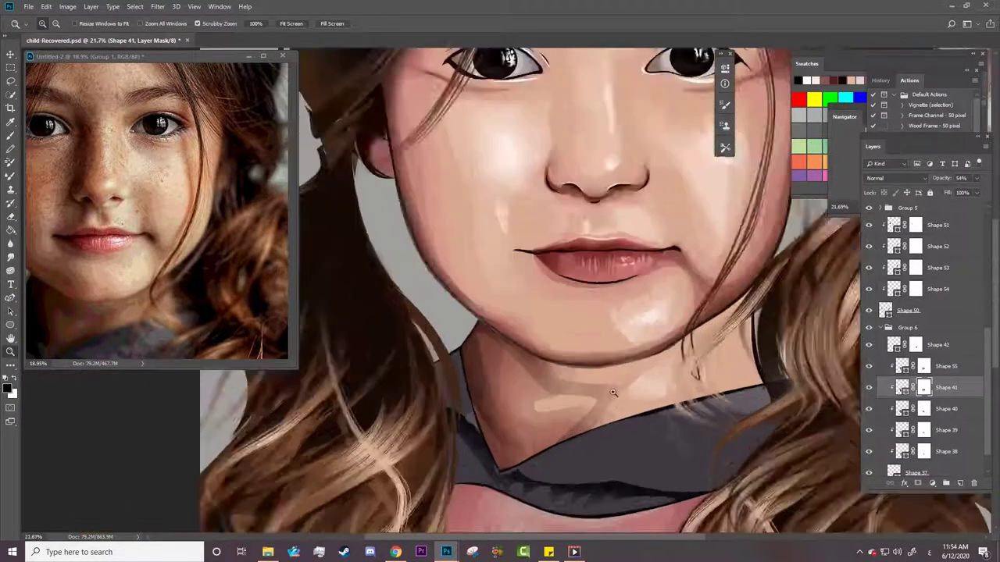
pyautogui.scroll(4, 553, 420)
pyautogui.click(547, 391)
pyautogui.press('p')
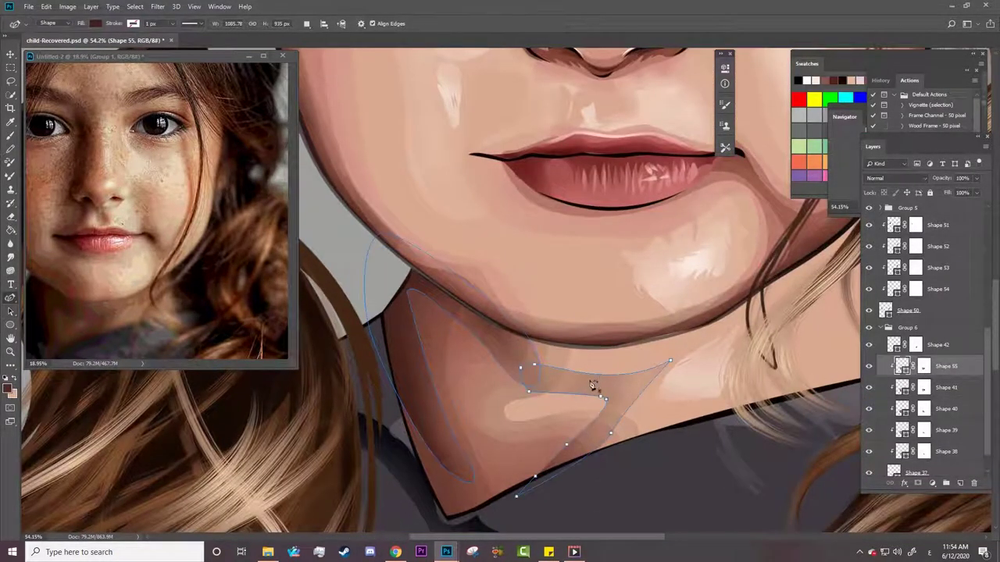
pyautogui.moveTo(592, 384); pyautogui.dragTo(535, 362)
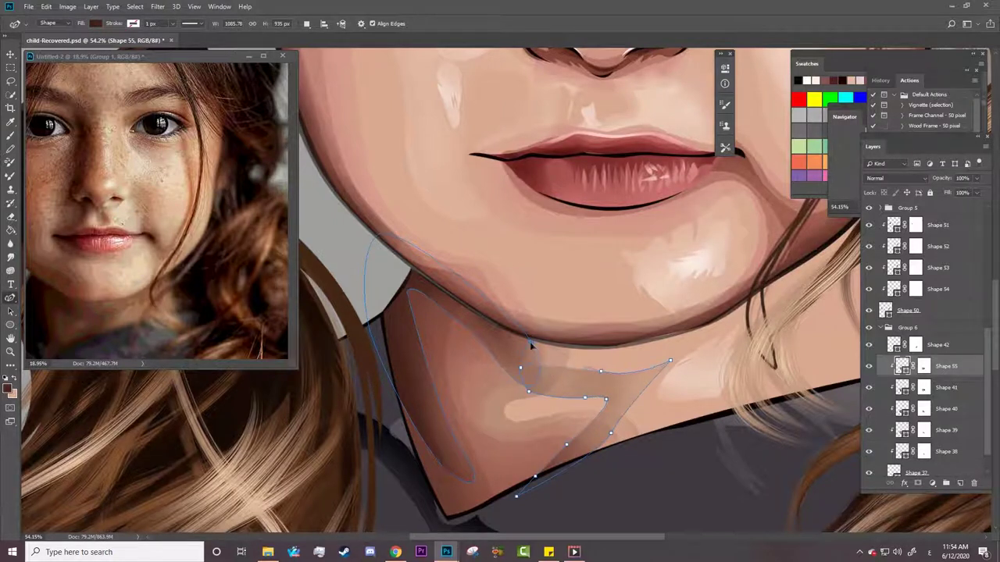
pyautogui.moveTo(669, 361); pyautogui.dragTo(667, 367)
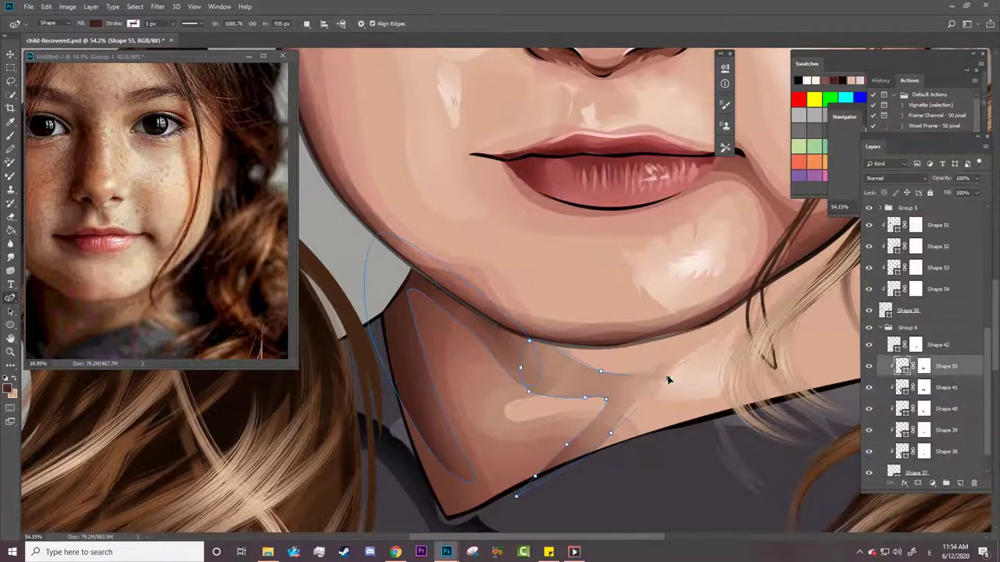
# Extend Shape 55's shadow further down the left side of the neck and reshape its edge.
pyautogui.click(519, 368)
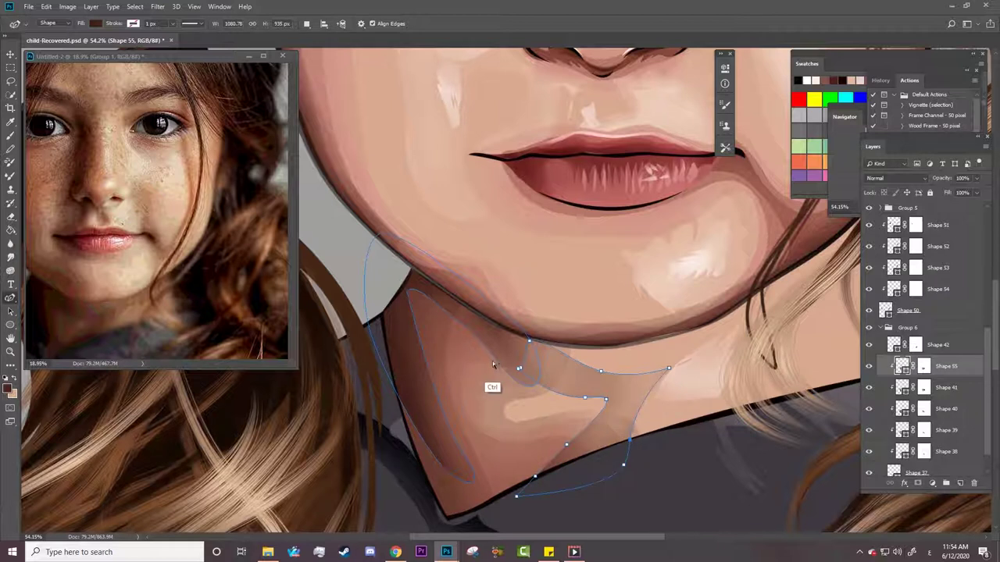
pyautogui.click(428, 377)
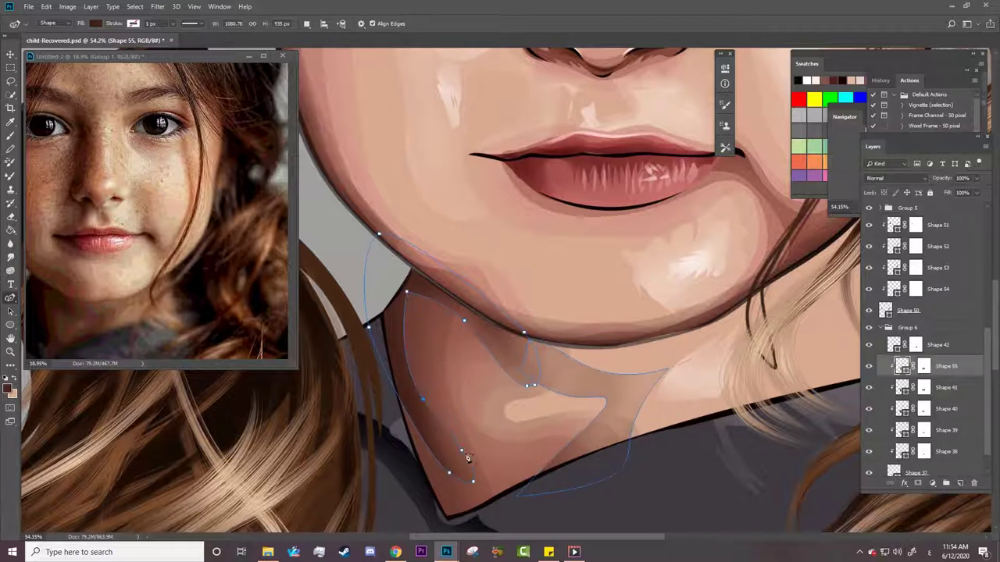
pyautogui.moveTo(449, 472)
pyautogui.mouseDown()
pyautogui.moveTo(475, 512)
pyautogui.moveTo(451, 485)
pyautogui.mouseUp()
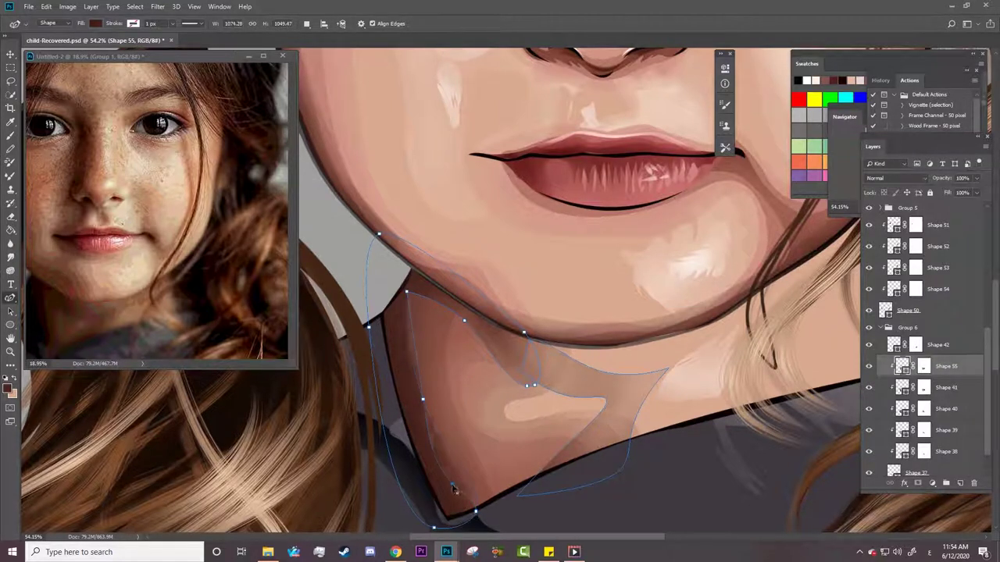
pyautogui.click(531, 386)
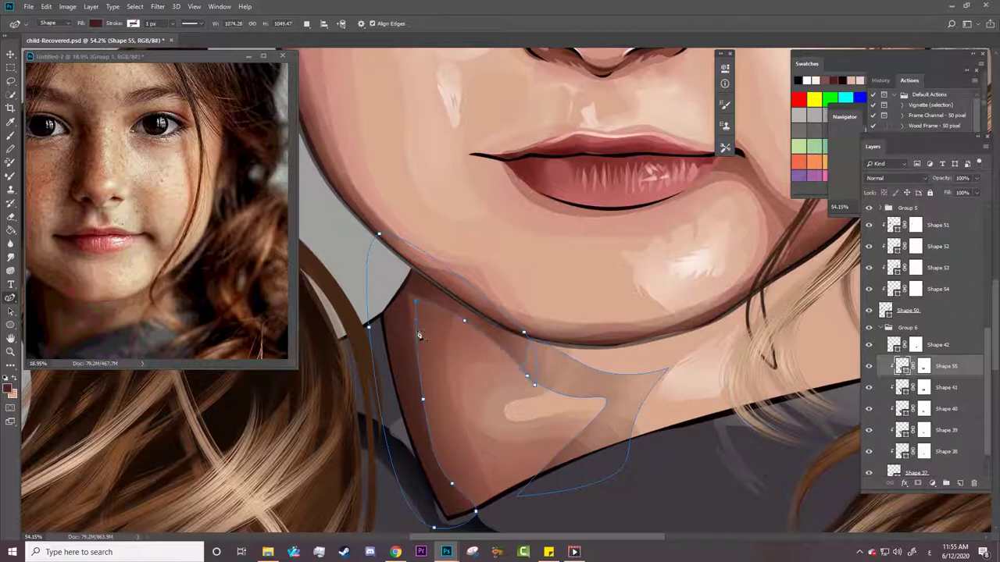
pyautogui.moveTo(419, 334); pyautogui.dragTo(410, 333)
pyautogui.moveTo(416, 375); pyautogui.dragTo(413, 380)
pyautogui.moveTo(426, 425); pyautogui.dragTo(430, 444)
# Hide the shadow's path outline and zoom out to view the whole face.
pyautogui.press('b')
pyautogui.hotkey('ctrl', '\\')
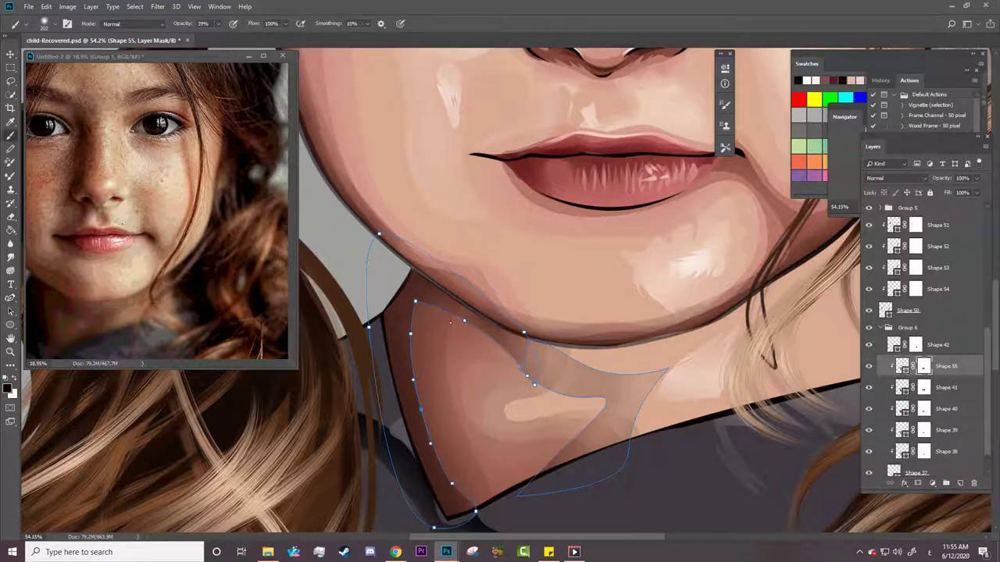
pyautogui.hotkey('ctrl', 'h')
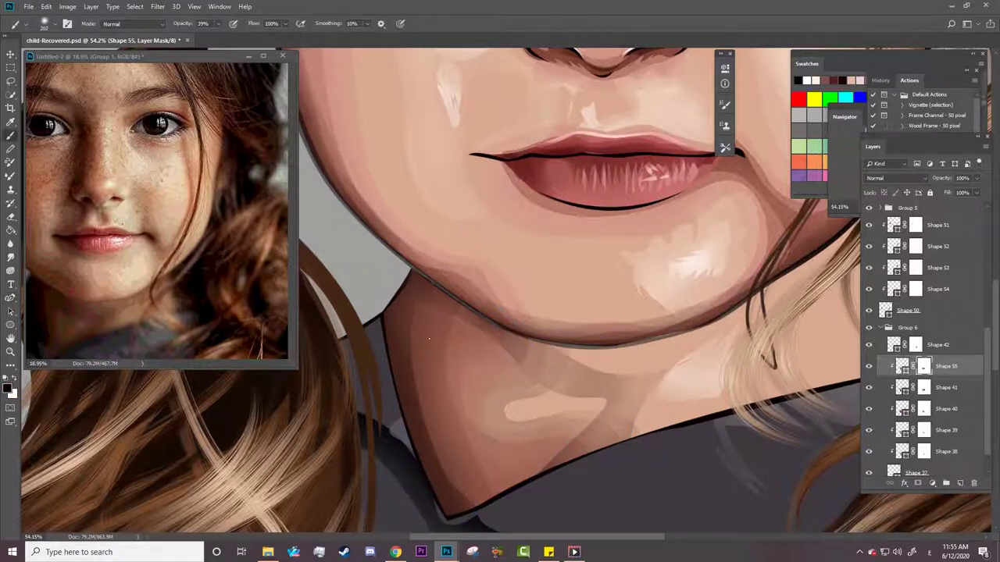
pyautogui.press('z')
pyautogui.scroll(-5, 428, 363)
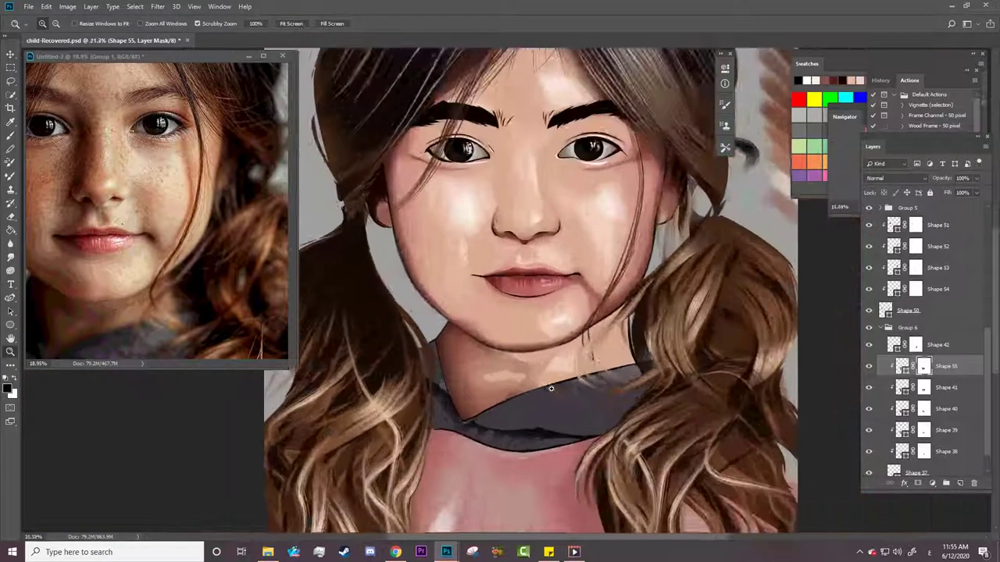
pyautogui.scroll(2, 642, 297)
pyautogui.scroll(2, 642, 297)
# Collapse Groups 5 and 6, create a new layer group, and reveal the original photo.
pyautogui.click(881, 328)
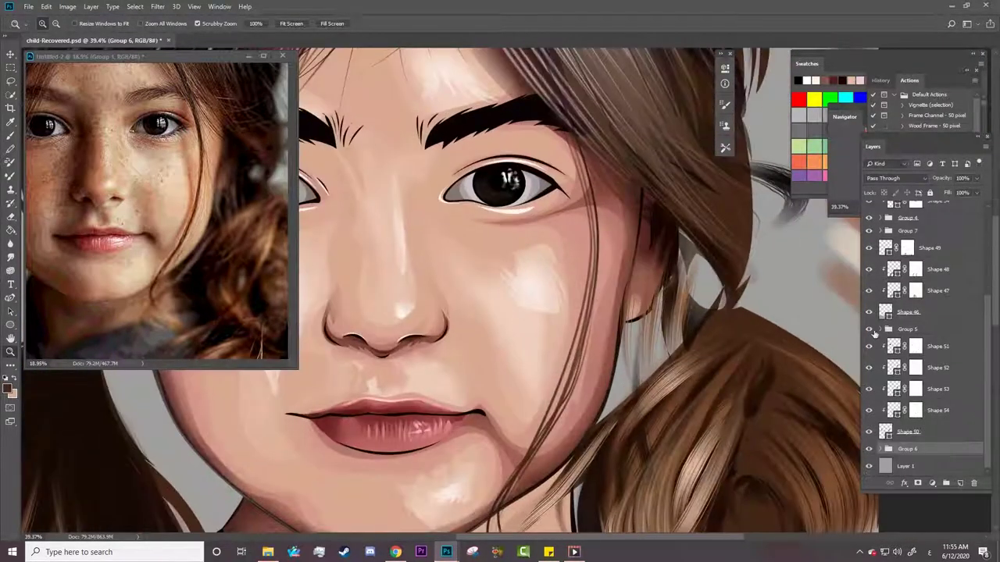
pyautogui.click(880, 329)
pyautogui.doubleClick(925, 346)
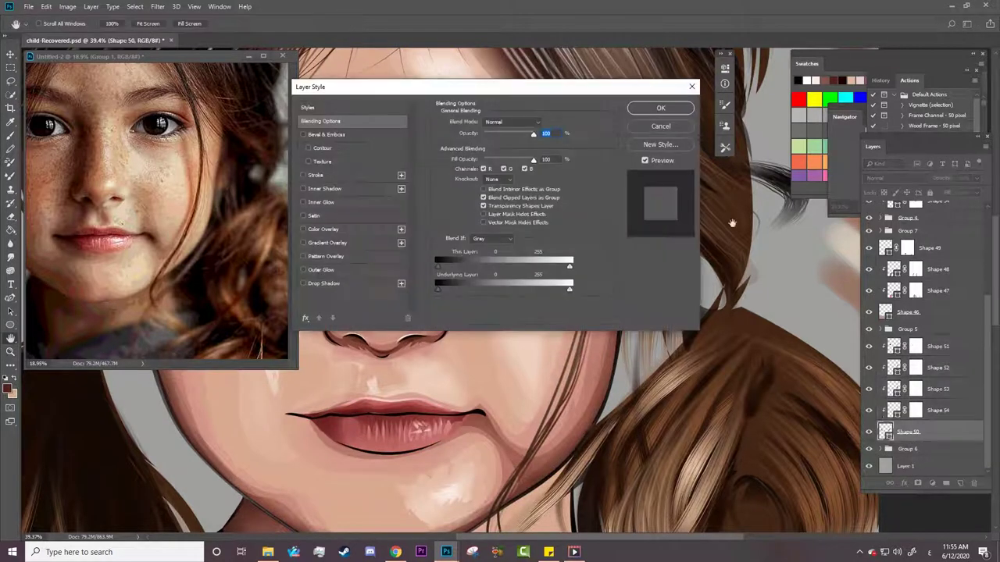
pyautogui.press('Escape')
pyautogui.hotkey('ctrl', 'g')
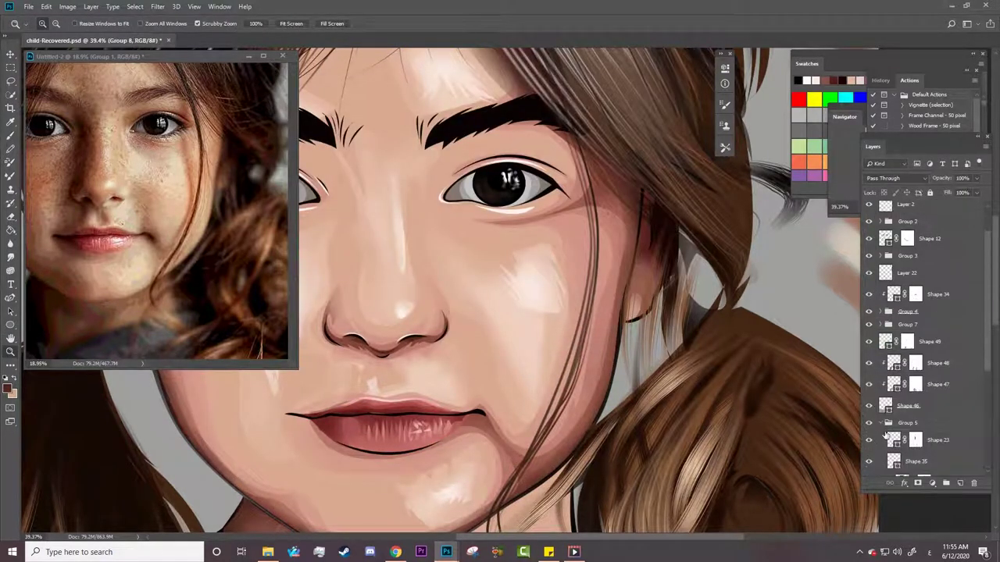
pyautogui.click(906, 439)
pyautogui.scroll(2, 922, 352)
# Pen-draw the hair strand outline from under the eye across the cheek to the lip corner.
pyautogui.click(11, 298)
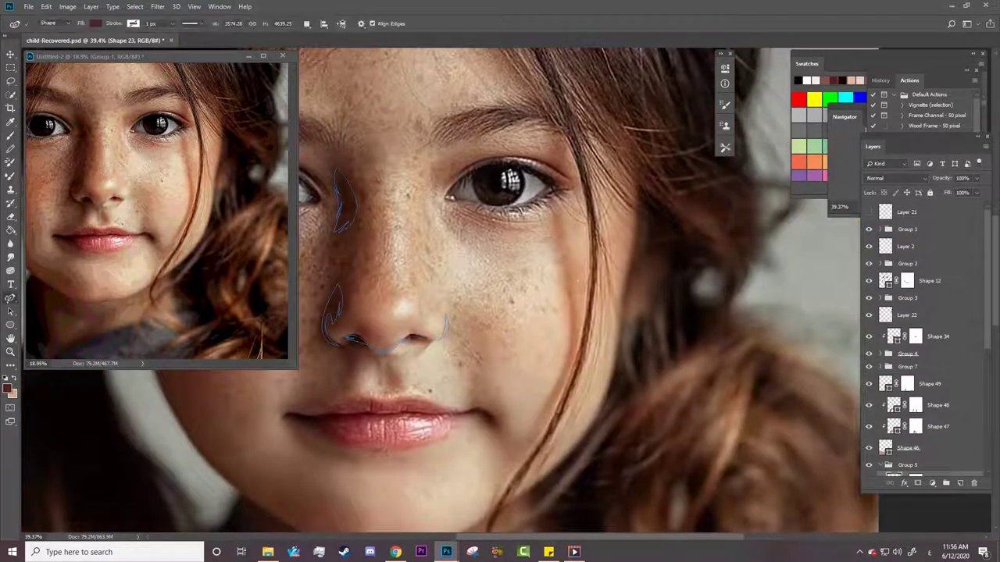
pyautogui.moveTo(572, 271); pyautogui.dragTo(585, 358)
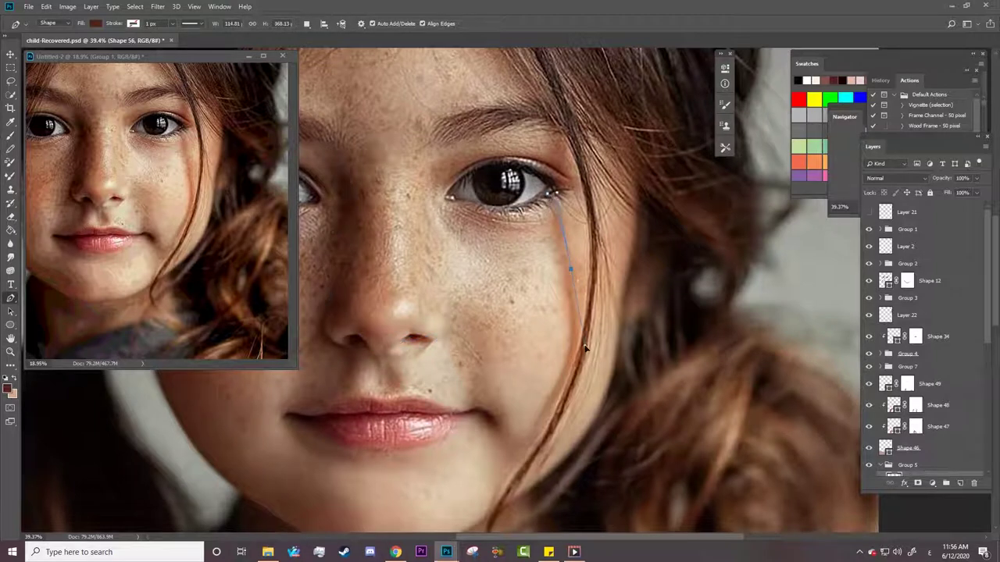
pyautogui.moveTo(554, 400); pyautogui.dragTo(484, 532)
pyautogui.moveTo(508, 451); pyautogui.dragTo(476, 424)
pyautogui.click(486, 417)
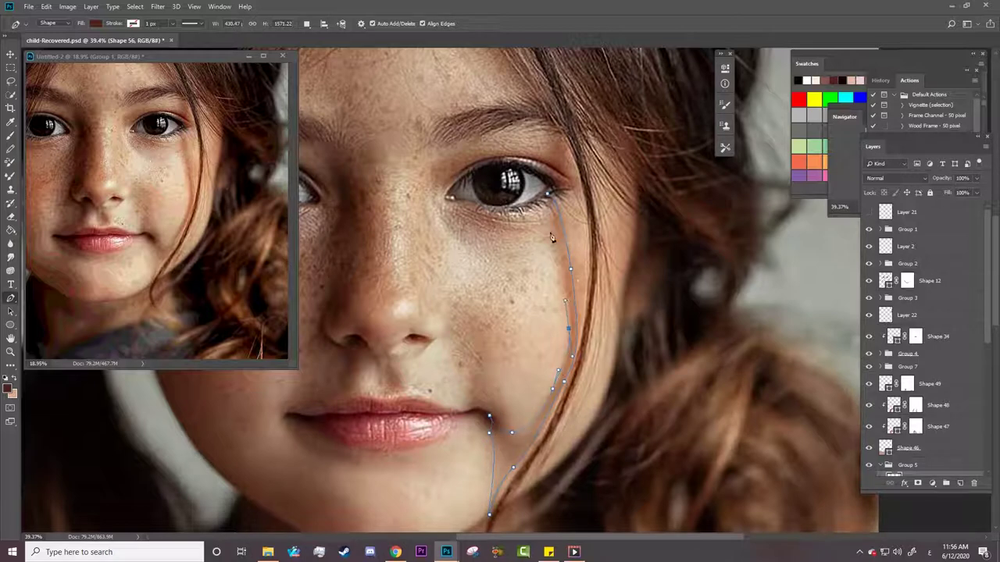
pyautogui.moveTo(548, 194); pyautogui.dragTo(537, 202)
# Fill the strand with dark brown 6d350e and refine its curves along the cheek.
pyautogui.click(95, 24)
pyautogui.click(145, 43)
pyautogui.click(195, 180)
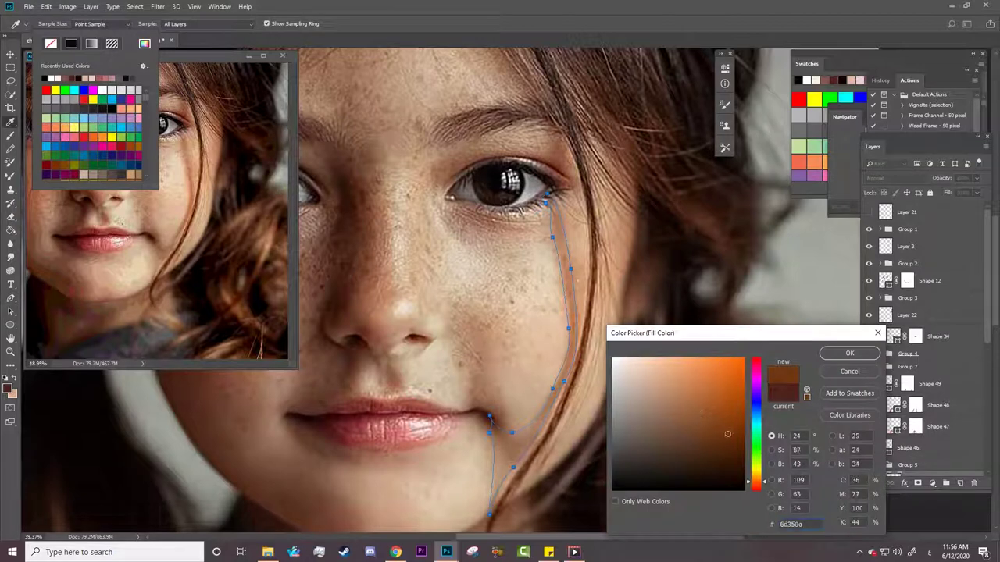
pyautogui.click(850, 353)
pyautogui.scroll(5, 543, 230)
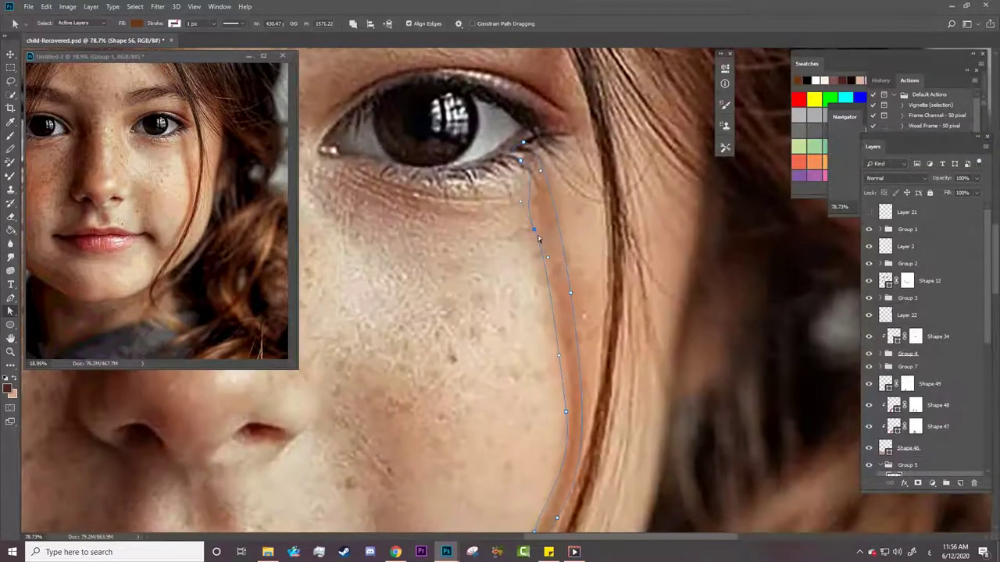
pyautogui.moveTo(538, 238); pyautogui.dragTo(561, 255)
pyautogui.moveTo(559, 358); pyautogui.dragTo(560, 331)
pyautogui.moveTo(571, 402); pyautogui.dragTo(568, 398)
pyautogui.scroll(-5, 596, 275)
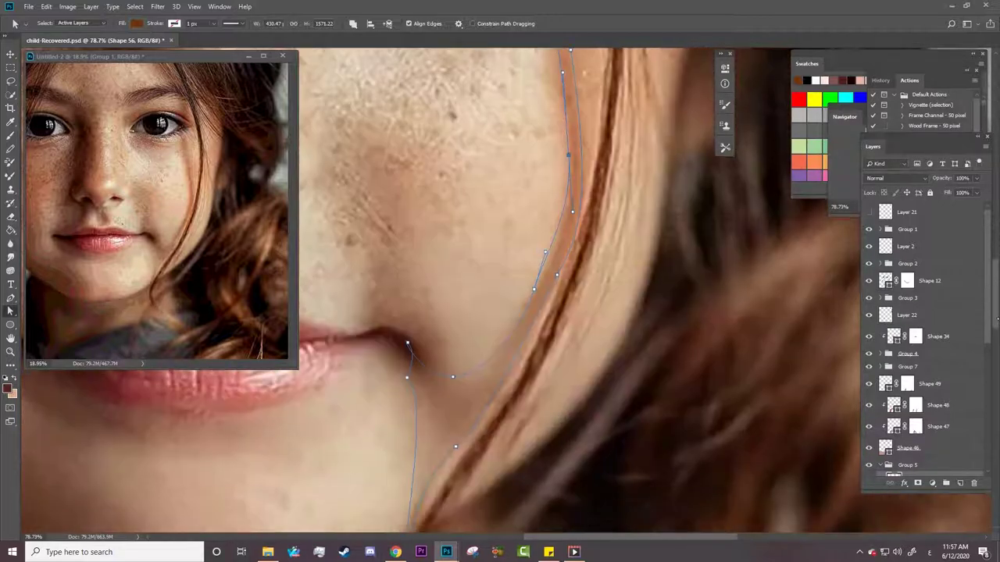
pyautogui.moveTo(536, 284)
pyautogui.mouseDown()
pyautogui.moveTo(545, 278)
pyautogui.moveTo(547, 305)
pyautogui.mouseUp()
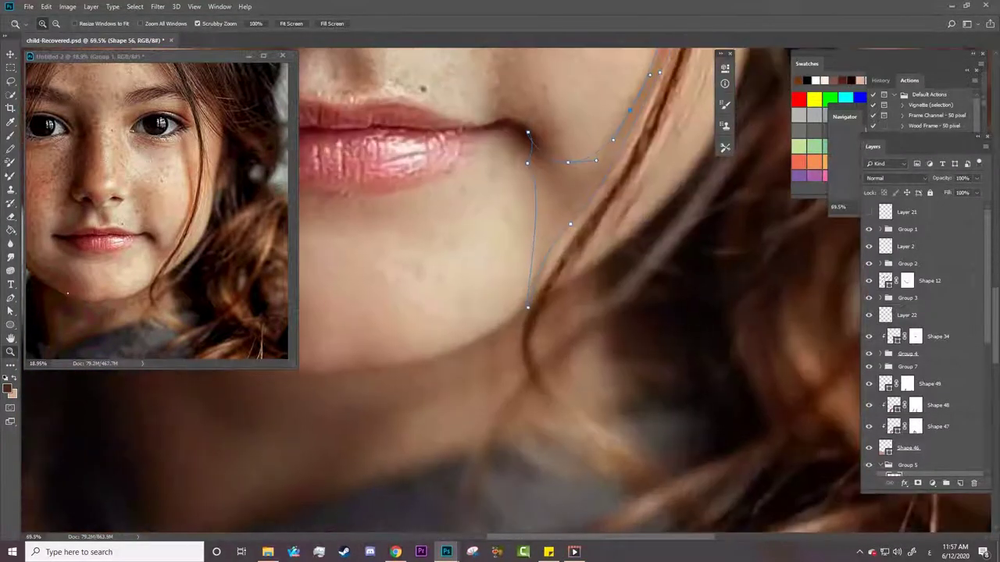
# Extend the strand down toward the neck.
pyautogui.press('p')
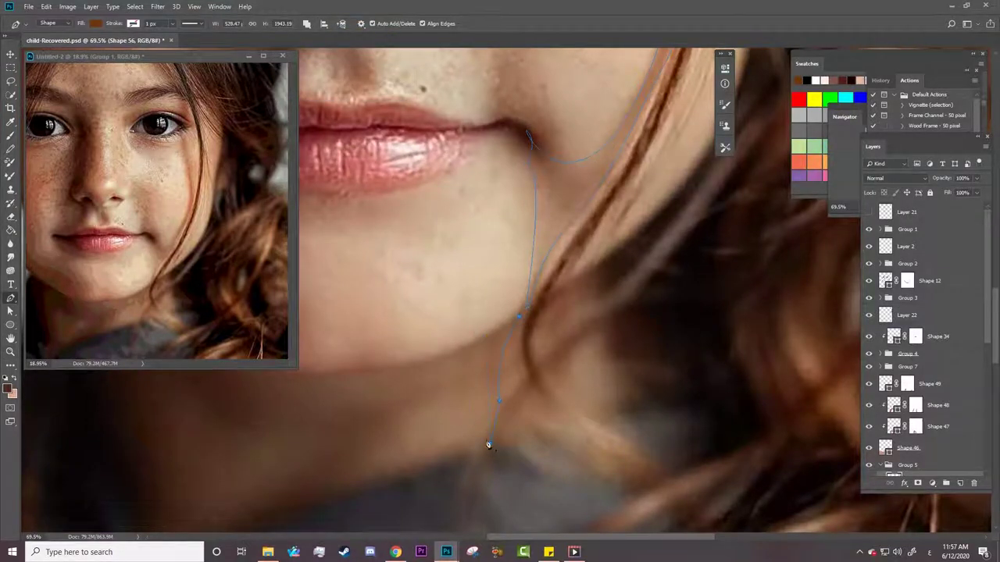
pyautogui.moveTo(490, 350); pyautogui.dragTo(485, 342)
pyautogui.moveTo(506, 438); pyautogui.dragTo(437, 438)
# Set the strand layer to Pin Light, adjust its opacity, and add a layer mask.
pyautogui.click(896, 178)
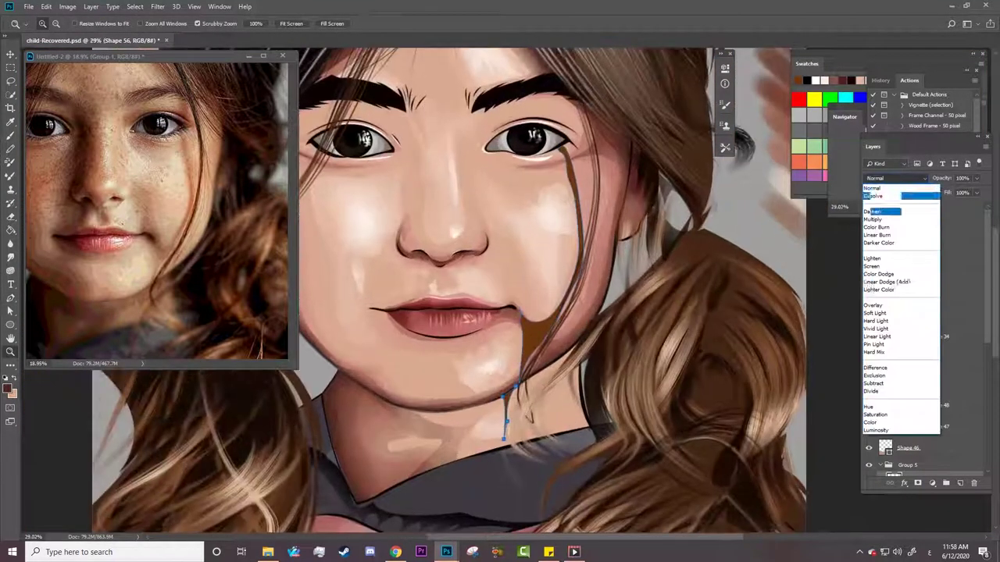
pyautogui.click(888, 344)
pyautogui.press('6')
pyautogui.press('3')
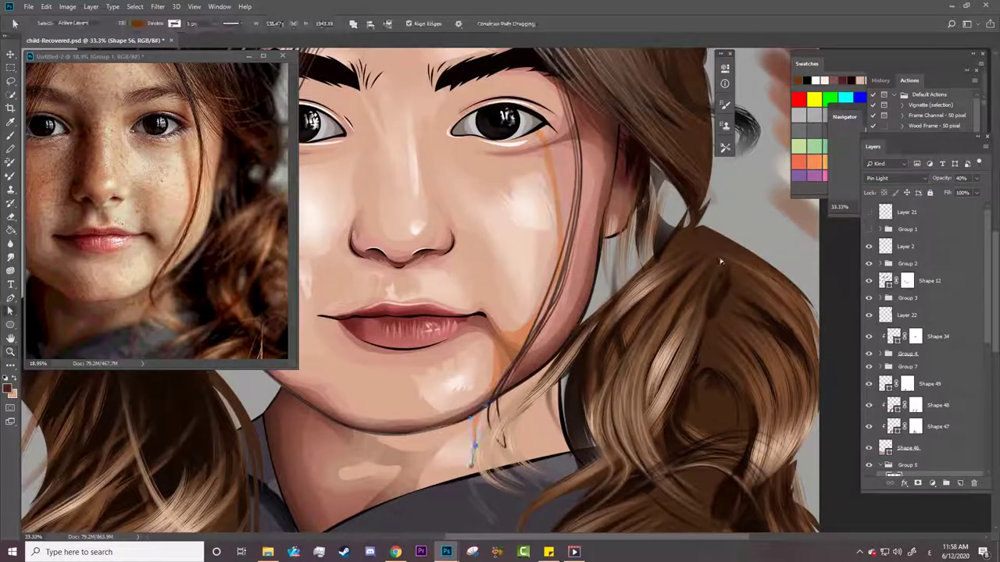
pyautogui.moveTo(679, 271); pyautogui.dragTo(557, 375)
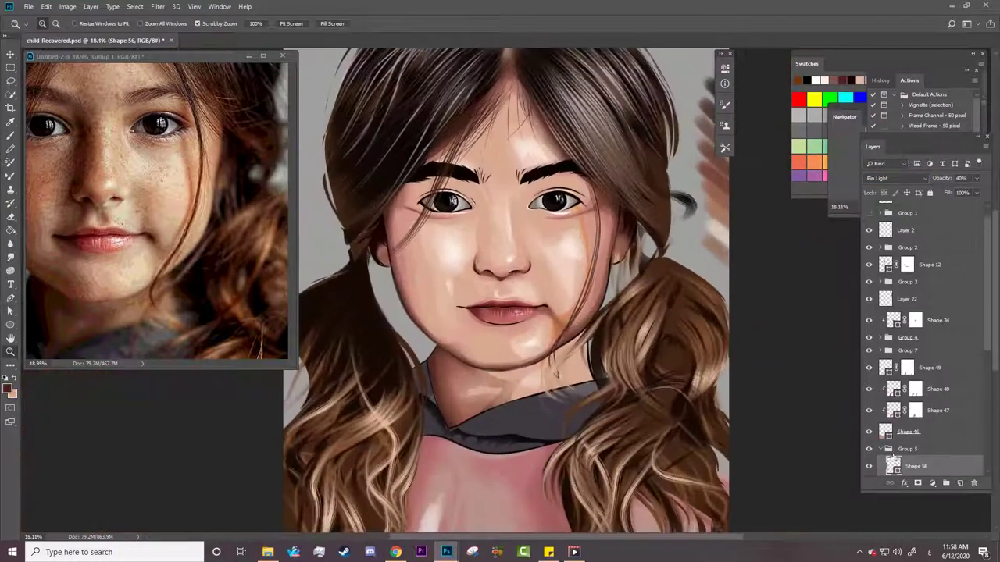
pyautogui.press('8')
pyautogui.press('3')
pyautogui.click(903, 483)
# Paint black on the Shape 56 mask to fade the strand below the chin and under the eye.
pyautogui.moveTo(570, 313); pyautogui.dragTo(601, 312)
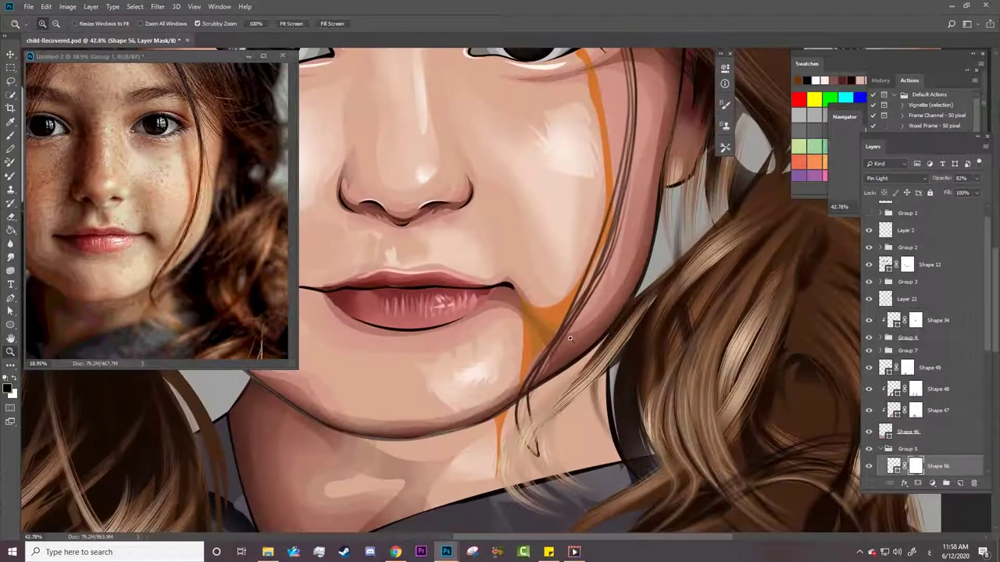
pyautogui.press('b')
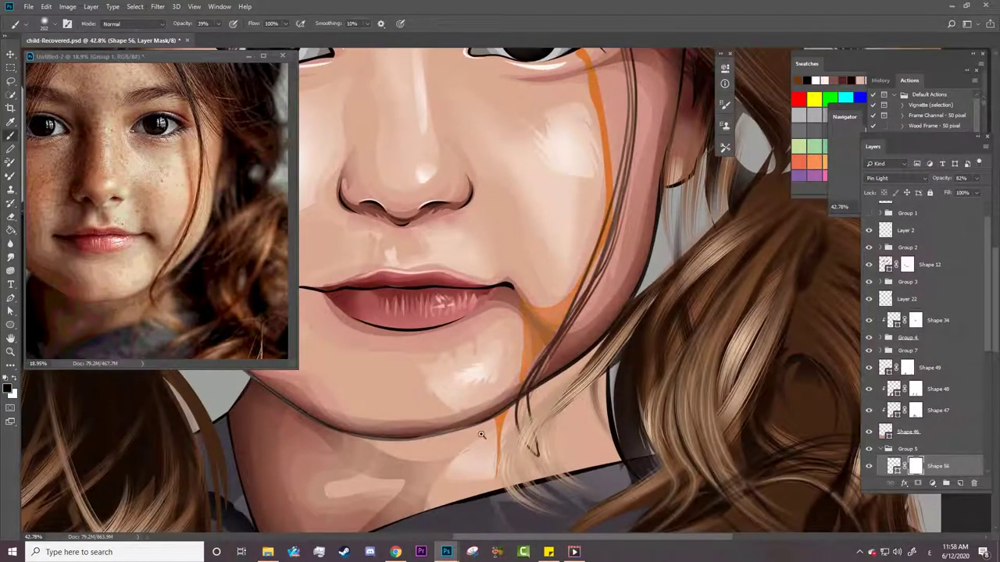
pyautogui.moveTo(481, 435); pyautogui.dragTo(485, 420)
pyautogui.scroll(3, 584, 166)
pyautogui.moveTo(582, 162); pyautogui.dragTo(595, 217)
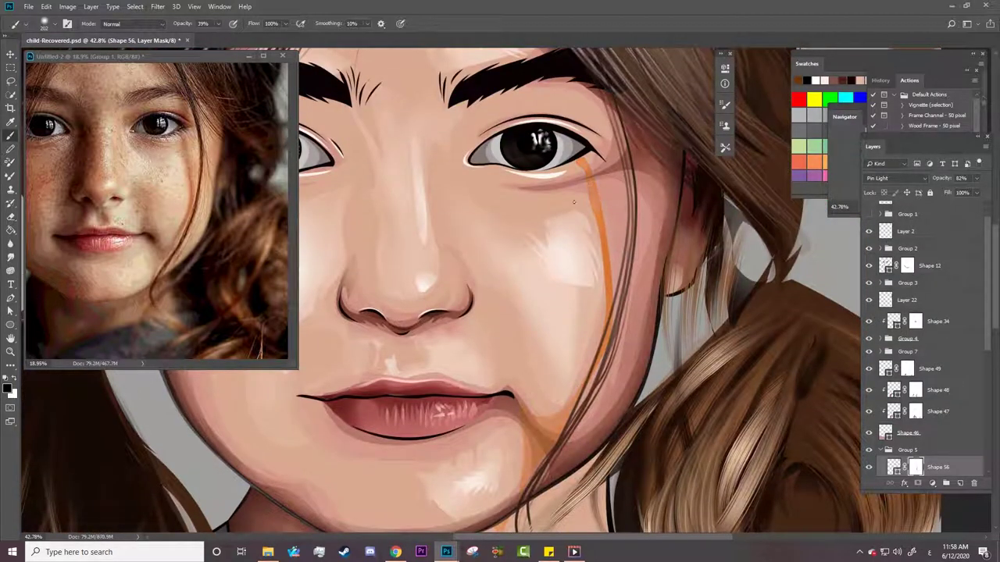
# Zoom out, try Hard Light and other blend modes on the strand, then restore Pin Light.
pyautogui.press('z')
pyautogui.moveTo(562, 342); pyautogui.dragTo(500, 341)
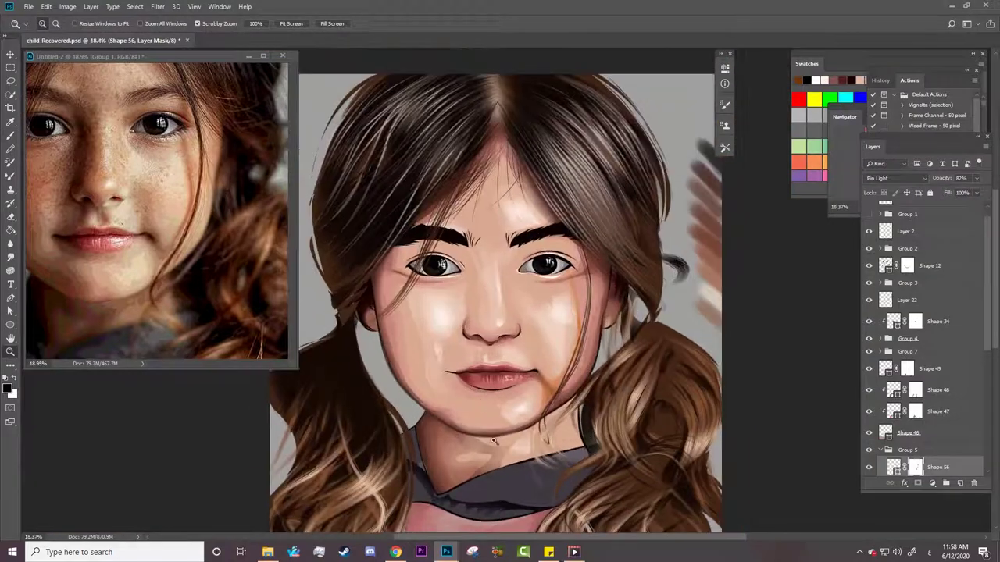
pyautogui.click(887, 178)
pyautogui.click(875, 320)
pyautogui.click(886, 179)
pyautogui.scroll(7, 886, 179)
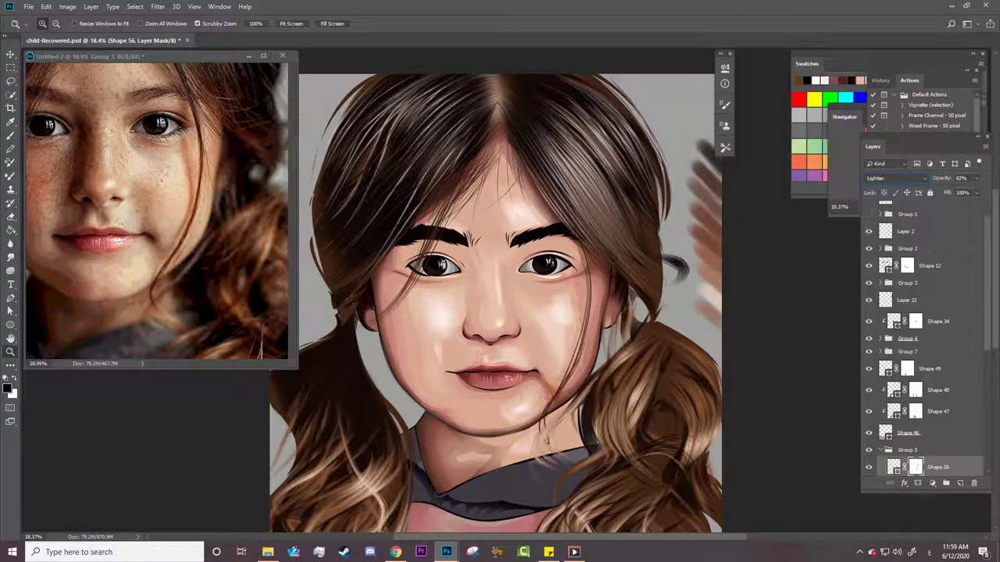
pyautogui.click(886, 179)
pyautogui.click(874, 344)
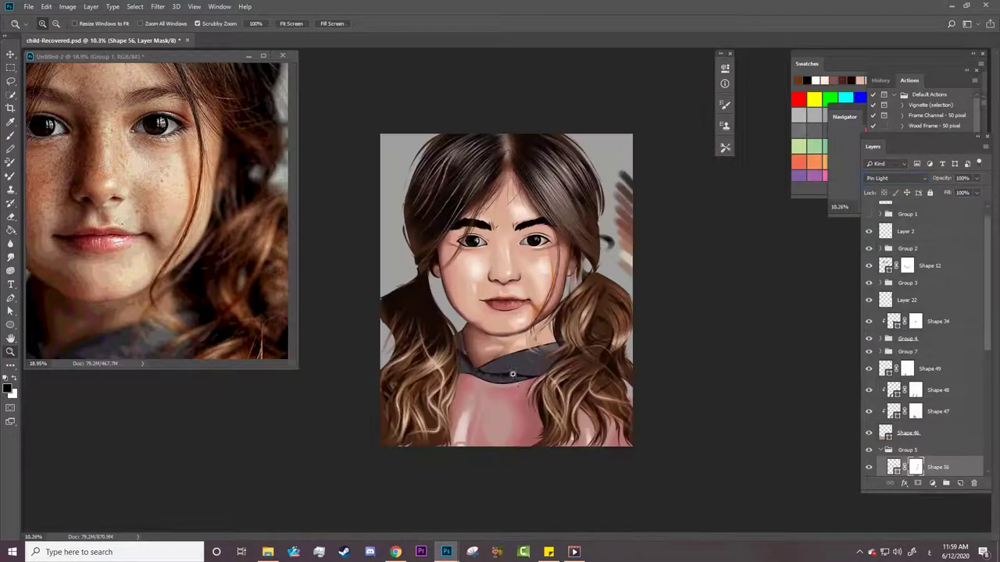
# Zoom in on the mouth area, then on the eye on the right.
pyautogui.moveTo(556, 353); pyautogui.dragTo(581, 263)
pyautogui.press('b')
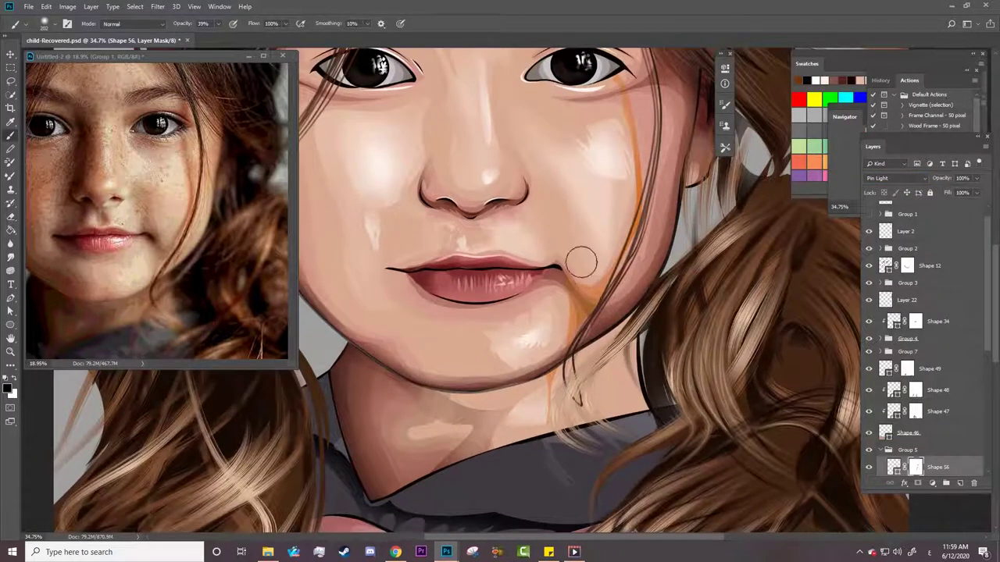
pyautogui.press('z')
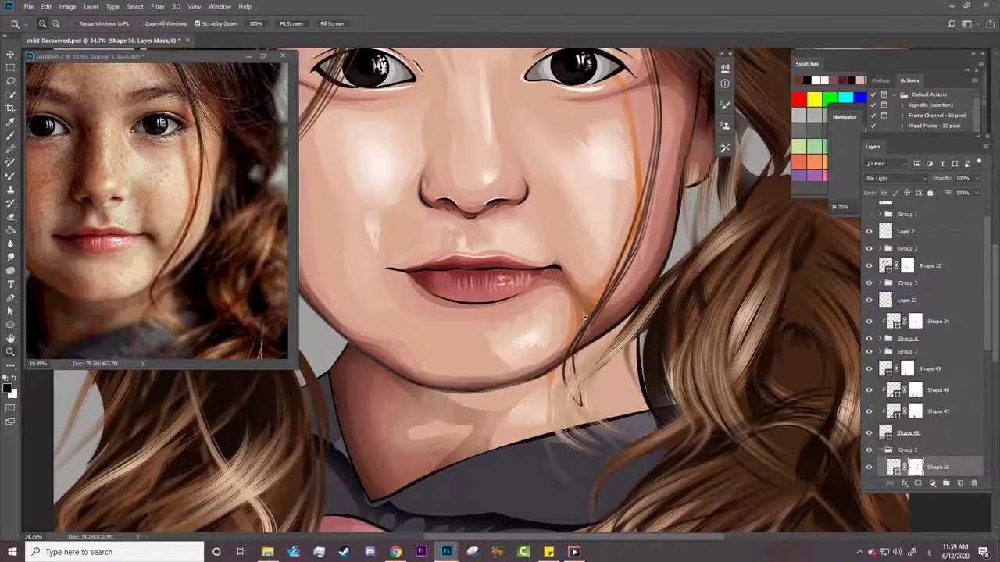
pyautogui.moveTo(584, 317); pyautogui.dragTo(666, 255)
# Select the Shape 35 layer and hide Layer 21 to reveal the reference photo.
pyautogui.press('a')
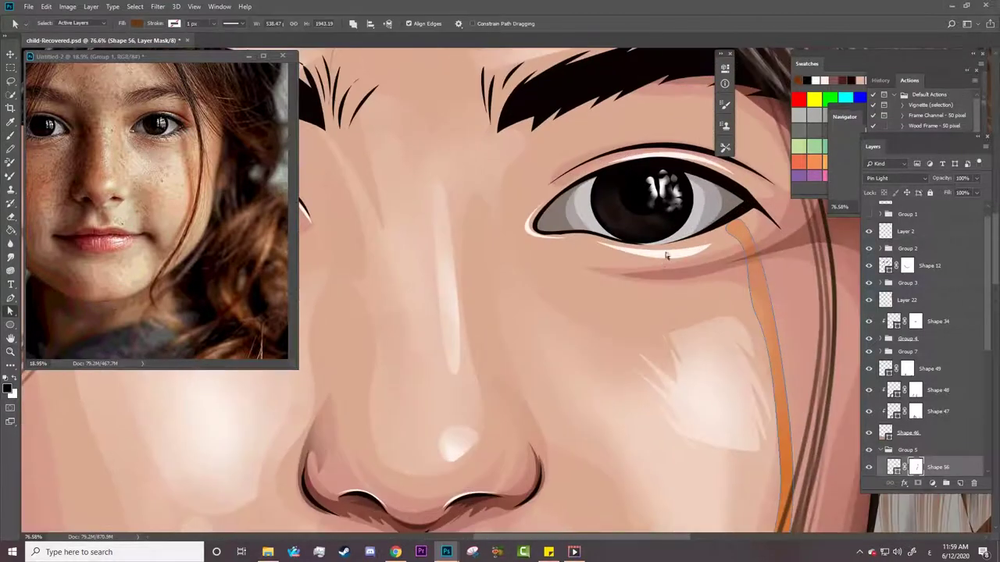
pyautogui.scroll(-3, 922, 352)
pyautogui.click(914, 347)
pyautogui.click(898, 367)
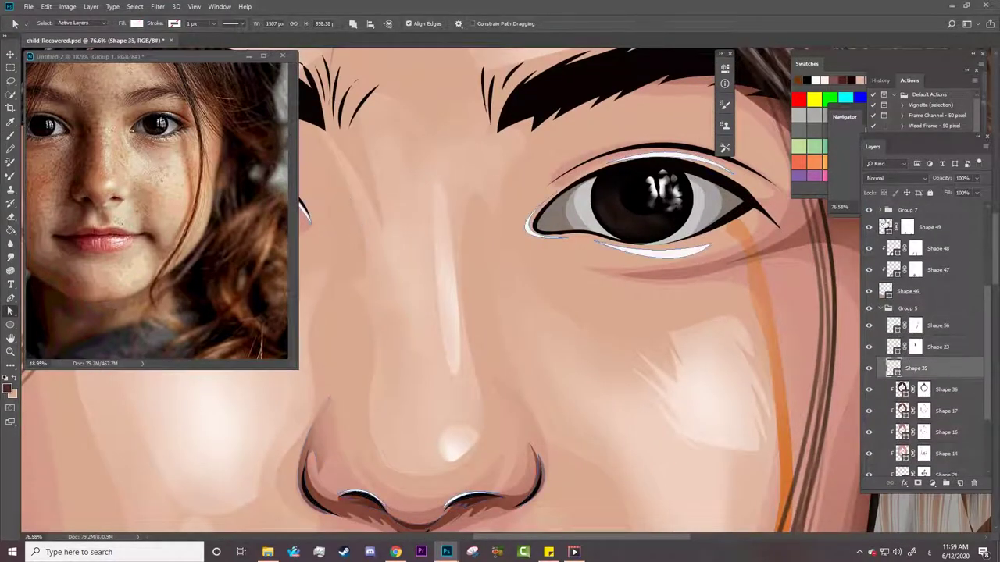
pyautogui.scroll(5, 922, 312)
pyautogui.click(869, 211)
# With the Pen tool in New Layer mode, trace a closed curved highlight shape under the eye.
pyautogui.press('p')
pyautogui.click(307, 24)
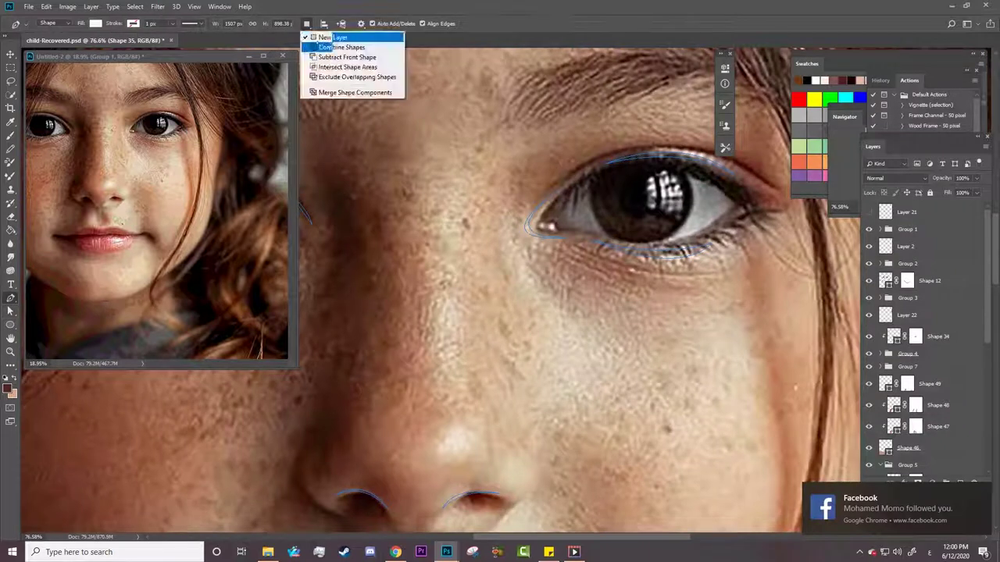
pyautogui.click(321, 48)
pyautogui.click(510, 237)
pyautogui.moveTo(569, 320)
pyautogui.mouseDown()
pyautogui.moveTo(611, 336)
pyautogui.moveTo(566, 340)
pyautogui.mouseUp()
pyautogui.keyDown('alt'); pyautogui.click(568, 320); pyautogui.keyUp('alt')
pyautogui.moveTo(531, 309); pyautogui.dragTo(541, 325)
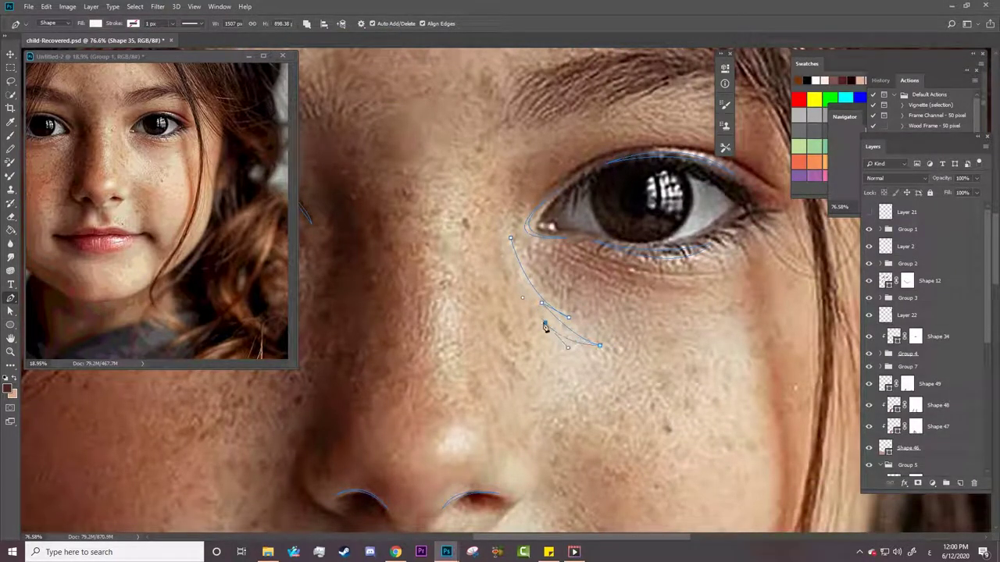
pyautogui.click(511, 267)
pyautogui.click(509, 237)
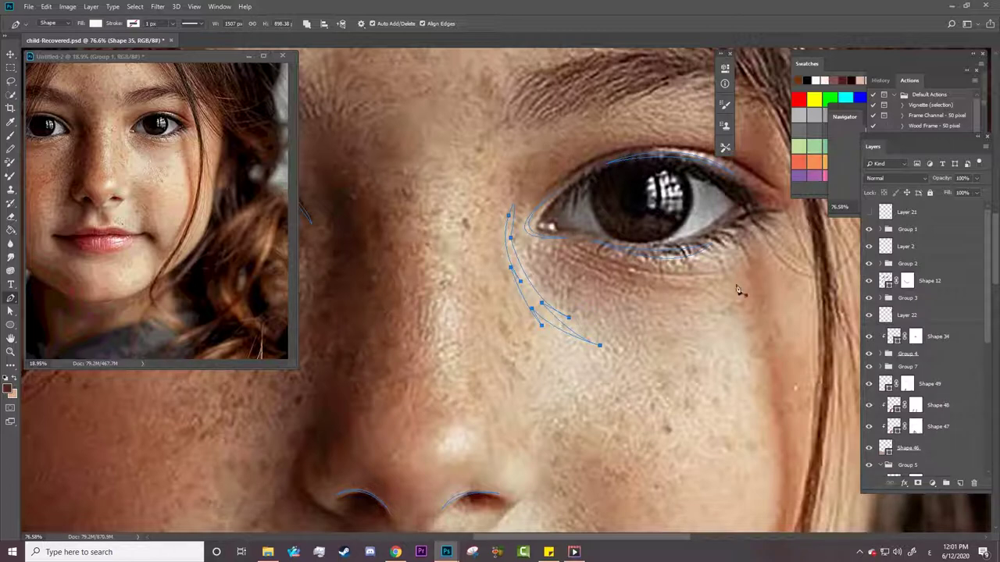
# Reshape the right eye's path with the Curvature Pen, moving anchors and adding one on the upper lid.
pyautogui.scroll(-3, 638, 273)
pyautogui.scroll(5, 592, 211)
pyautogui.press('a')
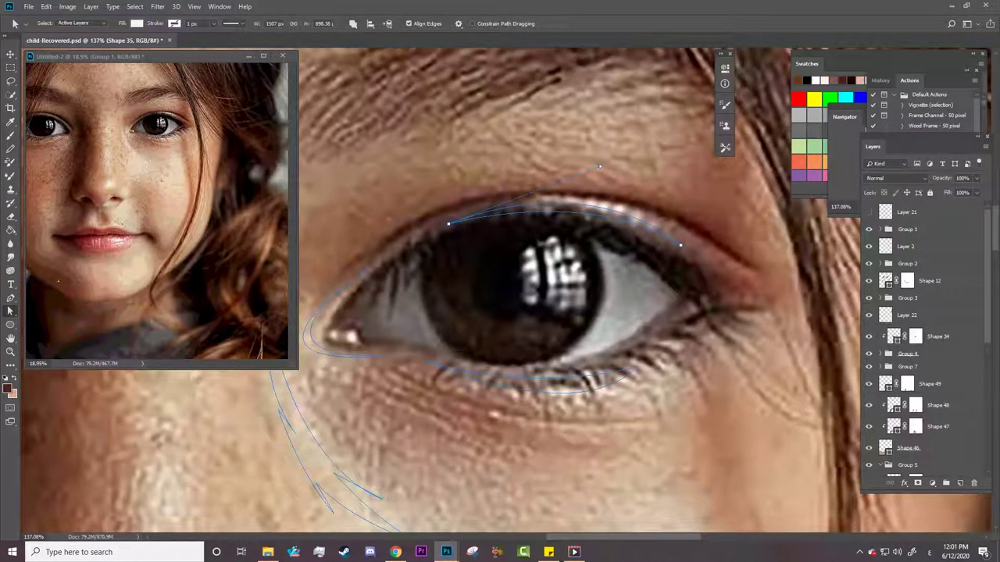
pyautogui.rightClick(10, 298)
pyautogui.click(47, 317)
pyautogui.moveTo(447, 224); pyautogui.dragTo(434, 226)
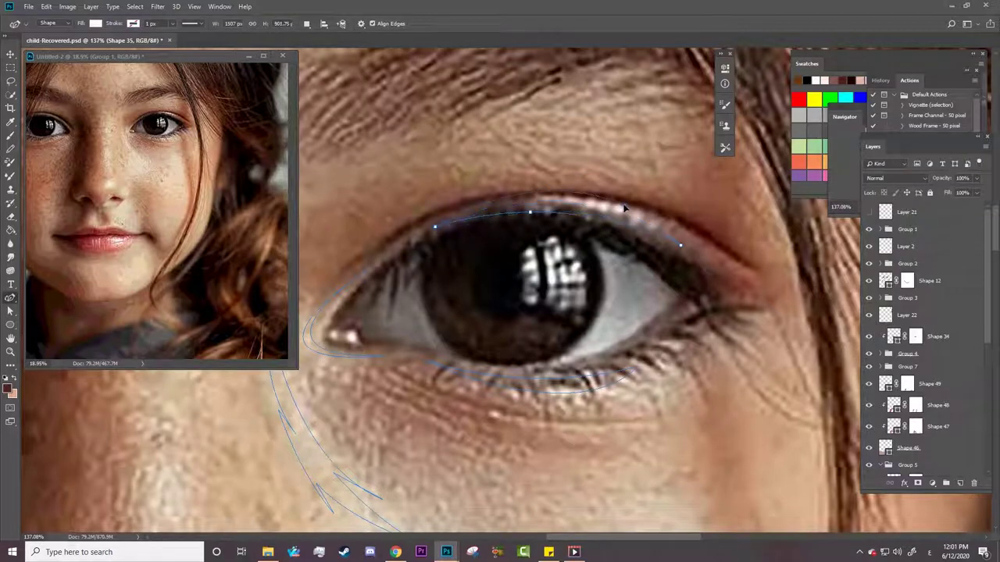
pyautogui.rightClick(529, 211)
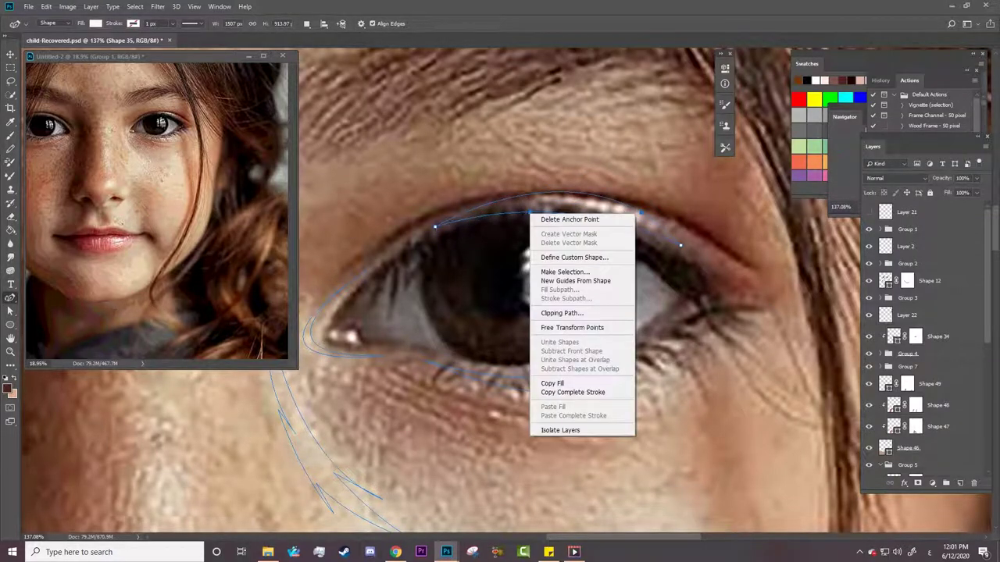
pyautogui.press('Escape')
pyautogui.moveTo(531, 212); pyautogui.dragTo(546, 204)
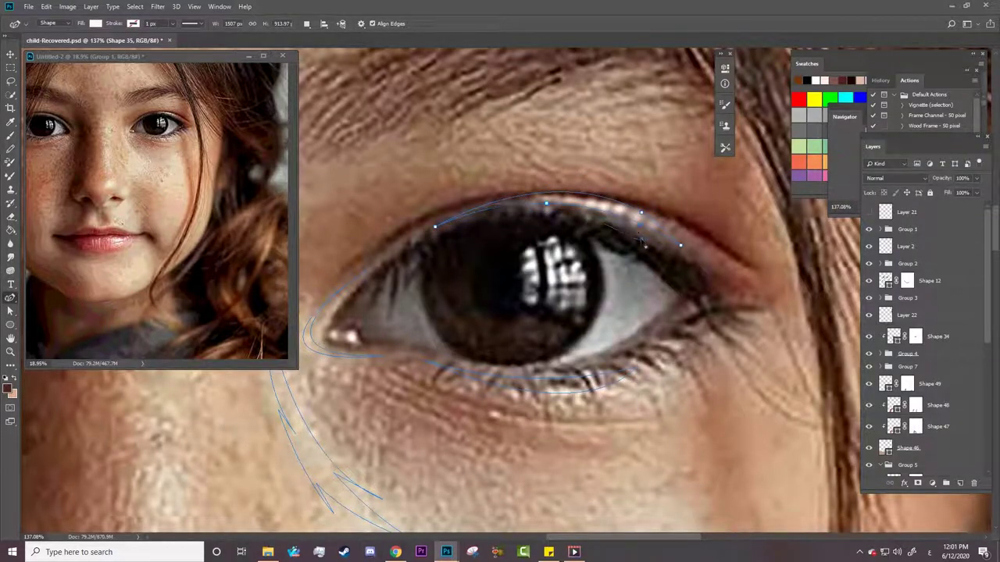
pyautogui.click(638, 226)
pyautogui.press('z')
pyautogui.moveTo(656, 235); pyautogui.dragTo(574, 358)
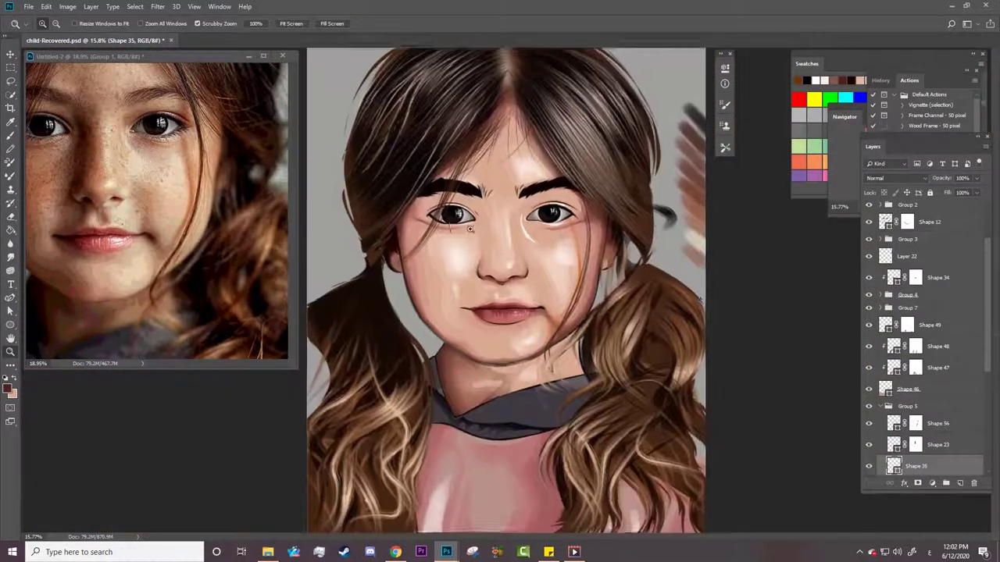
# Mask Shape 35 and paint out part of the white under-eye highlight.
pyautogui.moveTo(574, 357); pyautogui.dragTo(566, 273)
pyautogui.press('b')
pyautogui.click(932, 483)
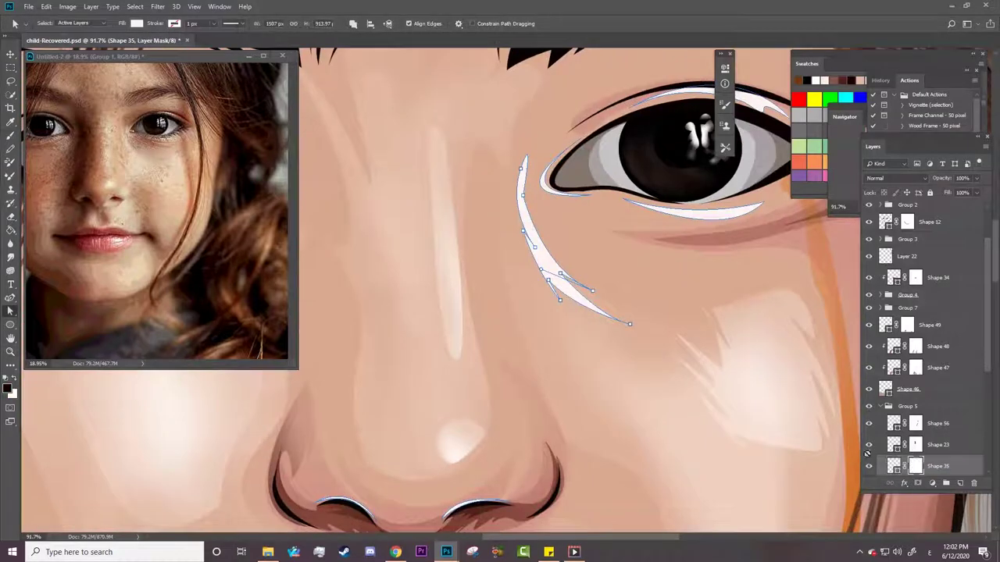
pyautogui.moveTo(577, 280); pyautogui.dragTo(540, 257)
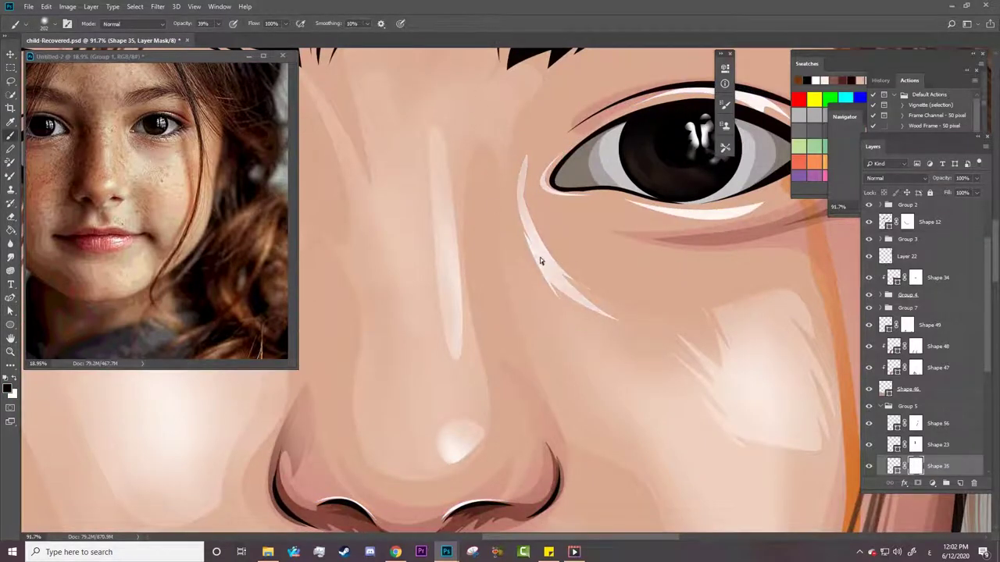
# Select Shape 21 and brush out the pale cheek highlight beside the mouth.
pyautogui.press('z')
pyautogui.moveTo(484, 178)
pyautogui.mouseDown()
pyautogui.moveTo(551, 350)
pyautogui.moveTo(567, 351)
pyautogui.mouseUp()
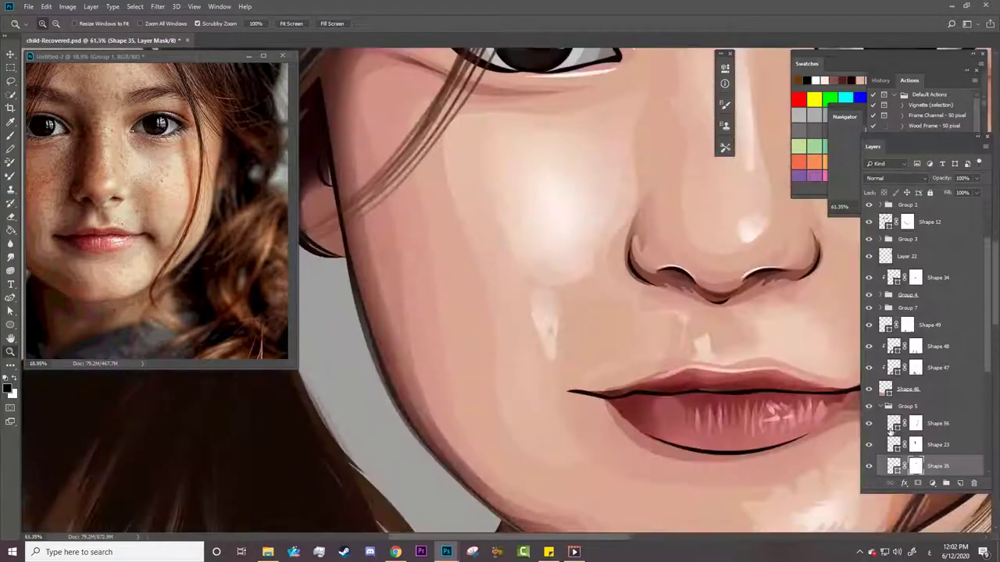
pyautogui.scroll(-3, 898, 422)
pyautogui.click(902, 413)
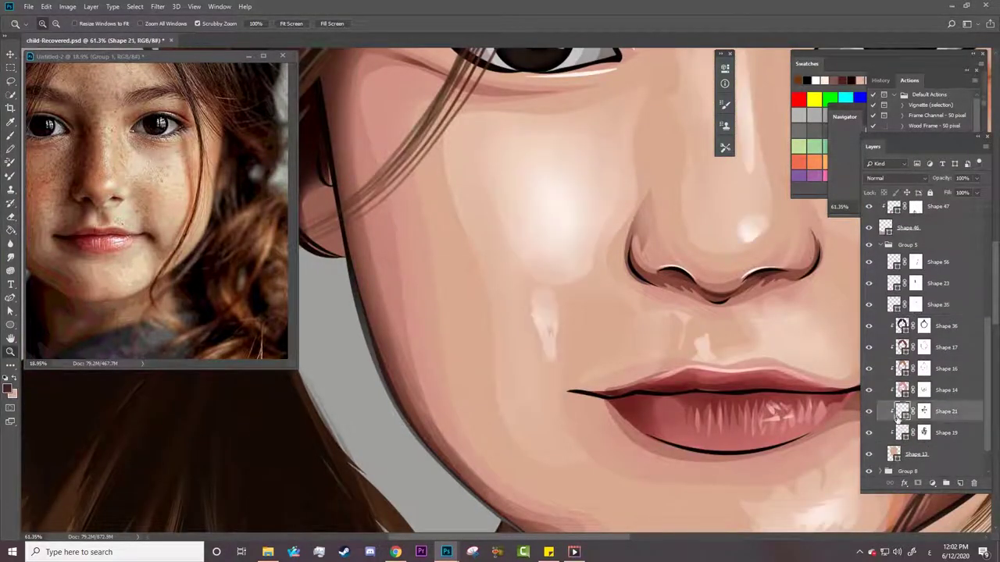
pyautogui.press('b')
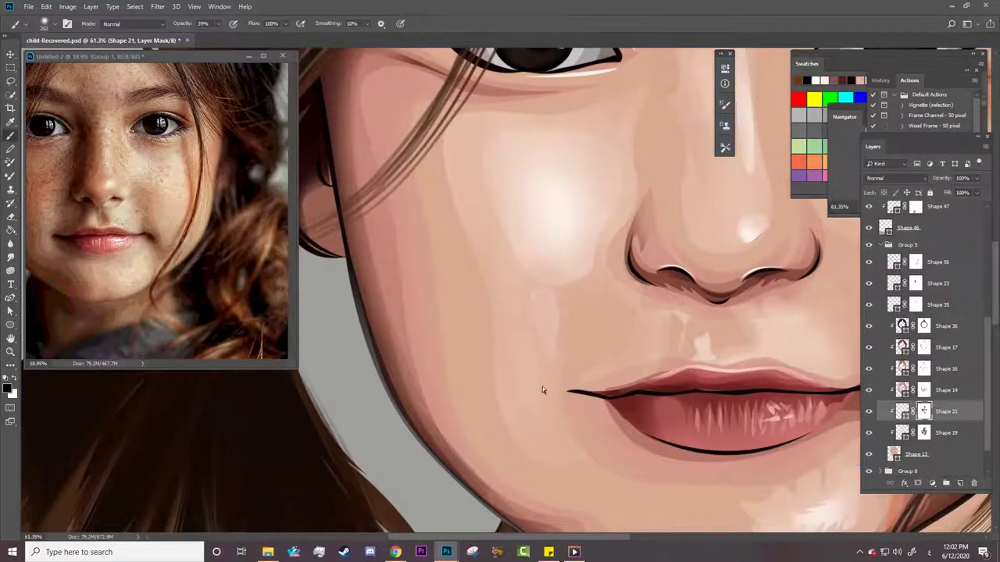
pyautogui.press('z')
pyautogui.moveTo(590, 346)
pyautogui.mouseDown()
pyautogui.moveTo(510, 353)
pyautogui.moveTo(570, 364)
pyautogui.mouseUp()
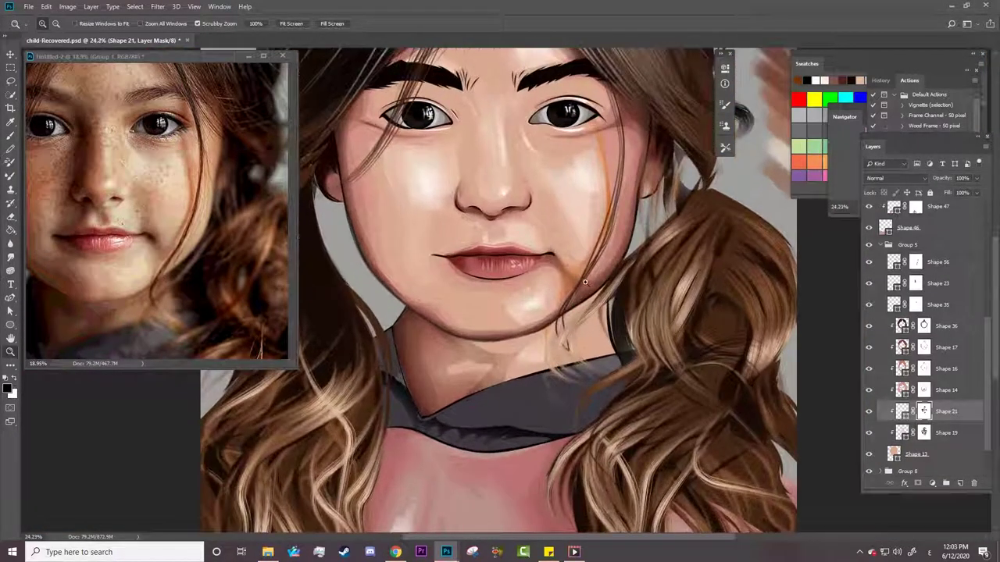
pyautogui.moveTo(584, 282)
pyautogui.mouseDown()
pyautogui.moveTo(538, 257)
pyautogui.moveTo(580, 249)
pyautogui.mouseUp()
# With the reference photo shown, trace a new eyebrow shape over the right-hand brow.
pyautogui.press('a')
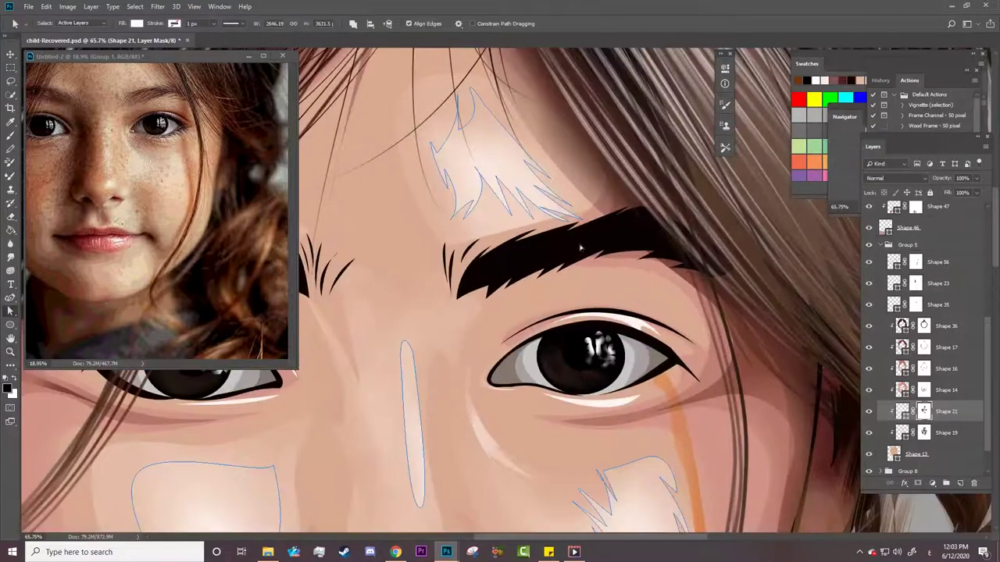
pyautogui.keyDown('ctrl'); pyautogui.click(580, 249); pyautogui.keyUp('ctrl')
pyautogui.click(868, 229)
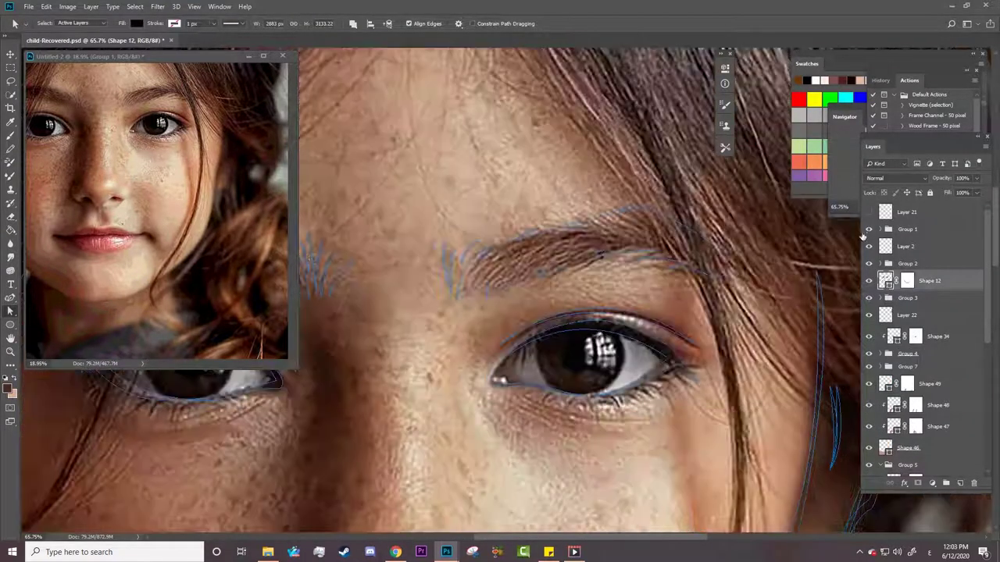
pyautogui.click(10, 297)
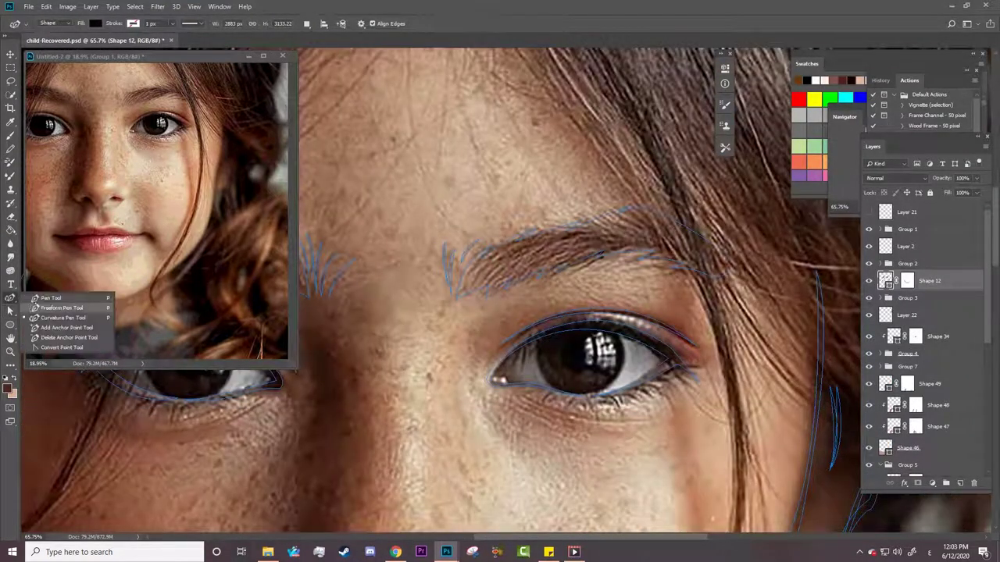
pyautogui.click(600, 250)
pyautogui.keyDown('alt'); pyautogui.click(556, 275); pyautogui.keyUp('alt')
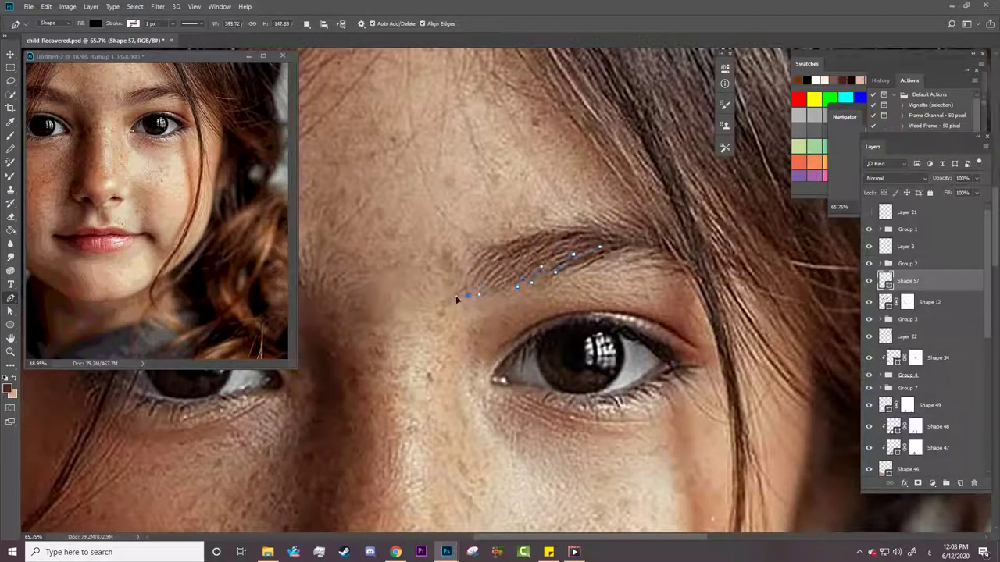
pyautogui.click(490, 249)
pyautogui.moveTo(598, 260)
pyautogui.mouseDown()
pyautogui.moveTo(559, 247)
pyautogui.moveTo(629, 240)
pyautogui.mouseUp()
# Hide the reference photo and fill the eyebrow with near-black #090303.
pyautogui.click(868, 228)
pyautogui.click(96, 23)
pyautogui.click(144, 44)
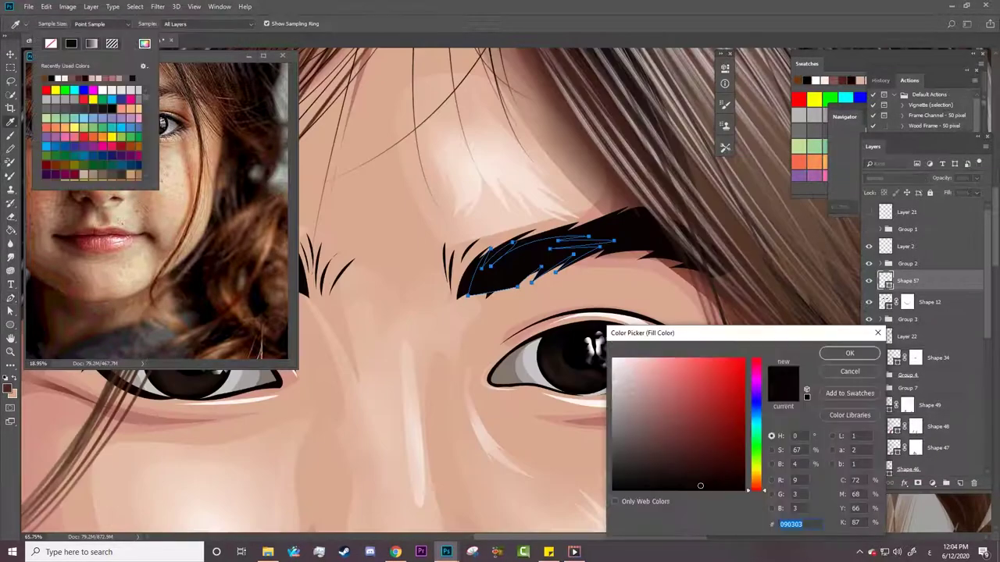
pyautogui.press('Return')
# Add and drag Curvature Pen anchors along the eyebrow's lower edge into spiky hairs.
pyautogui.press('z')
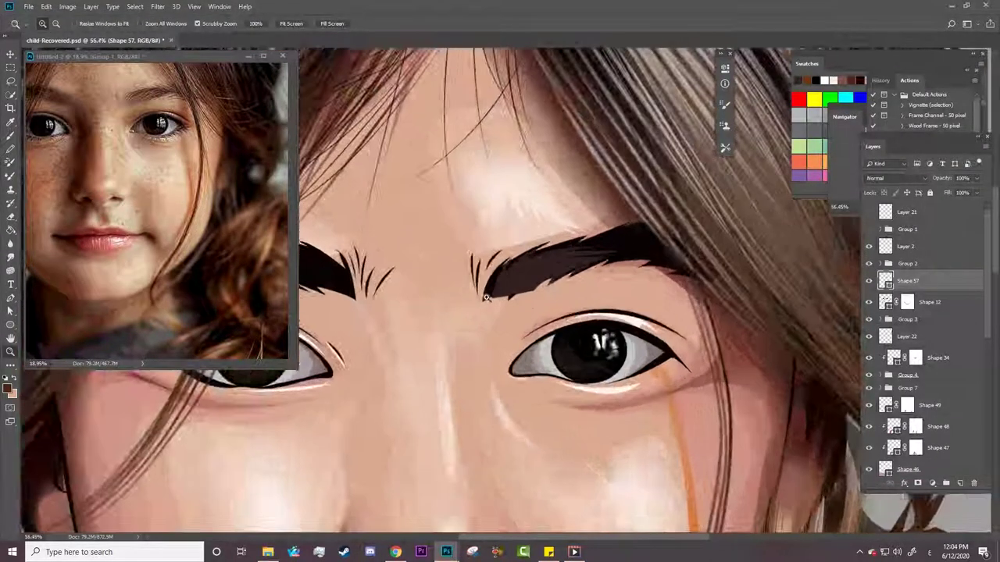
pyautogui.moveTo(468, 258); pyautogui.dragTo(642, 243)
pyautogui.press('p')
pyautogui.rightClick(10, 298)
pyautogui.click(63, 317)
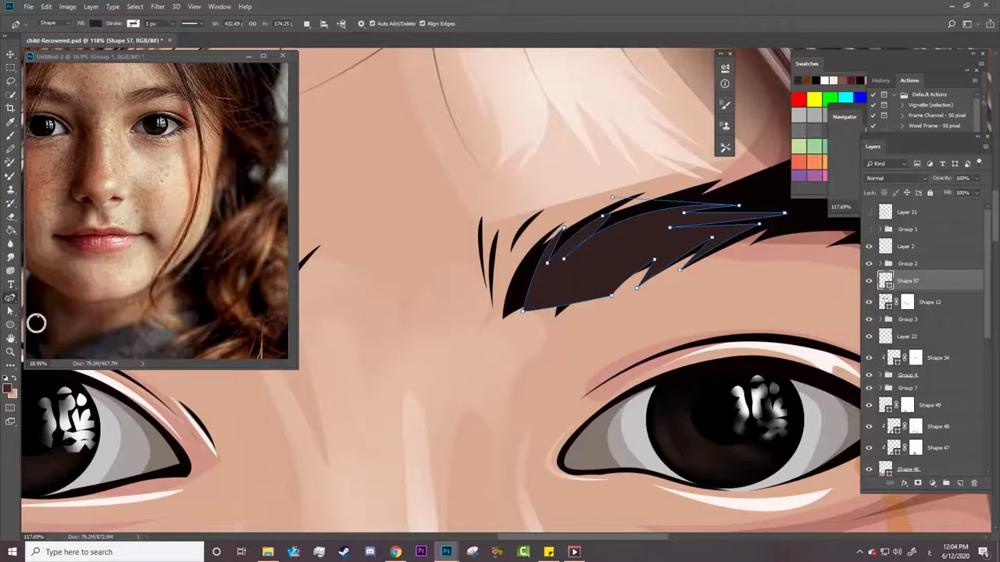
pyautogui.rightClick(10, 297)
pyautogui.click(63, 318)
pyautogui.moveTo(635, 267); pyautogui.dragTo(596, 308)
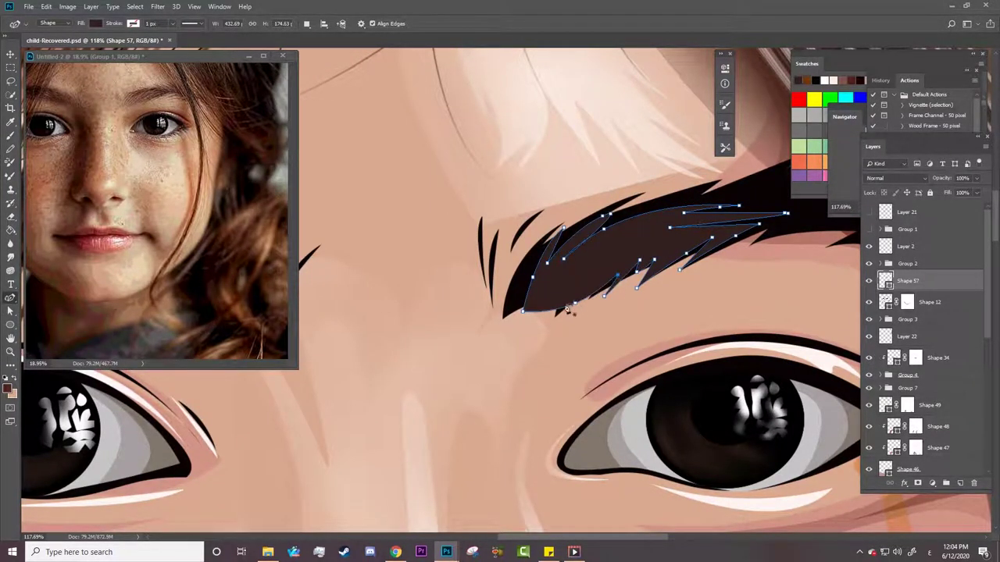
pyautogui.click(568, 287)
pyautogui.moveTo(522, 311); pyautogui.dragTo(542, 309)
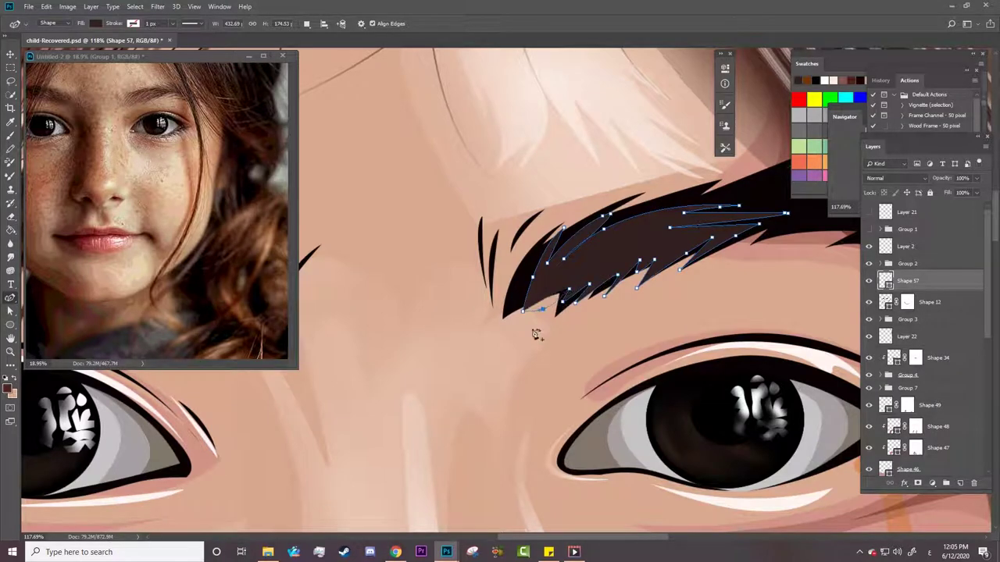
# Check the edited eyebrow path, then return to the Pen tool.
pyautogui.press('a')
pyautogui.scroll(-5, 536, 334)
pyautogui.scroll(4, 536, 334)
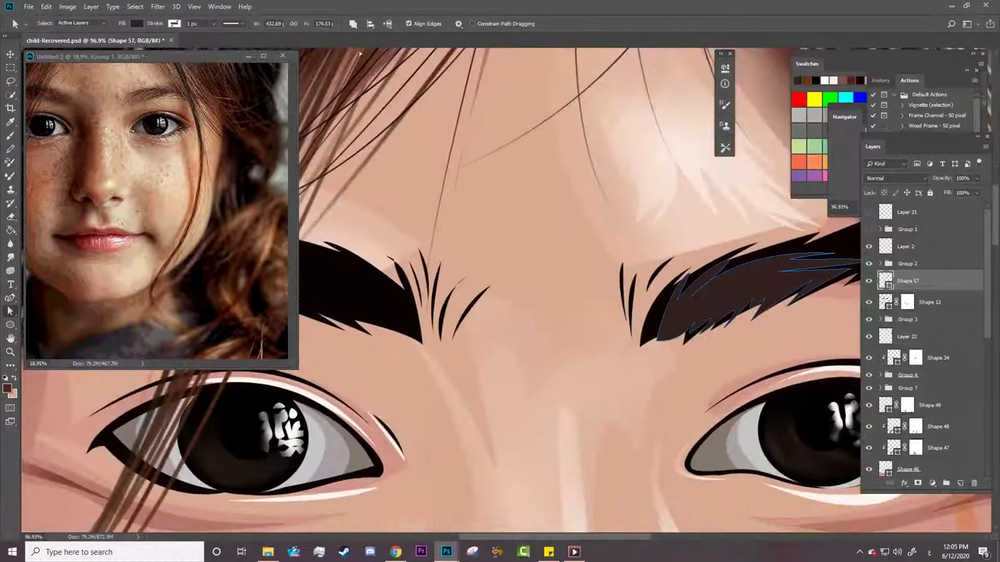
pyautogui.click(11, 297)
# Show the reference photo and add curved anchors along the brow toward its inner end.
pyautogui.click(868, 229)
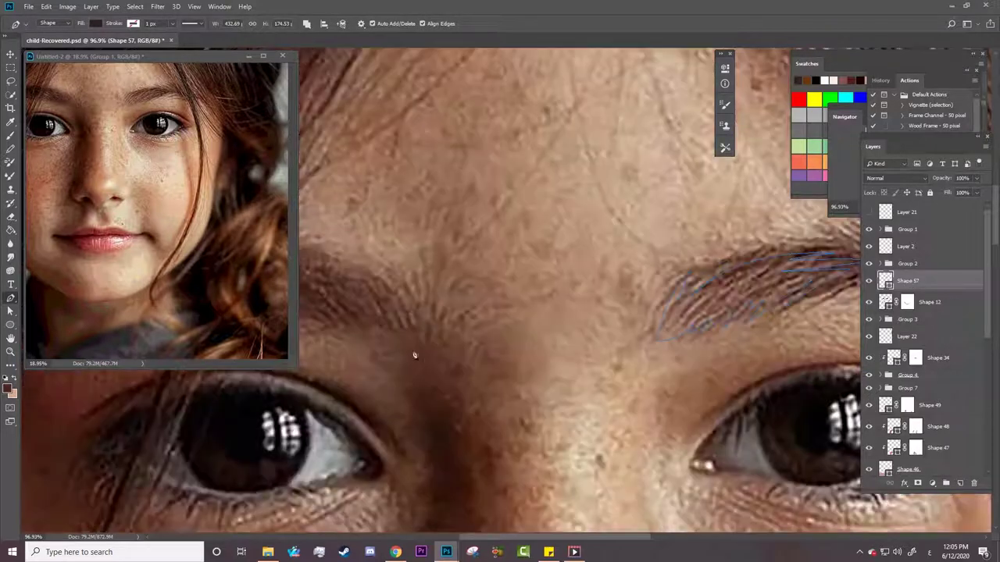
pyautogui.hscroll(-5, 467, 295)
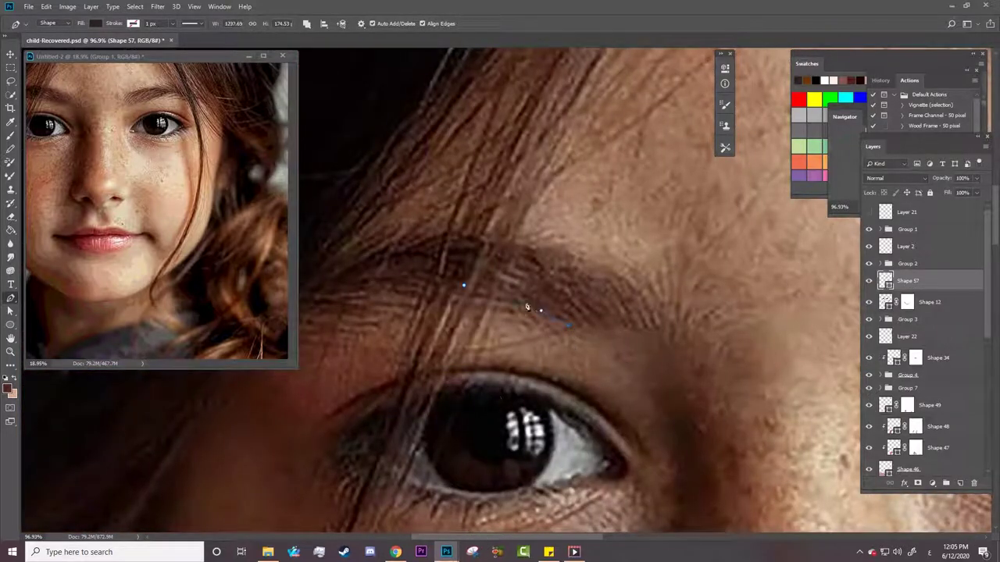
pyautogui.moveTo(596, 341)
pyautogui.mouseDown()
pyautogui.moveTo(583, 327)
pyautogui.moveTo(669, 351)
pyautogui.mouseUp()
pyautogui.moveTo(616, 278); pyautogui.dragTo(584, 260)
pyautogui.moveTo(497, 247); pyautogui.dragTo(528, 263)
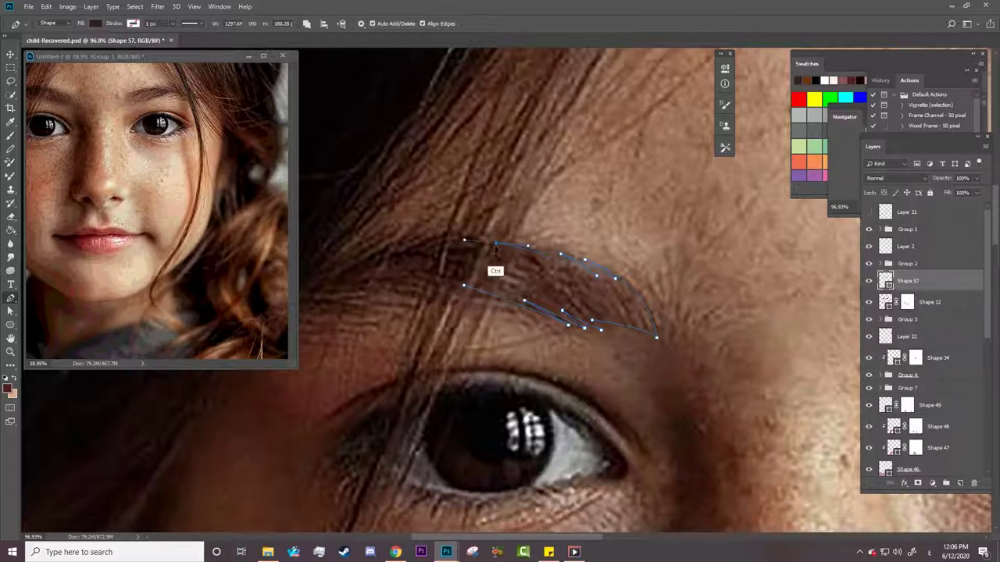
pyautogui.click(475, 243)
# Add four zigzag hair points along the brow's inner end.
pyautogui.rightClick(502, 248)
pyautogui.press('Escape')
pyautogui.click(445, 265)
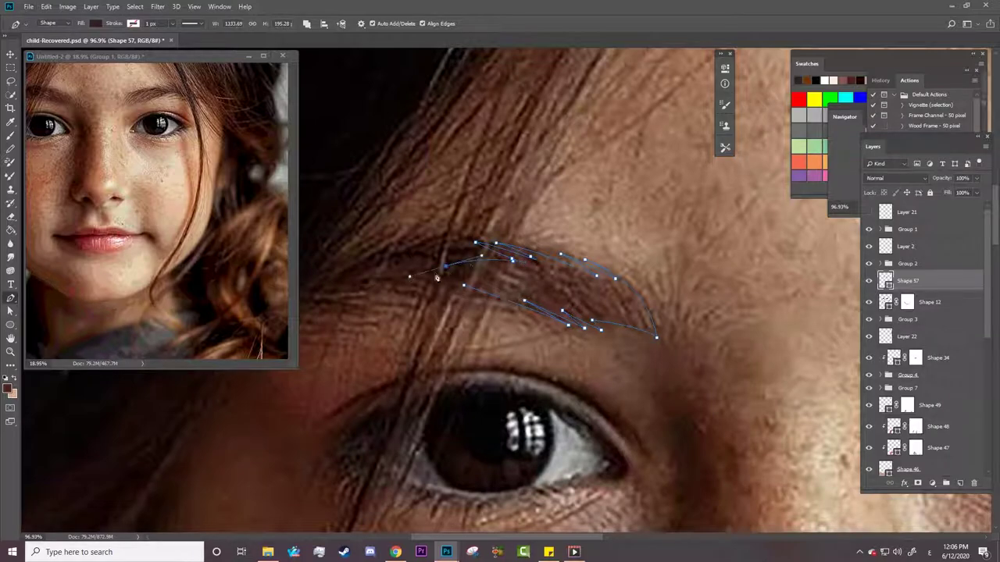
pyautogui.click(487, 268)
pyautogui.click(423, 279)
pyautogui.click(498, 281)
# Hide the reference photo, zoom out to the whole portrait and select Shape 49.
pyautogui.click(868, 229)
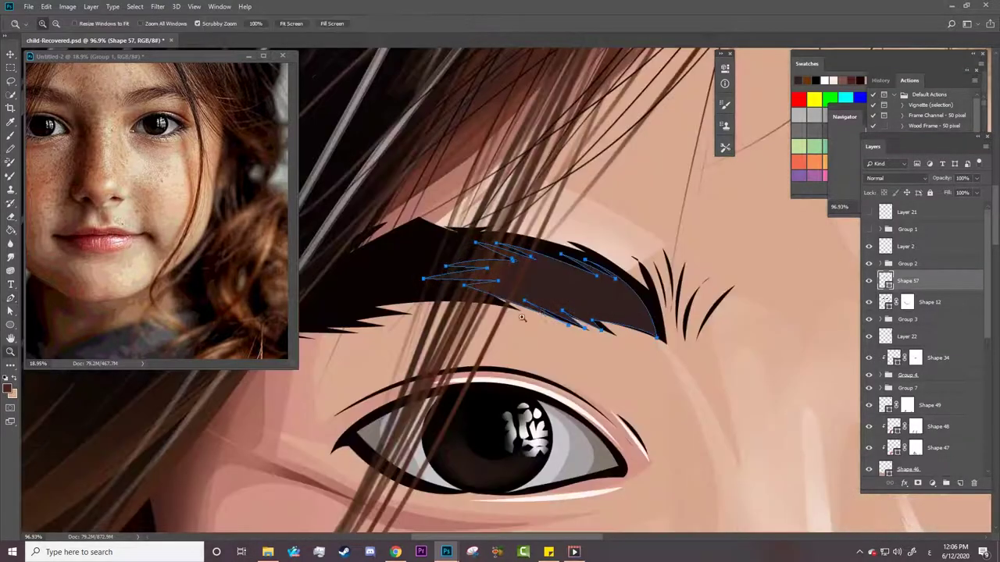
pyautogui.press('z')
pyautogui.moveTo(593, 219)
pyautogui.mouseDown()
pyautogui.moveTo(517, 220)
pyautogui.moveTo(703, 226)
pyautogui.mouseUp()
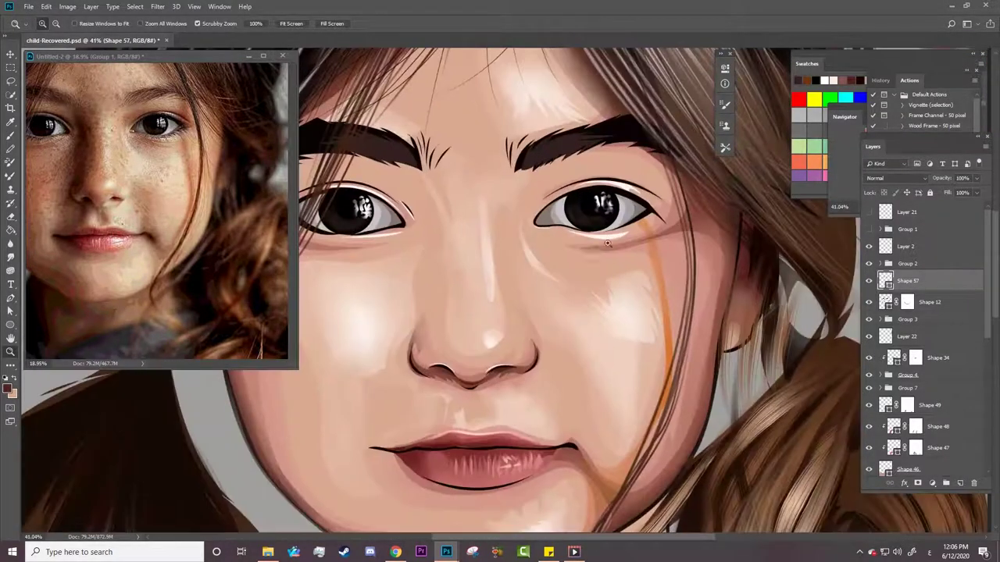
pyautogui.press('a')
pyautogui.click(875, 405)
pyautogui.hotkey('alt', '[')
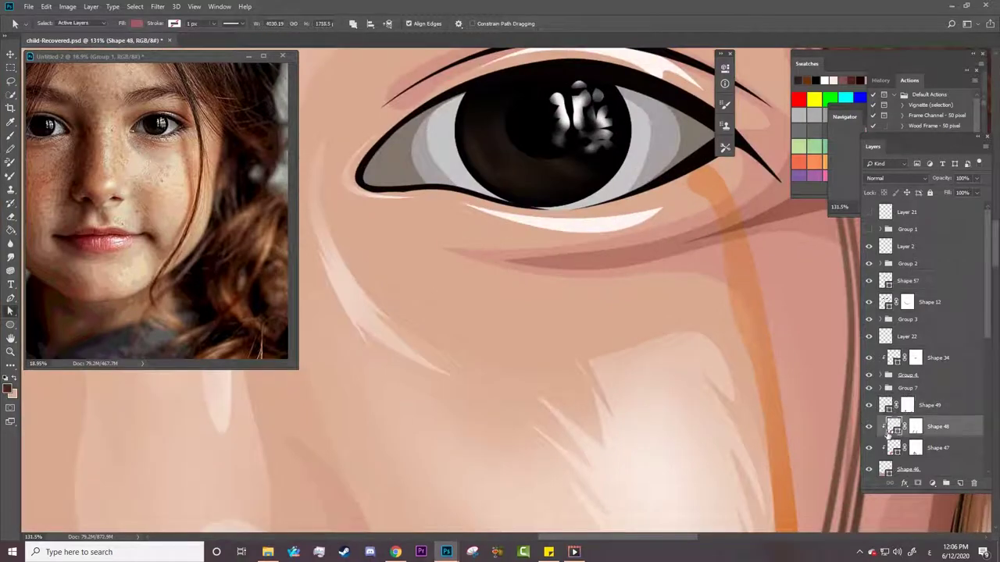
pyautogui.hotkey('alt', '[')
pyautogui.hotkey('alt', '[')
pyautogui.hotkey('alt', '[')
pyautogui.hotkey('alt', '[')
pyautogui.hotkey('alt', '[')
pyautogui.hotkey('alt', '[')
pyautogui.press('z')
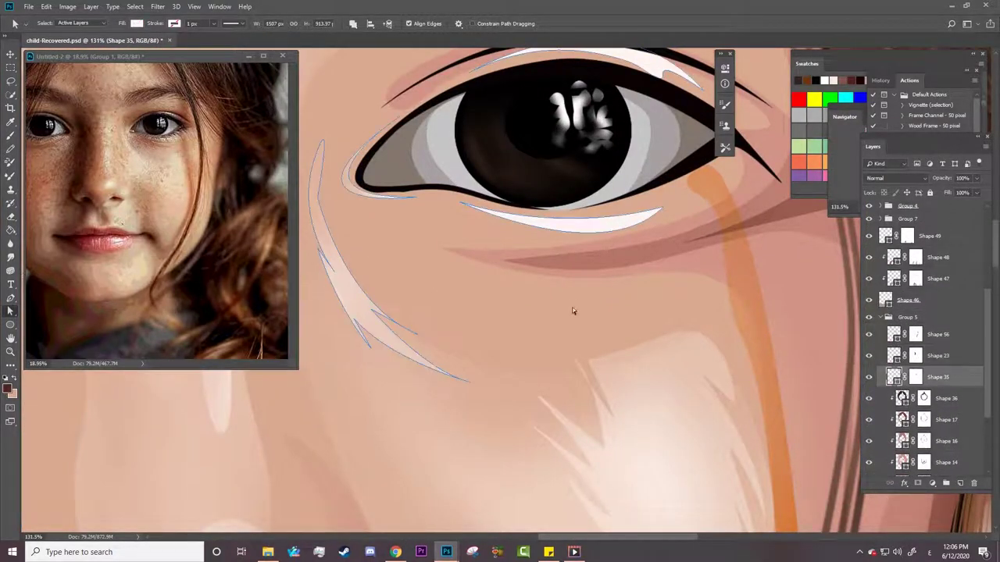
pyautogui.moveTo(571, 308); pyautogui.dragTo(500, 307)
pyautogui.moveTo(400, 218)
pyautogui.mouseDown()
pyautogui.moveTo(449, 214)
pyautogui.moveTo(375, 214)
pyautogui.mouseUp()
pyautogui.moveTo(573, 290); pyautogui.dragTo(733, 337)
pyautogui.press('a')
pyautogui.click(774, 318)
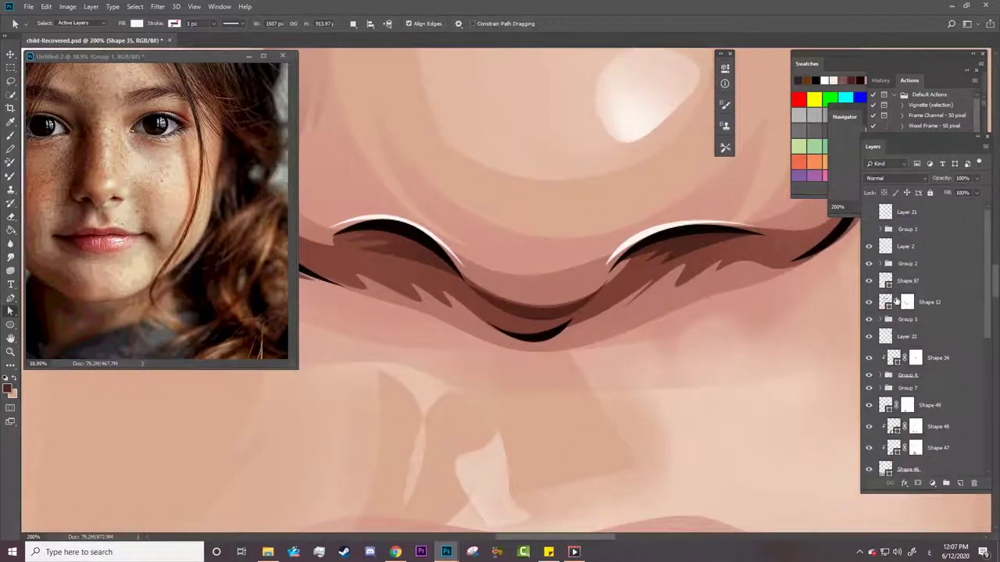
pyautogui.rightClick(10, 298)
pyautogui.click(47, 317)
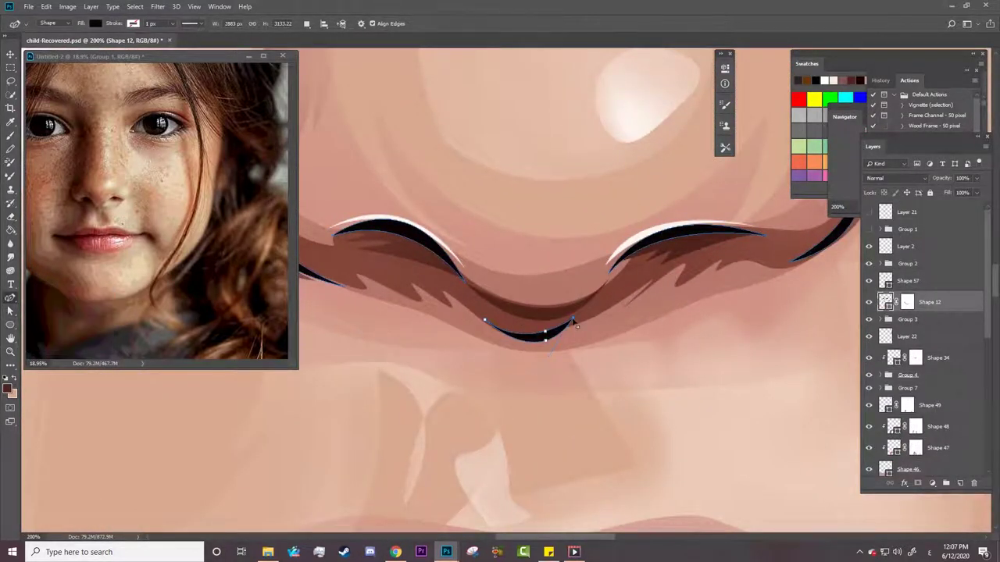
pyautogui.moveTo(531, 338); pyautogui.dragTo(544, 334)
pyautogui.press('z')
pyautogui.moveTo(632, 348)
pyautogui.mouseDown()
pyautogui.moveTo(637, 301)
pyautogui.moveTo(652, 301)
pyautogui.mouseUp()
pyautogui.press('a')
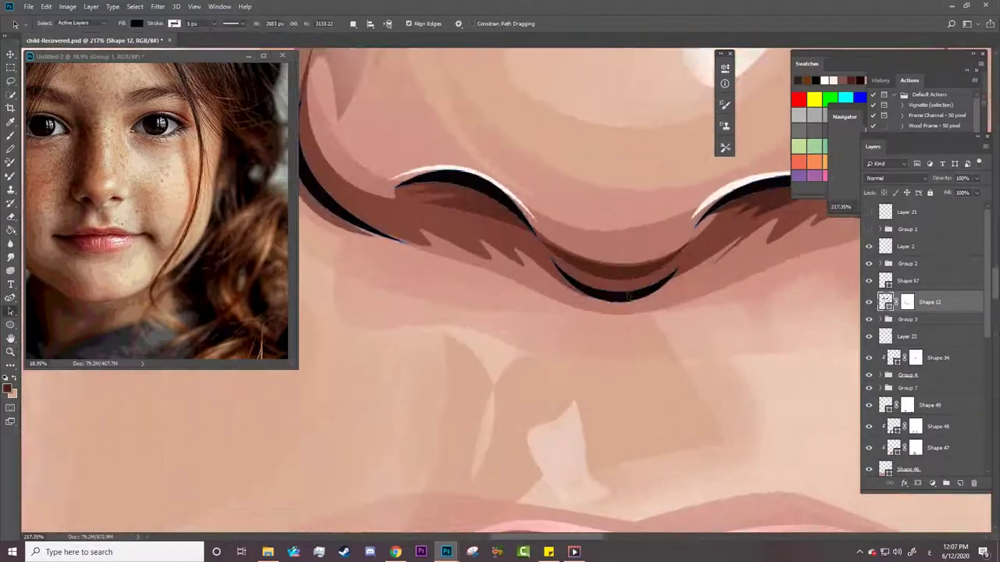
pyautogui.press('z')
pyautogui.moveTo(578, 325)
pyautogui.mouseDown()
pyautogui.moveTo(545, 351)
pyautogui.moveTo(500, 351)
pyautogui.mouseUp()
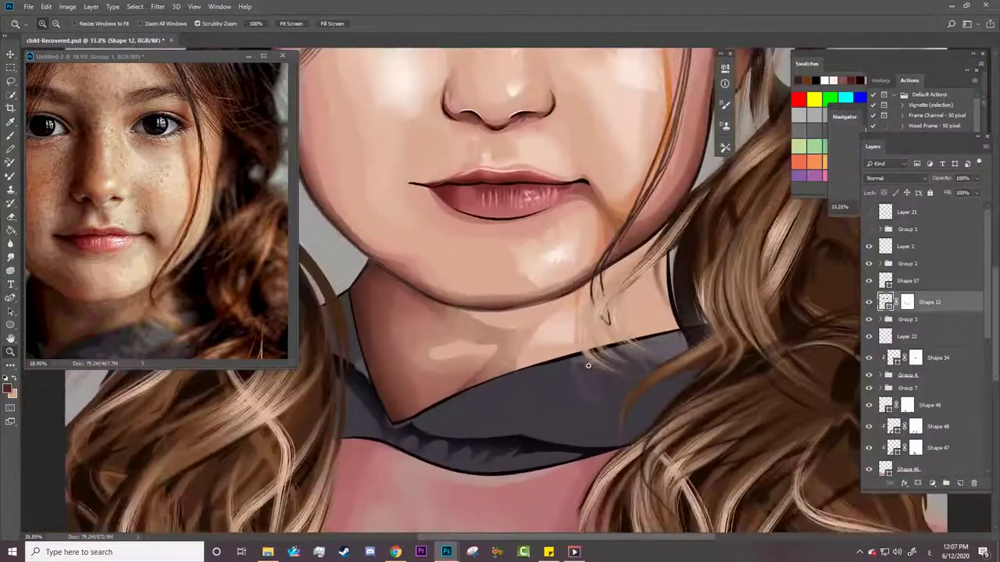
pyautogui.scroll(-5, 973, 466)
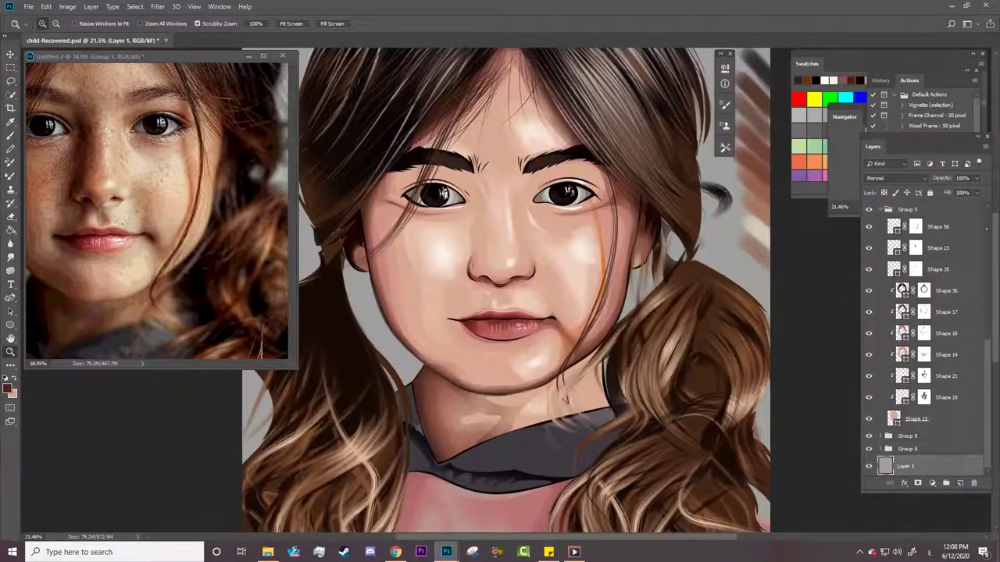
# Start a new Pen shape on the hair lock beside the neck.
pyautogui.scroll(10, 973, 467)
pyautogui.rightClick(11, 298)
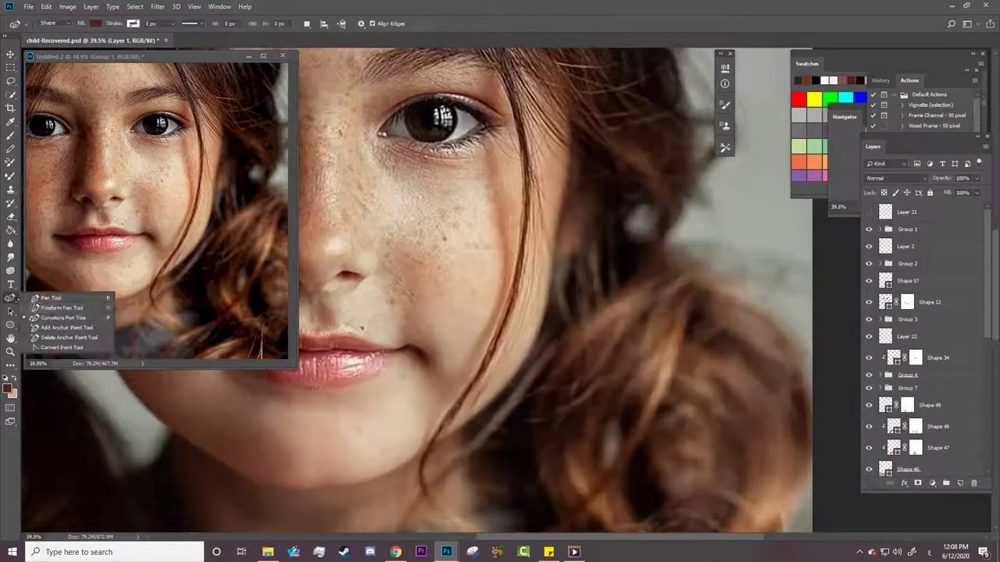
pyautogui.click(59, 300)
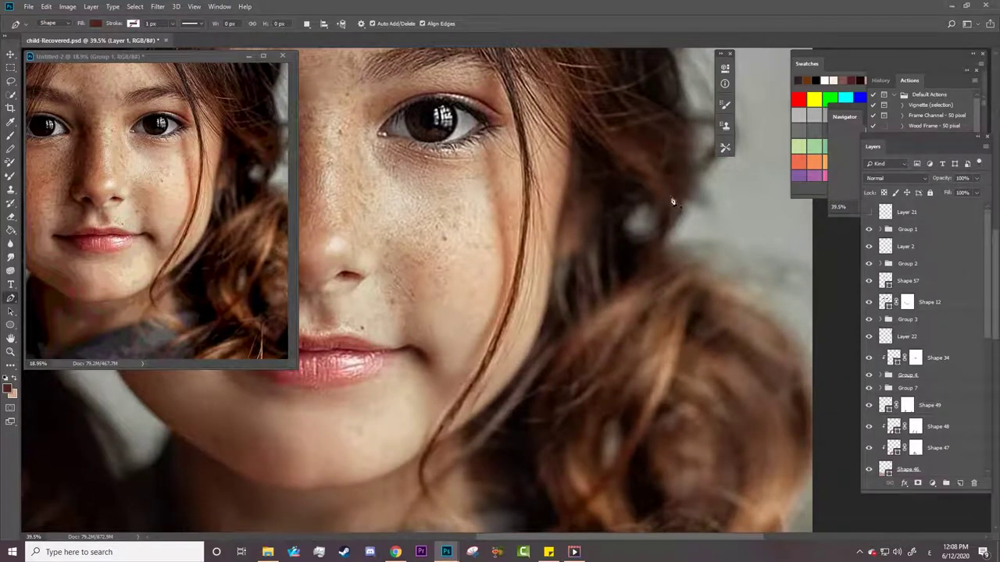
pyautogui.moveTo(651, 270); pyautogui.dragTo(642, 290)
pyautogui.click(569, 361)
pyautogui.moveTo(542, 456); pyautogui.dragTo(551, 482)
pyautogui.scroll(-5, 564, 489)
pyautogui.moveTo(639, 367); pyautogui.dragTo(646, 378)
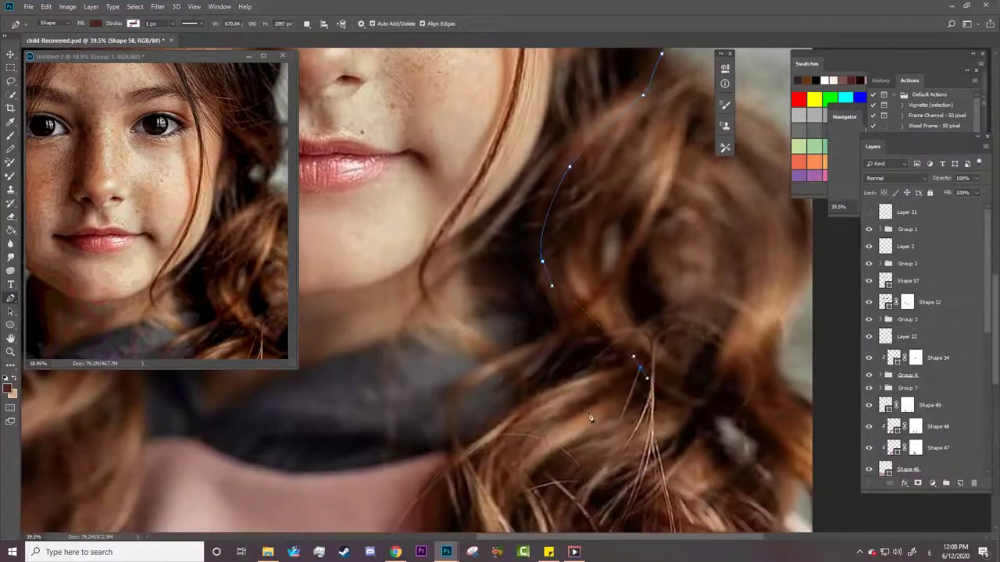
# Extend the strand's anchors down the cheek to the neck and shift one leftward.
pyautogui.scroll(-6, 590, 418)
pyautogui.moveTo(497, 230); pyautogui.dragTo(497, 332)
pyautogui.moveTo(480, 453); pyautogui.dragTo(451, 496)
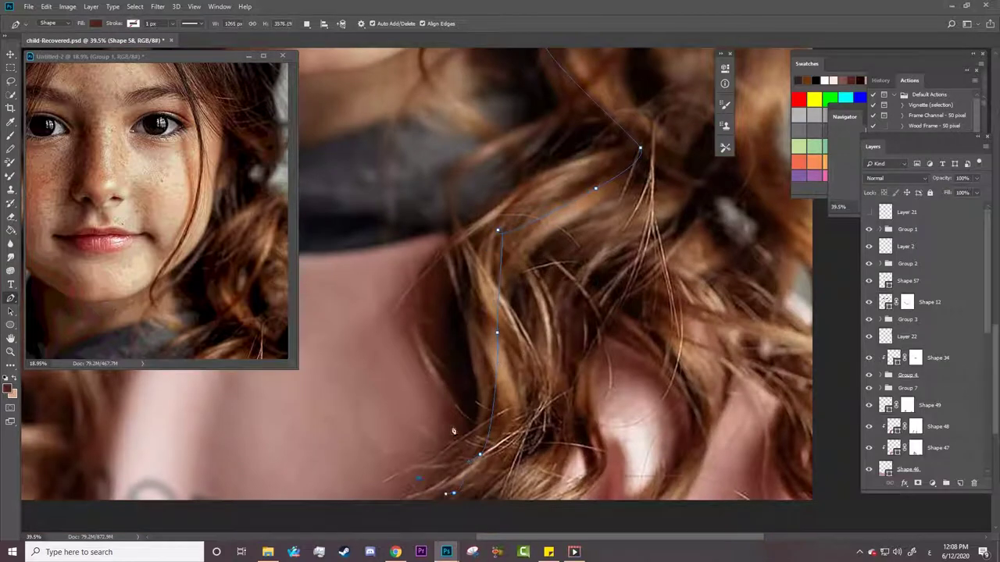
pyautogui.moveTo(524, 121); pyautogui.dragTo(517, 93)
pyautogui.scroll(5, 535, 117)
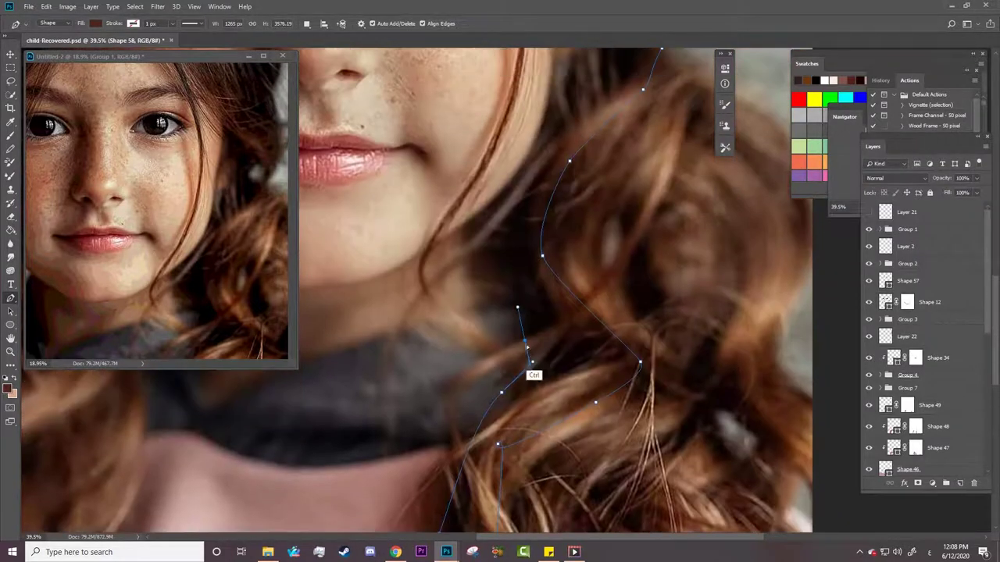
pyautogui.moveTo(526, 344); pyautogui.dragTo(498, 350)
pyautogui.scroll(3, 512, 178)
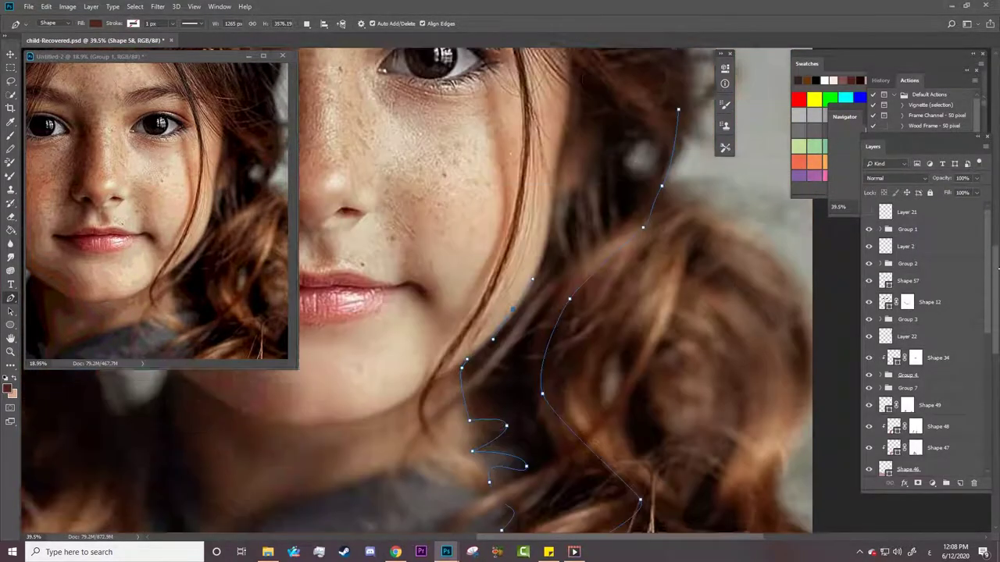
pyautogui.scroll(3, 512, 178)
pyautogui.click(95, 24)
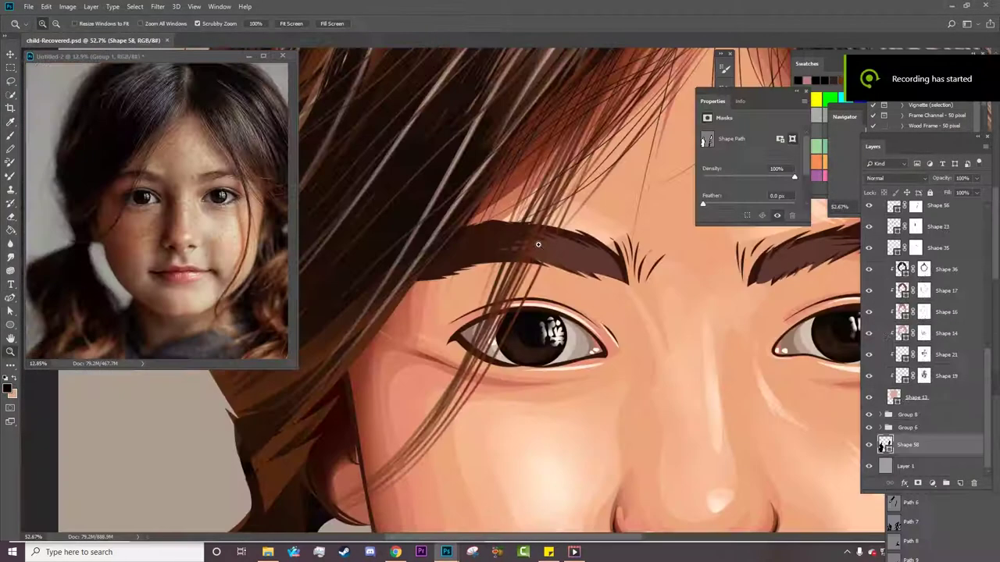
# Select the Shape 12 eyebrow, show the reference photo and reveal the brow's anchors.
pyautogui.moveTo(538, 244); pyautogui.dragTo(551, 266)
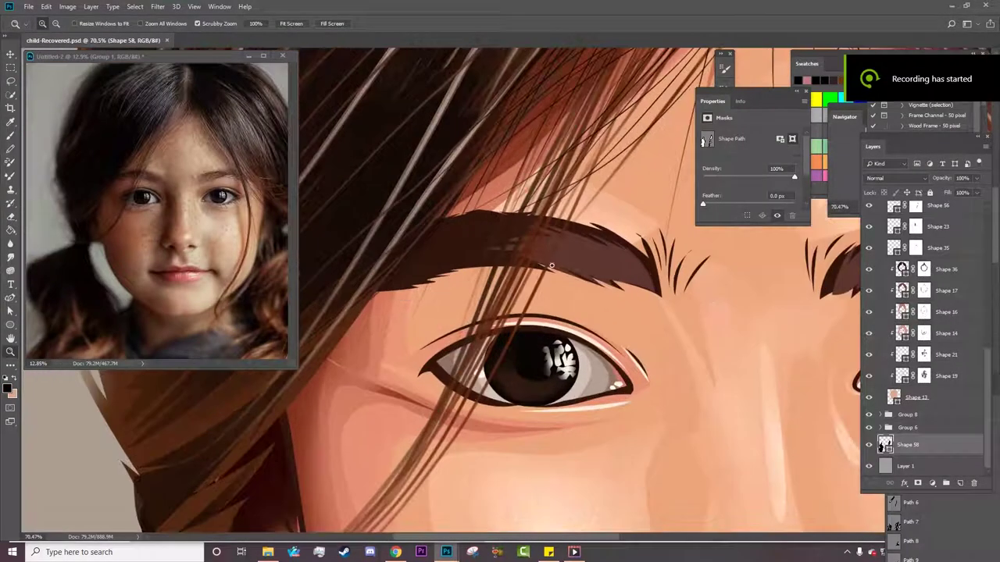
pyautogui.scroll(5, 922, 328)
pyautogui.scroll(2, 921, 328)
pyautogui.click(910, 302)
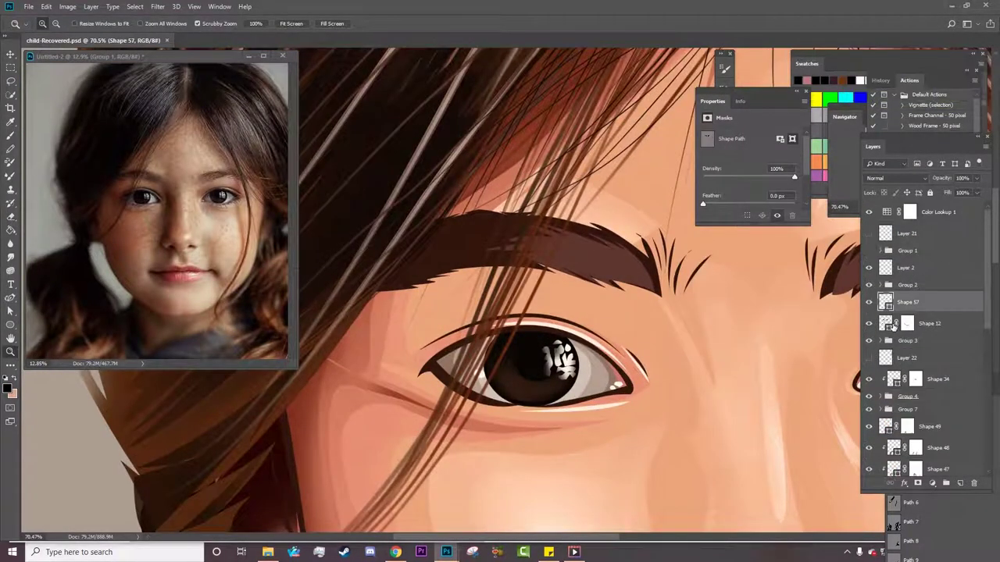
pyautogui.press('a')
pyautogui.hotkey('alt', '[')
pyautogui.click(869, 251)
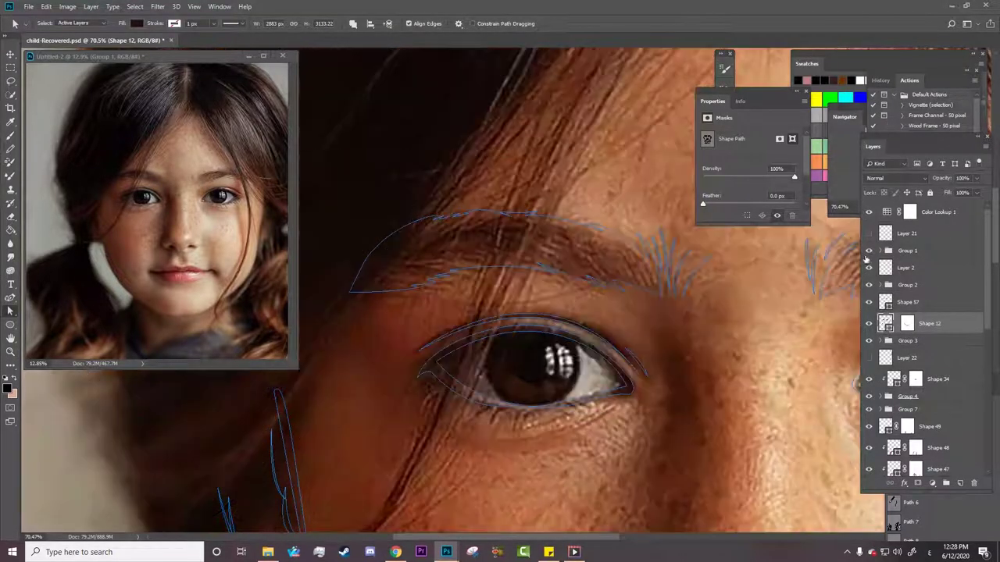
pyautogui.scroll(2, 463, 277)
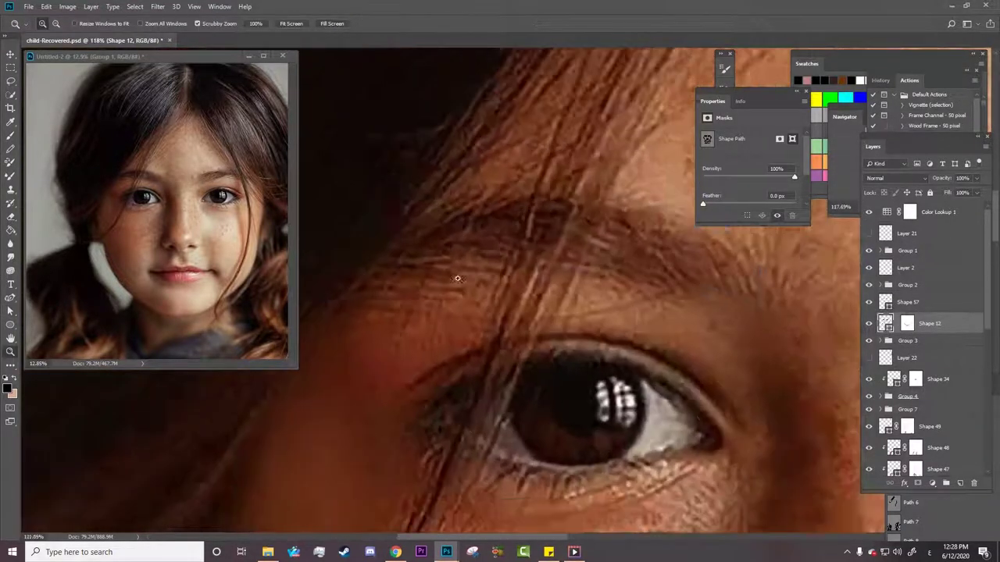
pyautogui.press('p')
pyautogui.keyDown('ctrl'); pyautogui.click(499, 270); pyautogui.keyUp('ctrl')
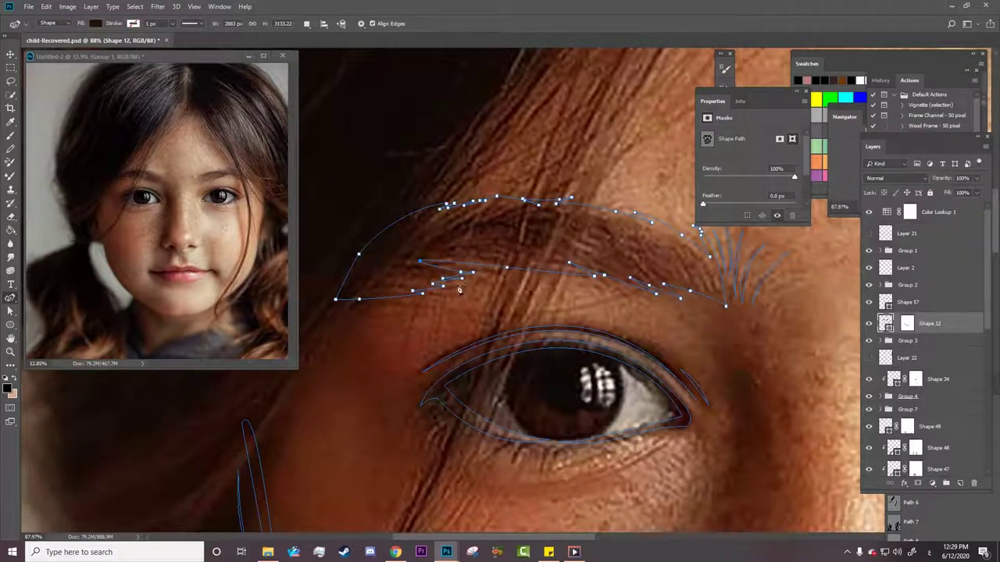
# Move the left brow's anchors and pull handles to bend its curve toward the photo.
pyautogui.moveTo(413, 279); pyautogui.dragTo(391, 269)
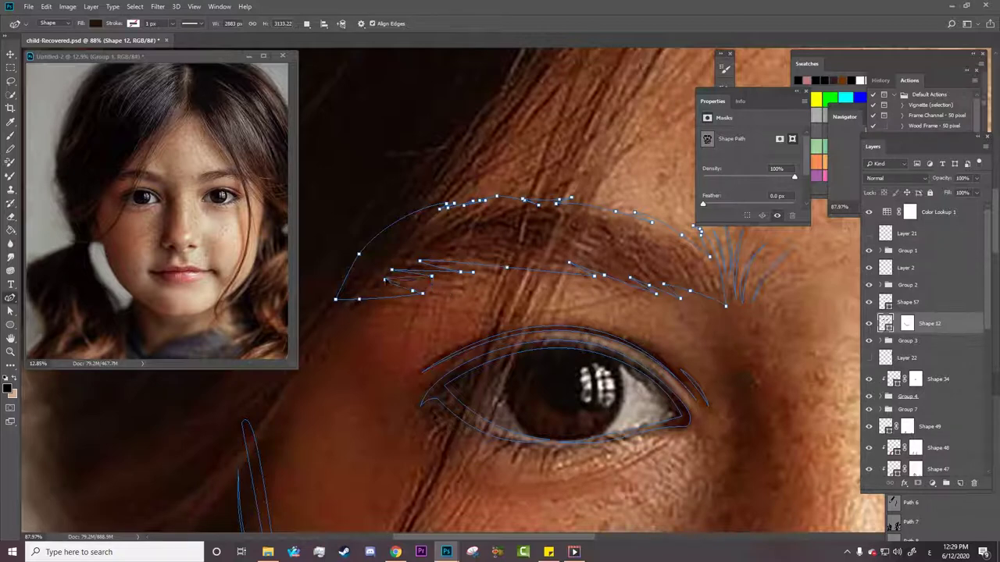
pyautogui.moveTo(386, 279)
pyautogui.mouseDown()
pyautogui.moveTo(411, 288)
pyautogui.moveTo(350, 294)
pyautogui.mouseUp()
pyautogui.rightClick(414, 293)
pyautogui.press('Escape')
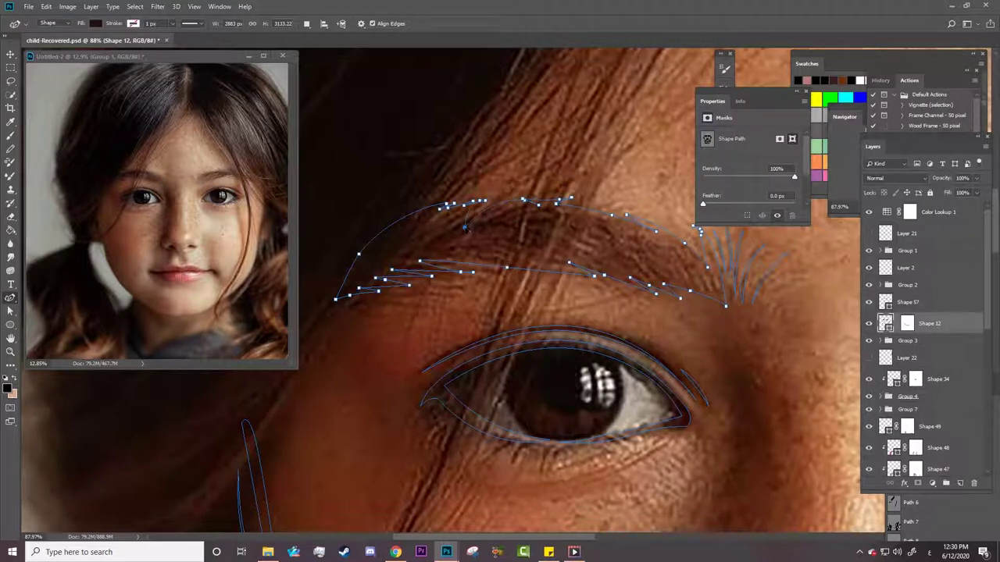
pyautogui.moveTo(523, 201); pyautogui.dragTo(501, 215)
pyautogui.click(525, 202)
pyautogui.press('z')
pyautogui.click(457, 216)
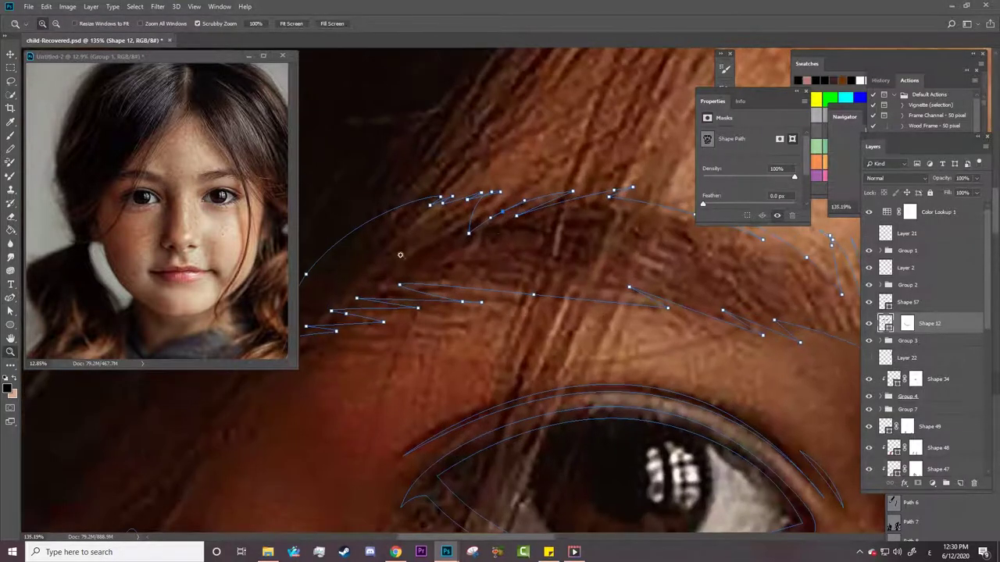
# Delete five surplus anchors from the brow's top edge and curve.
pyautogui.rightClick(10, 297)
pyautogui.click(47, 297)
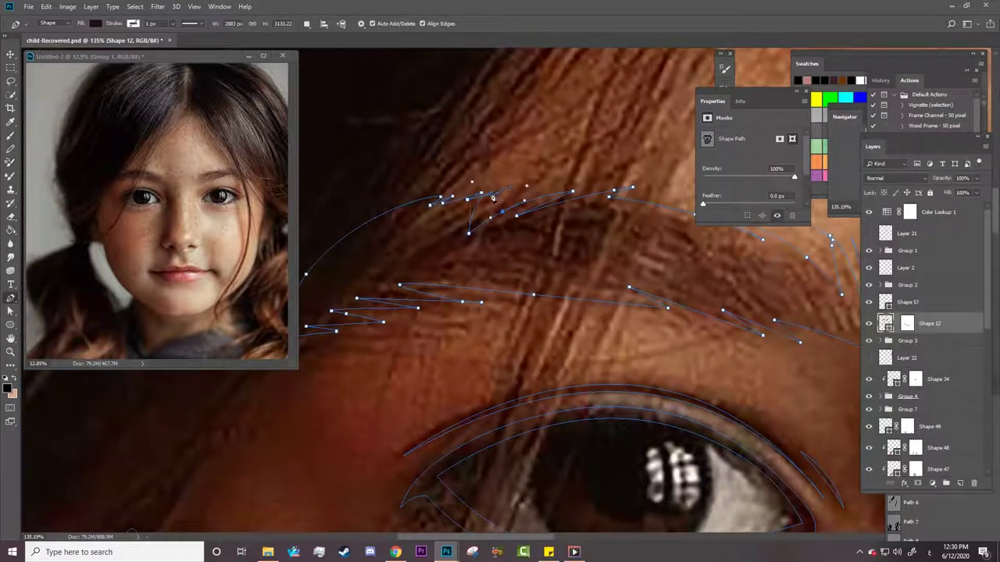
pyautogui.click(471, 202)
pyautogui.click(442, 201)
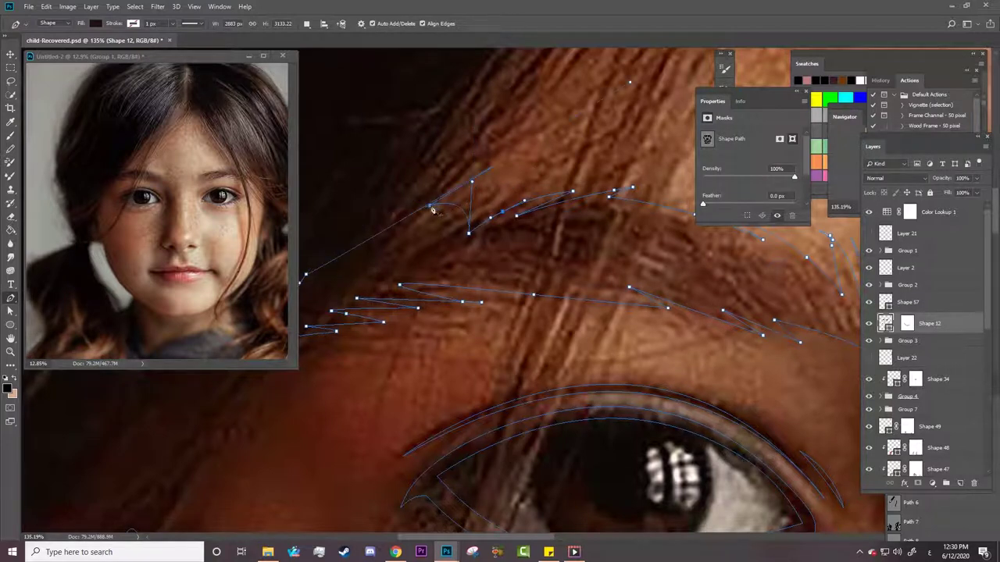
pyautogui.click(468, 232)
pyautogui.click(503, 215)
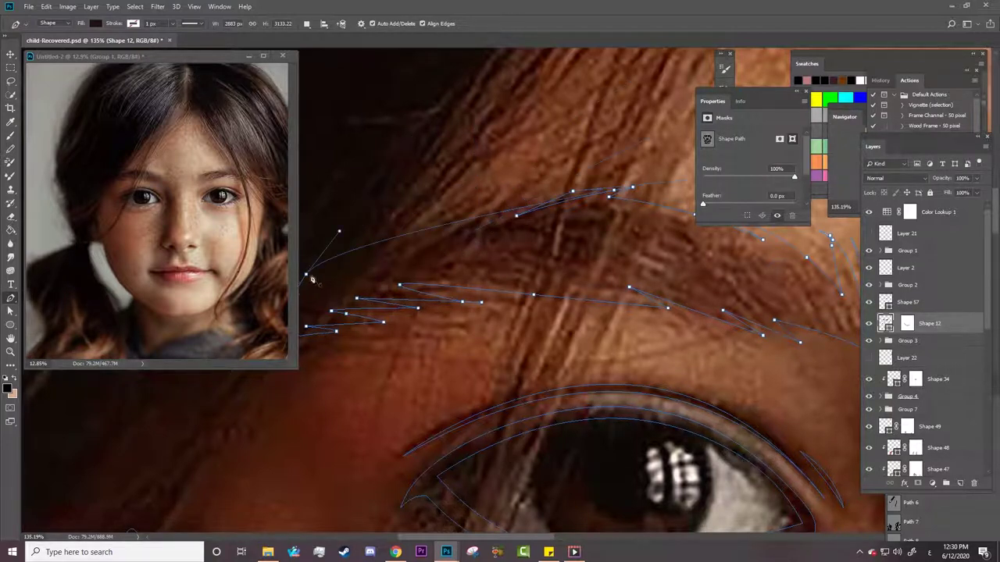
pyautogui.click(306, 275)
# Refine the brow's upper edge with Curvature Pen anchors and a corner point.
pyautogui.rightClick(11, 299)
pyautogui.click(62, 321)
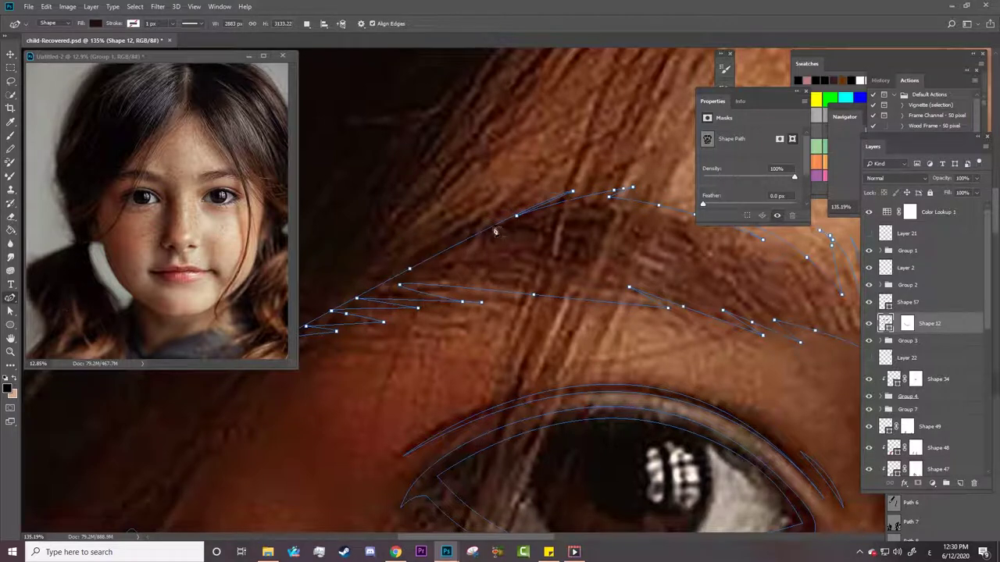
pyautogui.moveTo(517, 212); pyautogui.dragTo(529, 198)
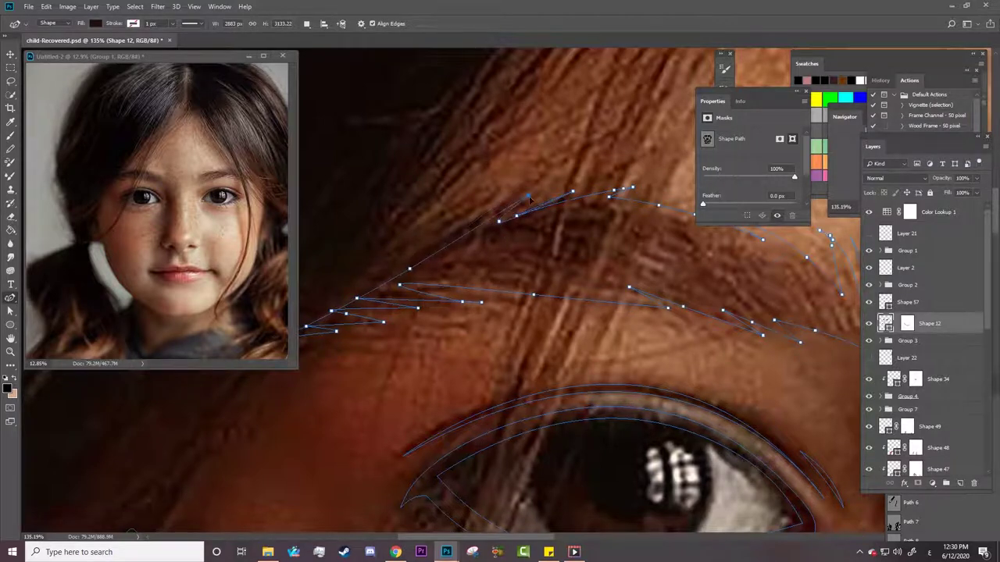
pyautogui.click(520, 223)
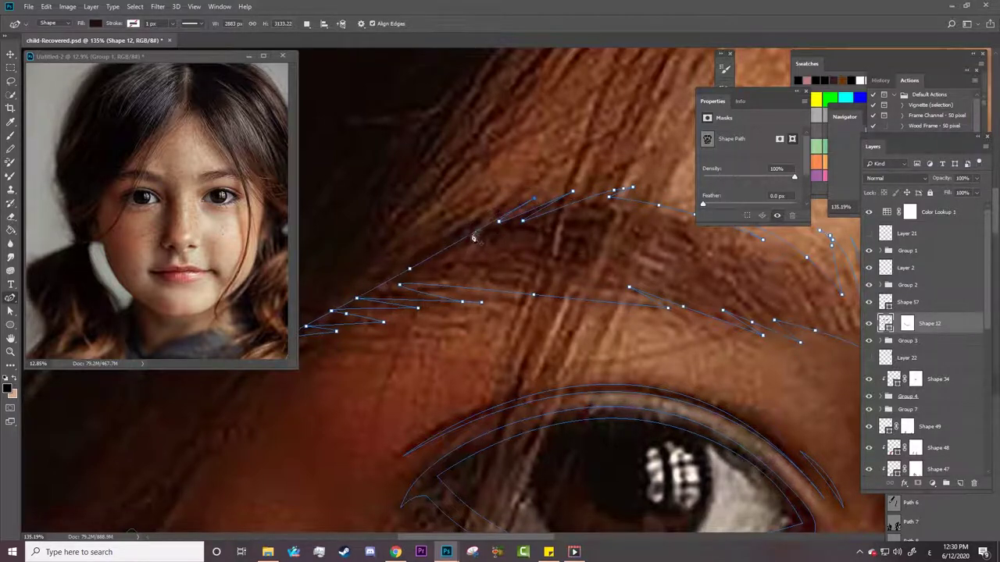
pyautogui.click(496, 209)
pyautogui.click(462, 232)
pyautogui.click(410, 269)
# Hide the reference photo to review the reshaped eyebrow.
pyautogui.scroll(-2, 517, 401)
pyautogui.scroll(-2, 547, 382)
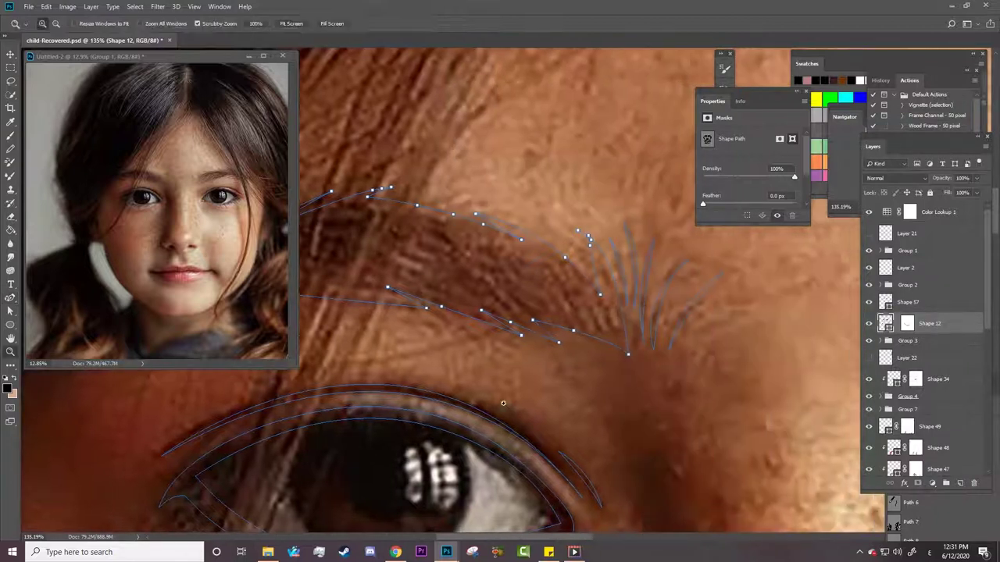
pyautogui.scroll(-3, 653, 347)
pyautogui.click(869, 251)
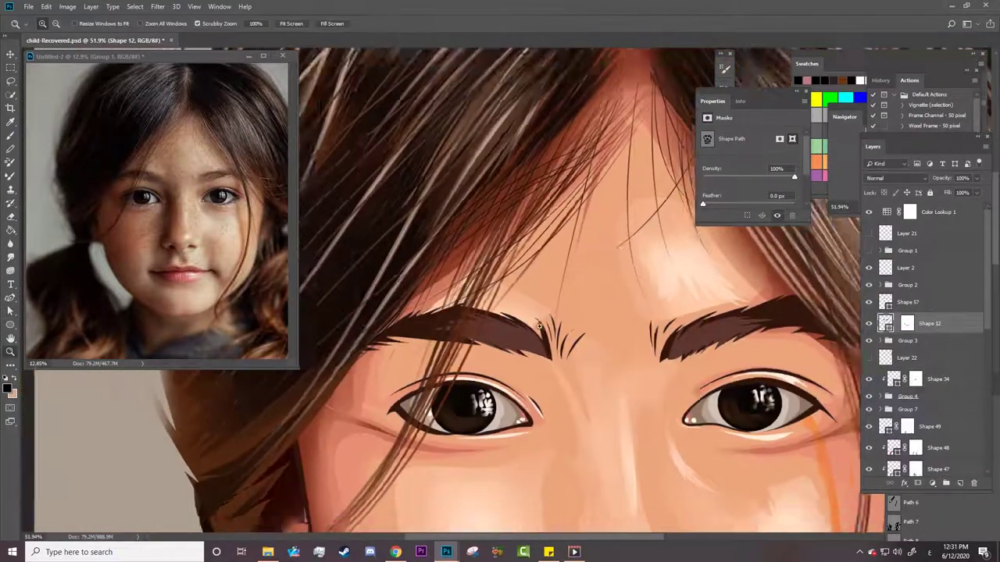
pyautogui.scroll(-3, 560, 328)
# Reshape the brow's outer-end curve and the spiky hairs at its inner end.
pyautogui.scroll(8, 560, 327)
pyautogui.scroll(5, 573, 279)
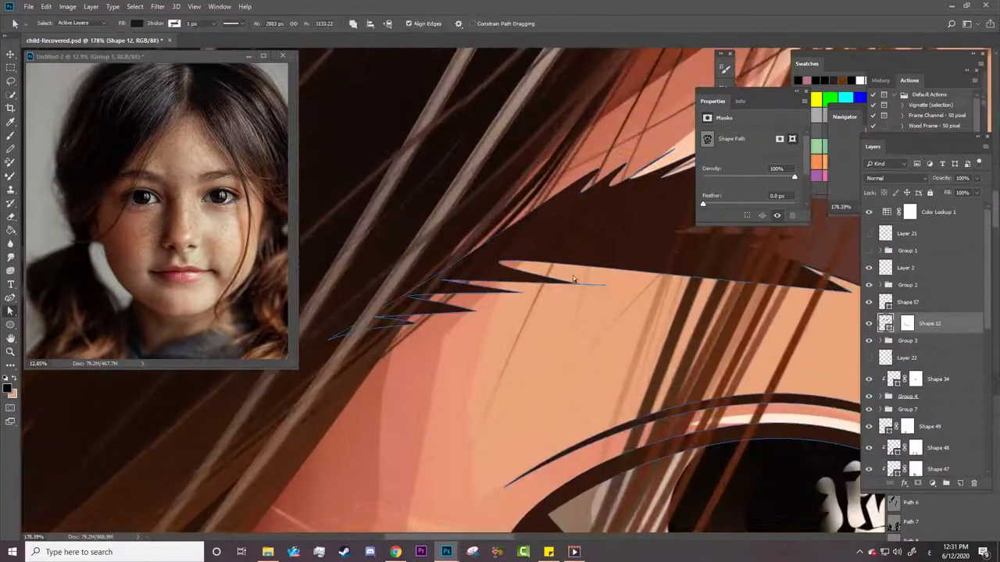
pyautogui.press('p')
pyautogui.moveTo(610, 292); pyautogui.dragTo(604, 274)
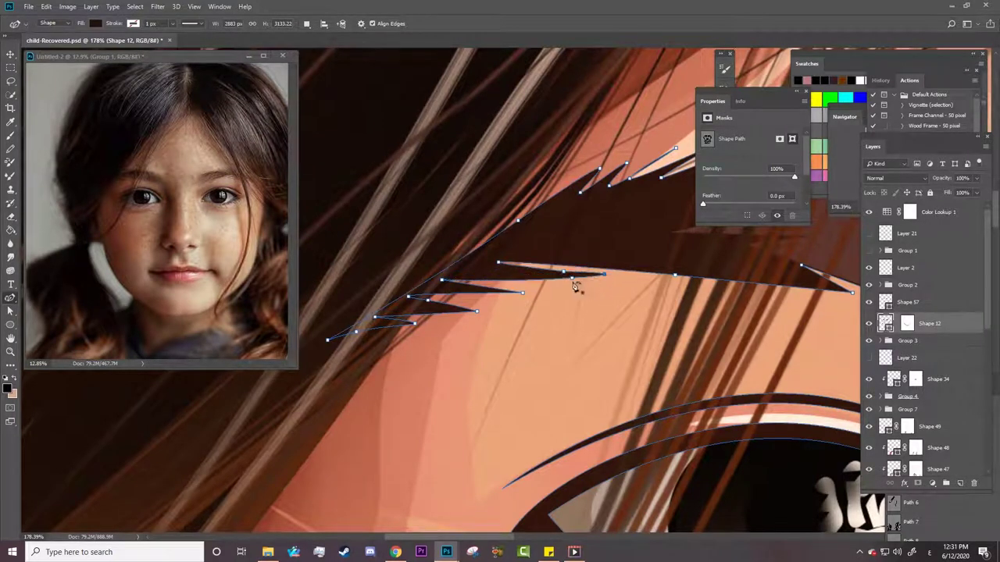
pyautogui.moveTo(442, 280)
pyautogui.mouseDown()
pyautogui.moveTo(478, 279)
pyautogui.moveTo(490, 294)
pyautogui.mouseUp()
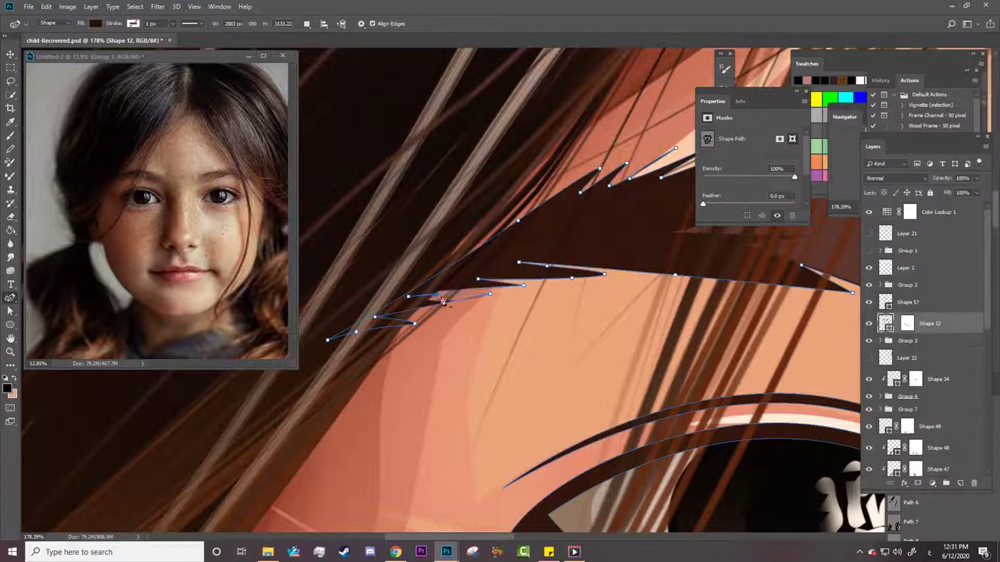
pyautogui.moveTo(518, 263); pyautogui.dragTo(510, 270)
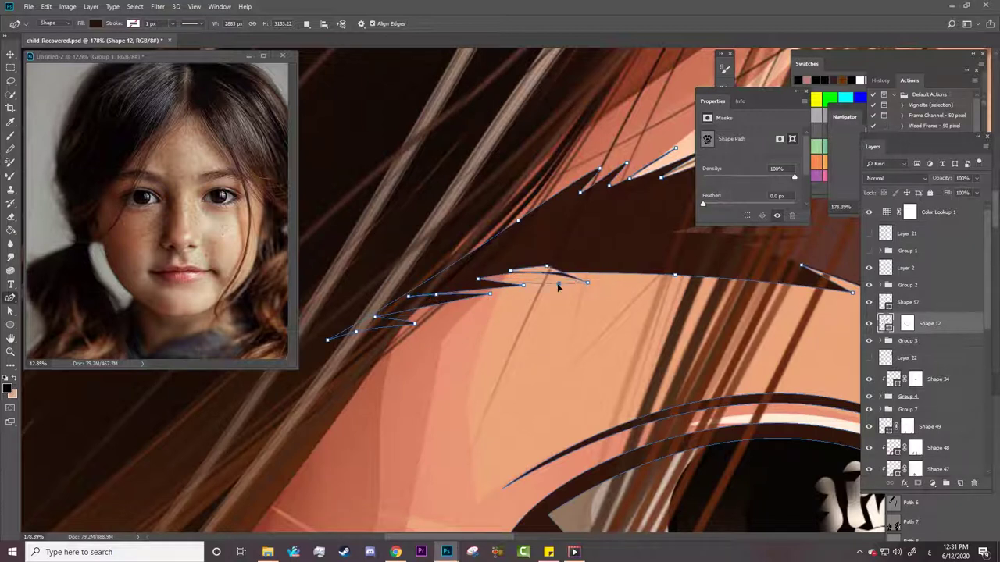
pyautogui.moveTo(571, 278)
pyautogui.mouseDown()
pyautogui.moveTo(557, 280)
pyautogui.moveTo(558, 260)
pyautogui.moveTo(559, 292)
pyautogui.mouseUp()
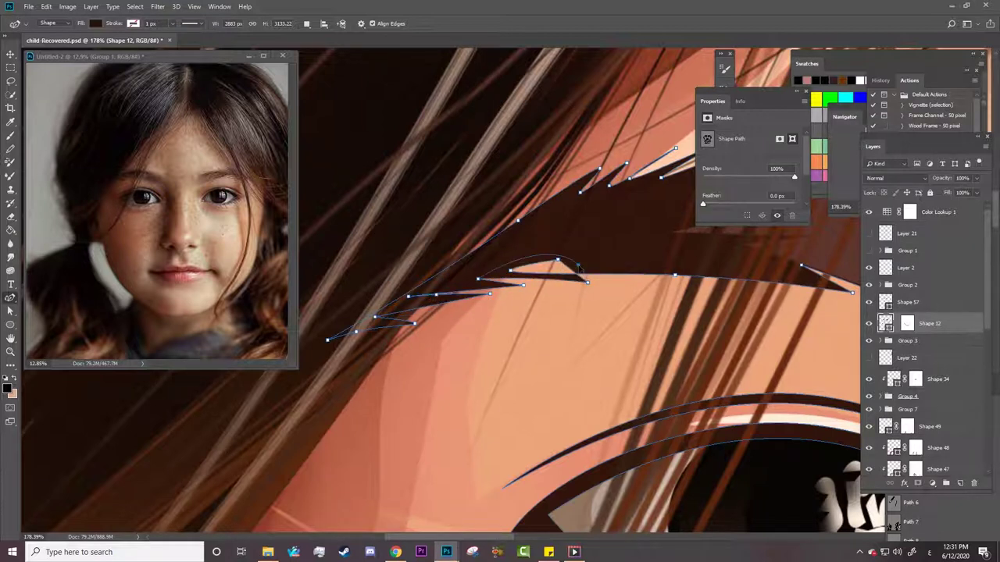
# Try rounding the hair spike's tip, then undo twice to keep it sharp.
pyautogui.rightClick(10, 297)
pyautogui.click(54, 297)
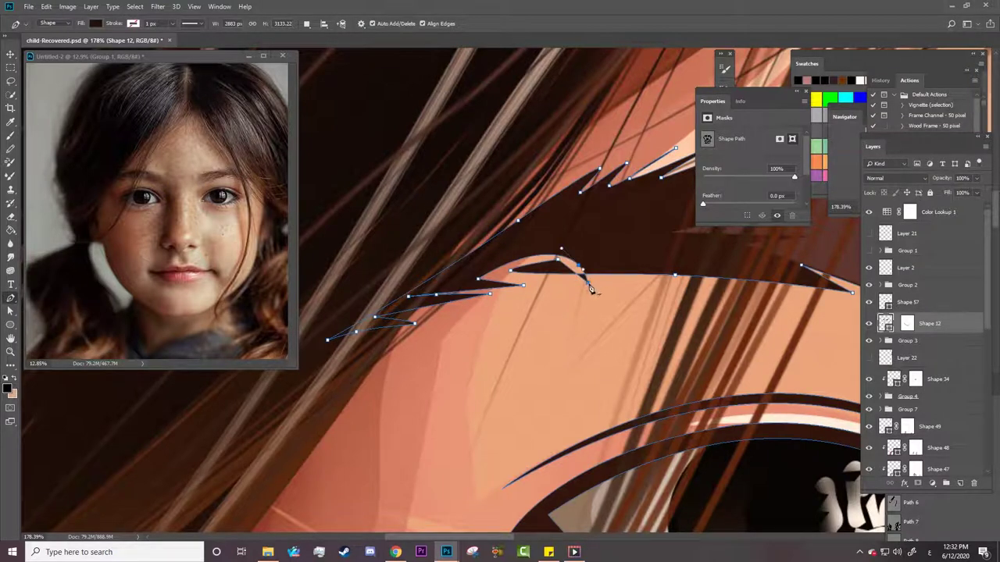
pyautogui.moveTo(587, 286); pyautogui.dragTo(515, 284)
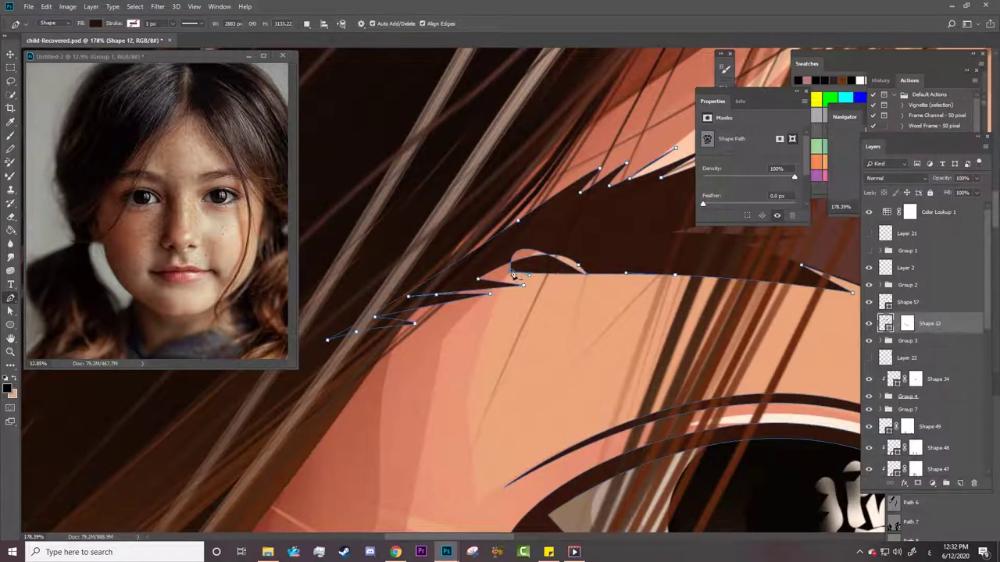
pyautogui.hotkey('ctrl', 'z')
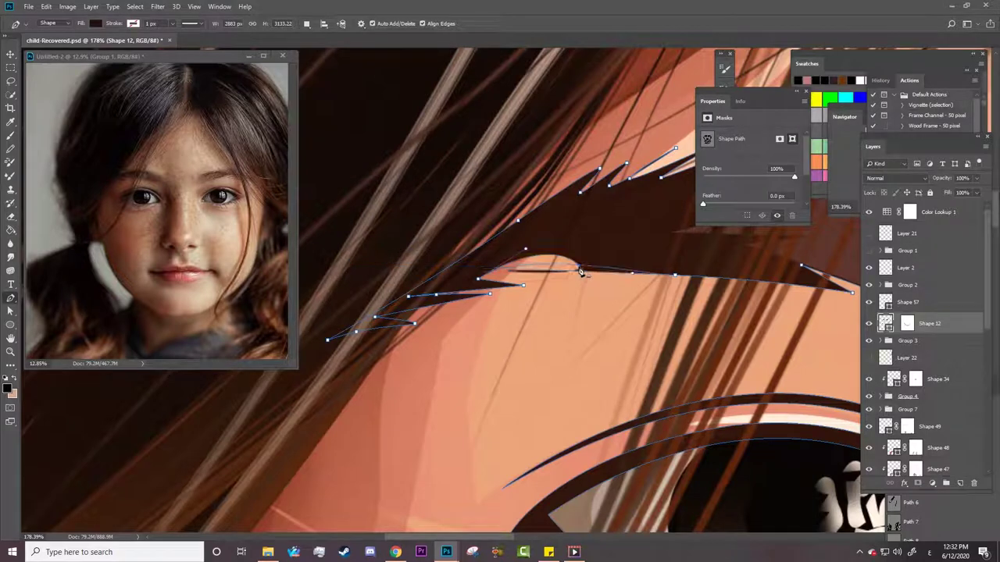
pyautogui.hotkey('ctrl', 'z')
# Compare the brow with the reference photo while zooming out, then hide the photo.
pyautogui.rightClick(11, 297)
pyautogui.click(54, 317)
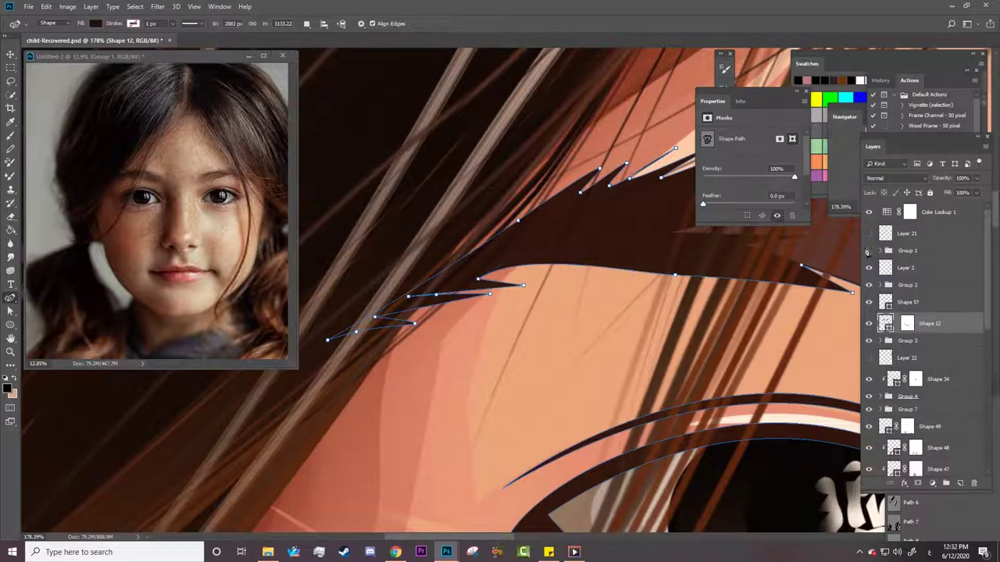
pyautogui.click(868, 250)
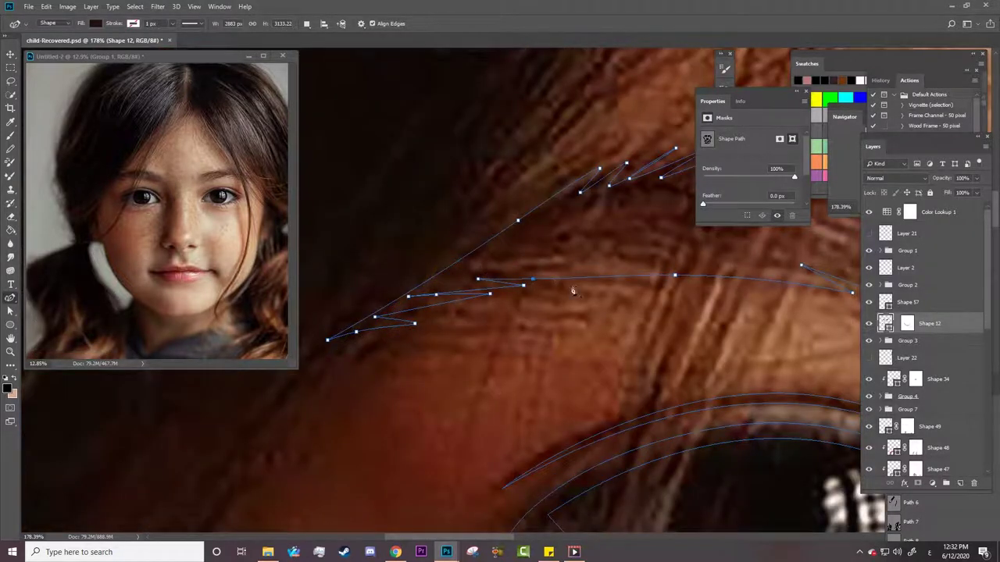
pyautogui.press('z')
pyautogui.moveTo(539, 301); pyautogui.dragTo(438, 337)
pyautogui.click(869, 250)
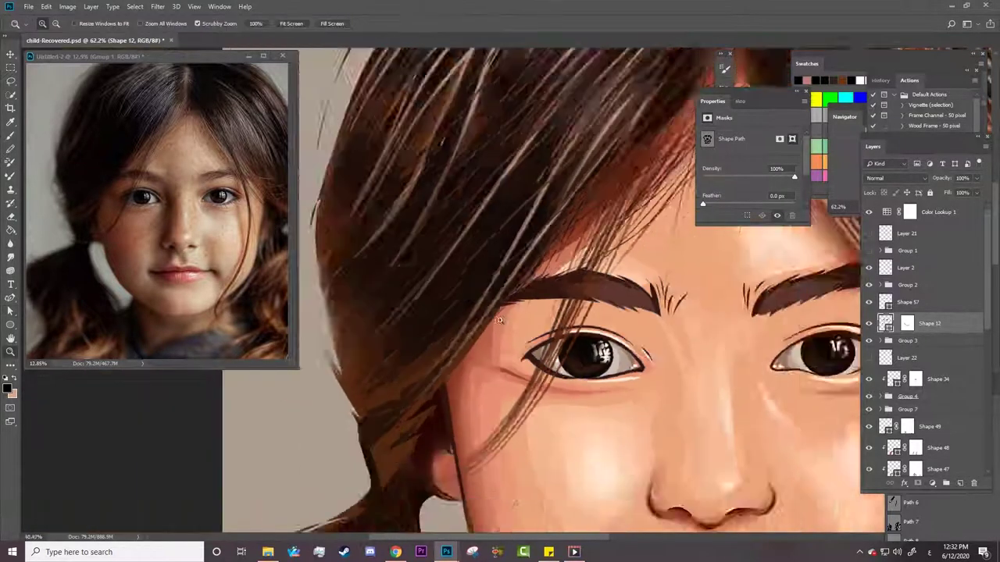
# Reshape the left eyebrow's top spikes by deleting an extra anchor and dragging two anchors flatter.
pyautogui.moveTo(789, 297); pyautogui.dragTo(813, 295)
pyautogui.press('p')
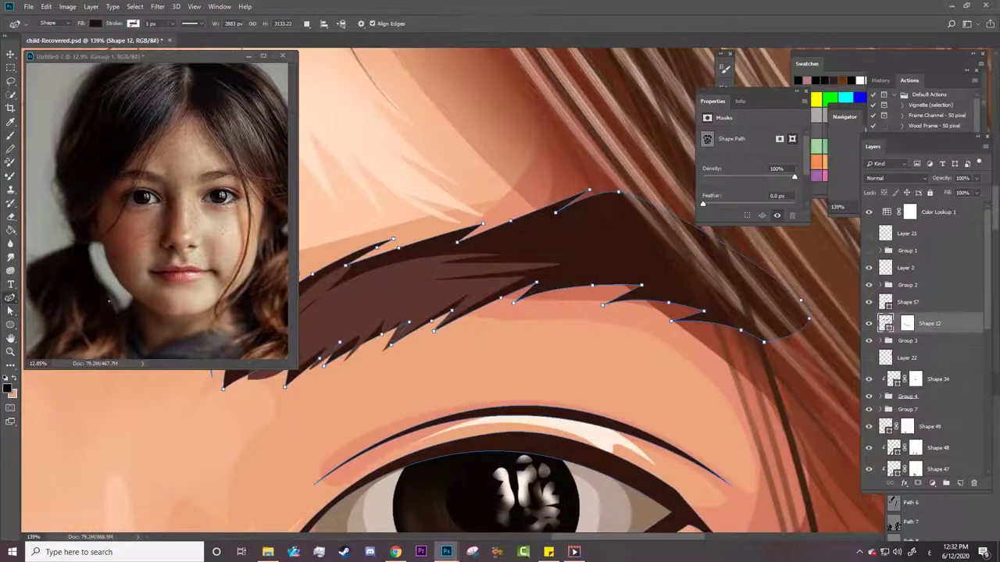
pyautogui.click(868, 249)
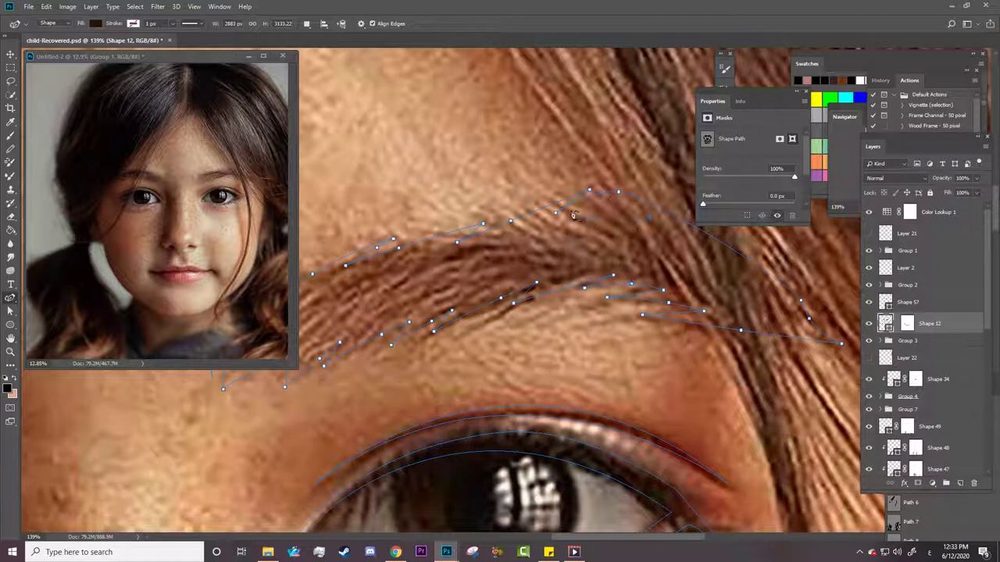
pyautogui.click(556, 213)
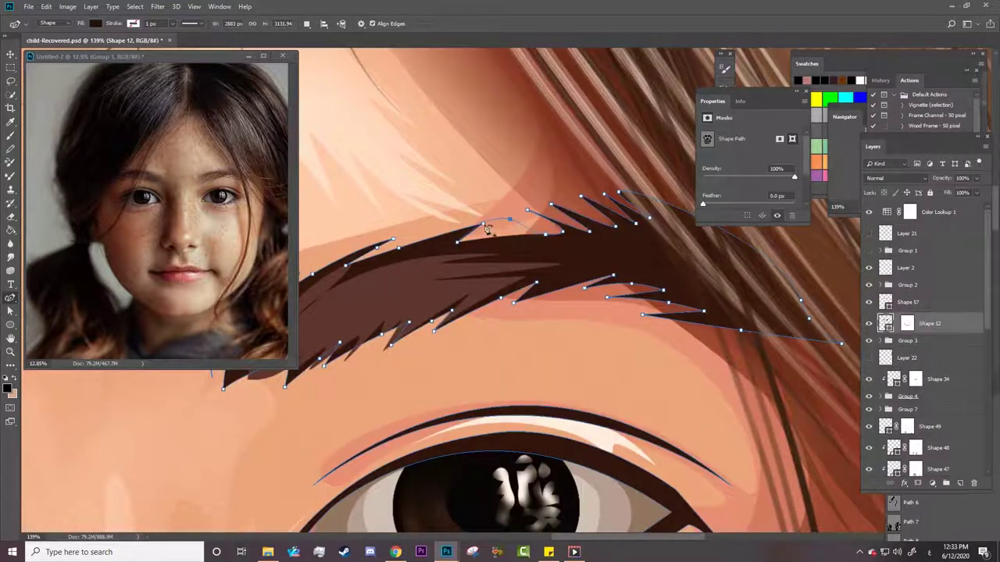
pyautogui.moveTo(484, 227); pyautogui.dragTo(469, 225)
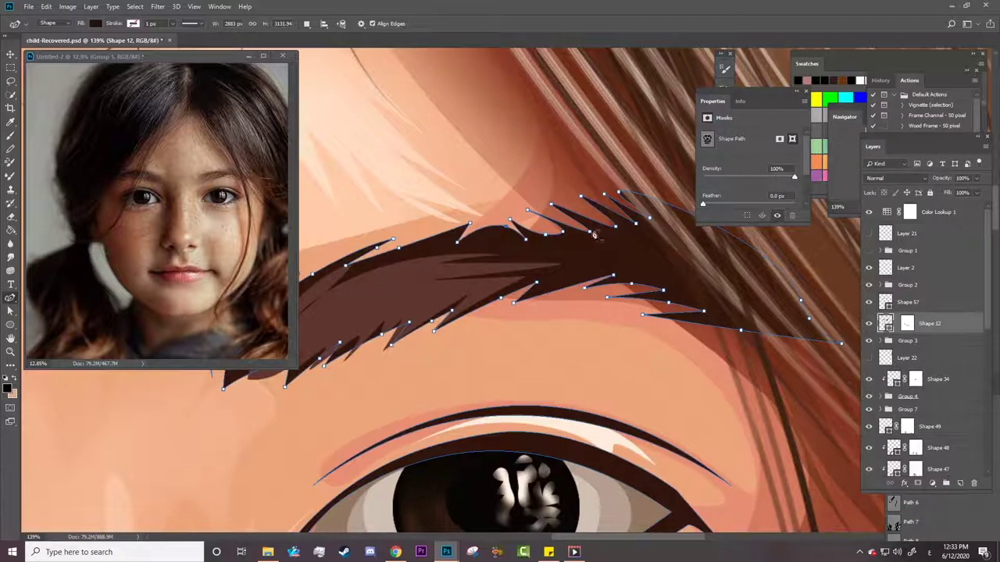
pyautogui.moveTo(550, 205); pyautogui.dragTo(588, 204)
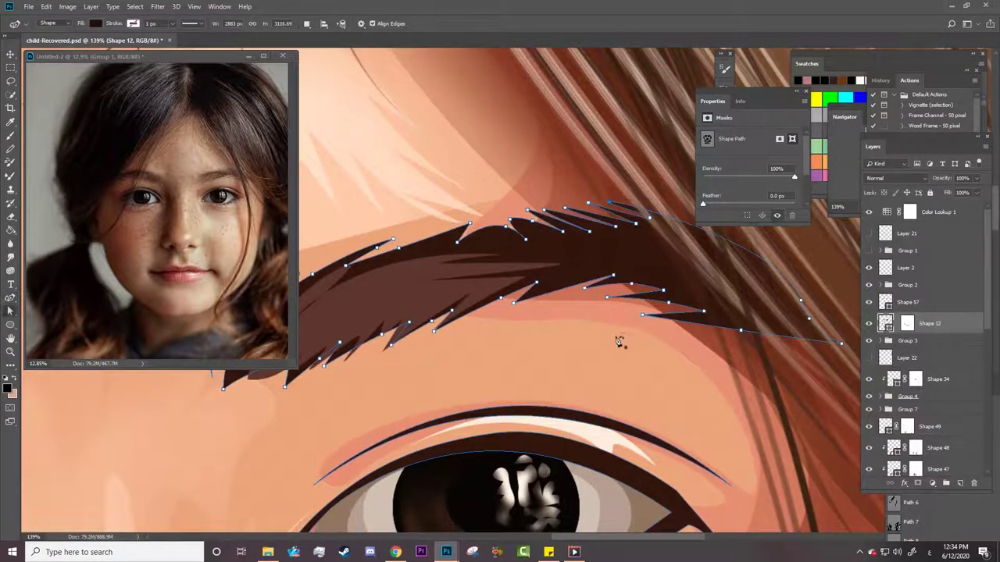
pyautogui.press('z')
pyautogui.moveTo(620, 341)
pyautogui.mouseDown()
pyautogui.moveTo(516, 358)
pyautogui.moveTo(487, 381)
pyautogui.mouseUp()
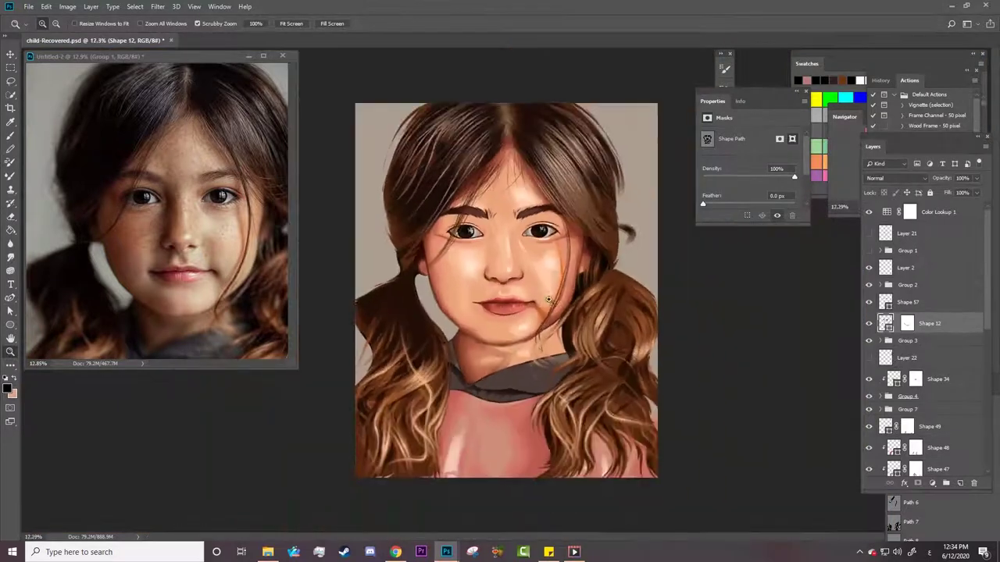
# Select the background Layer 1 and zoom the reference photo out to show it whole.
pyautogui.click(937, 483)
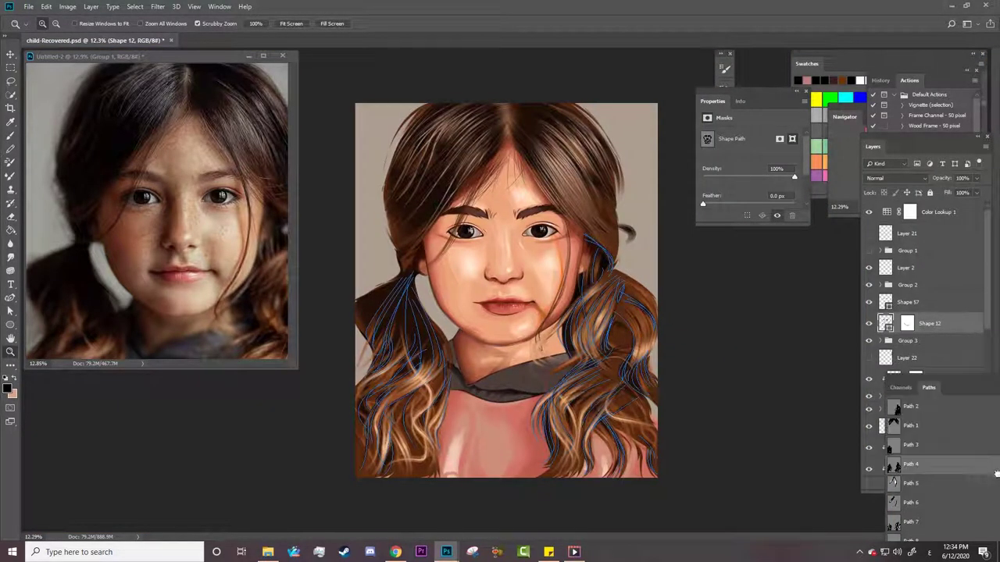
pyautogui.moveTo(992, 385); pyautogui.dragTo(829, 403)
pyautogui.click(838, 396)
pyautogui.click(957, 483)
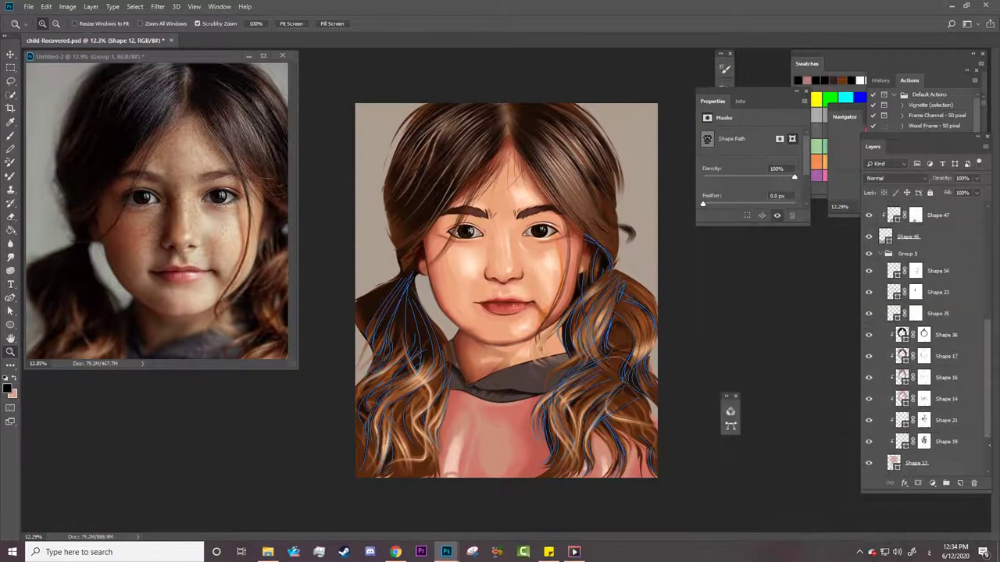
pyautogui.keyDown('alt'); pyautogui.click(197, 225); pyautogui.keyUp('alt')
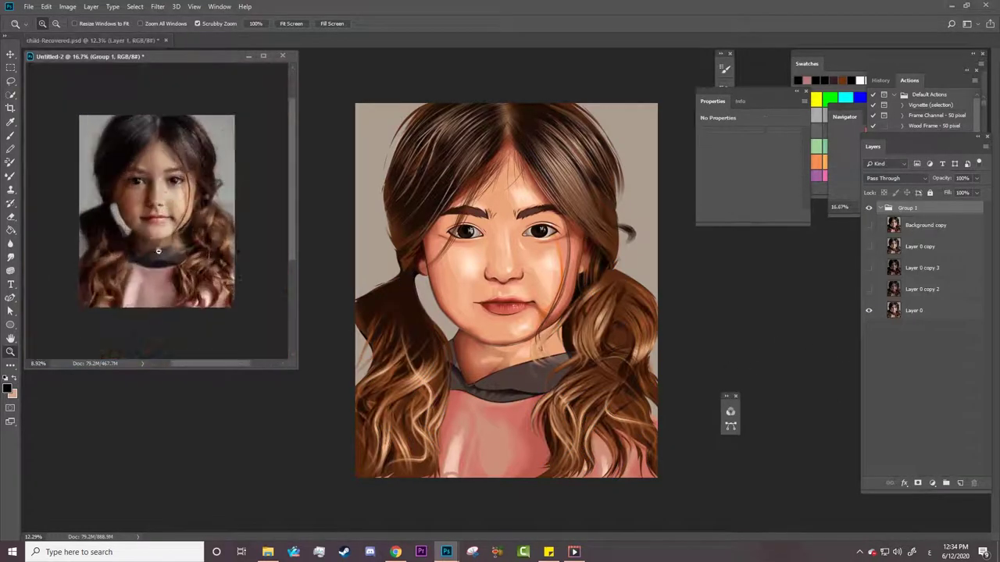
# Switch to the Brush tool and bring up the brush preset options menu.
pyautogui.press('a')
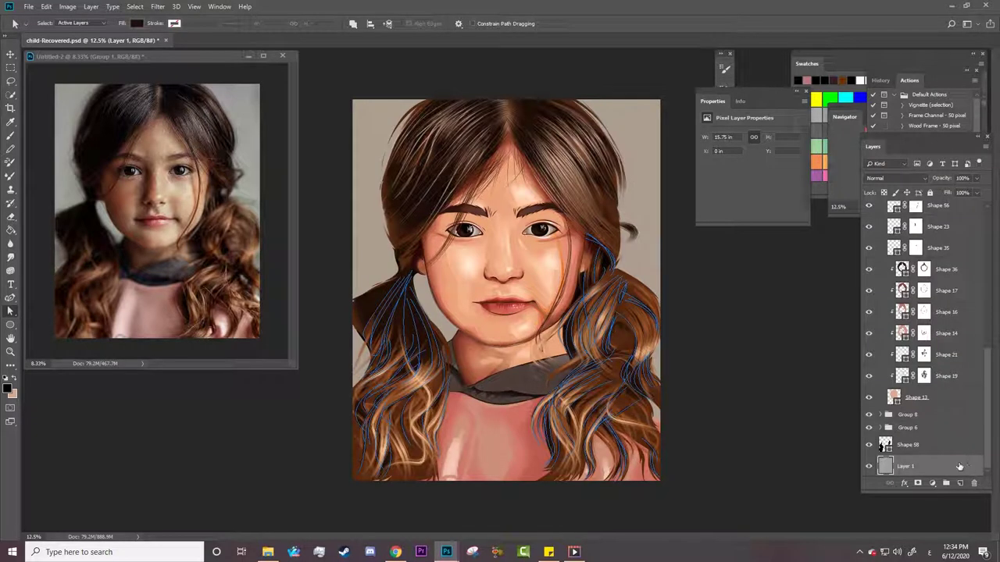
pyautogui.press('b')
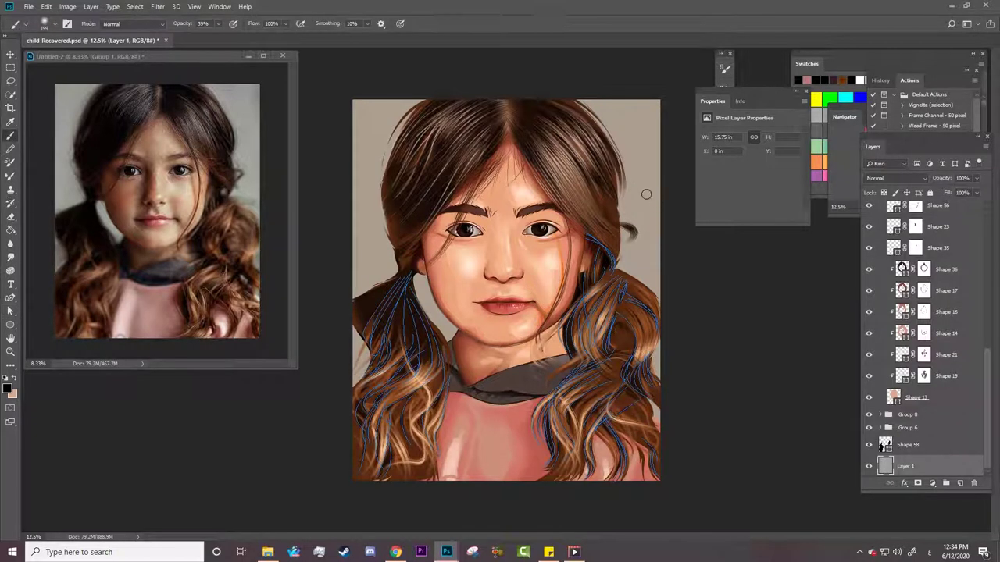
pyautogui.rightClick(646, 194)
pyautogui.scroll(-5, 715, 351)
pyautogui.click(809, 151)
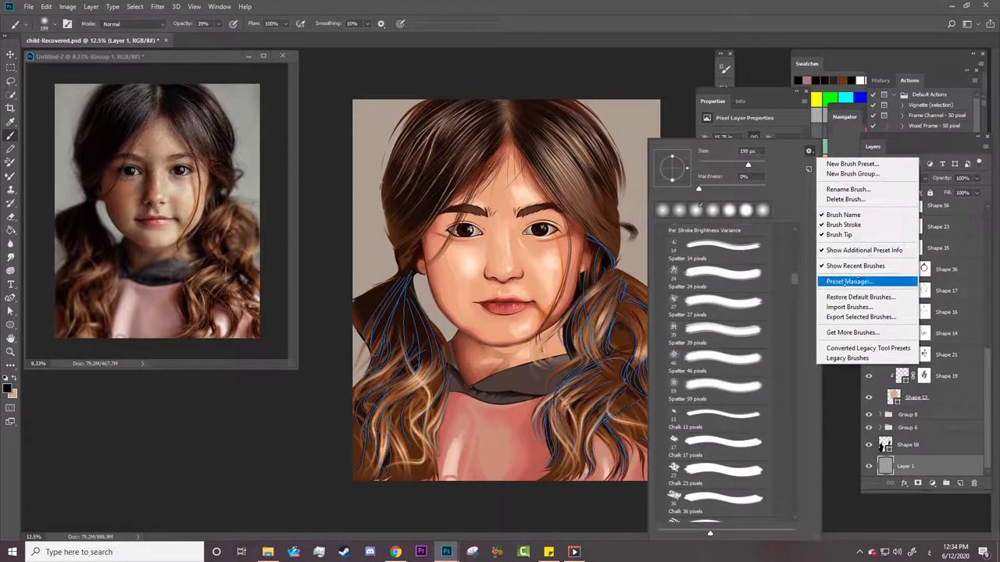
# Add a new empty layer, briefly try text options, and return to the brush.
pyautogui.press('Escape')
pyautogui.press('Escape')
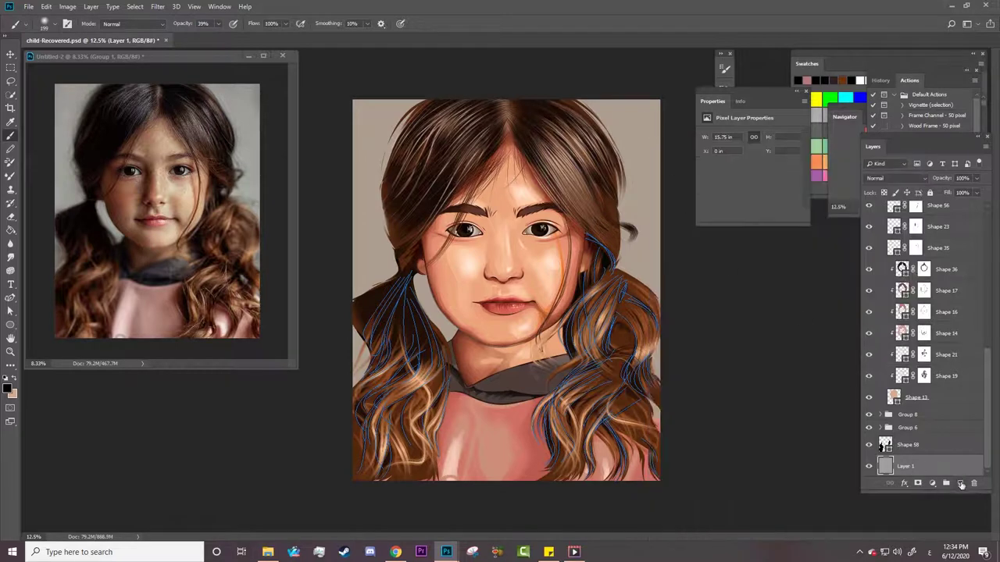
pyautogui.hotkey('ctrl', 'shift', 'alt', 'n')
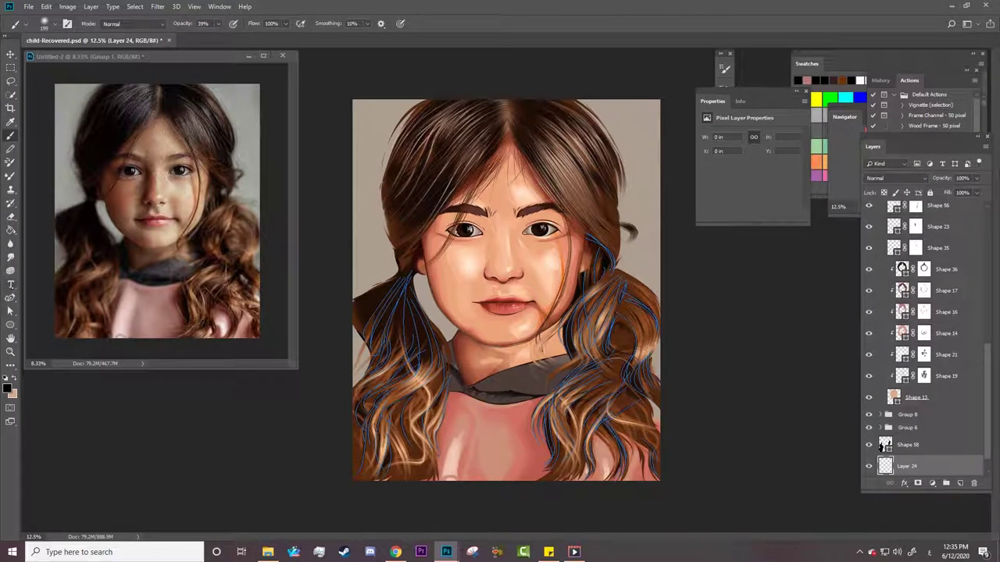
pyautogui.press('t')
pyautogui.rightClick(369, 147)
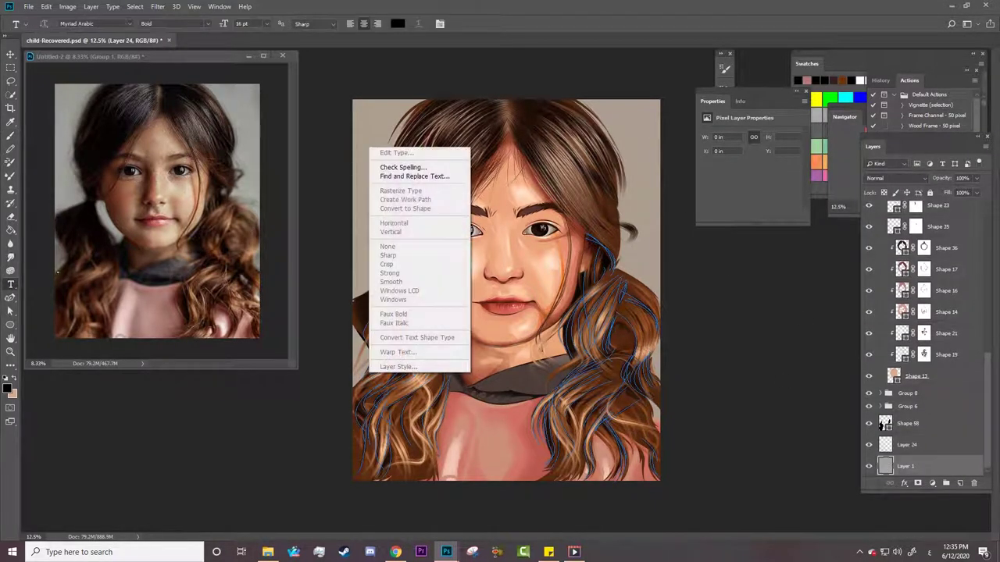
pyautogui.press('Escape')
pyautogui.press('b')
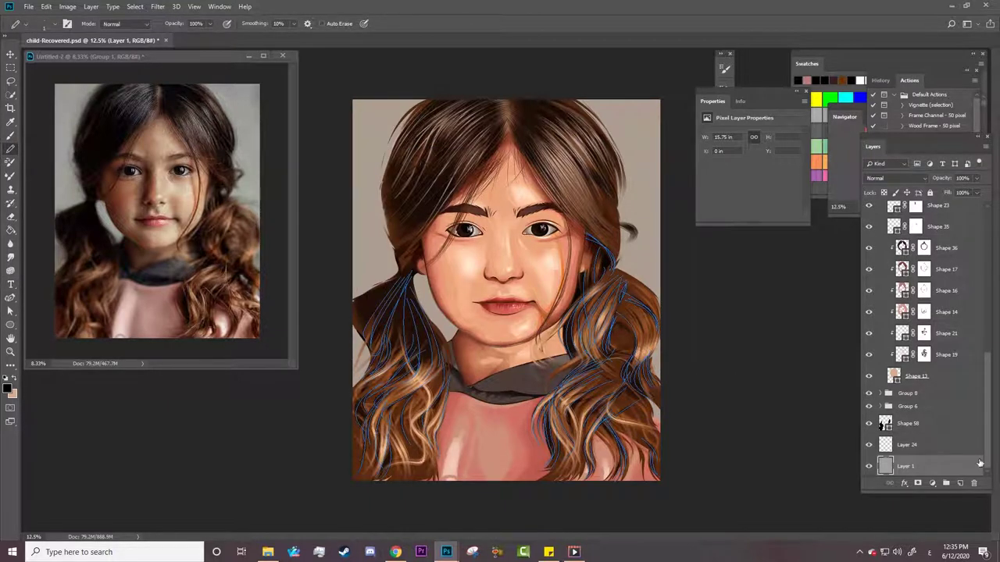
# Give Layer 1 a Gradient Overlay using the Foreground to Background gradient after trying other presets.
pyautogui.doubleClick(980, 463)
pyautogui.moveTo(437, 80)
pyautogui.mouseDown()
pyautogui.moveTo(791, 247)
pyautogui.moveTo(697, 192)
pyautogui.mouseUp()
pyautogui.click(667, 403)
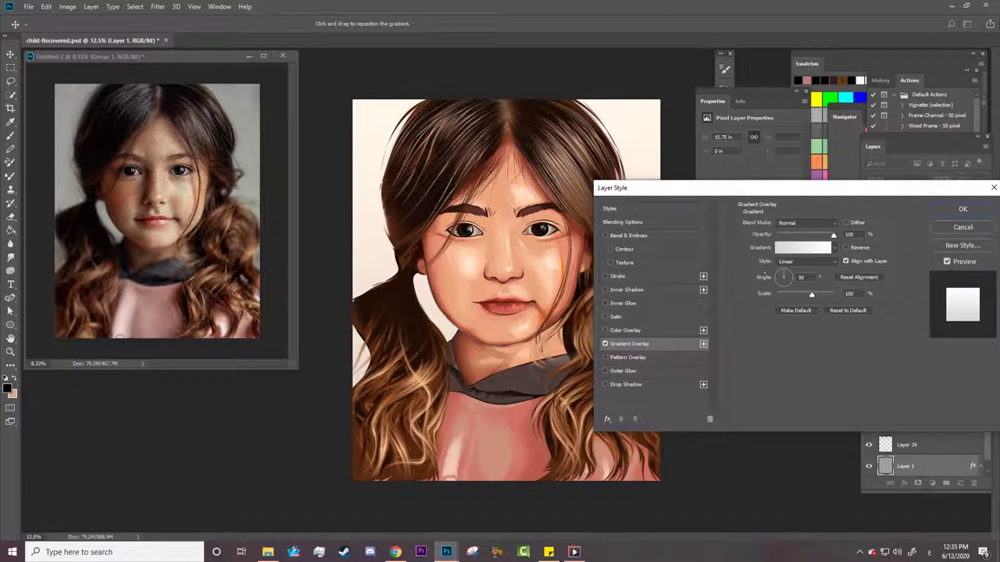
pyautogui.click(802, 248)
pyautogui.moveTo(469, 73); pyautogui.dragTo(164, 119)
pyautogui.click(85, 154)
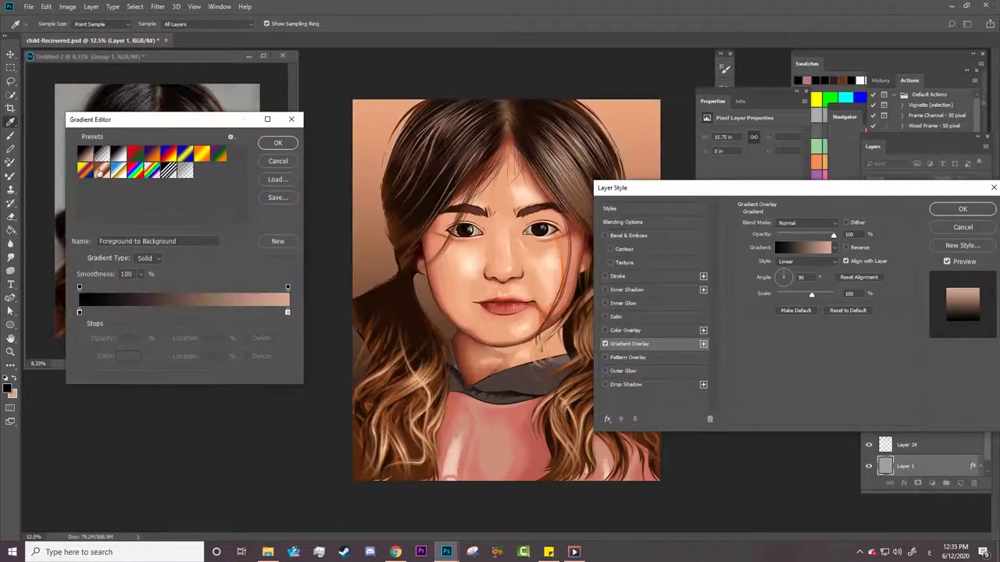
pyautogui.click(134, 153)
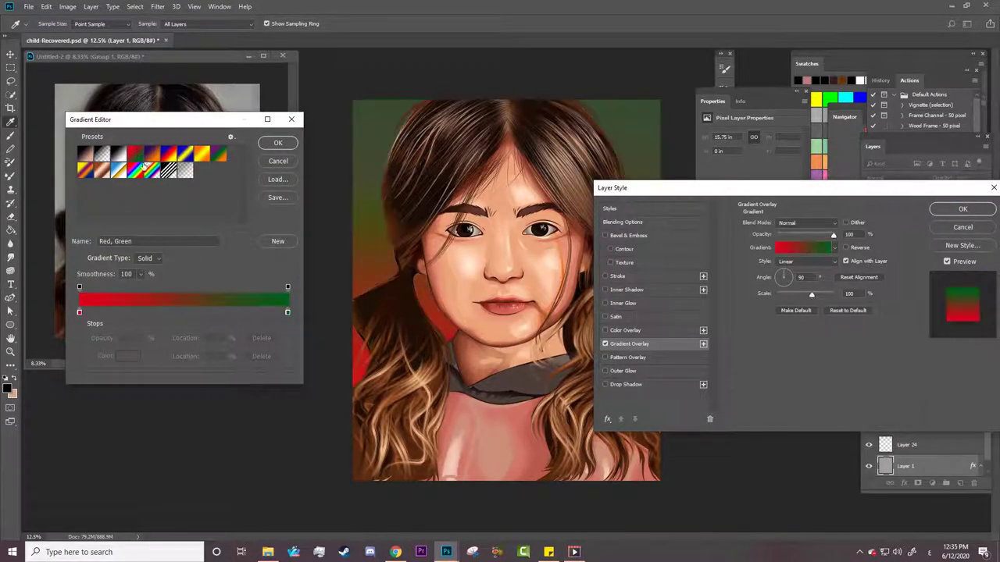
pyautogui.click(167, 155)
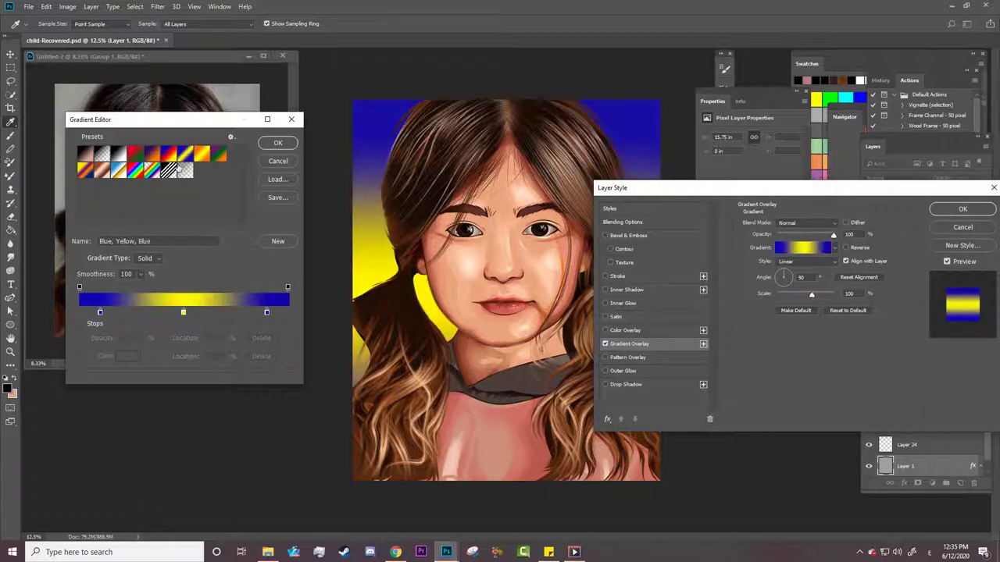
pyautogui.click(88, 157)
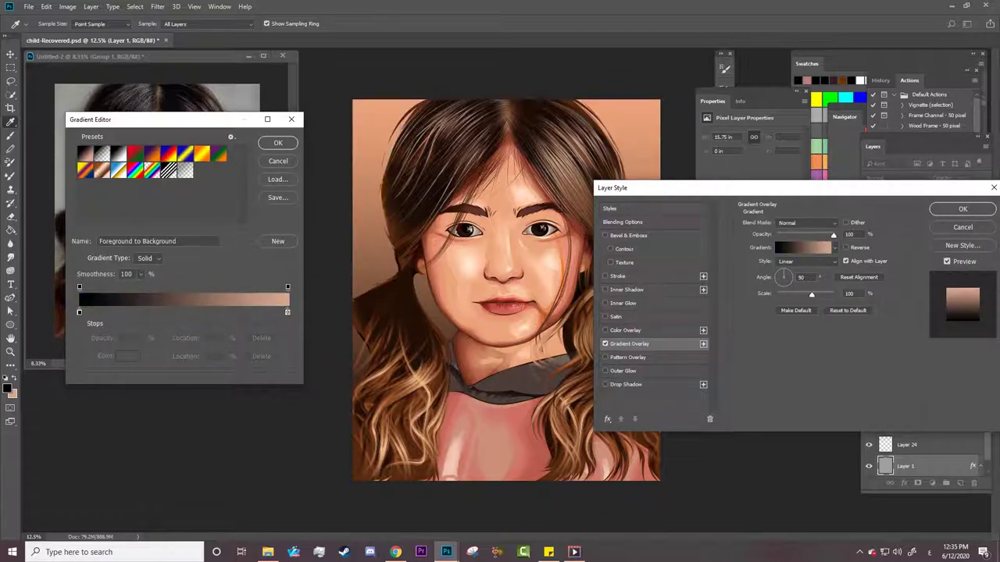
# Try white, dark orange, peach and golden yellow for the right gradient stop, settling on sampled peach.
pyautogui.click(287, 312)
pyautogui.click(128, 356)
pyautogui.moveTo(642, 381); pyautogui.dragTo(614, 356)
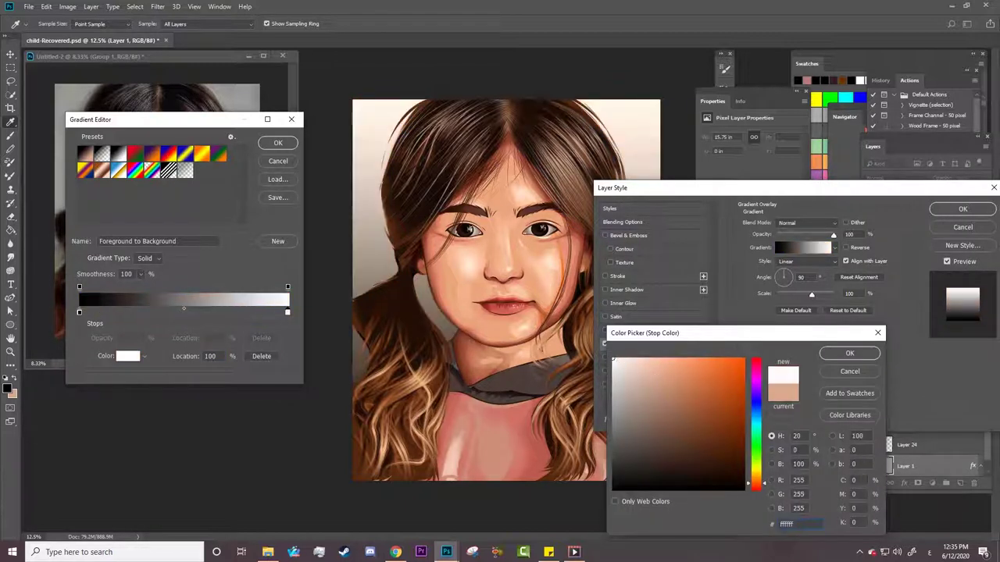
pyautogui.click(743, 420)
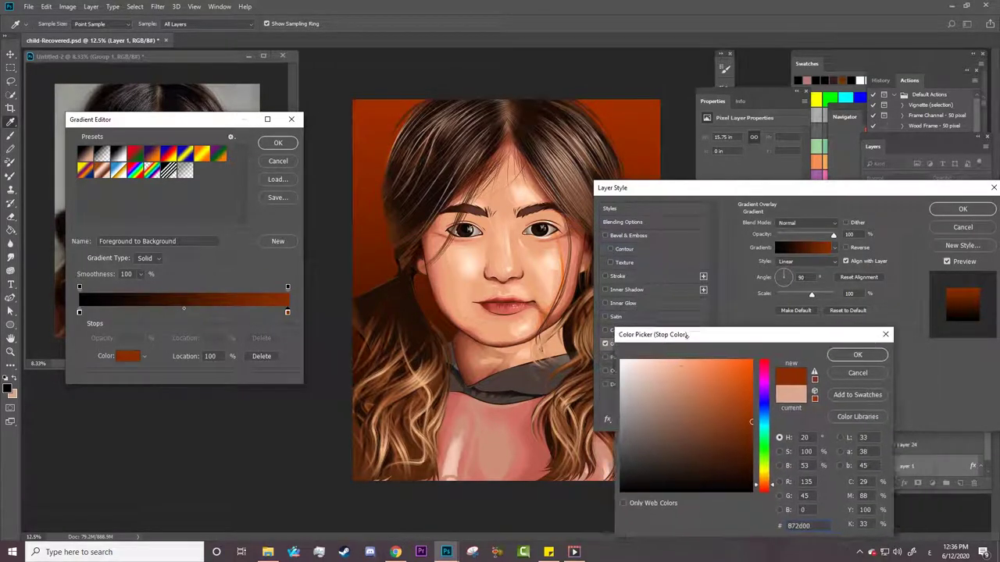
pyautogui.moveTo(675, 340); pyautogui.dragTo(667, 332)
pyautogui.click(664, 363)
pyautogui.moveTo(749, 473); pyautogui.dragTo(748, 464)
pyautogui.click(683, 348)
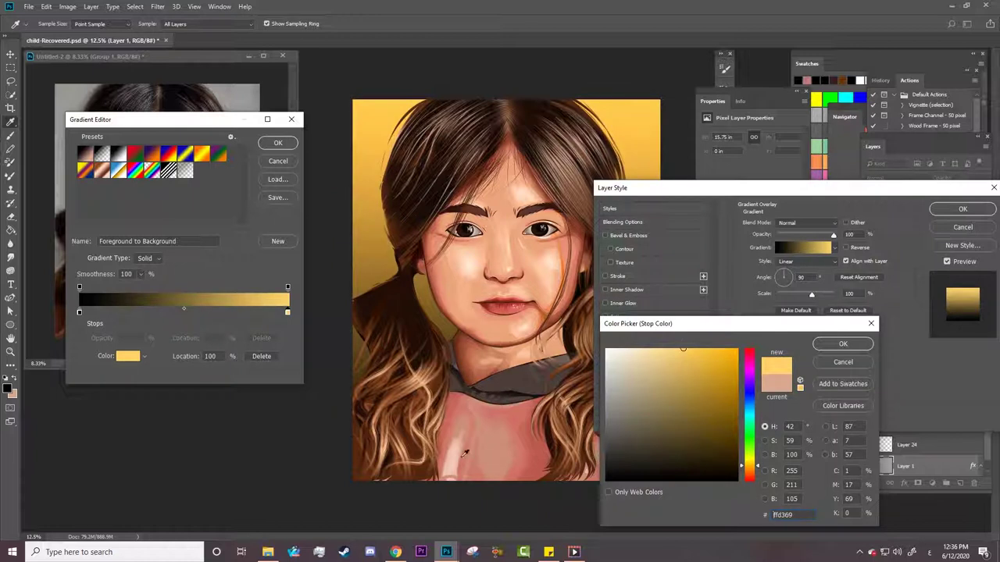
pyautogui.click(464, 453)
pyautogui.press('Return')
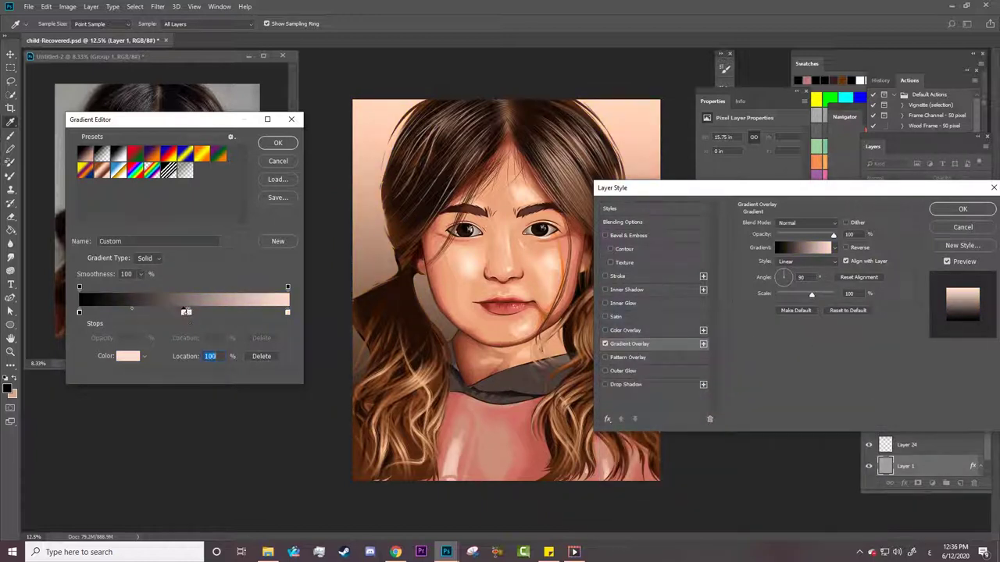
# Set one gradient stop to beige and the right stop to pale peach-pink, then apply the overlay.
pyautogui.hotkey('ctrl', 'z')
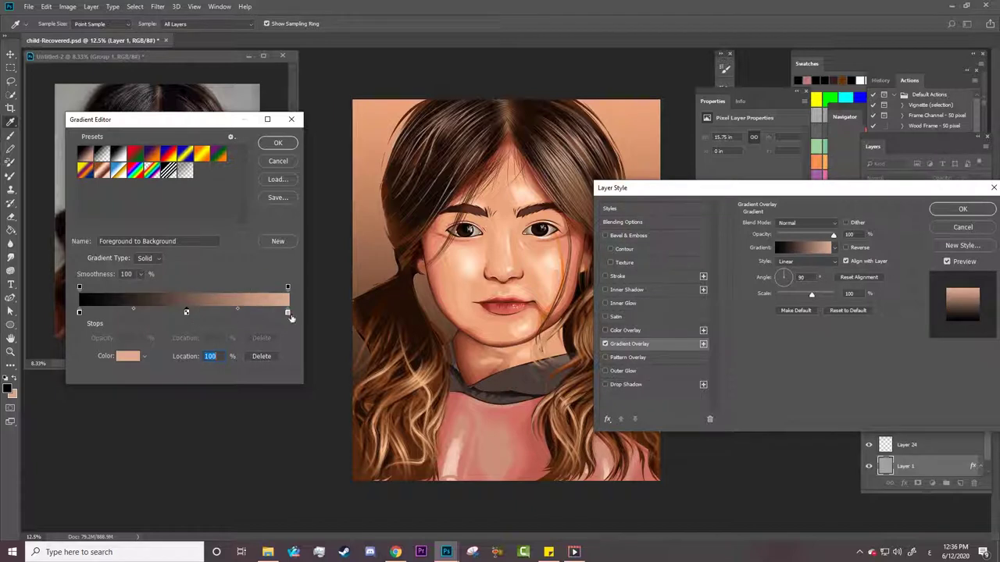
pyautogui.doubleClick(185, 311)
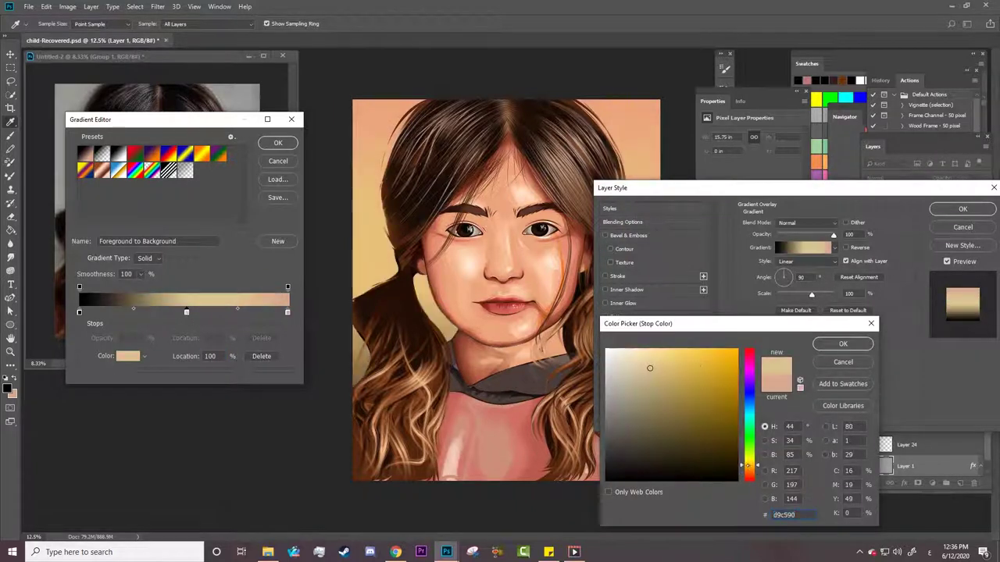
pyautogui.press('Return')
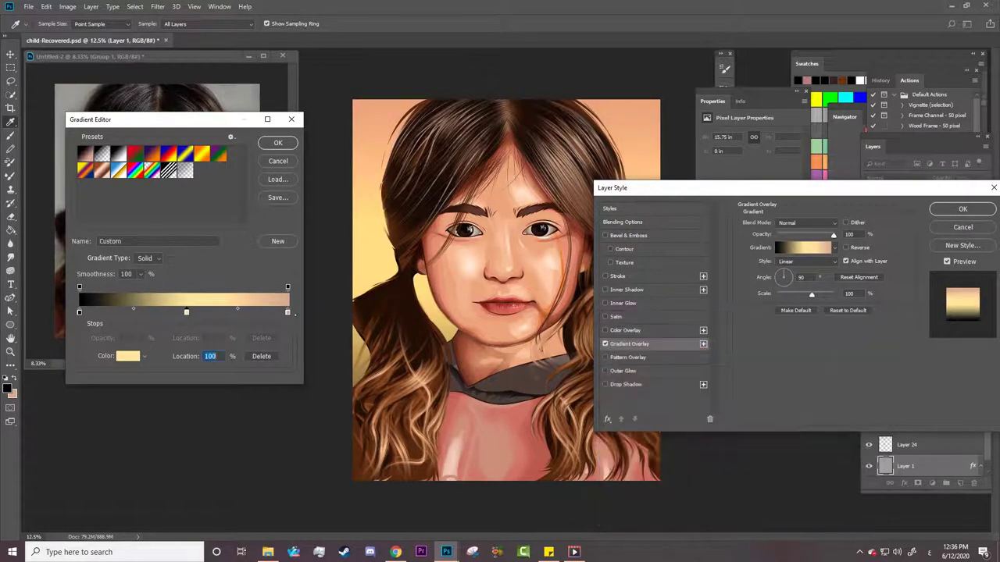
pyautogui.click(127, 357)
pyautogui.click(629, 354)
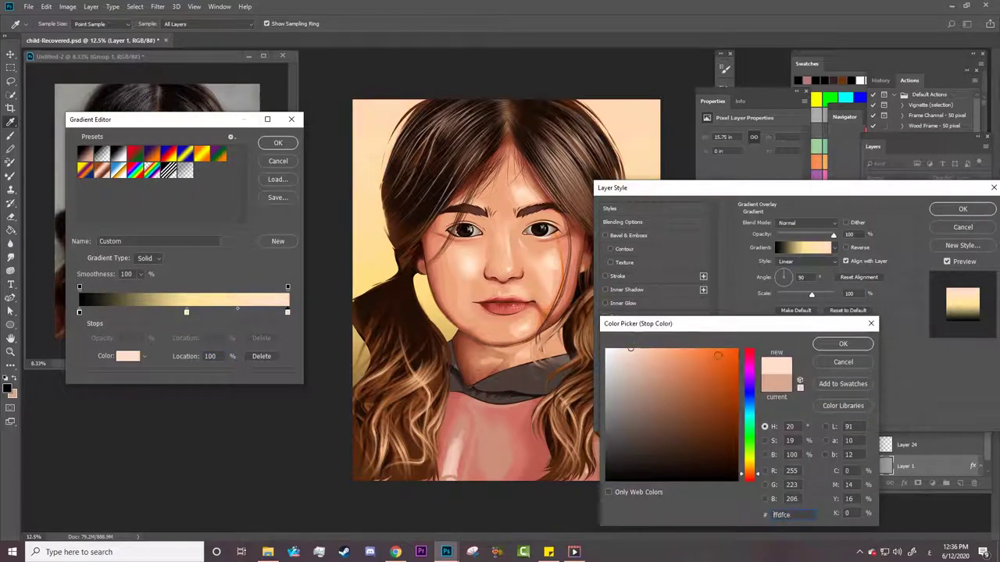
pyautogui.press('Return')
pyautogui.press('Return')
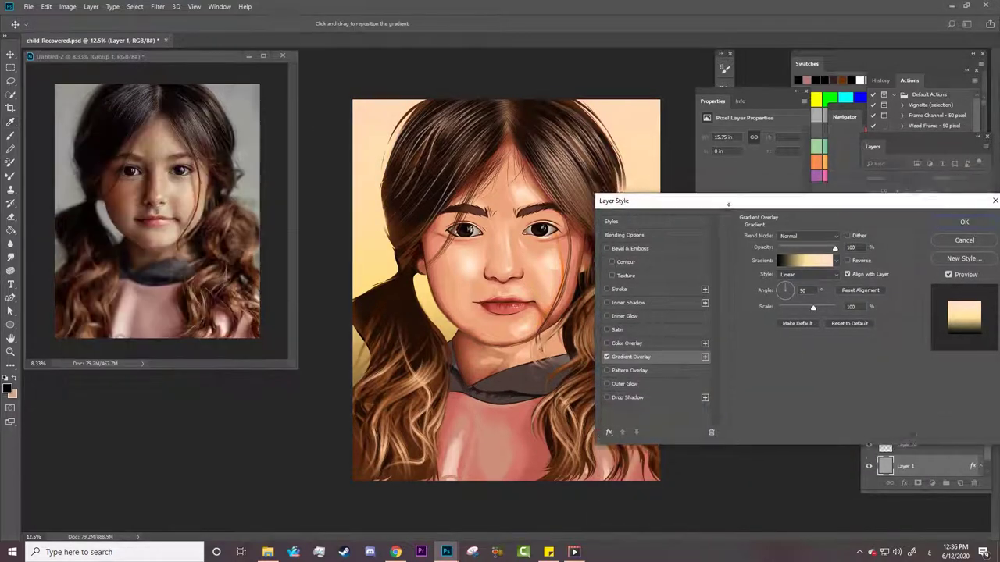
pyautogui.press('Return')
pyautogui.press('a')
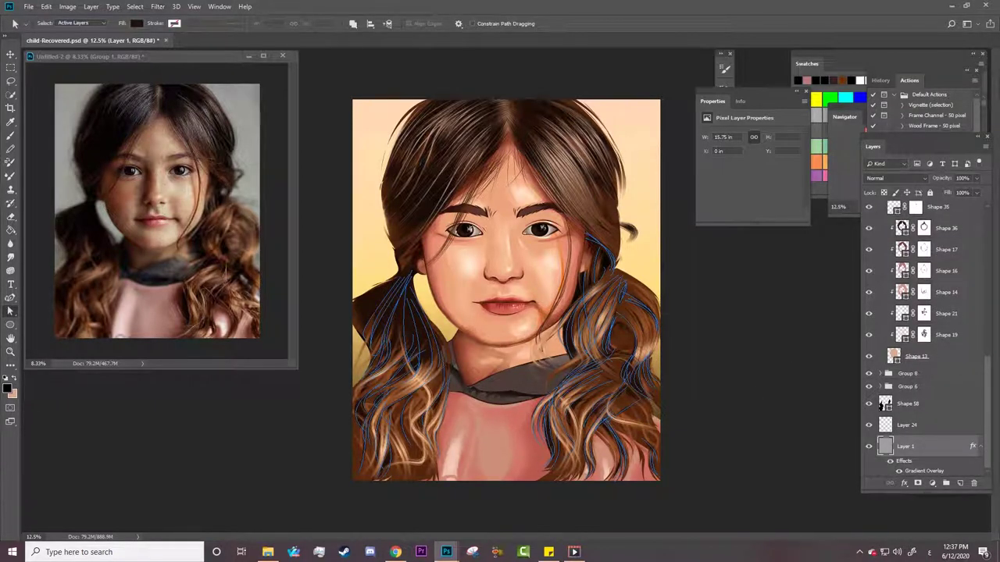
# Open logo.psd from the aaa new painting folder on the other drive.
pyautogui.click(220, 6)
pyautogui.click(238, 303)
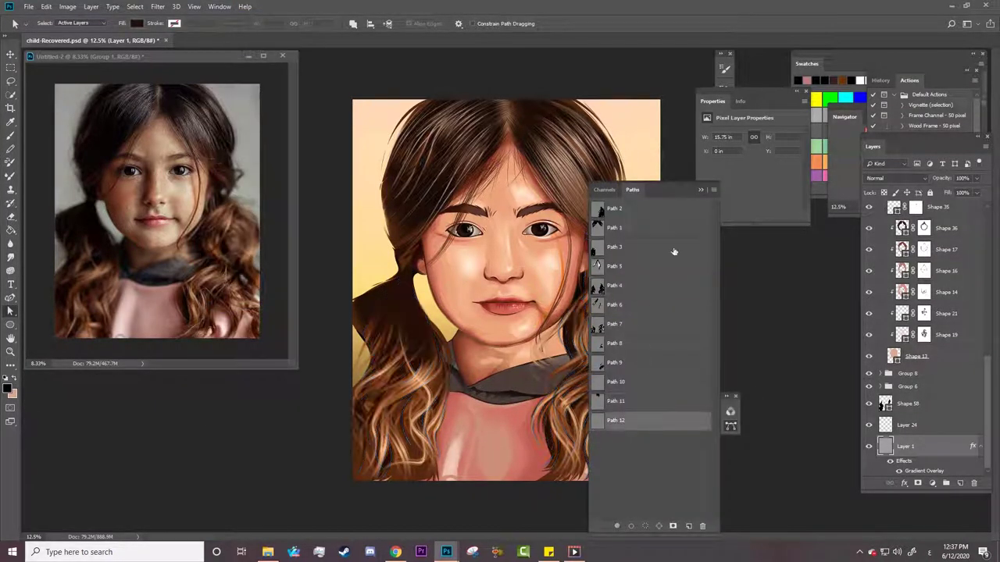
pyautogui.click(719, 324)
pyautogui.click(28, 7)
pyautogui.click(47, 28)
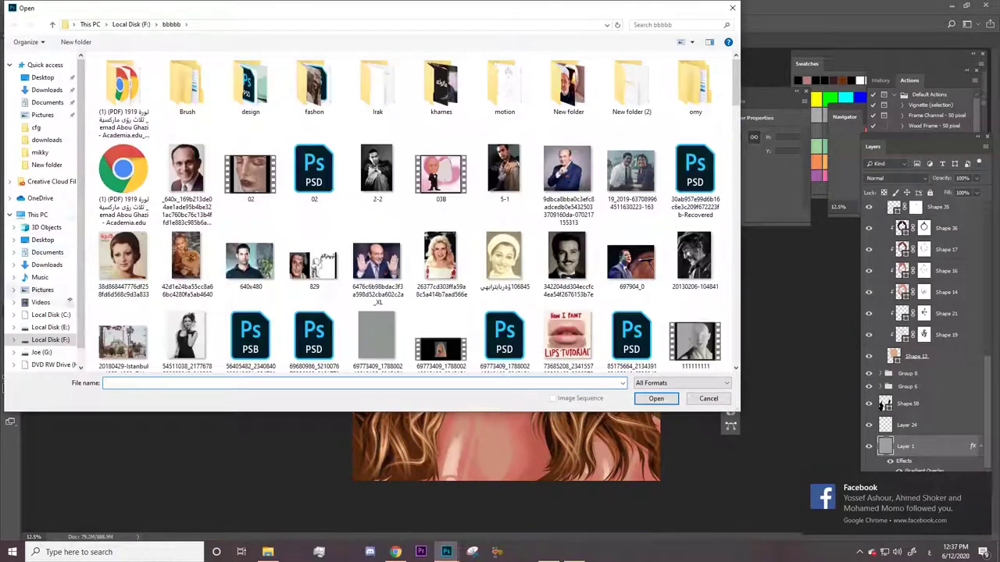
pyautogui.click(41, 331)
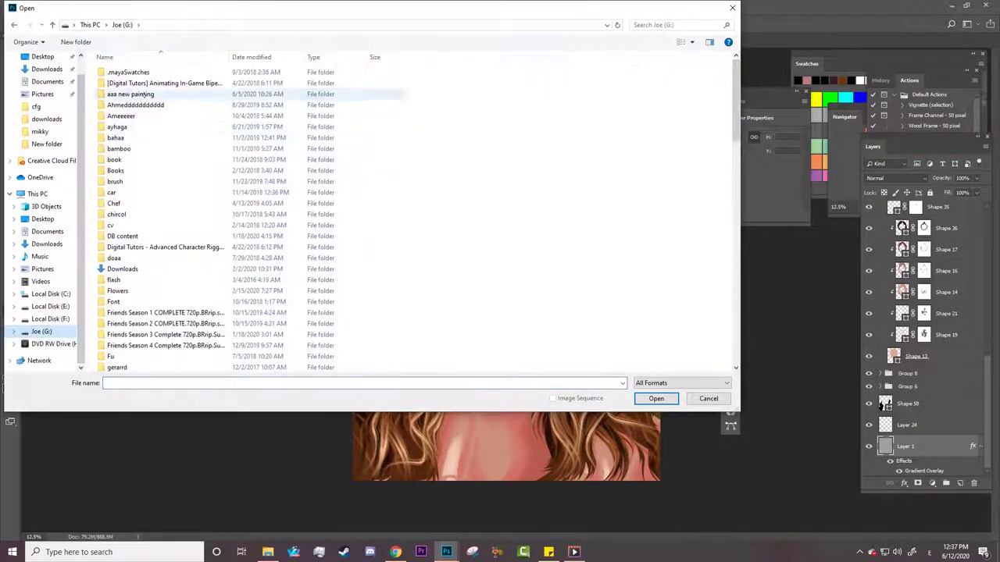
pyautogui.doubleClick(125, 94)
pyautogui.click(115, 280)
pyautogui.doubleClick(115, 280)
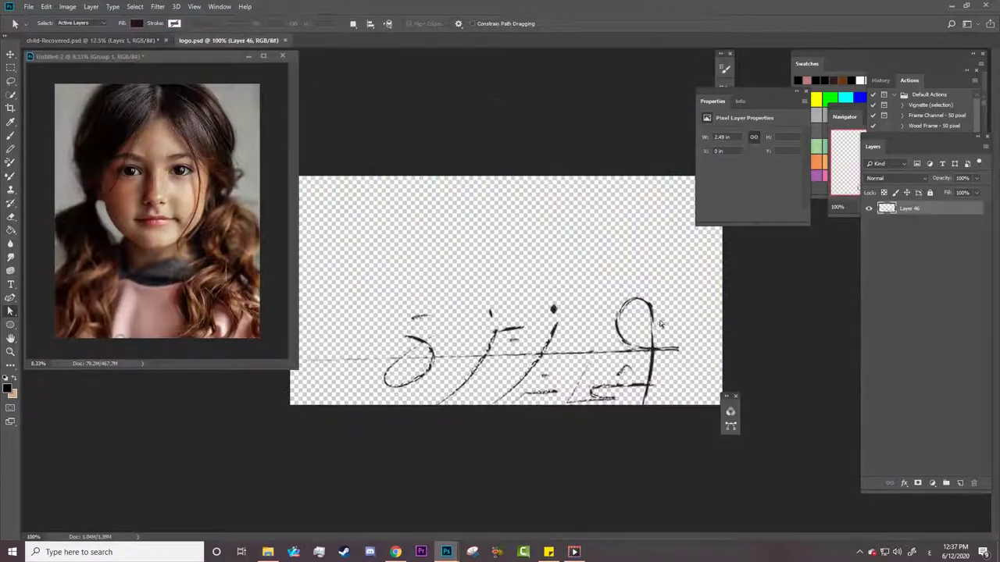
# Move the signature onto the portrait and place it on the left beside the face.
pyautogui.press('v')
pyautogui.moveTo(438, 297); pyautogui.dragTo(632, 199)
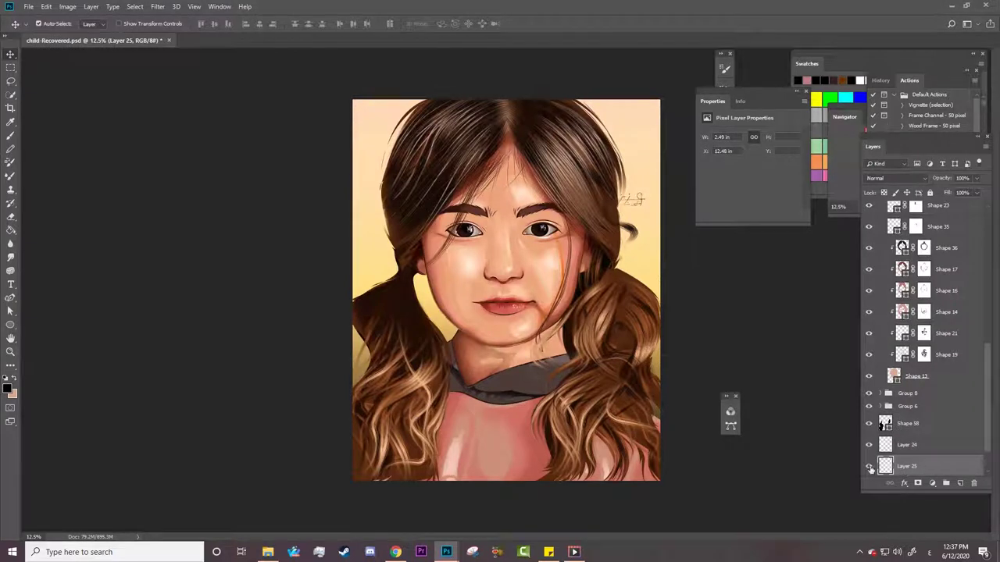
pyautogui.moveTo(890, 466); pyautogui.dragTo(914, 227)
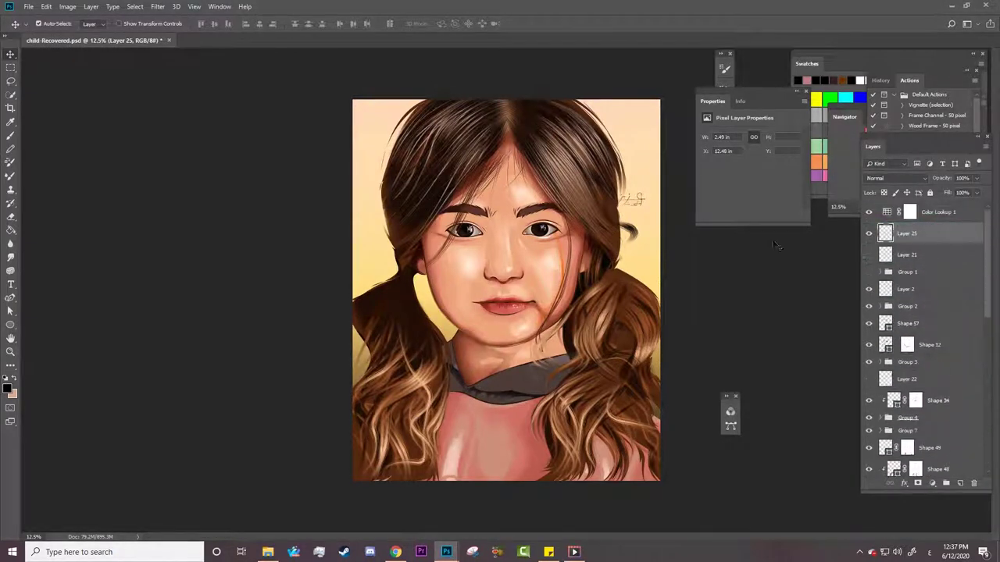
pyautogui.click(647, 218)
pyautogui.click(631, 199)
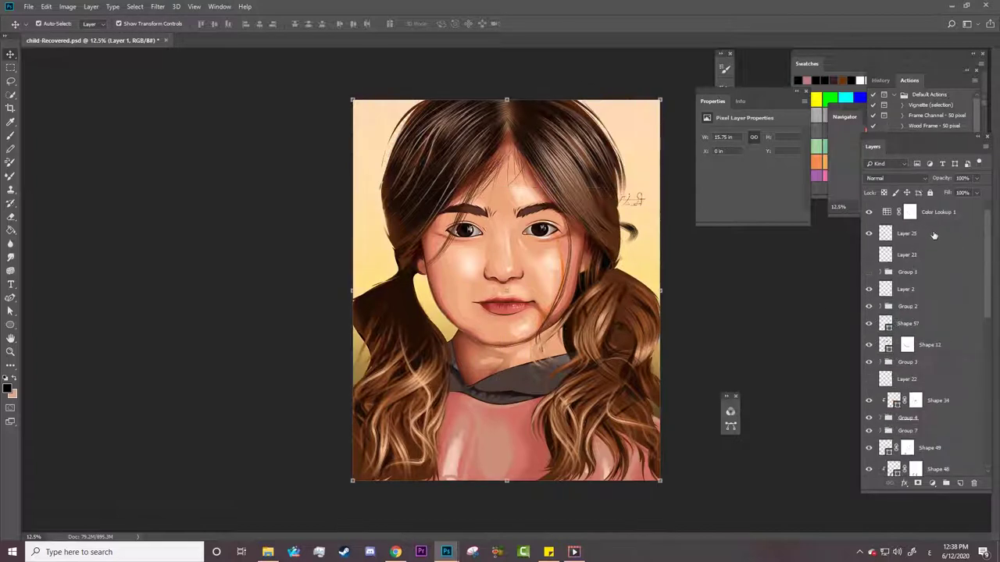
pyautogui.hotkey('ctrl', 't')
pyautogui.moveTo(631, 199)
pyautogui.mouseDown()
pyautogui.moveTo(560, 408)
pyautogui.moveTo(397, 307)
pyautogui.mouseUp()
pyautogui.press('Return')
# Brighten the signature with Levels, setting the midtone to 9.99.
pyautogui.click(67, 6)
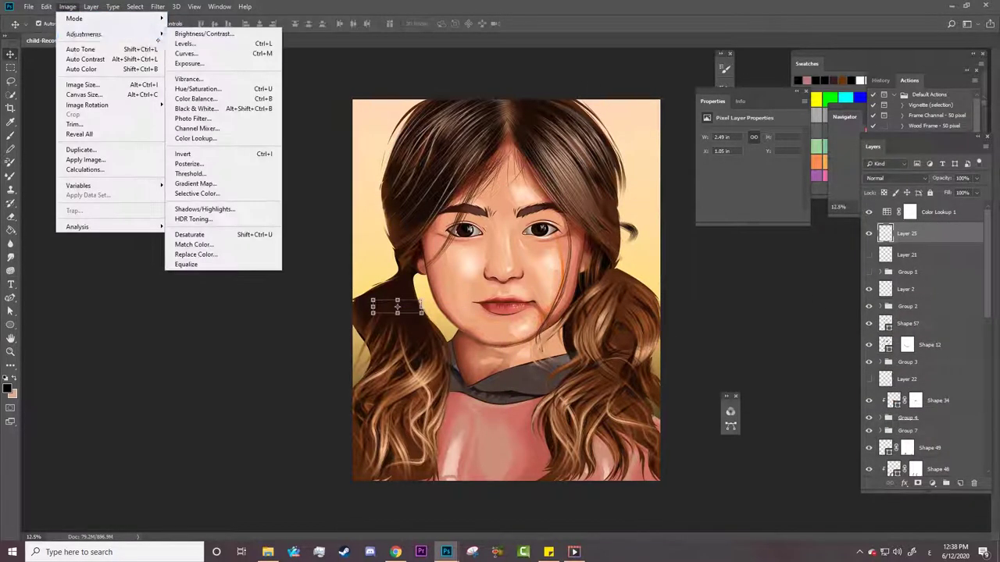
pyautogui.click(238, 40)
pyautogui.write('9.99')
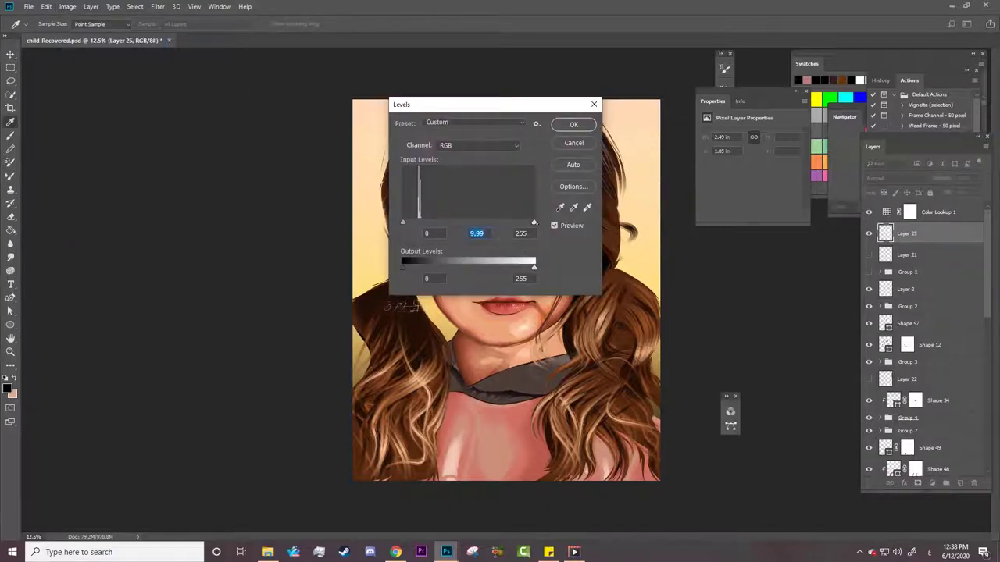
pyautogui.press('Return')
pyautogui.press('v')
pyautogui.scroll(-10, 979, 439)
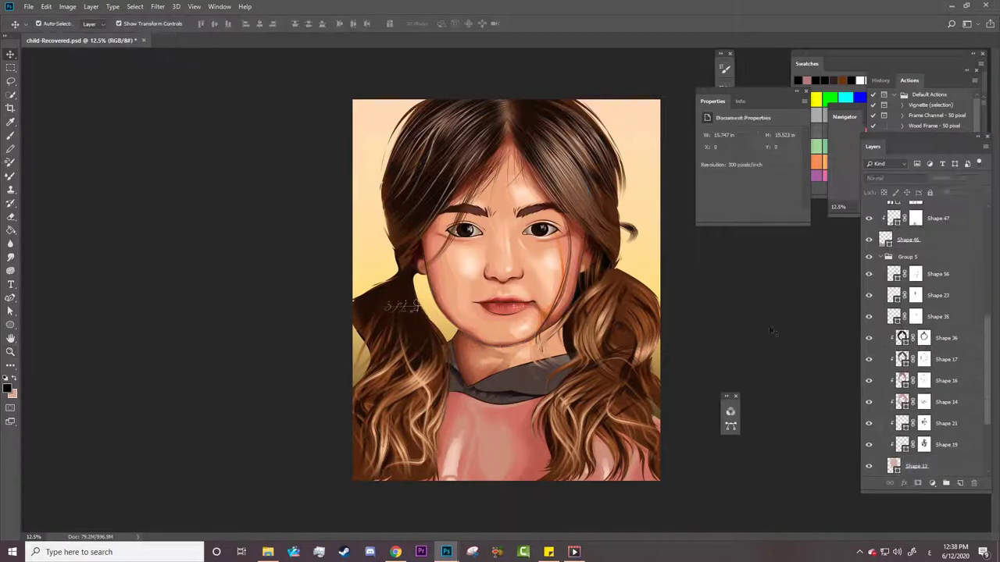
# Collapse a shape layer group, select background Layer 1, and zoom to fit the portrait.
pyautogui.click(883, 305)
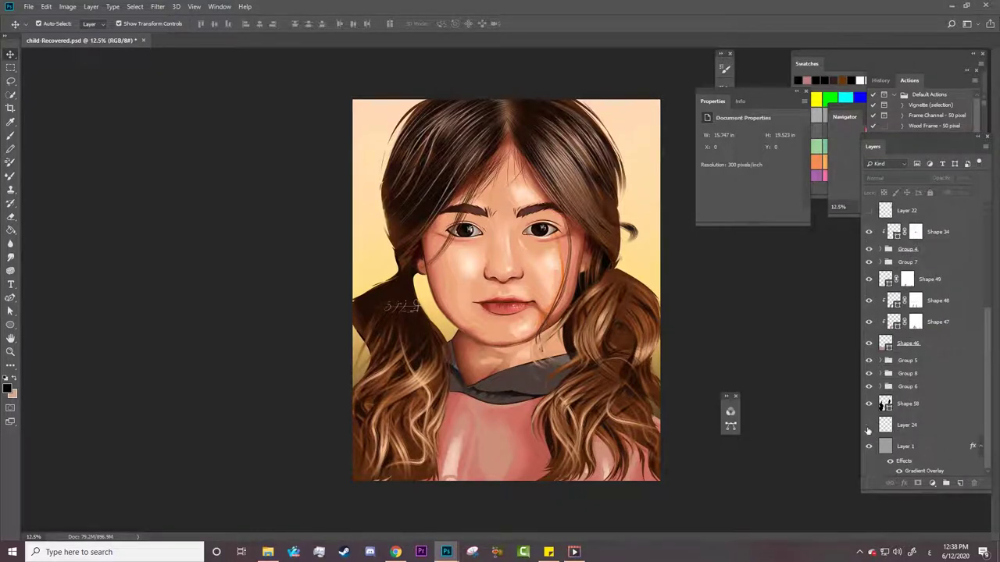
pyautogui.click(906, 446)
pyautogui.press('z')
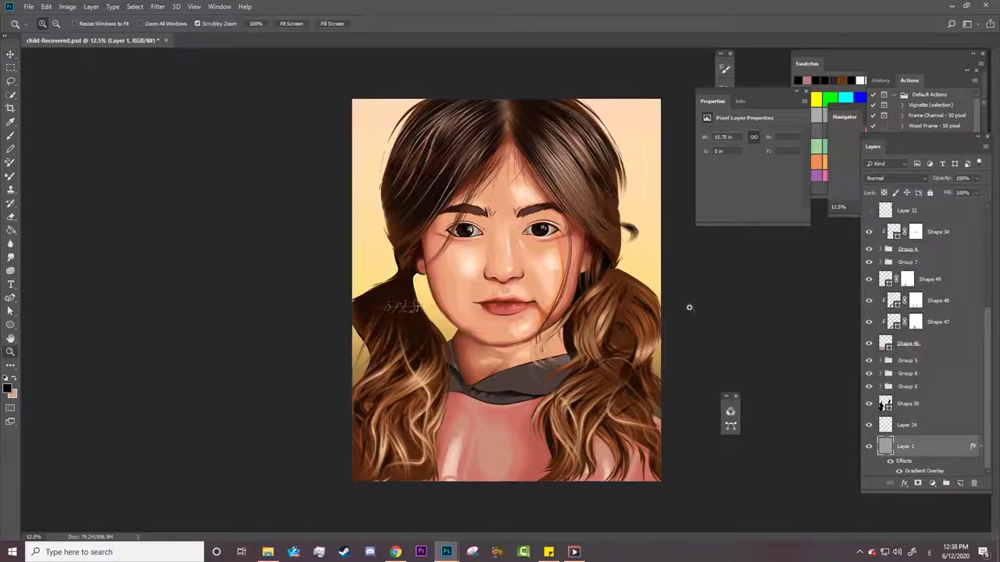
pyautogui.click(627, 328)
pyautogui.moveTo(627, 328); pyautogui.dragTo(595, 208)
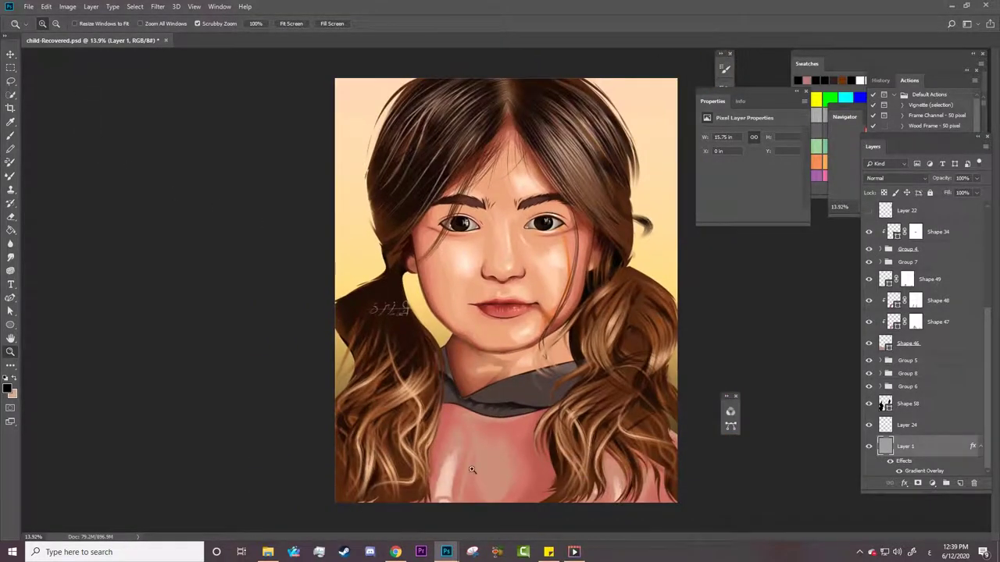
pyautogui.moveTo(472, 470)
pyautogui.mouseDown()
pyautogui.moveTo(536, 480)
pyautogui.moveTo(491, 475)
pyautogui.mouseUp()
# Save a JPEG copy named child-Recovered into New folder at quality 8.
pyautogui.click(28, 6)
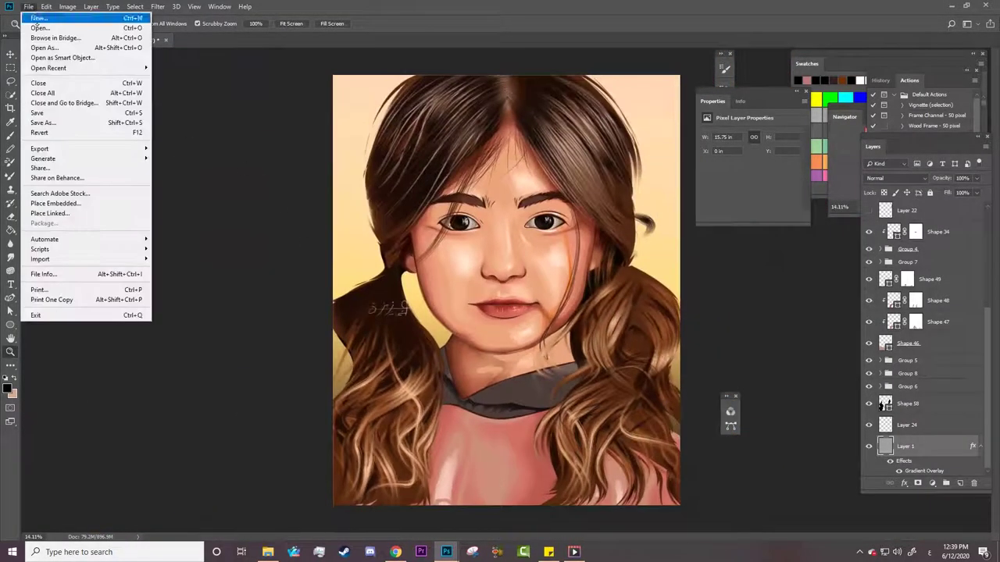
pyautogui.click(47, 122)
pyautogui.click(402, 376)
pyautogui.click(101, 456)
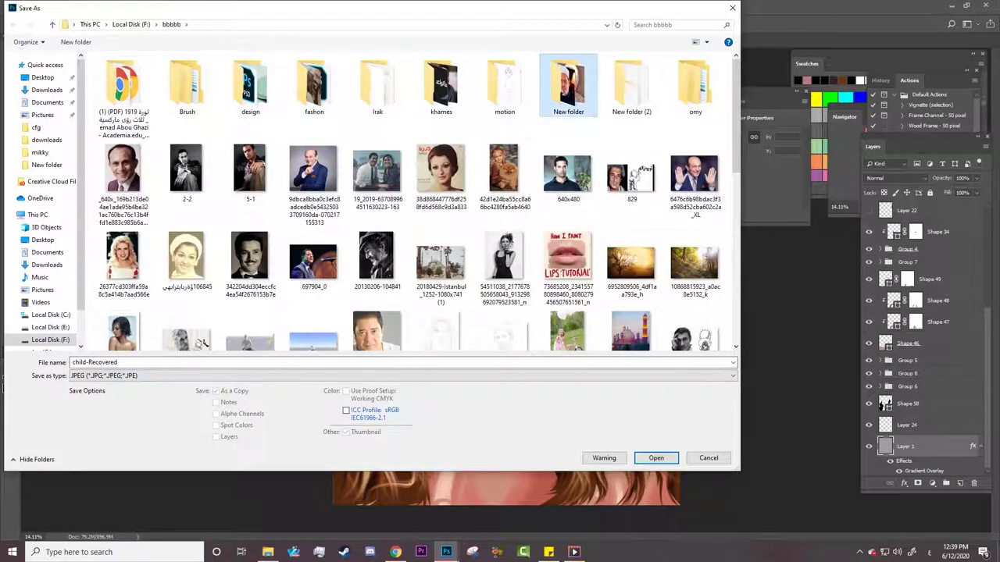
pyautogui.doubleClick(568, 86)
pyautogui.click(656, 457)
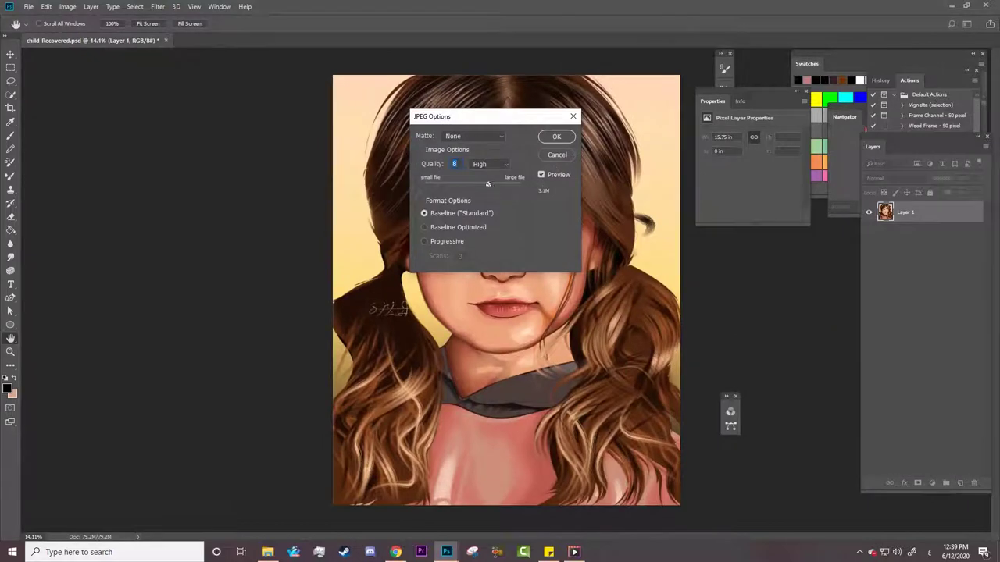
pyautogui.press('Return')
# Zoom in on the cheeks, expand Group 5, and select Shape 21 and the Shape 19 mask.
pyautogui.press('z')
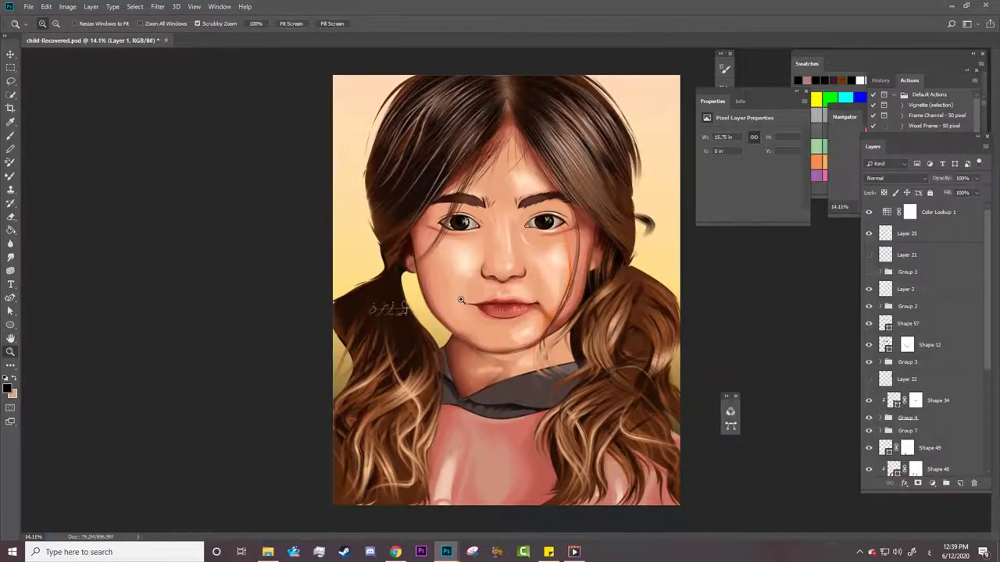
pyautogui.moveTo(523, 330)
pyautogui.mouseDown()
pyautogui.moveTo(572, 295)
pyautogui.moveTo(539, 297)
pyautogui.mouseUp()
pyautogui.scroll(-4, 922, 351)
pyautogui.click(906, 360)
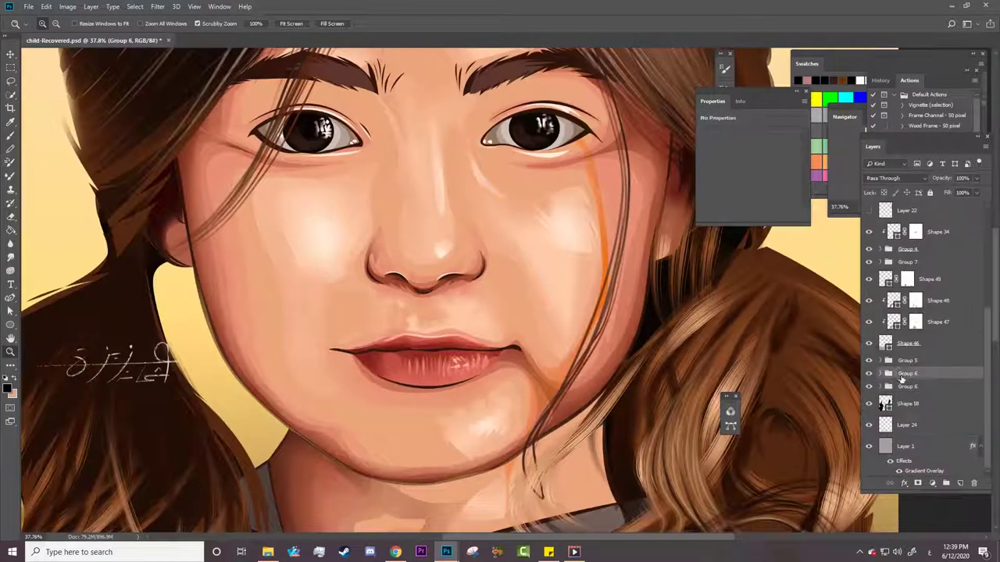
pyautogui.click(880, 360)
pyautogui.click(886, 313)
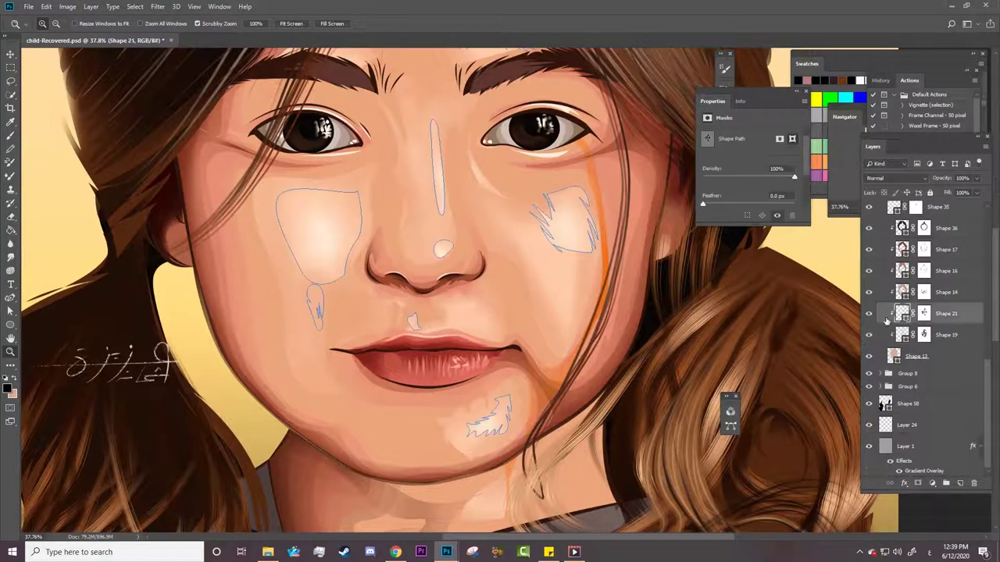
pyautogui.moveTo(604, 243); pyautogui.dragTo(641, 243)
pyautogui.click(924, 335)
pyautogui.press('b')
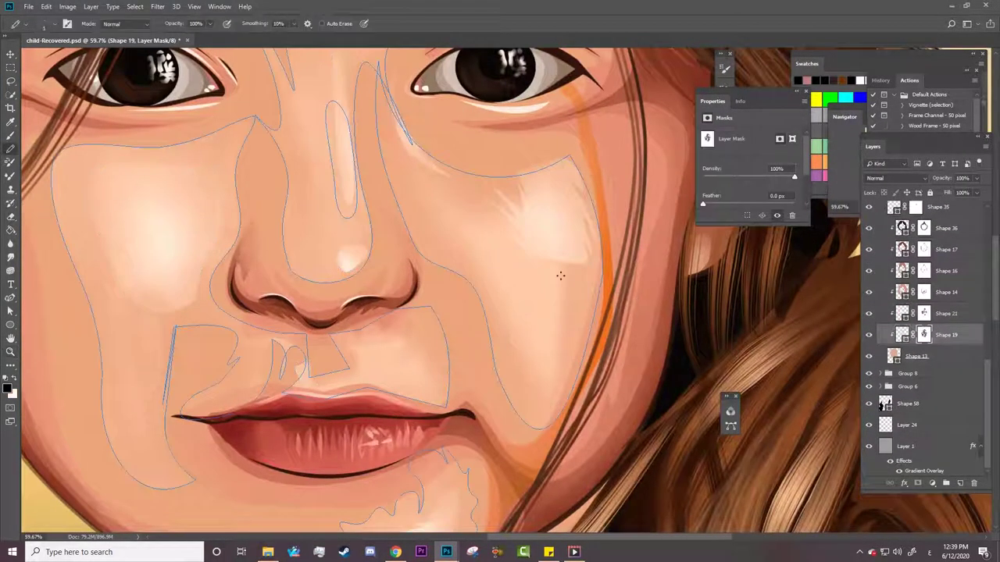
pyautogui.rightClick(564, 278)
# Work through the cheek highlight masks of Shapes 21, 14 and 19 with a white brush.
pyautogui.click(10, 134)
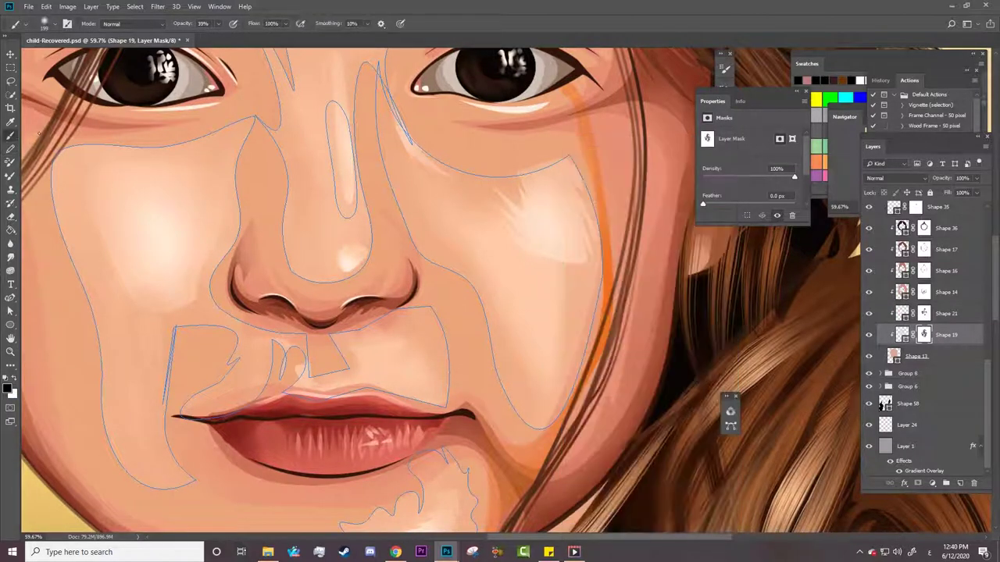
pyautogui.click(923, 315)
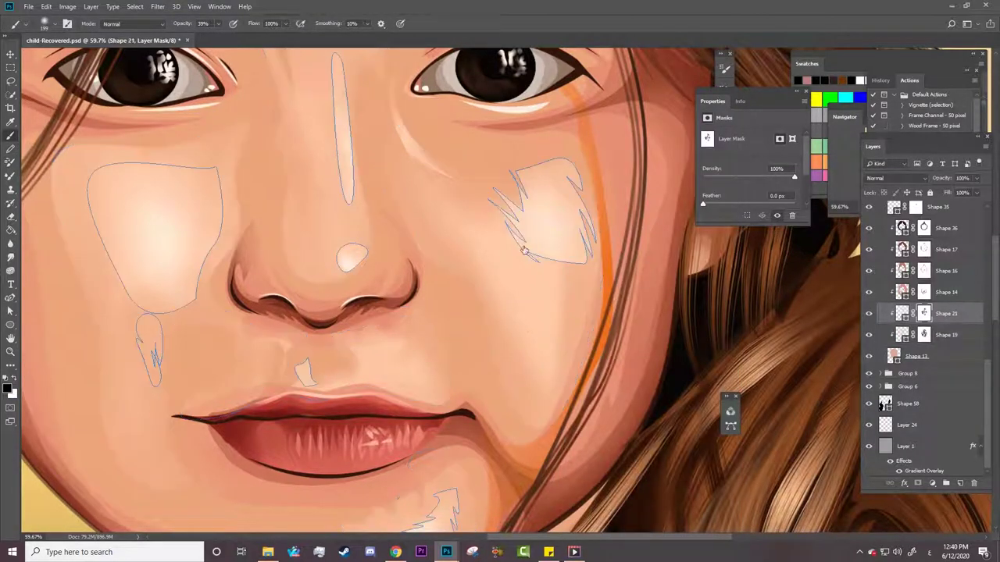
pyautogui.press('a')
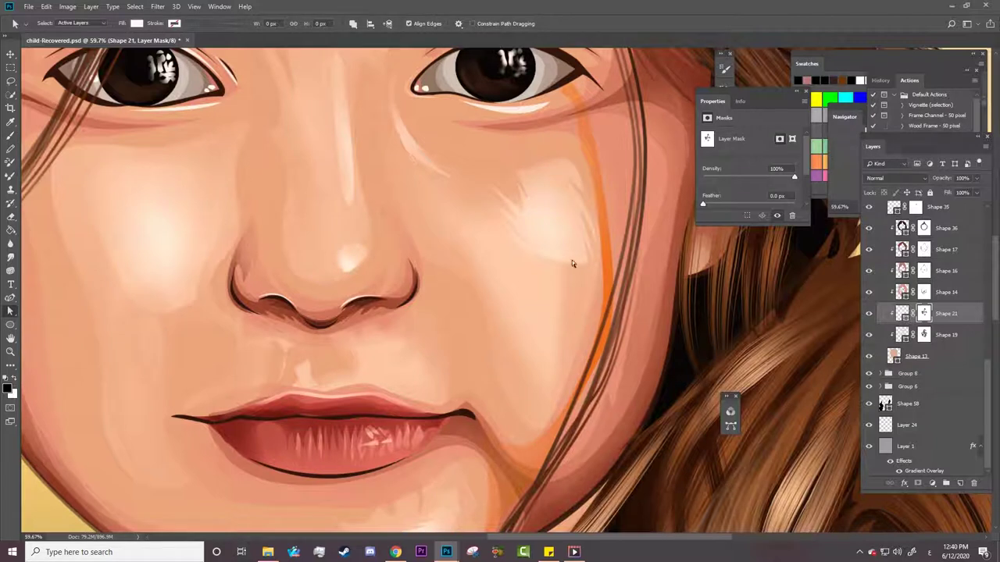
pyautogui.press('b')
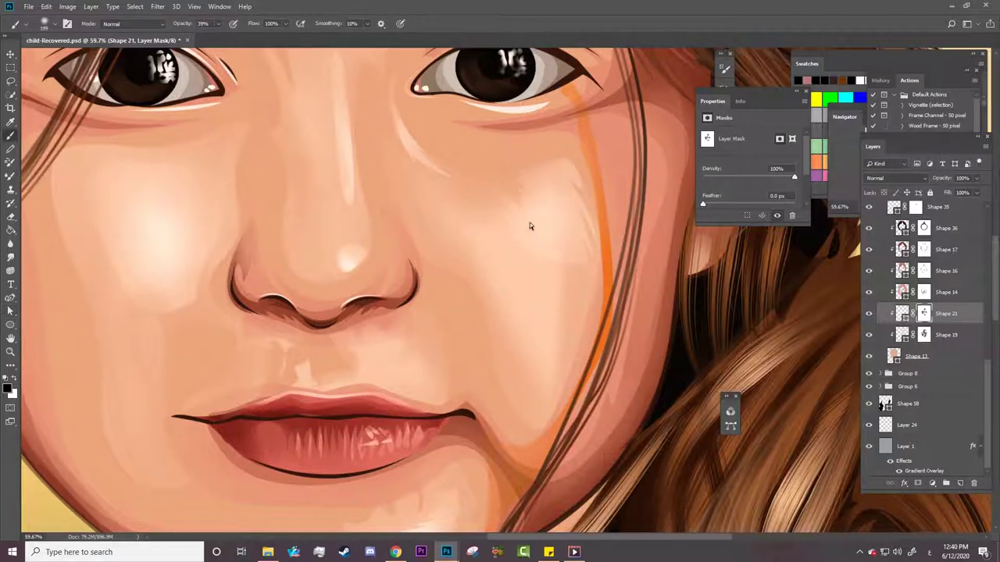
pyautogui.click(910, 297)
pyautogui.press('x')
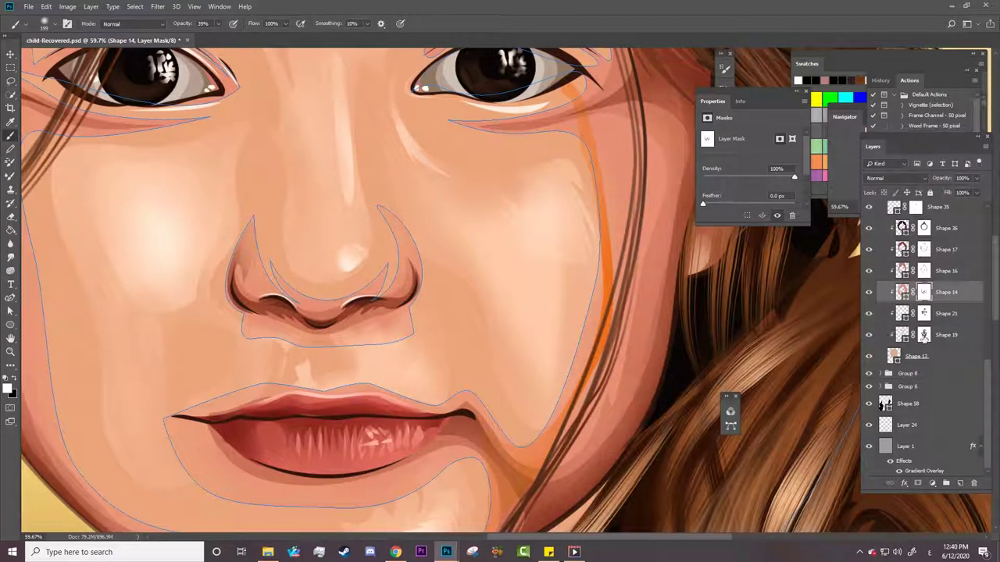
pyautogui.click(924, 335)
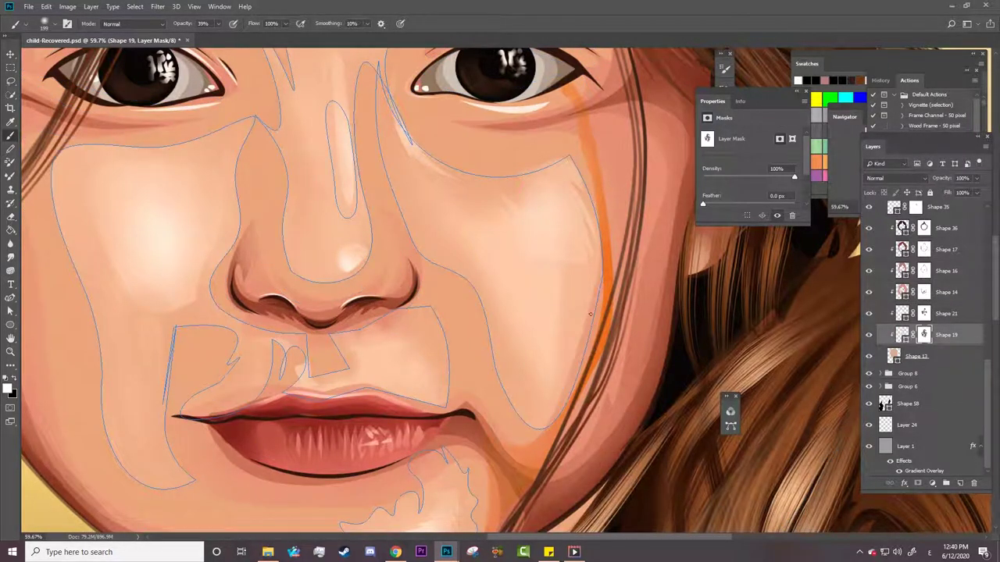
# Fit the portrait on screen, zoom in on the face, and switch the brush to black.
pyautogui.press('z')
pyautogui.hotkey('ctrl', '0')
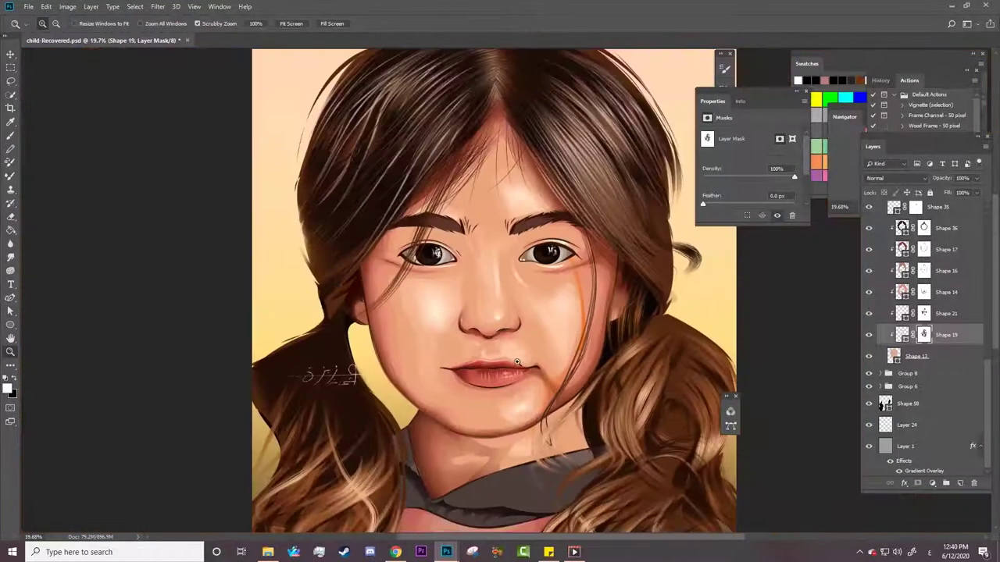
pyautogui.moveTo(517, 362); pyautogui.dragTo(601, 359)
pyautogui.press('b')
pyautogui.press('x')
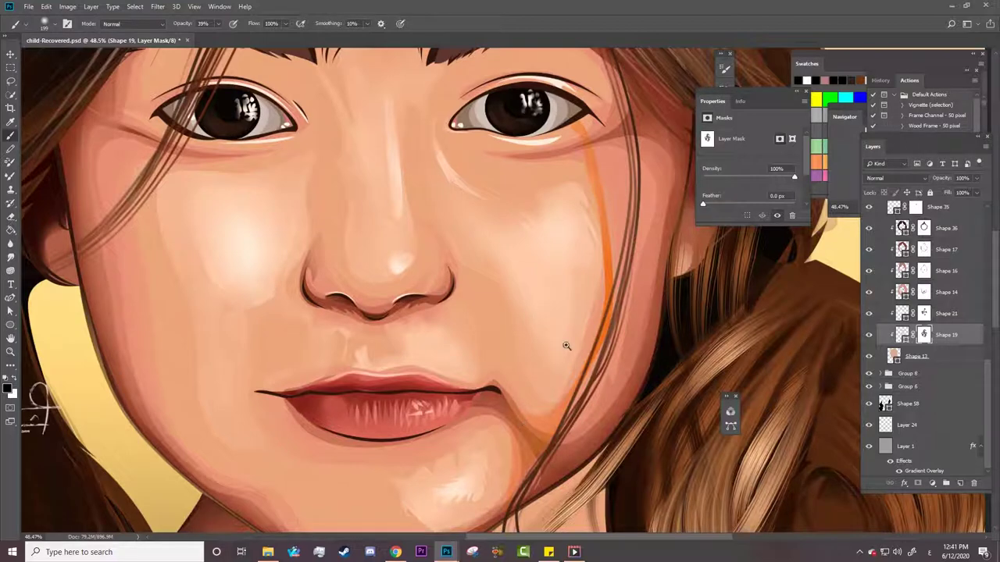
# Toggle the Shape 14 and Shape 19 cheek shading layers to compare them.
pyautogui.click(870, 334)
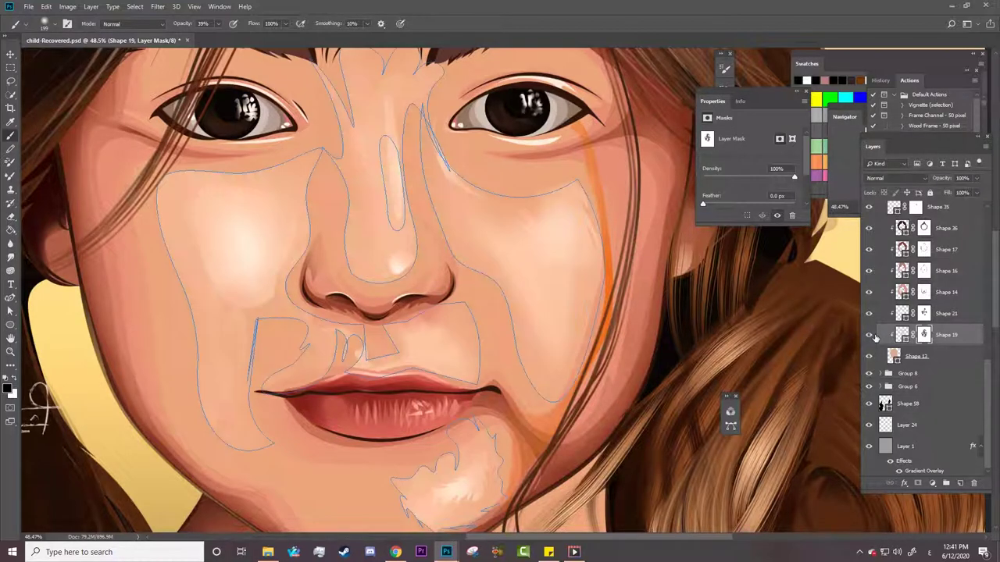
pyautogui.click(872, 291)
pyautogui.click(871, 291)
pyautogui.click(946, 292)
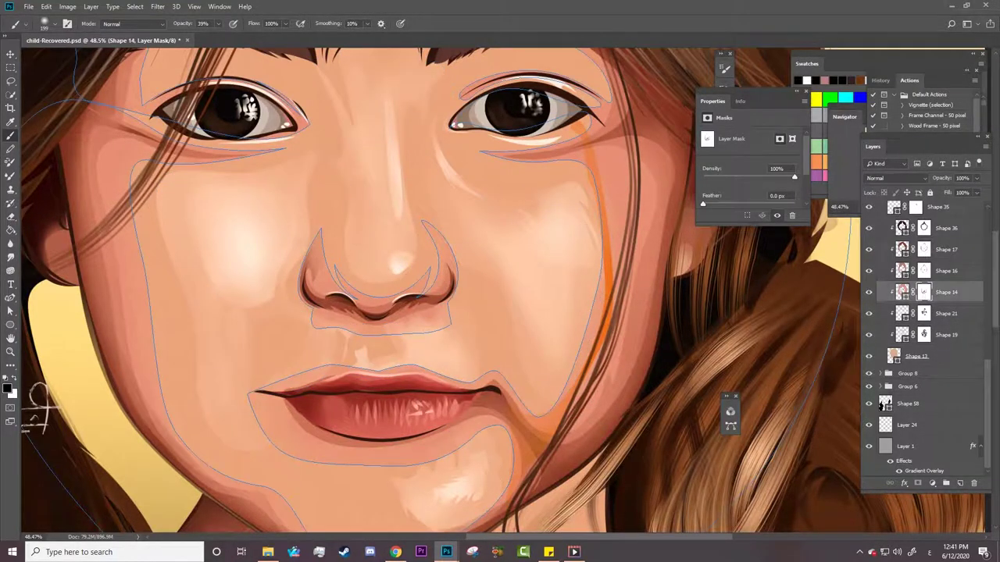
pyautogui.press('a')
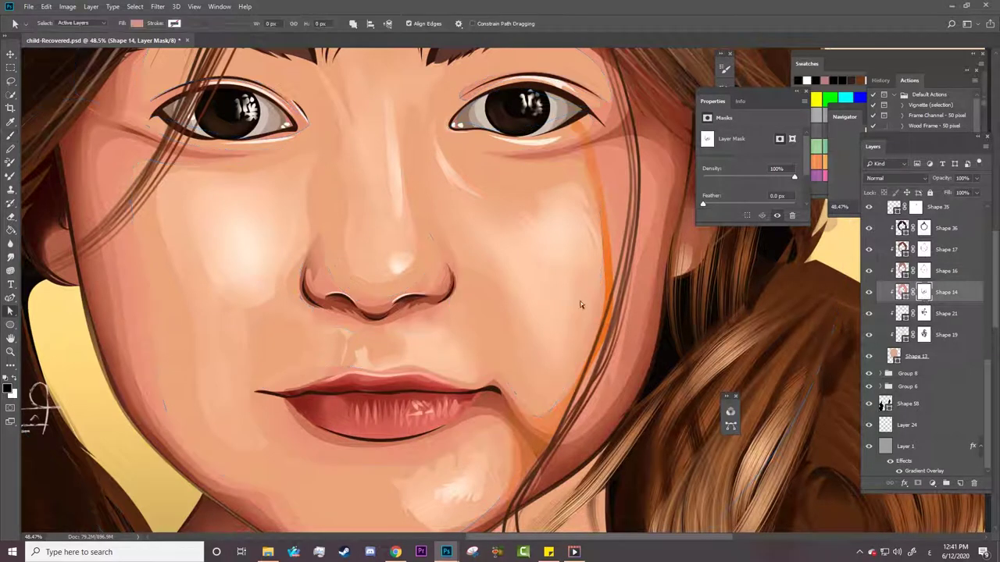
pyautogui.press('b')
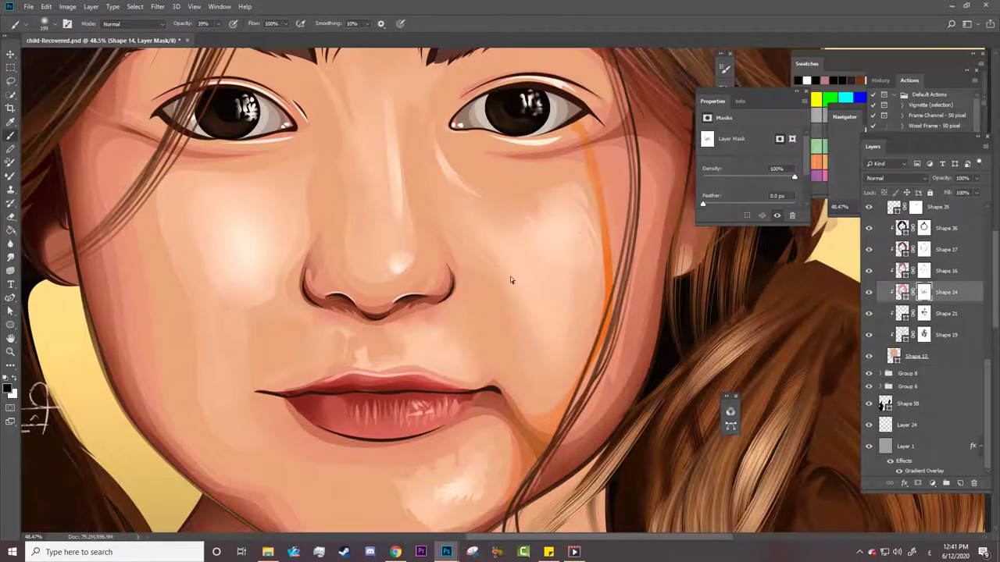
pyautogui.click(946, 334)
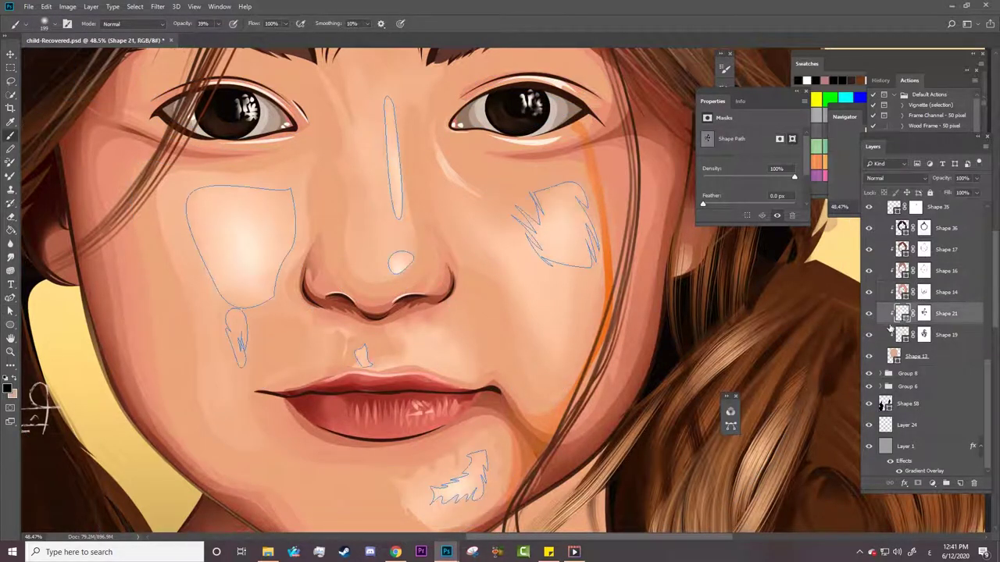
pyautogui.press('a')
pyautogui.press('b')
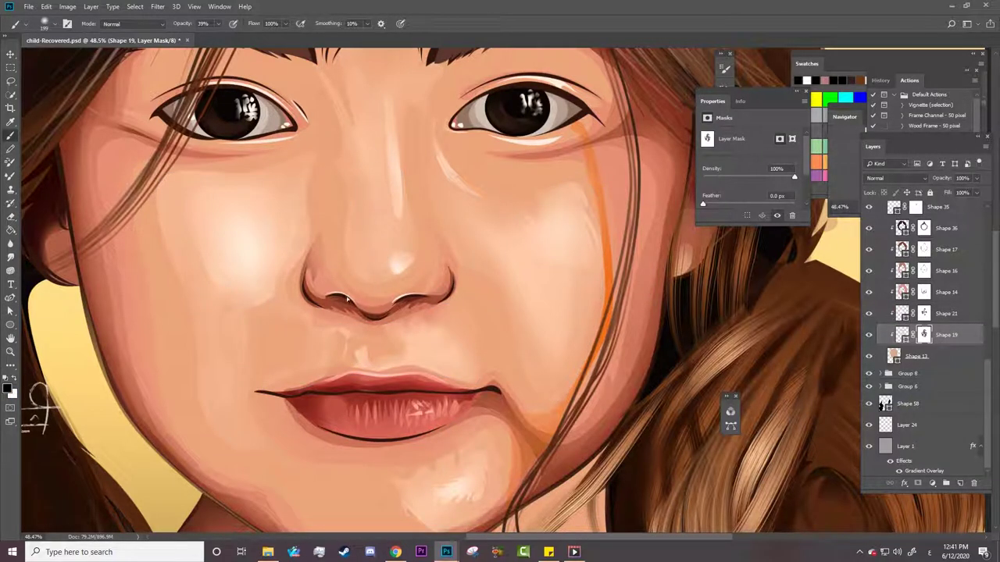
# Zoom out to the whole portrait and save child-Recovered.psd.
pyautogui.press('z')
pyautogui.moveTo(501, 292); pyautogui.dragTo(459, 346)
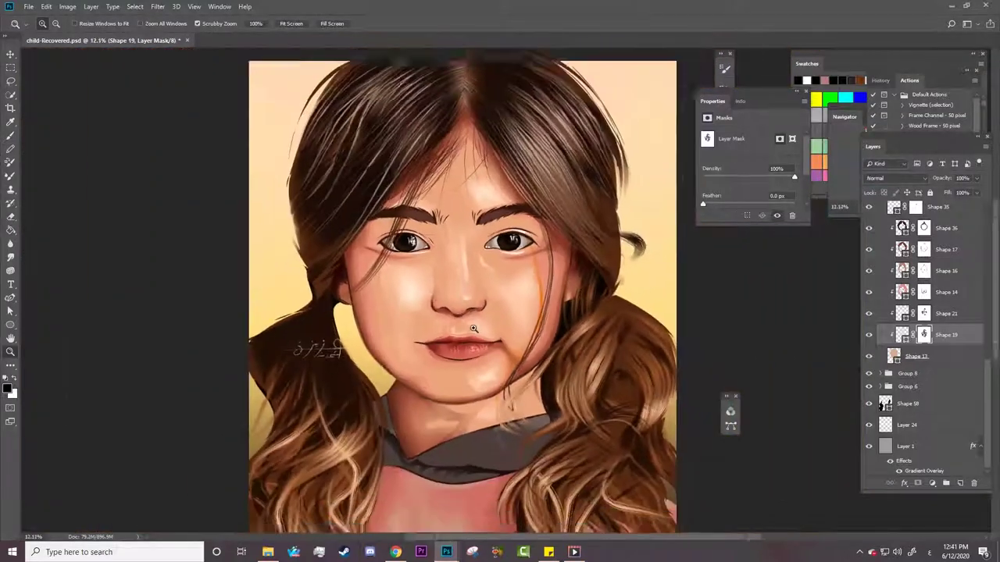
pyautogui.hotkey('ctrl', 's')
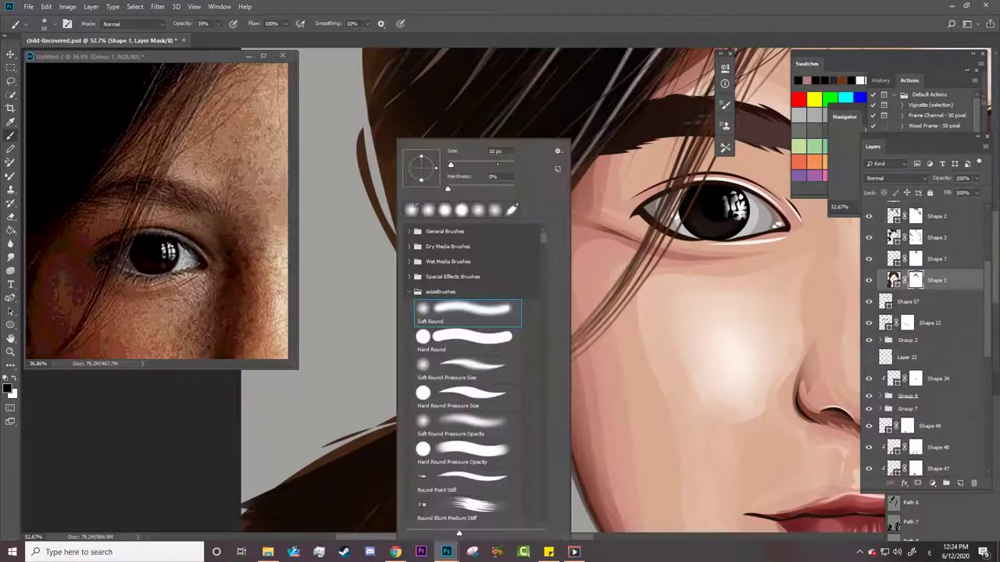
# Brighten part of the hair with soft strokes of a 195 px brush.
pyautogui.click(497, 163)
pyautogui.press('Return')
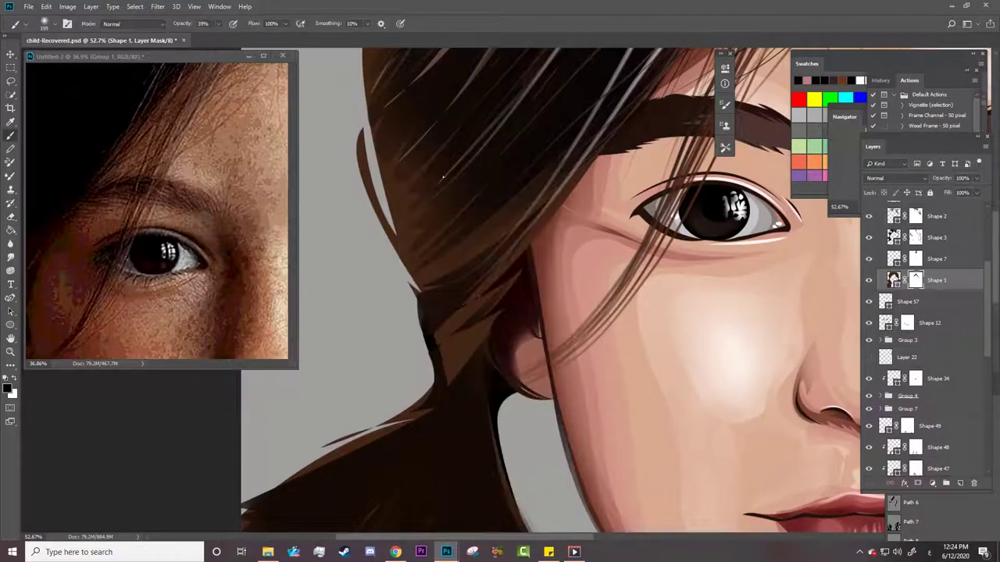
pyautogui.moveTo(367, 196)
pyautogui.mouseDown()
pyautogui.moveTo(374, 102)
pyautogui.moveTo(328, 120)
pyautogui.mouseUp()
pyautogui.press('z')
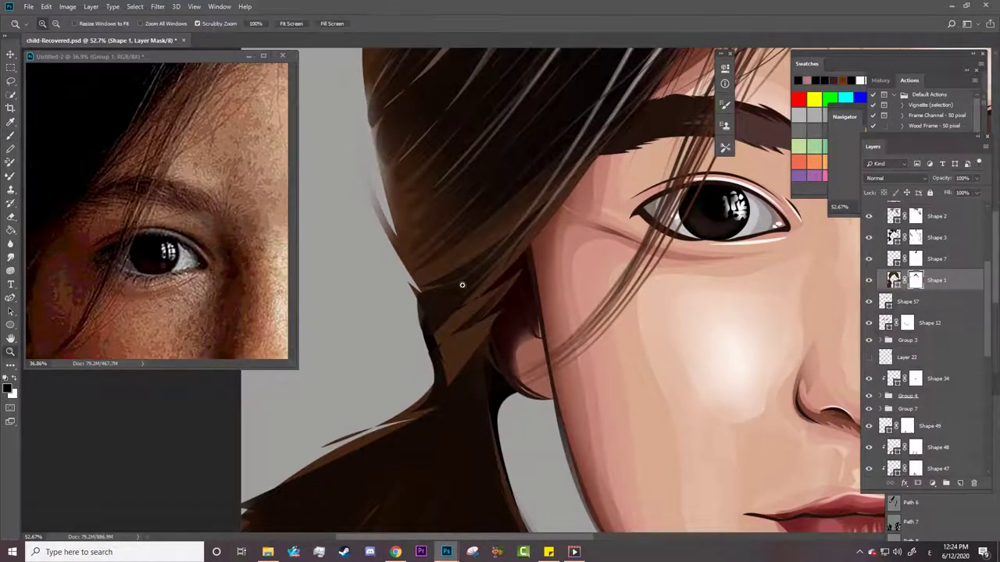
pyautogui.moveTo(458, 284)
pyautogui.mouseDown()
pyautogui.moveTo(665, 256)
pyautogui.moveTo(739, 354)
pyautogui.mouseUp()
pyautogui.press('b')
pyautogui.press('F5')
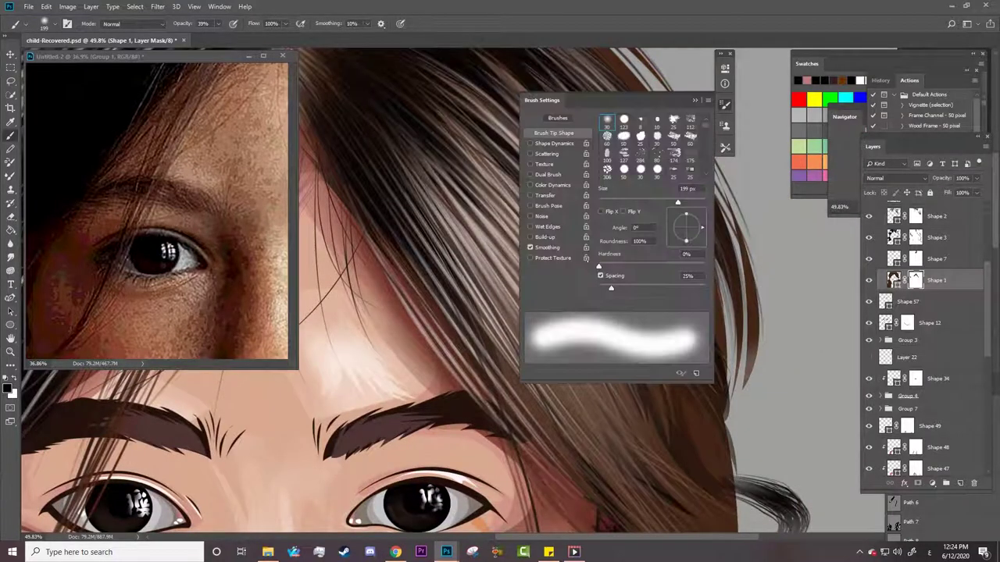
pyautogui.press('F5')
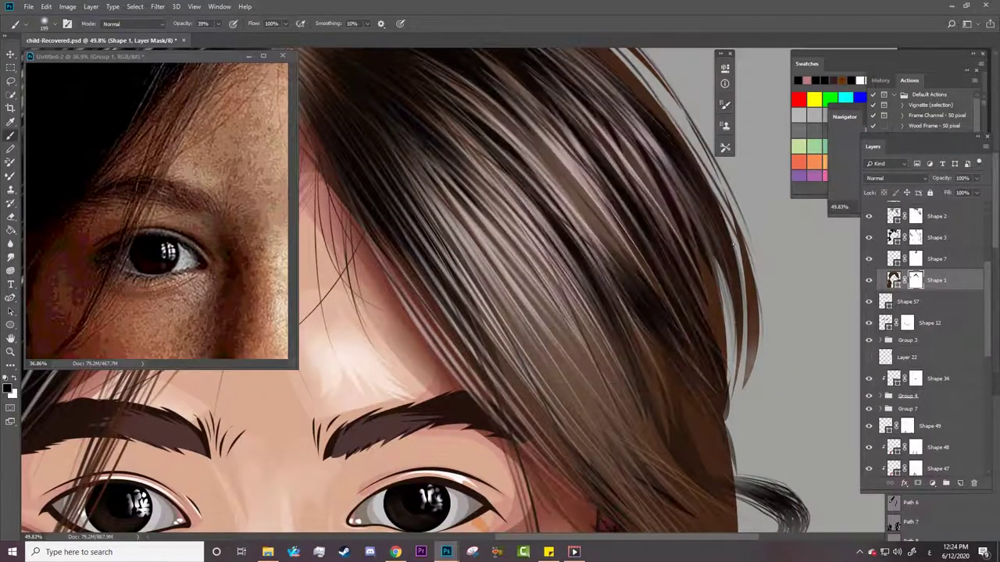
pyautogui.press('z')
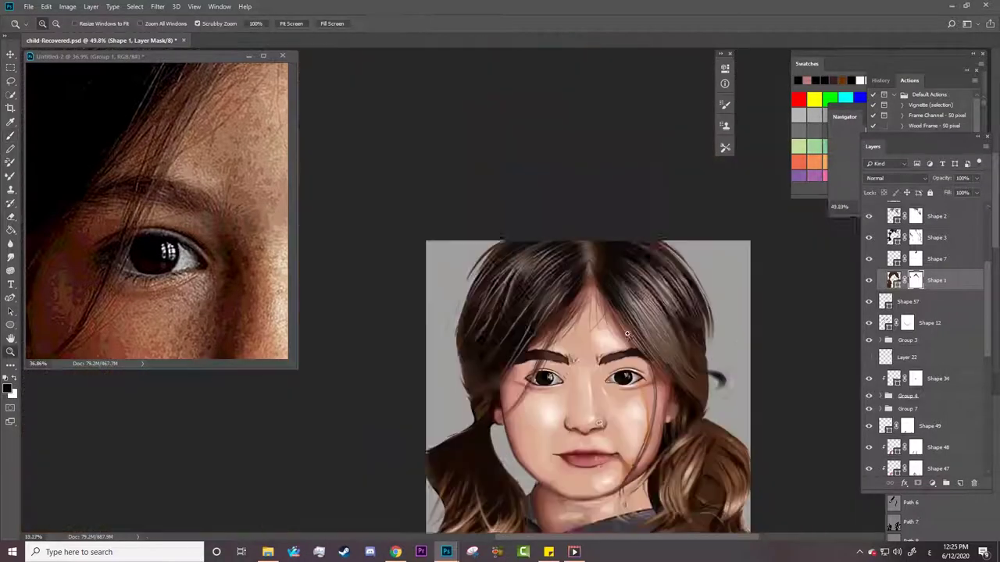
pyautogui.moveTo(508, 383); pyautogui.dragTo(552, 382)
# Add a Color Lookup adjustment layer, starting with the 3Strip look.
pyautogui.click(93, 6)
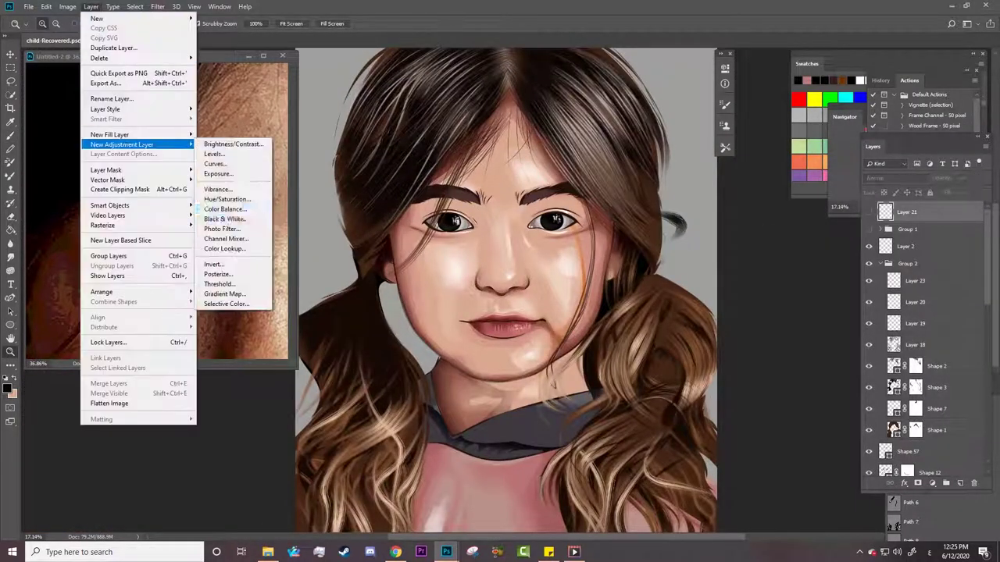
pyautogui.click(234, 245)
pyautogui.press('Return')
pyautogui.click(769, 136)
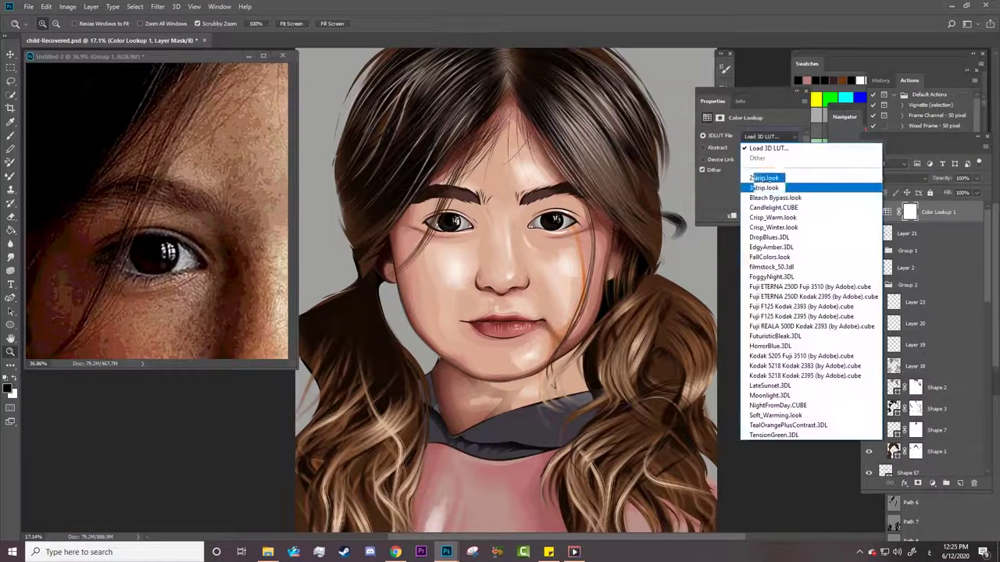
pyautogui.click(769, 183)
# Preview the 3DLUT File looks in turn and settle on FallColors.look.
pyautogui.press('Down')
pyautogui.press('Down')
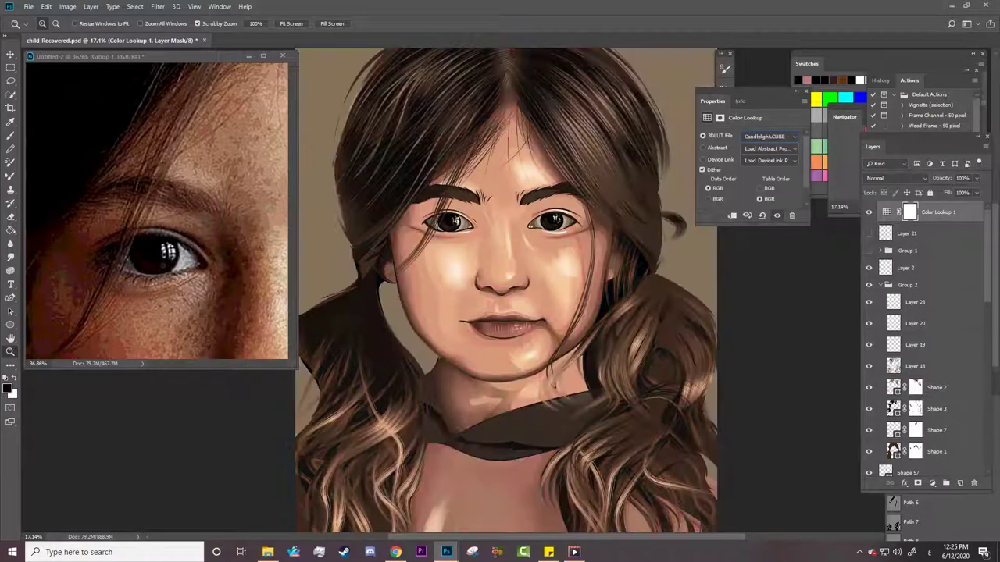
pyautogui.press('Down')
pyautogui.press('Down')
pyautogui.press('Down')
pyautogui.press('Down')
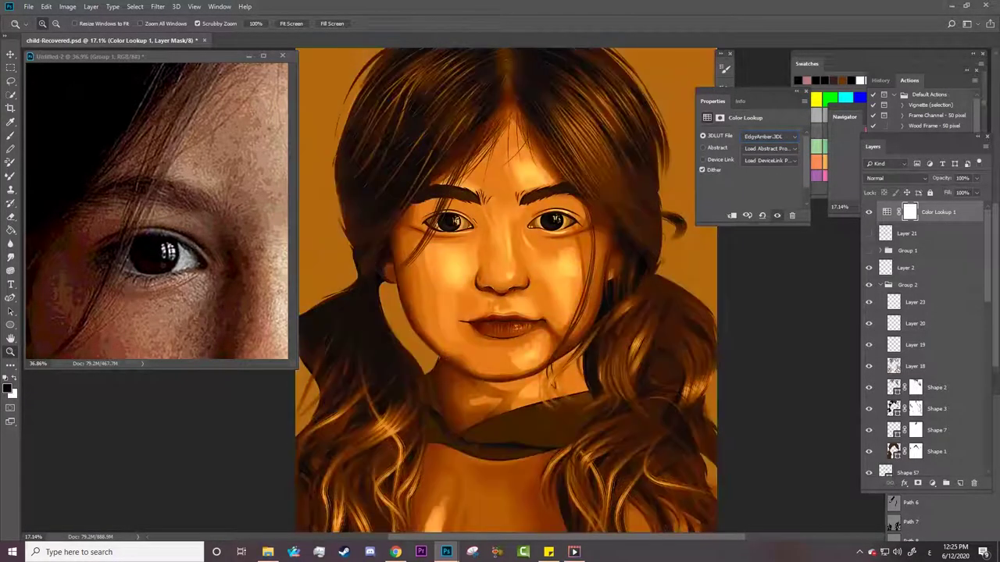
pyautogui.press('Down')
pyautogui.press('Down')
pyautogui.press('Down')
pyautogui.press('Down')
pyautogui.press('Down')
pyautogui.press('Down')
pyautogui.press('Down')
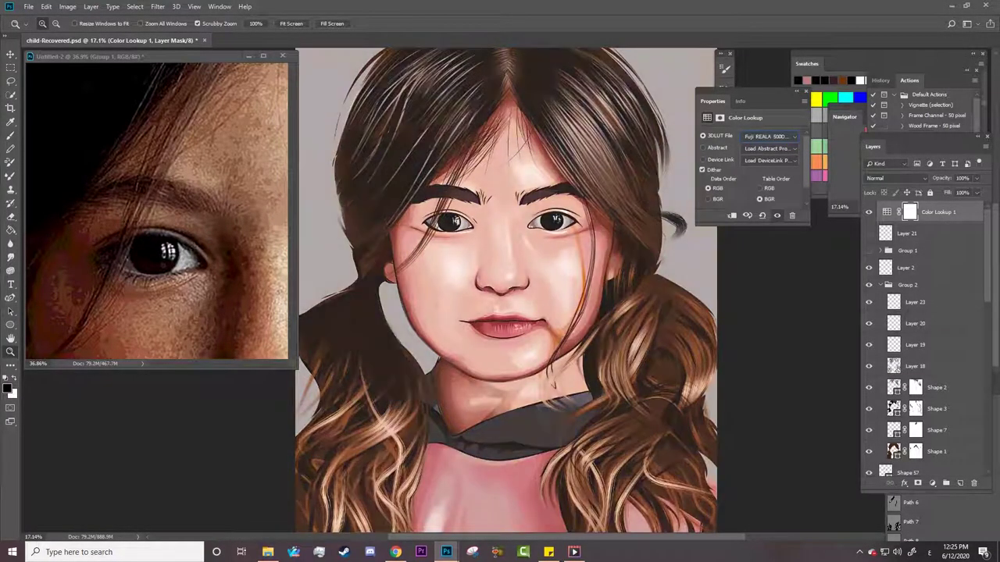
pyautogui.press('Down')
pyautogui.press('Down')
pyautogui.press('Down')
pyautogui.press('Down')
pyautogui.press('Up')
pyautogui.press('Up')
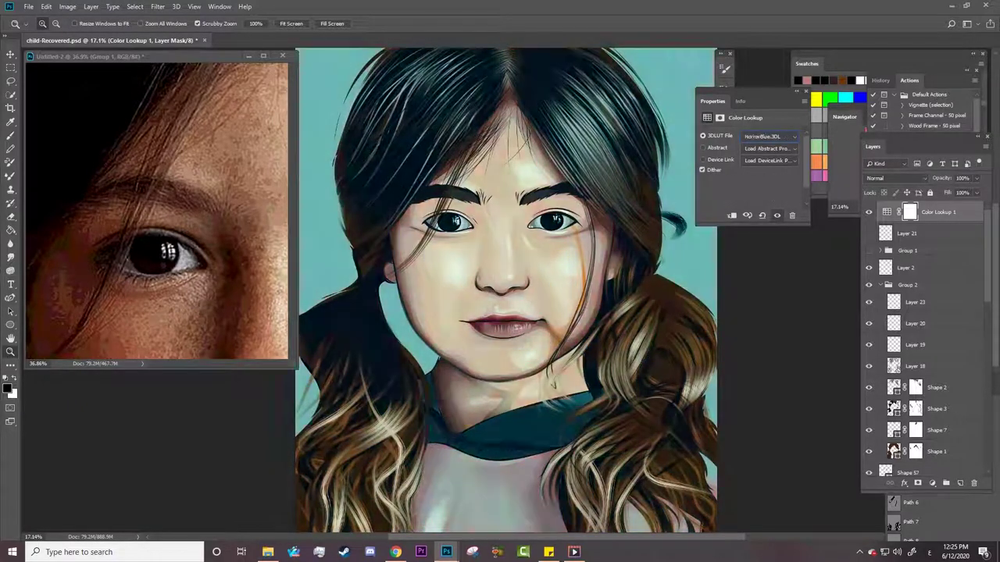
pyautogui.press('Up')
pyautogui.press('Up')
pyautogui.press('Up')
pyautogui.press('Up')
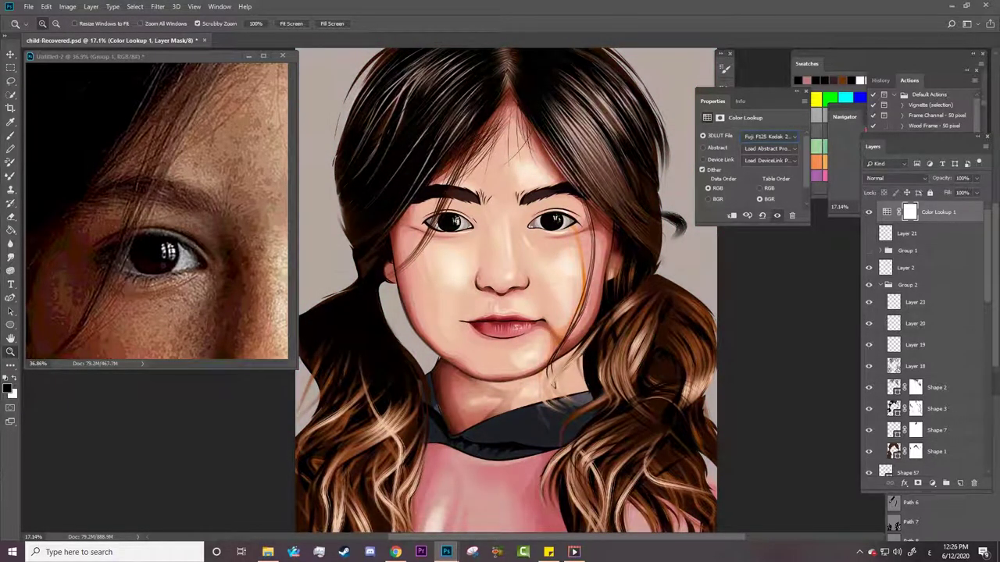
pyautogui.press('Up')
pyautogui.press('Up')
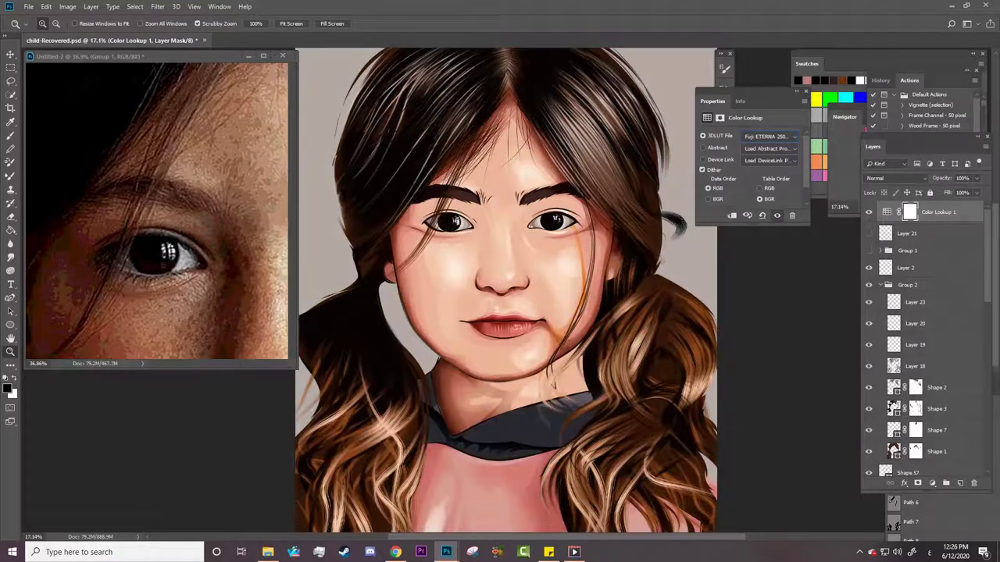
pyautogui.press('Up')
pyautogui.press('Up')
pyautogui.press('Up')
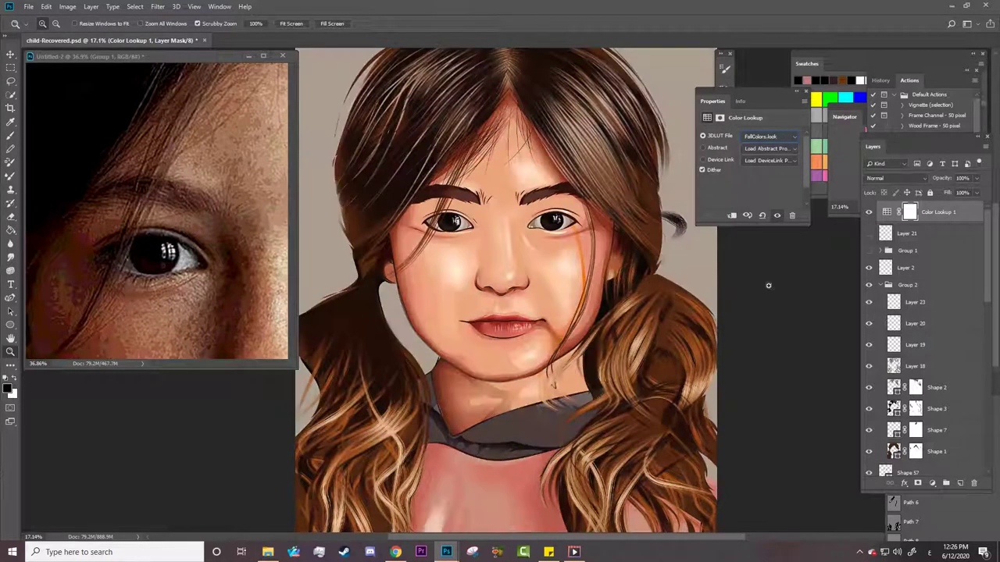
# Compare the portrait with and without the FallColors look.
pyautogui.hotkey('ctrl', '-')
pyautogui.click(869, 211)
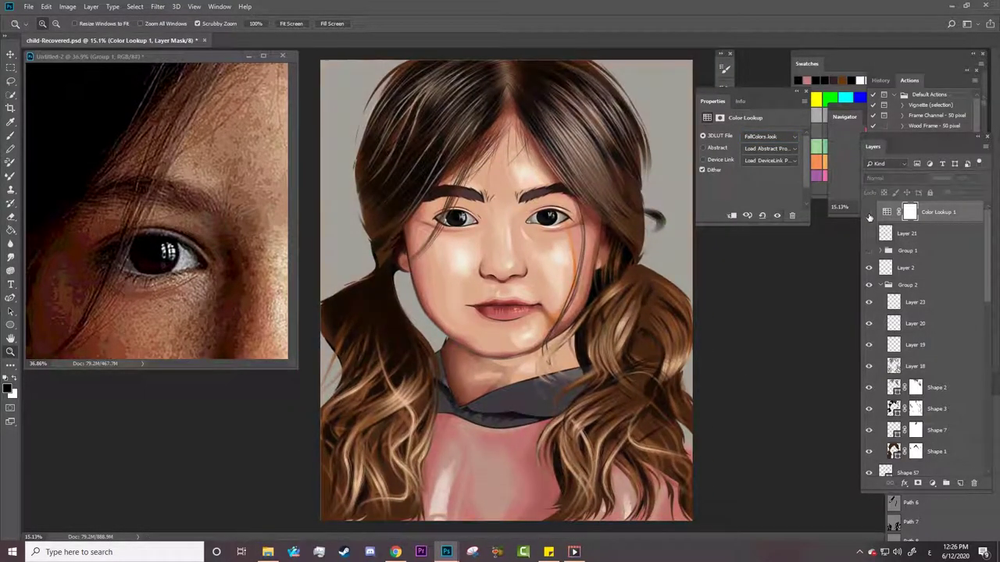
pyautogui.click(868, 211)
pyautogui.click(281, 275)
pyautogui.hotkey('ctrl', '0')
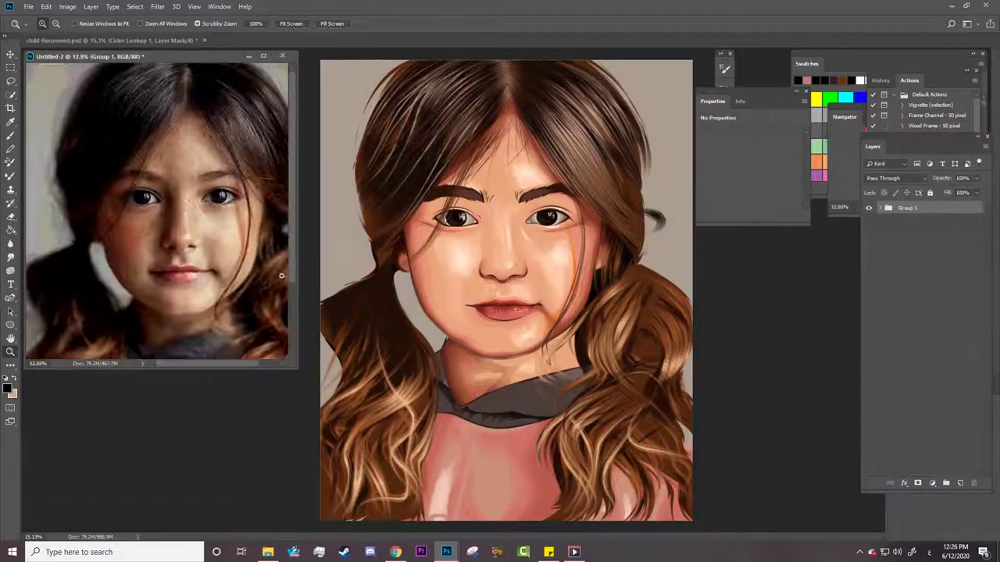
pyautogui.click(459, 335)
pyautogui.moveTo(458, 335); pyautogui.dragTo(458, 336)
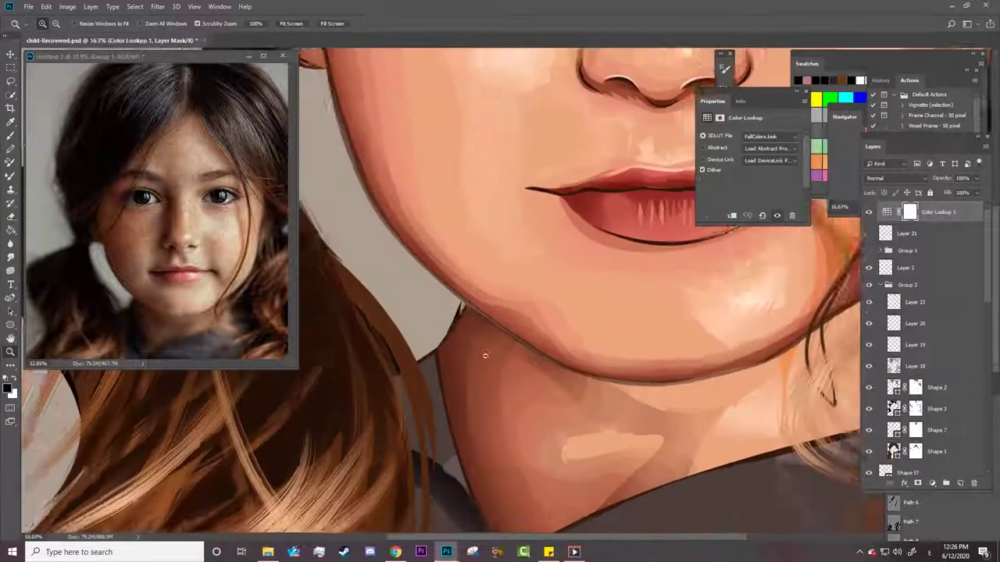
pyautogui.scroll(-3, 459, 336)
pyautogui.scroll(5, 459, 336)
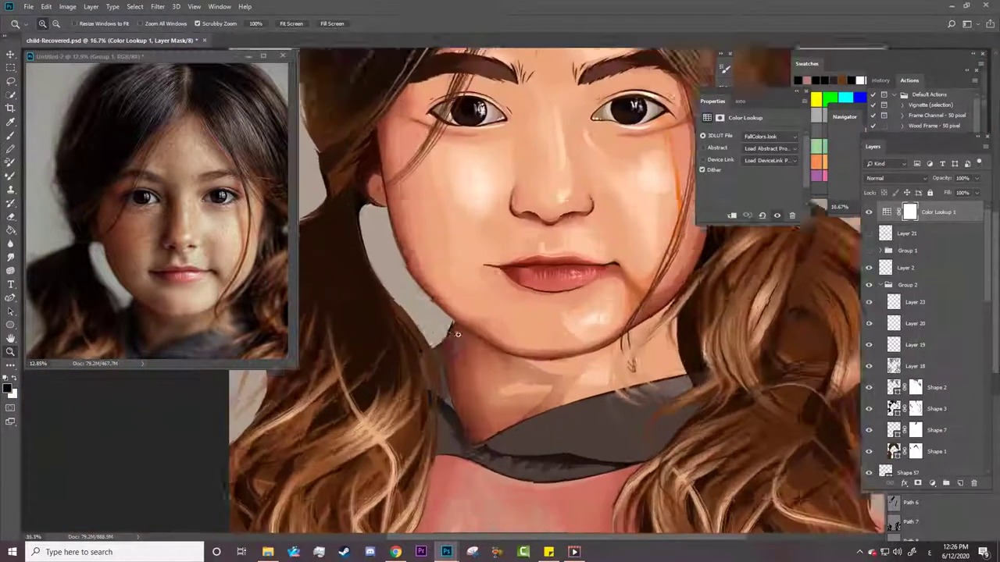
pyautogui.press('a')
pyautogui.click(879, 285)
pyautogui.click(898, 323)
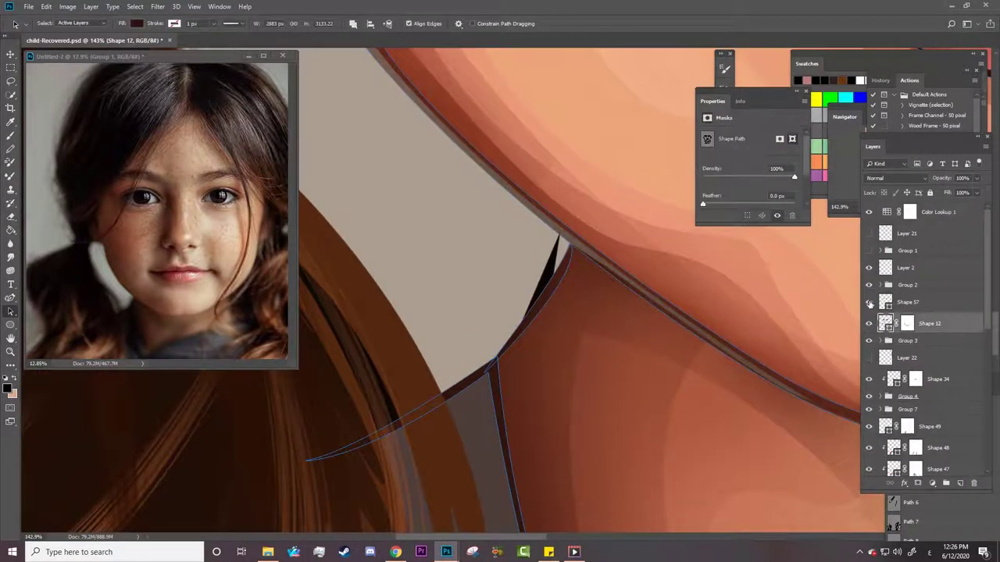
pyautogui.rightClick(551, 274)
pyautogui.press('Escape')
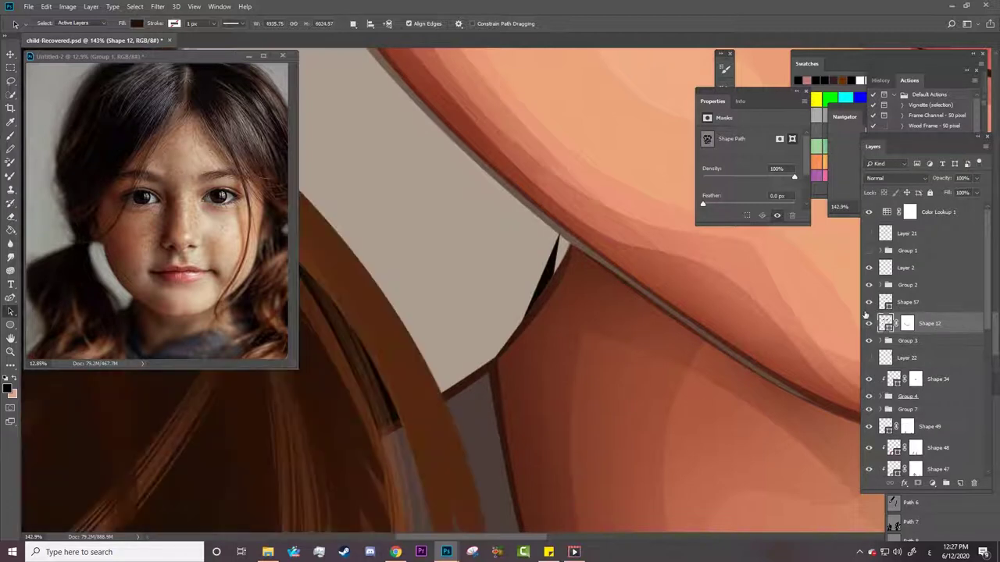
pyautogui.scroll(-3, 917, 375)
pyautogui.scroll(-5, 917, 453)
pyautogui.click(879, 445)
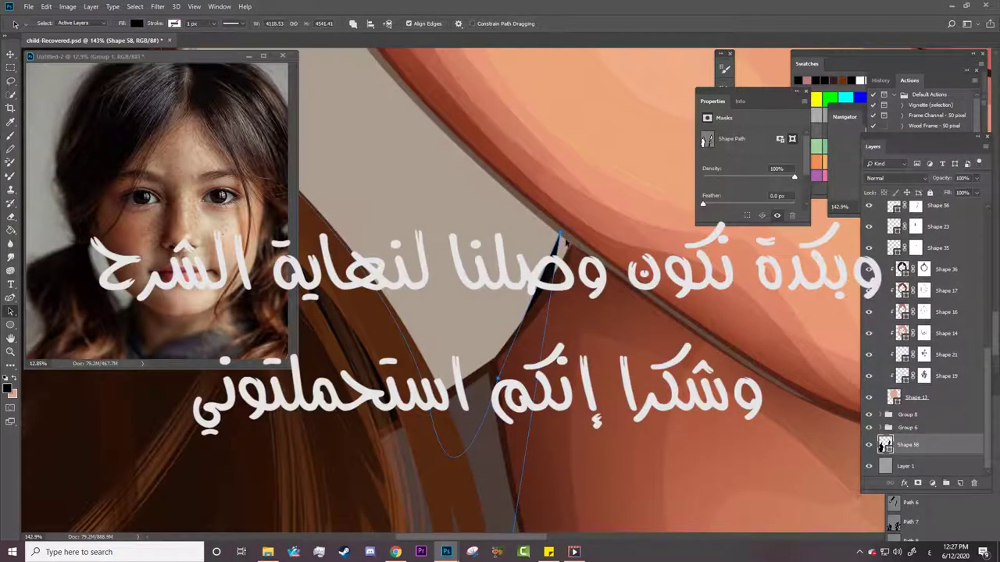
pyautogui.press('z')
pyautogui.moveTo(564, 240); pyautogui.dragTo(438, 242)
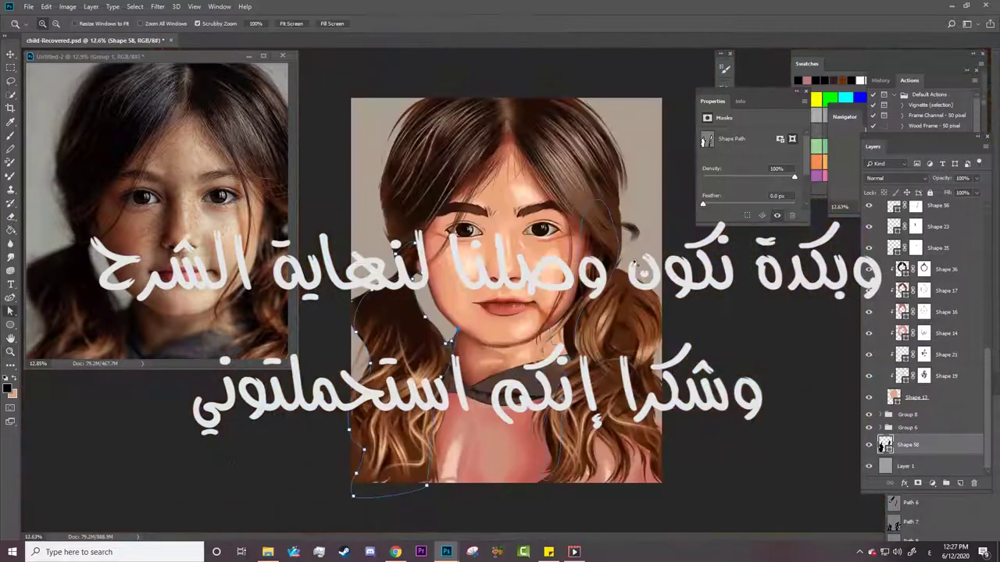